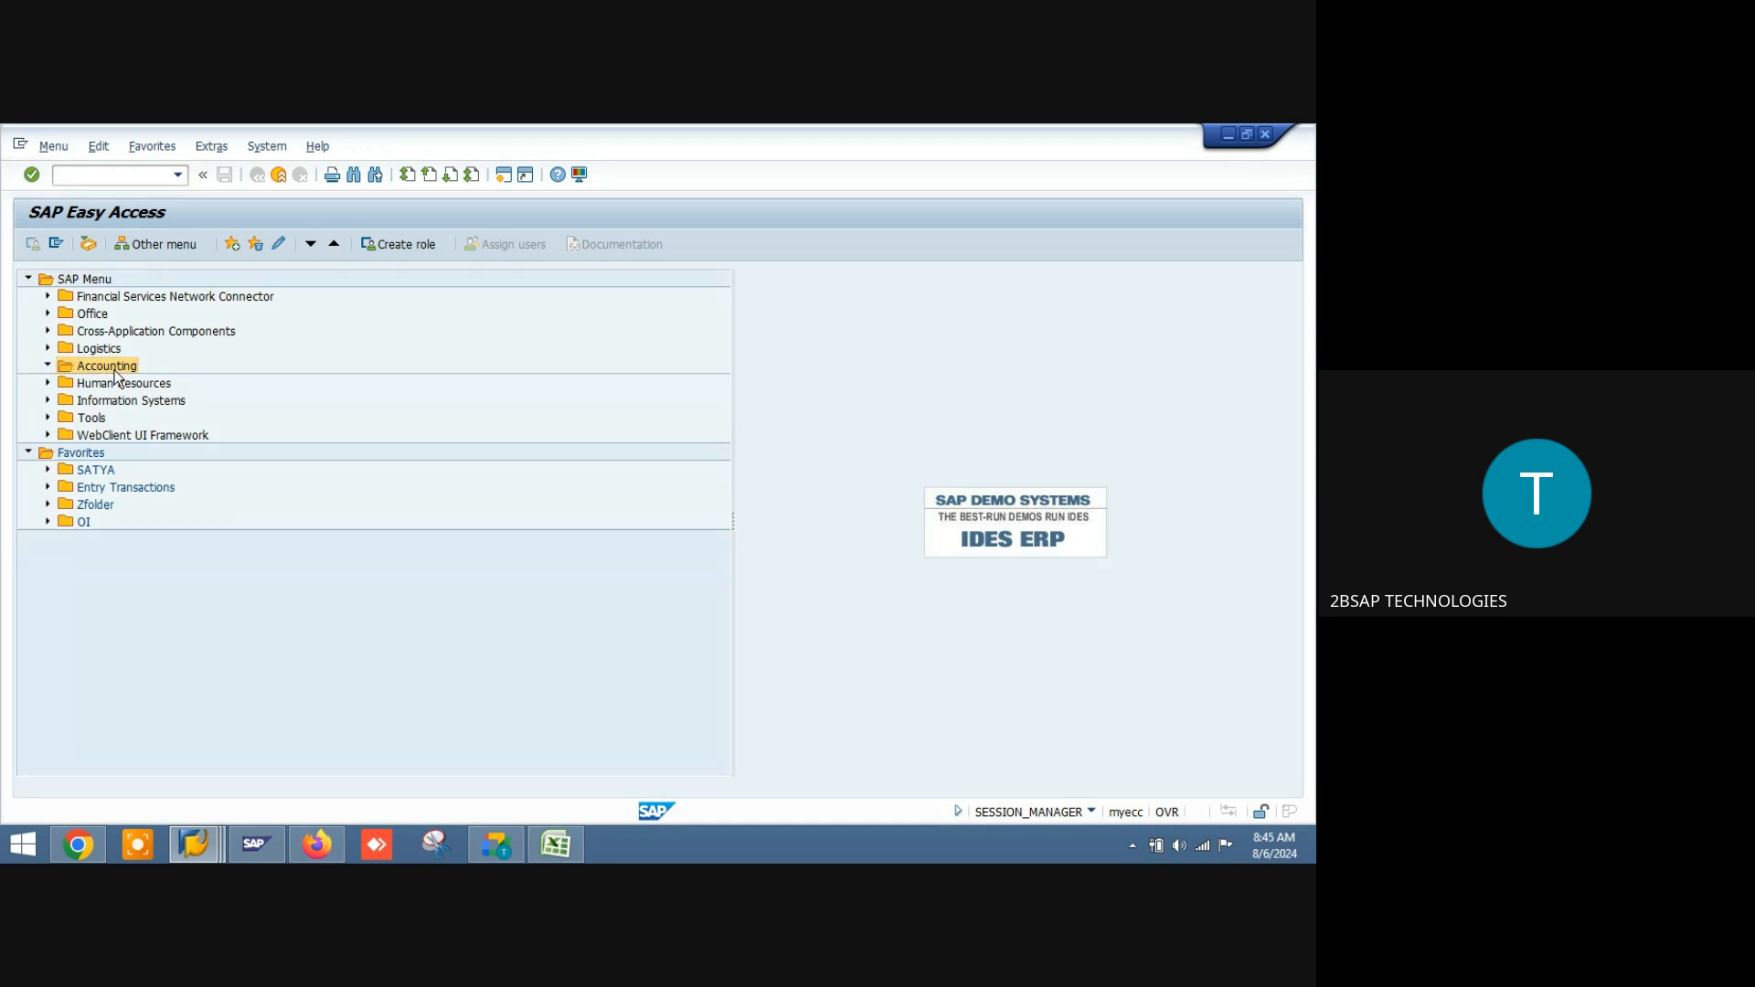
Step: Open the FB60 - Invoice transaction from Document Entry under Financial Accounting's Accounts Payable
double_click(116, 380)
key(Down)
key(Down)
key(Down)
key(Return)
key(Down)
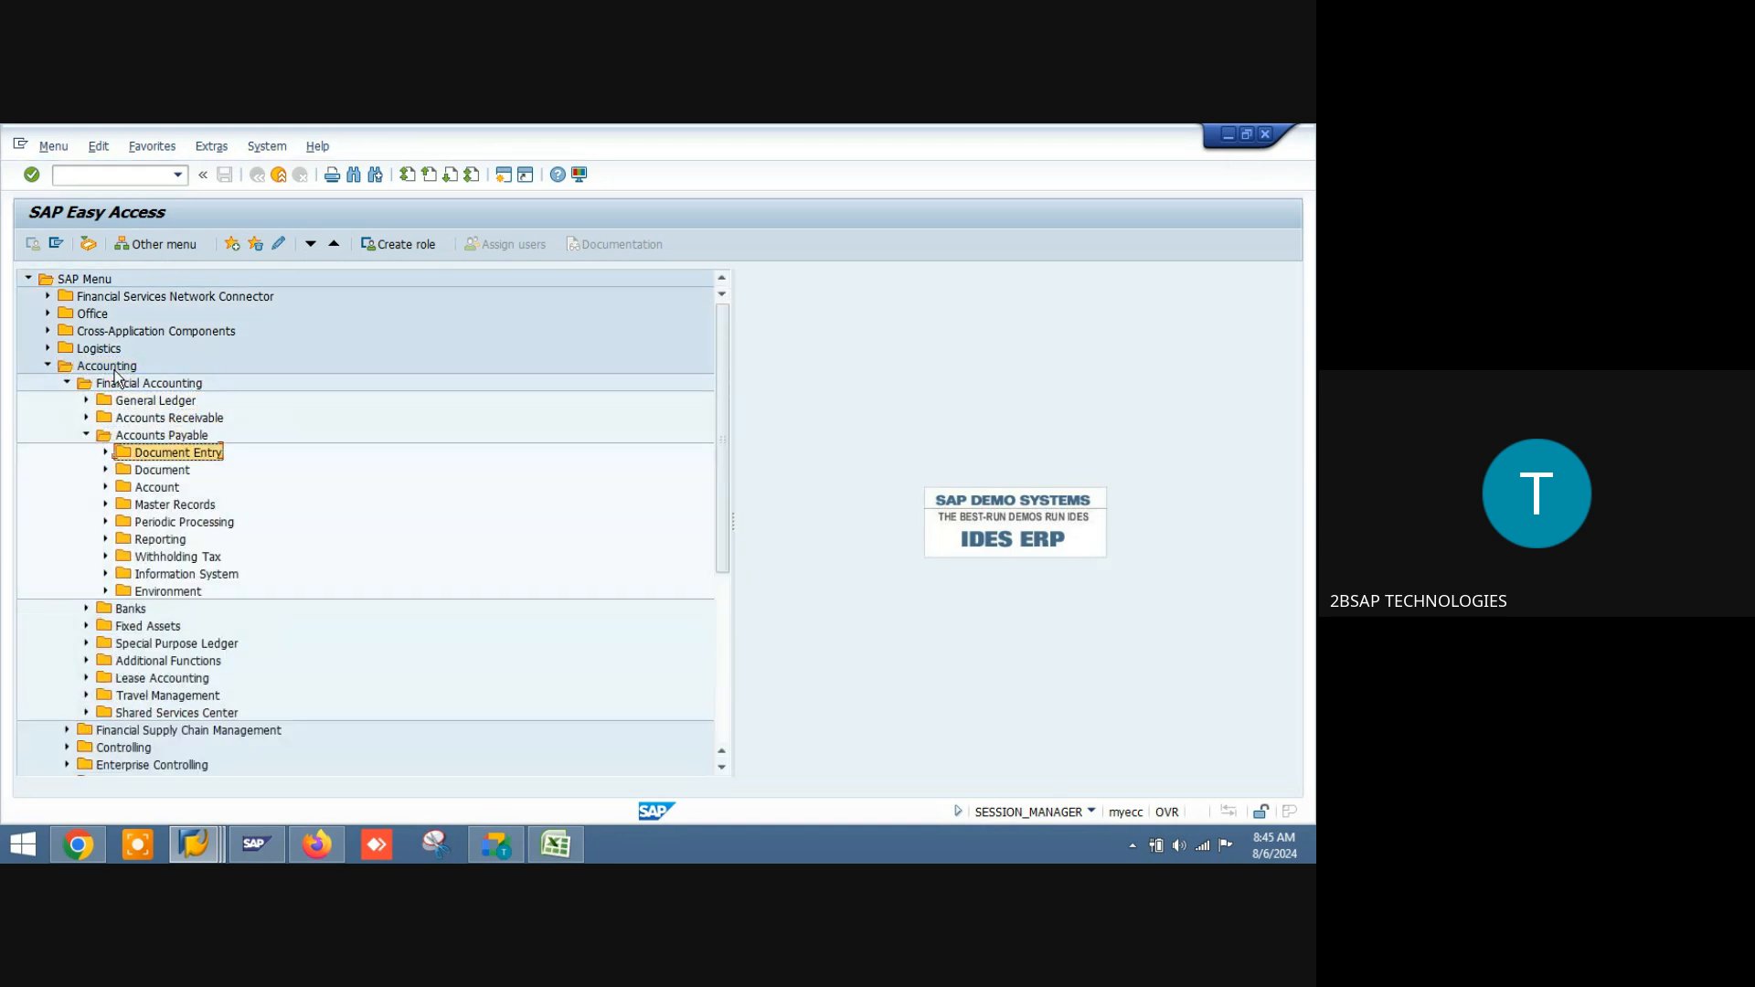
key(Right)
key(Down)
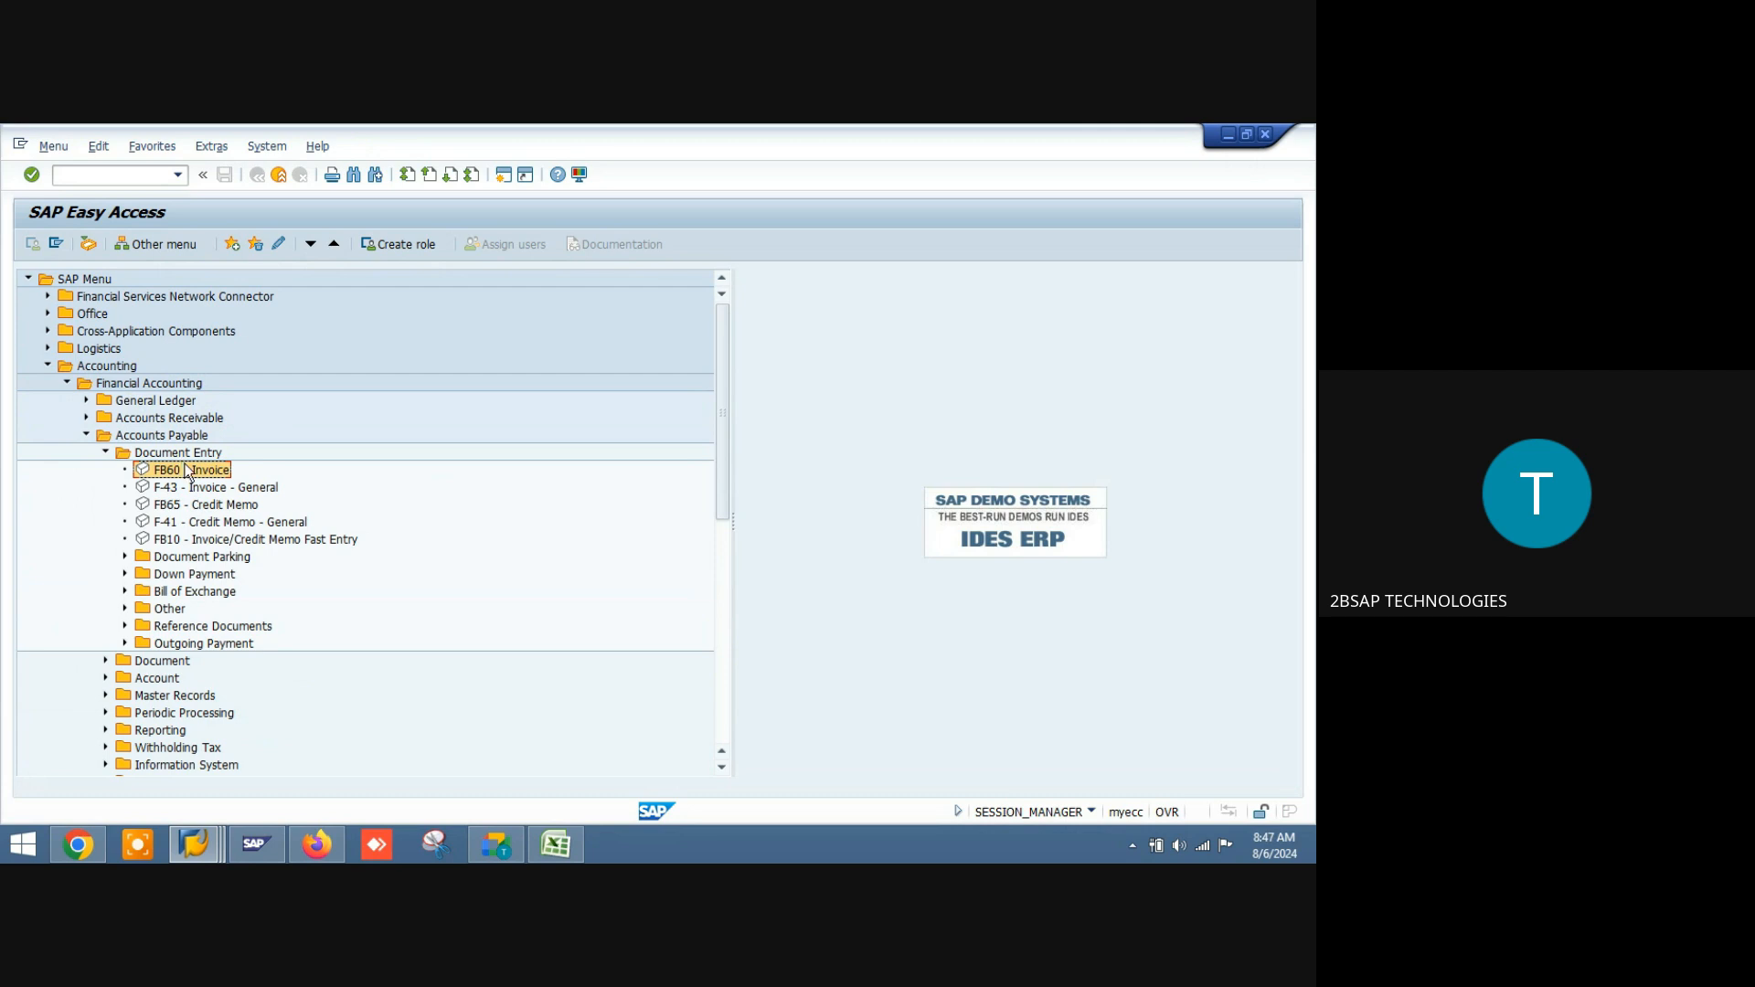
double_click(191, 471)
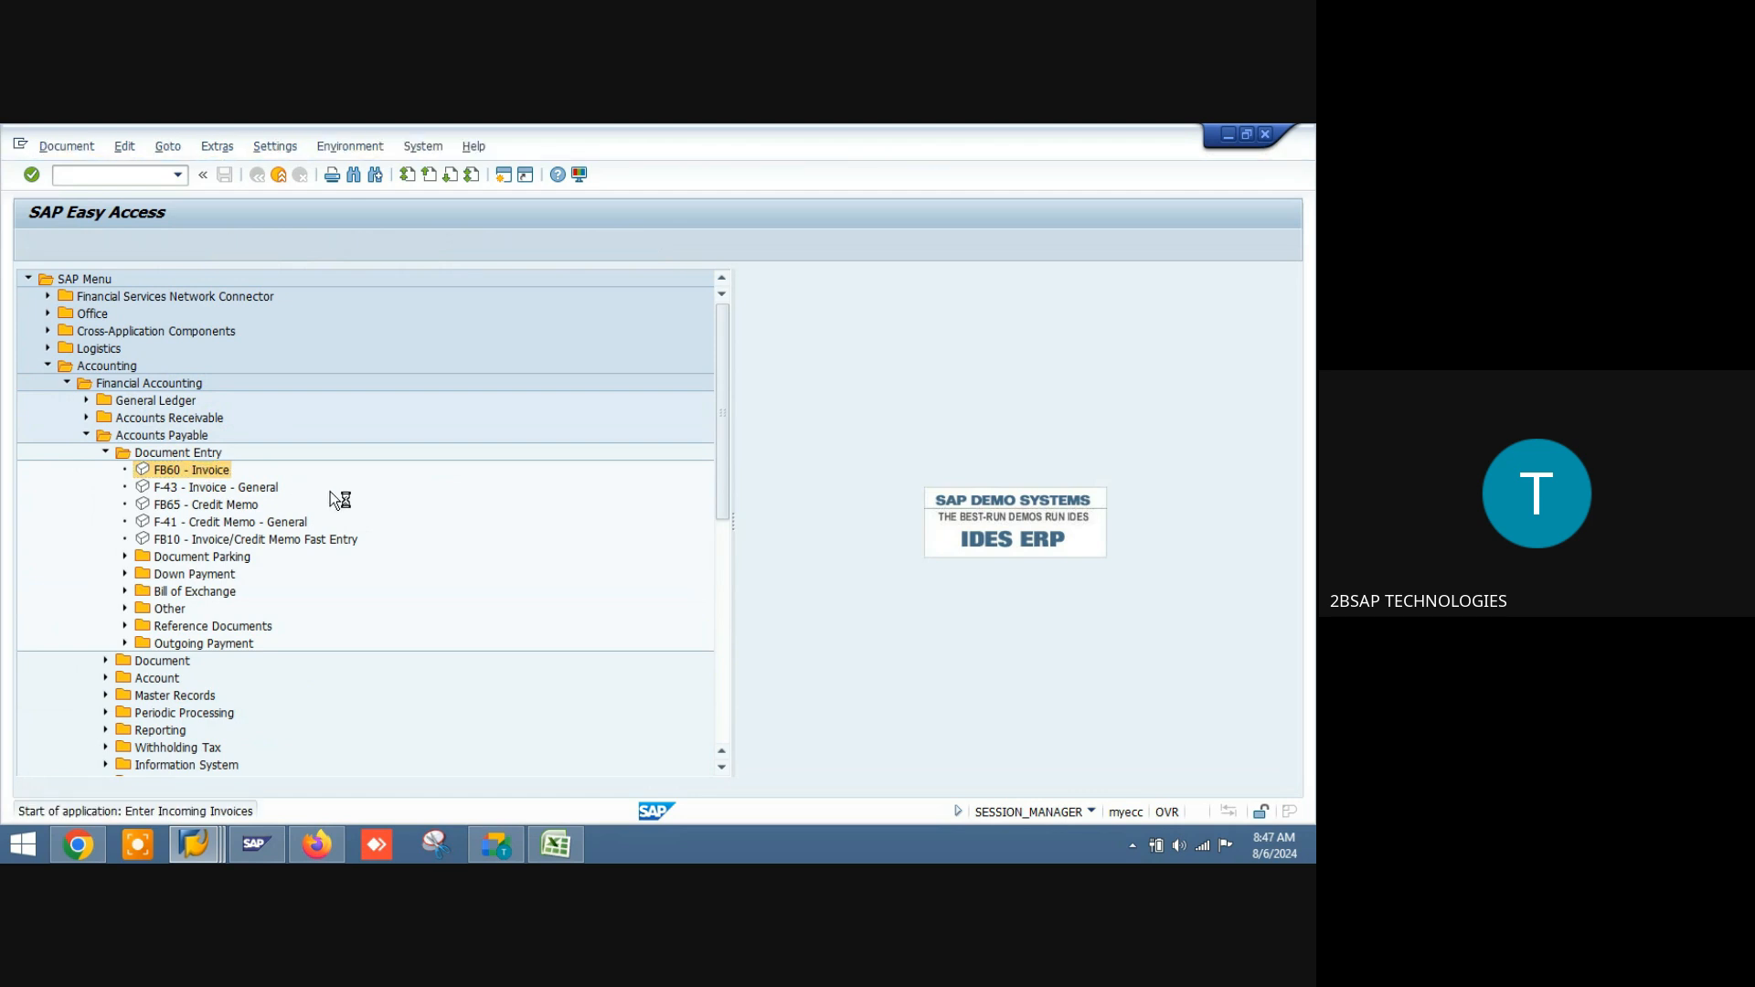
Step: Enter the vendor number in the basic data of the company code HAL invoice
text(000)
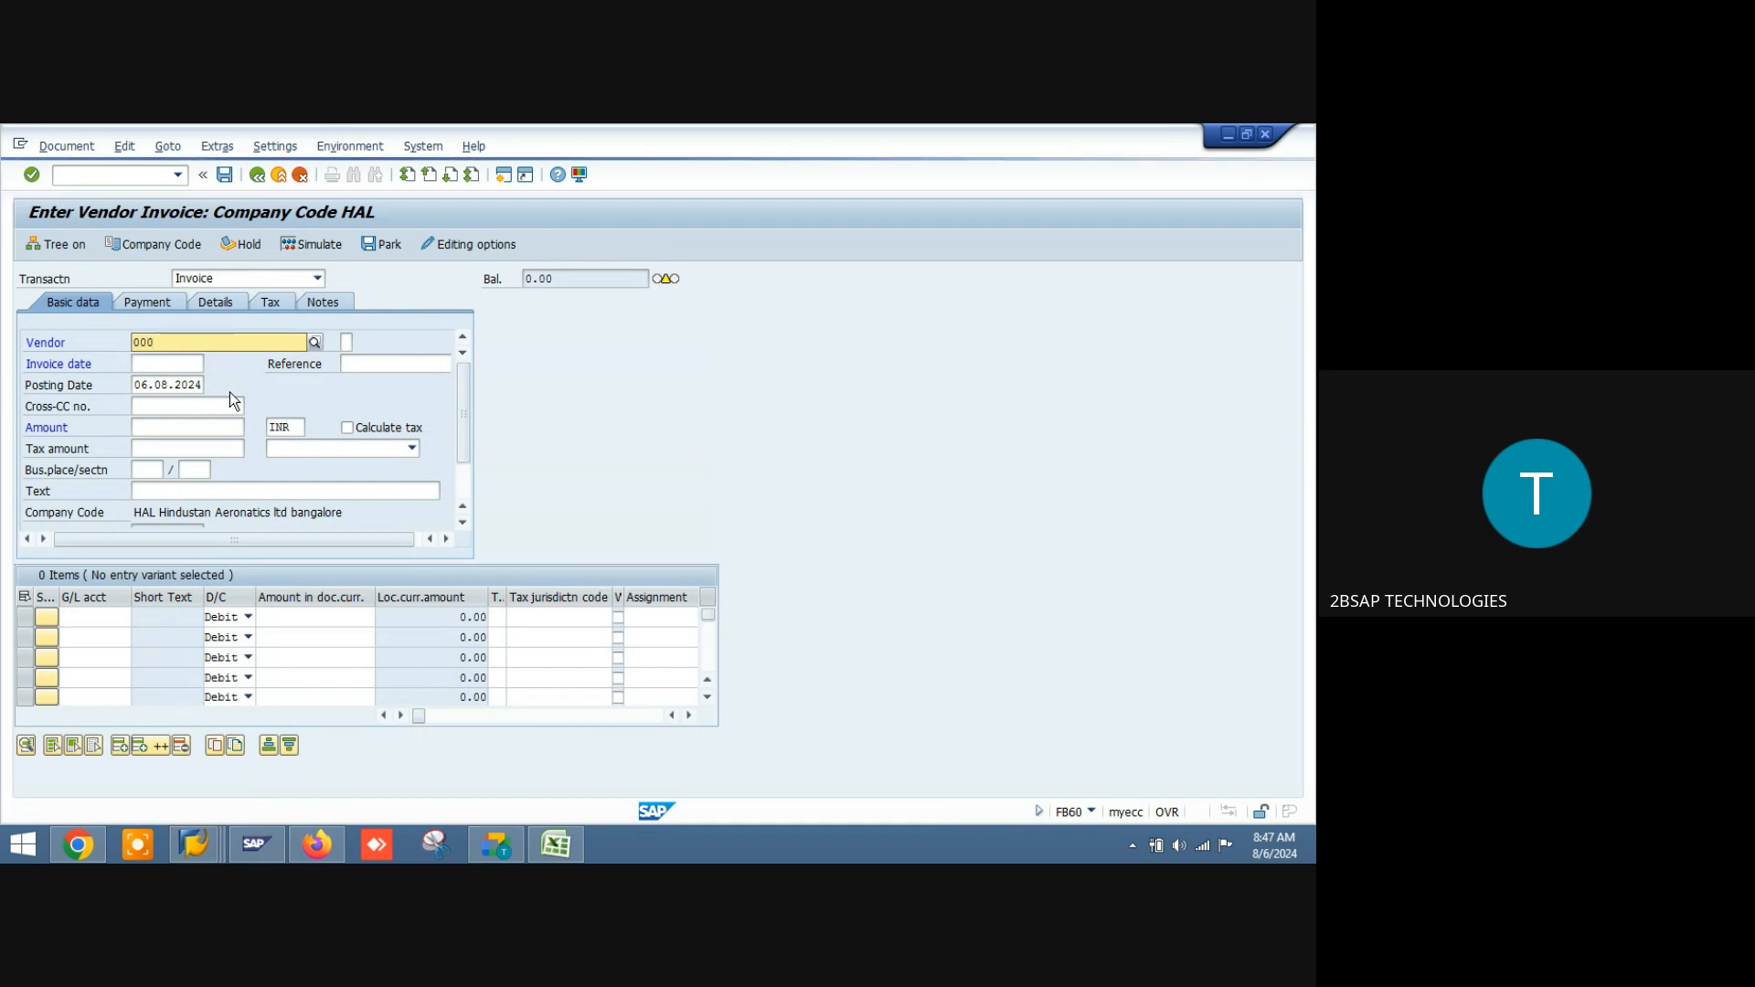
text(610000)
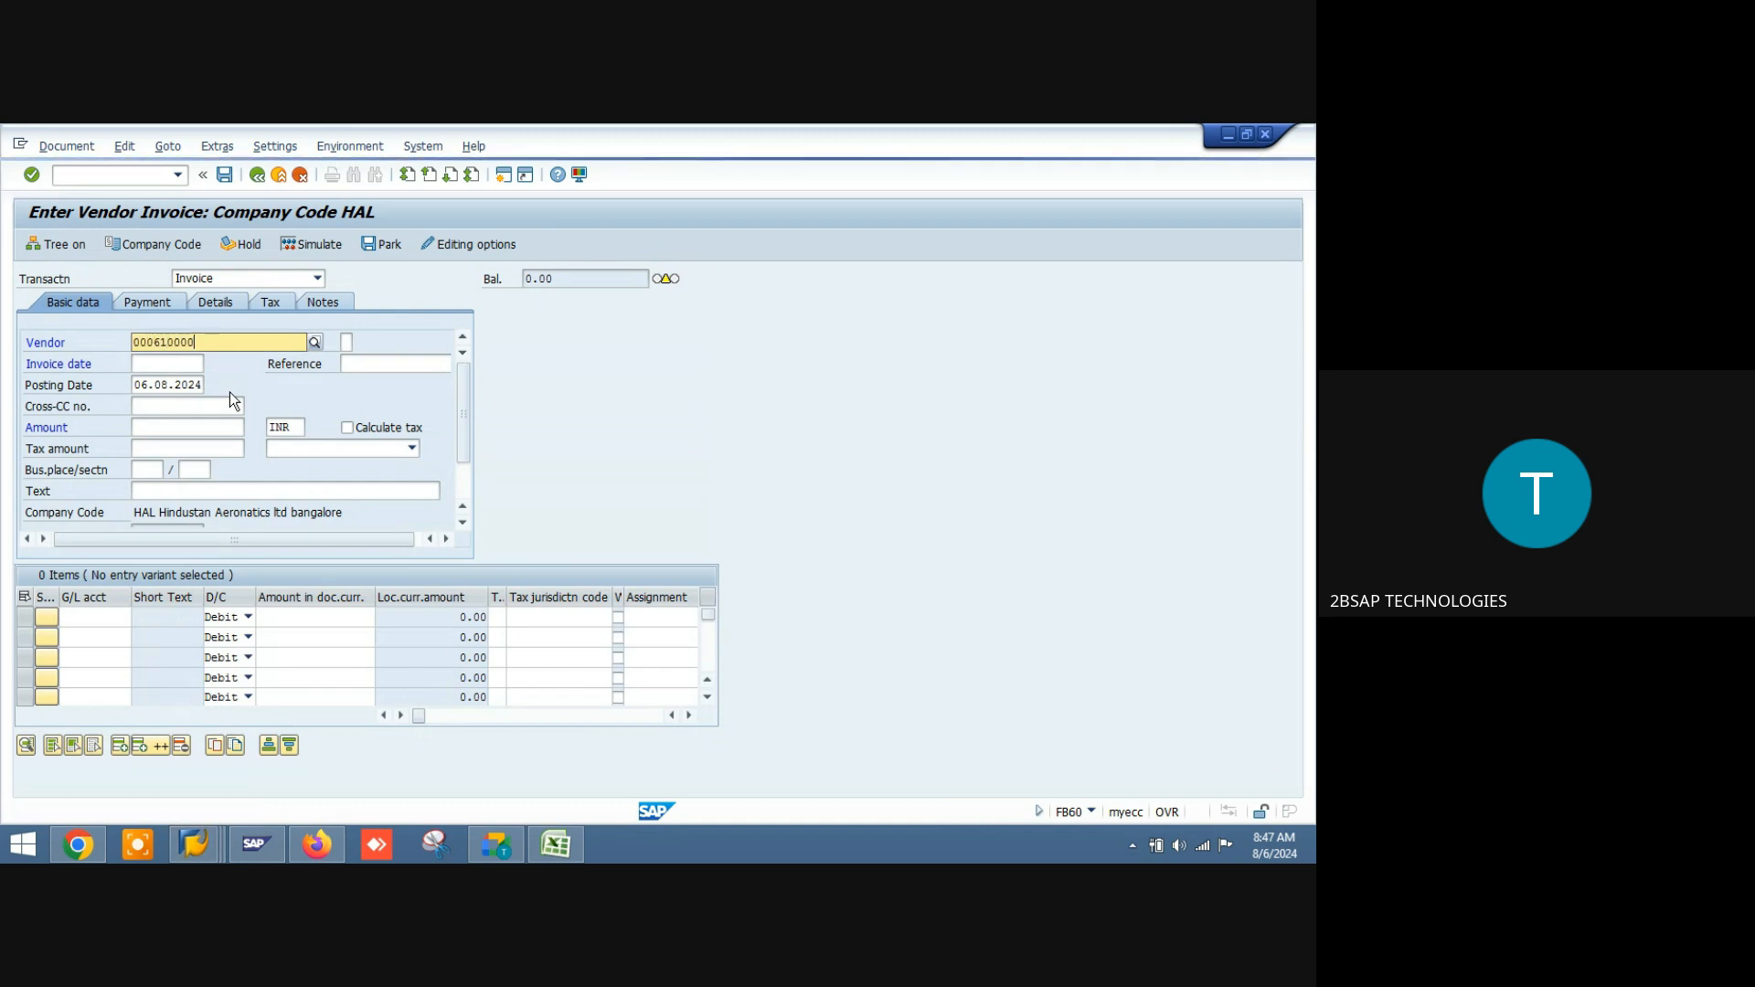
key(Return)
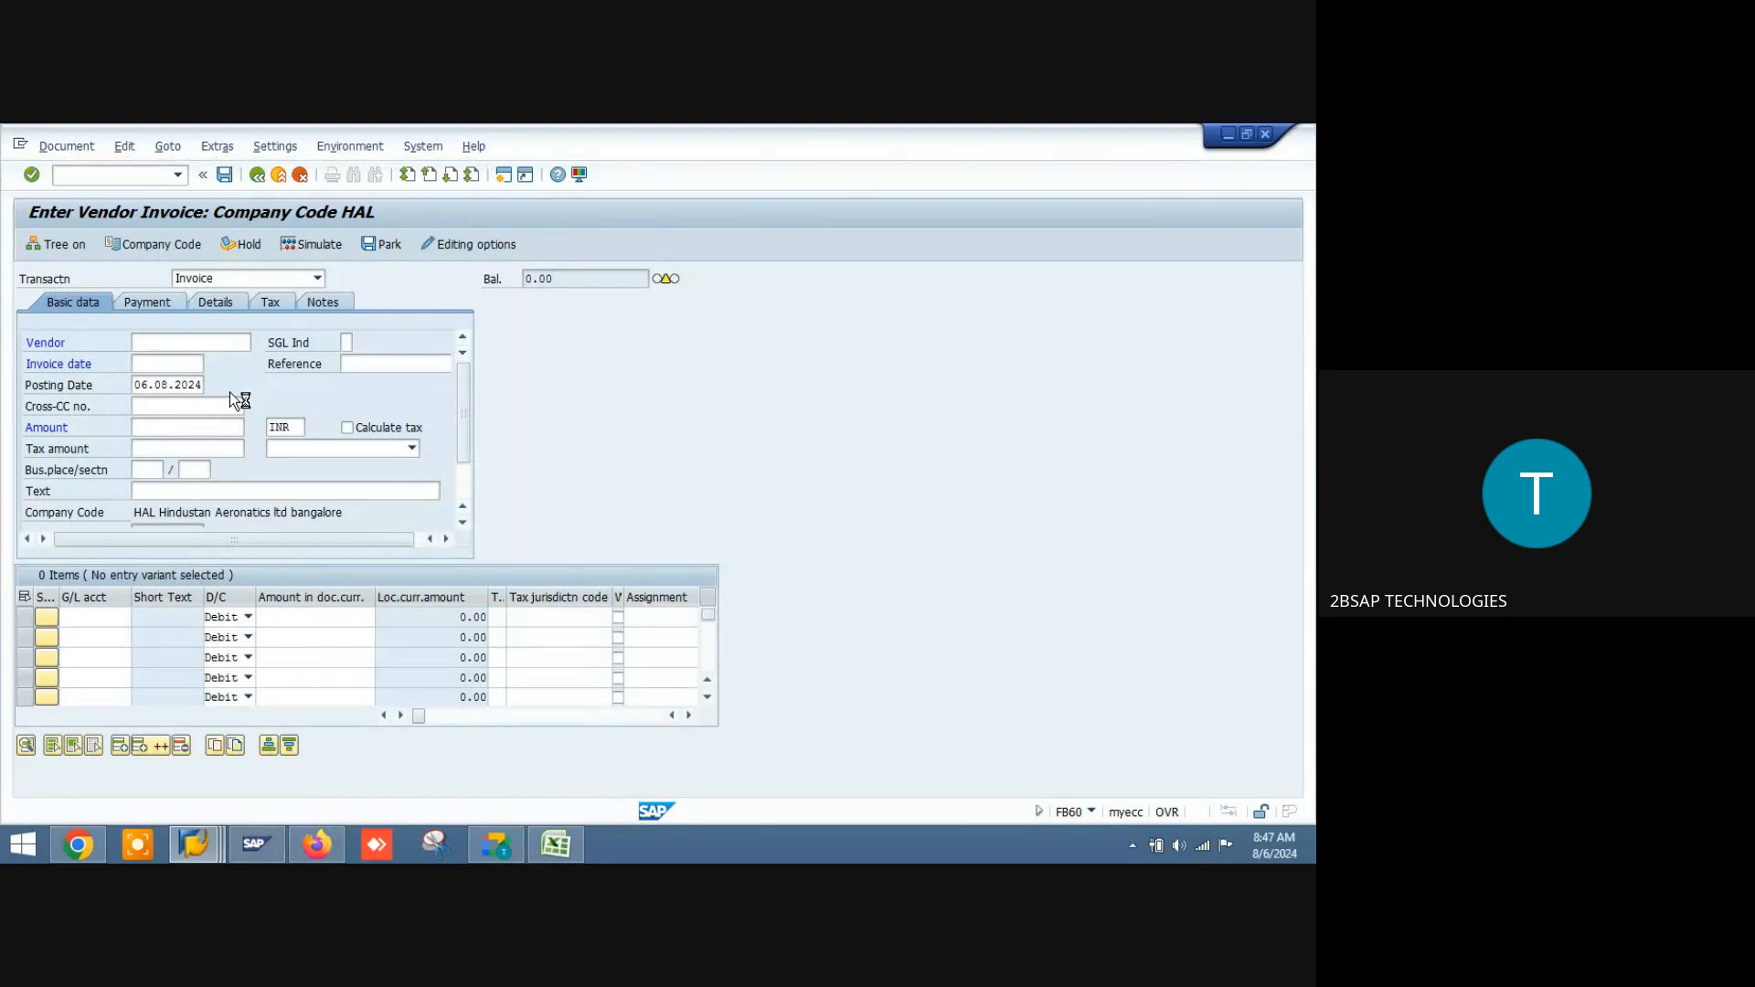
text(000610000)
key(Tab)
click(198, 342)
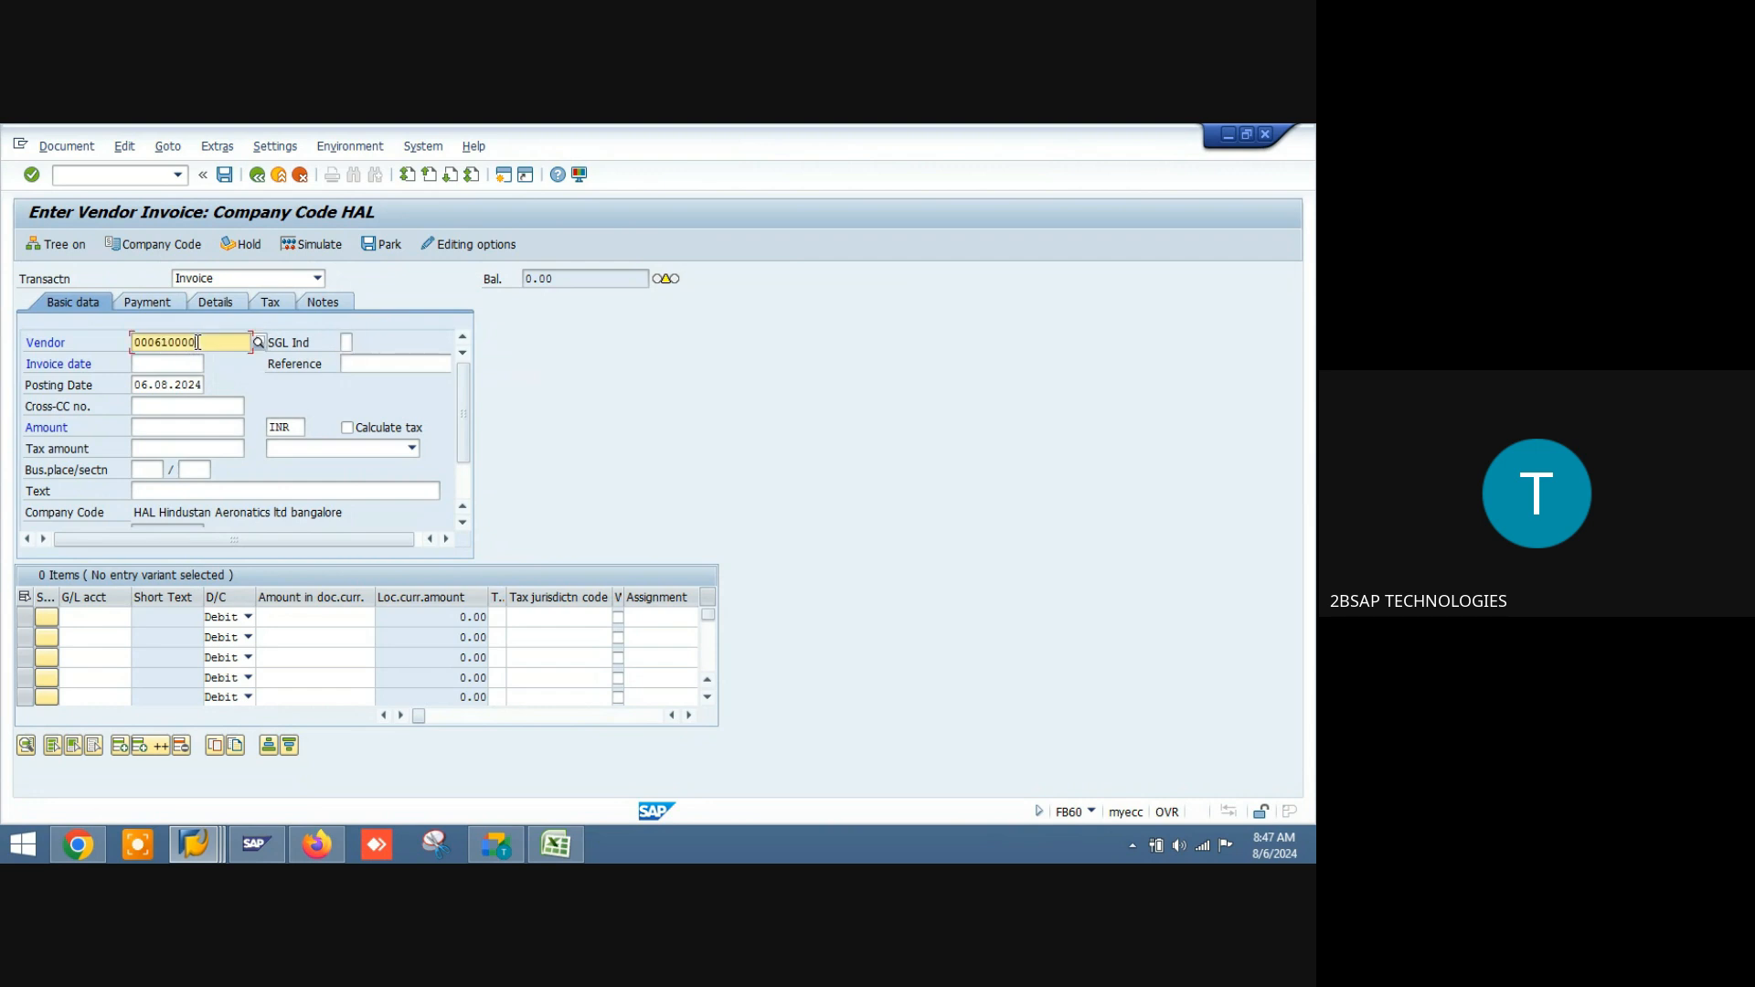
text(0)
key(Down)
key(Return)
key(Return)
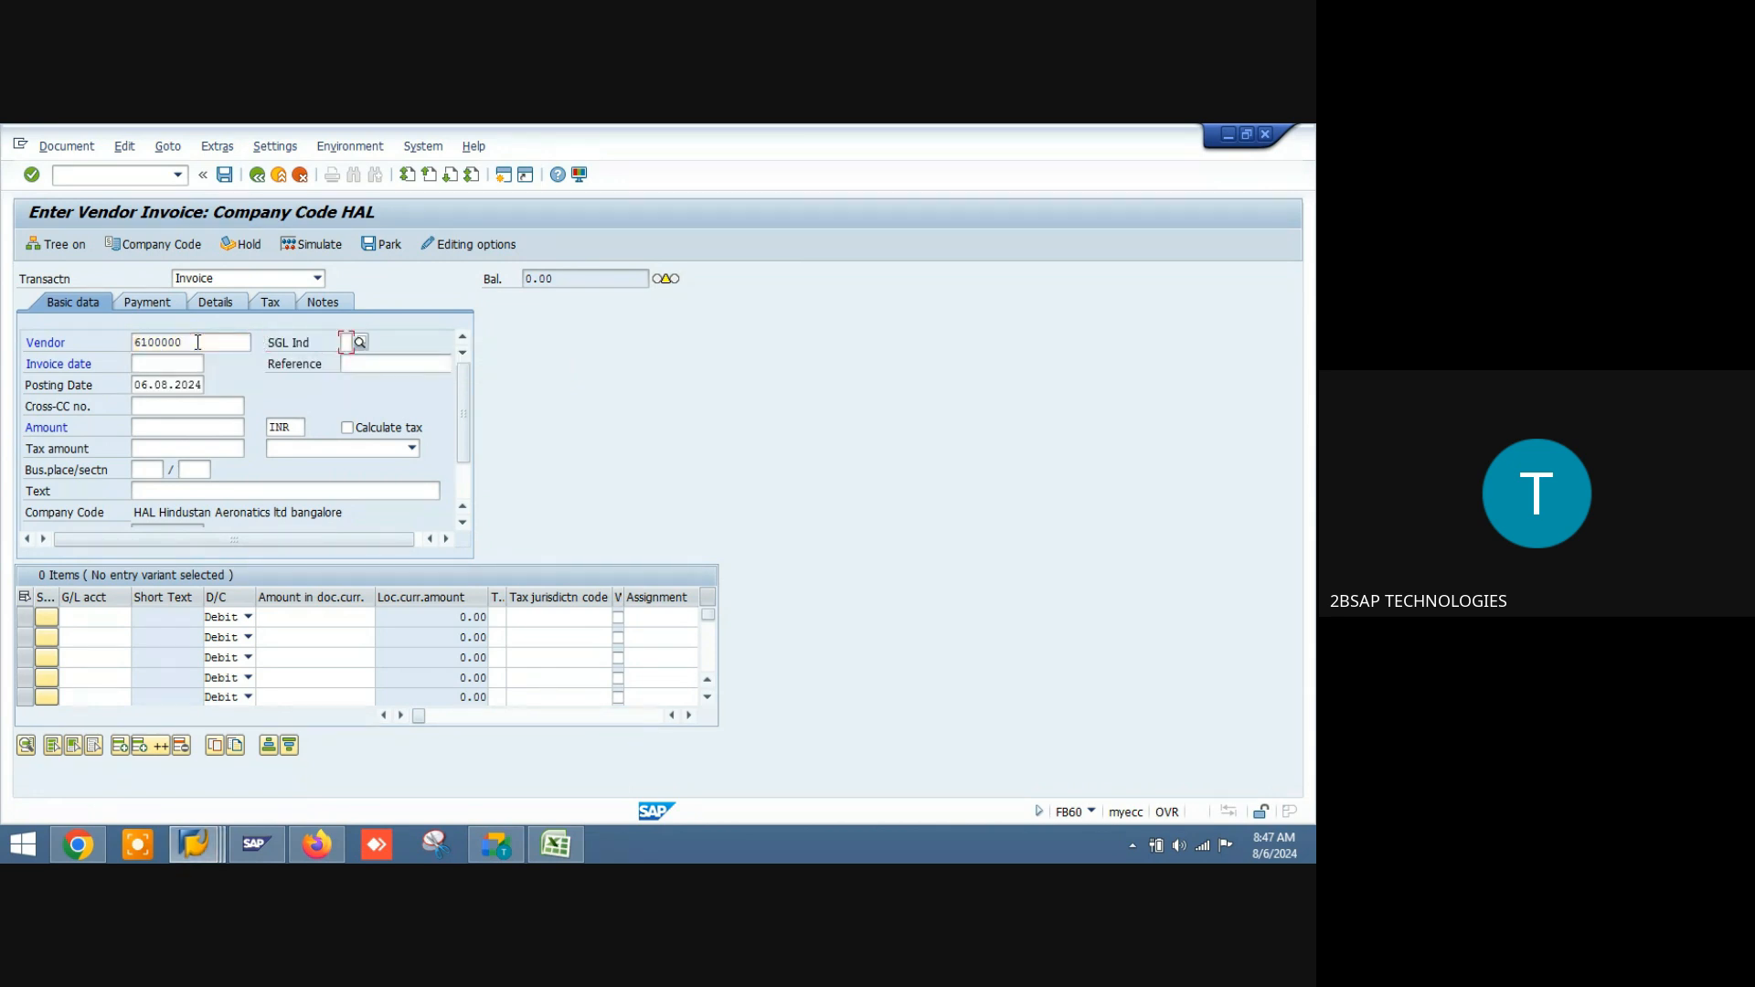
Step: Set the invoice date to 06.08.2024 by copying the posting date, and enter testing as the reference
key(Tab)
key(ctrl+c)
key(Up)
key(ctrl+v)
key(Tab)
text(testing)
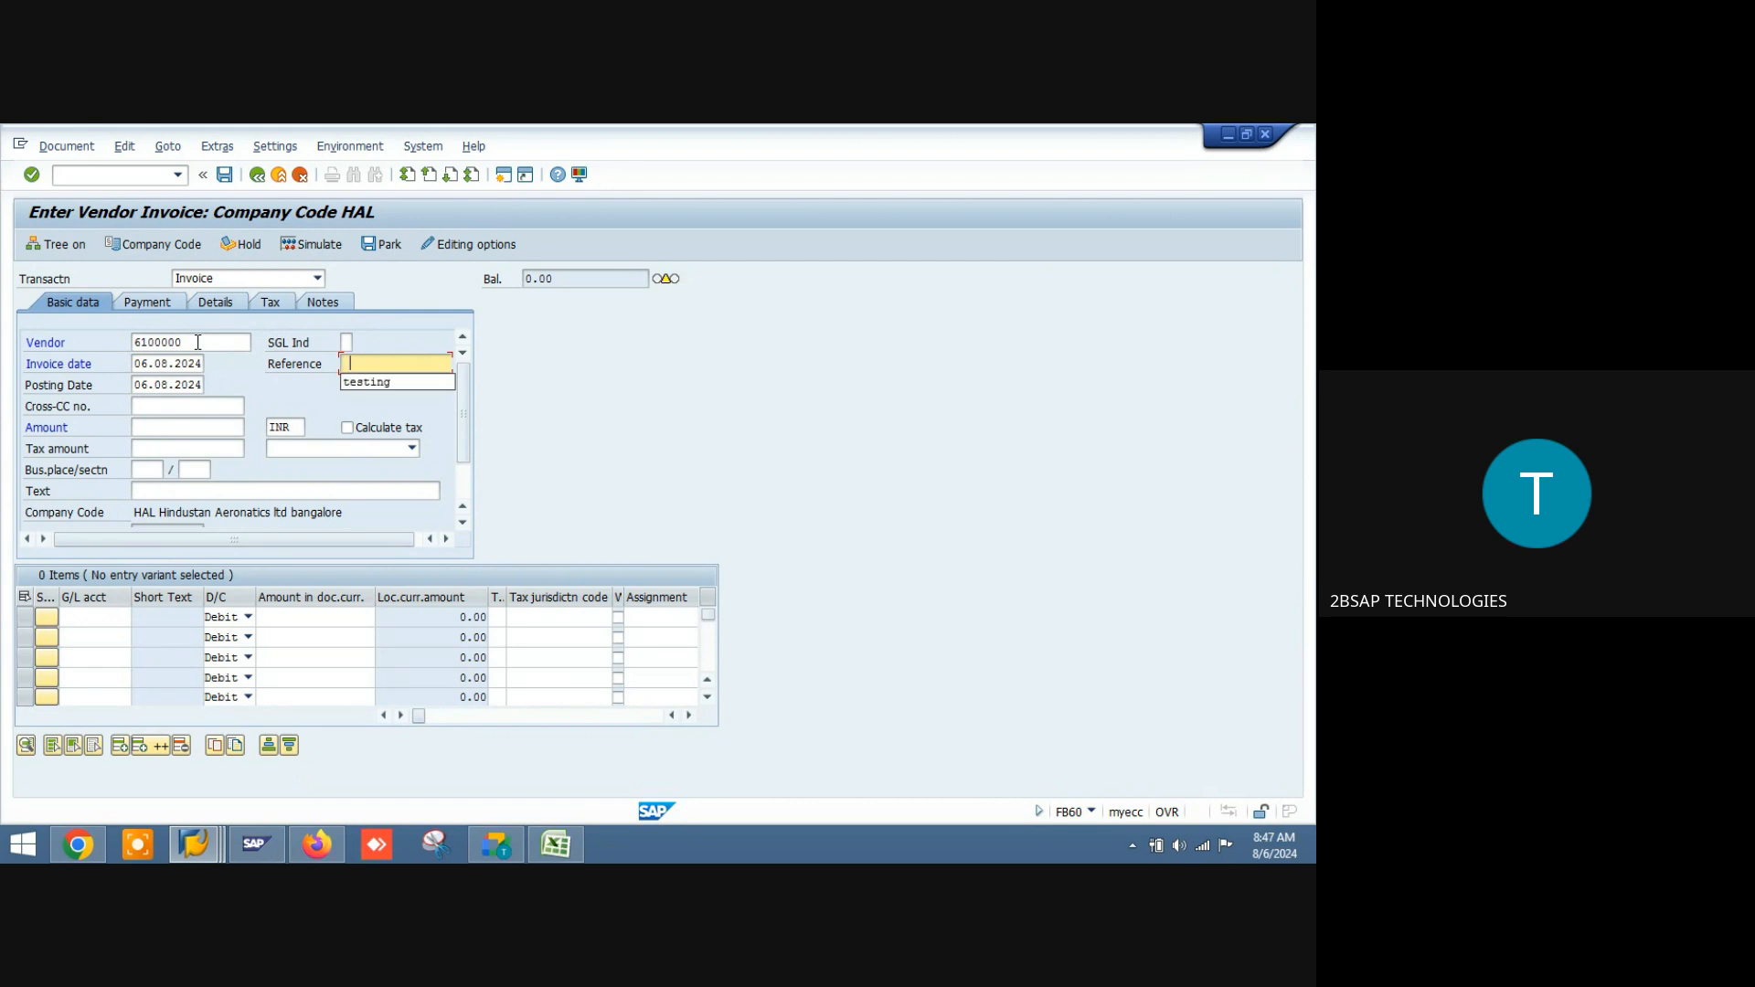
Step: Set the HAL invoice amount to 200000 using the previously entered values
key(Tab)
key(Tab)
key(Down)
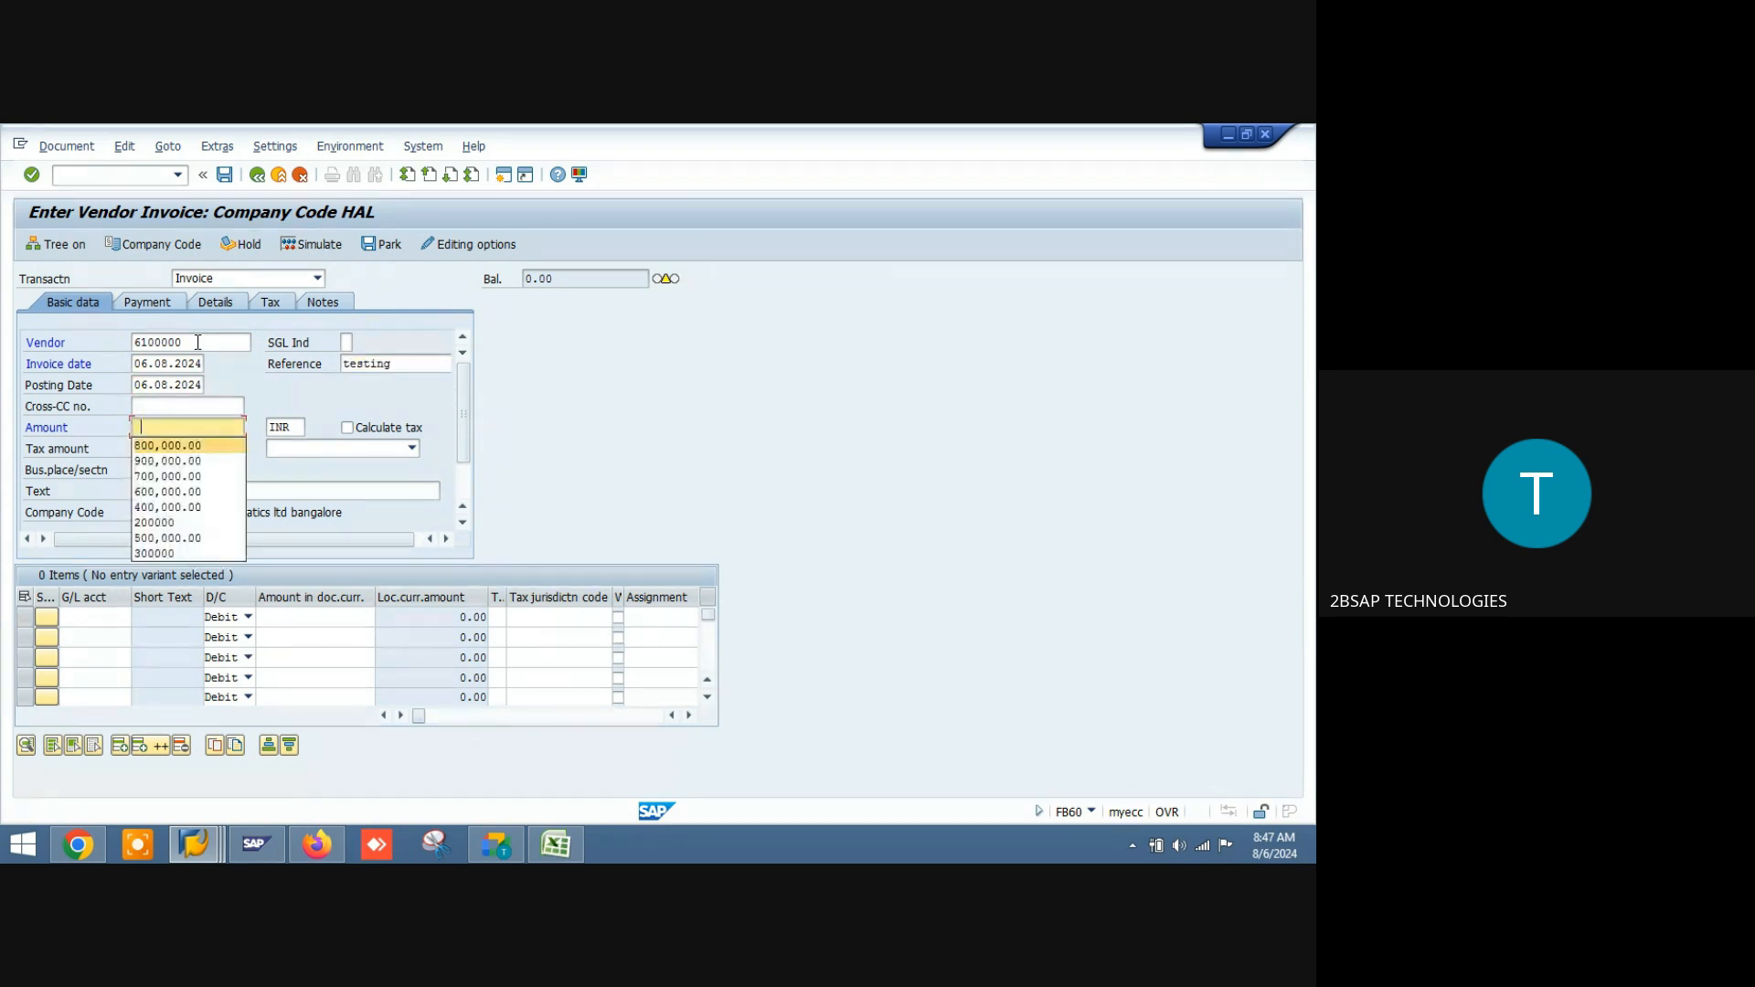
key(Down)
key(Down)
key(Down)
key(Down)
key(Down)
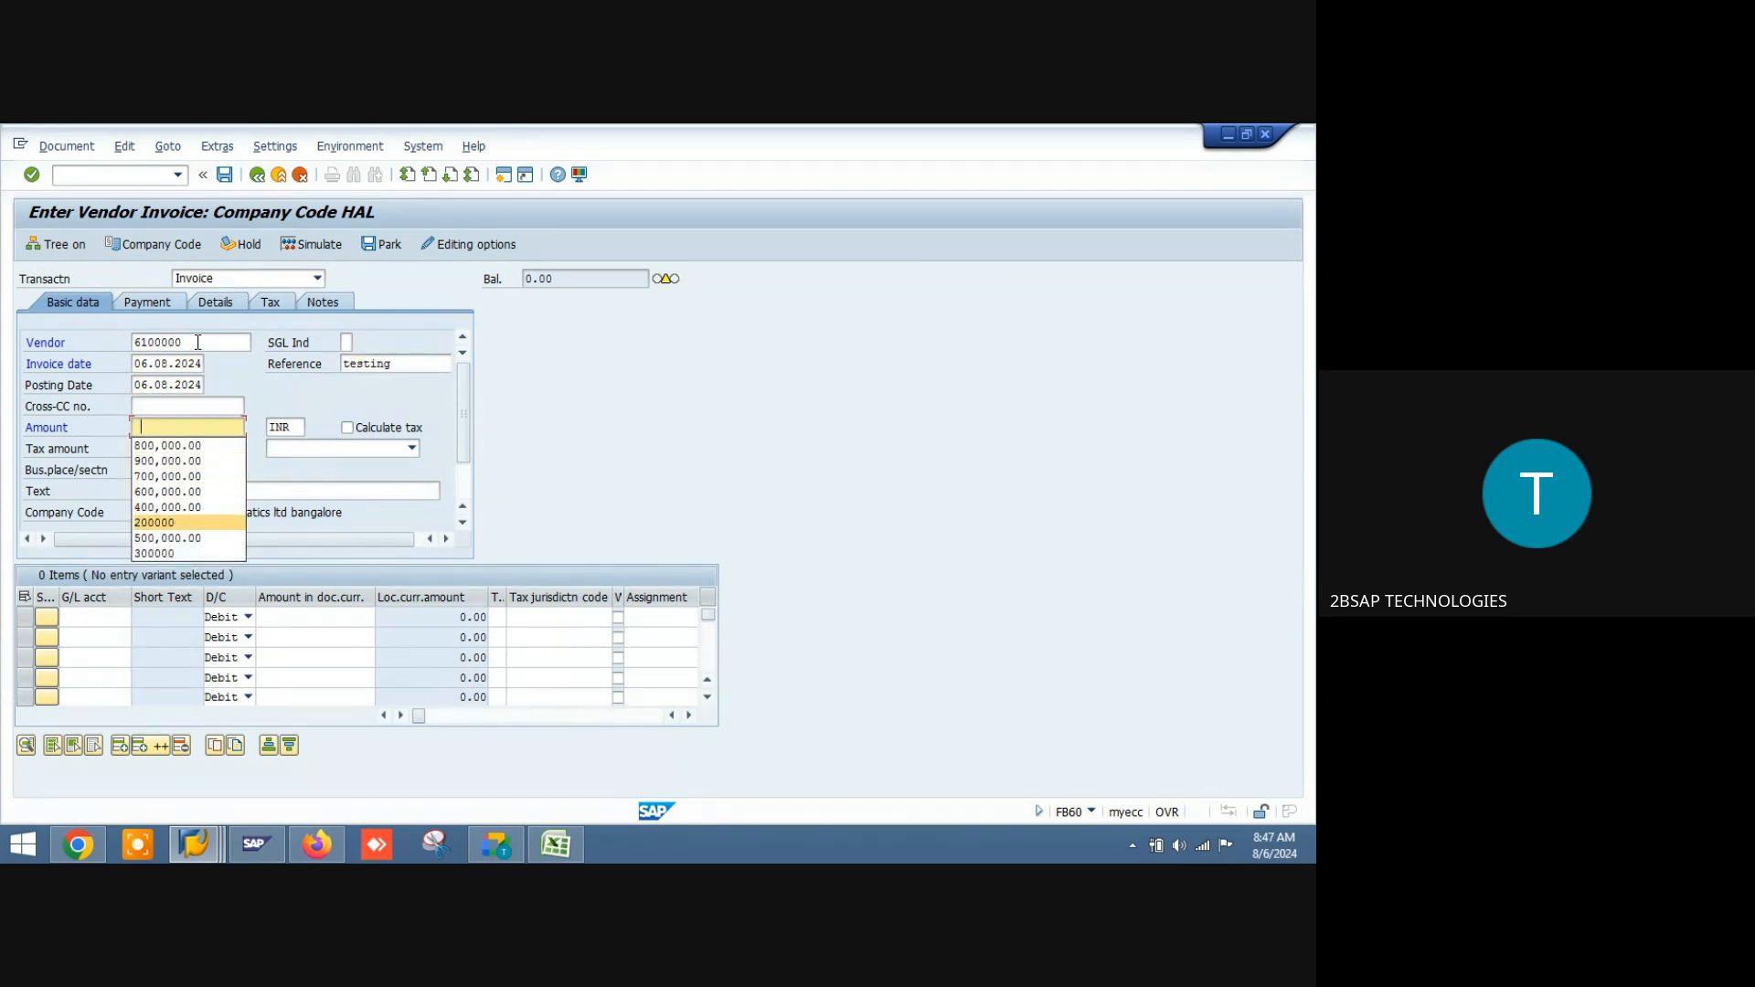
key(Return)
Step: Fill in tesst as the invoice text in the basic data
key(Tab)
key(Tab)
key(Tab)
key(Tab)
key(Tab)
key(Tab)
key(Tab)
key(Down)
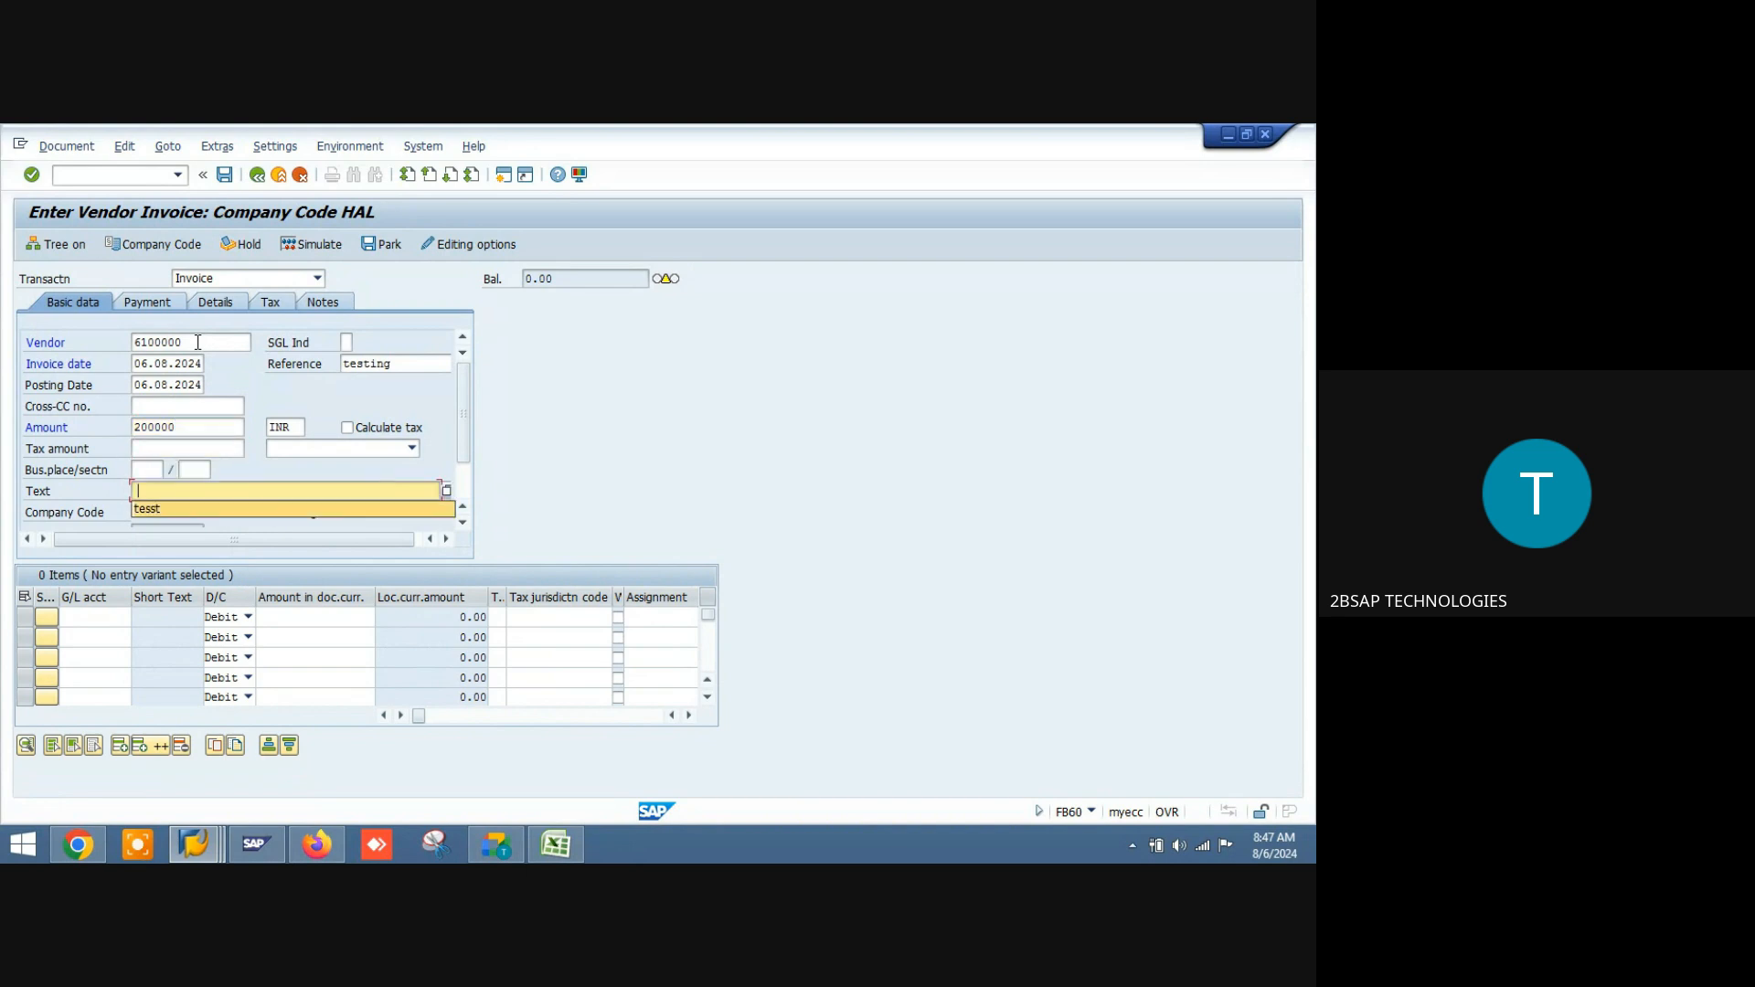
key(Return)
Step: Enter the Telephone EXp G/L account with * as the document currency amount in the first item line
key(Tab)
key(Tab)
key(Tab)
key(Down)
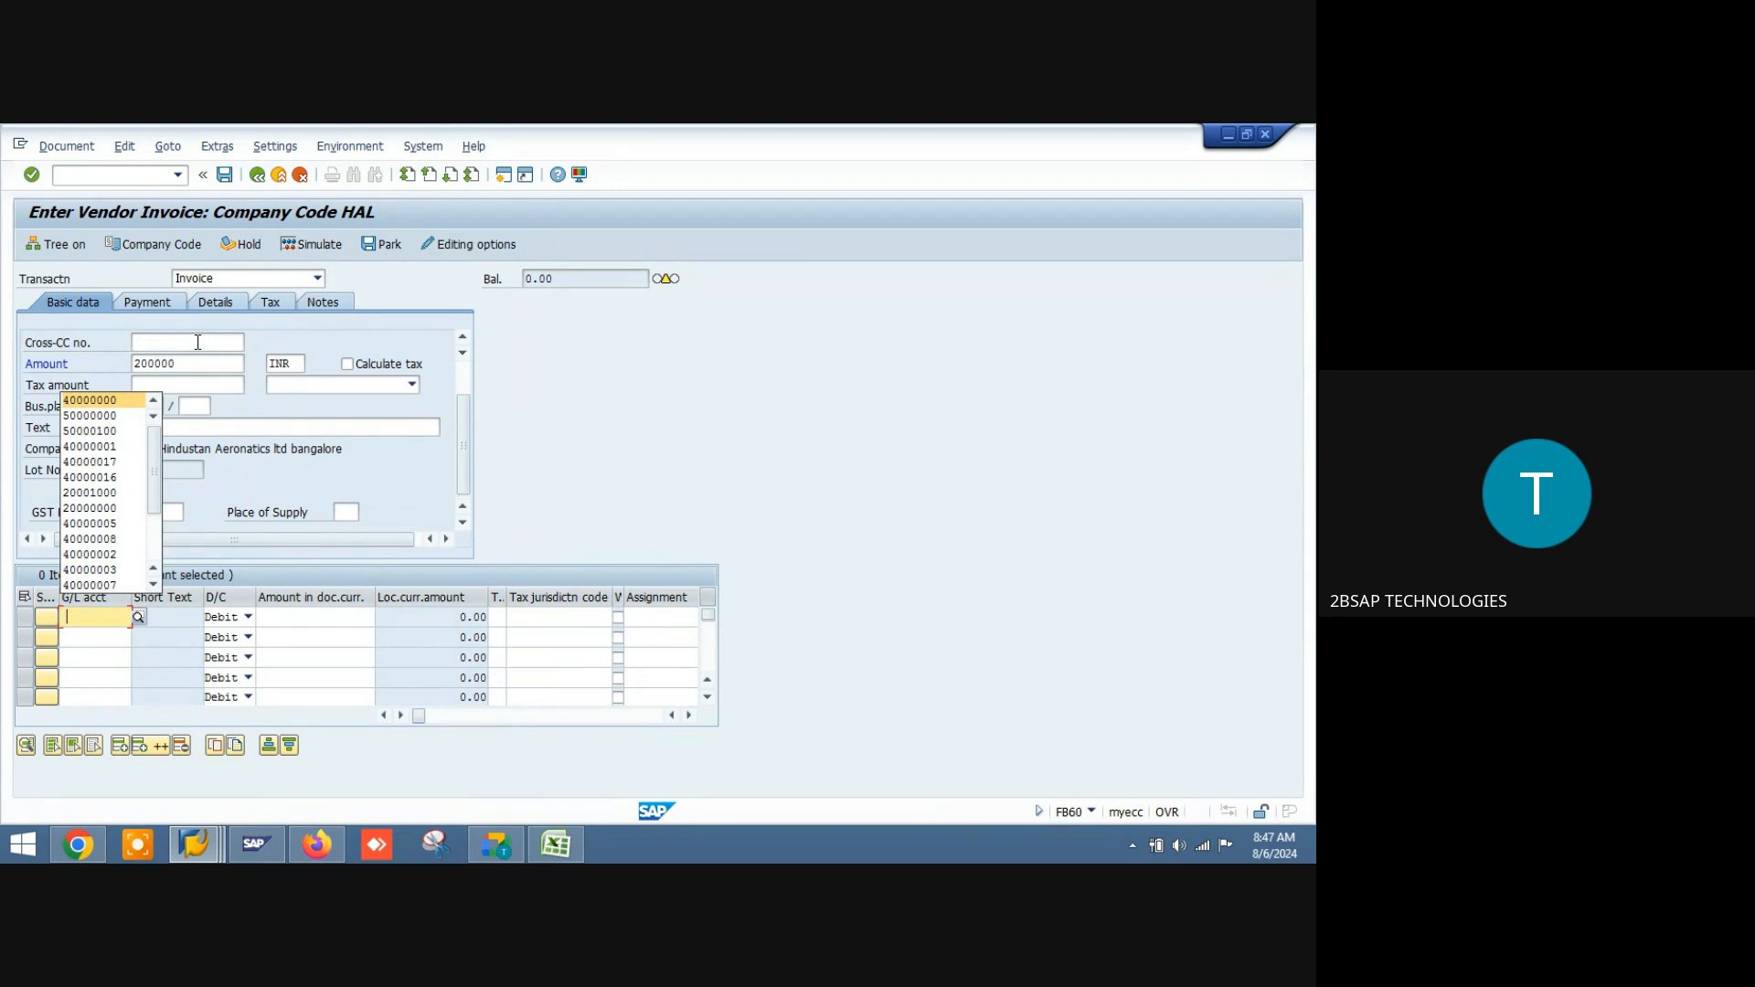
key(Return)
key(Tab)
key(shift+Tab)
key(End)
key(BackSpace)
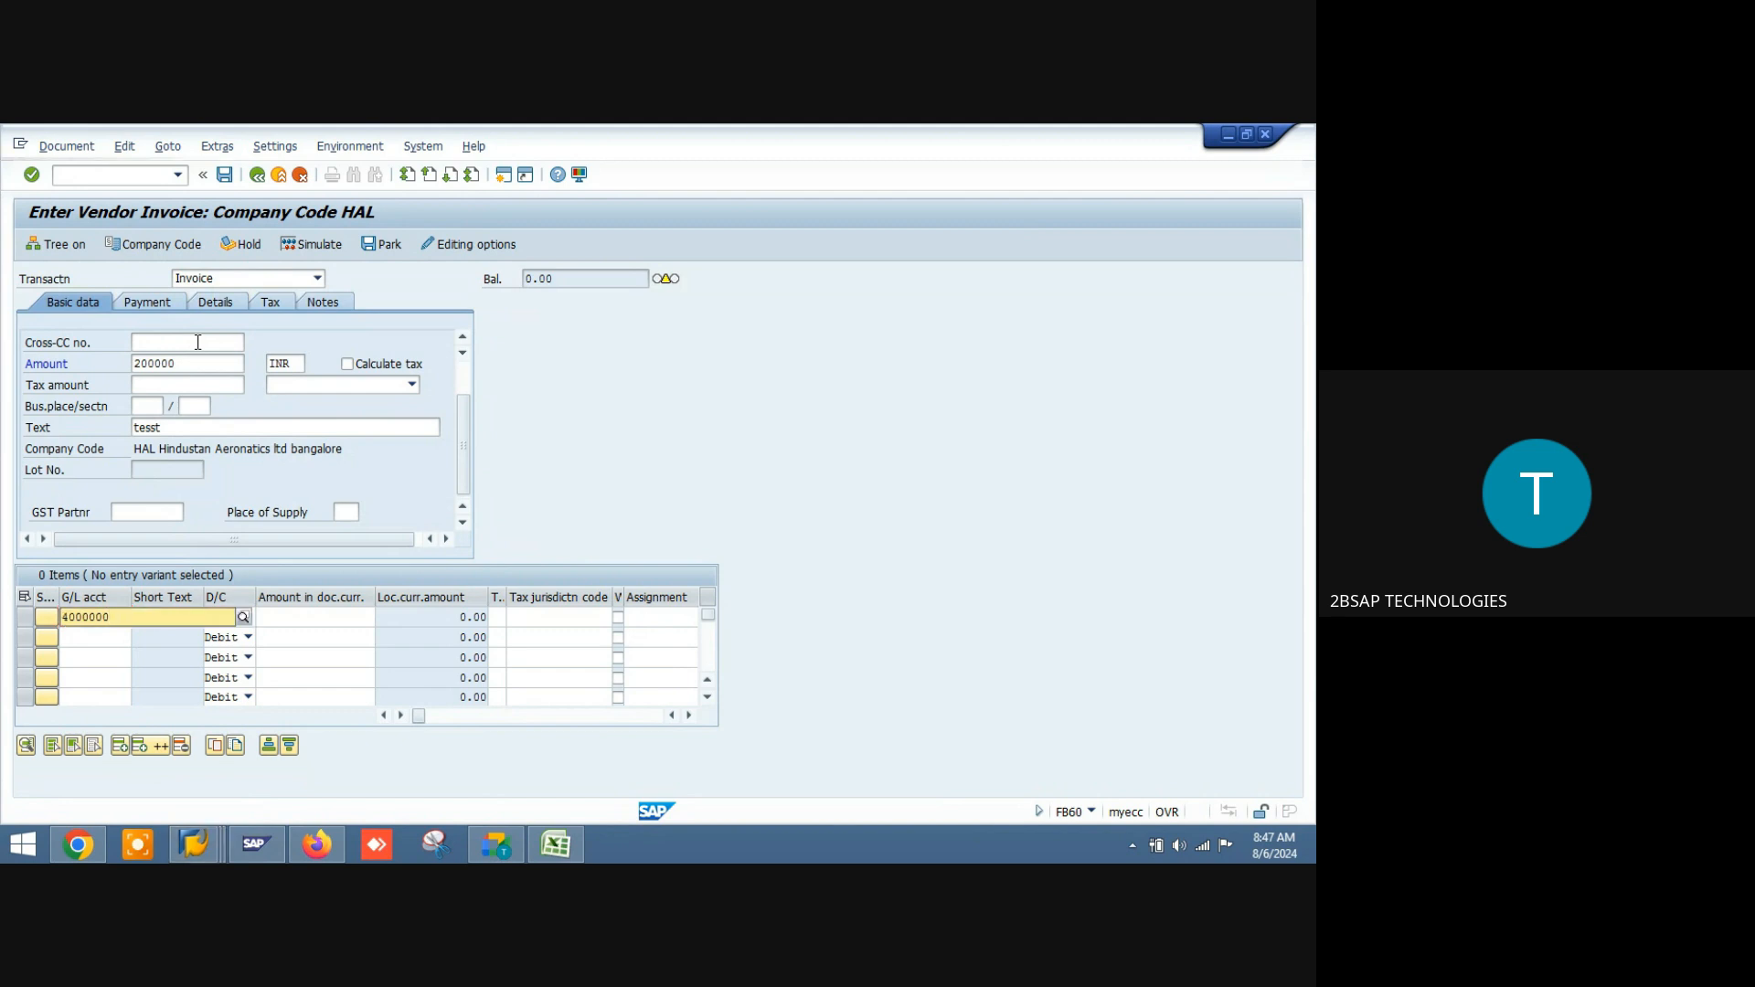
key(Down)
key(Down)
key(Down)
key(Down)
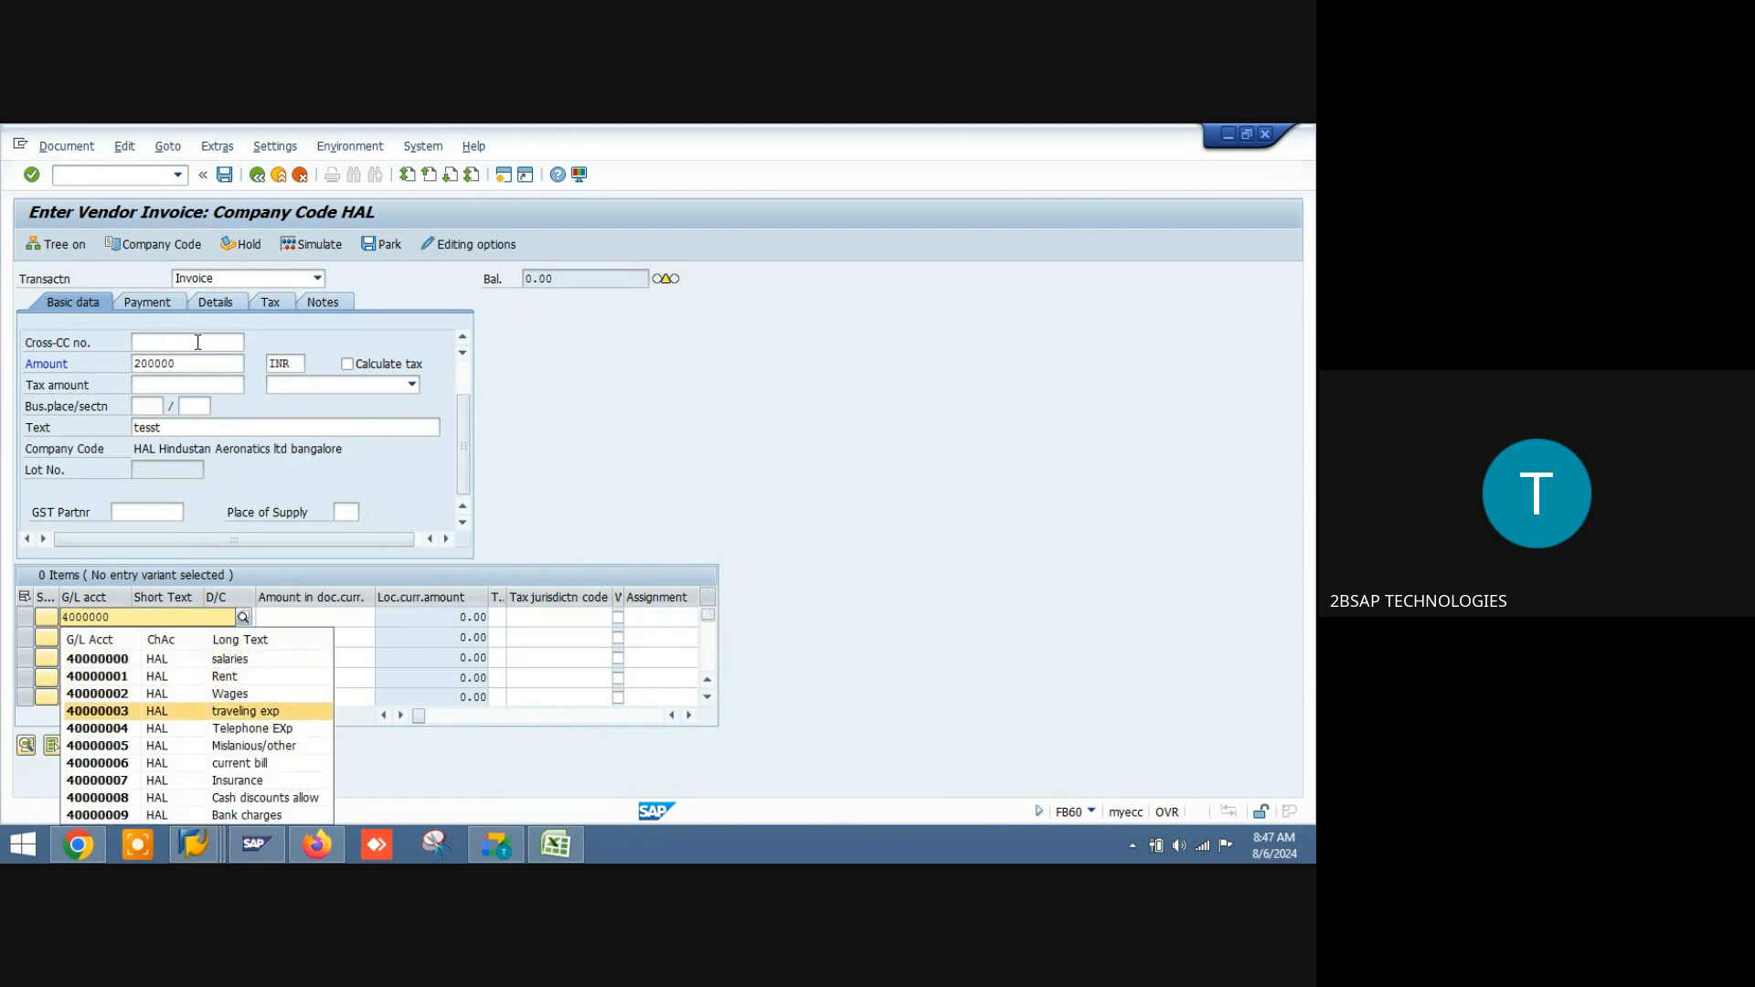
key(Down)
key(Return)
key(Tab)
key(Tab)
Step: Change the invoice's company code to ADAA
click(183, 246)
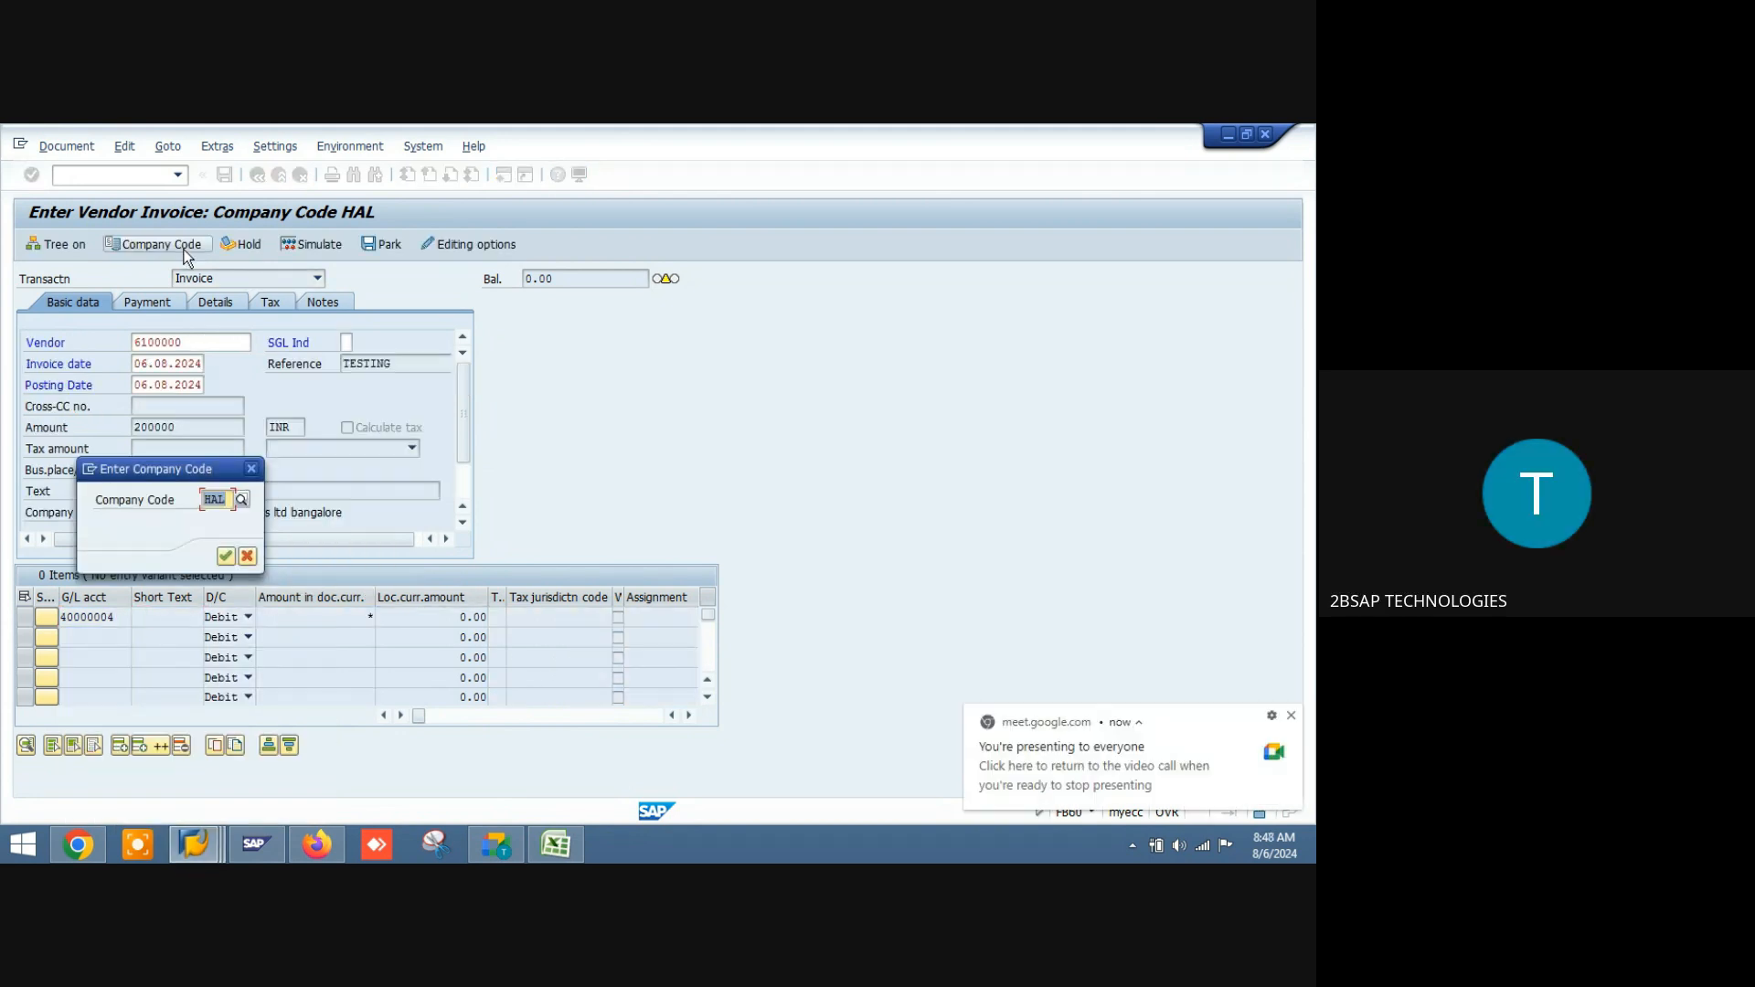
text(ada)
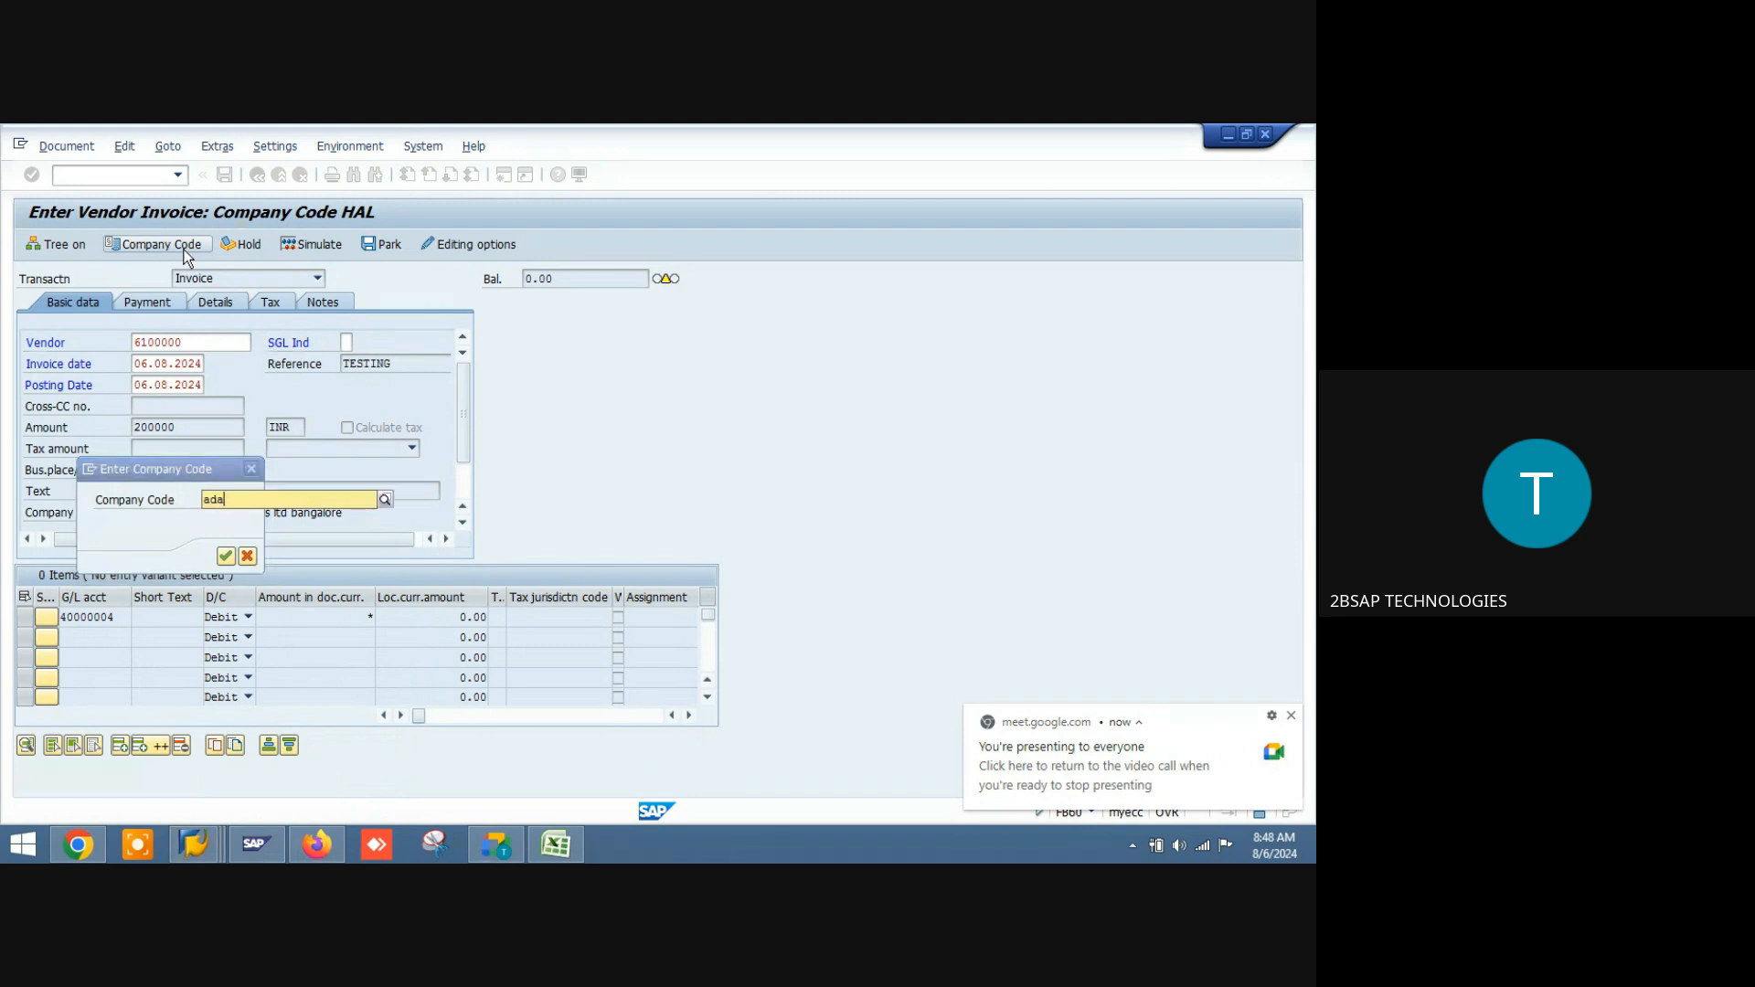
text(a)
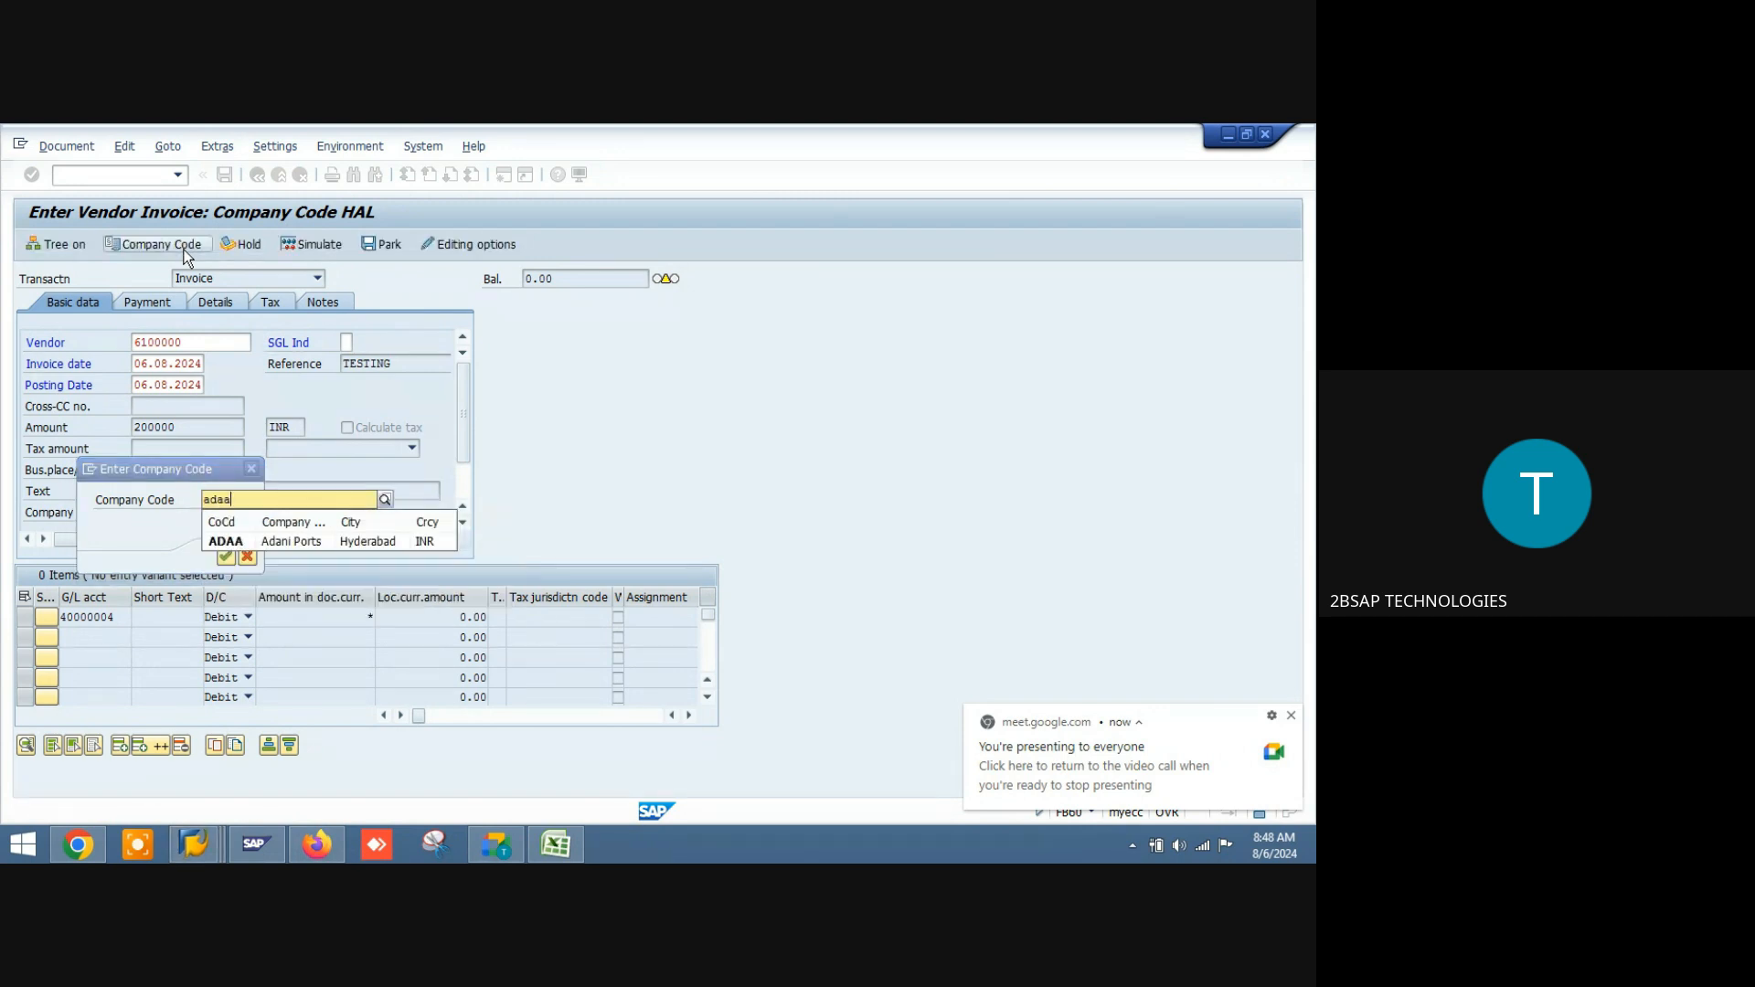
key(Return)
key(Return)
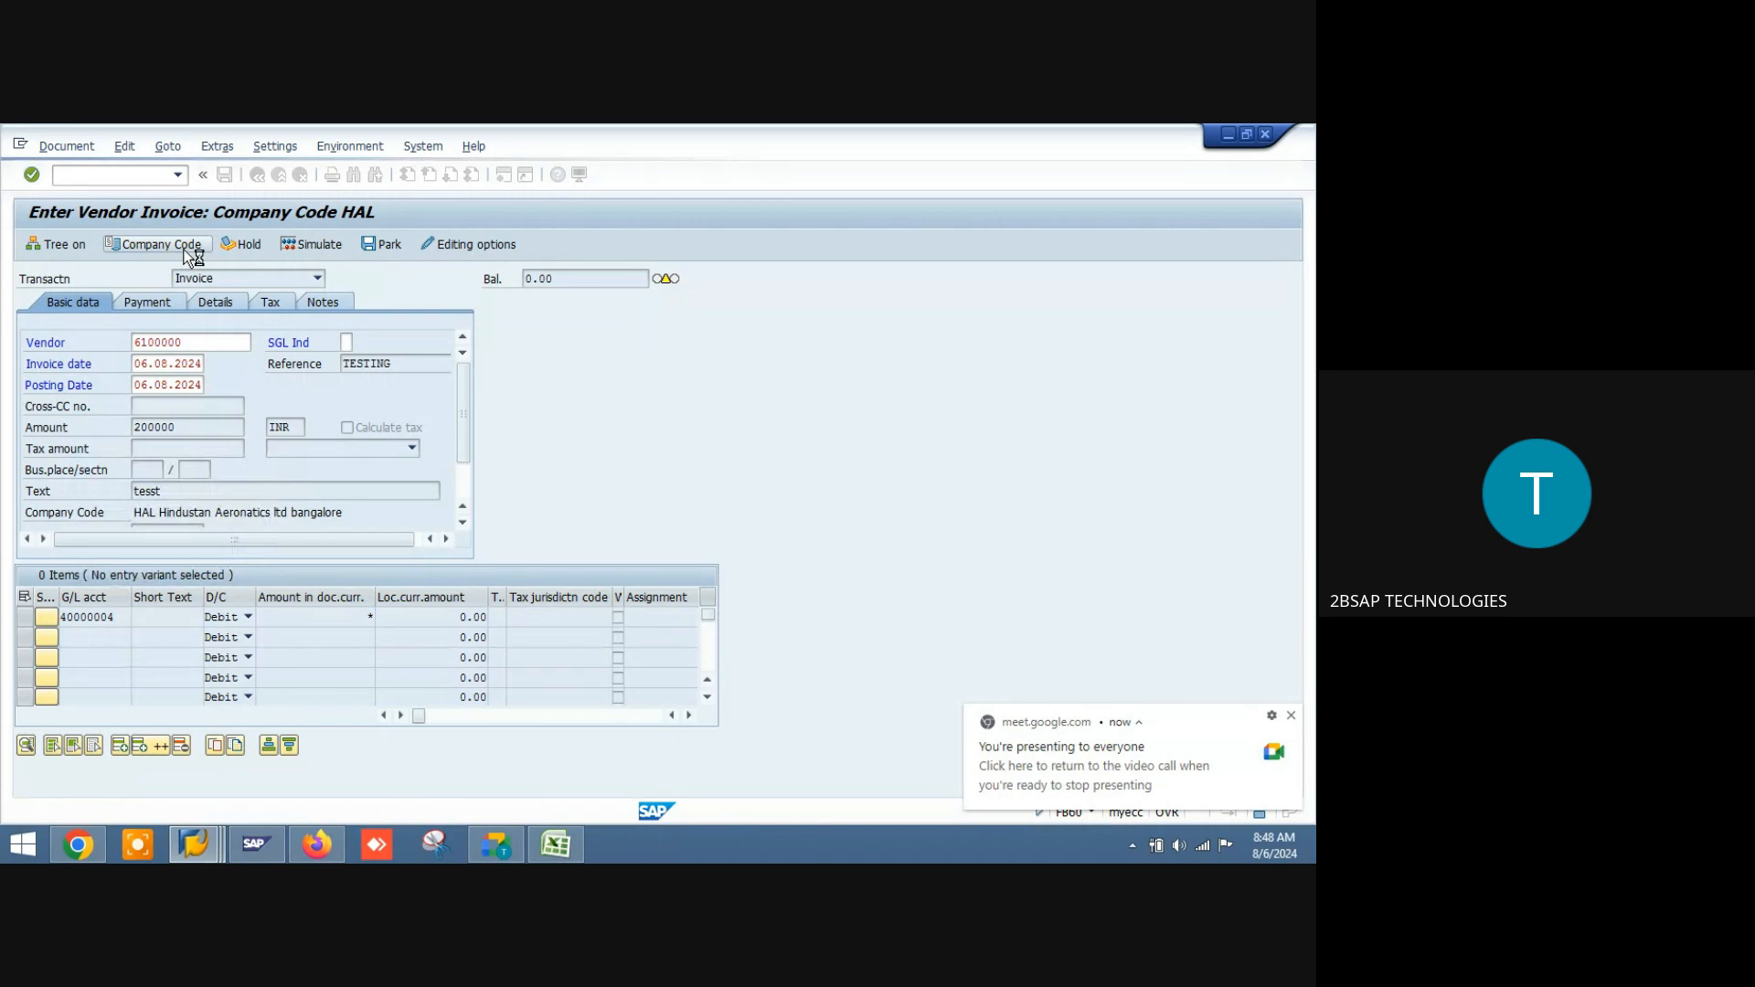
Step: Enter the vendor number for the company code ADAA invoice
text(21020)
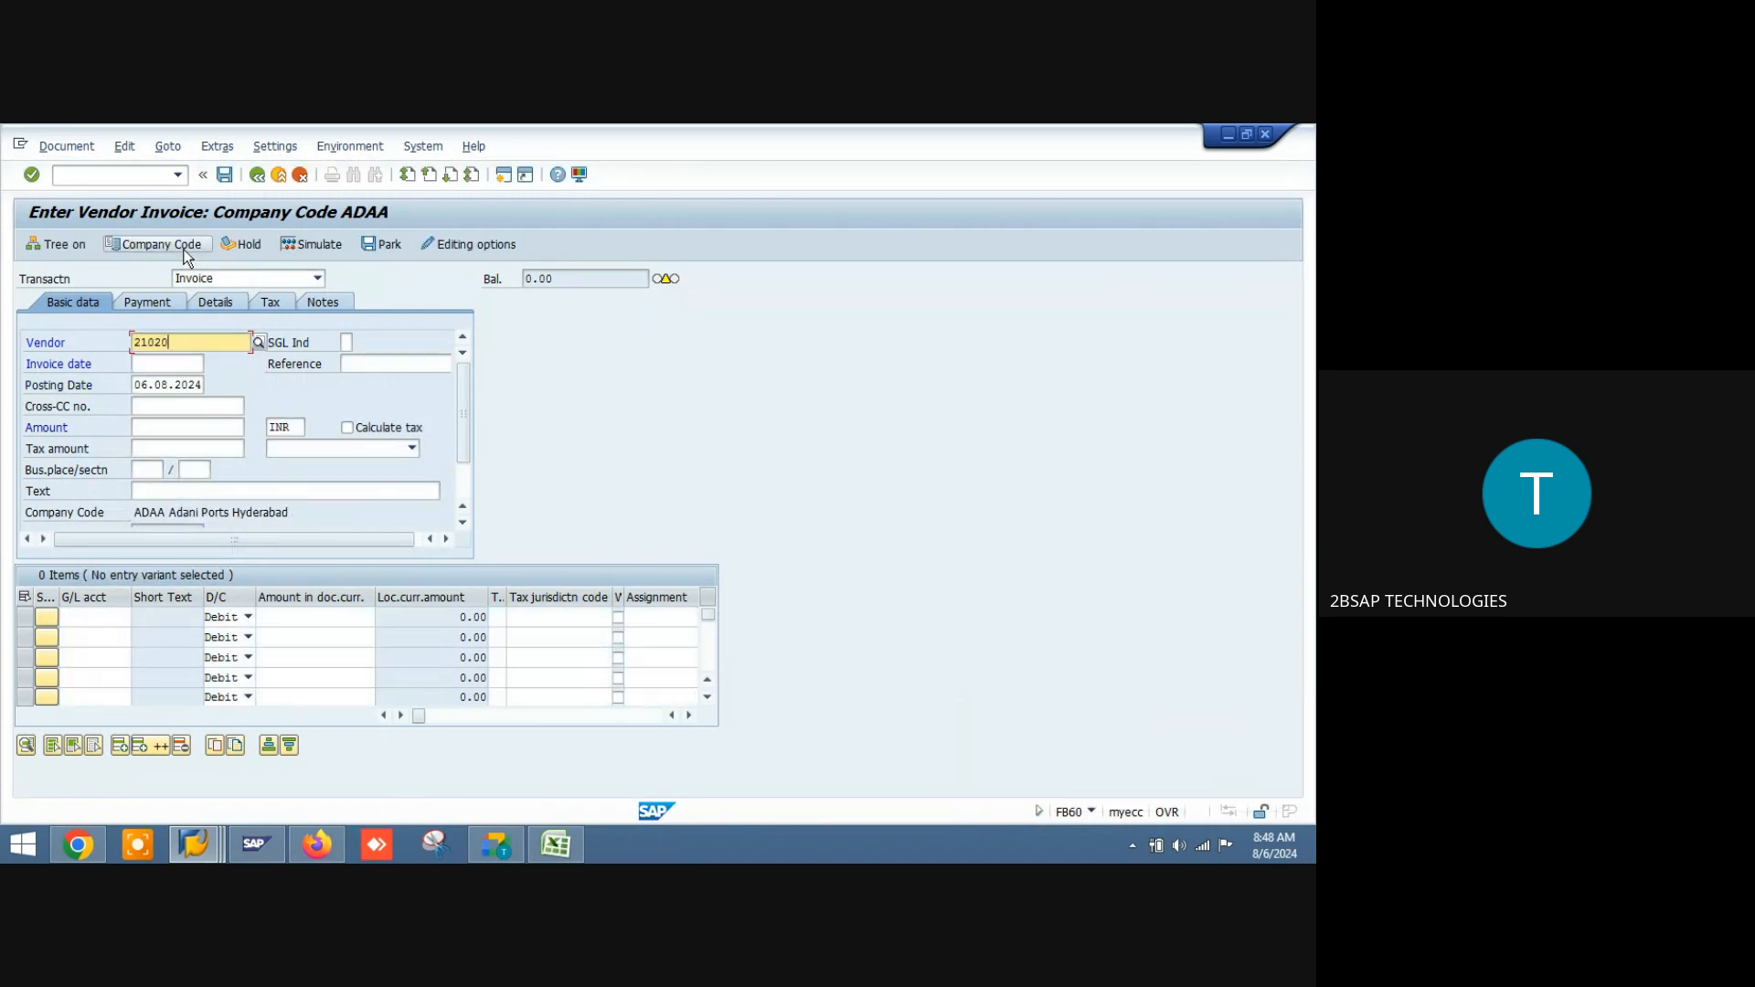
key(BackSpace)
key(BackSpace)
key(BackSpace)
key(BackSpace)
key(BackSpace)
text(6)
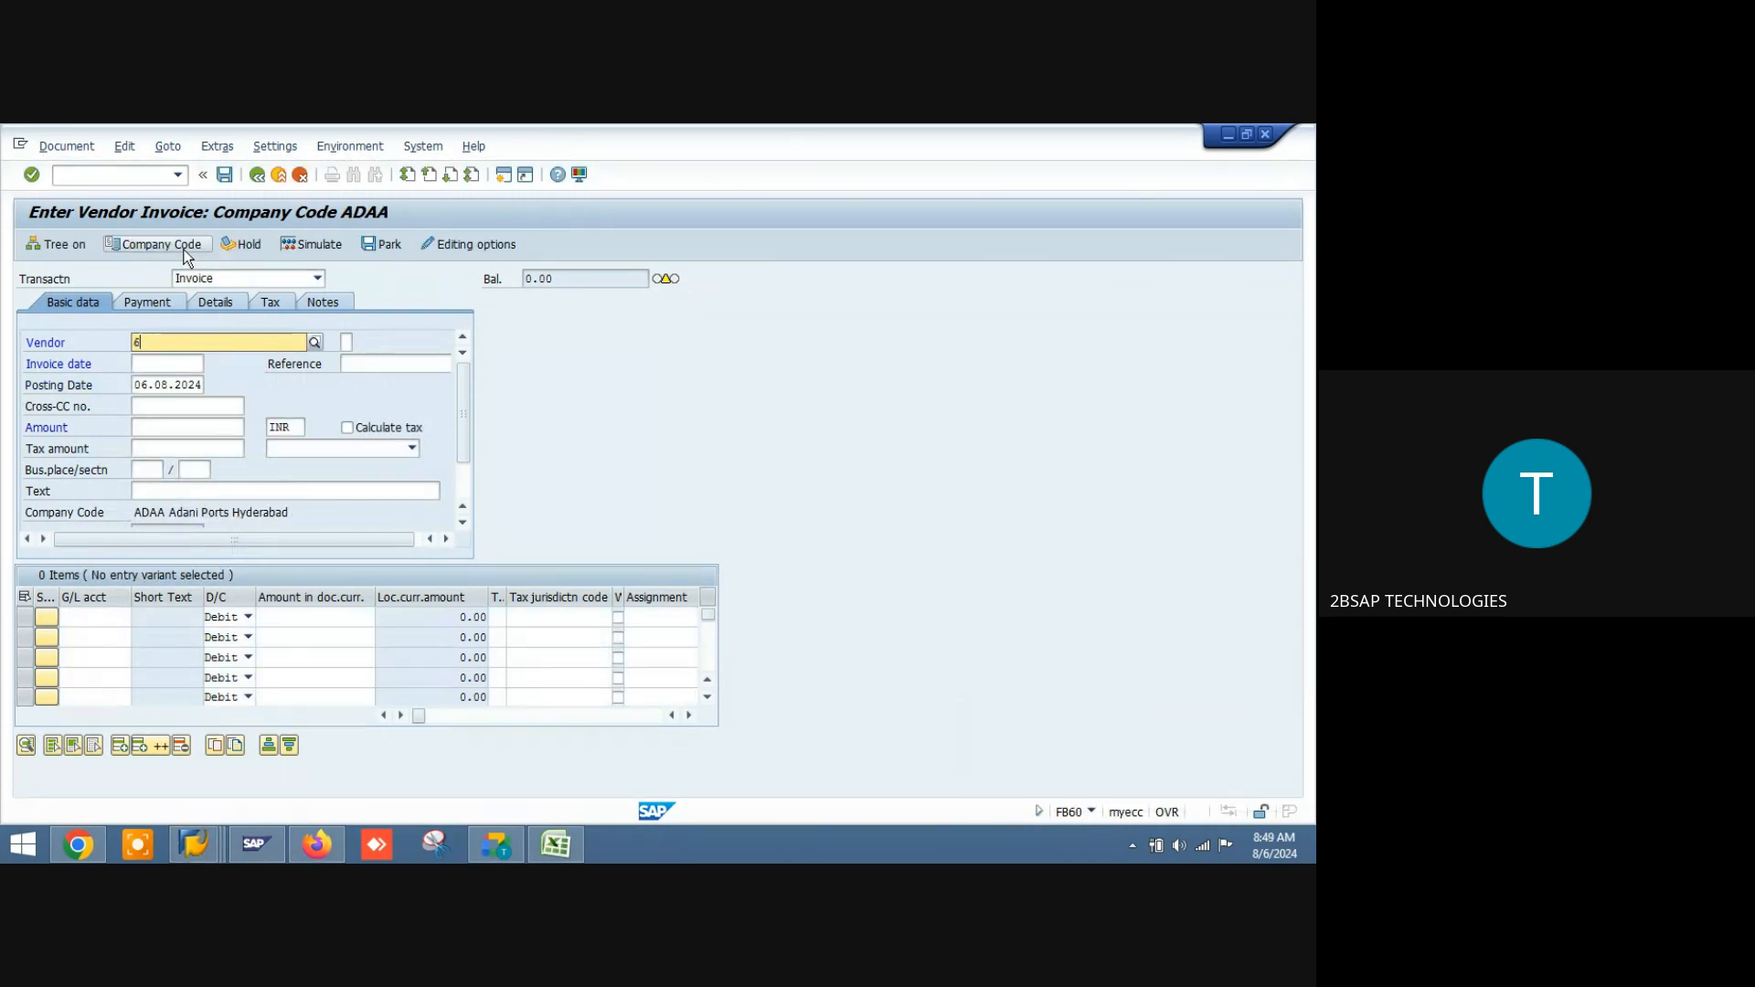
text(1000)
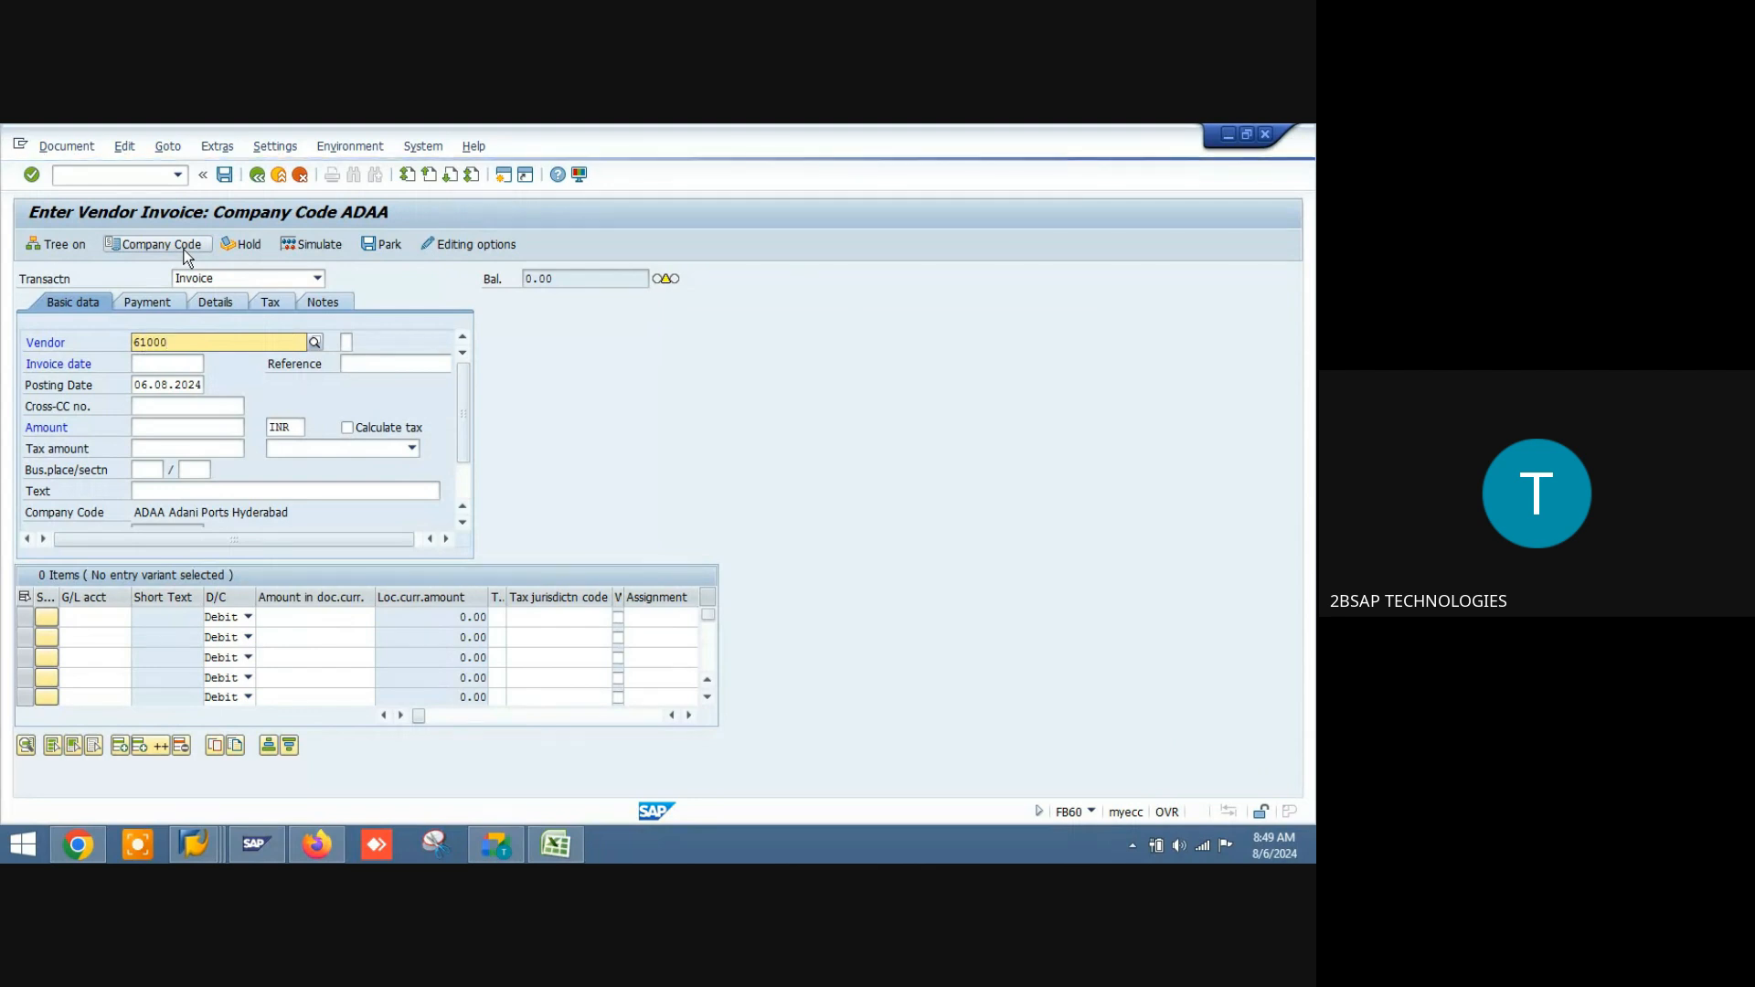
text(00)
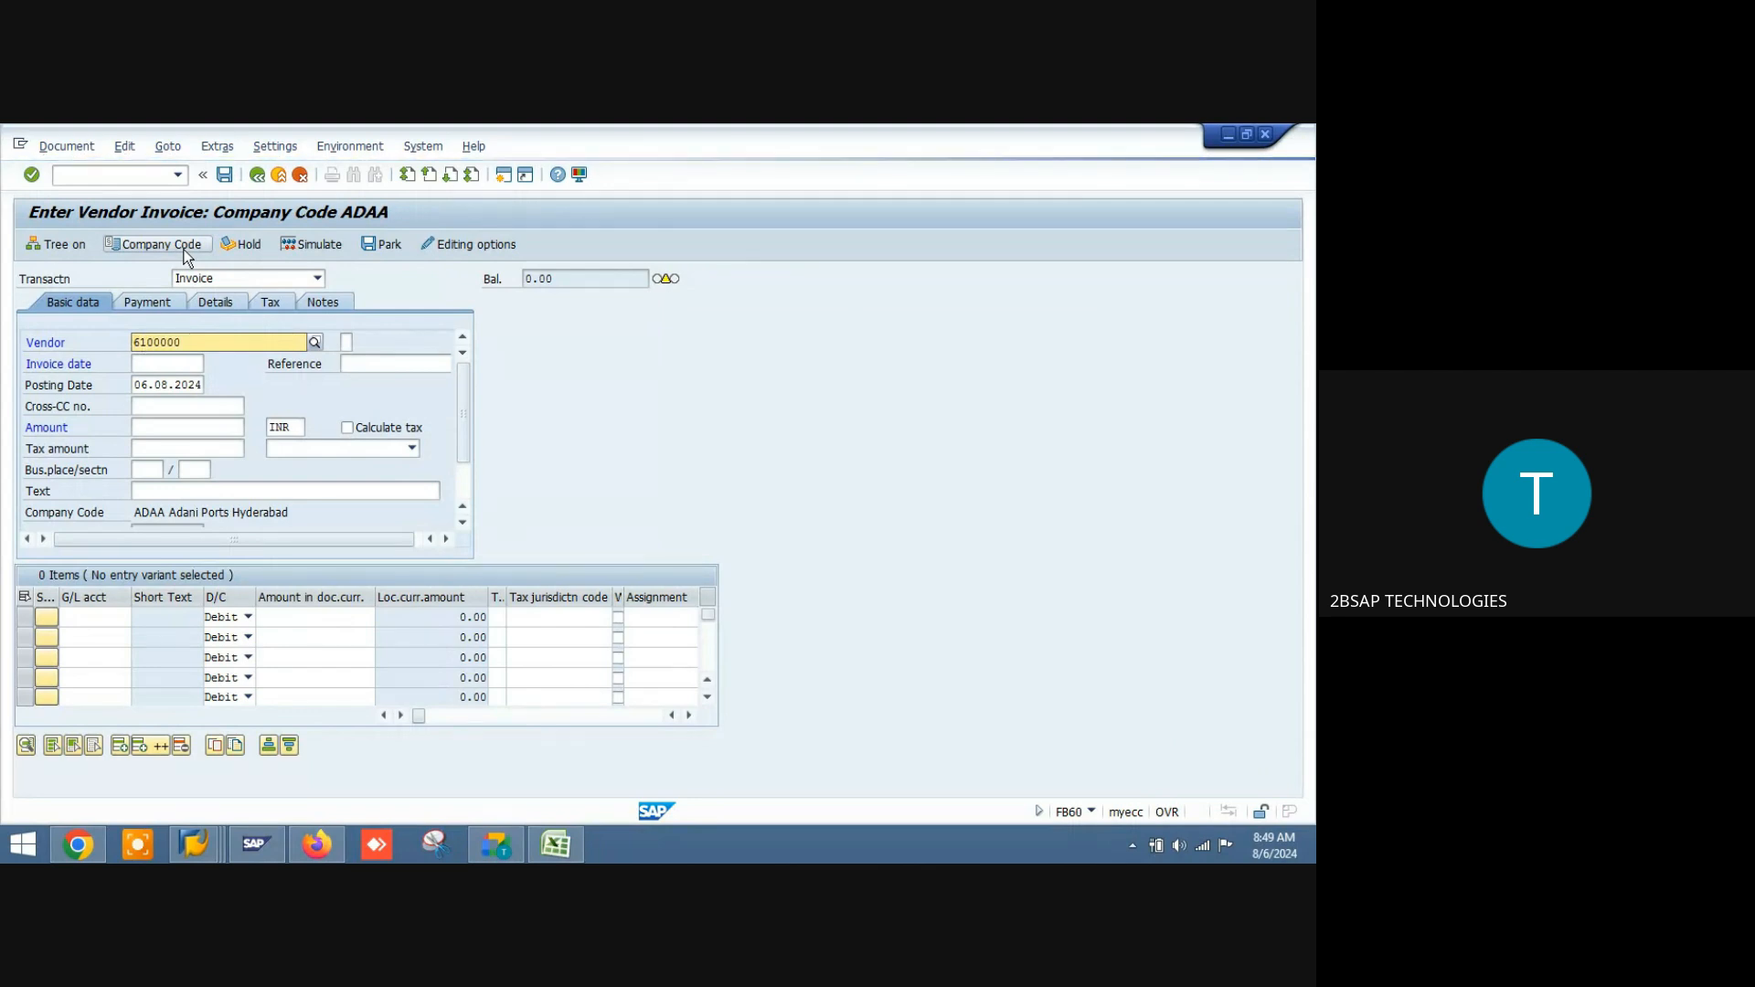
key(Return)
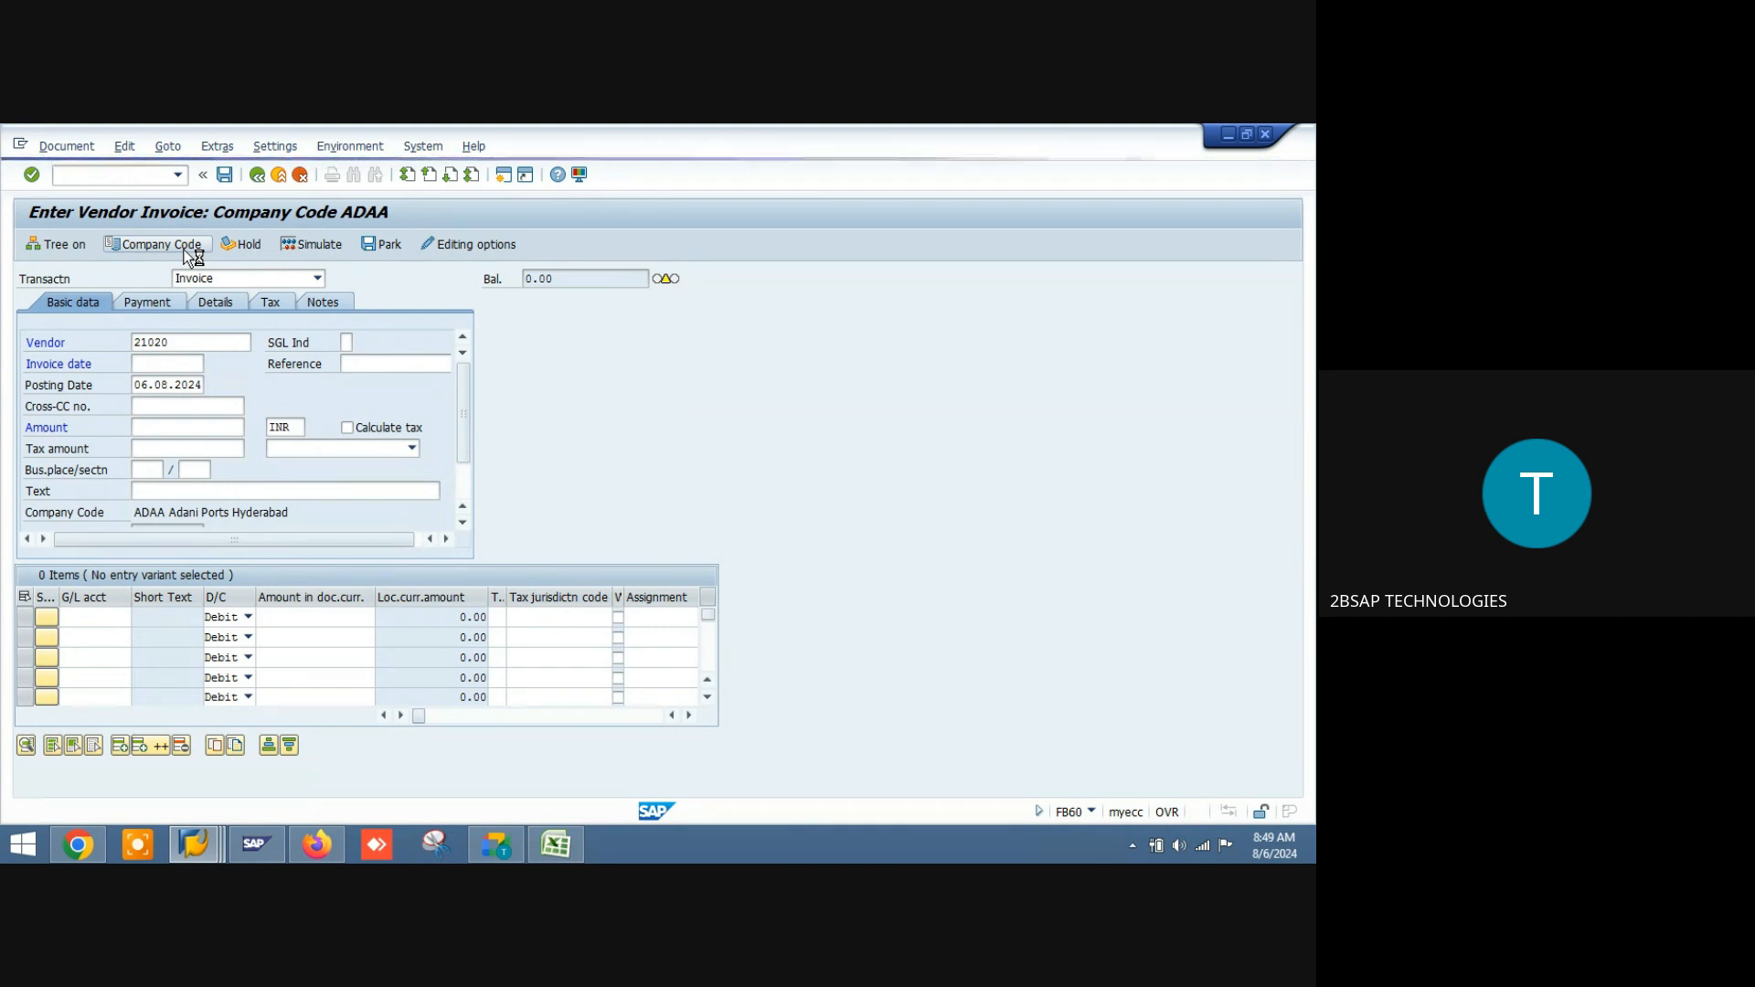
Step: Set the invoice date to 06.08.2024 by copying the posting date
click(171, 365)
key(Down)
key(Tab)
key(shift+Tab)
key(Tab)
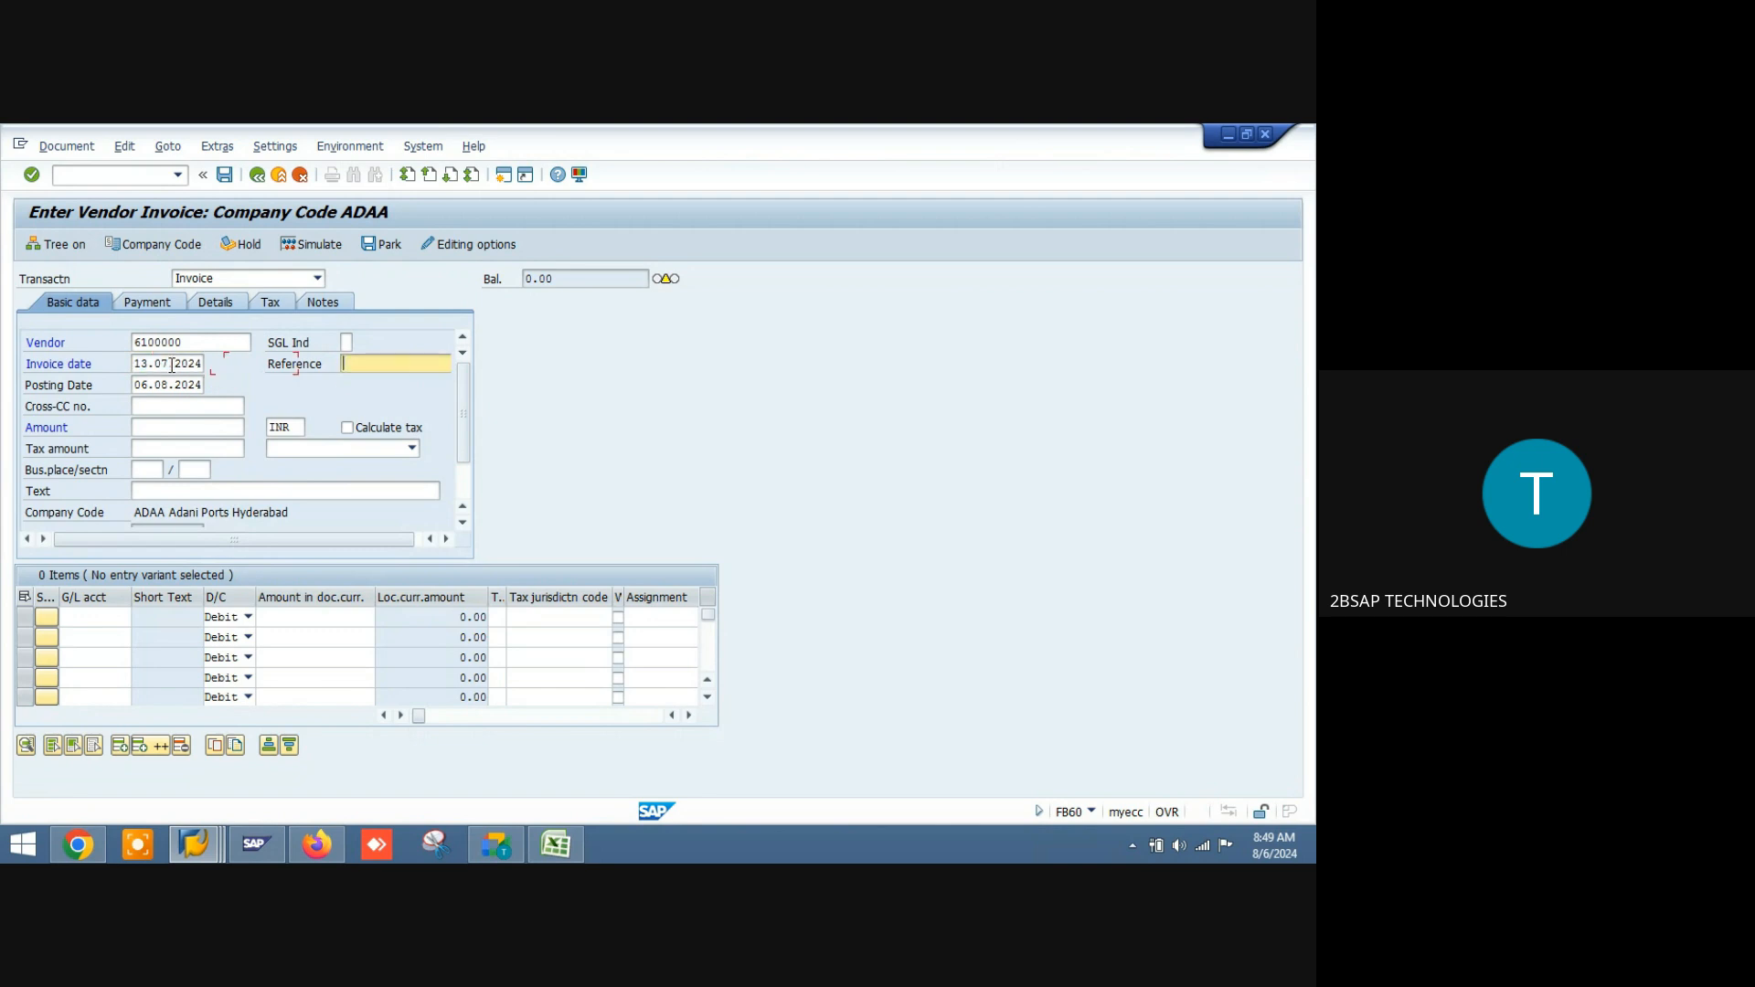
key(Tab)
key(ctrl+c)
key(shift+Tab)
key(shift+Tab)
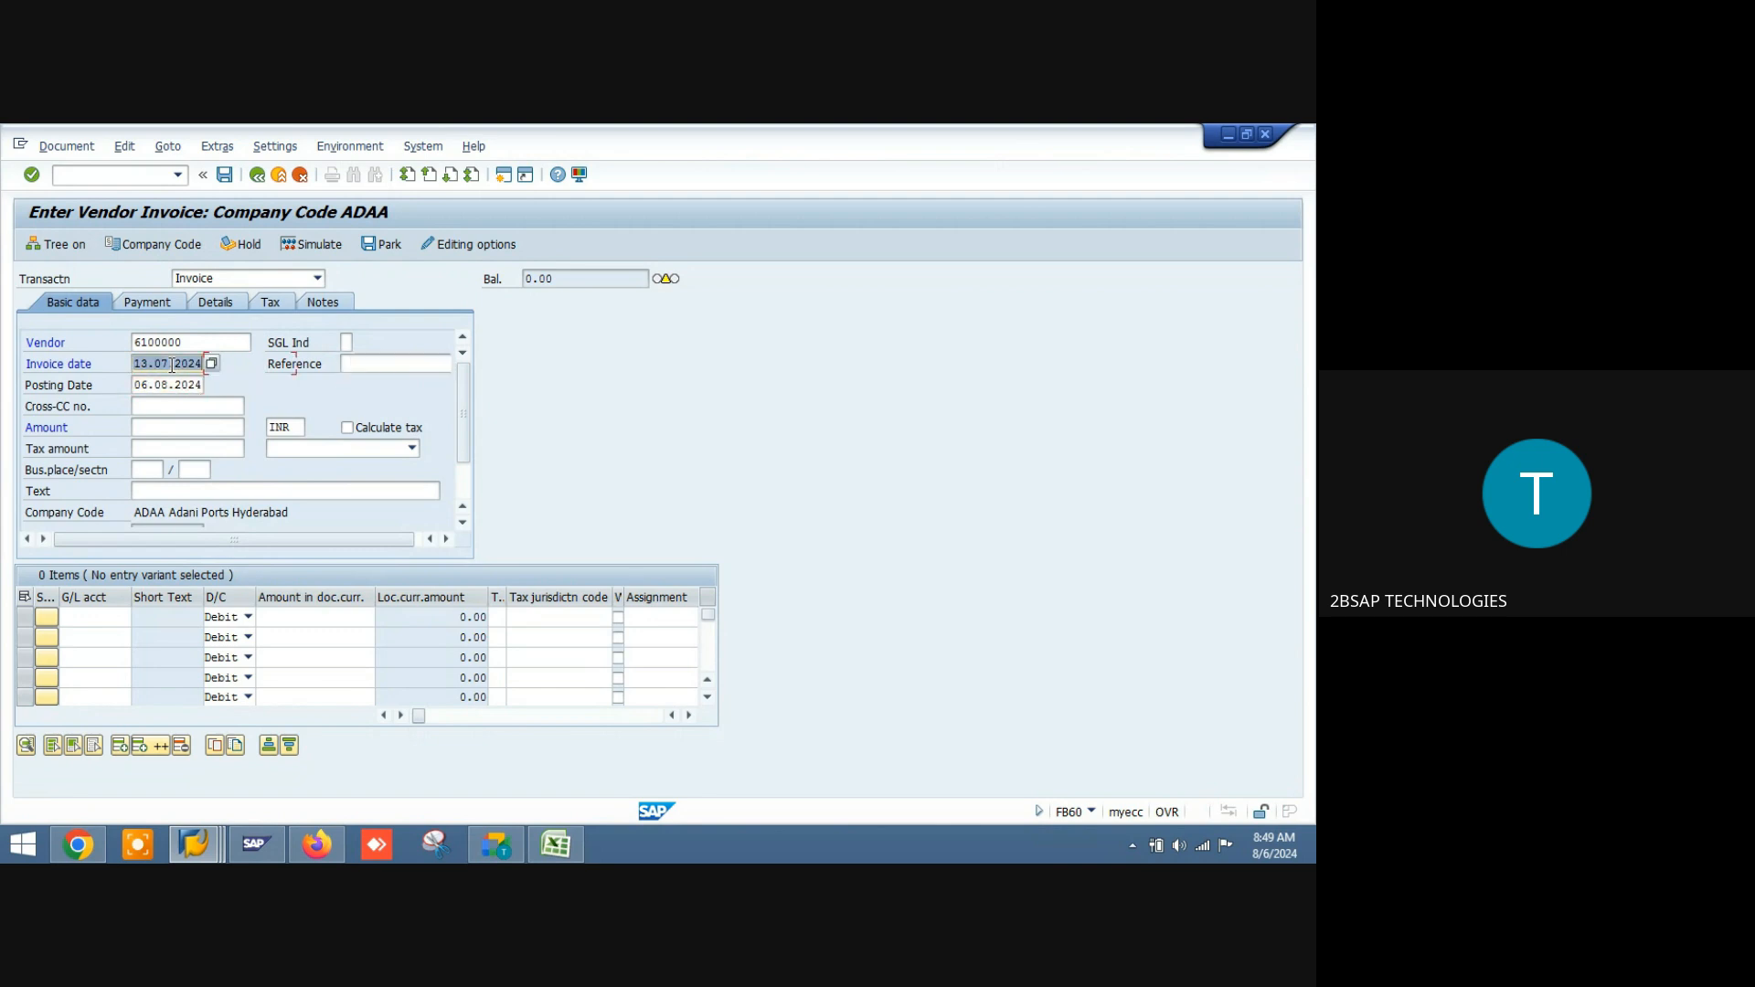
key(BackSpace)
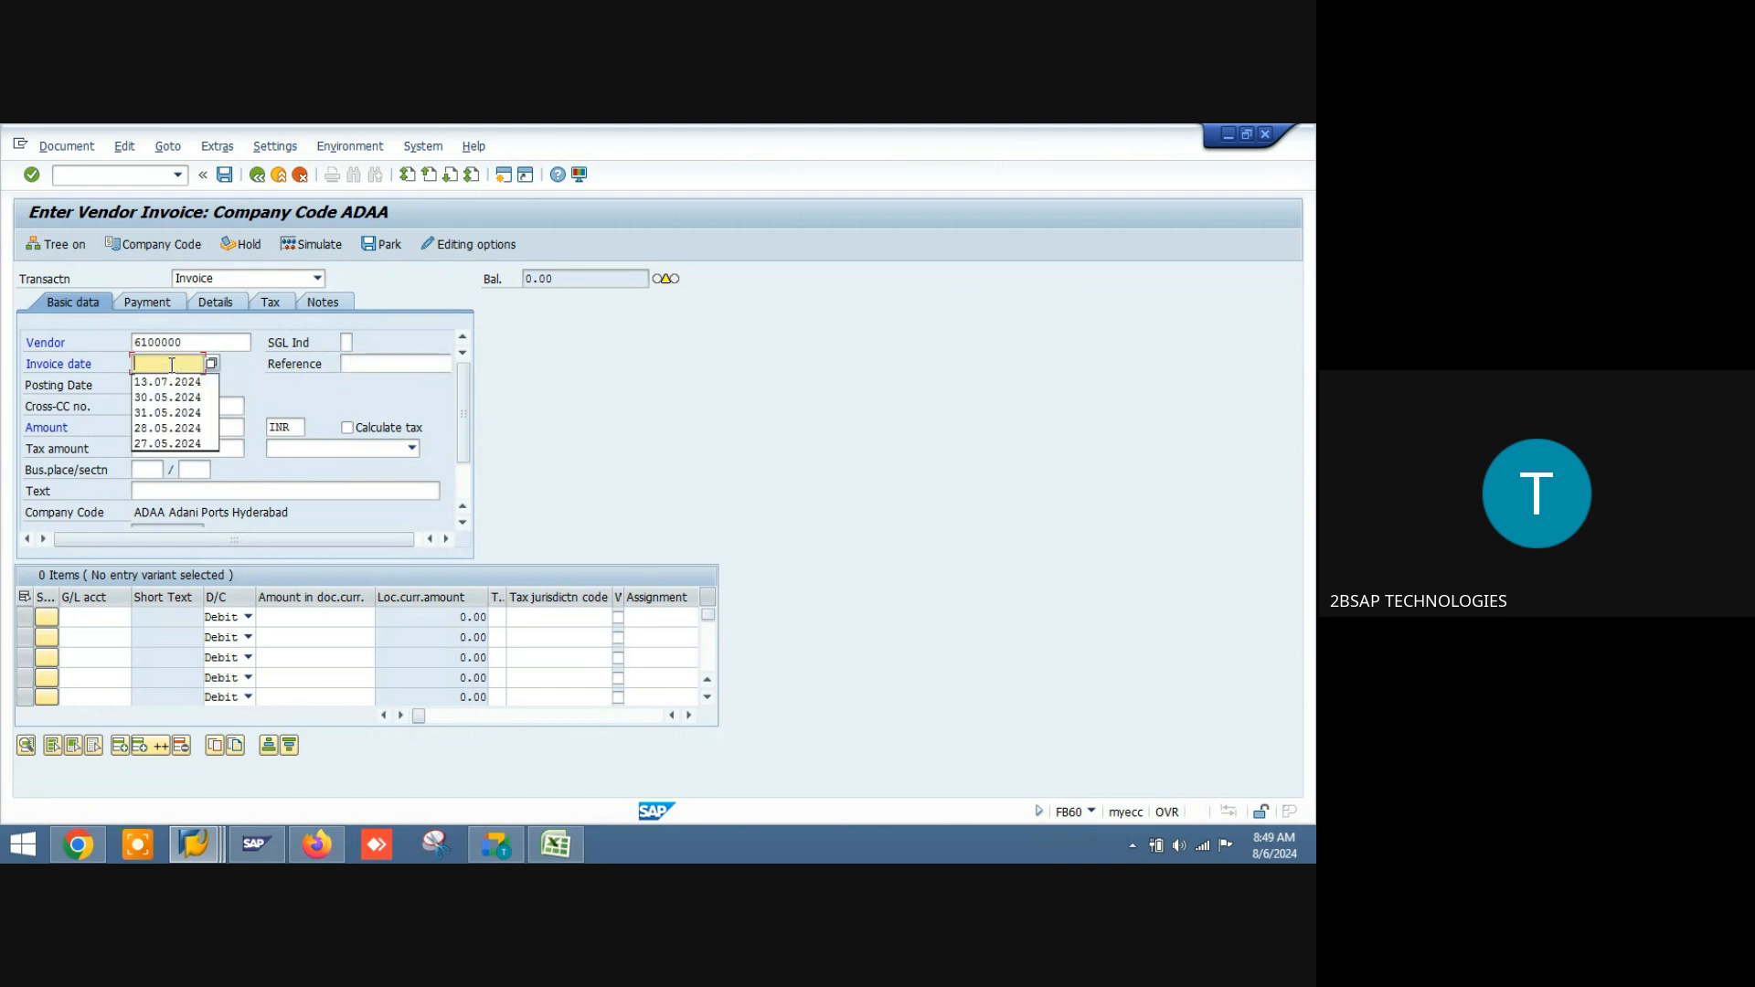
key(ctrl+v)
Step: Enter testing as the ADAA invoice's reference
key(Tab)
text(testing)
key(Tab)
key(shift+Tab)
key(Tab)
key(Tab)
Step: Set the invoice amount to 200,000.00 and the invoice text to tesst
text(800,000.00)
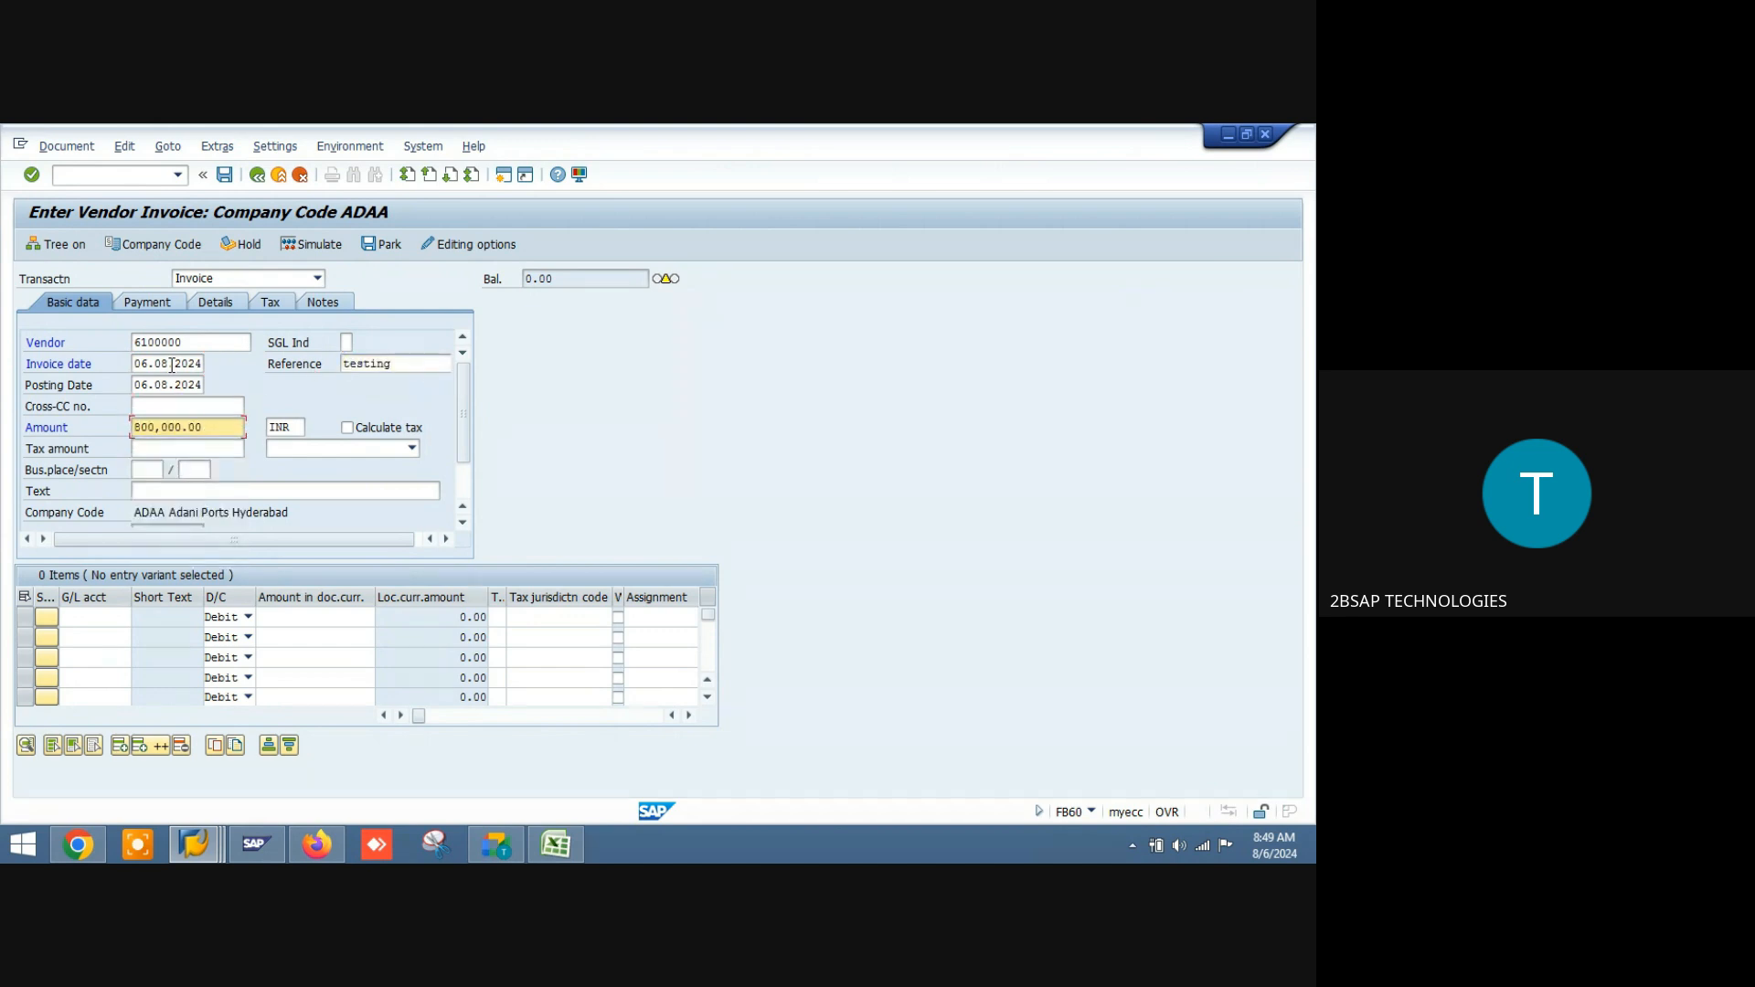
key(Down)
key(Down)
key(Tab)
key(Tab)
key(Tab)
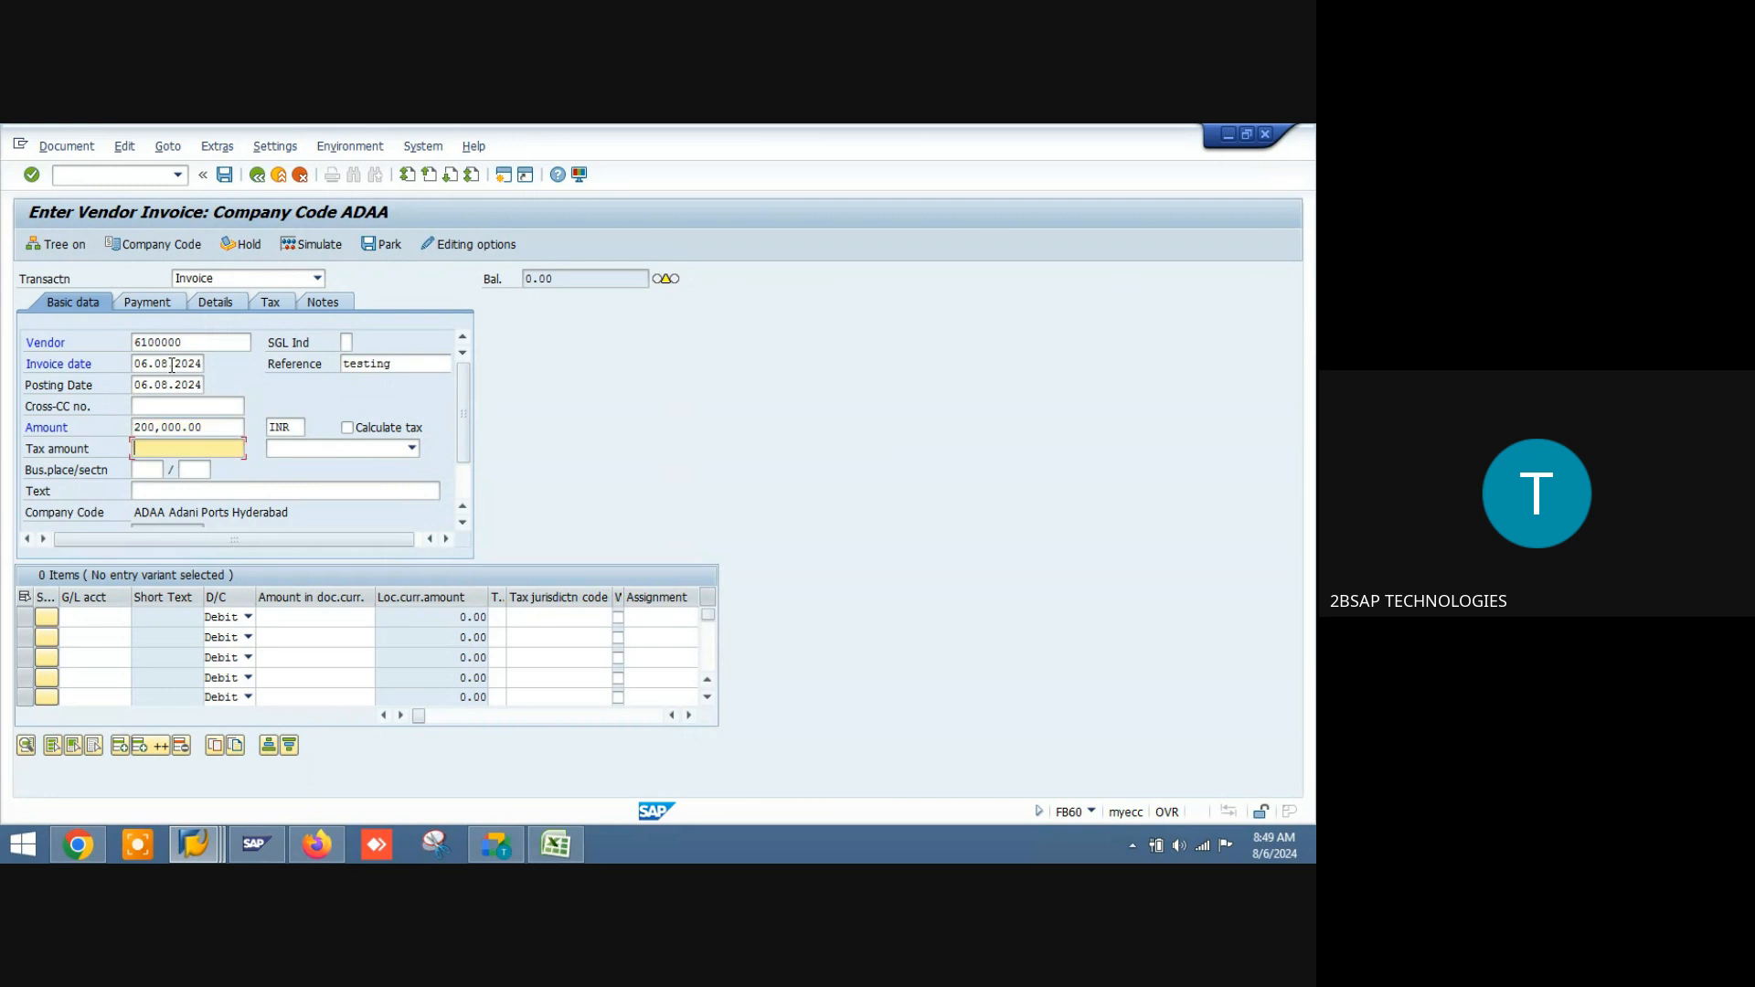
text(tesst)
Step: Add a debit item line with the previously used G/L account and * as its document currency amount
key(Tab)
key(Tab)
key(Tab)
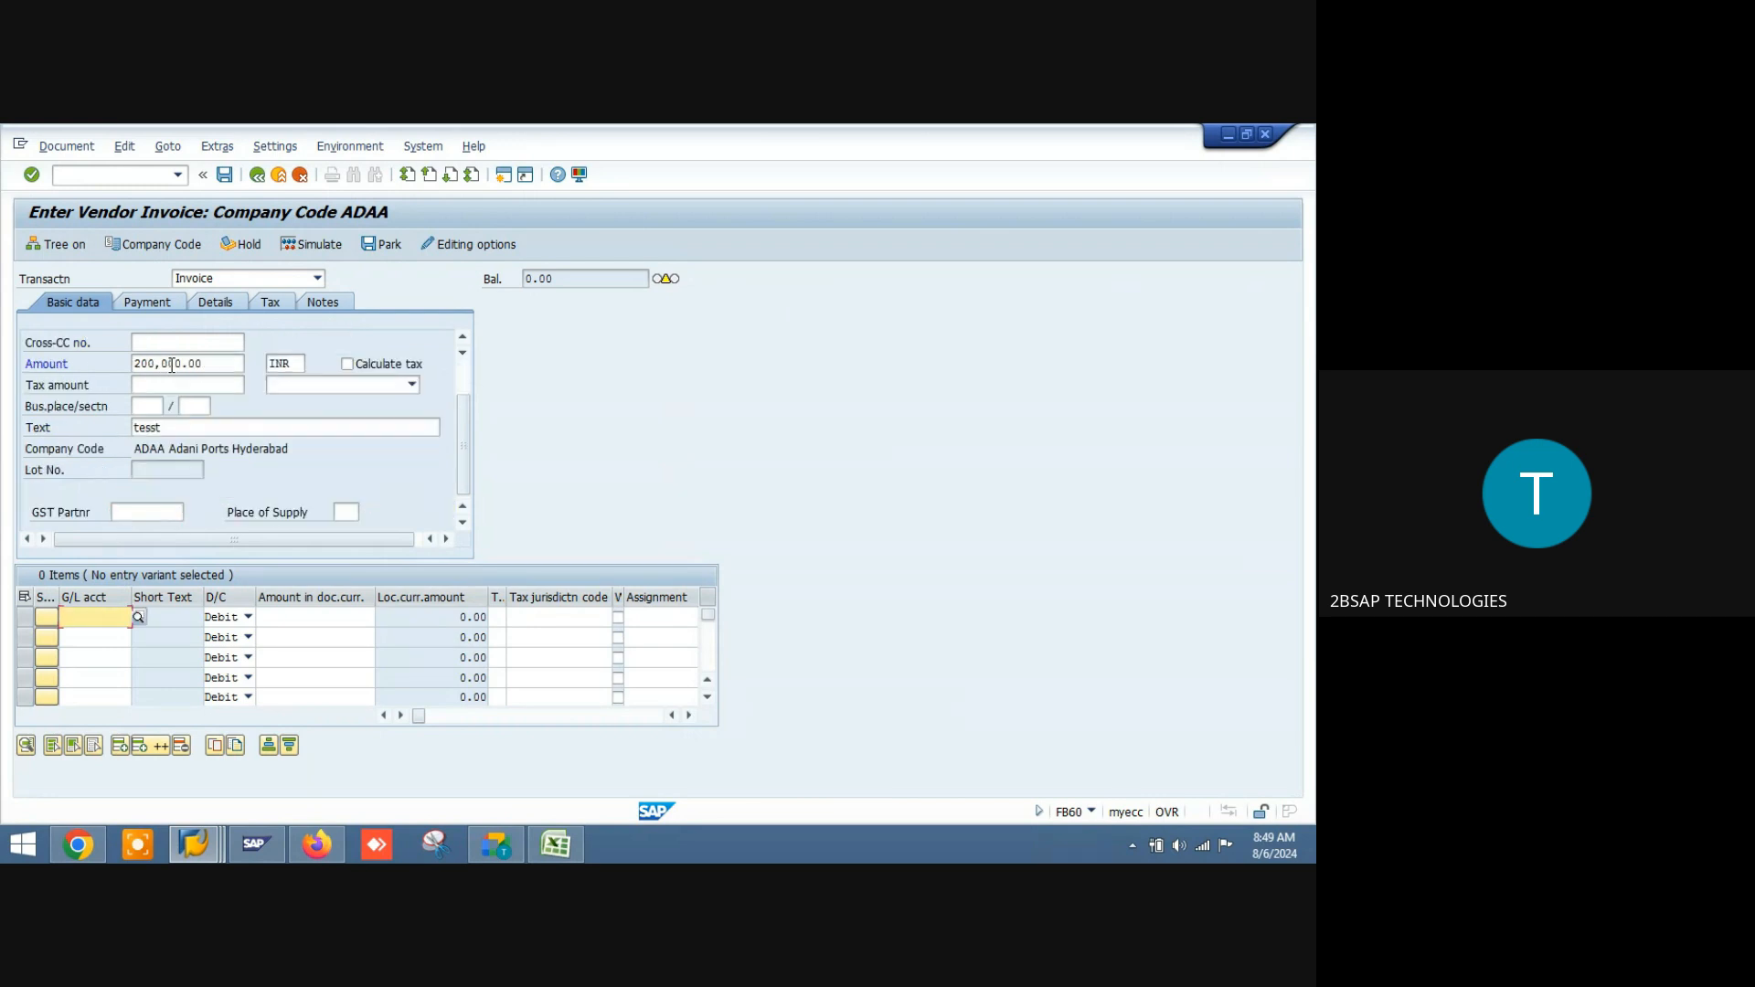
key(space)
key(Down)
key(Tab)
key(Tab)
key(space)
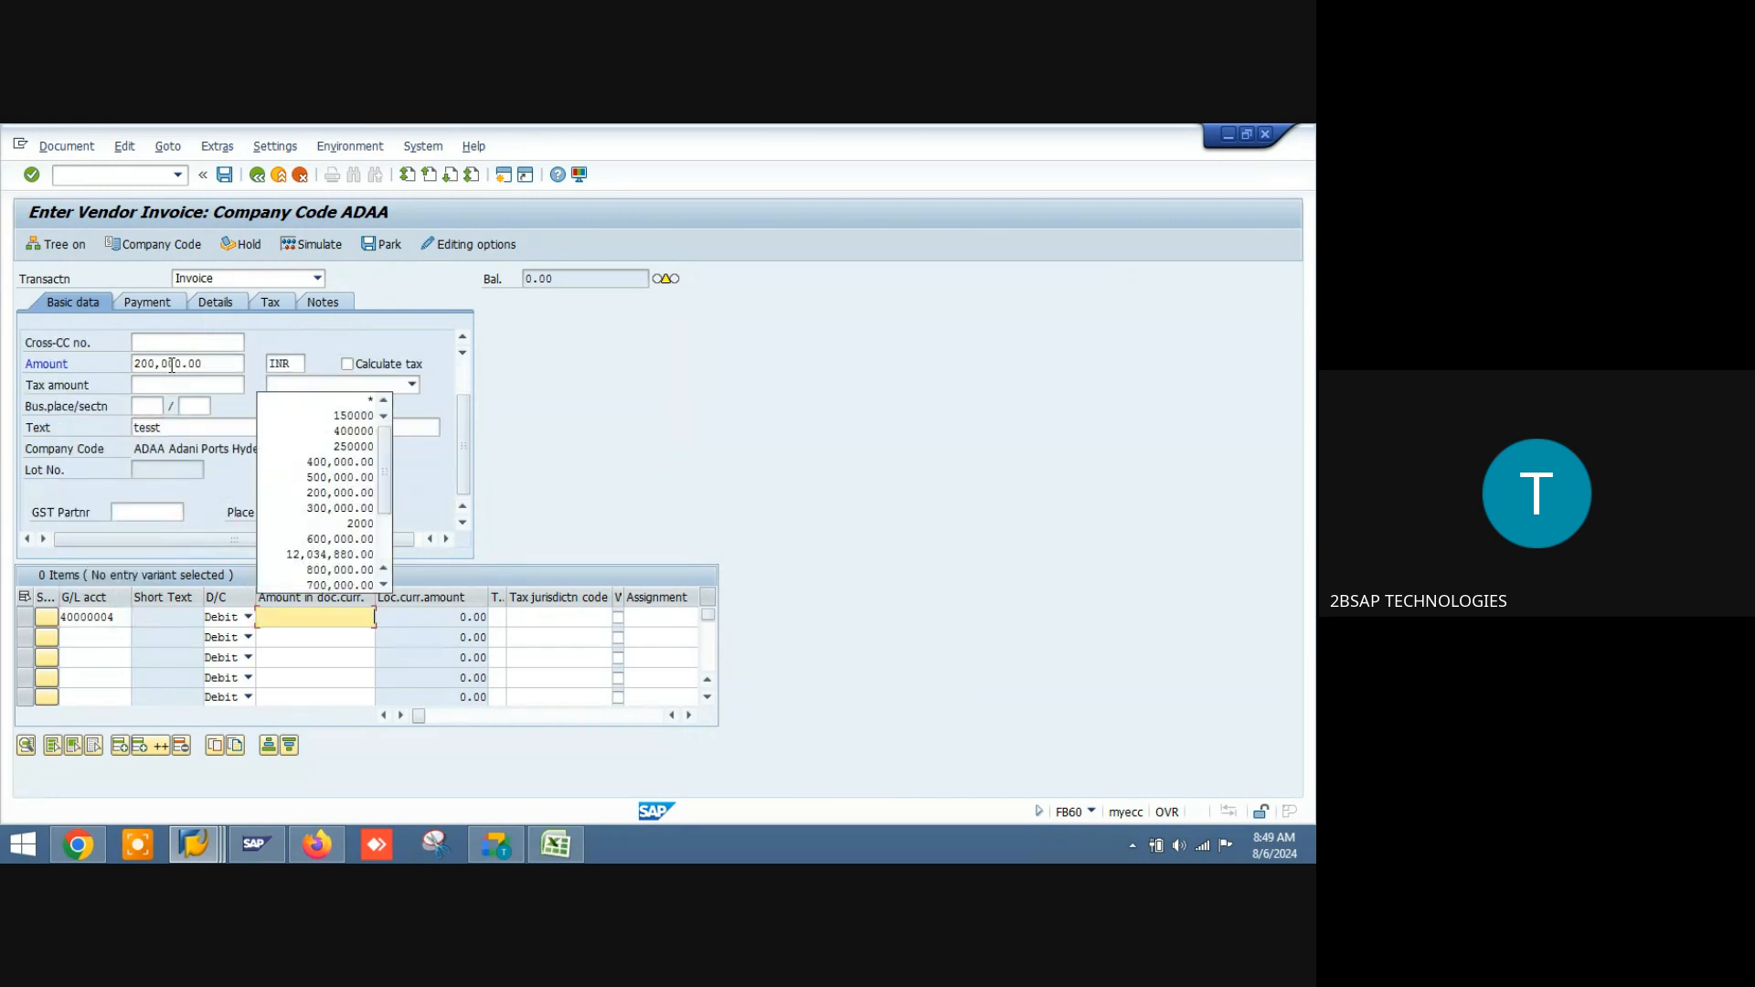
key(Escape)
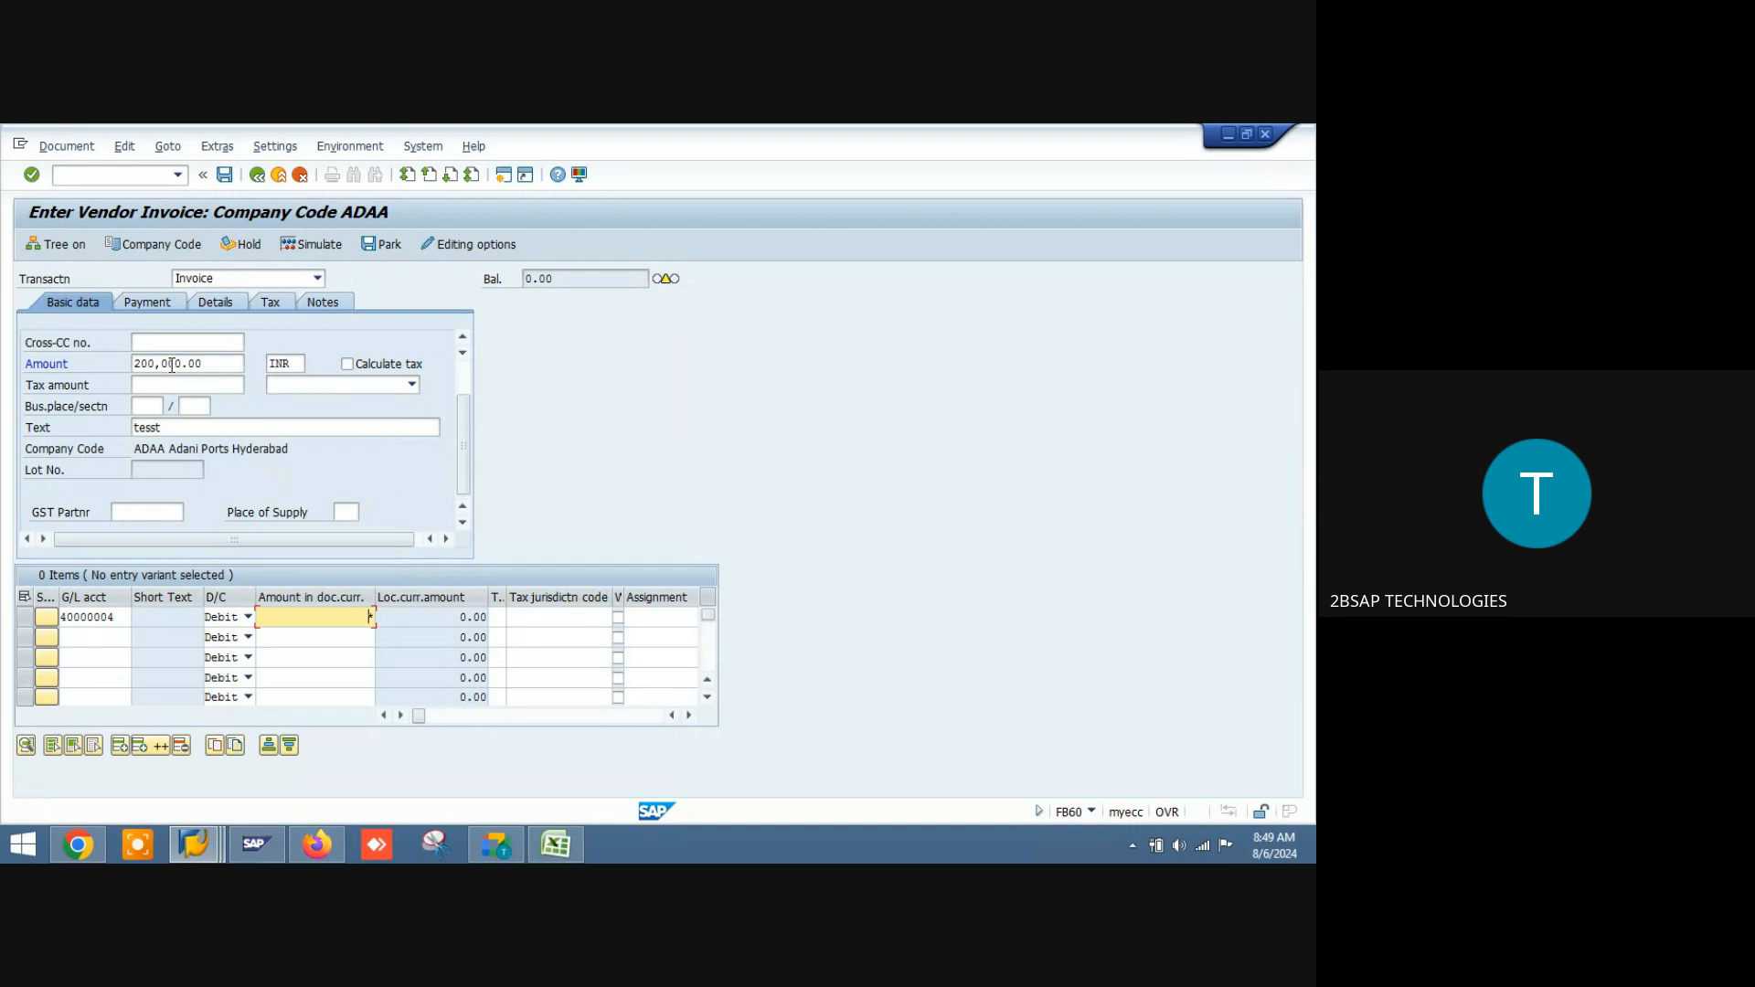
Step: Validate the invoice entries and open the detailed explanation of the error message, moving it clear of the invoice data
click(464, 380)
key(Return)
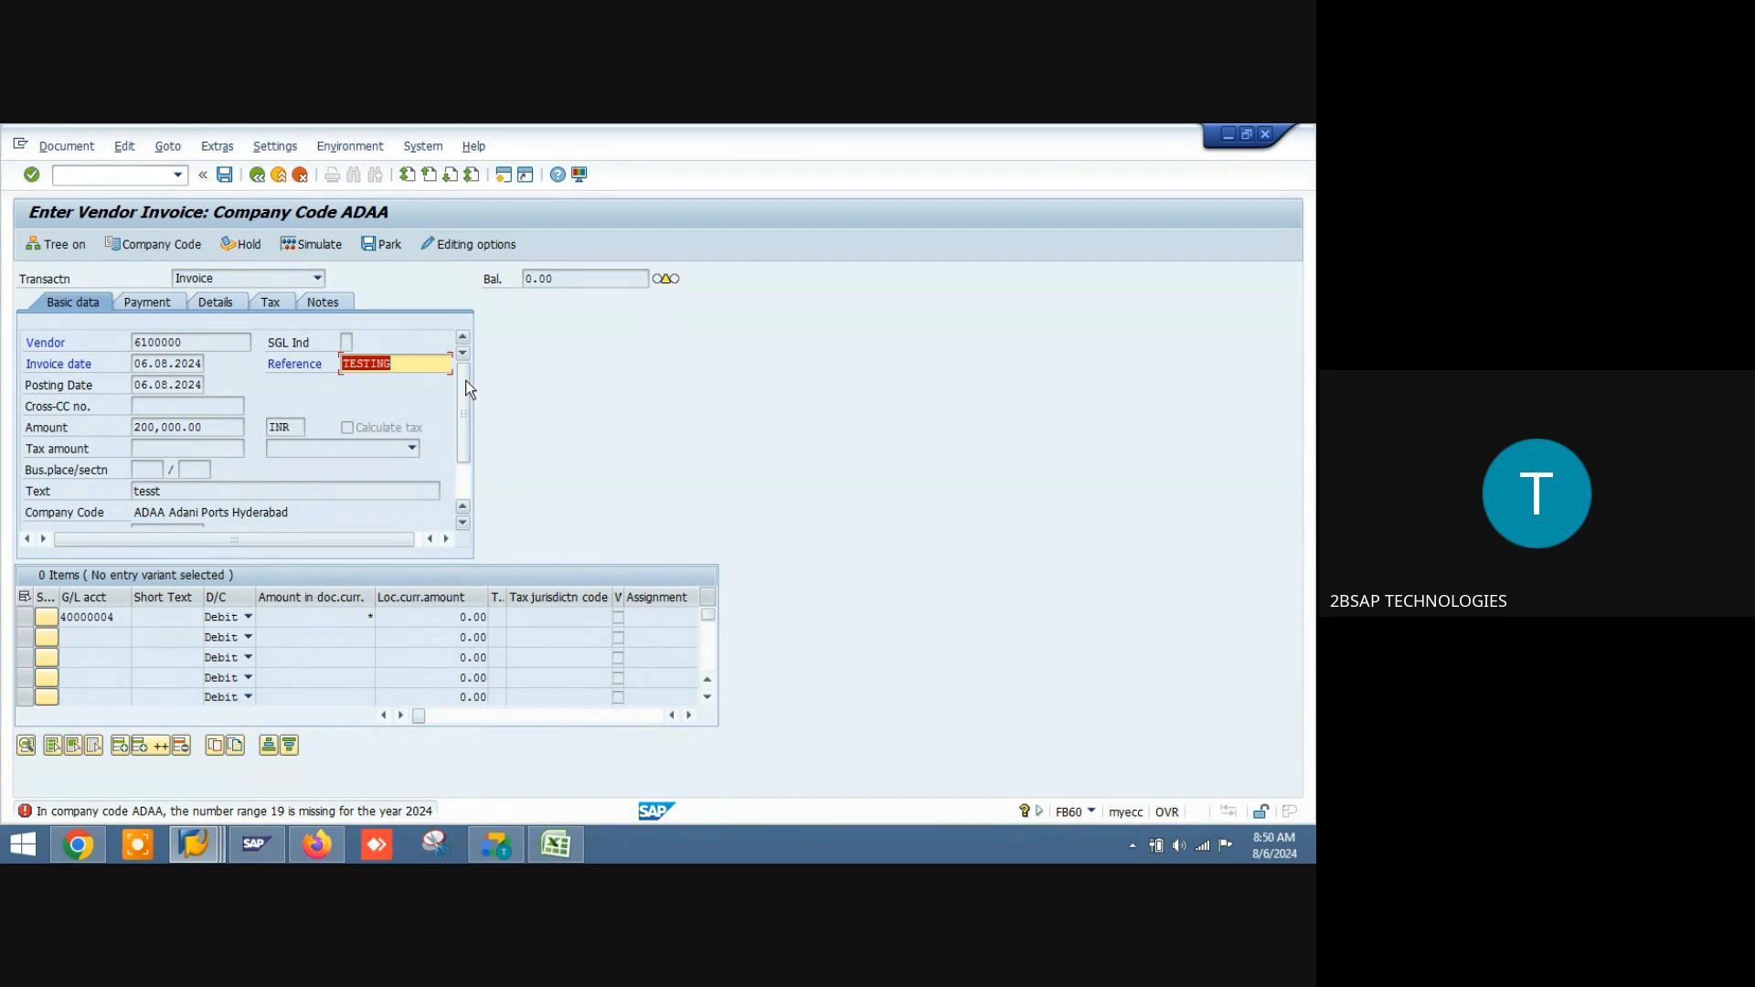
double_click(370, 811)
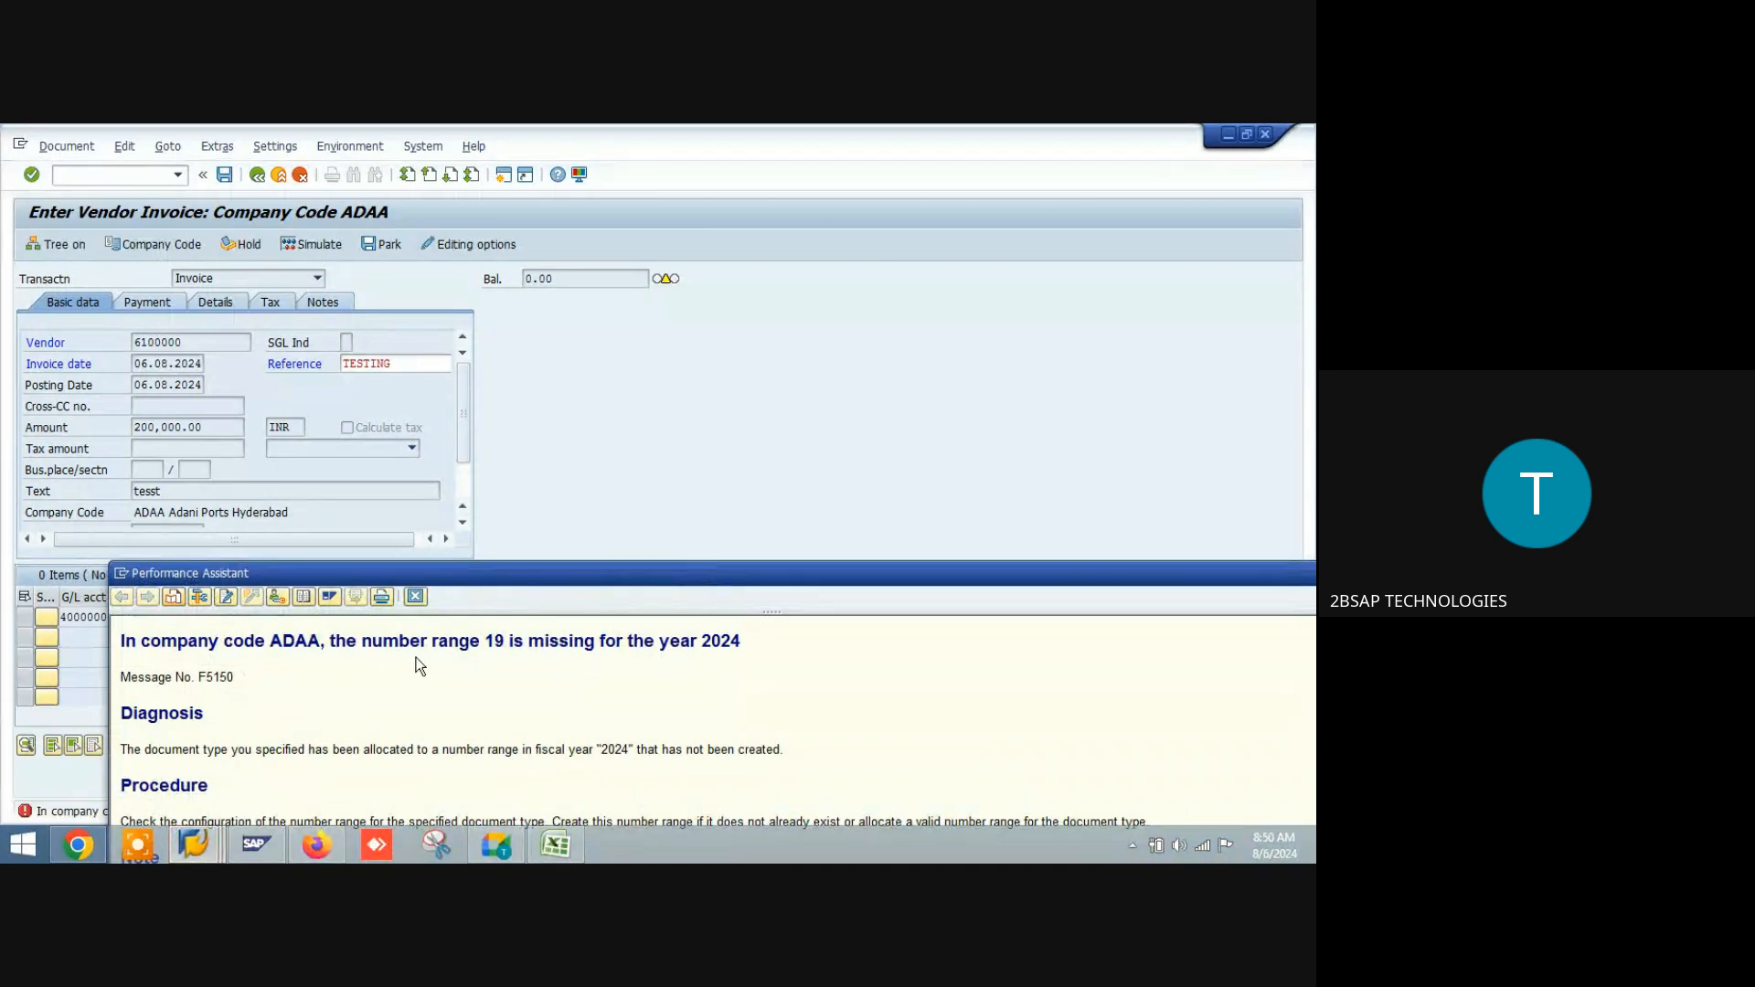
drag(534, 578, 1006, 395)
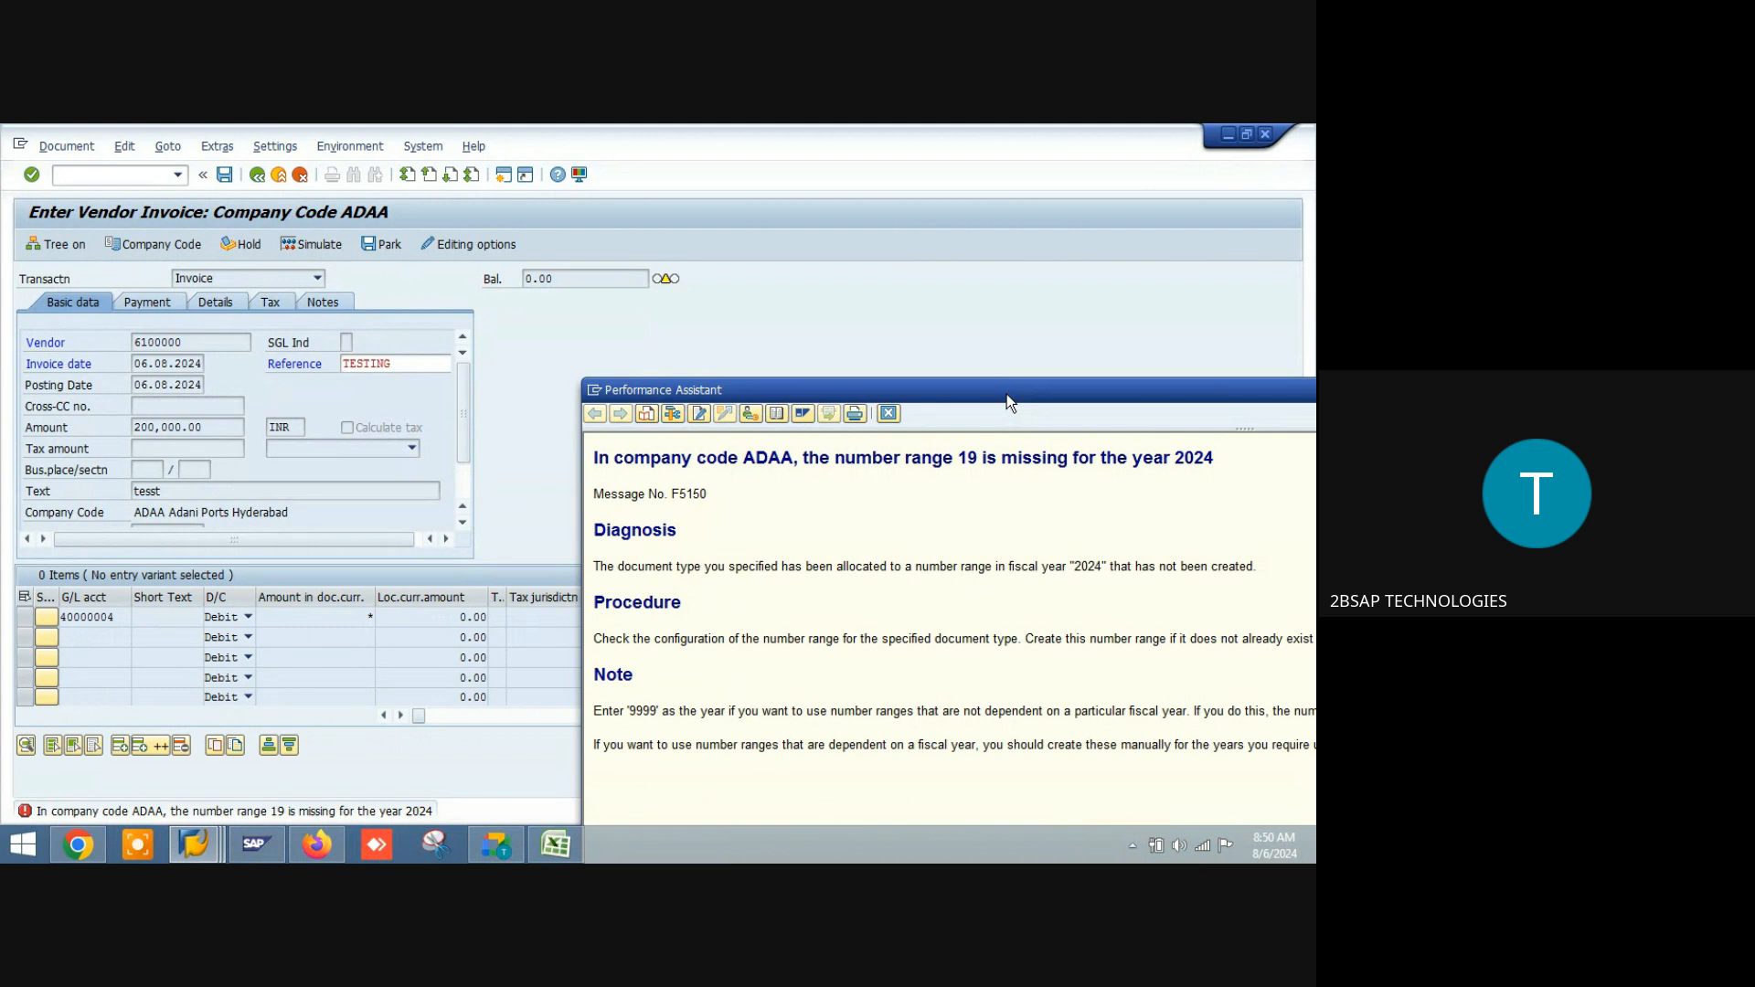
Step: Reposition and close the error explanation, and validate the ADAA invoice entries again
drag(1006, 396, 923, 340)
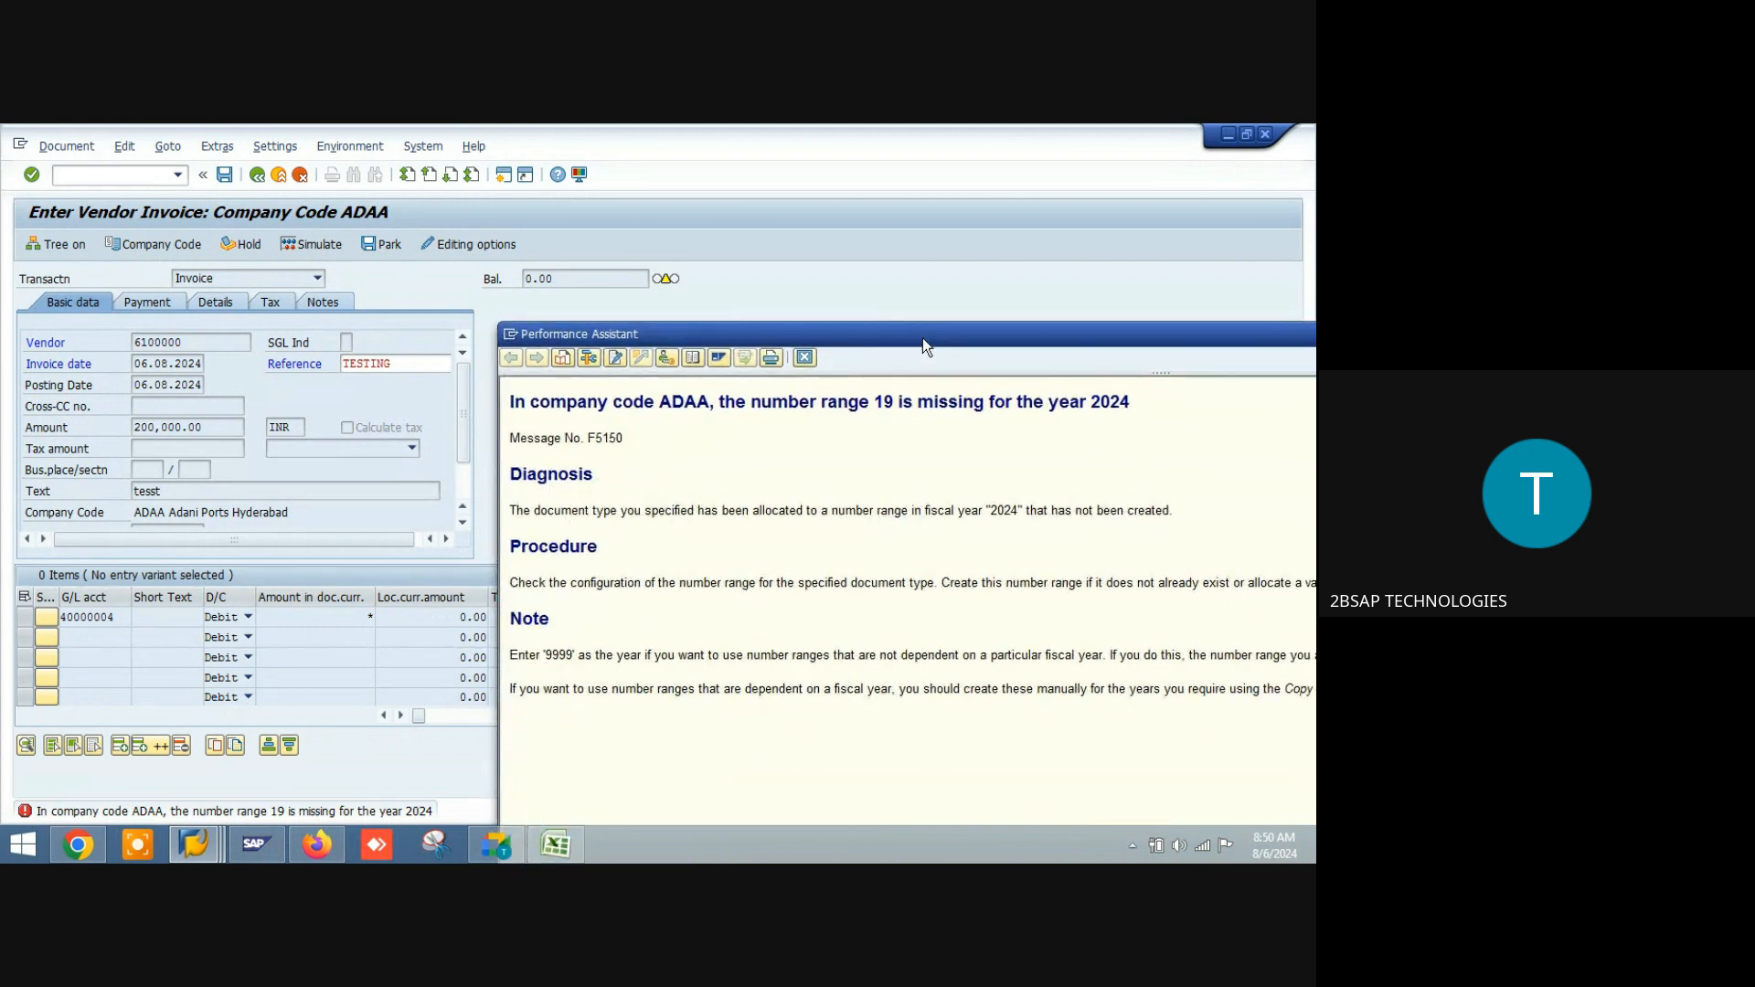
click(808, 362)
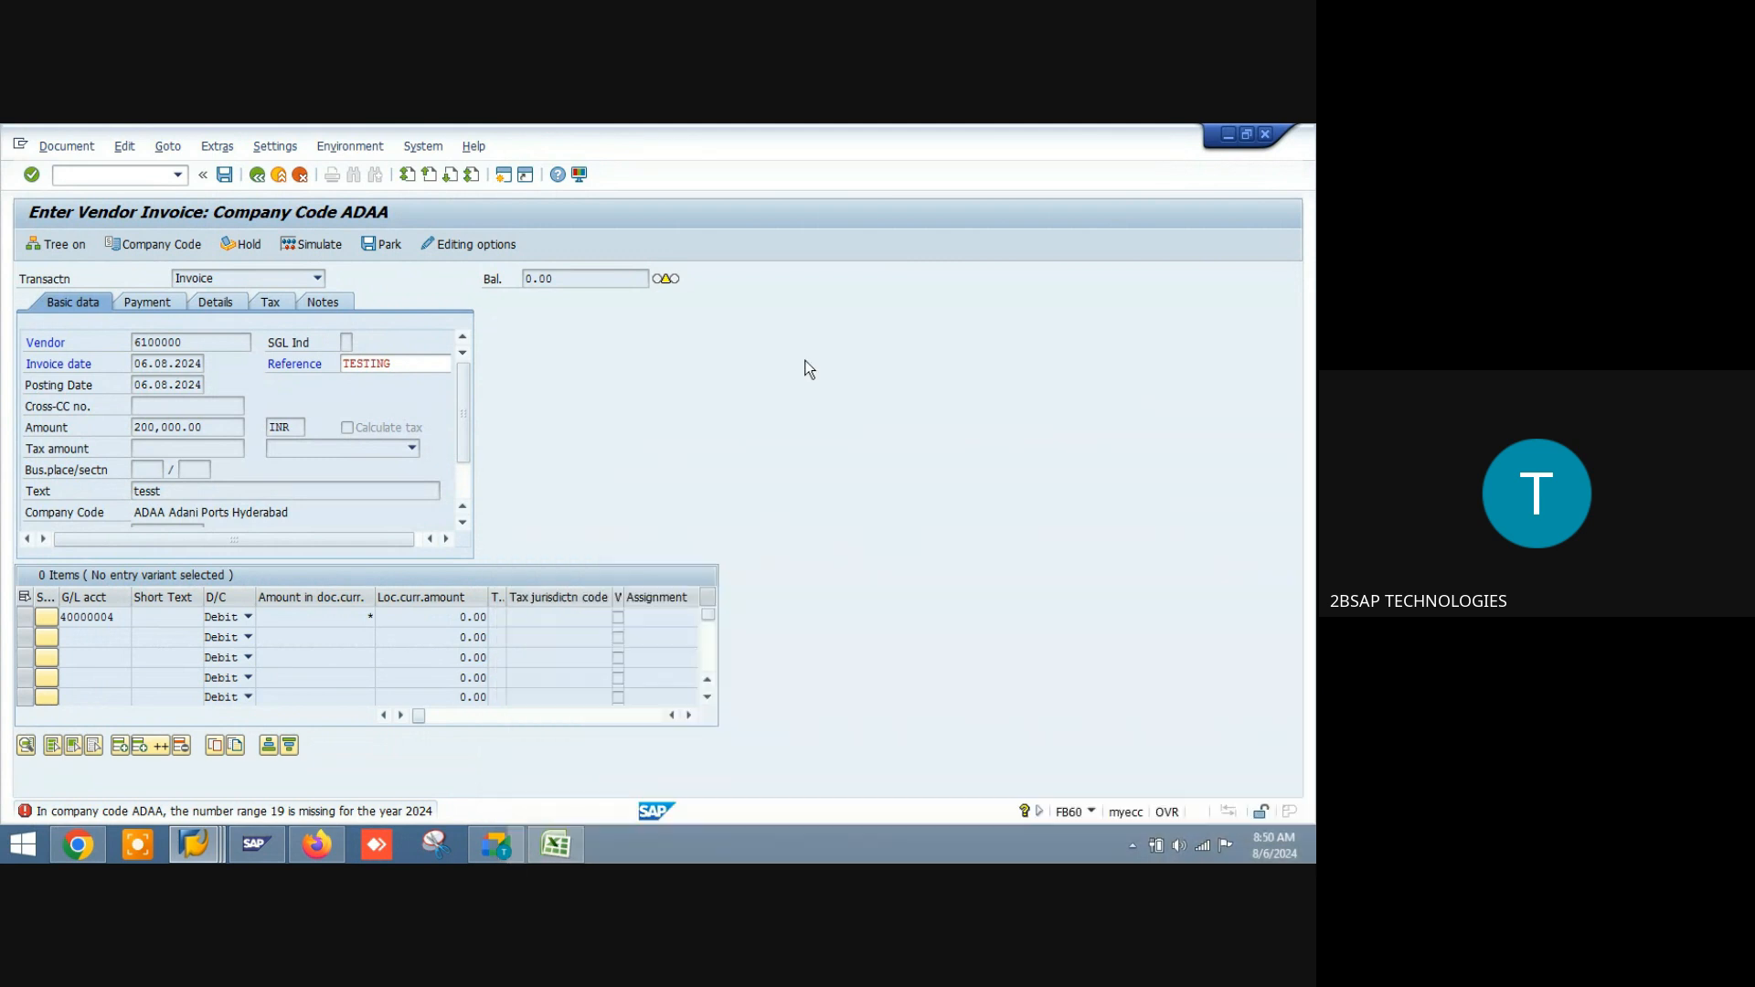
key(Return)
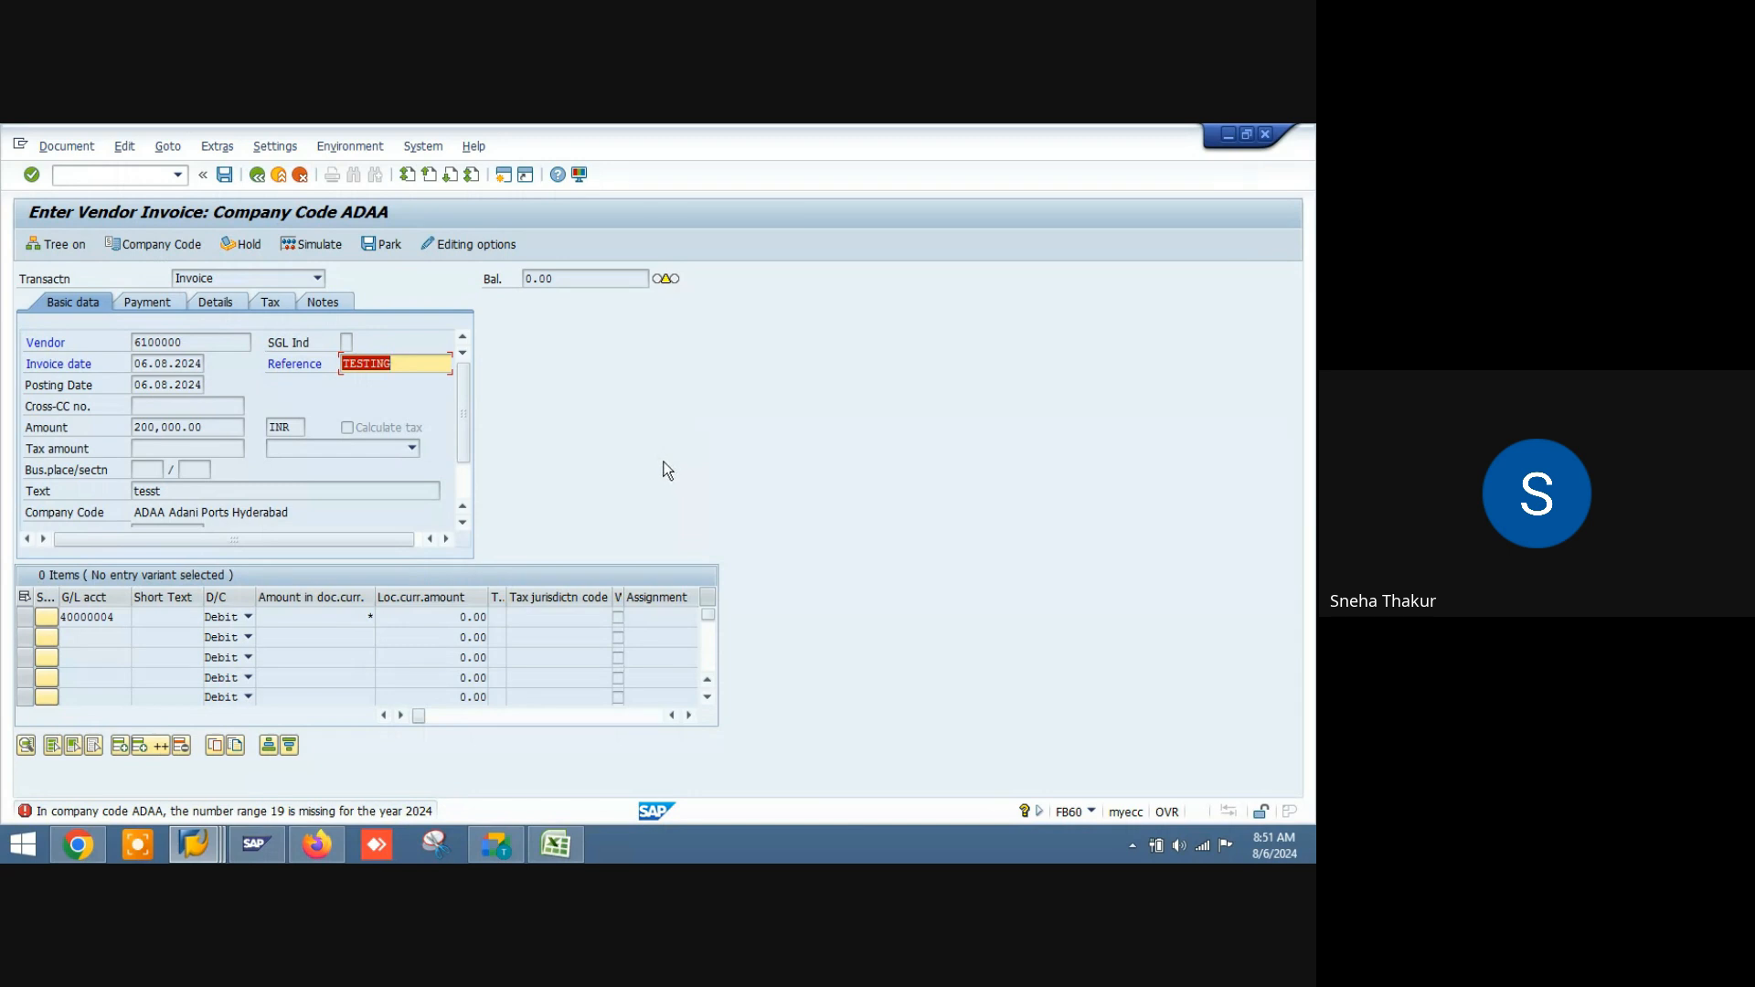
click(497, 842)
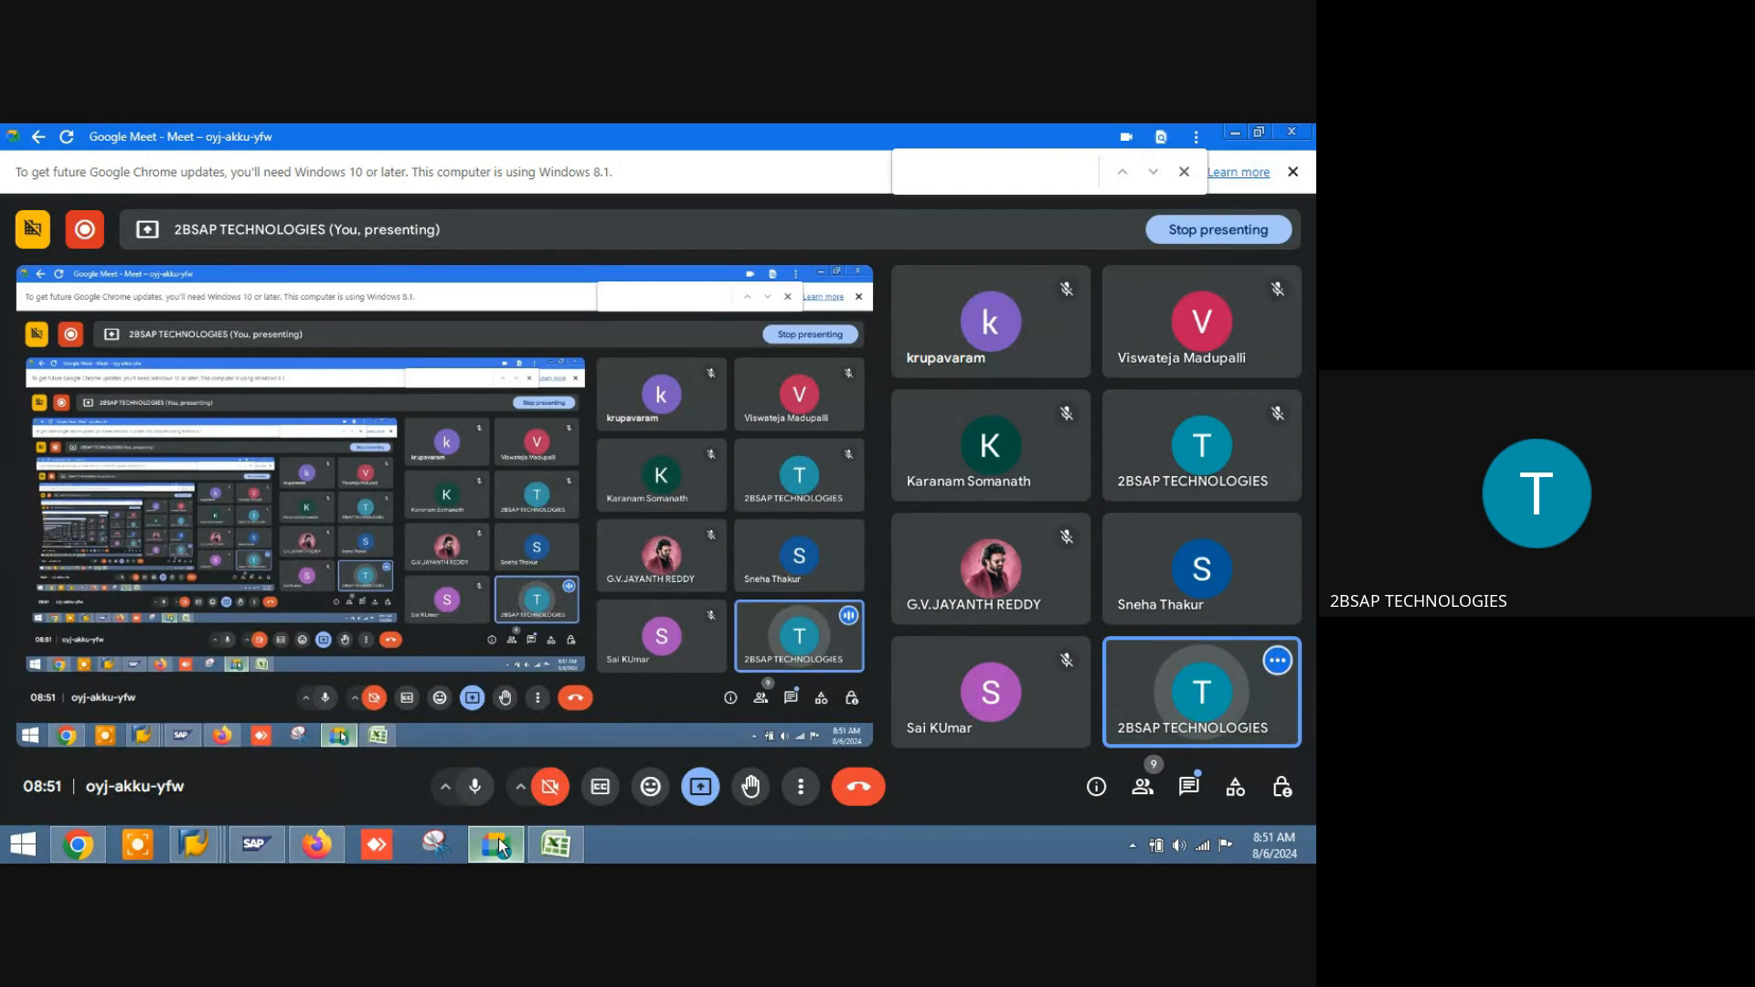
mouse_move(212, 841)
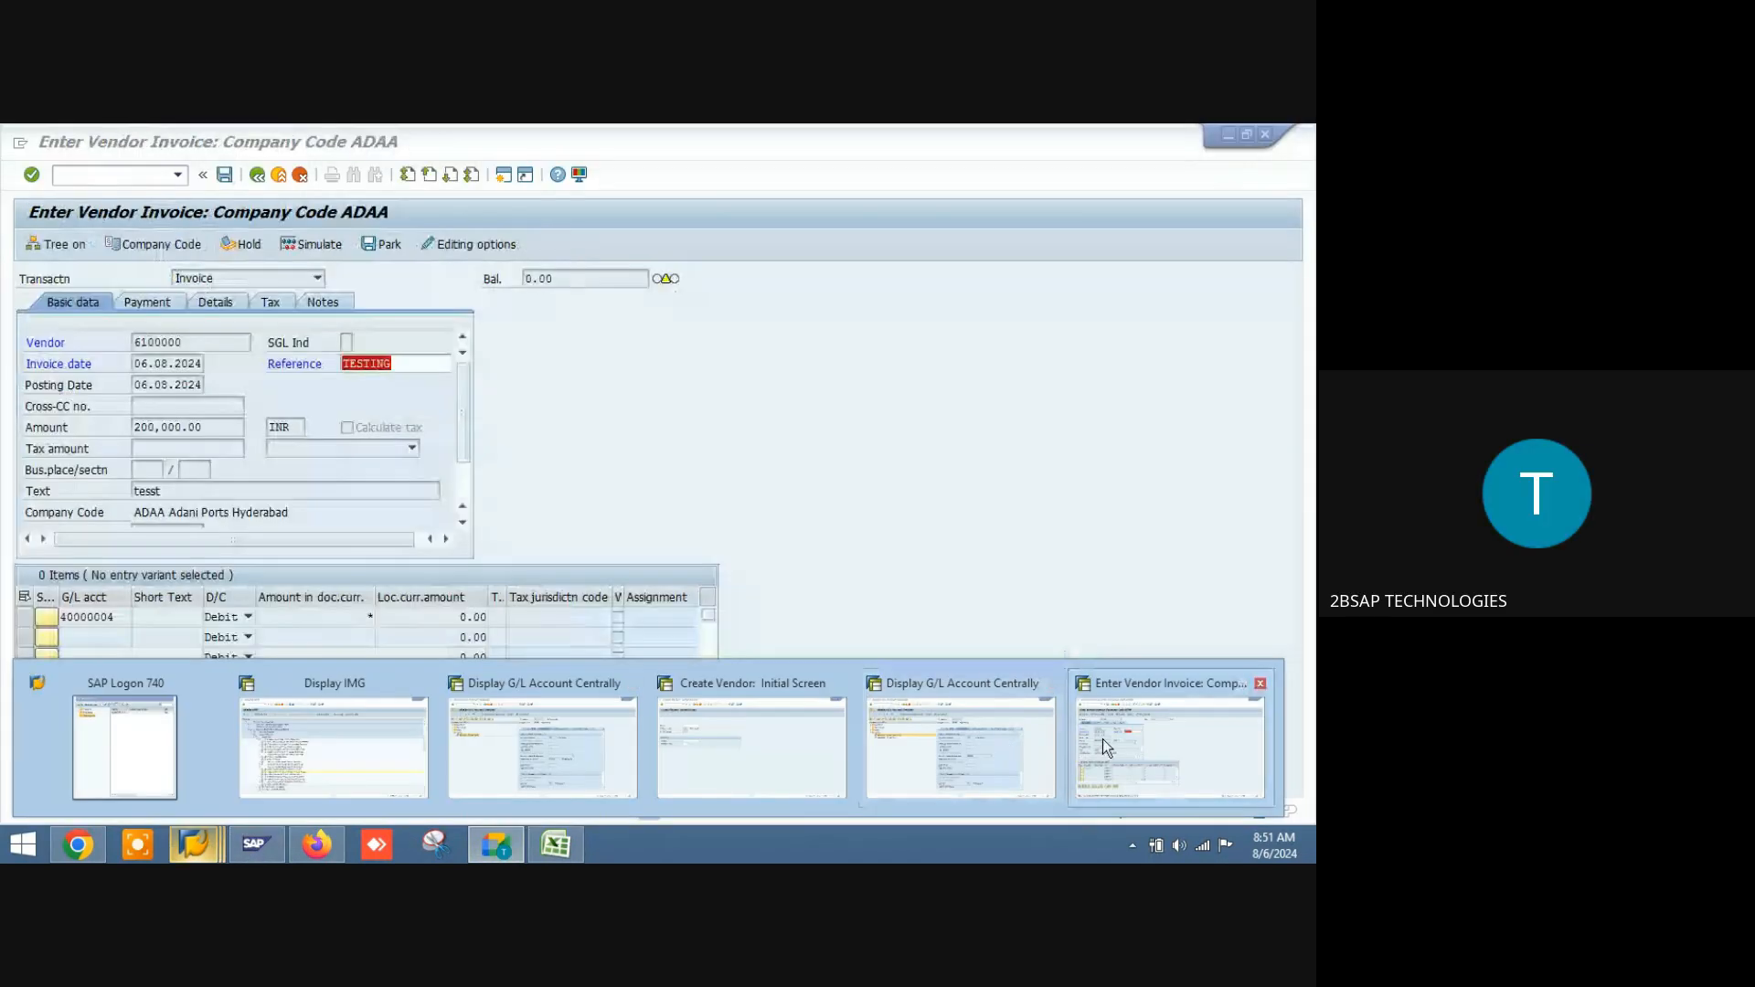
click(1102, 738)
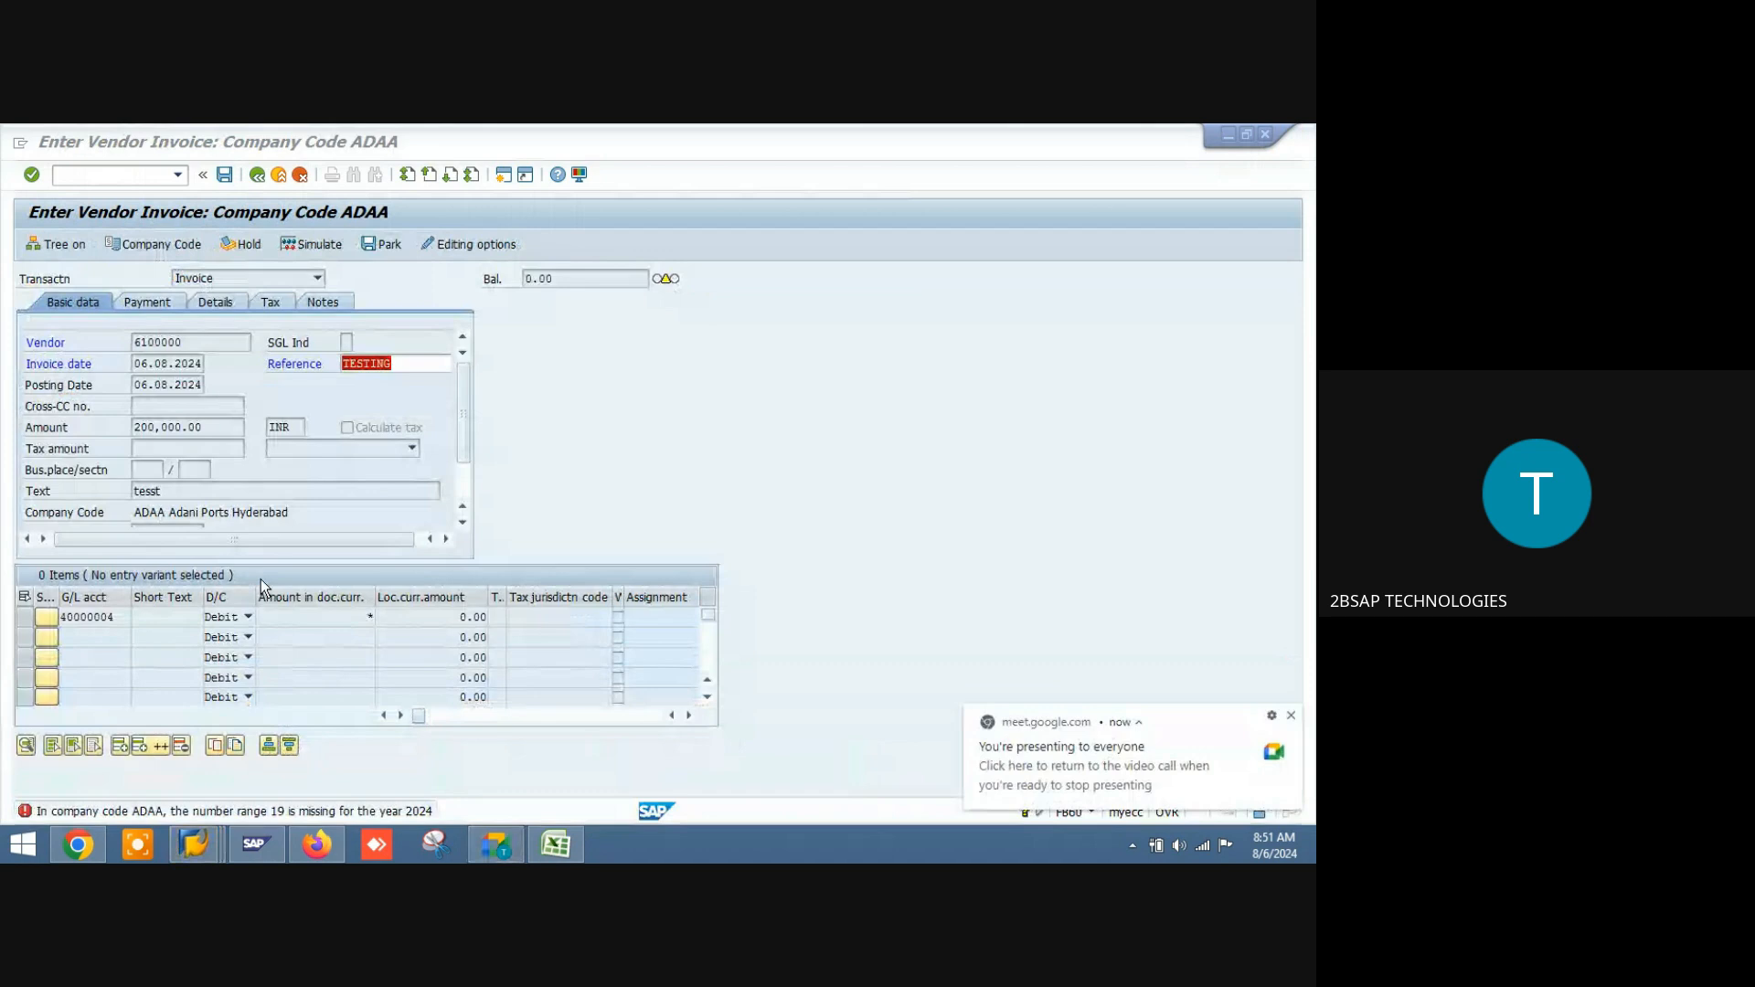
click(118, 617)
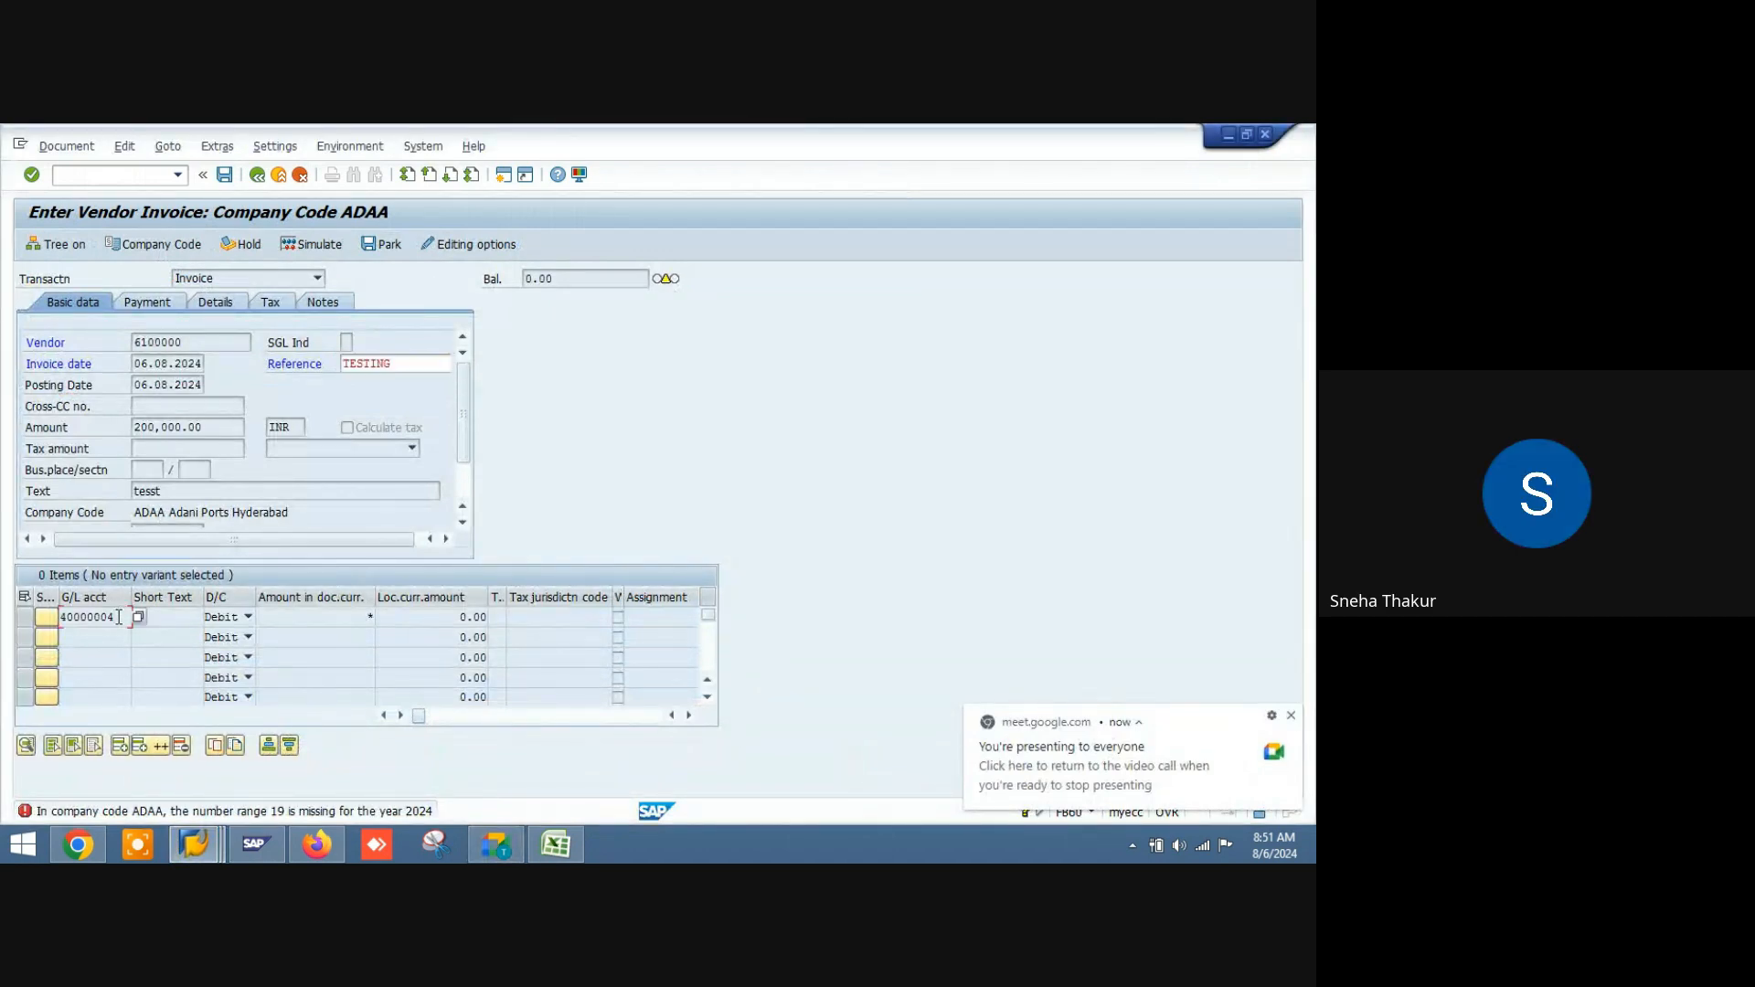
click(142, 618)
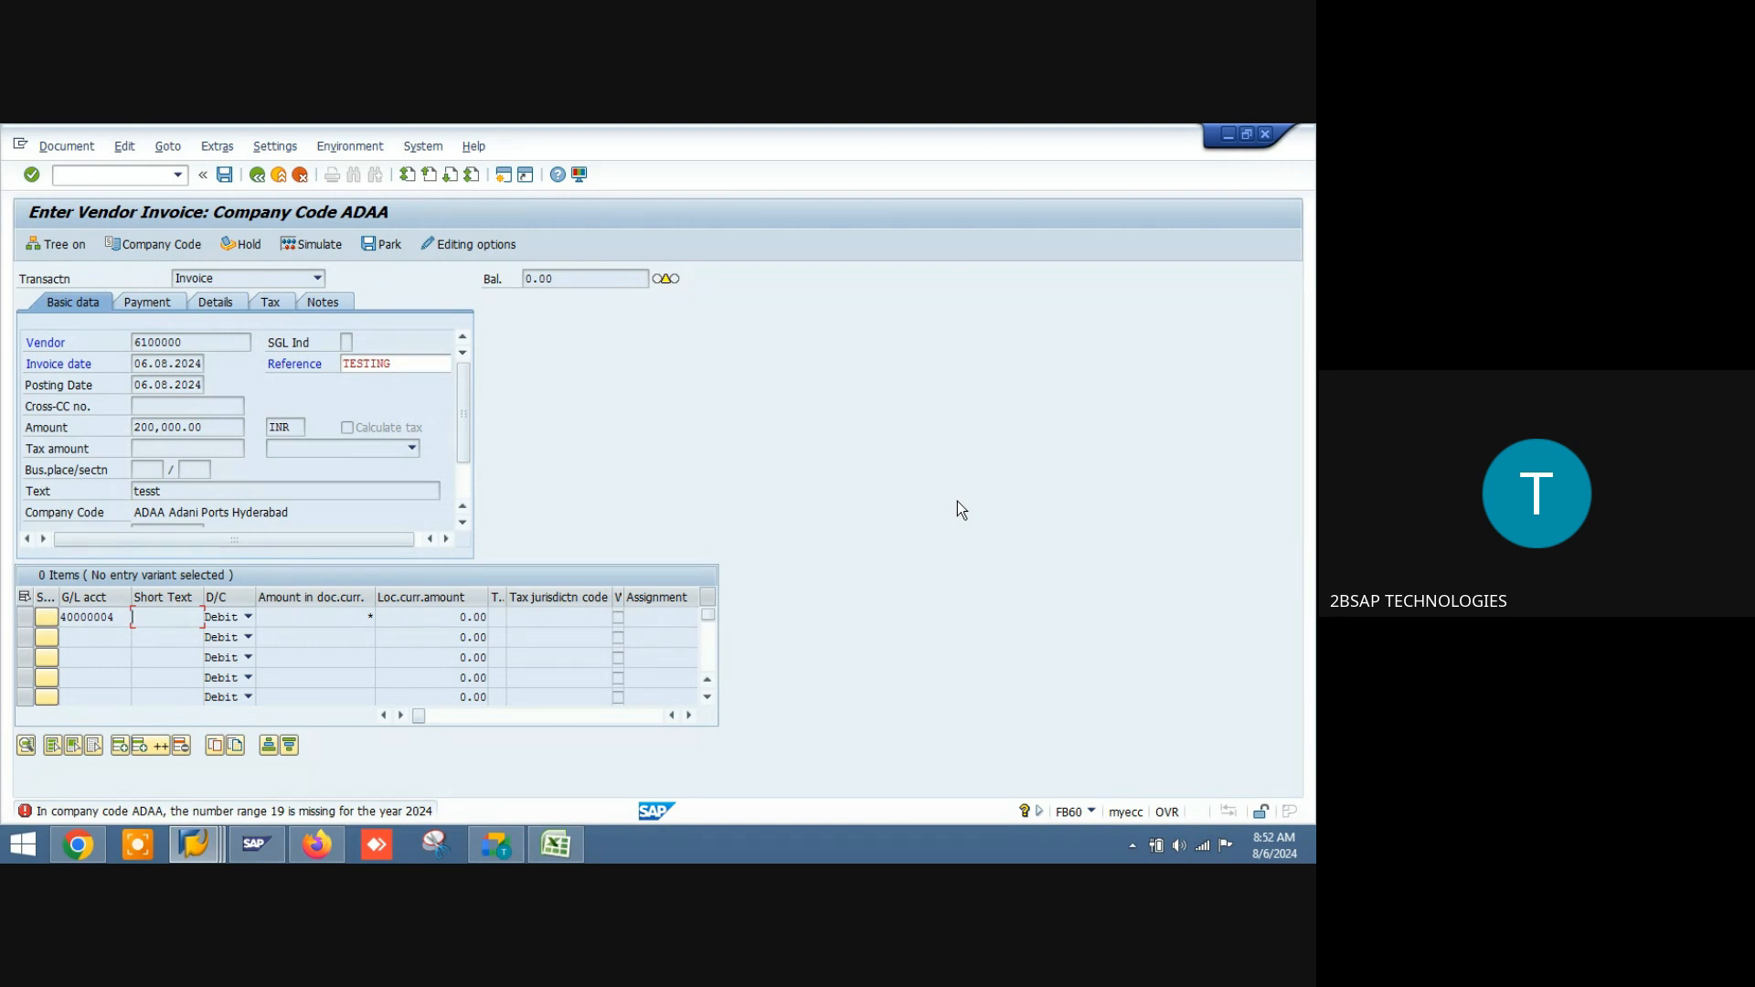
Step: Revalidate the vendor invoice, read the detailed explanation of the number range error and close it
key(Return)
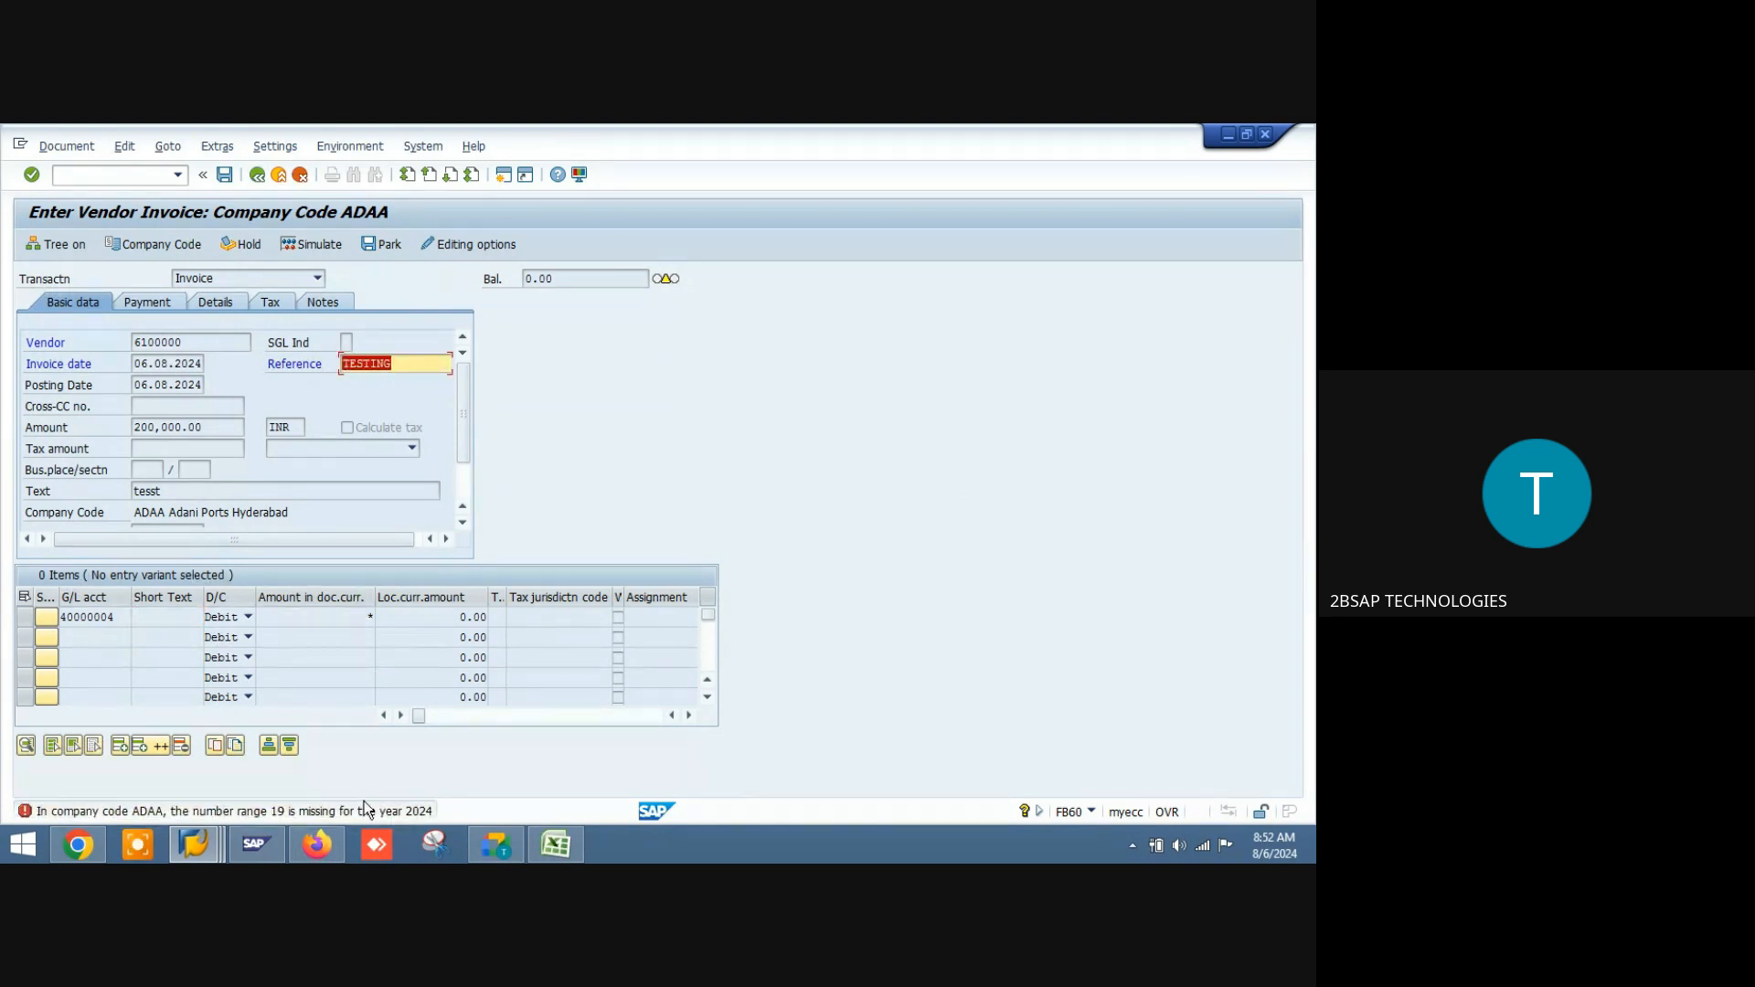
double_click(373, 811)
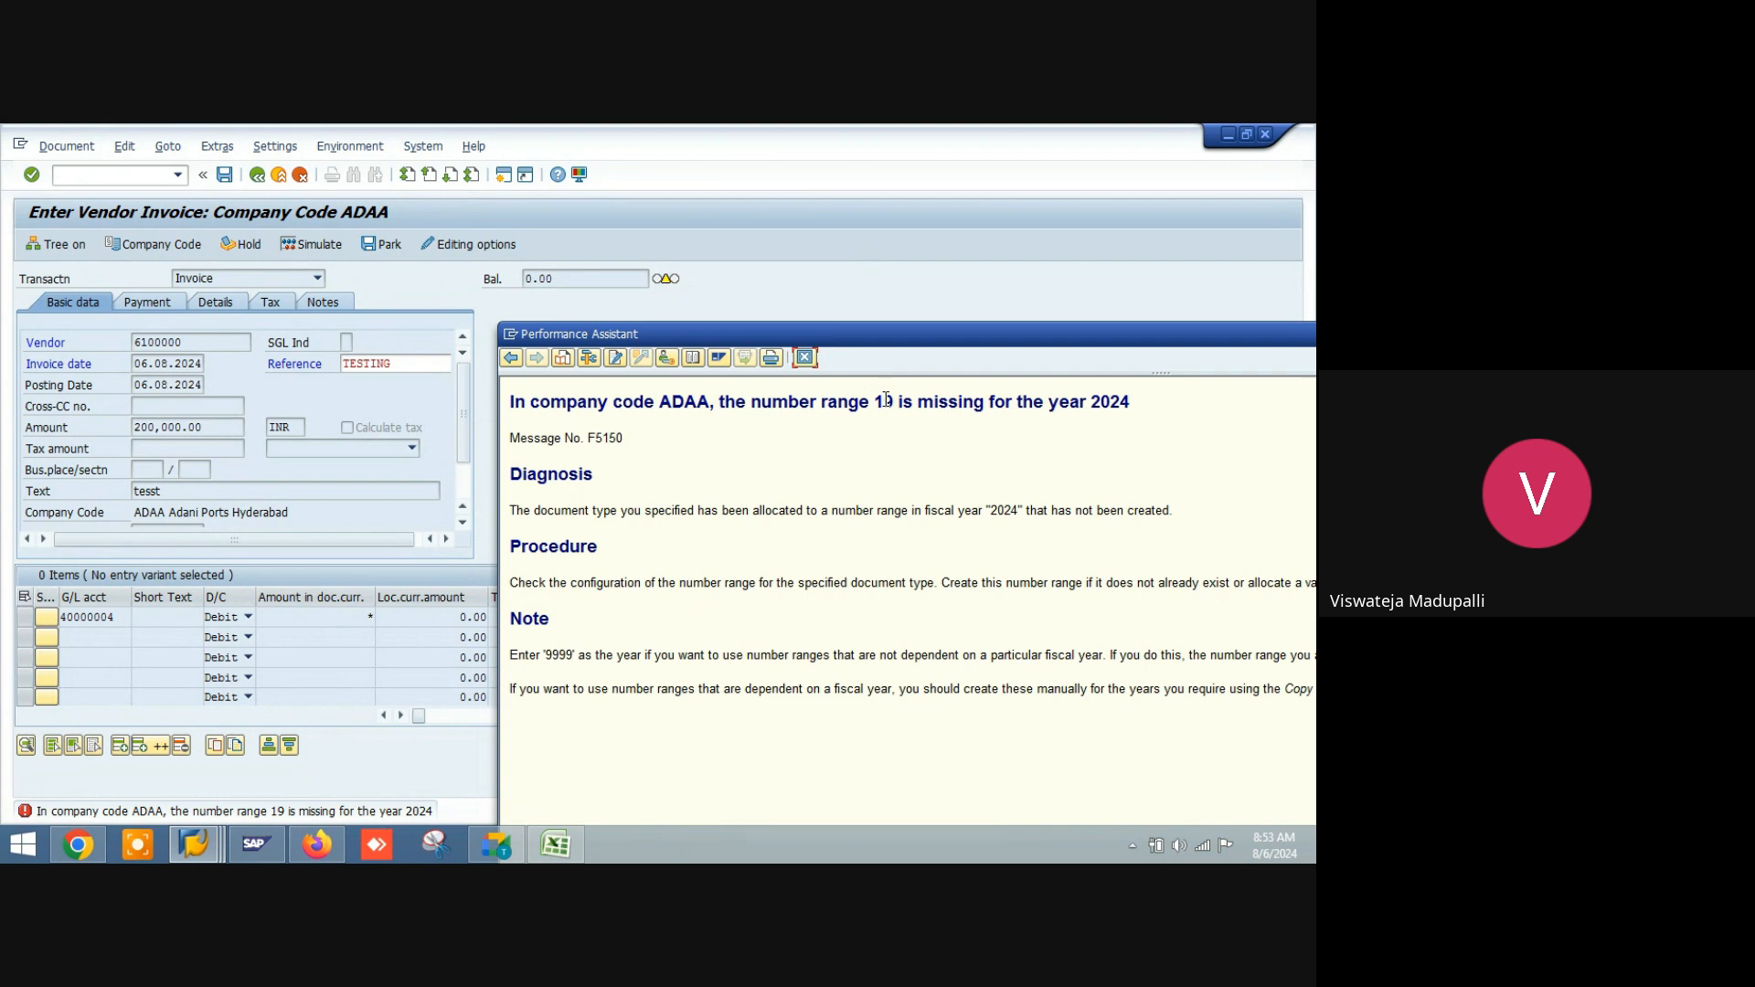
click(805, 358)
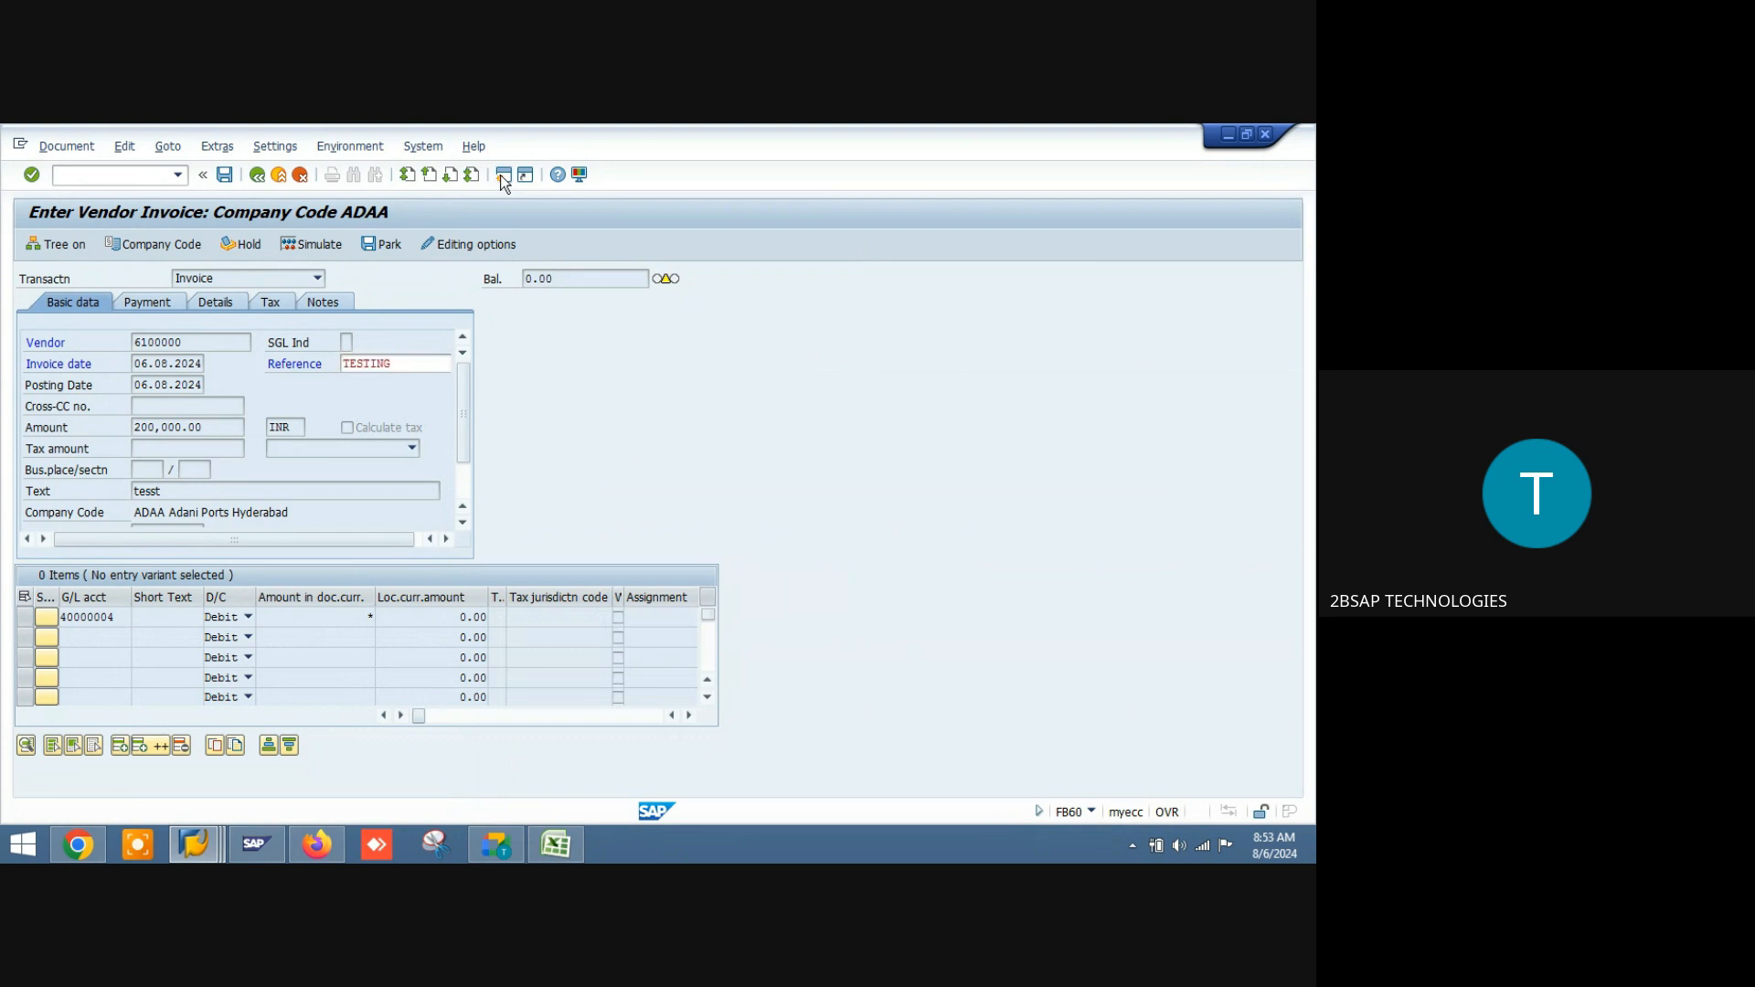
Step: Start transaction FBN1 in a new session and open company code ADAA's accounting document number ranges for changing
click(503, 175)
text(fbn1)
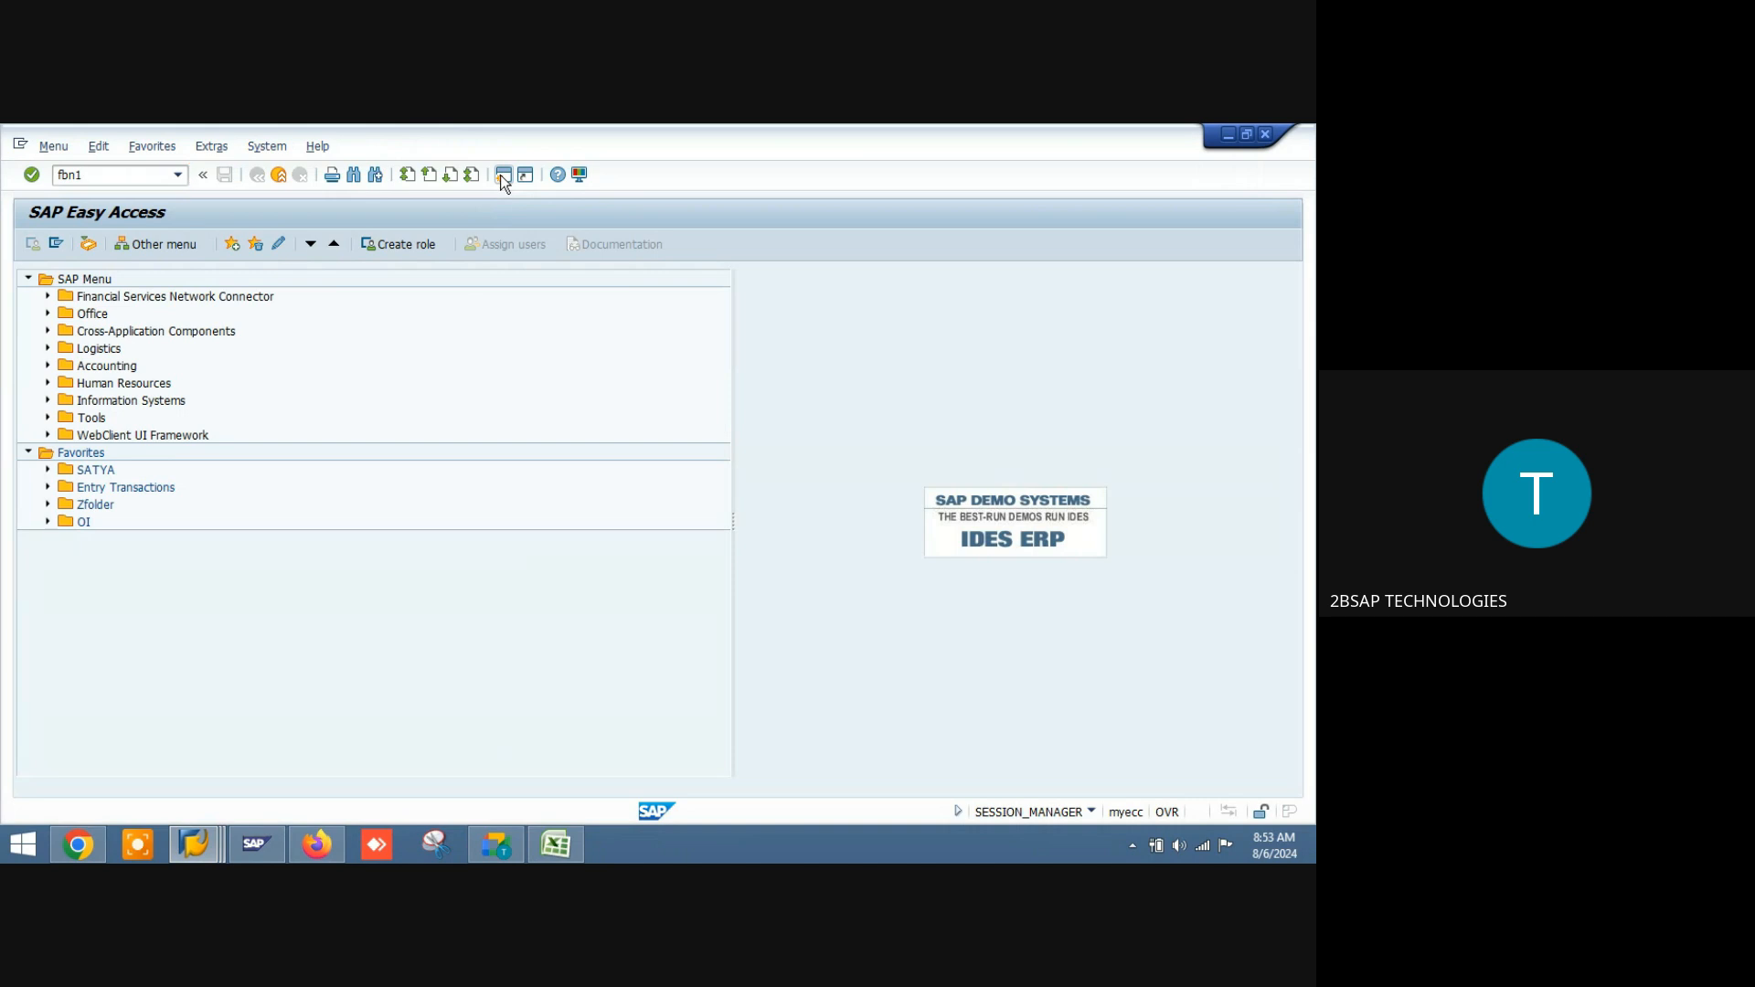
key(Return)
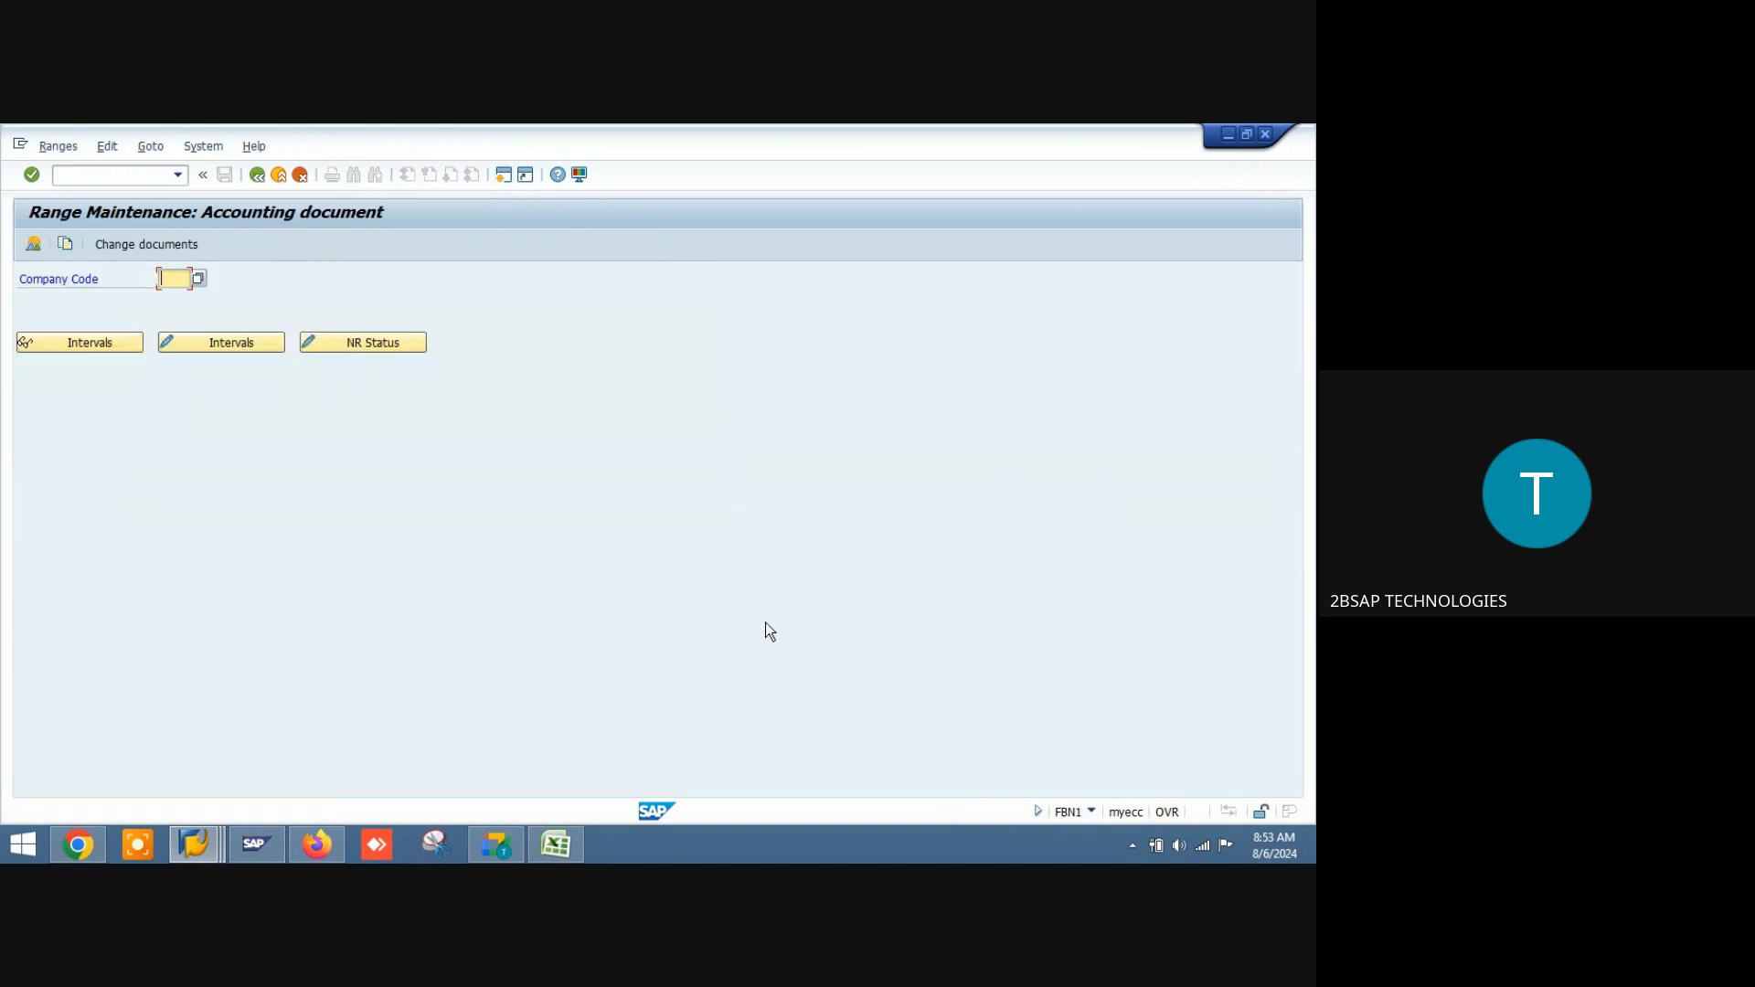
text(ADAA)
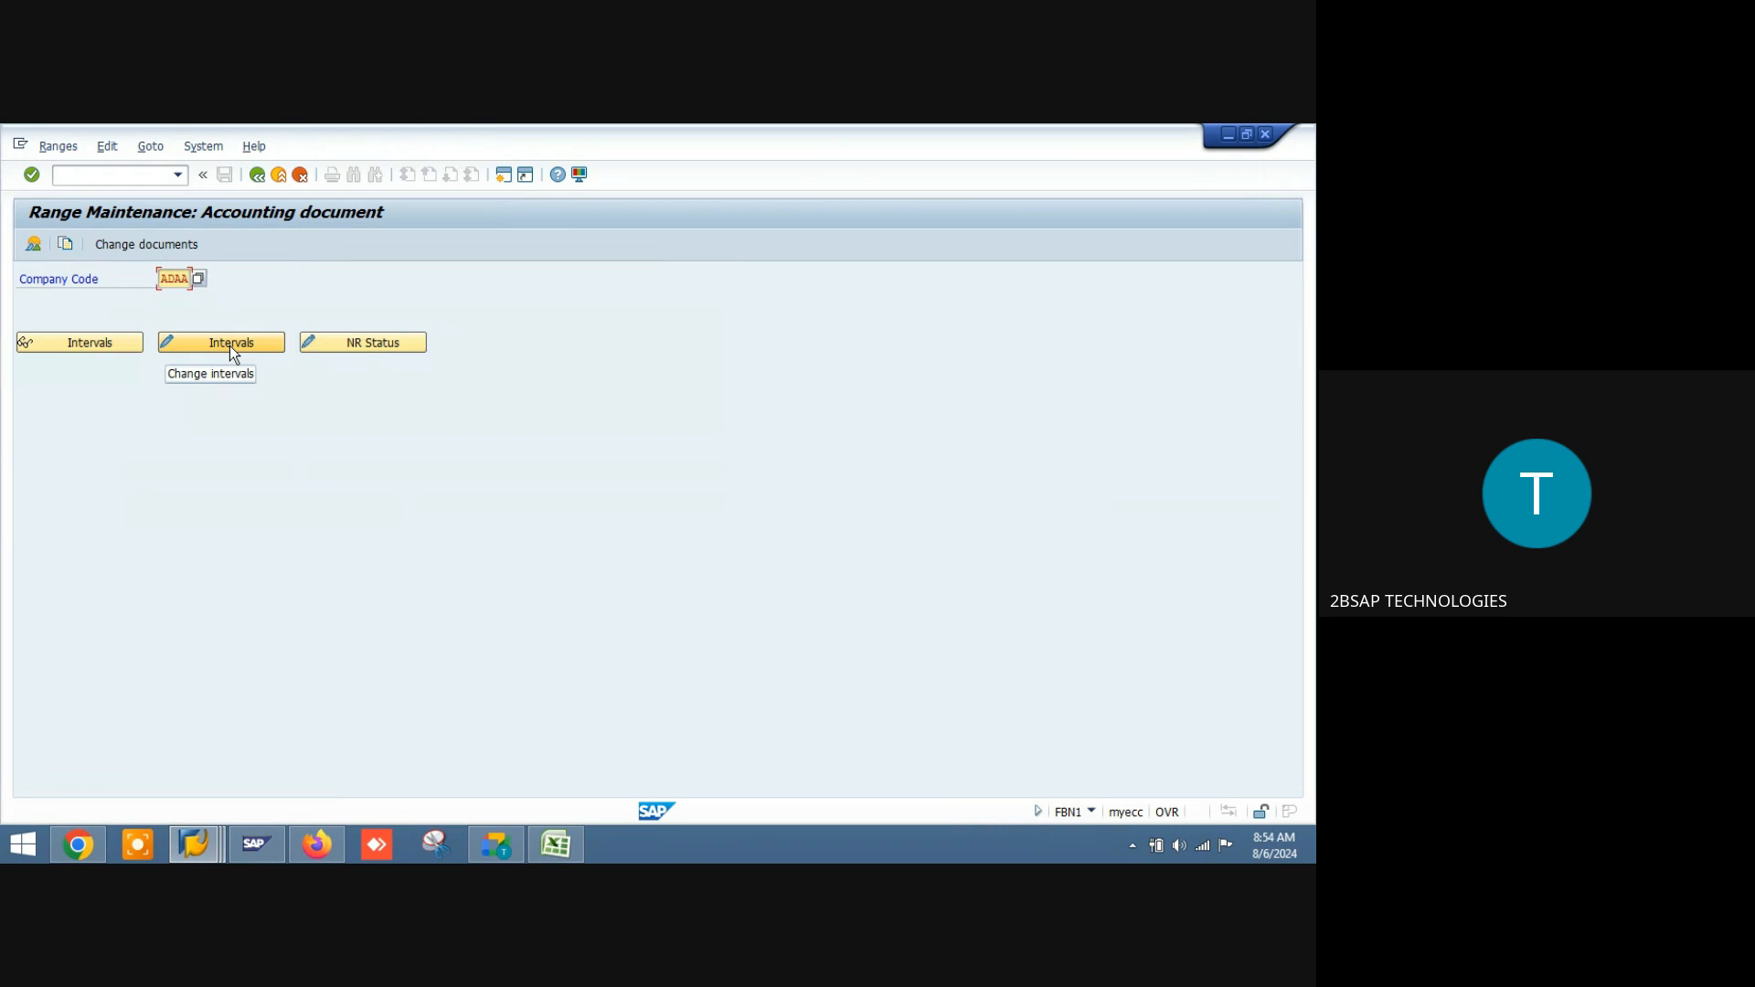
click(230, 348)
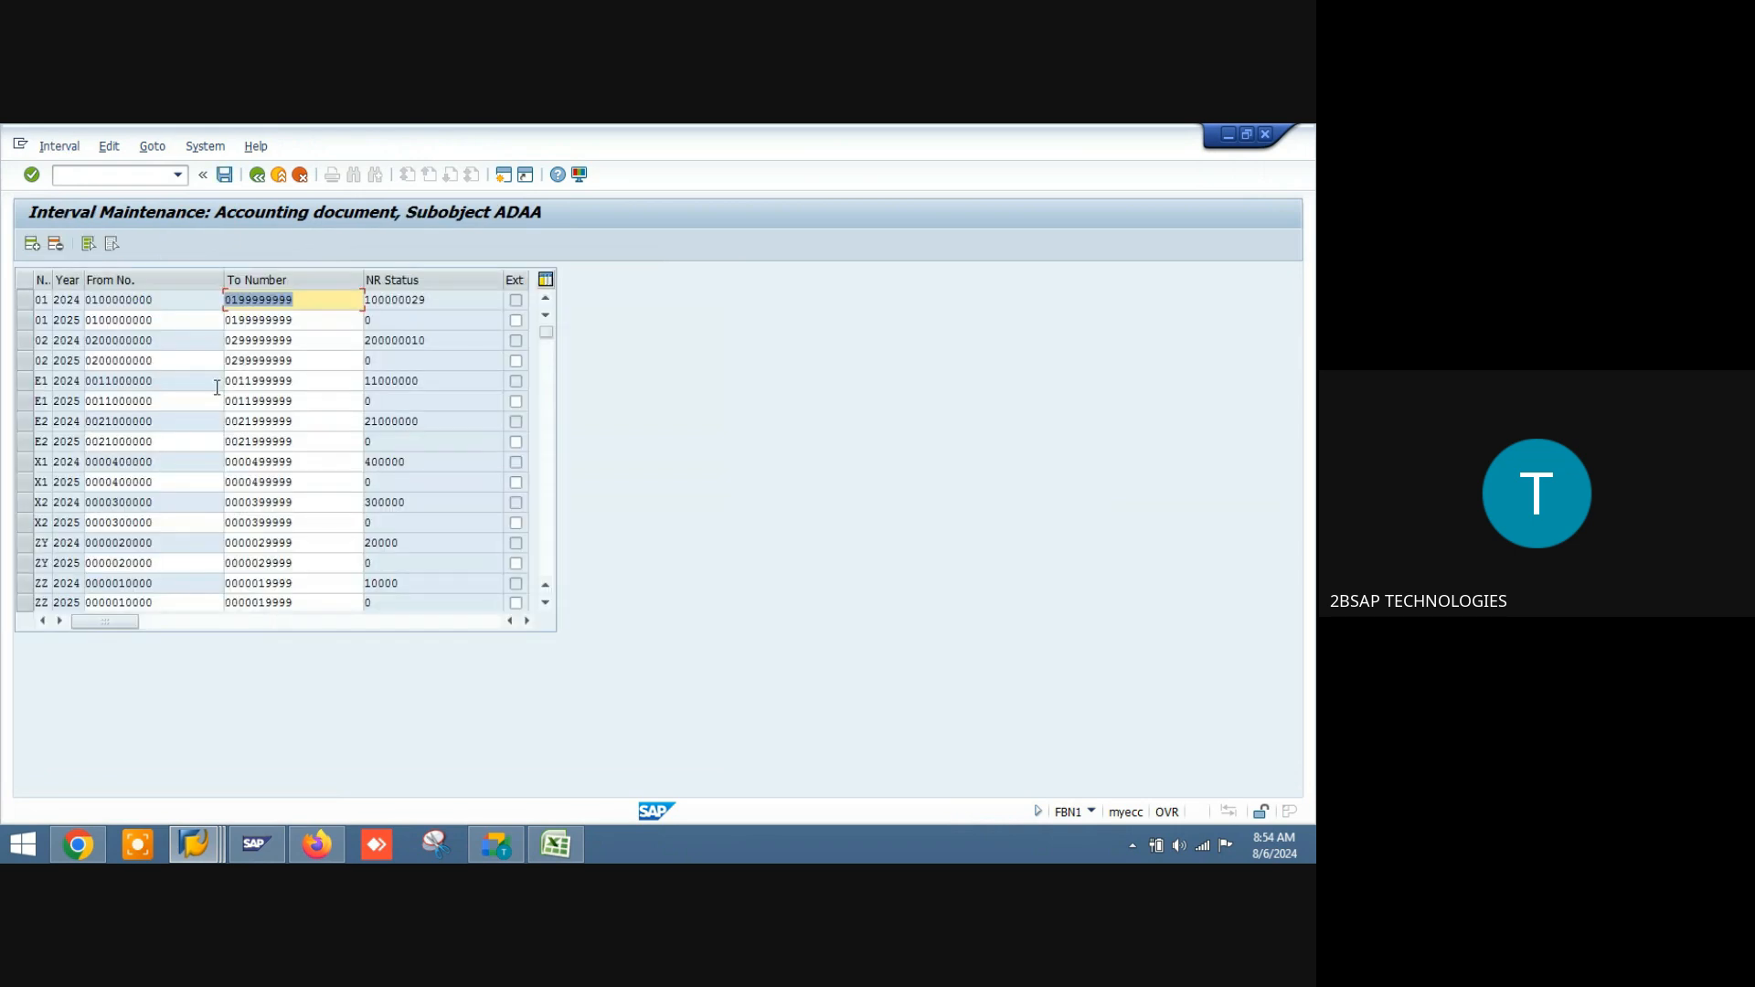
click(32, 245)
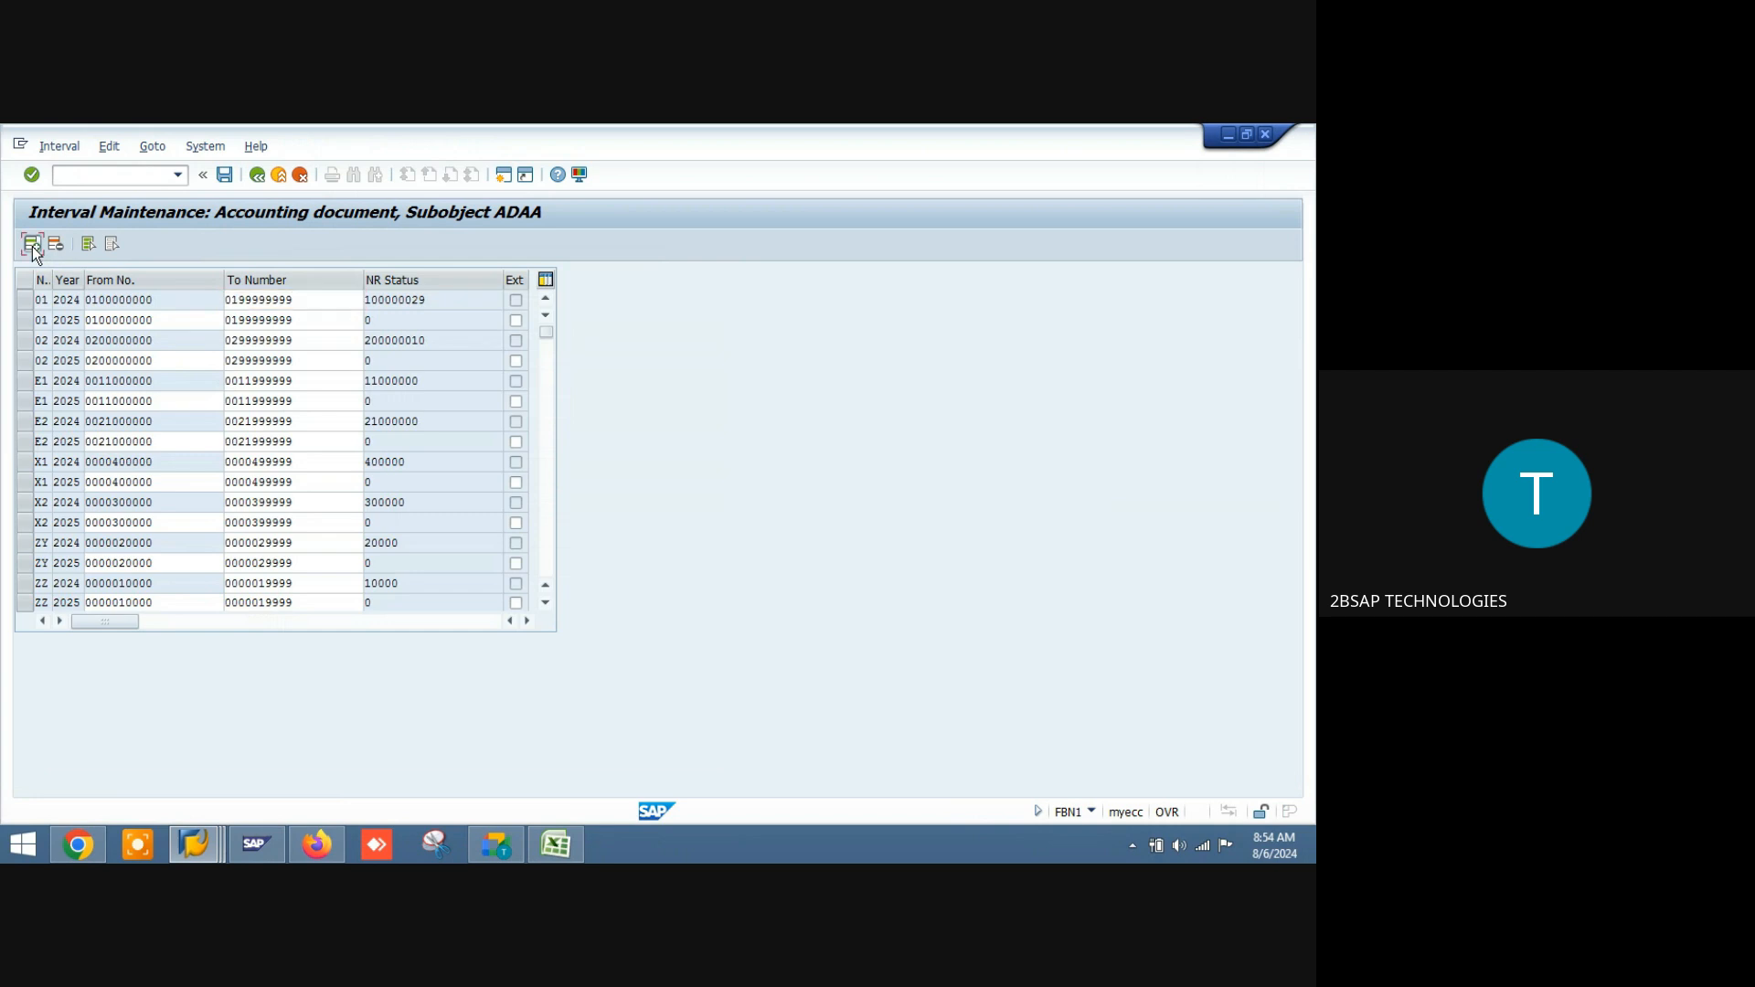
click(32, 245)
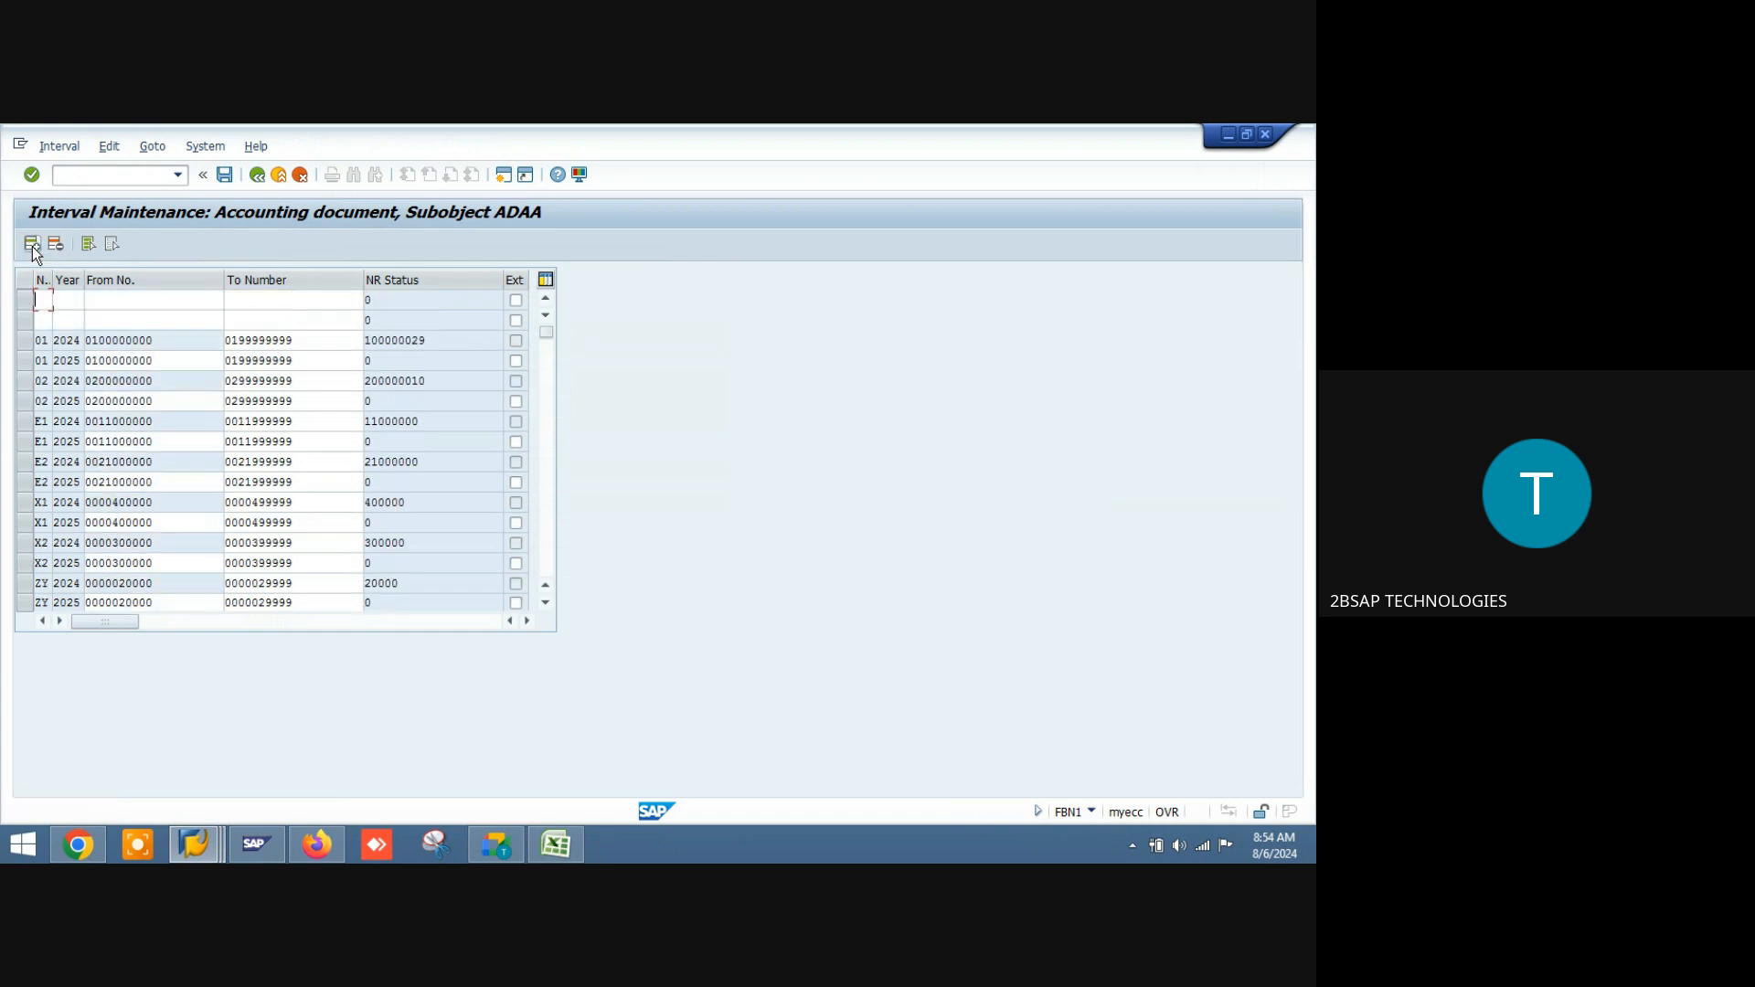
click(32, 245)
click(32, 245)
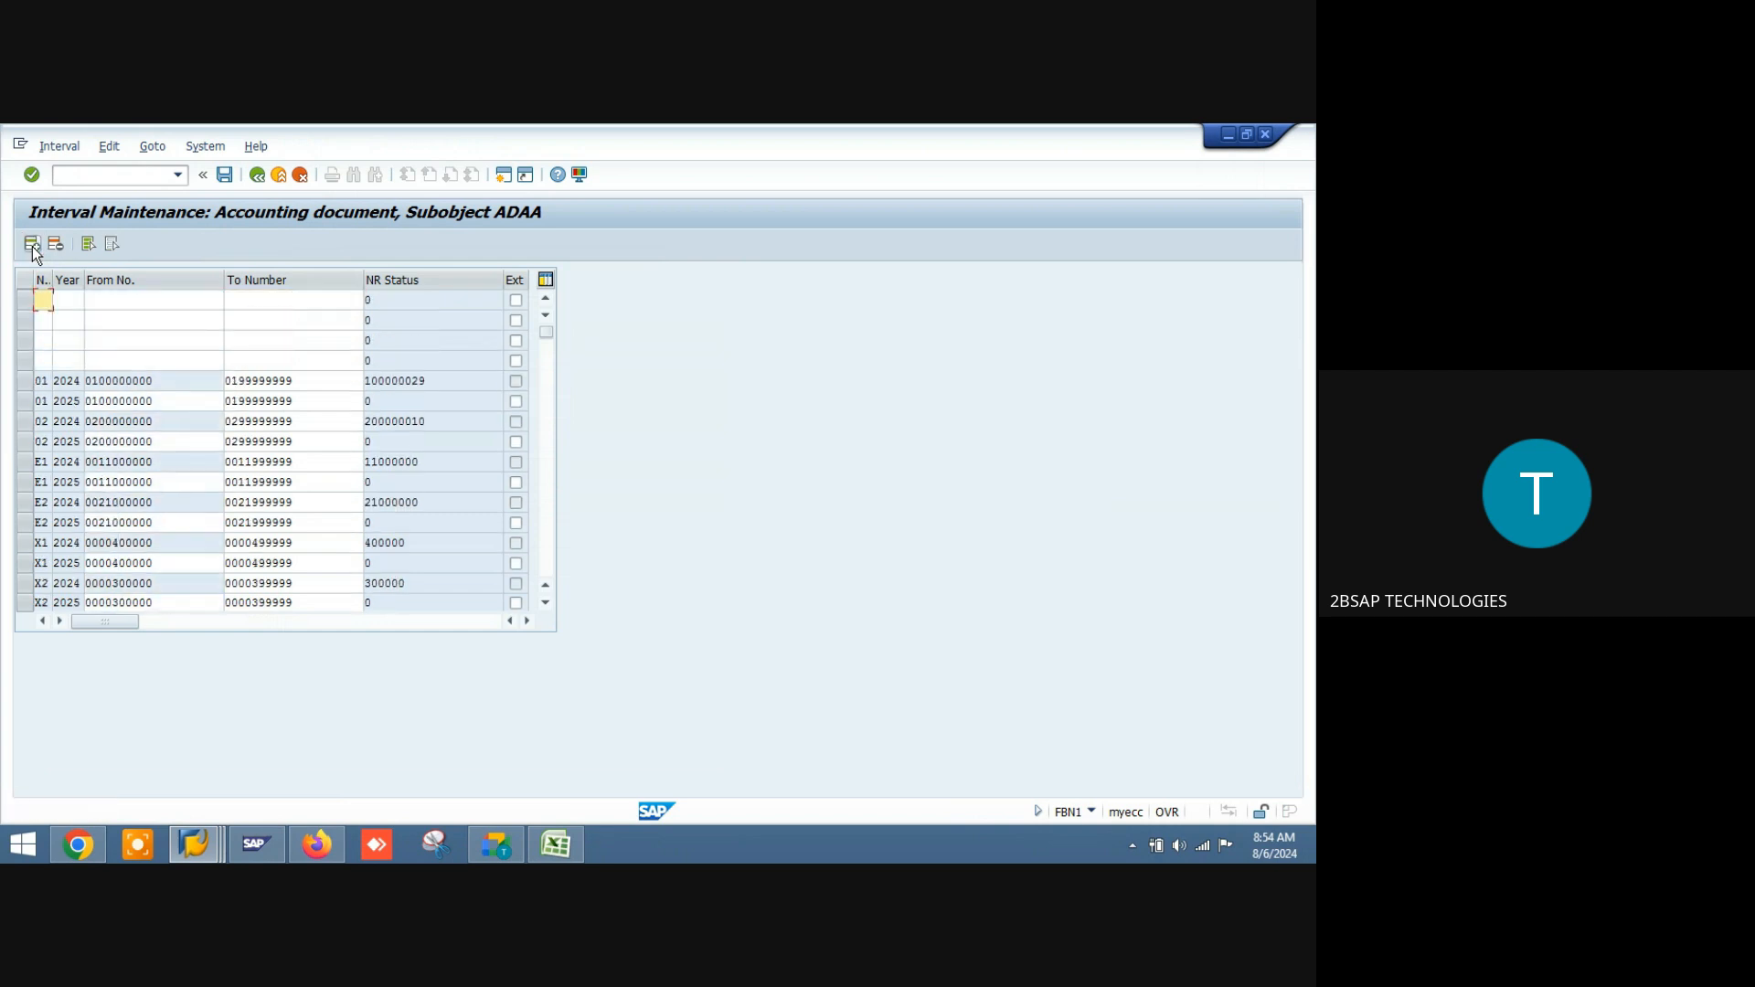
click(253, 178)
click(196, 340)
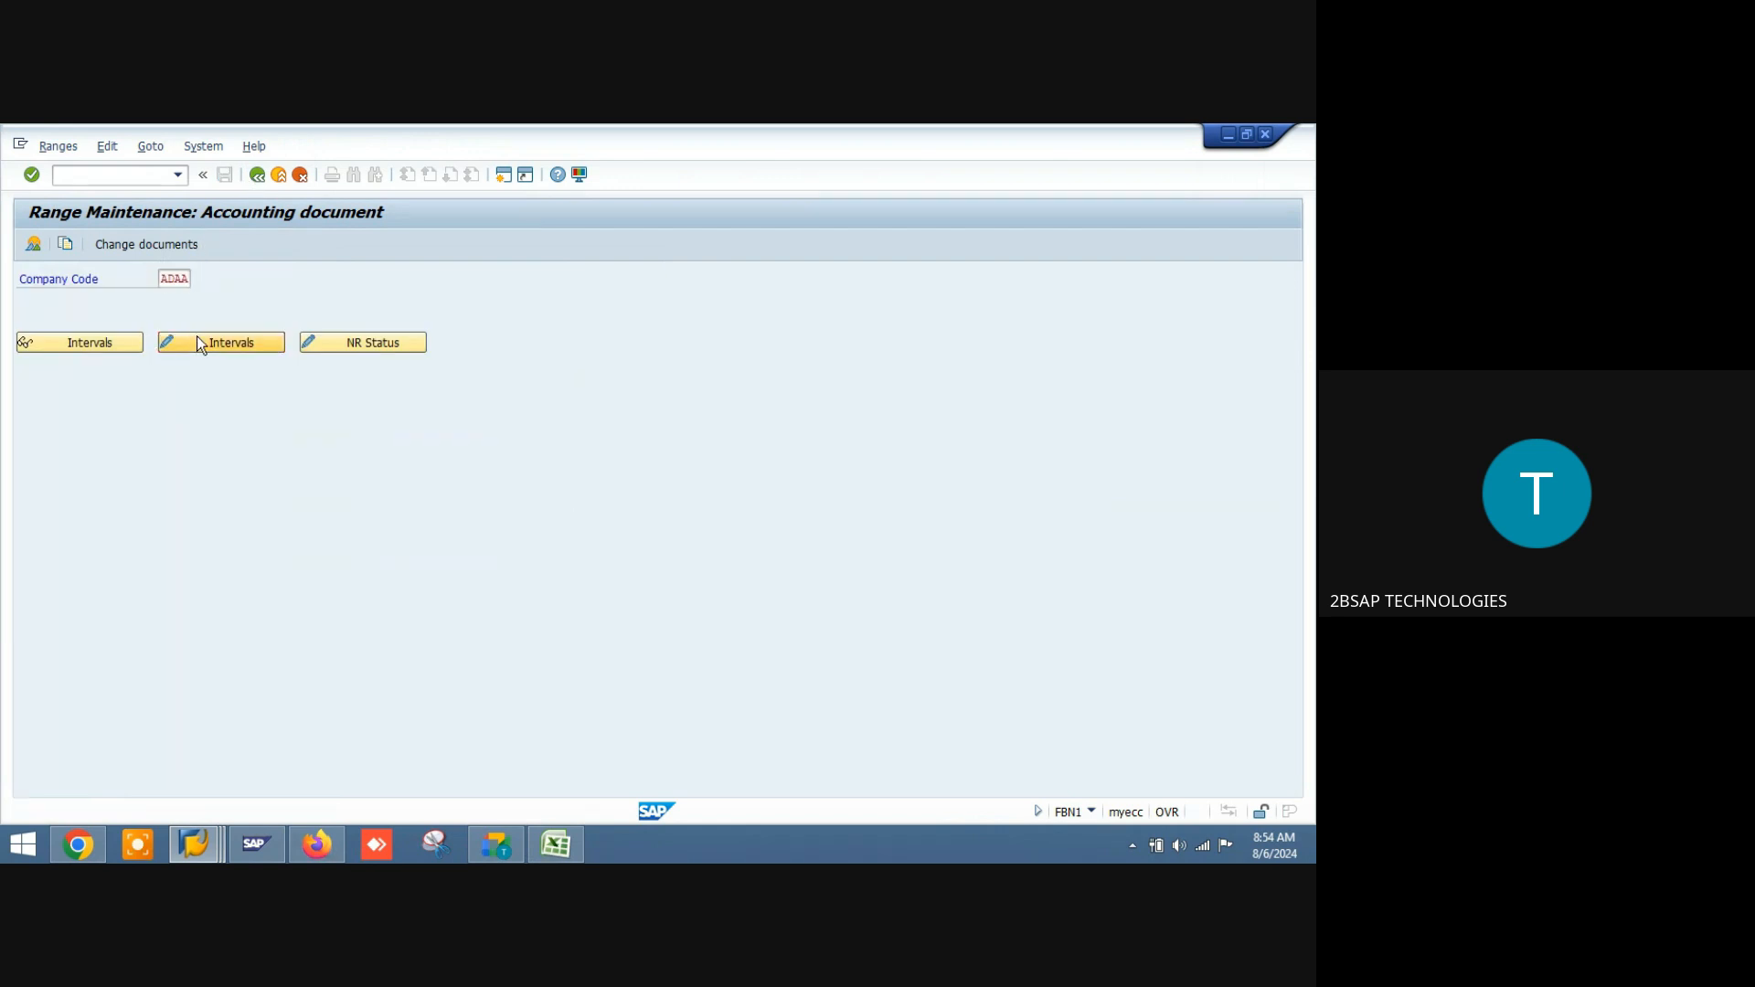
Step: Insert a new interval row for ADAA with number range 19 and year 2024
click(32, 244)
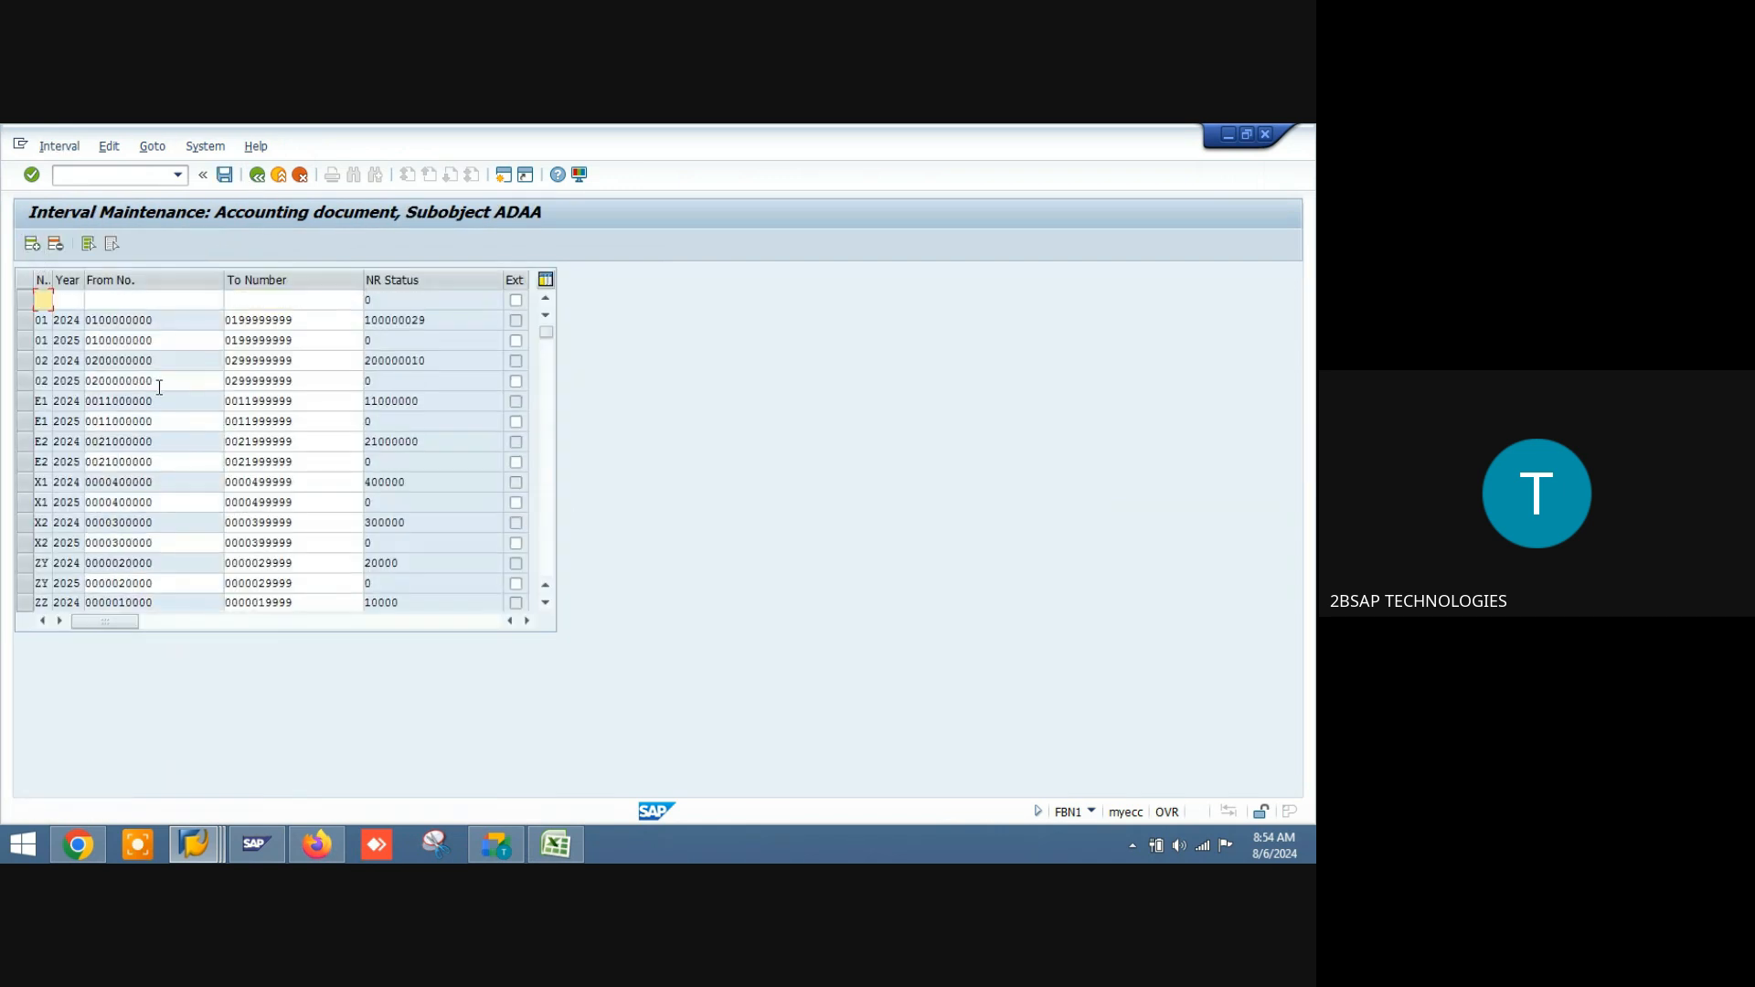
text(19)
key(Tab)
text(2)
key(Down)
key(Tab)
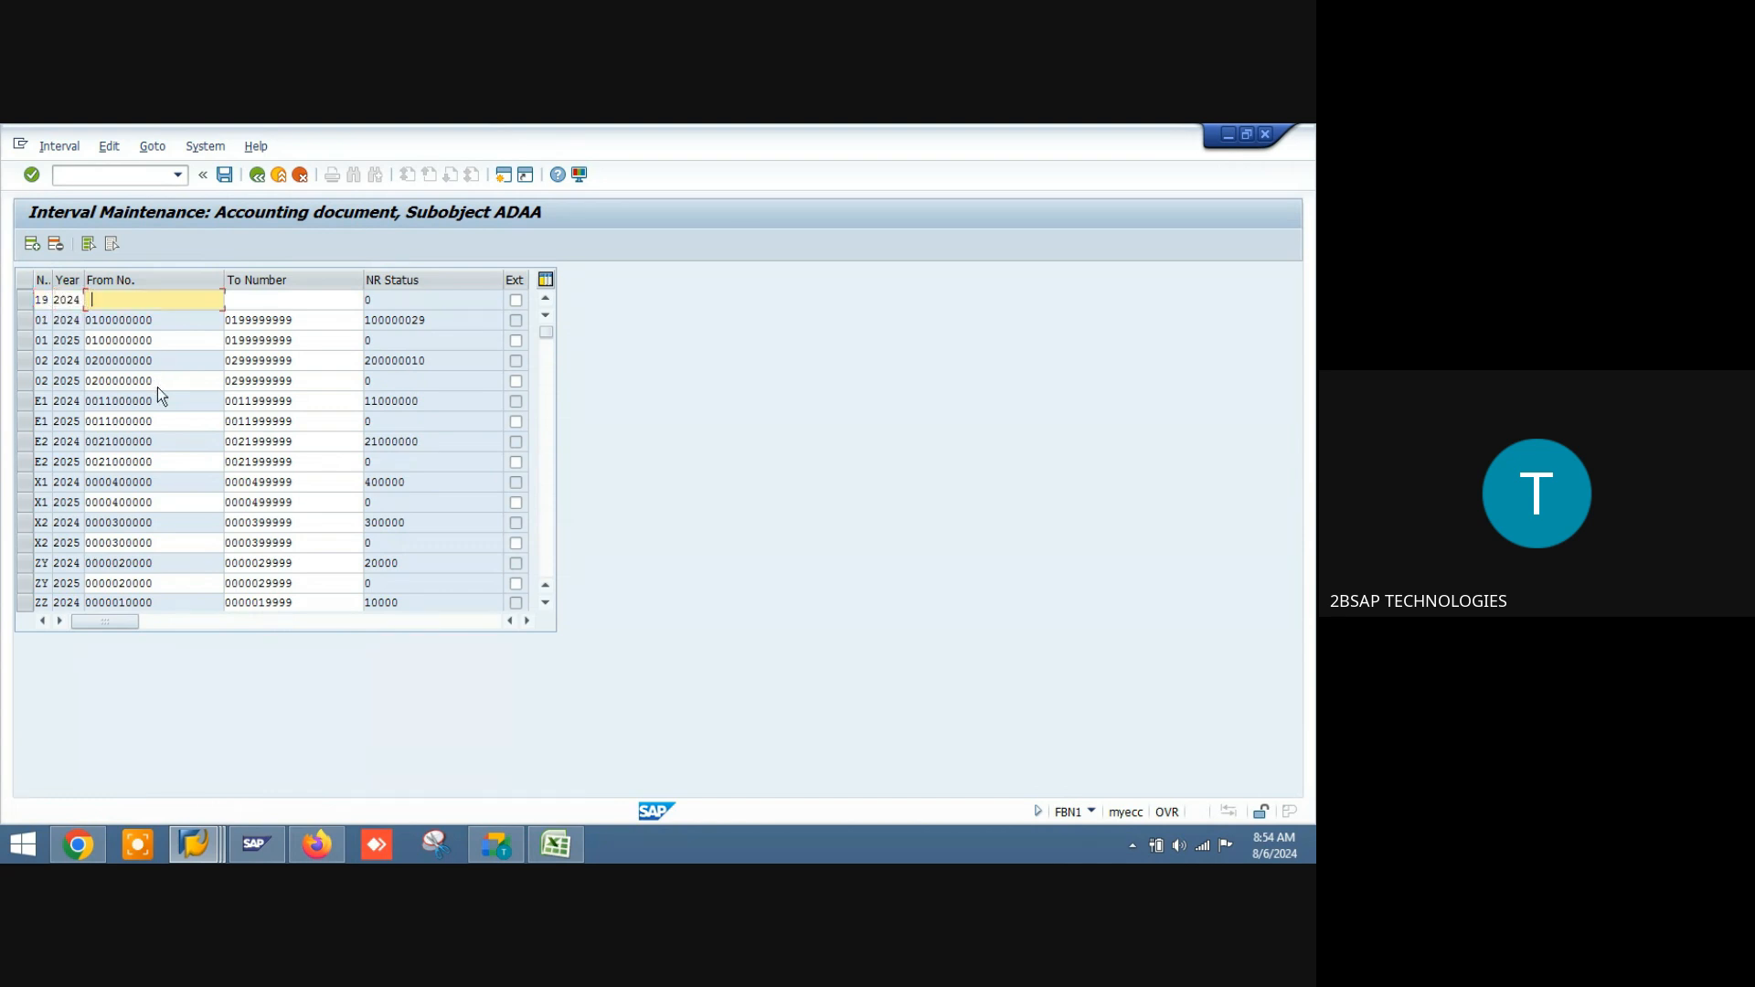
key(space)
text(1900)
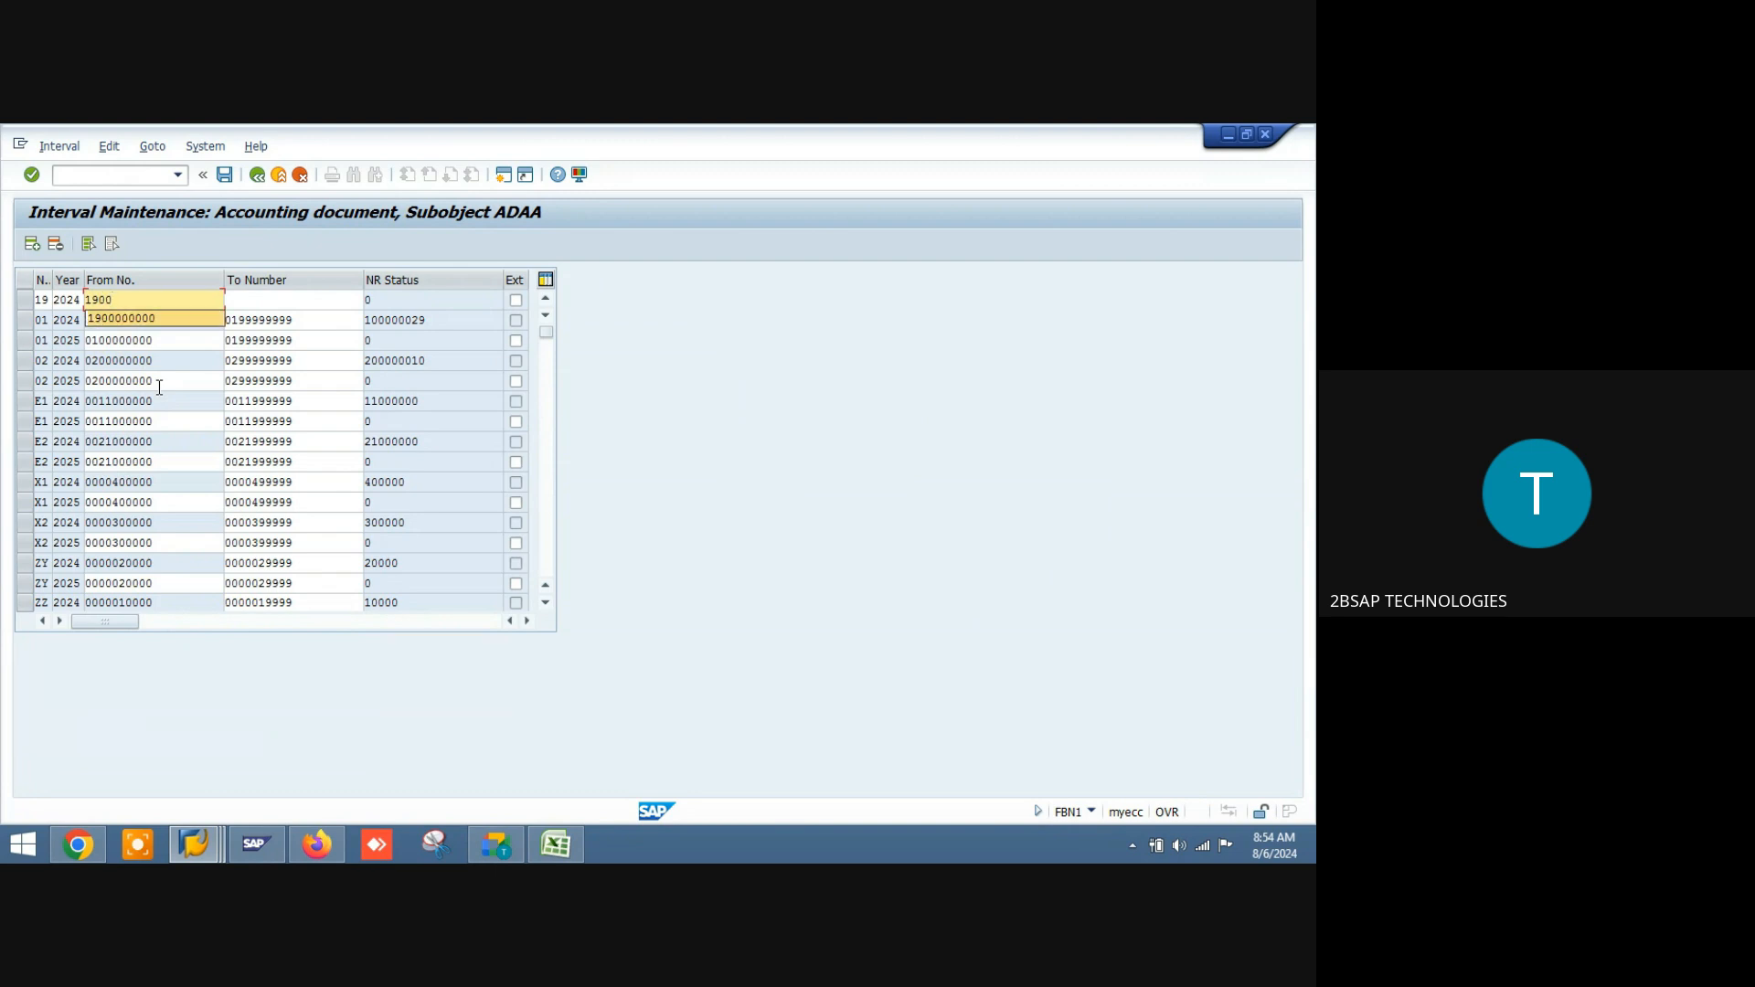
text(000000)
key(Tab)
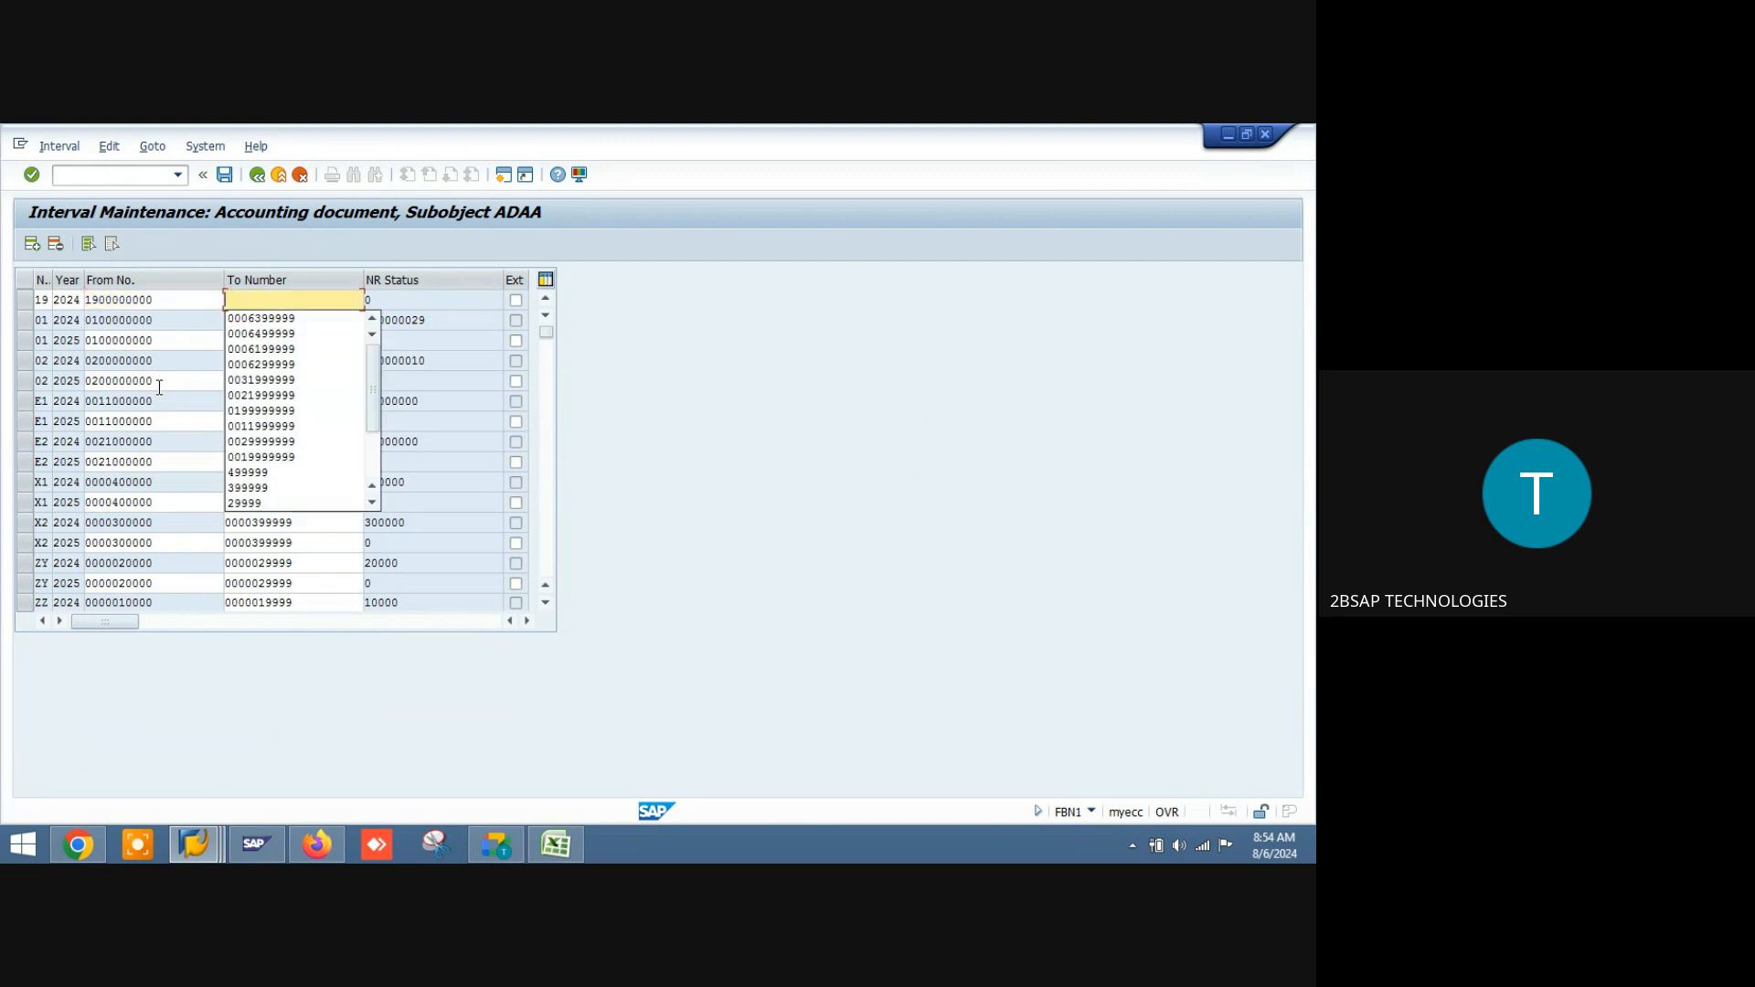
text(1999999999)
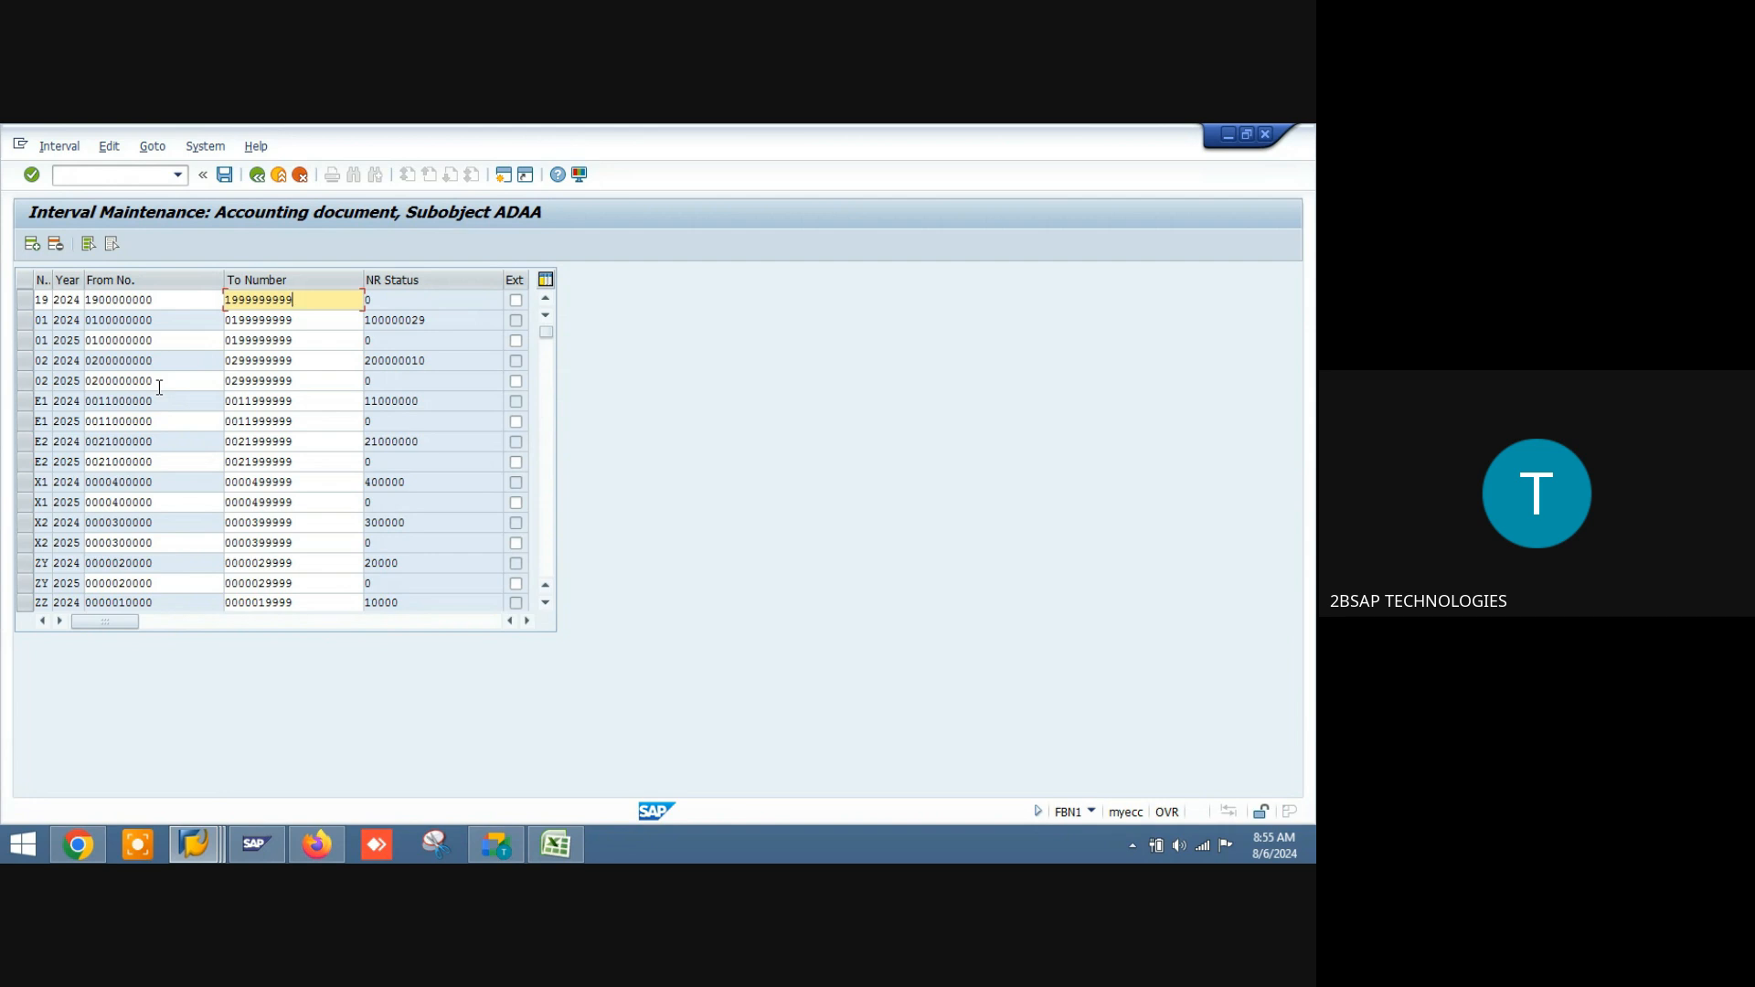
key(Return)
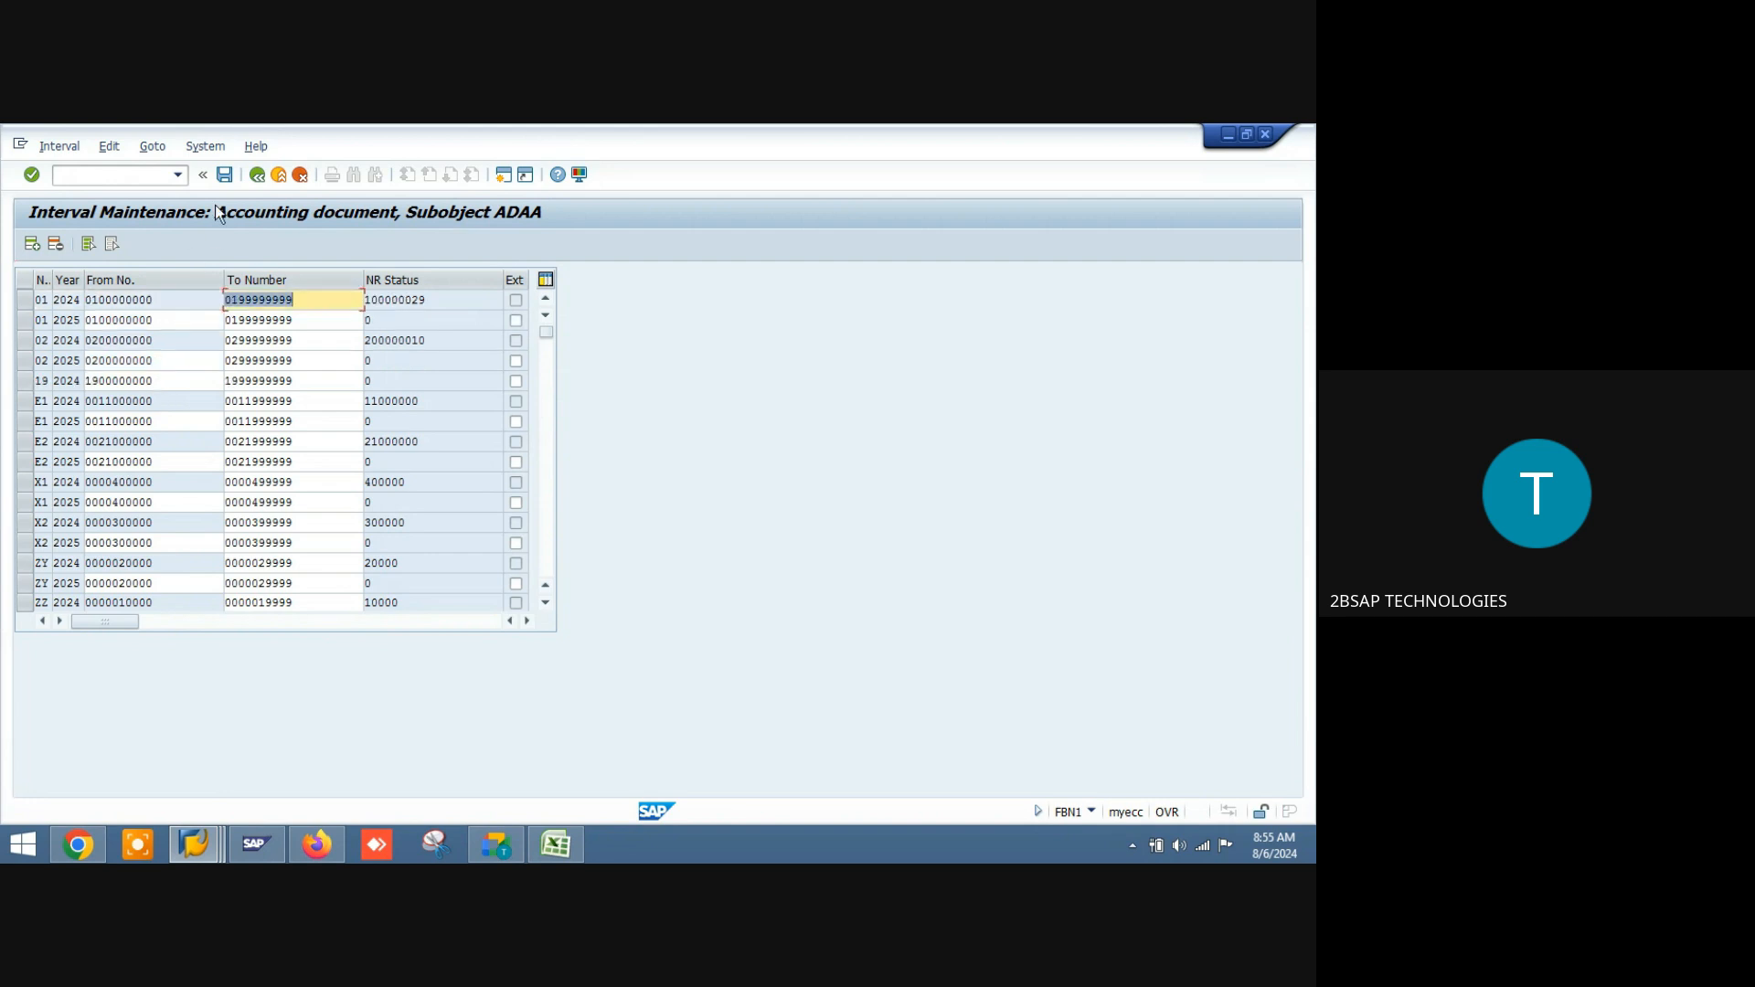
click(227, 179)
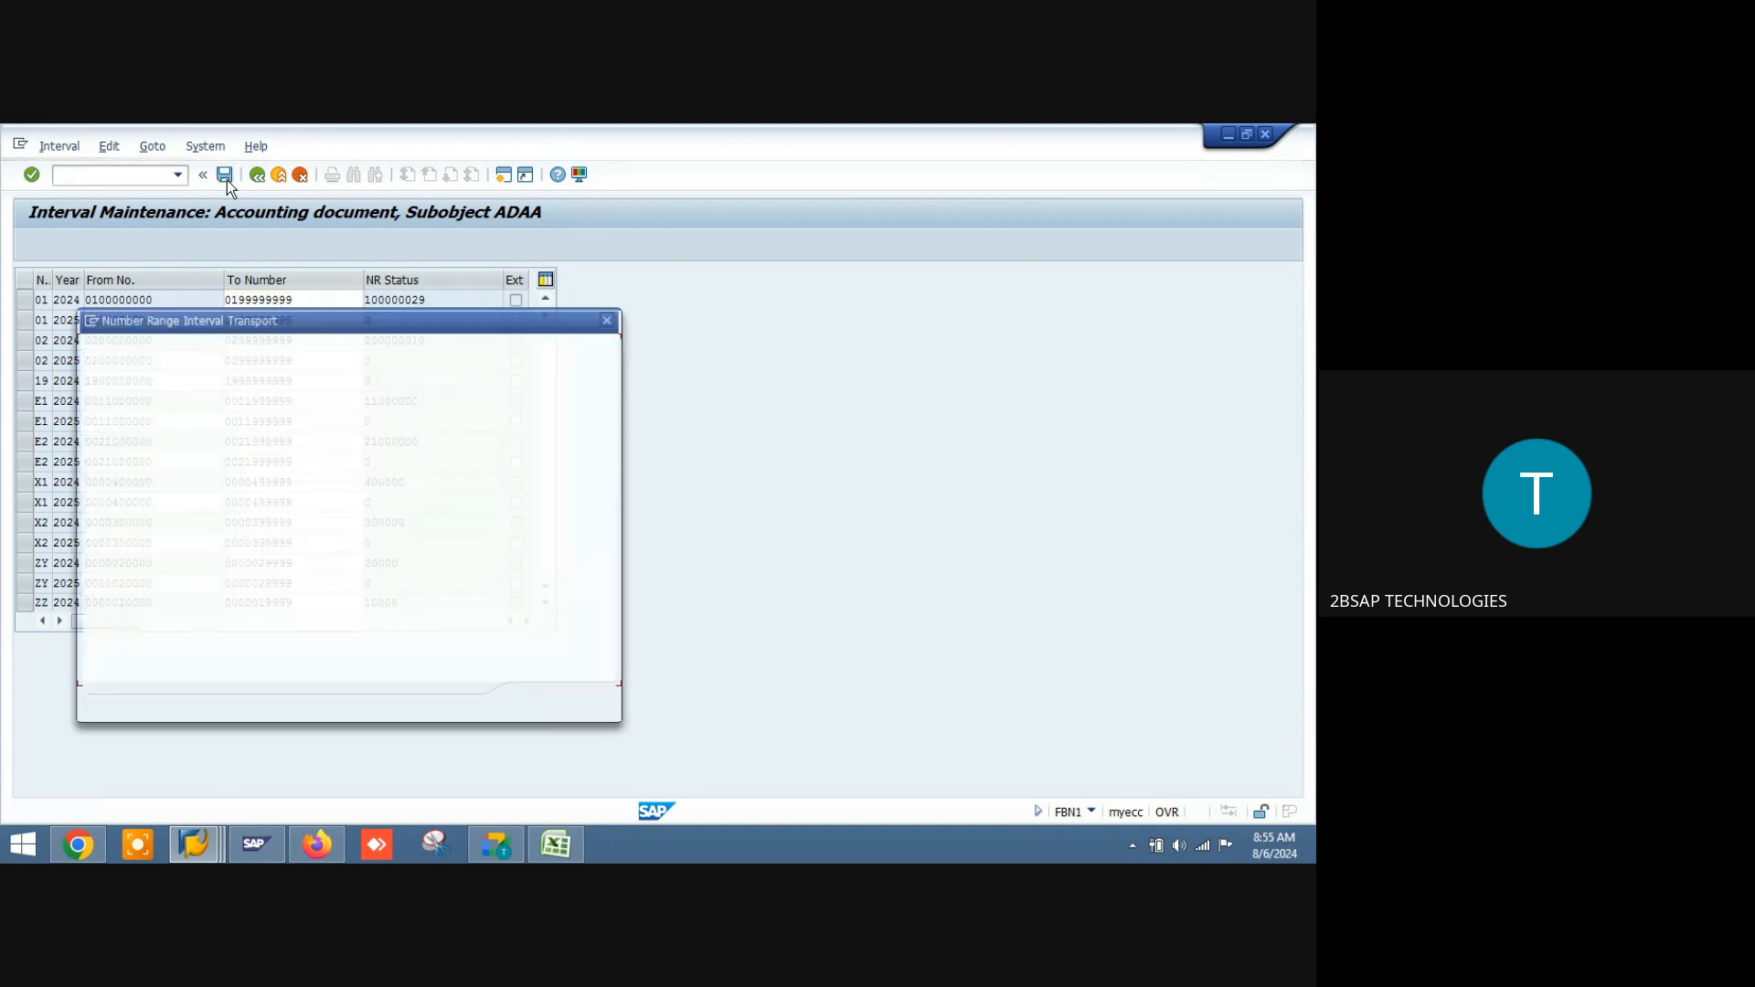
key(Return)
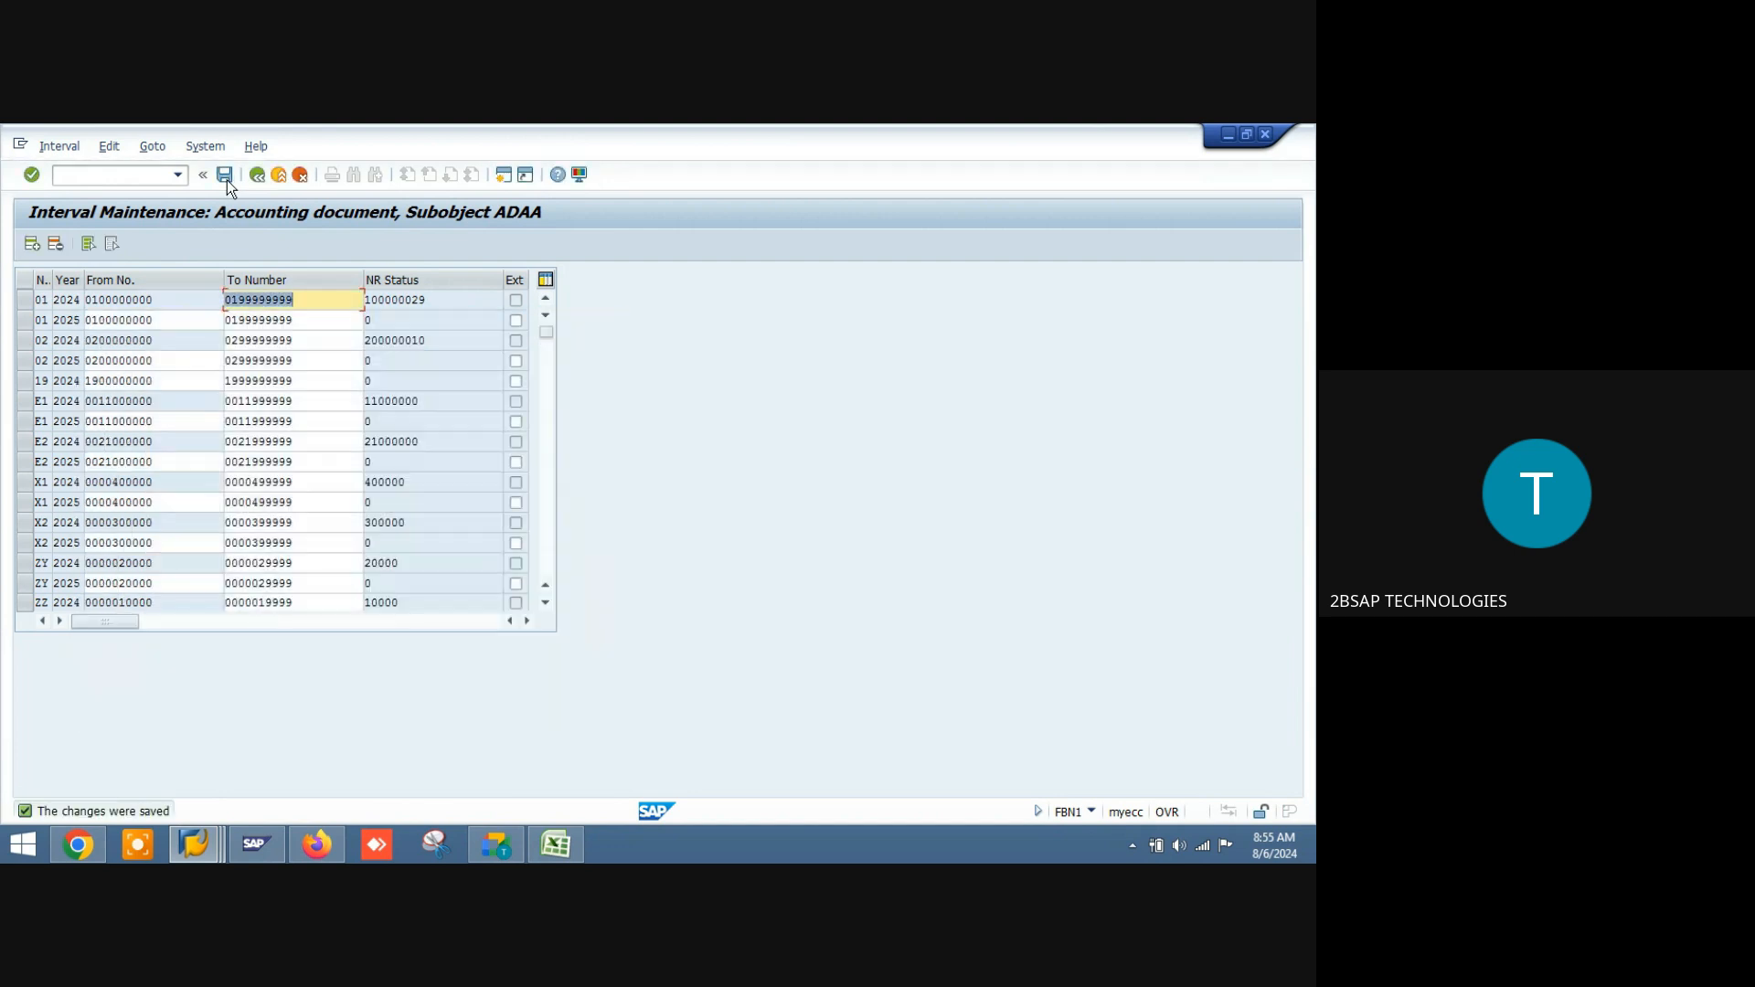
Step: Leave number range maintenance, return to the ADAA vendor invoice and validate it again
click(277, 178)
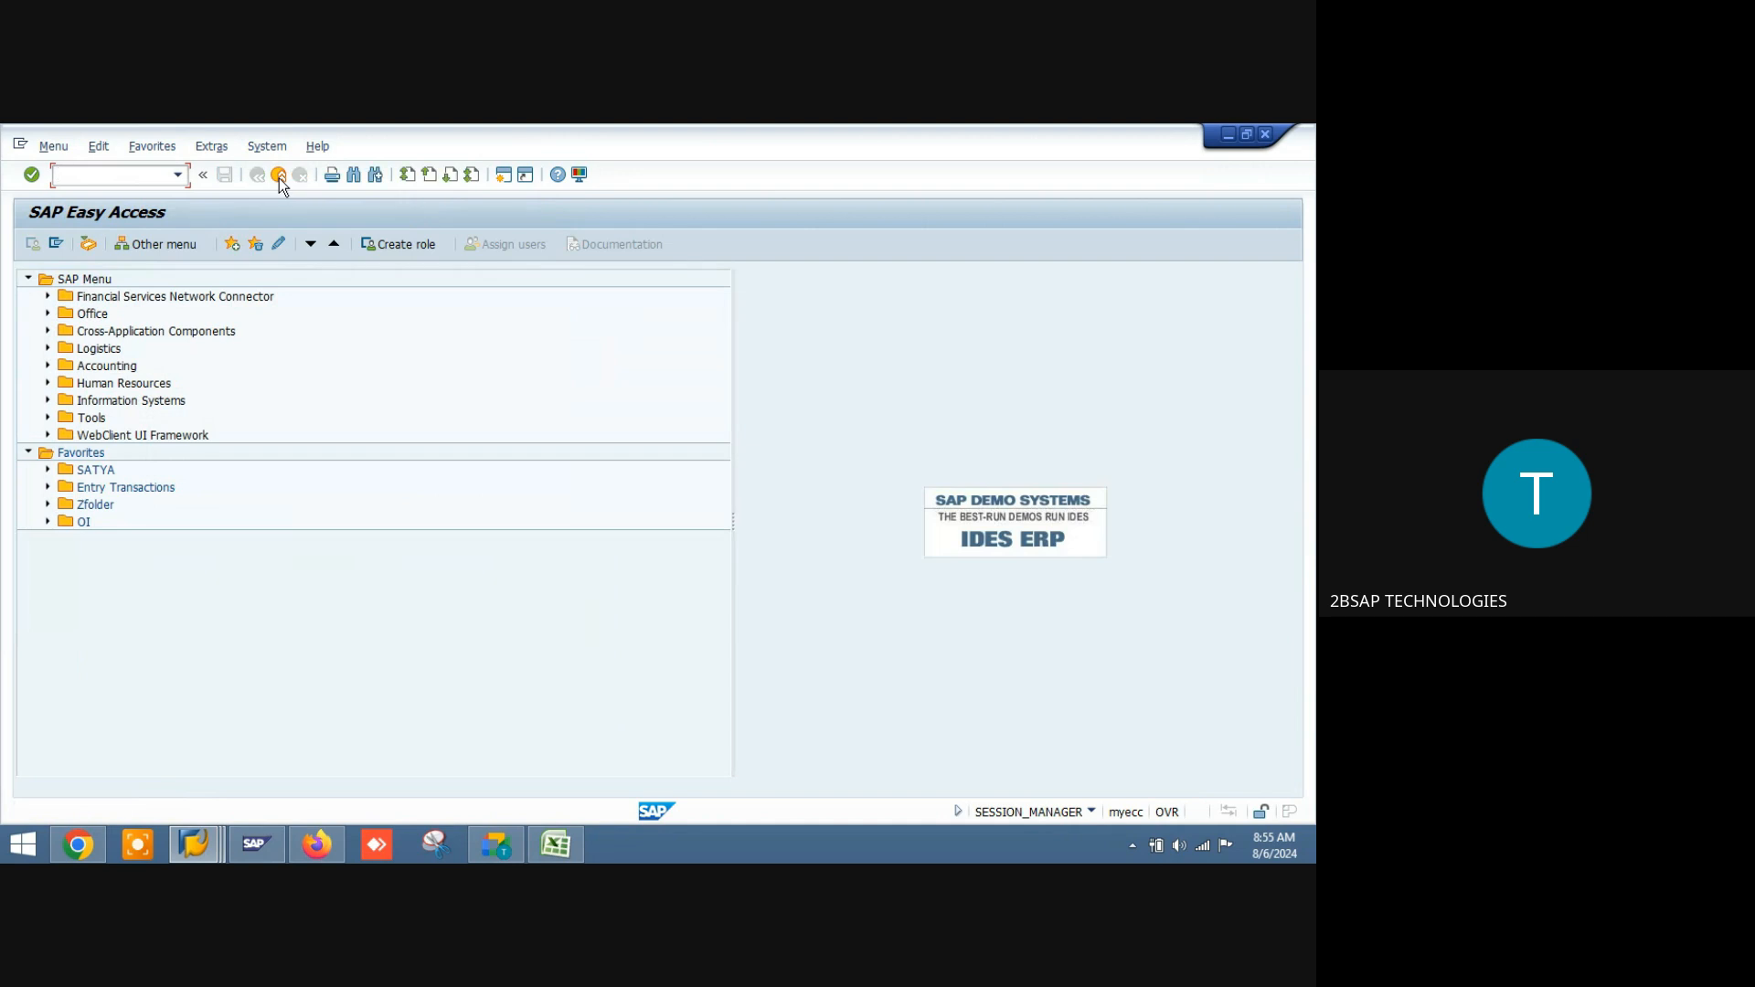
click(278, 178)
key(Return)
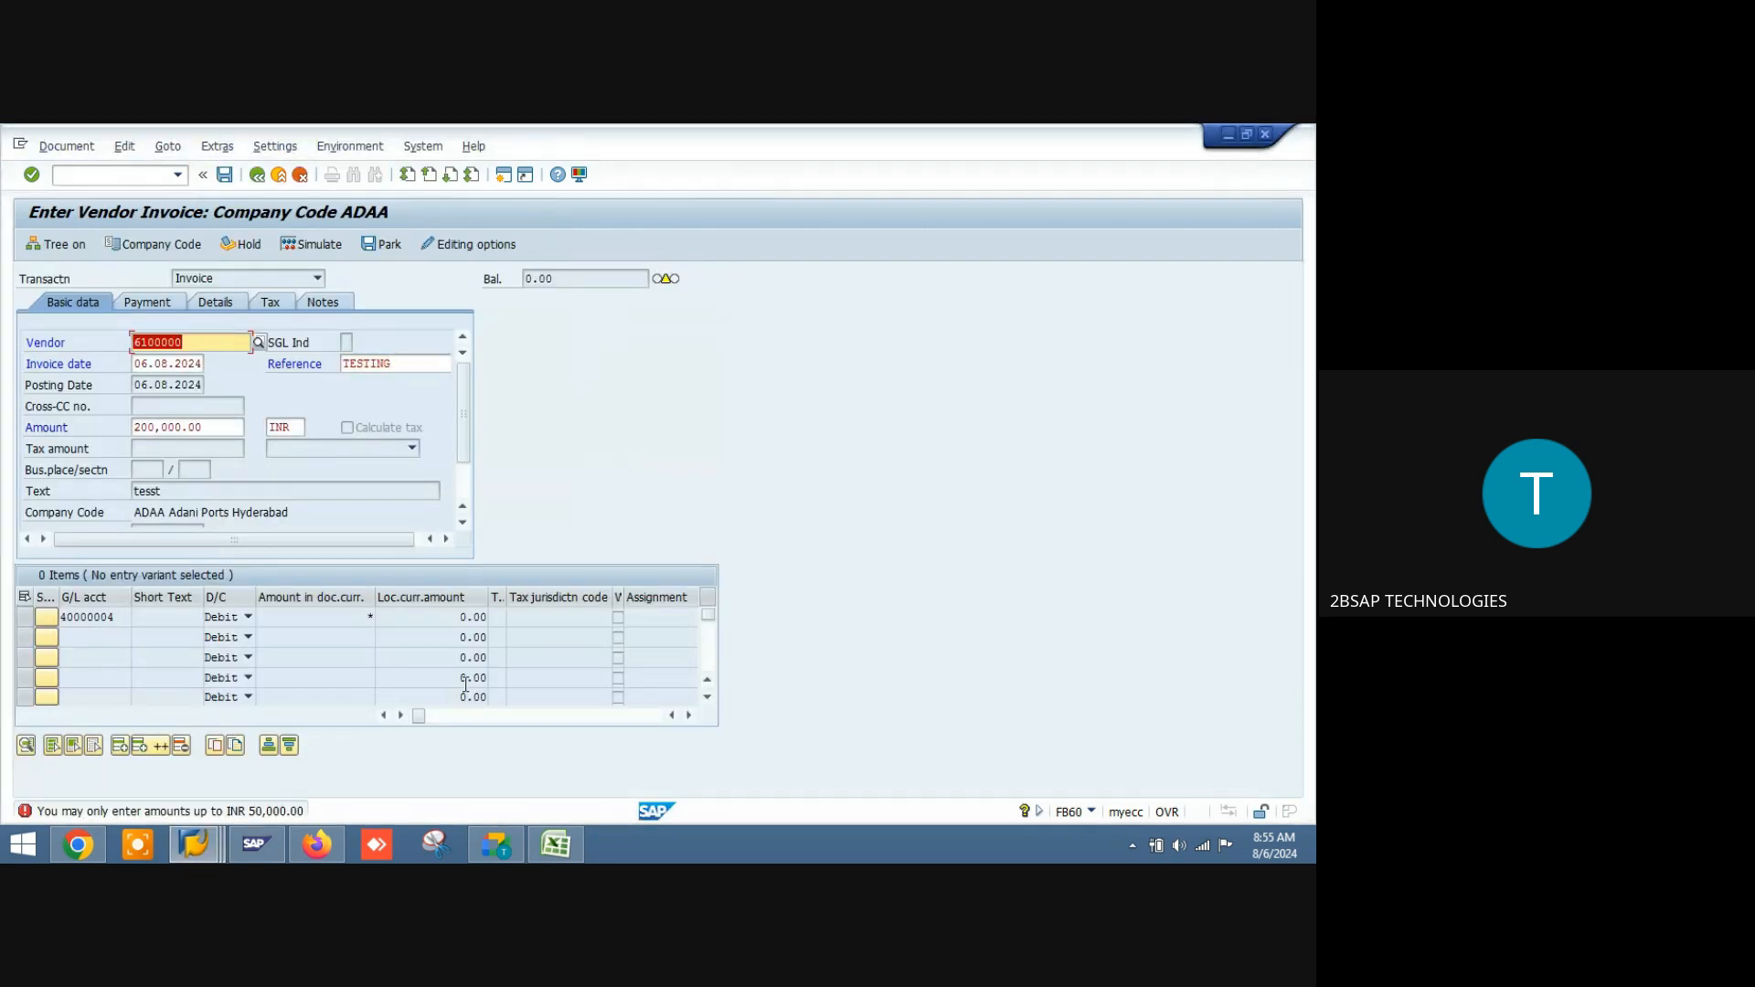
Step: Open the detailed explanation of the invoice's amount limit error, check the permitted amount and close it
double_click(163, 814)
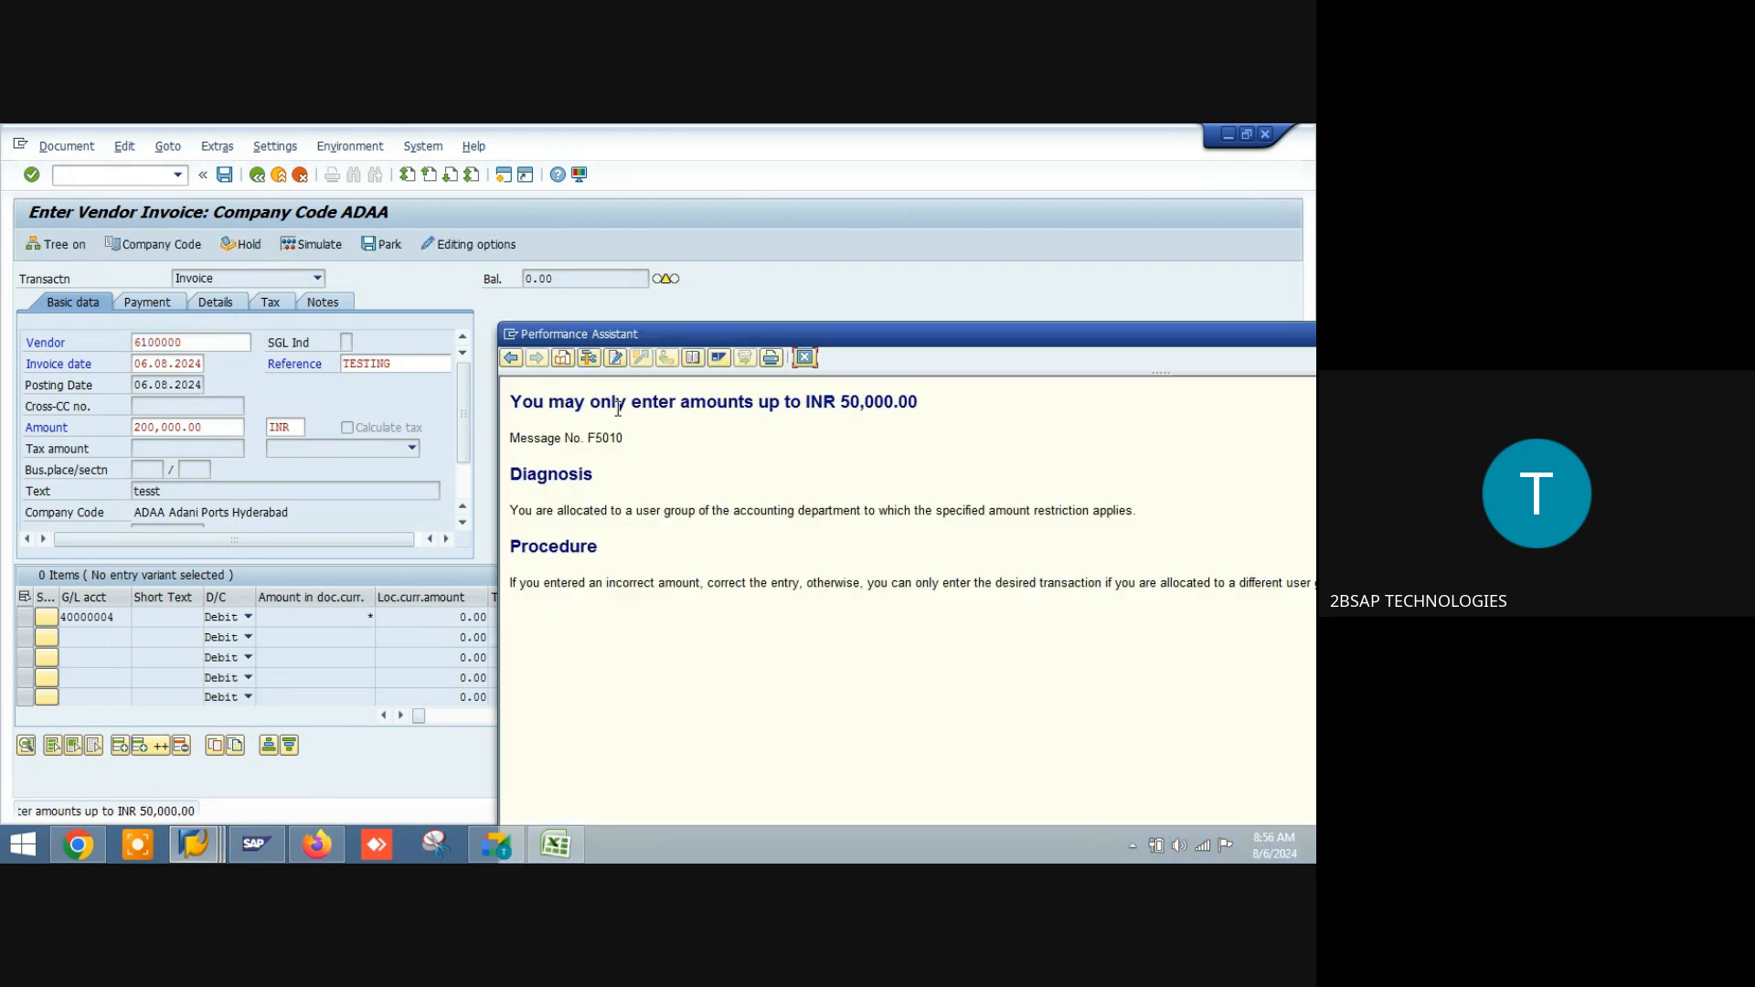
double_click(856, 402)
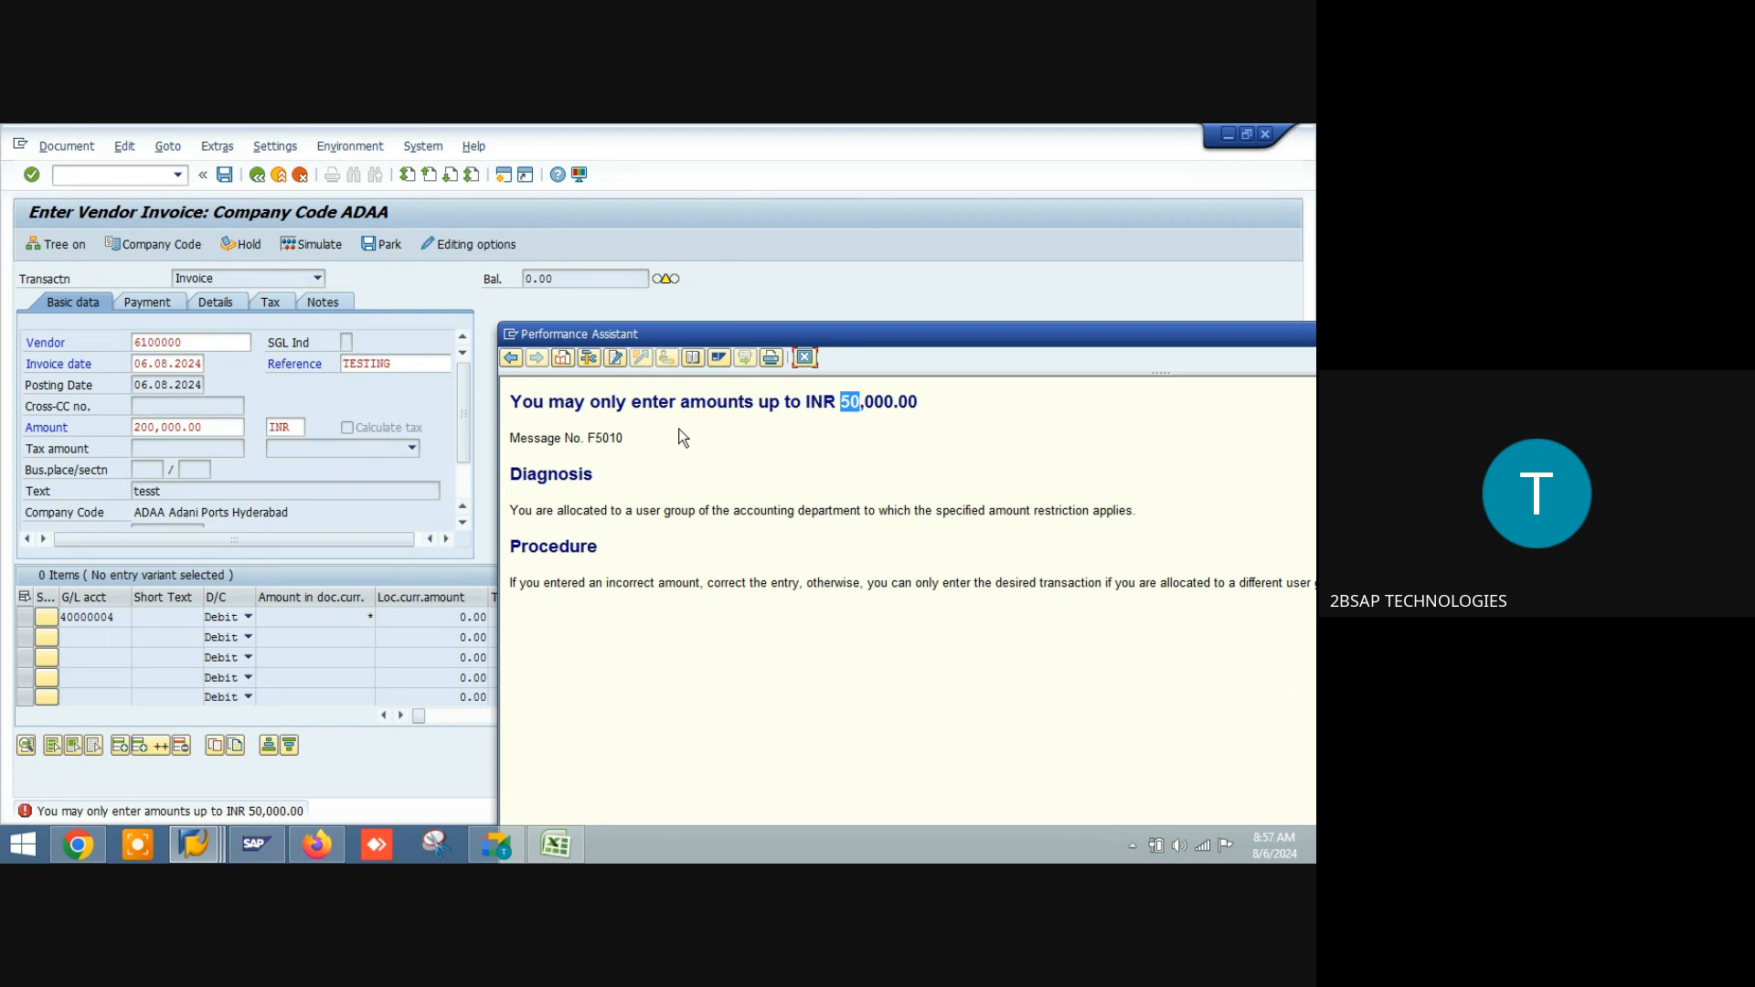
click(805, 359)
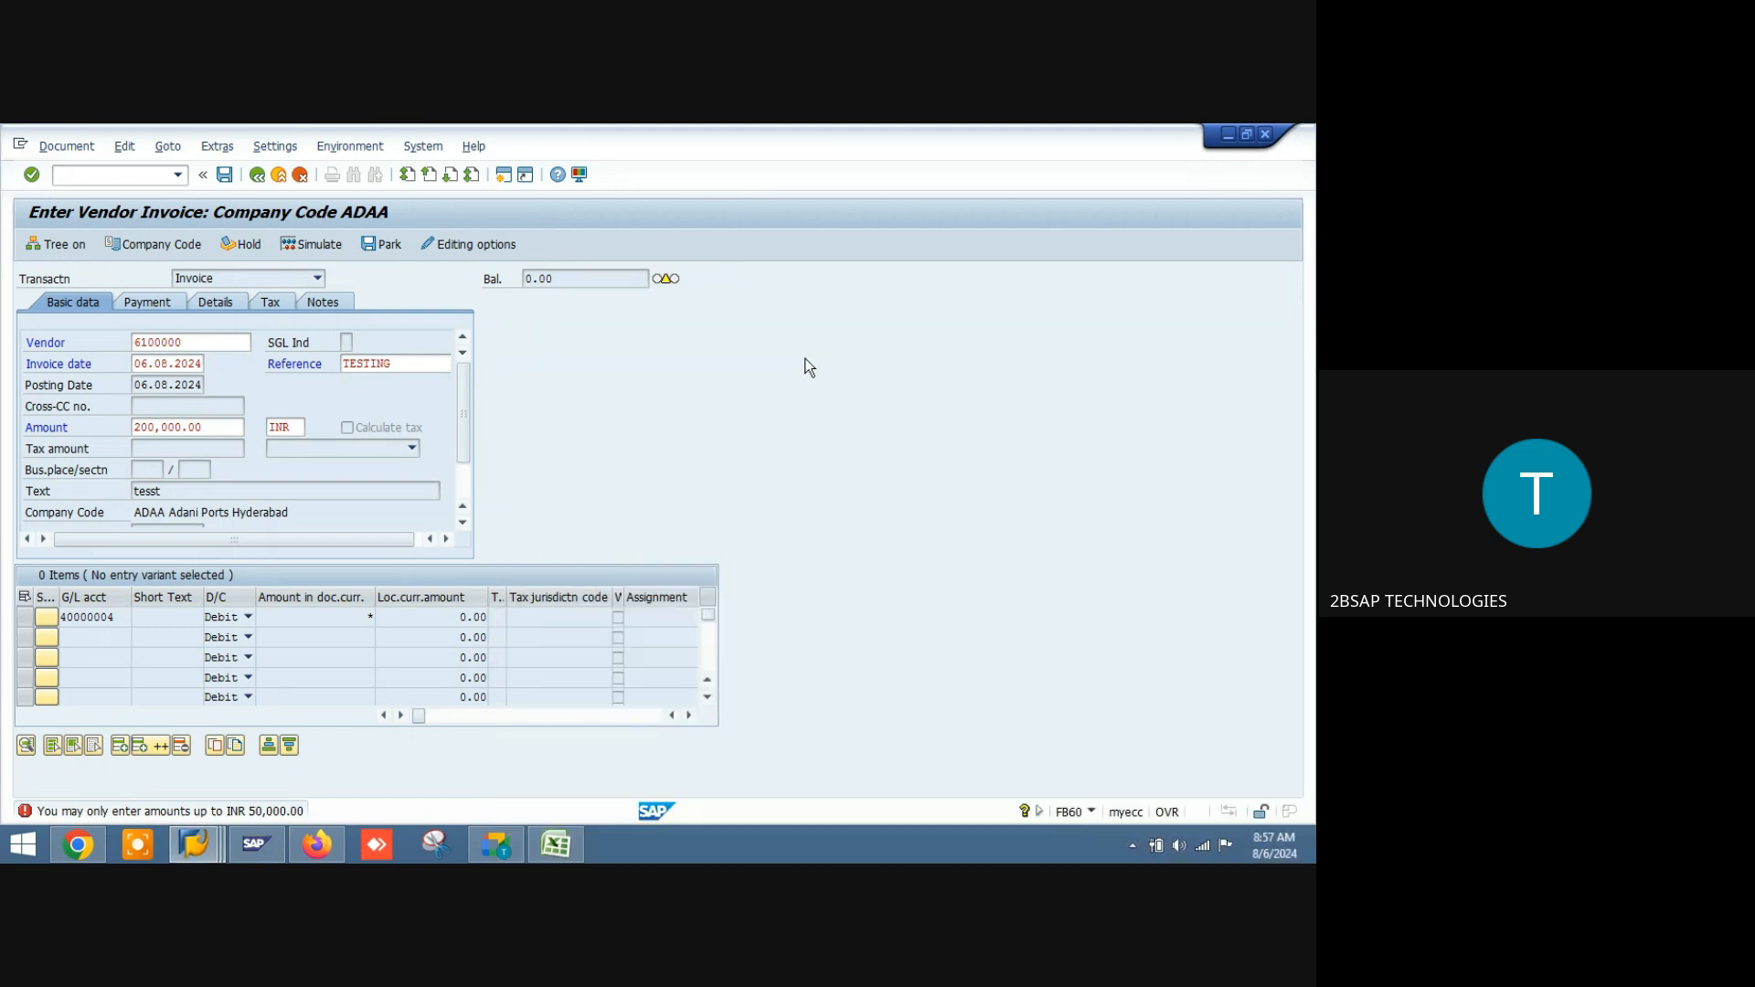
Step: Validate the invoice once more and reopen the detailed explanation of the amount limit error
click(305, 798)
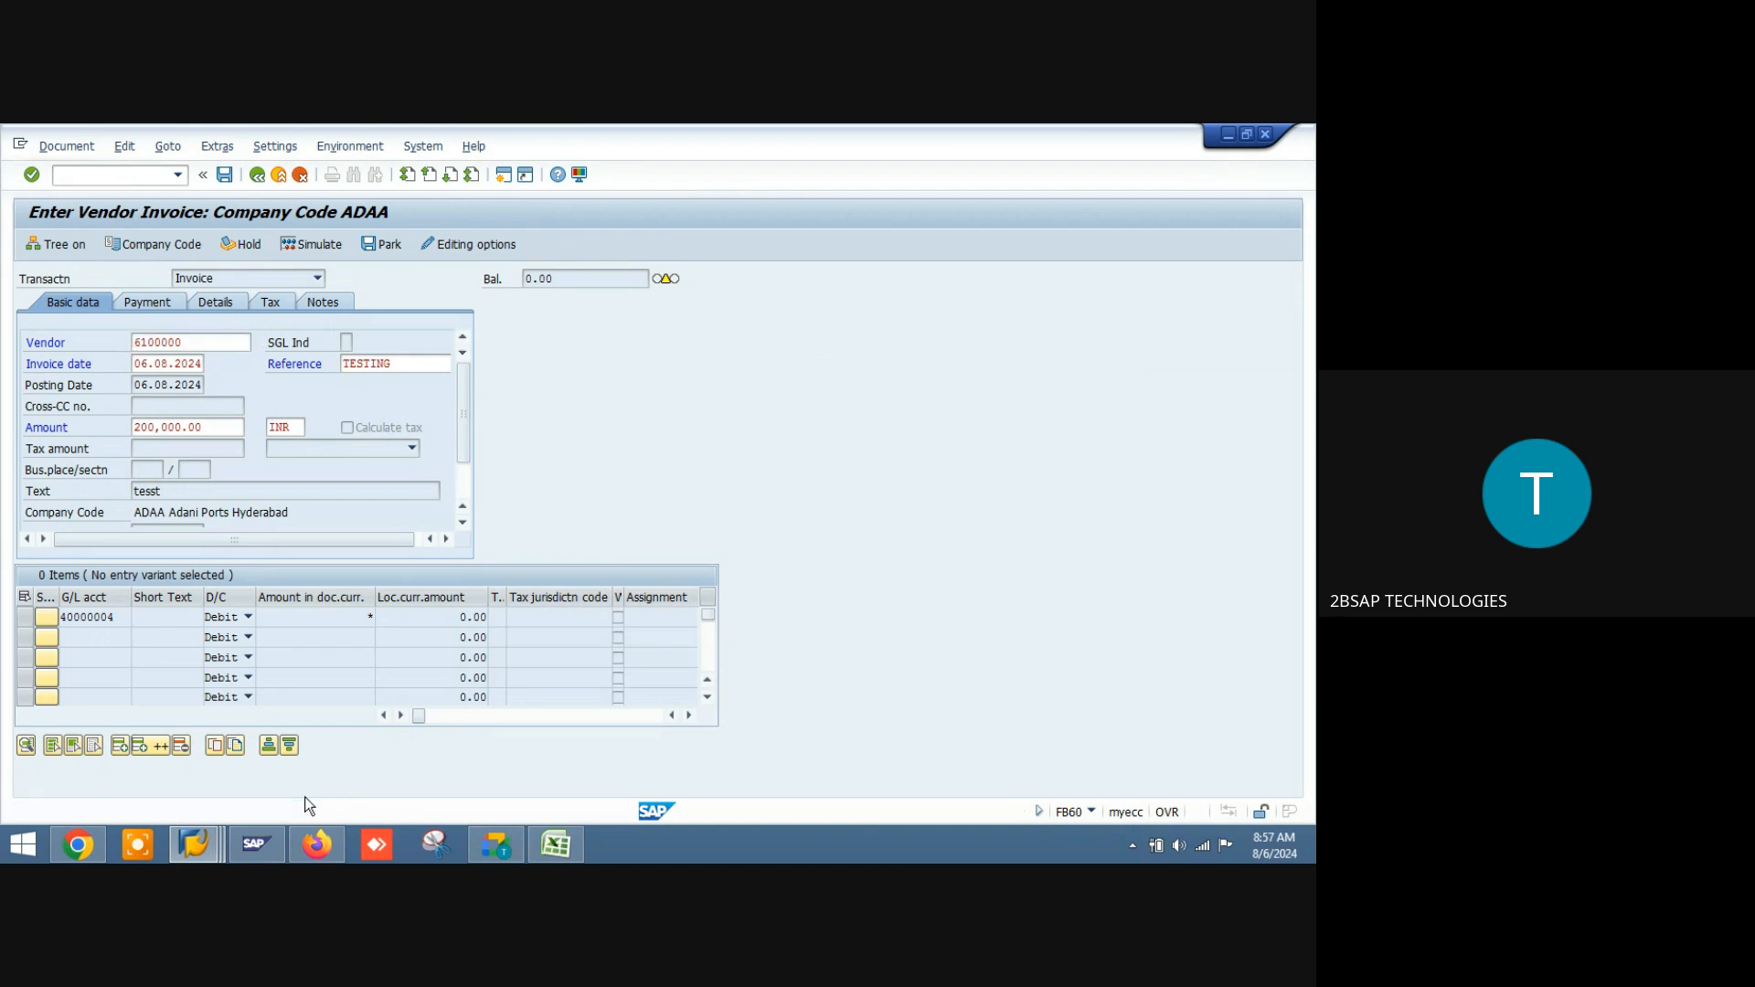
key(Return)
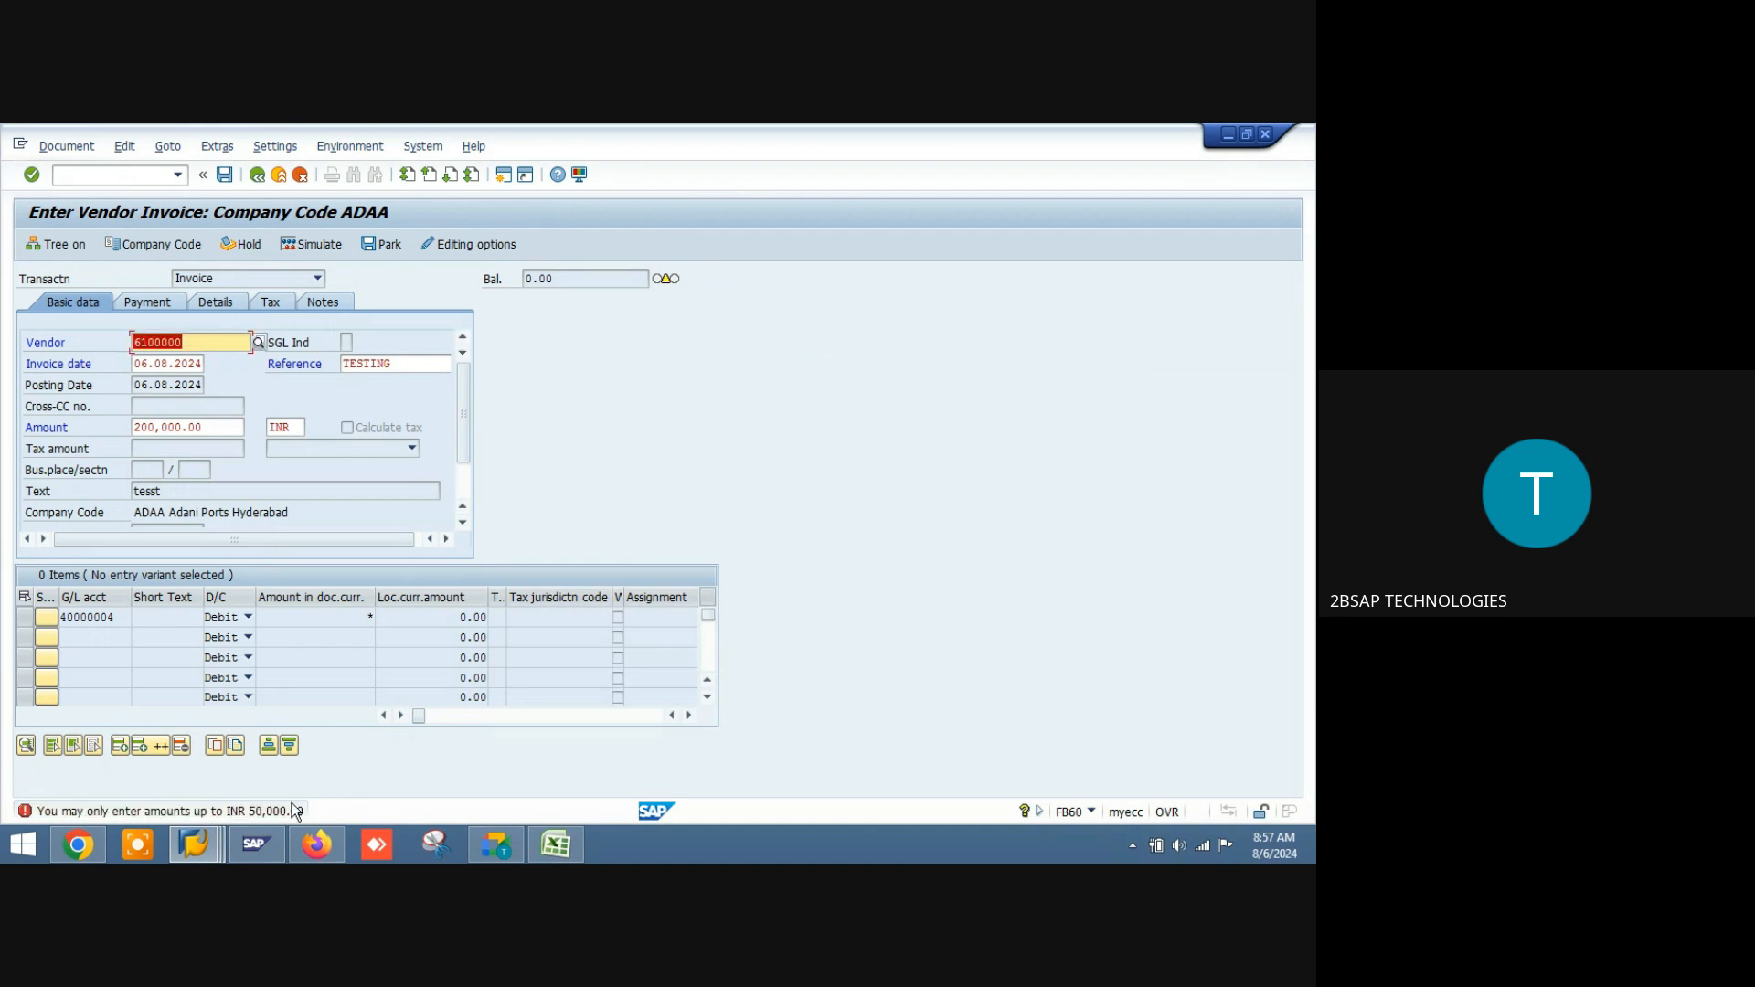
double_click(278, 809)
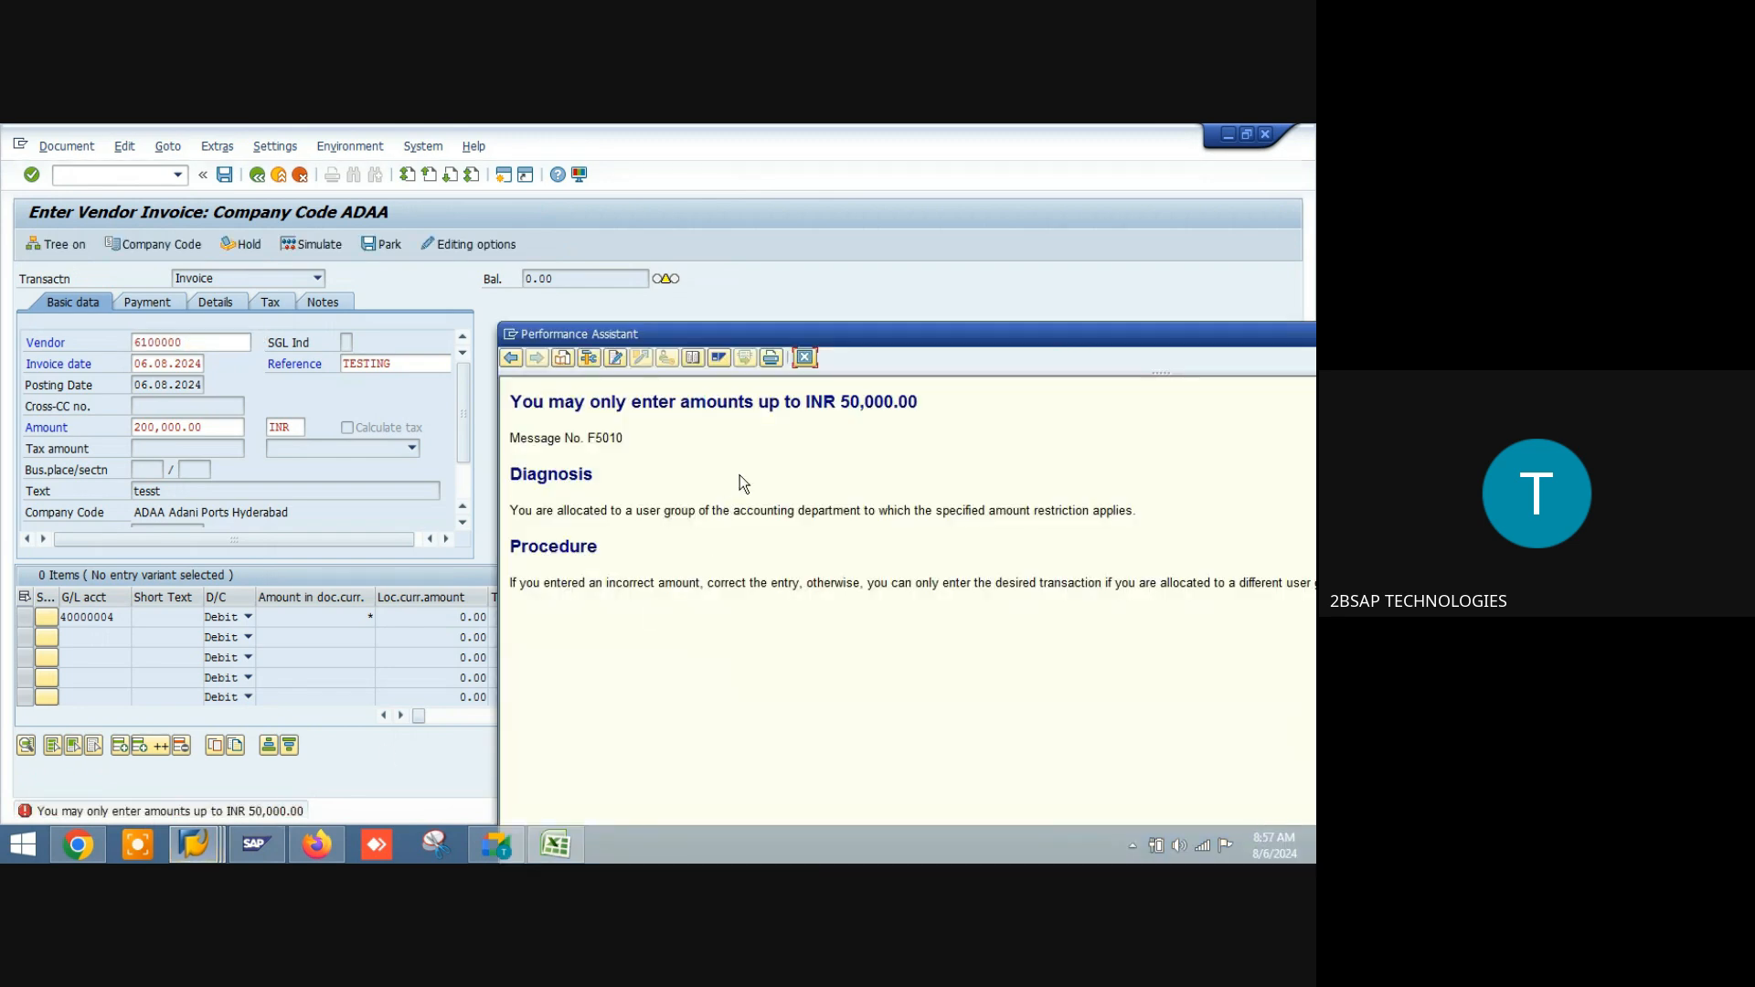
Step: Close the amount limit error explanation and open transaction OBA4 for the FI tolerance groups for users
click(804, 357)
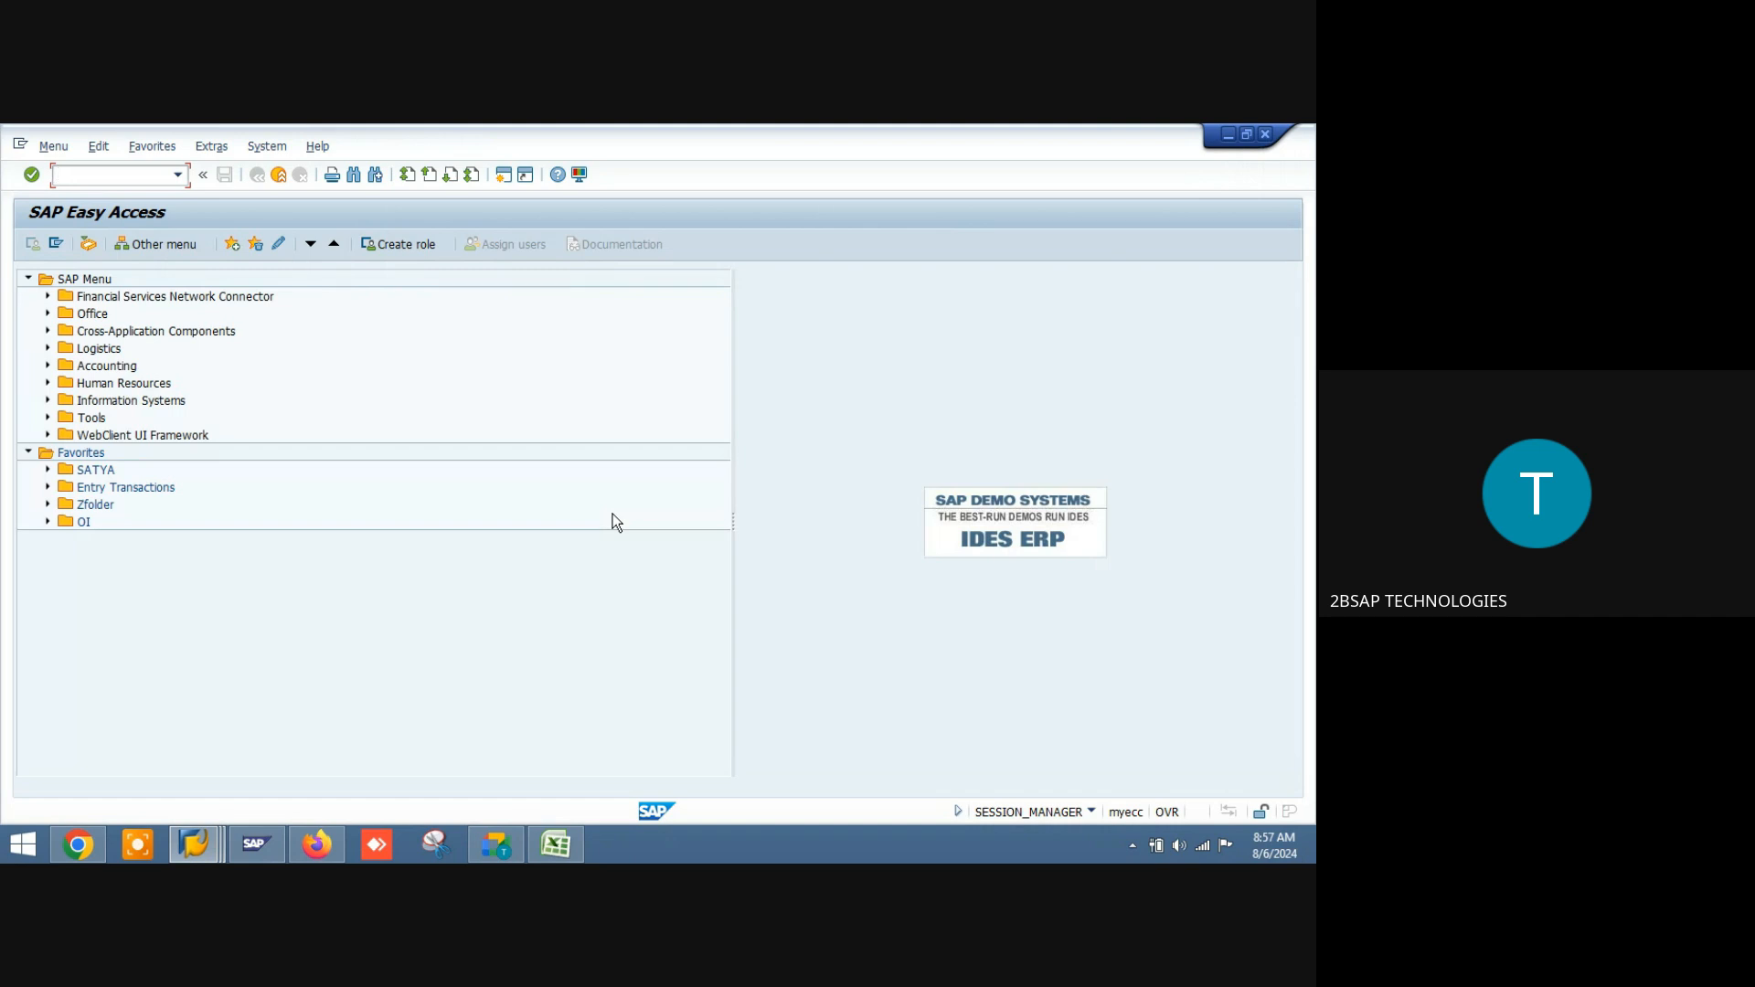
text(oba4)
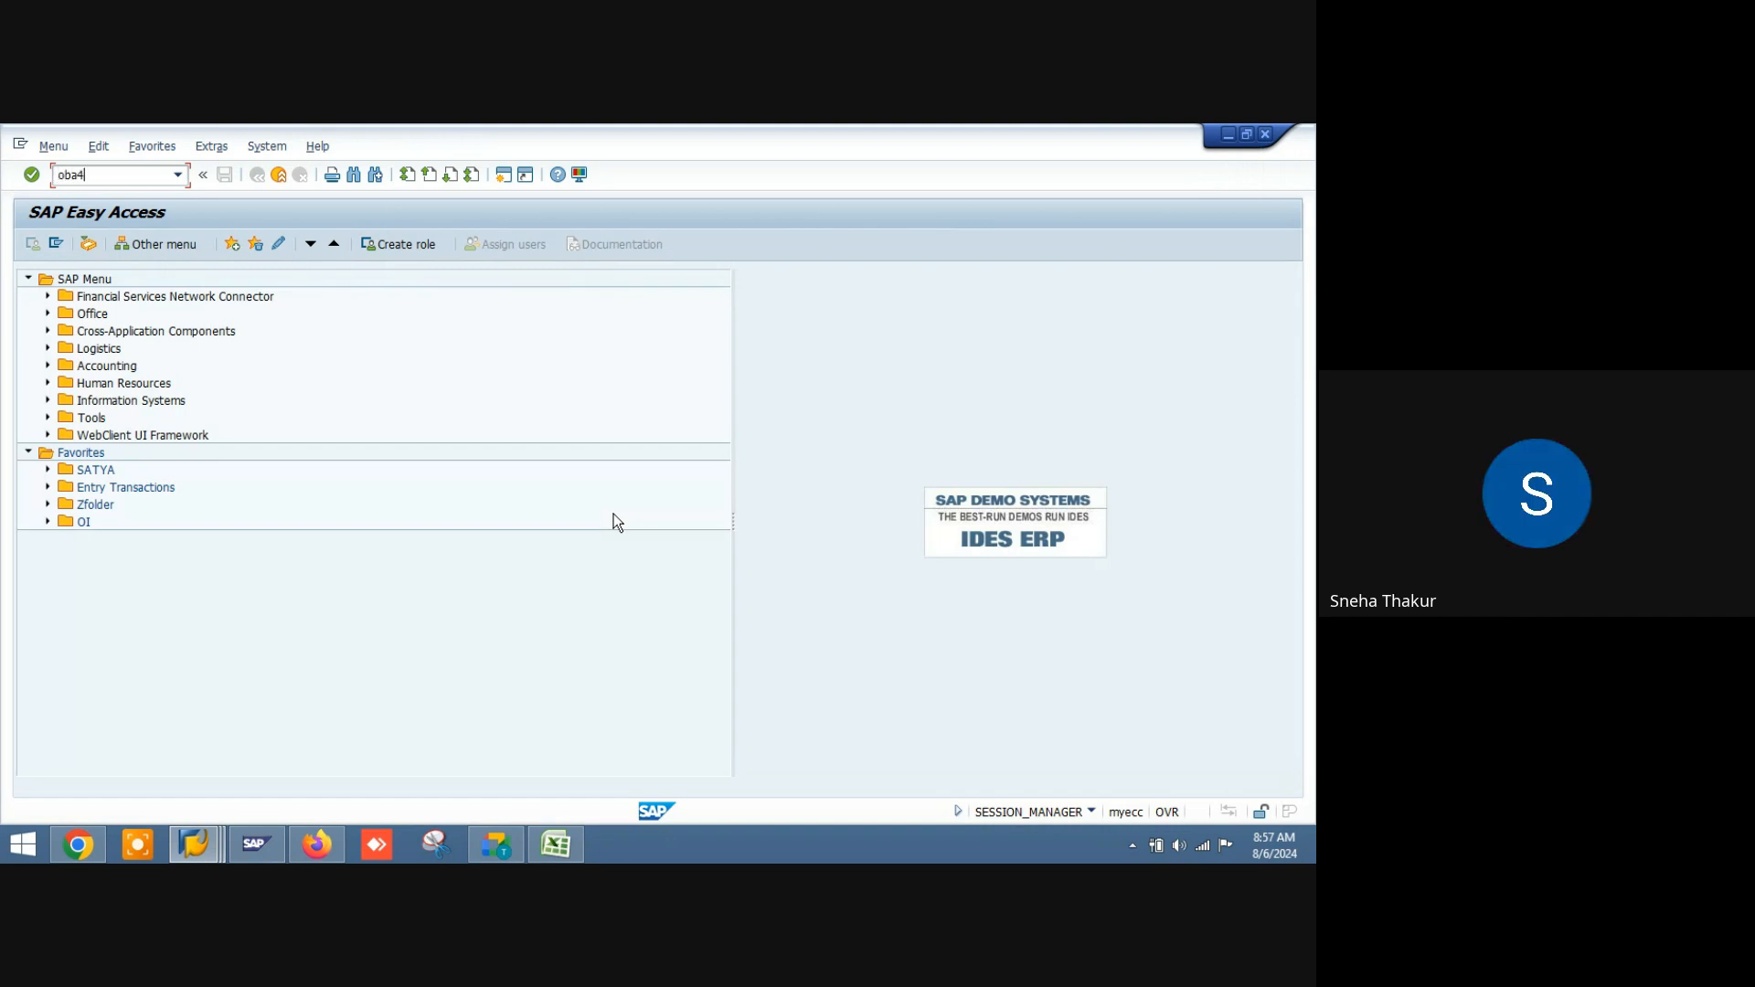
key(Return)
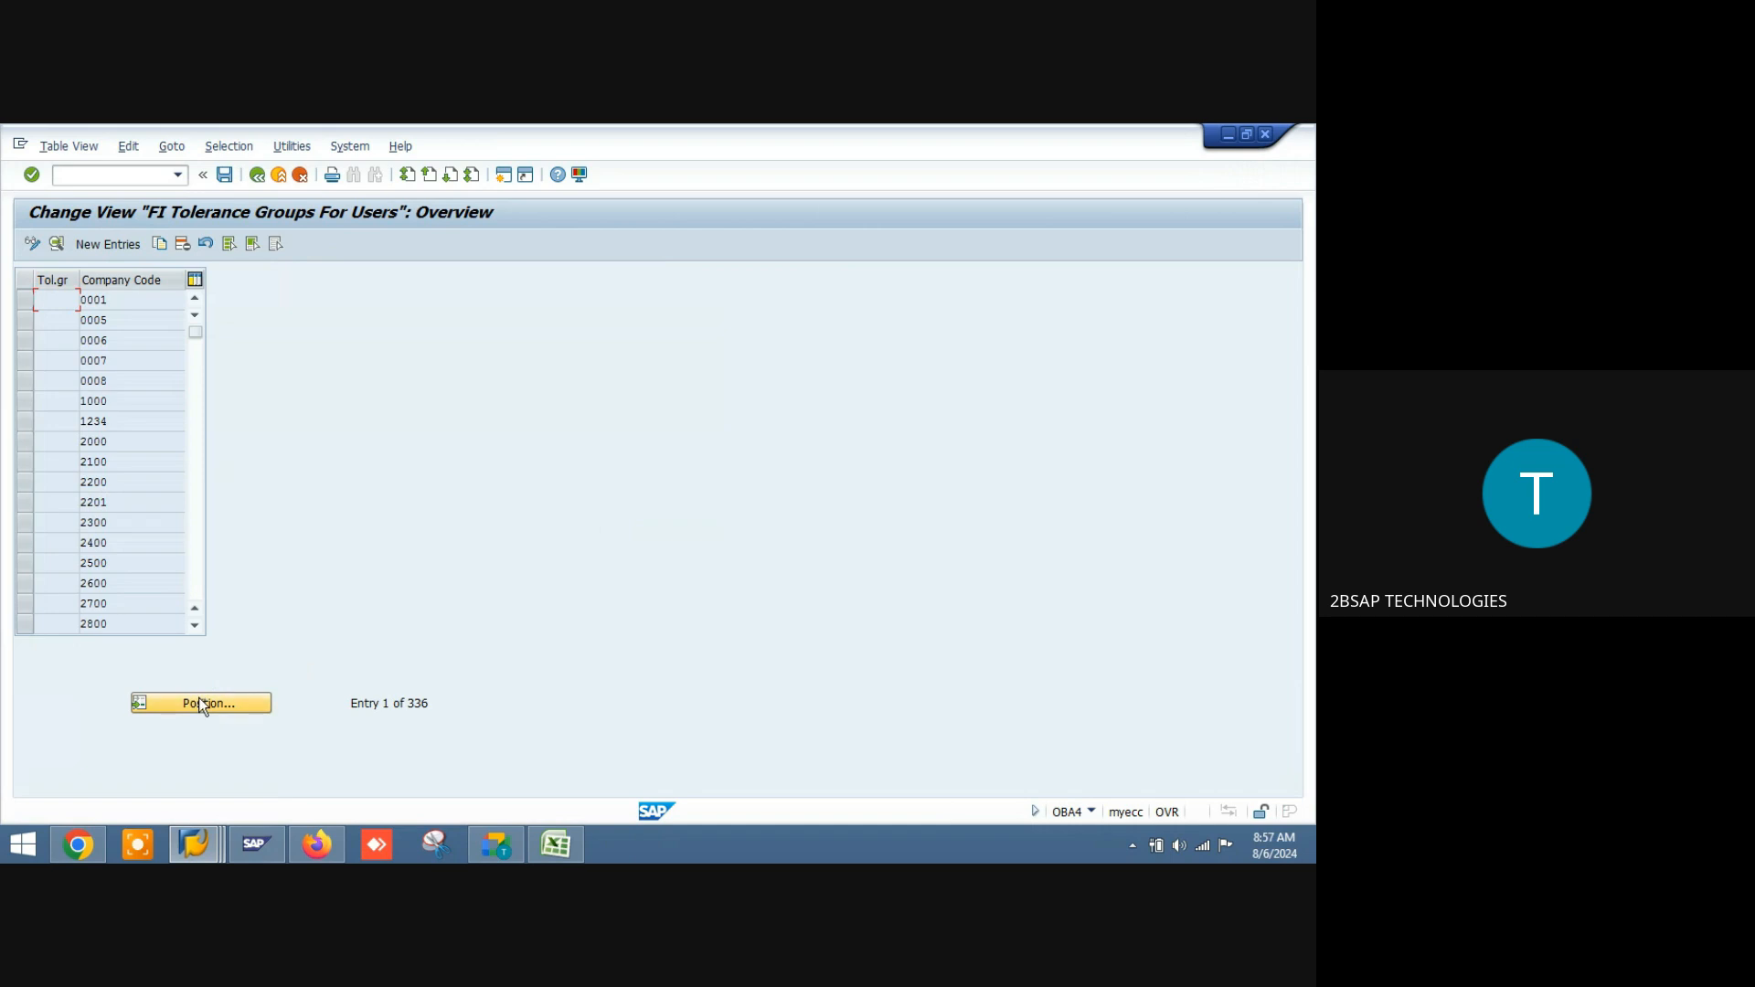
Step: Locate company code ADAA among the FI tolerance groups for users and open its details
click(202, 704)
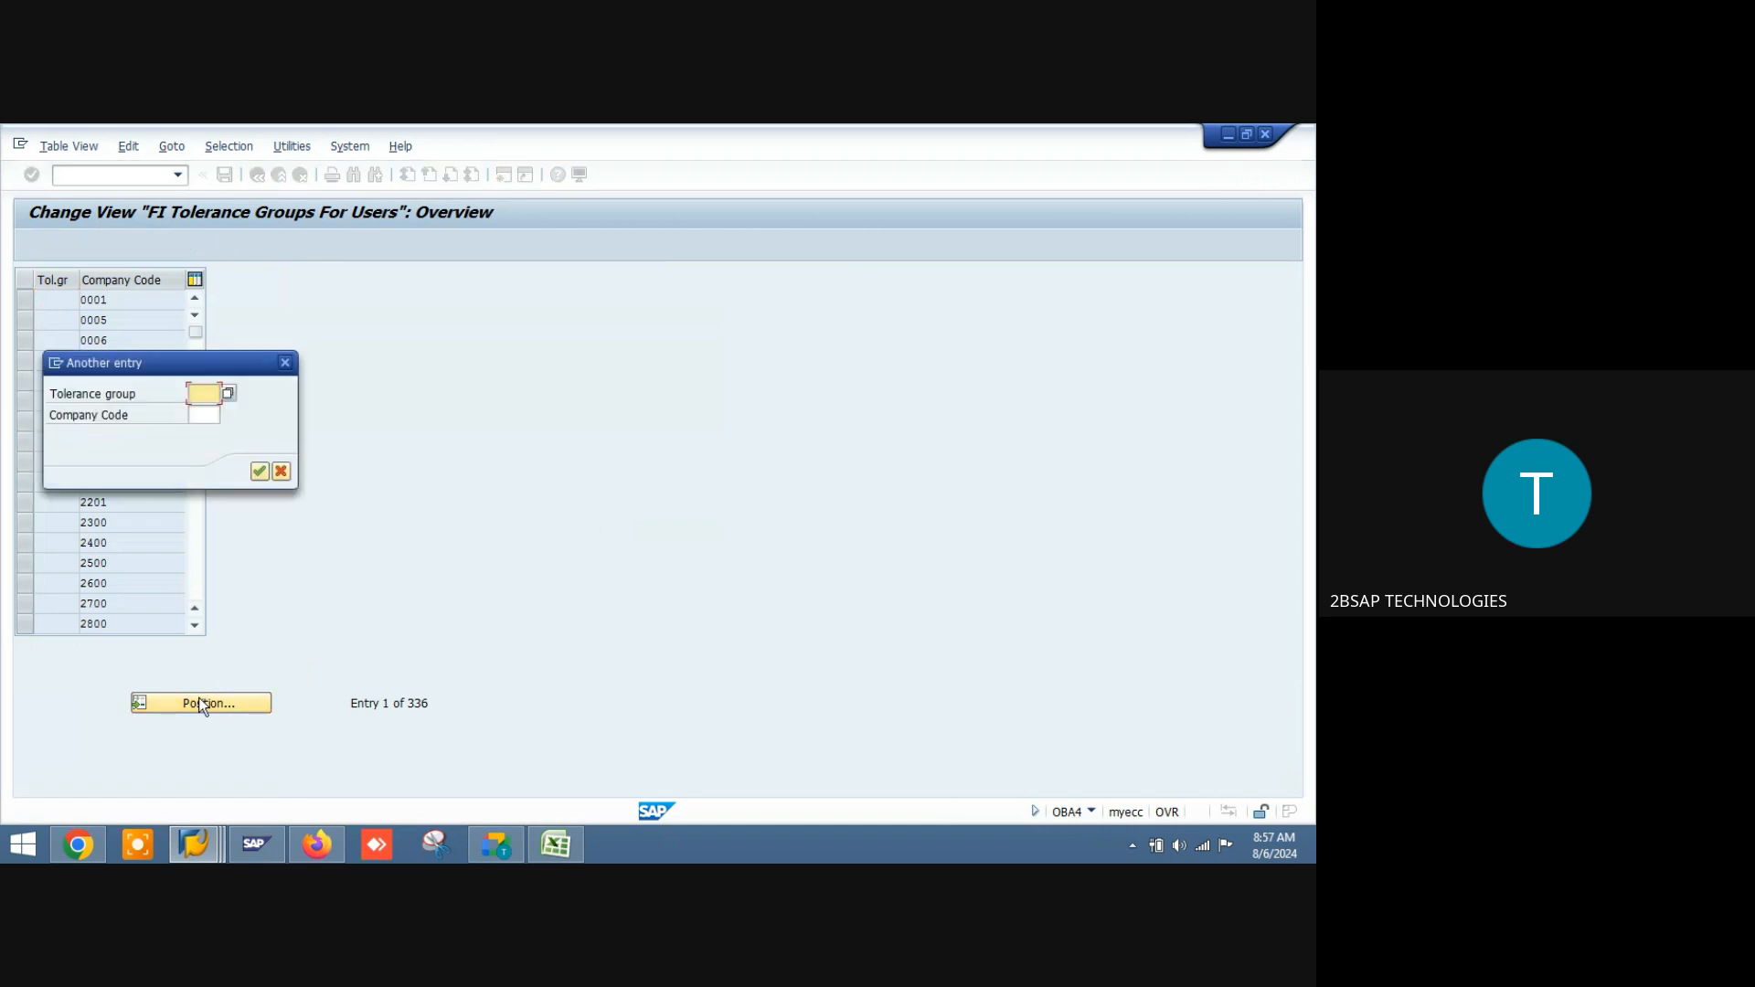
key(Tab)
text(44)
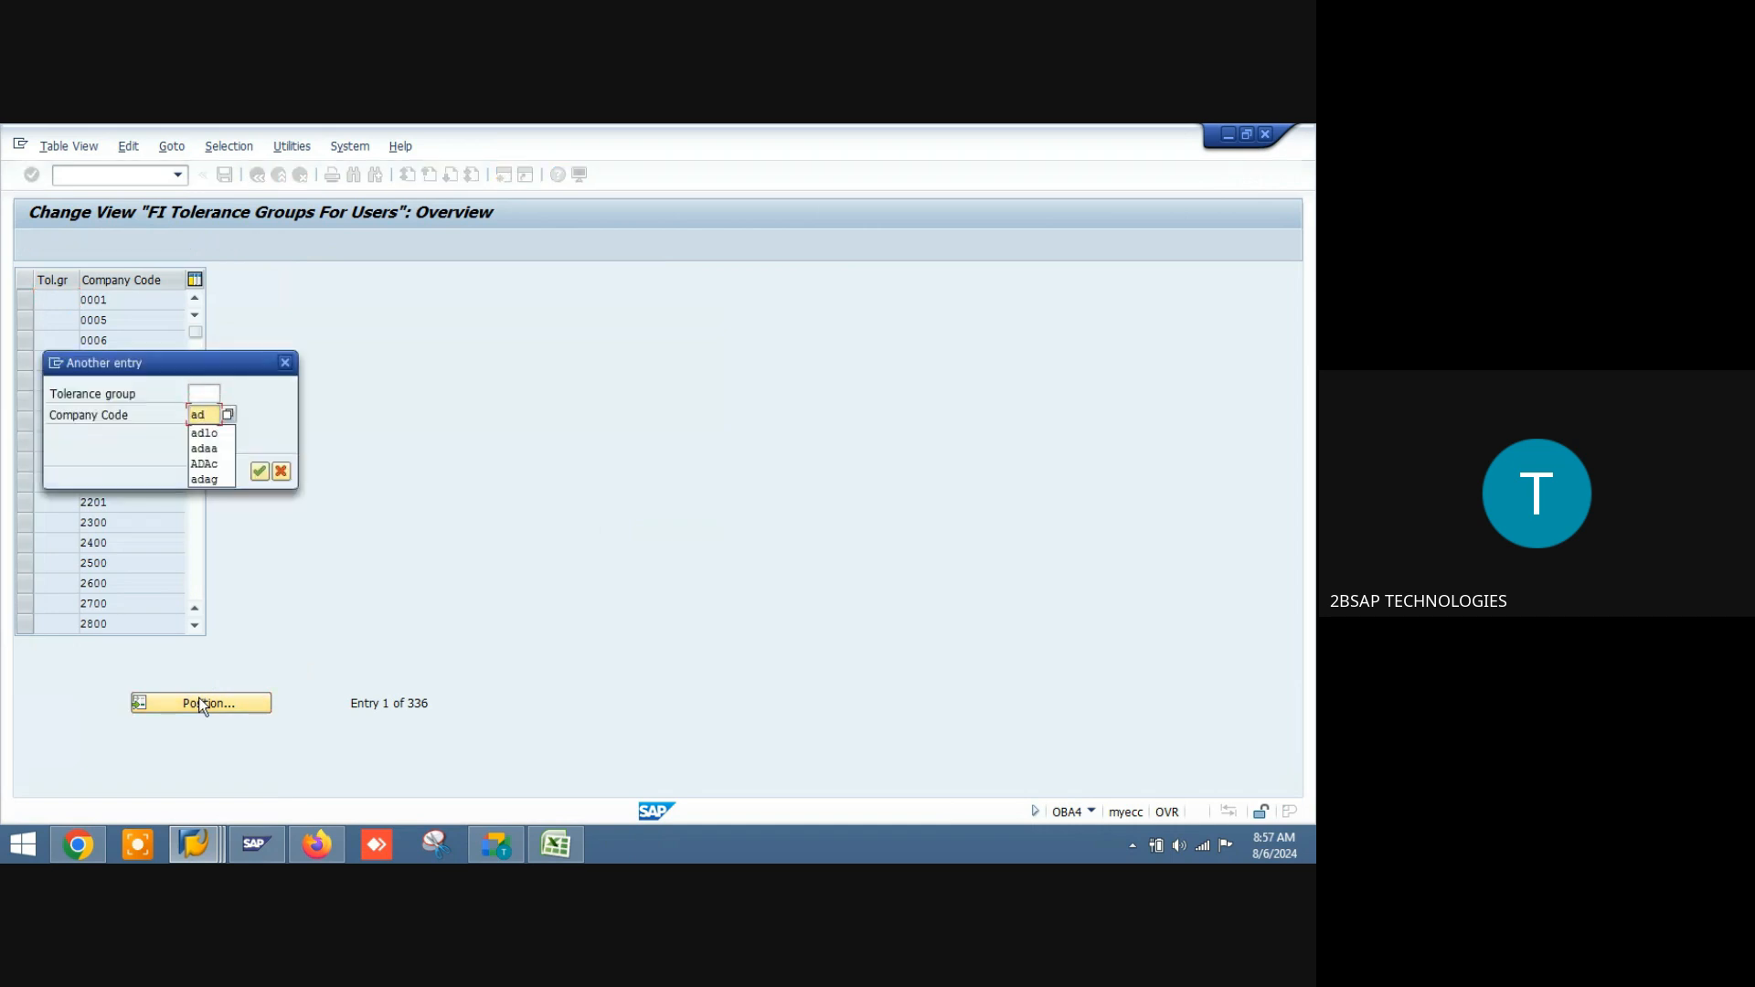
key(Return)
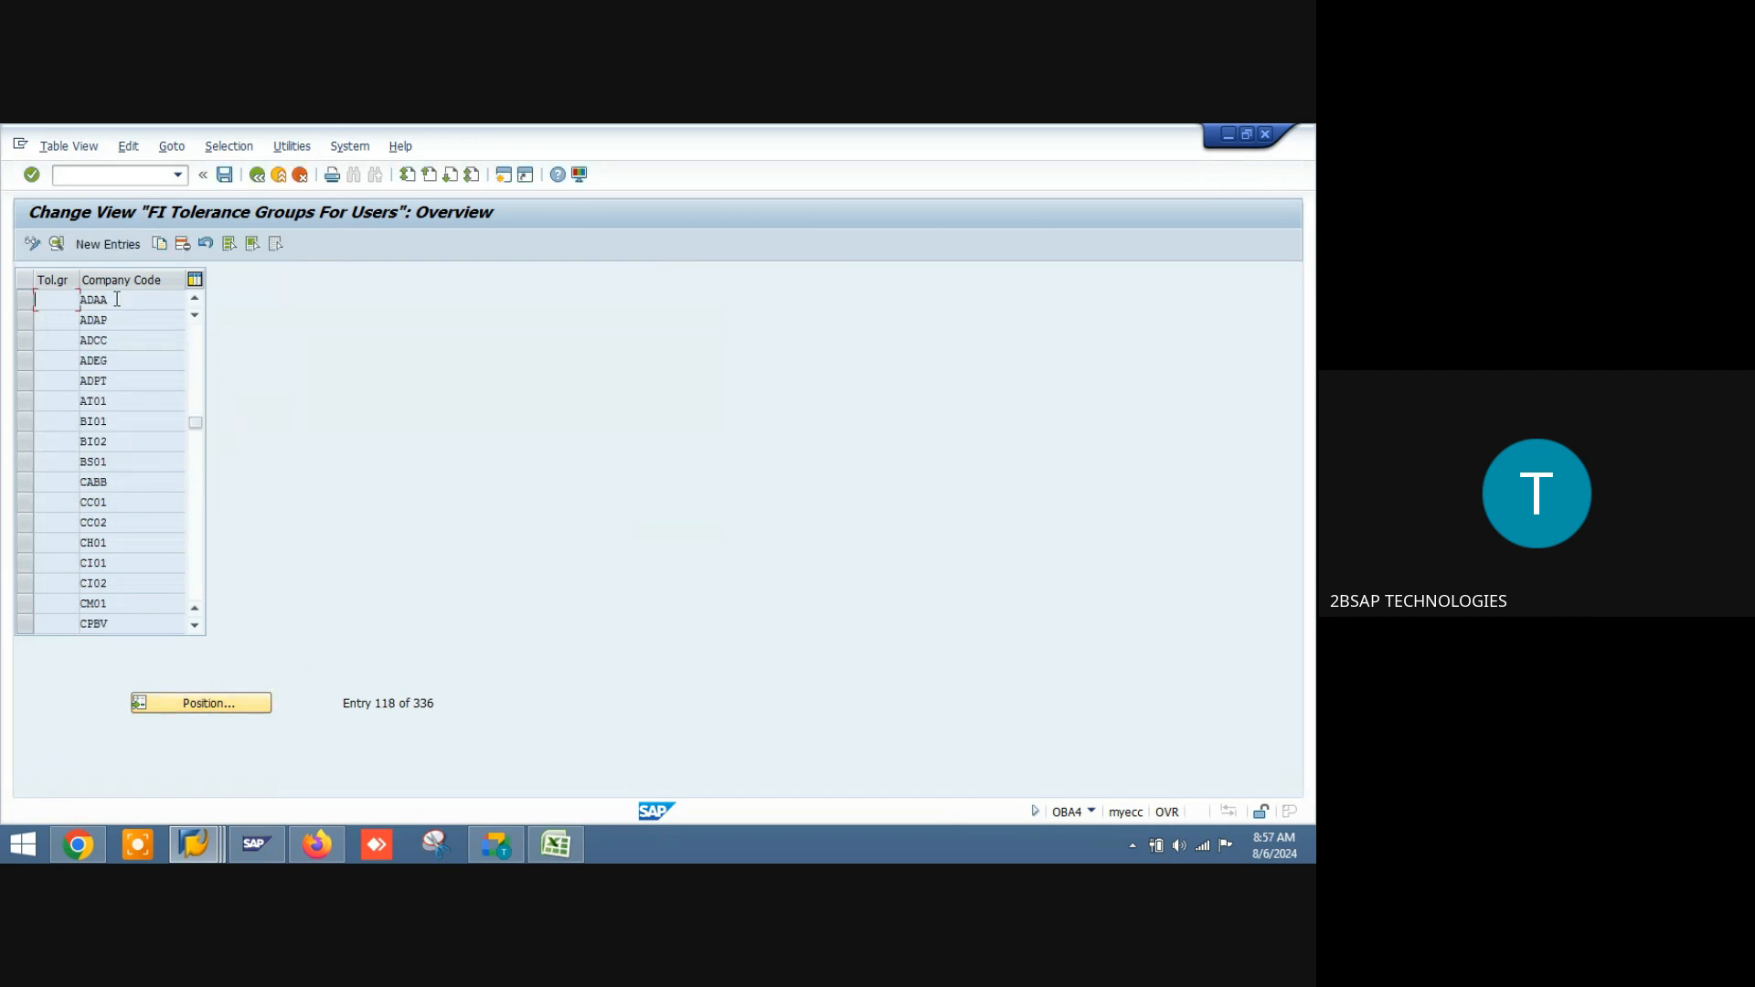
double_click(117, 298)
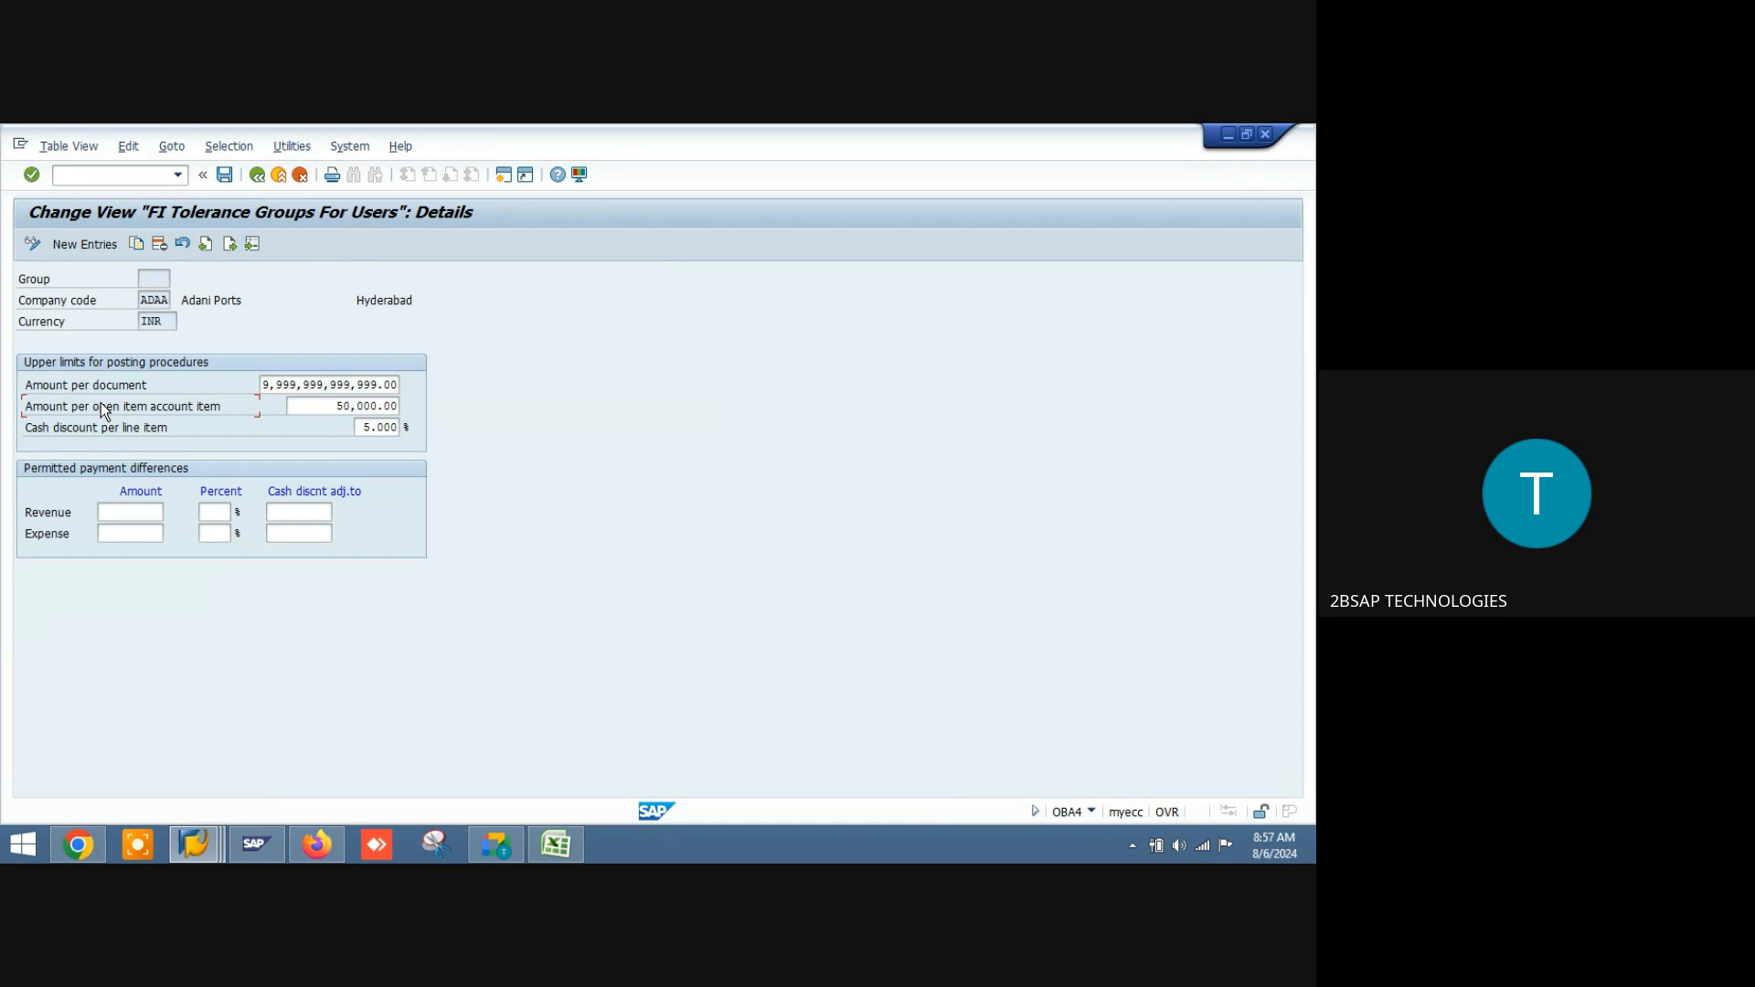
Step: Return to the tolerance groups overview and check the current transaction code in the system information
click(257, 174)
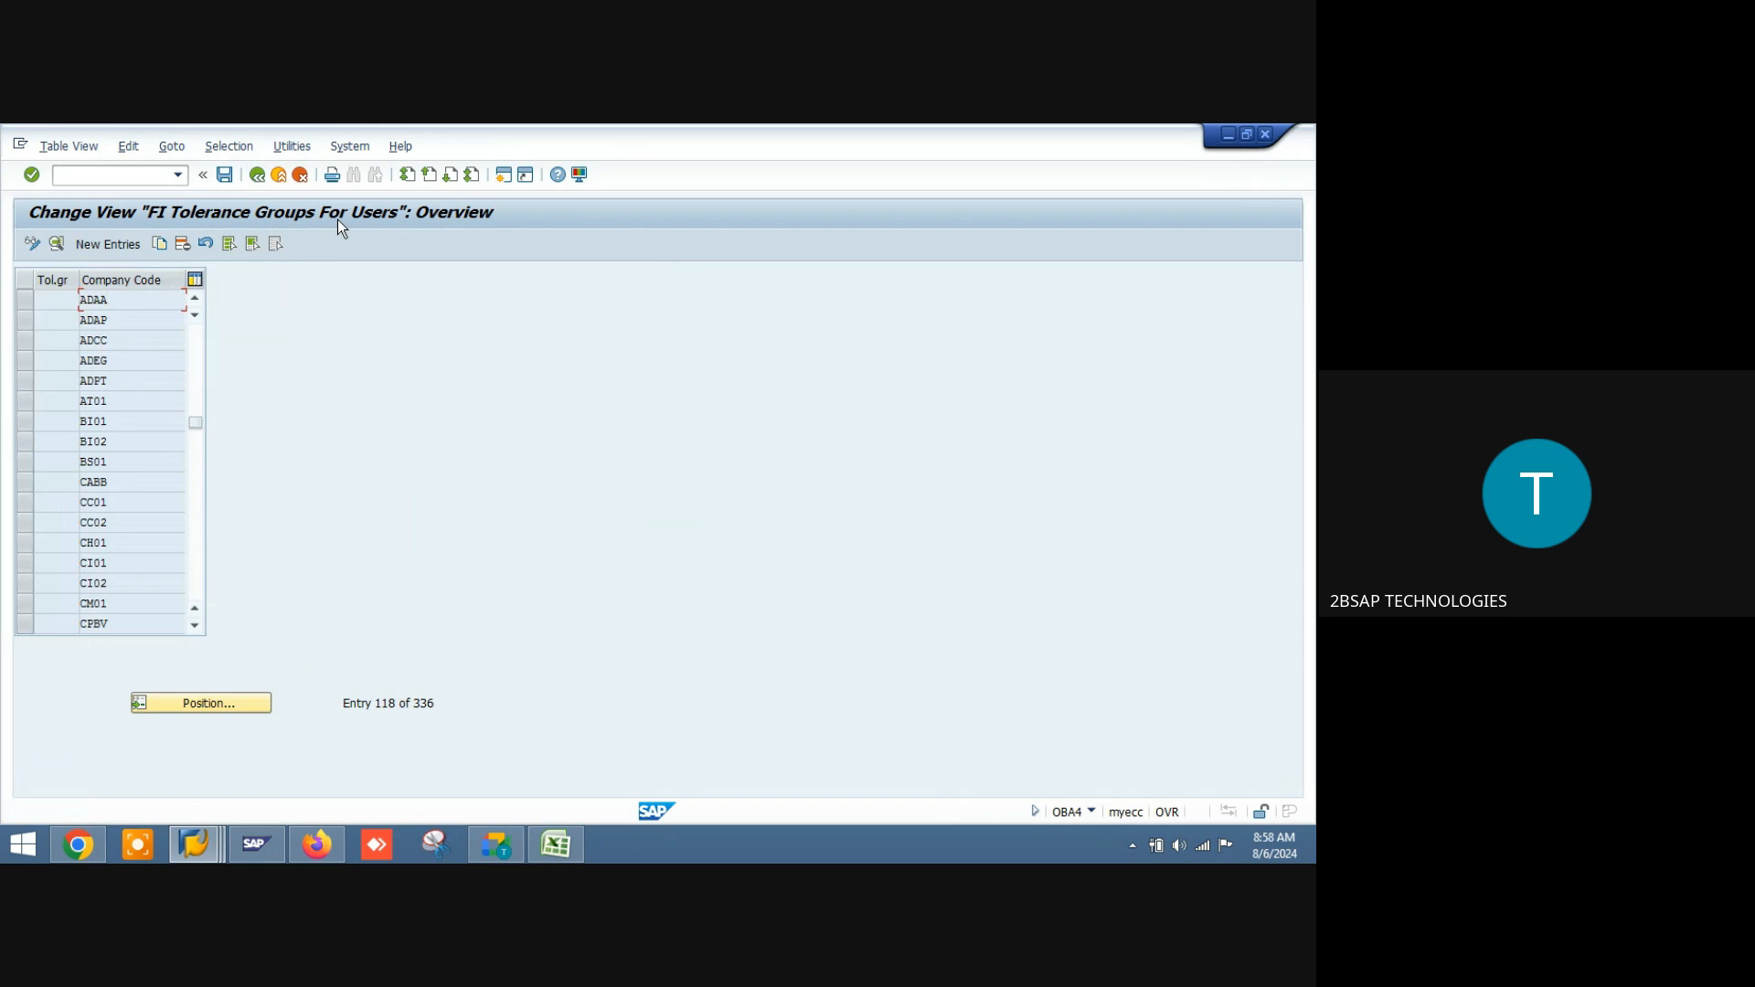
click(1091, 811)
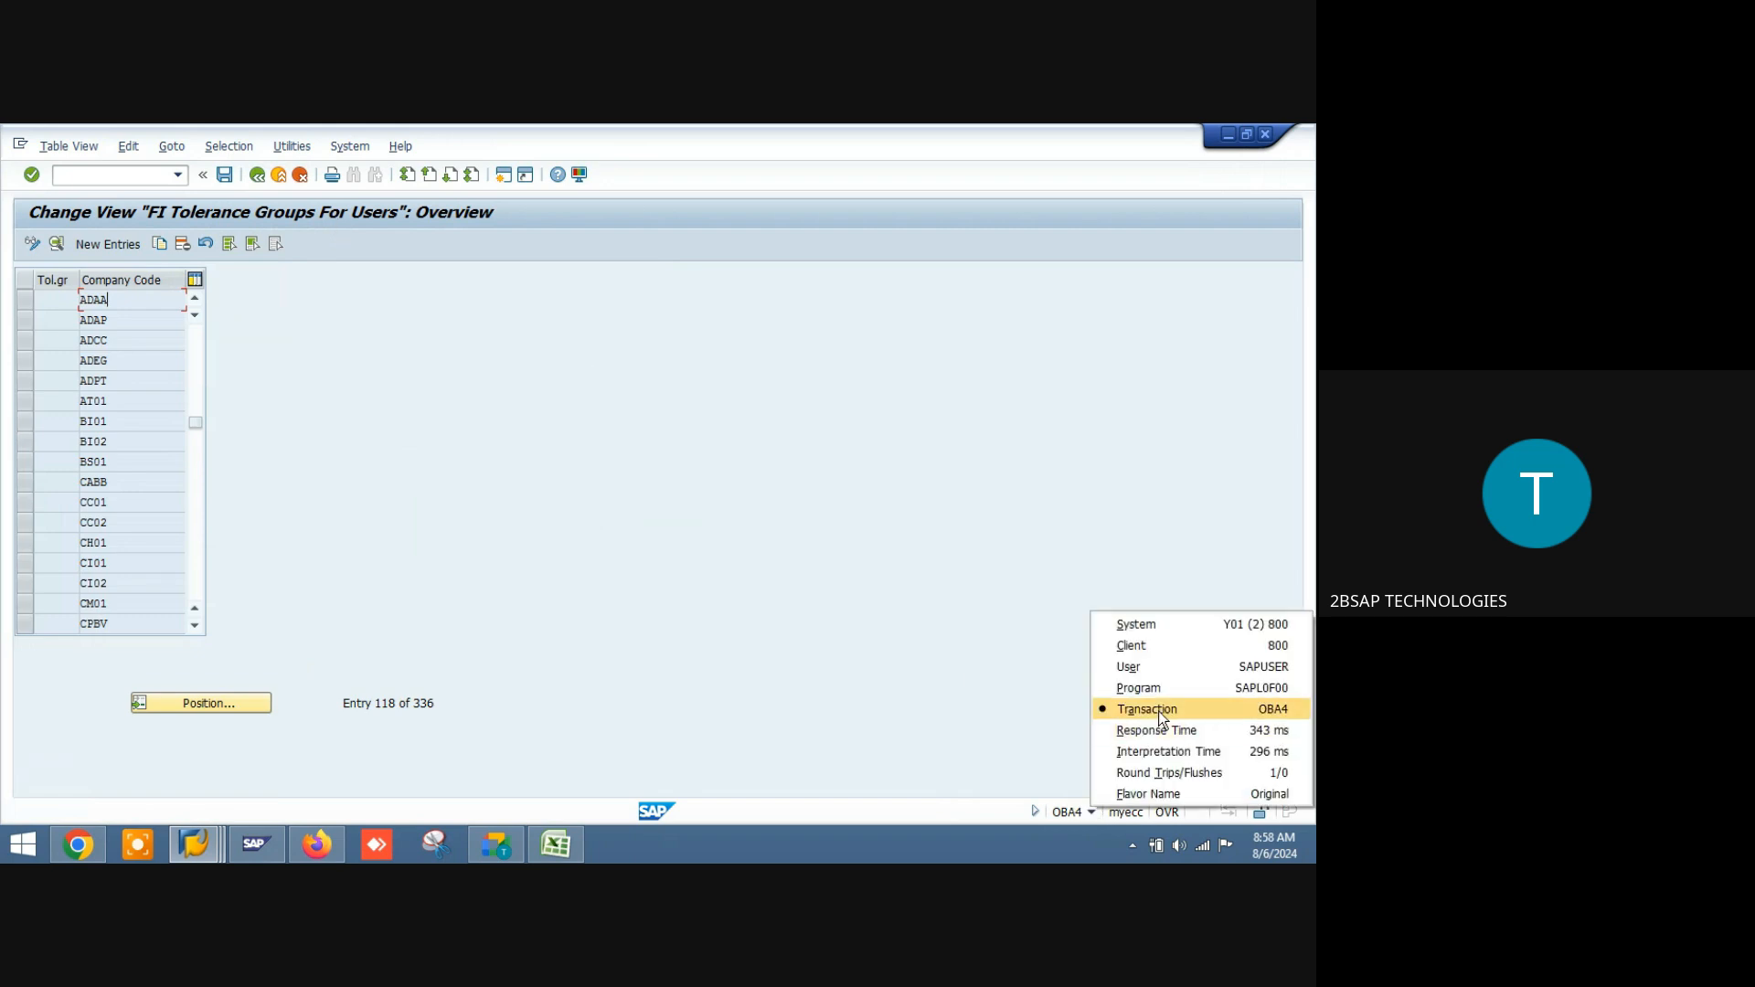
click(1158, 711)
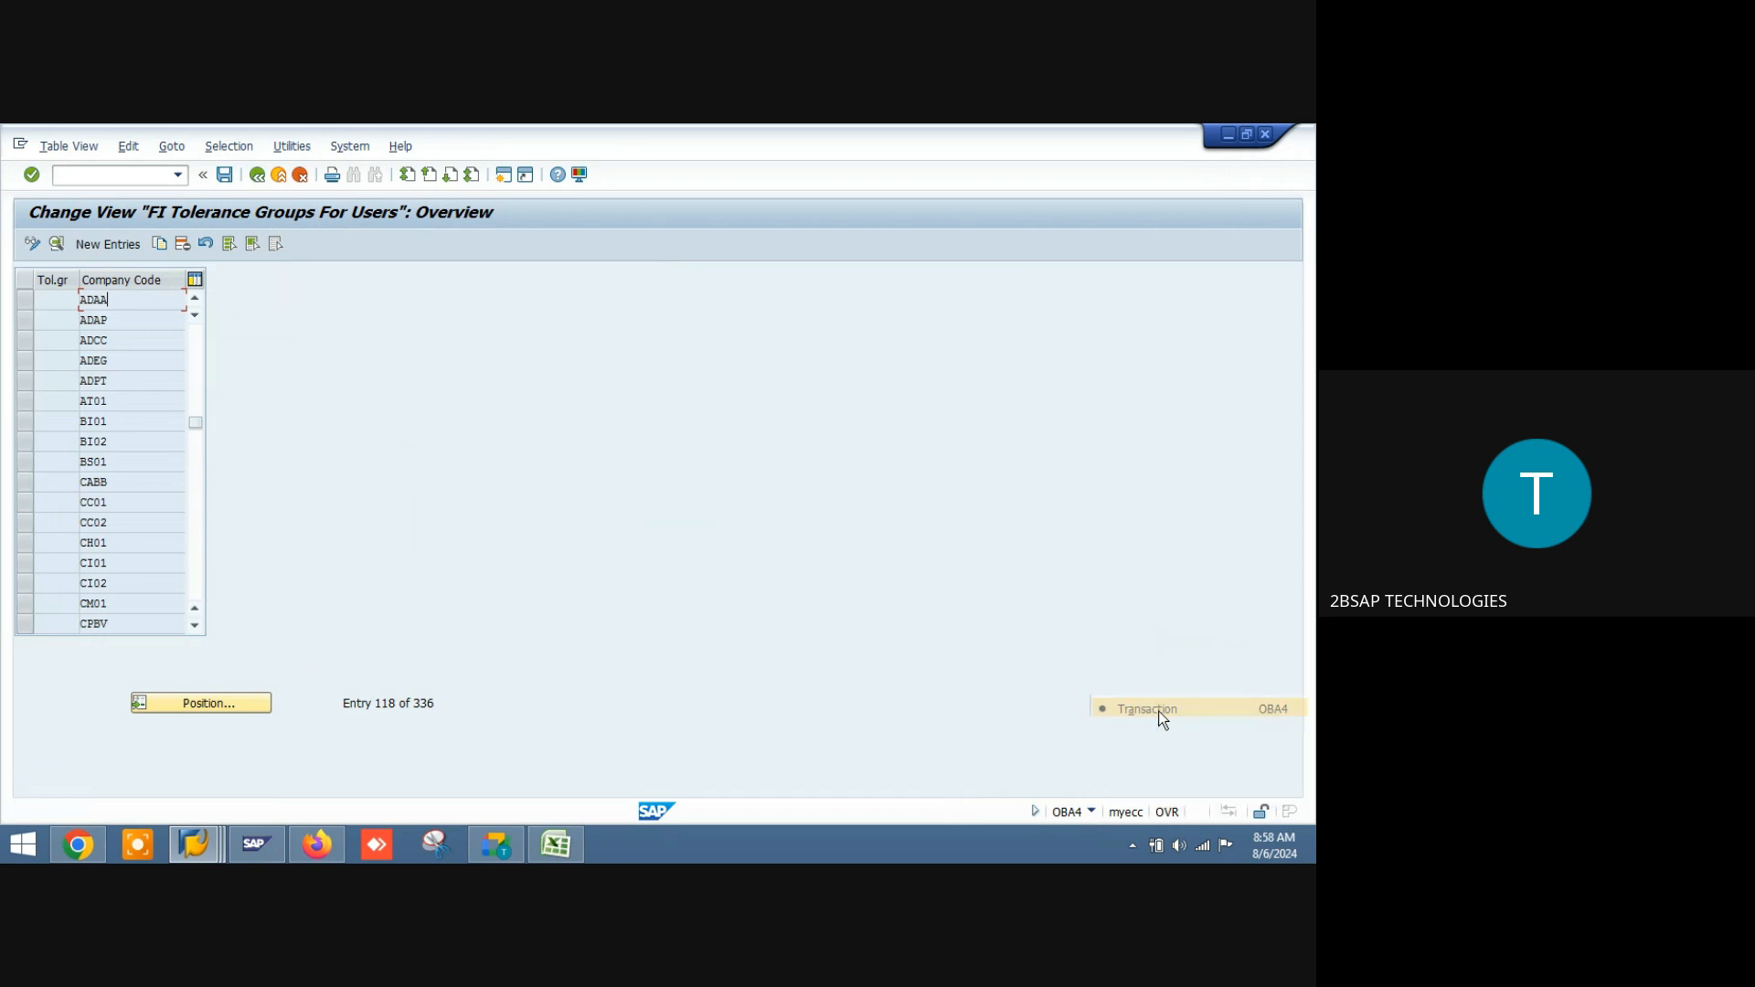
click(1098, 809)
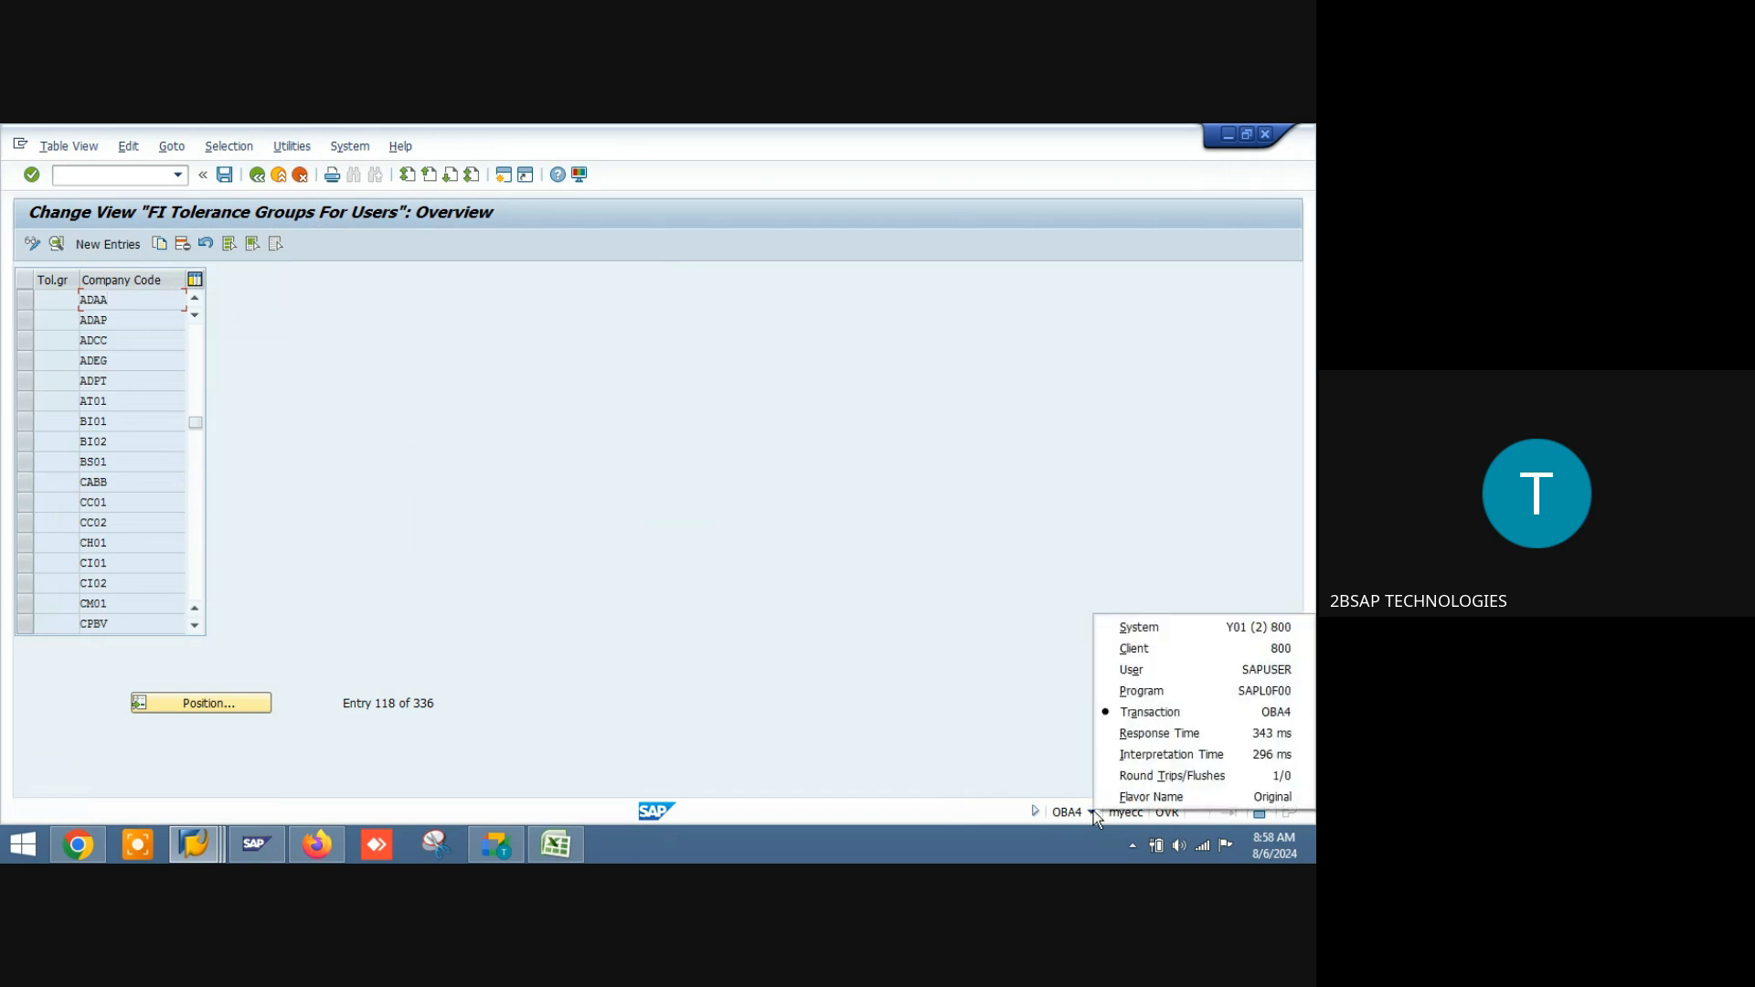
click(1155, 713)
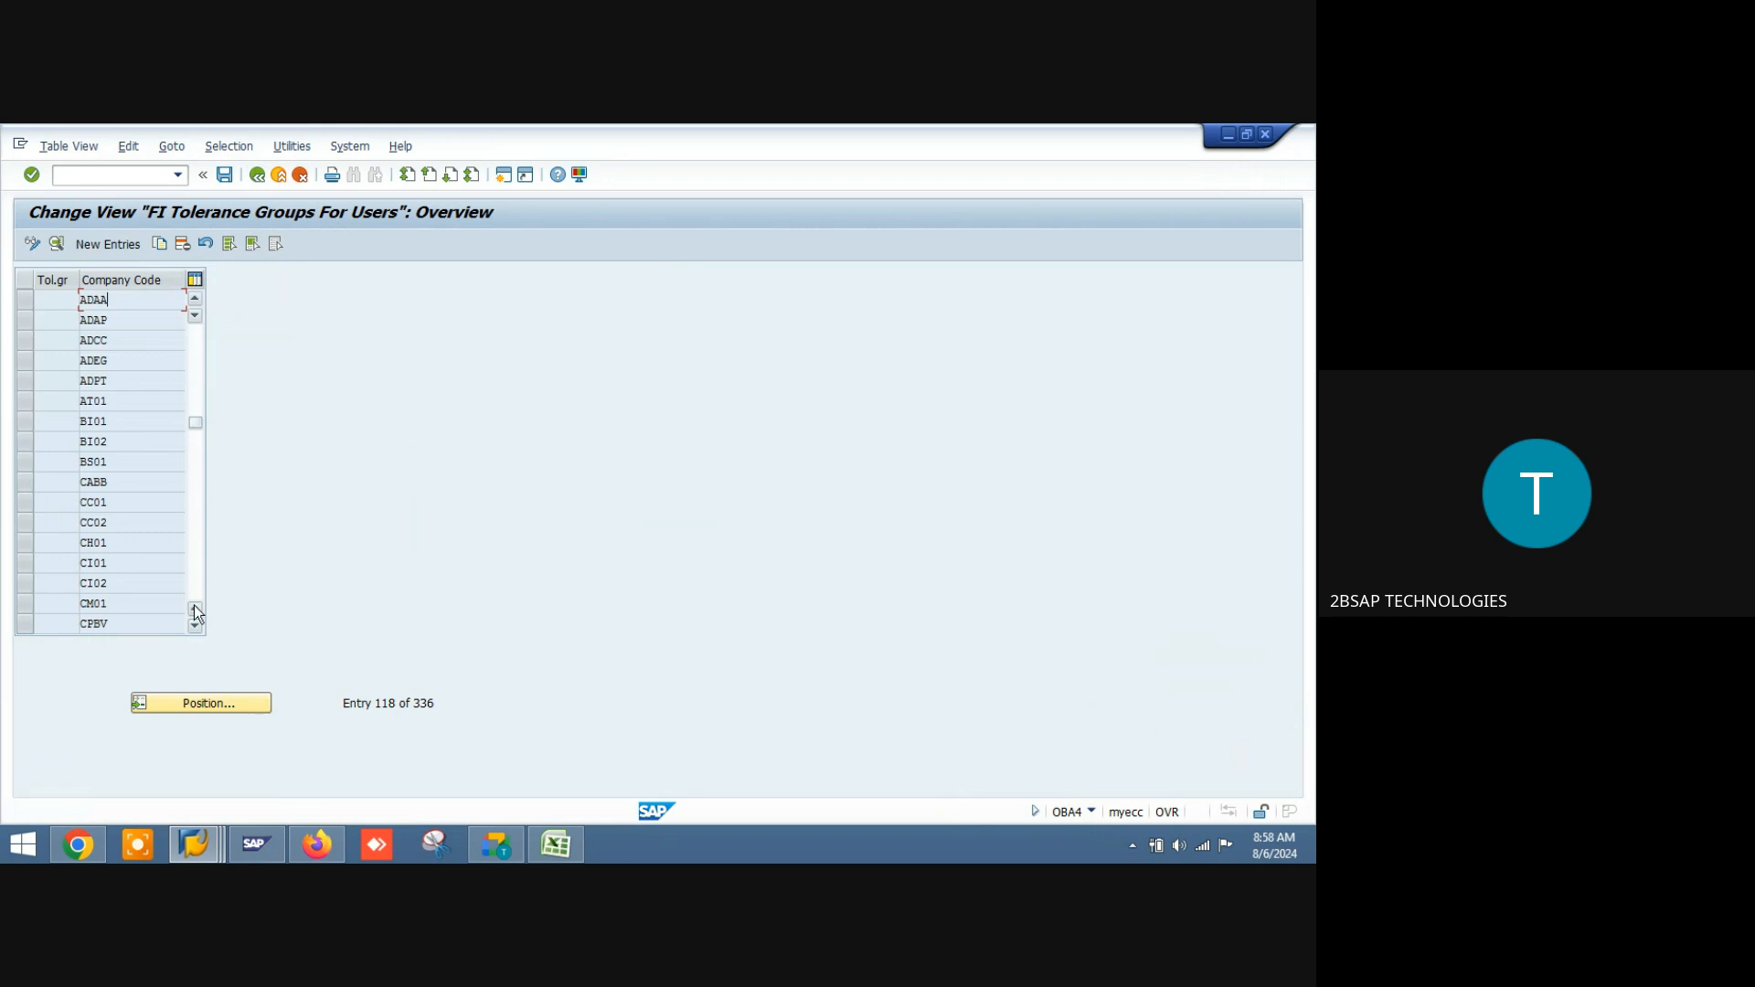
Step: Reopen the tolerance group details of company code ADAA and examine the upper limit per open item account item
scroll(194, 605, up, 1)
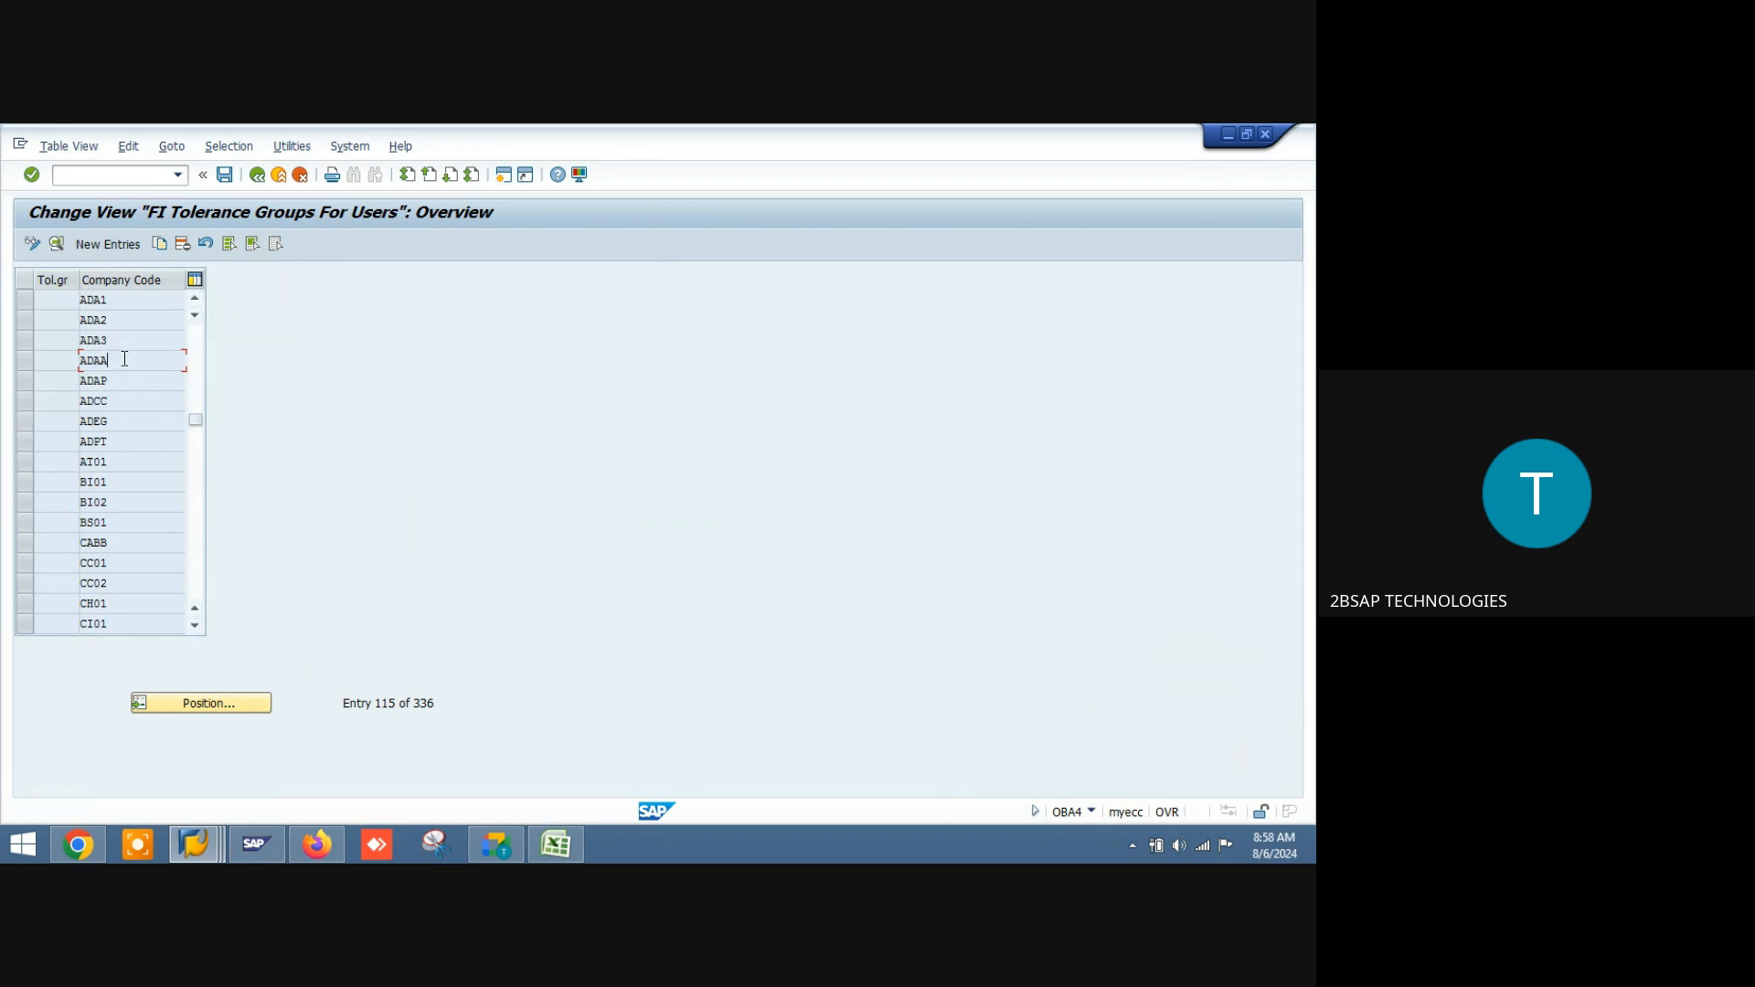
click(24, 361)
double_click(106, 360)
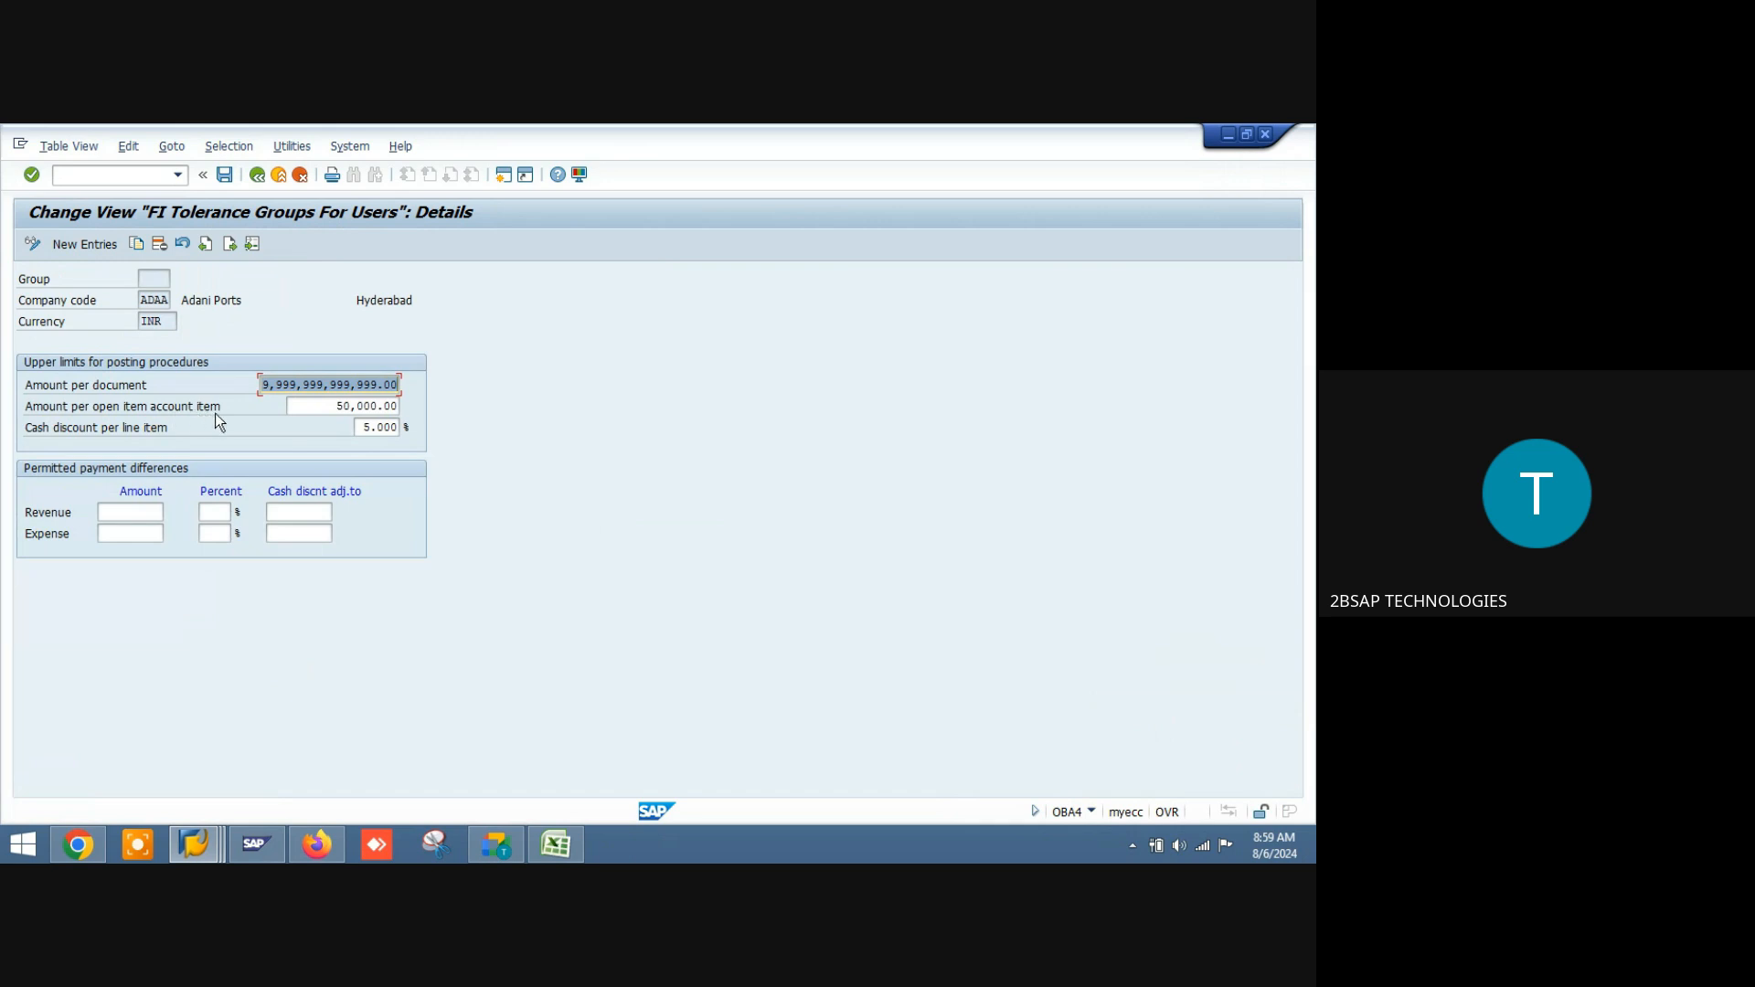
key(Tab)
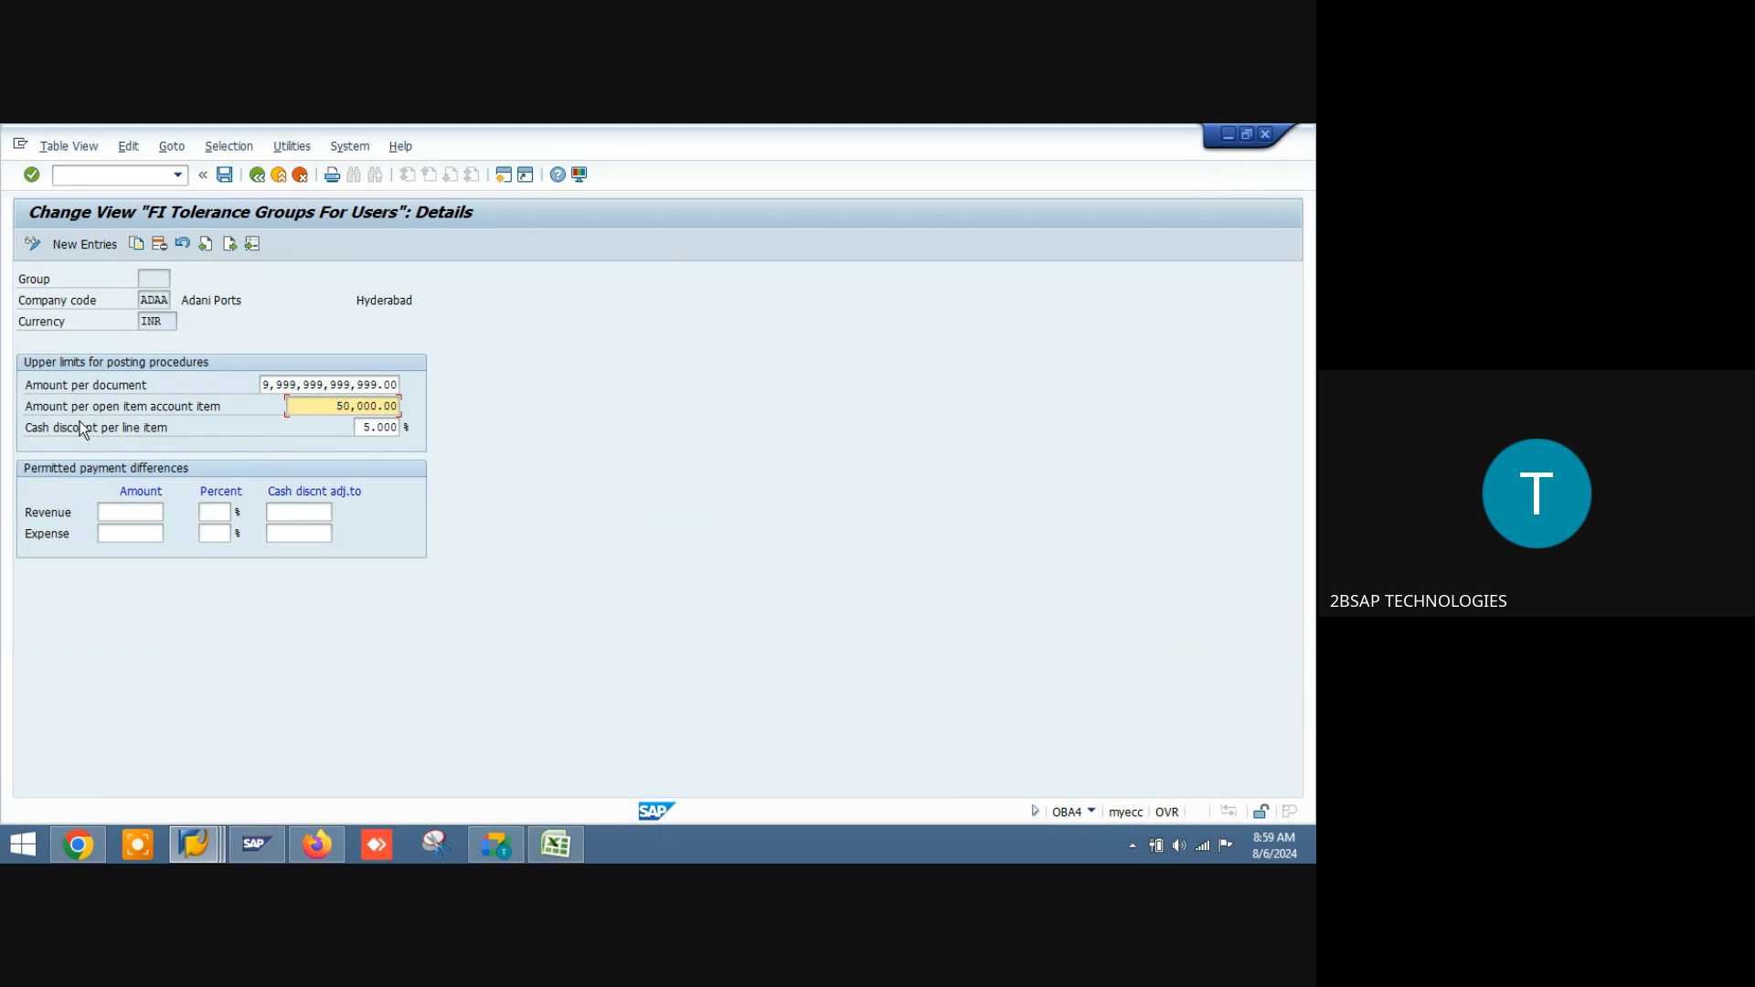
click(166, 410)
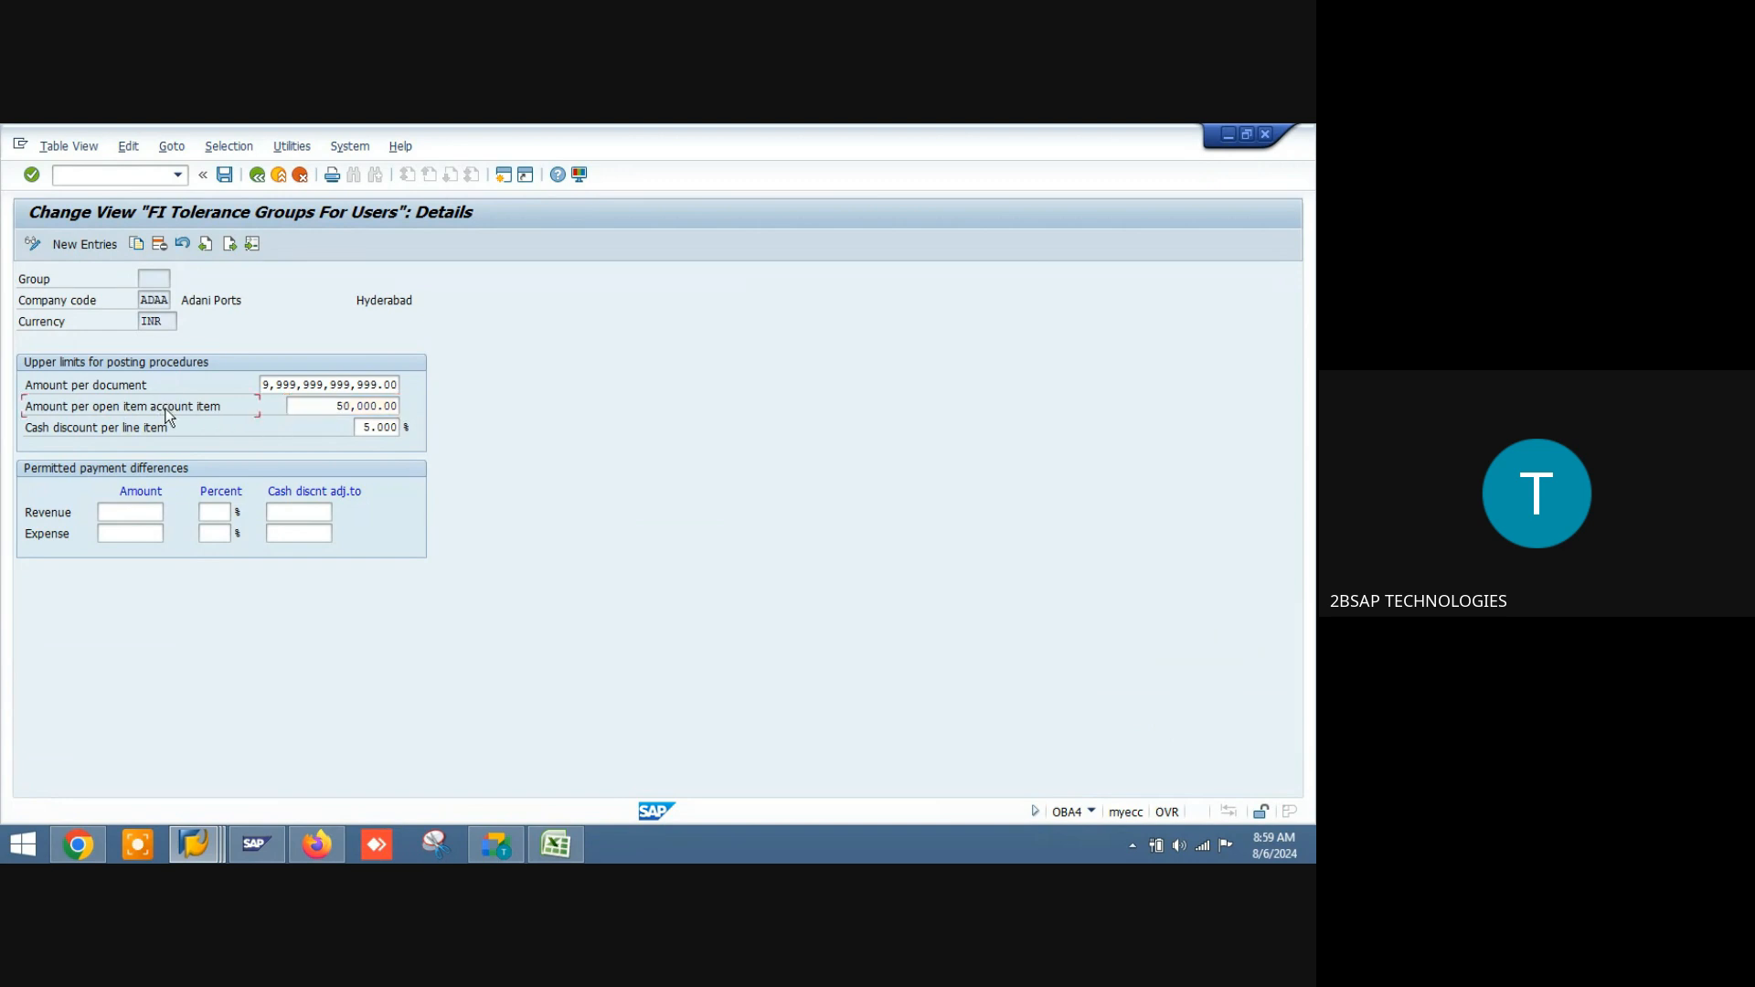
click(321, 411)
Step: Switch to the ADAA vendor invoice, validate it to recheck the amount limit, and return to the tolerance group details
key(alt+Tab)
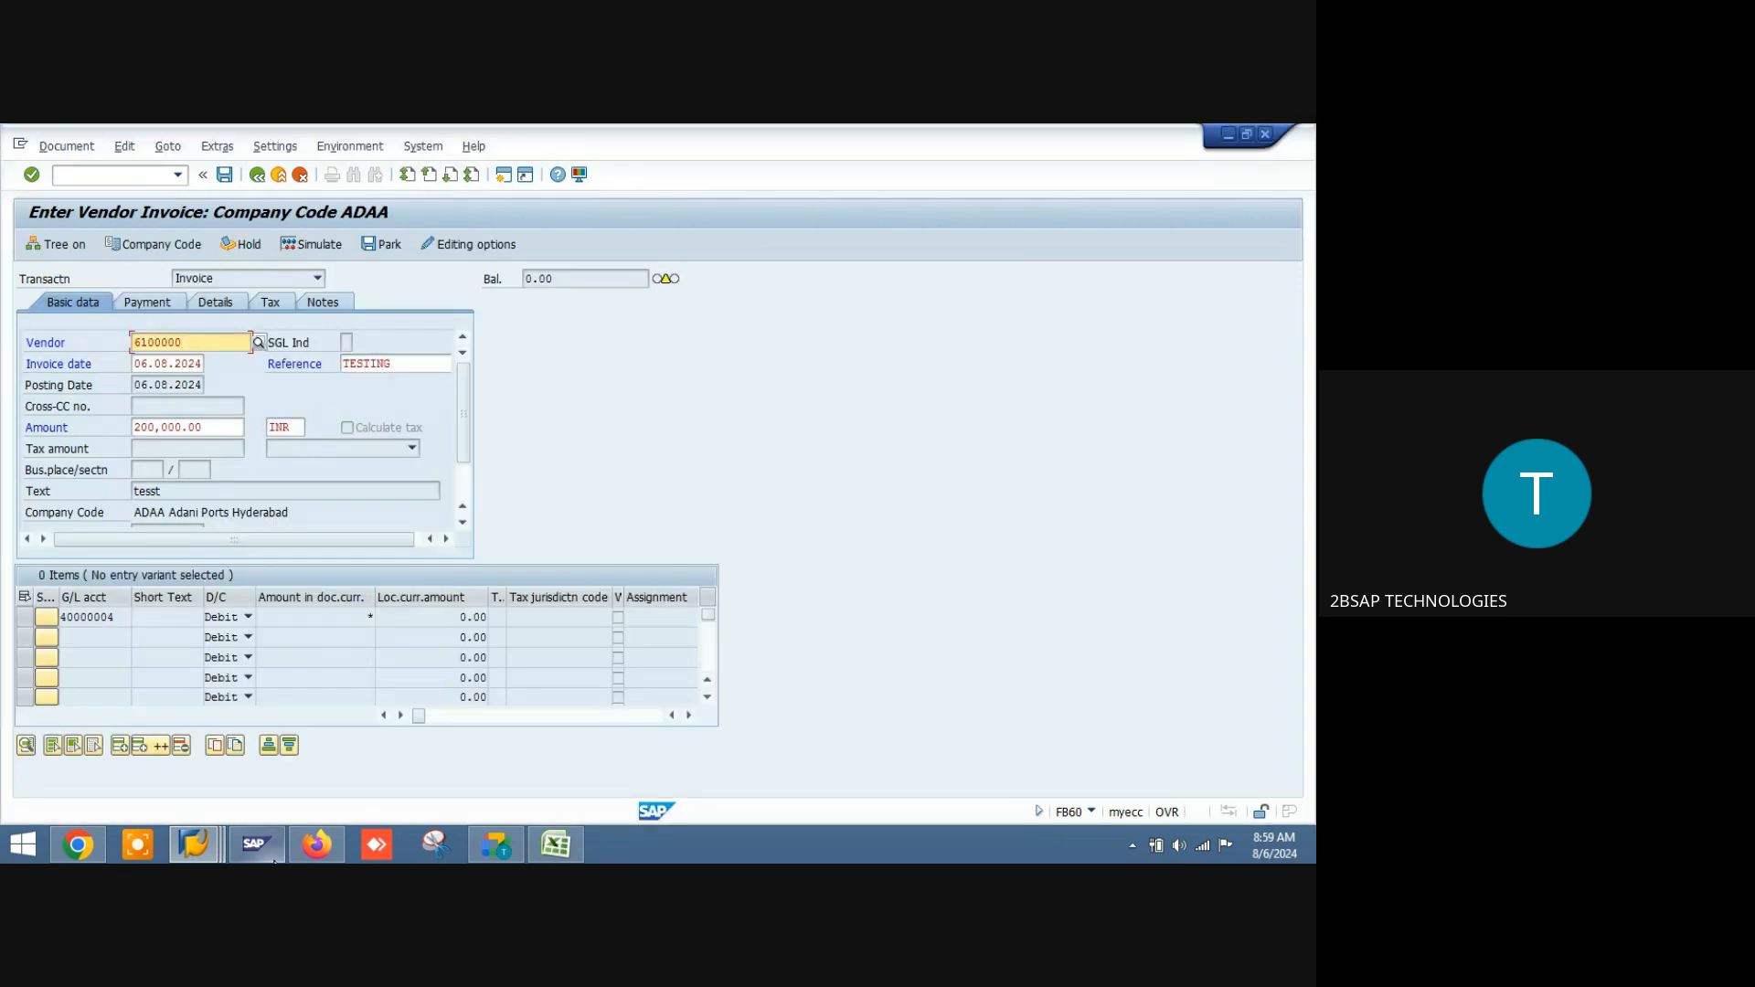
key(Return)
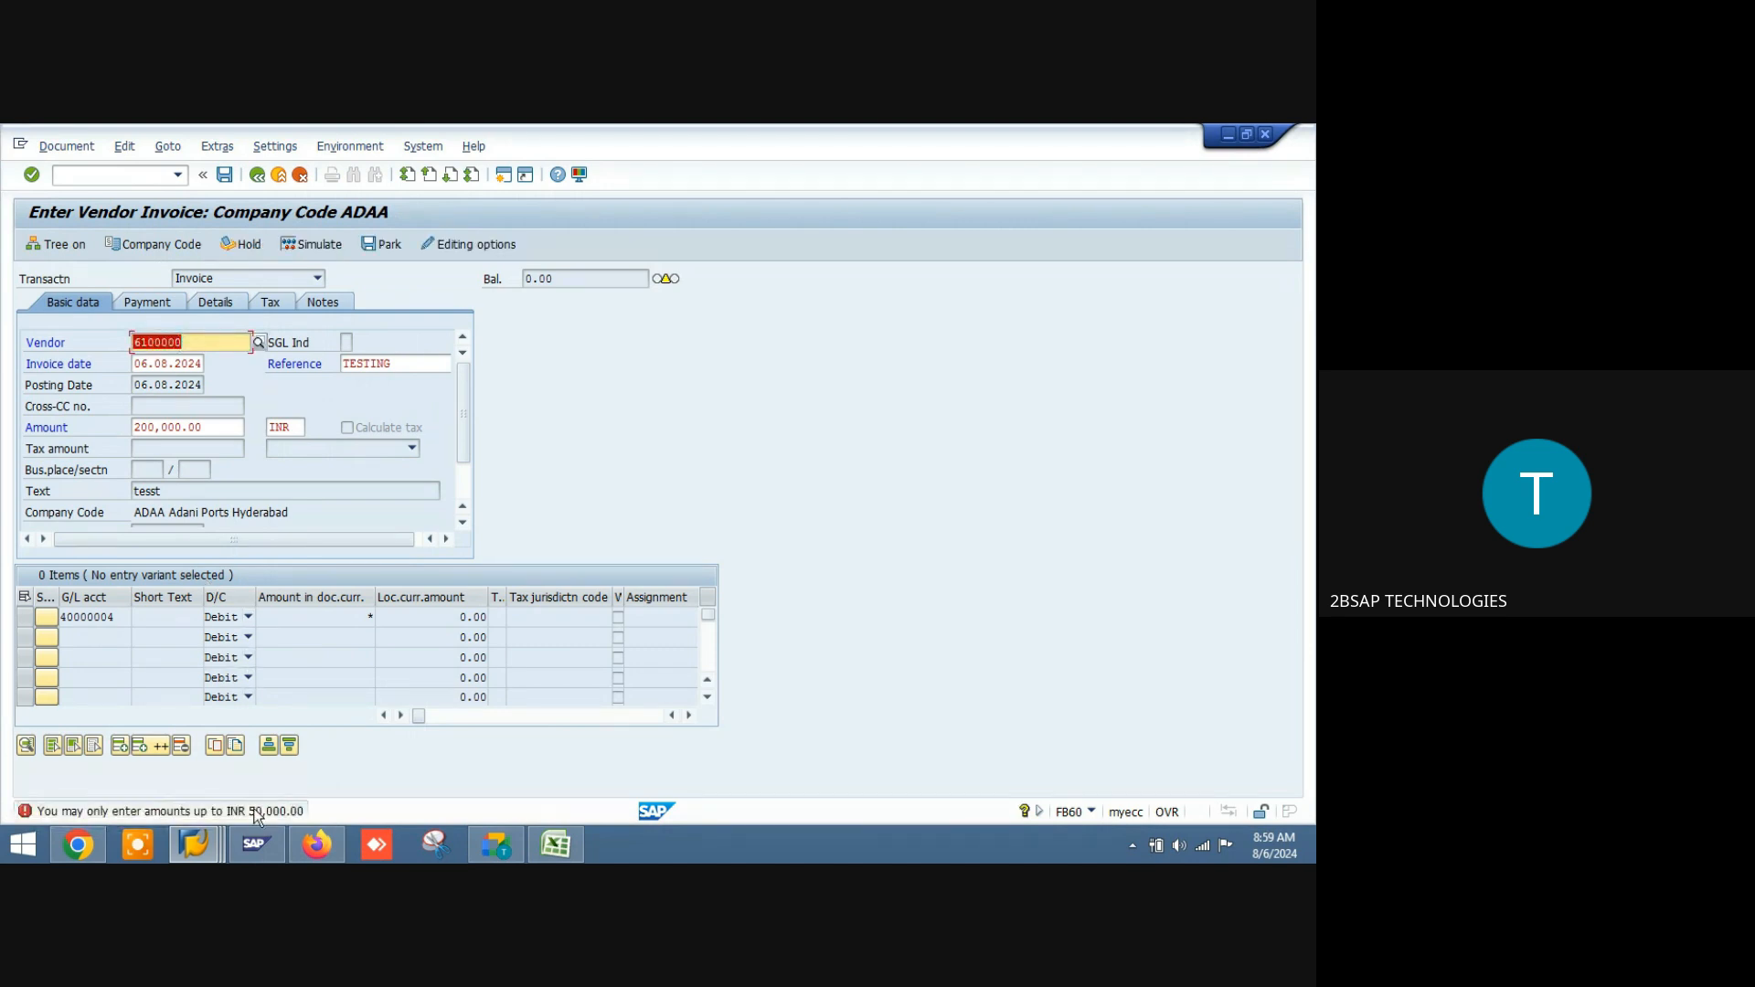
key(alt+Tab)
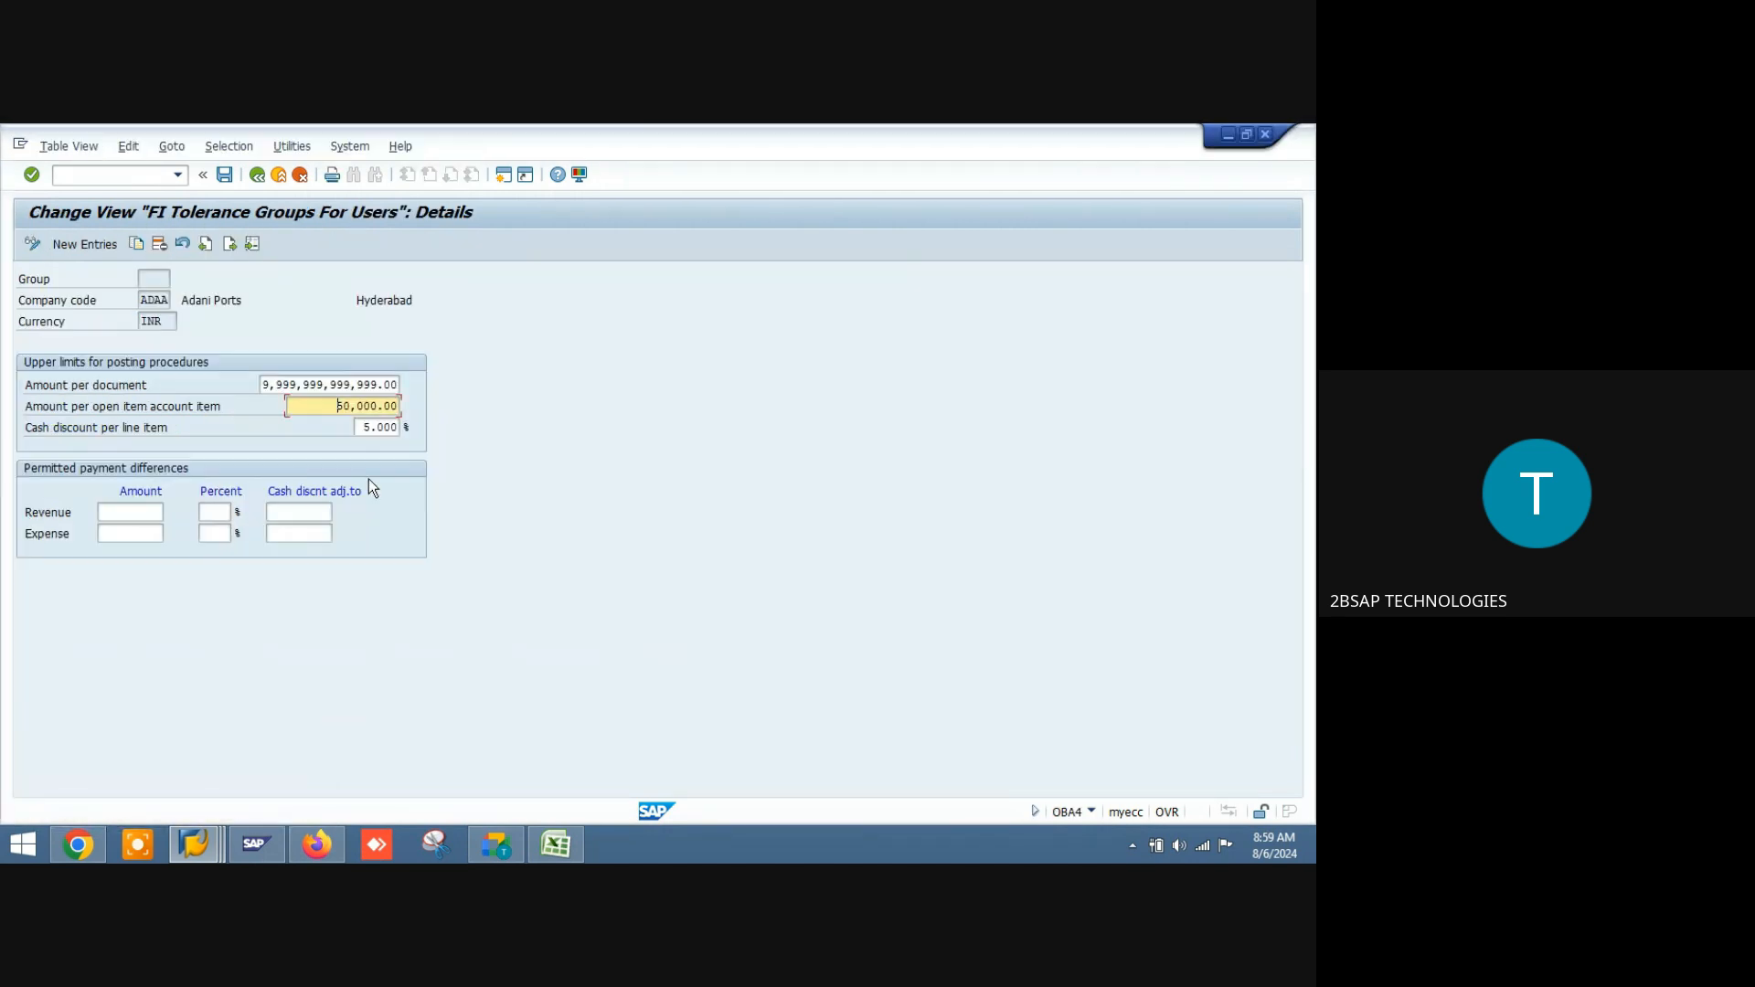
Step: Set the amount per open item account item for company code ADAA to 9,999,999,999.00
click(353, 409)
key(BackSpace)
key(BackSpace)
key(BackSpace)
key(Delete)
key(Delete)
key(Delete)
key(Delete)
key(Delete)
key(Delete)
text(999,999,999)
key(Return)
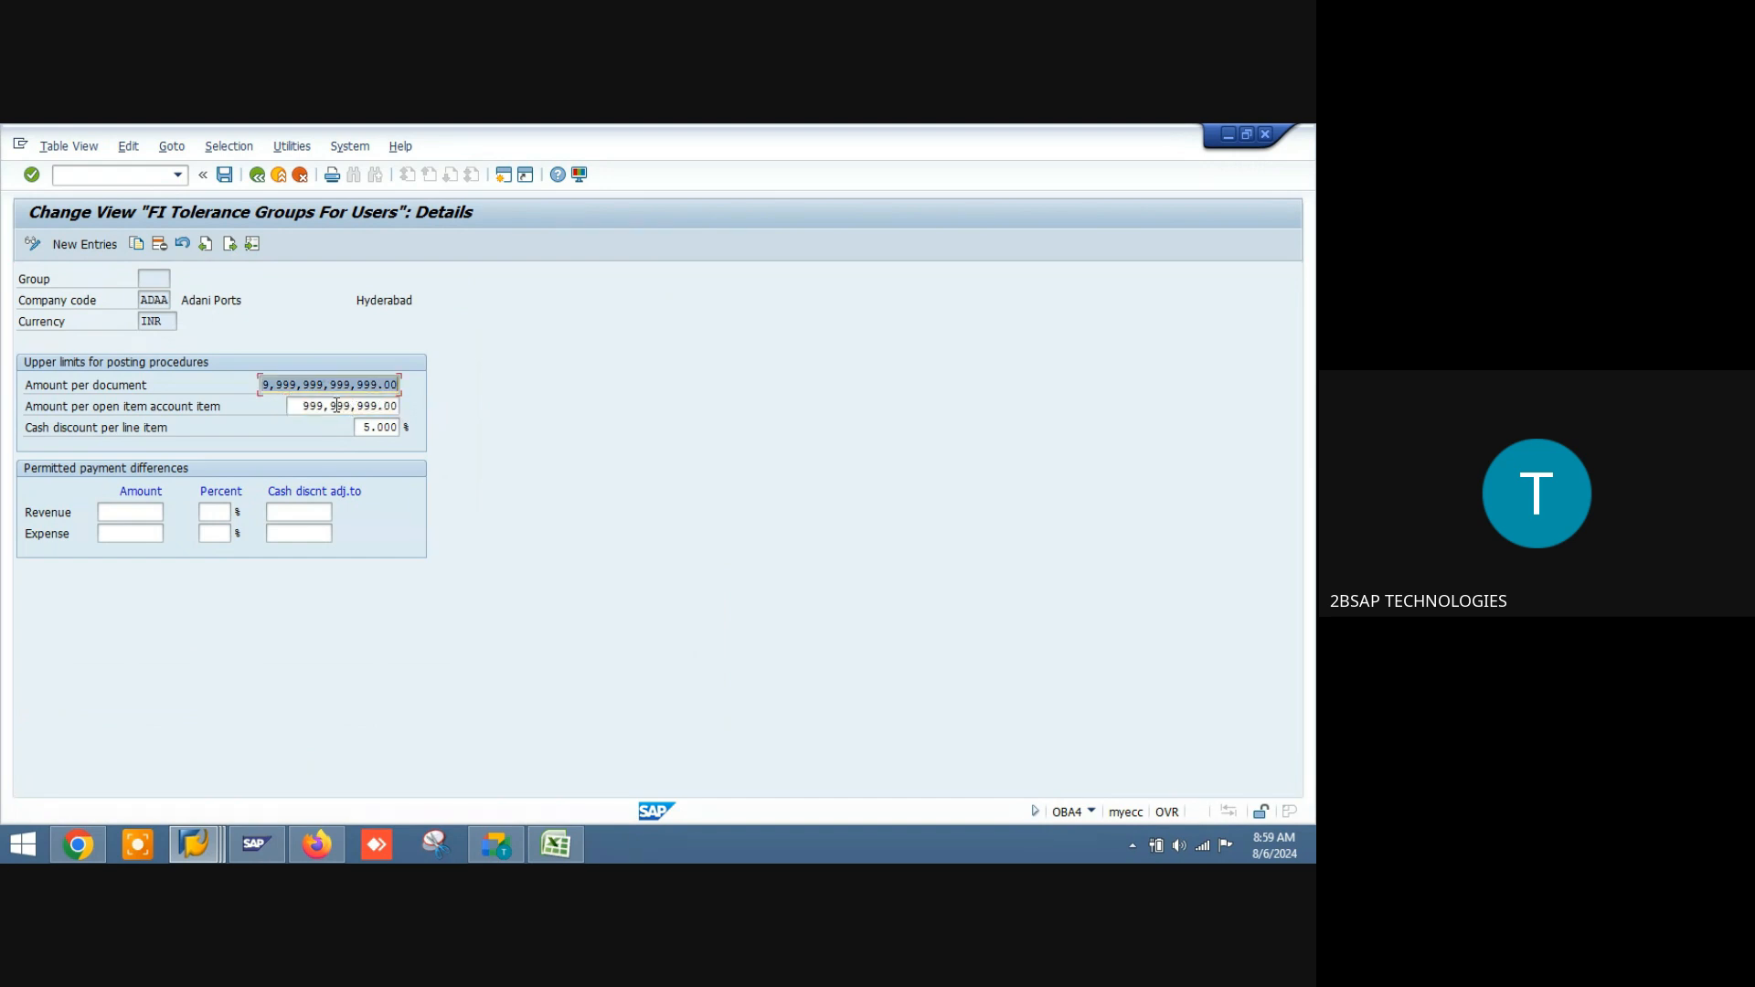
click(304, 405)
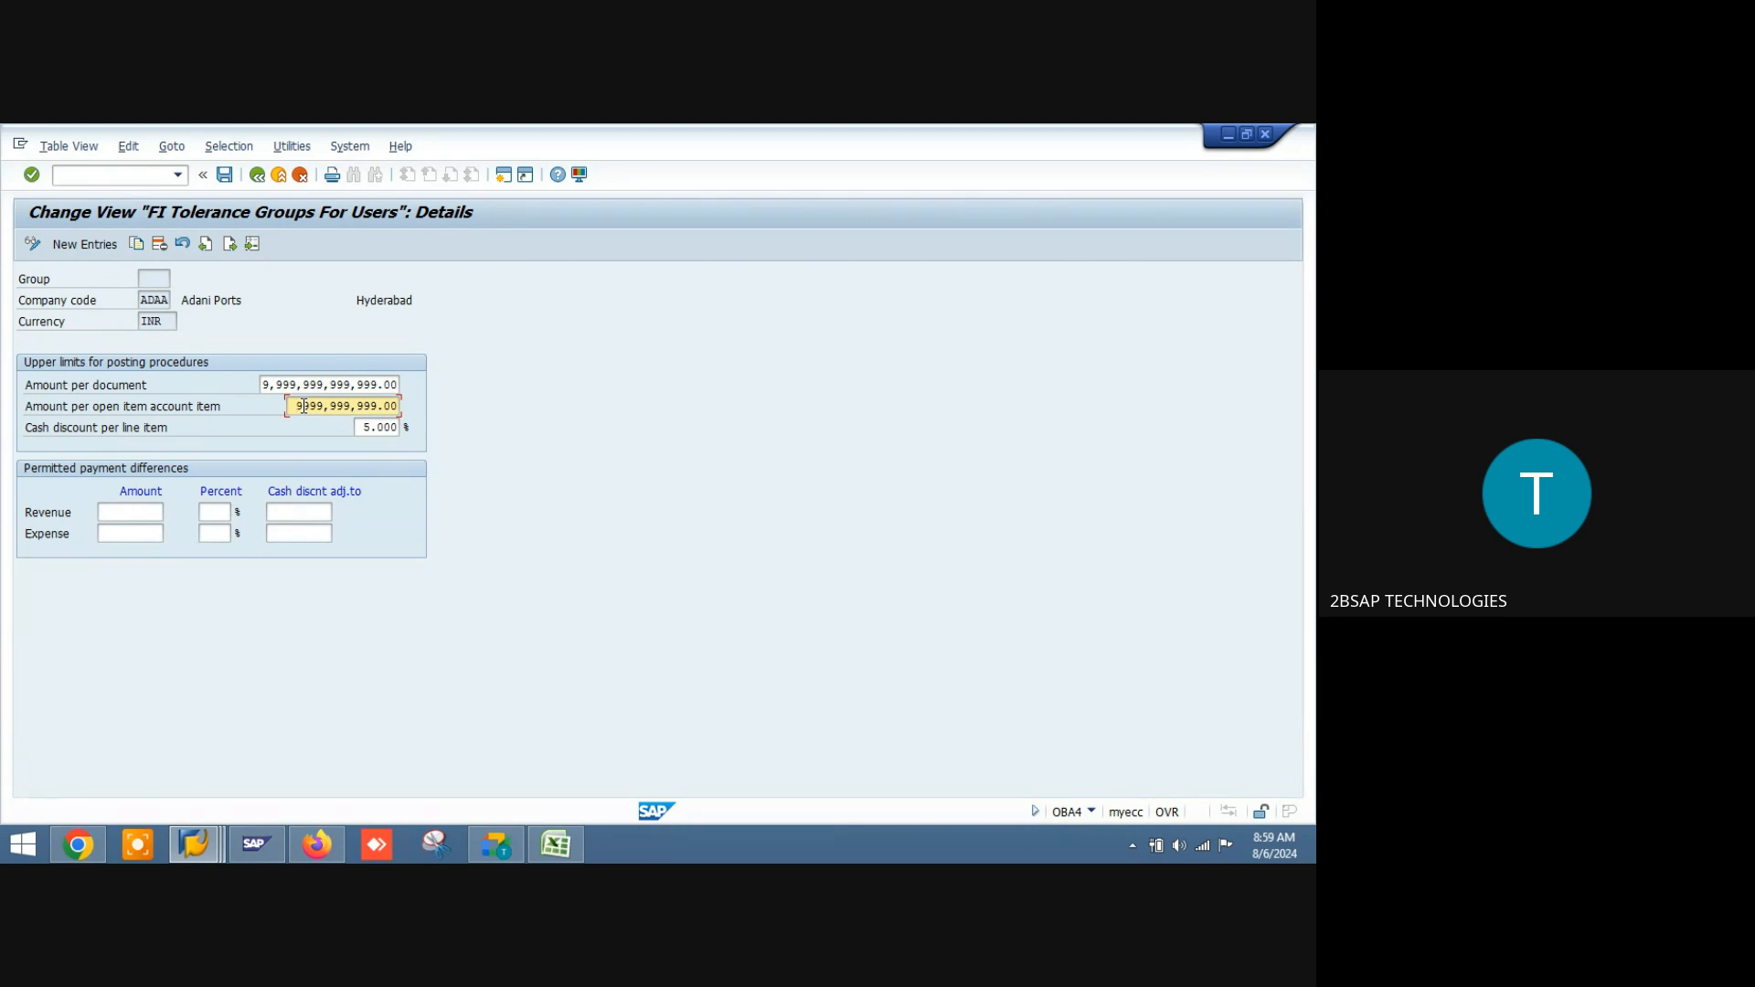
key(Return)
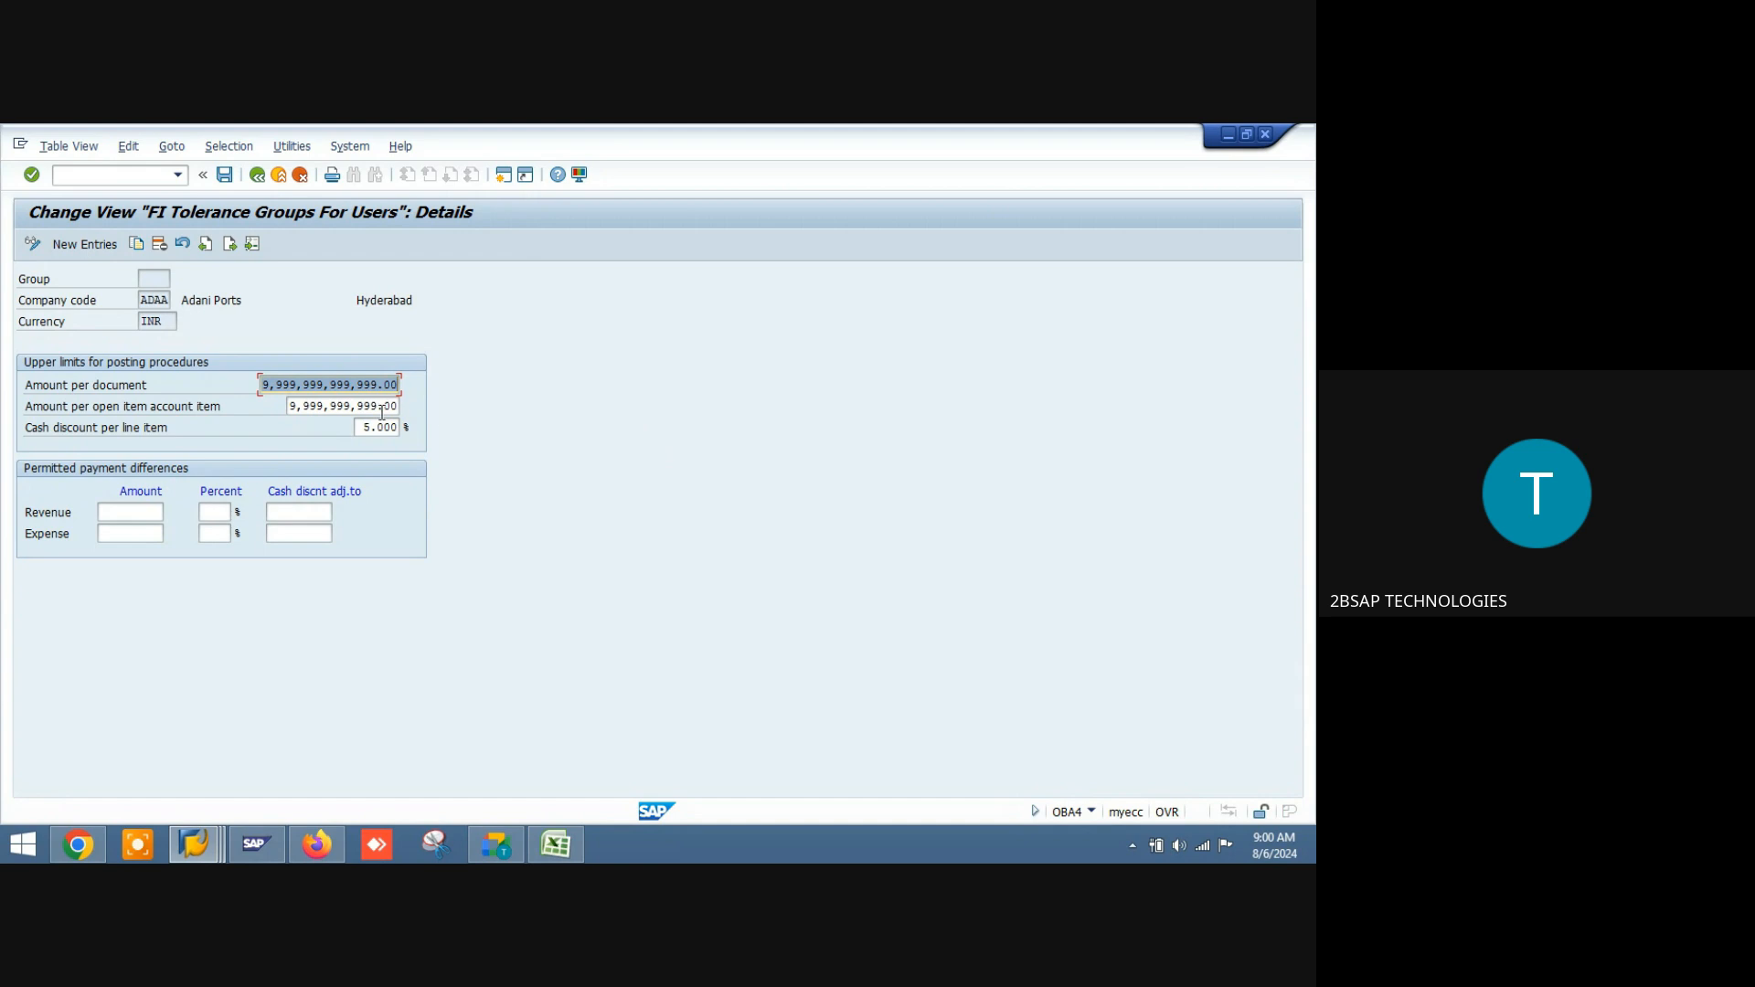
Step: Save the tolerance group changes under the proposed customizing request ADAgroup
click(340, 406)
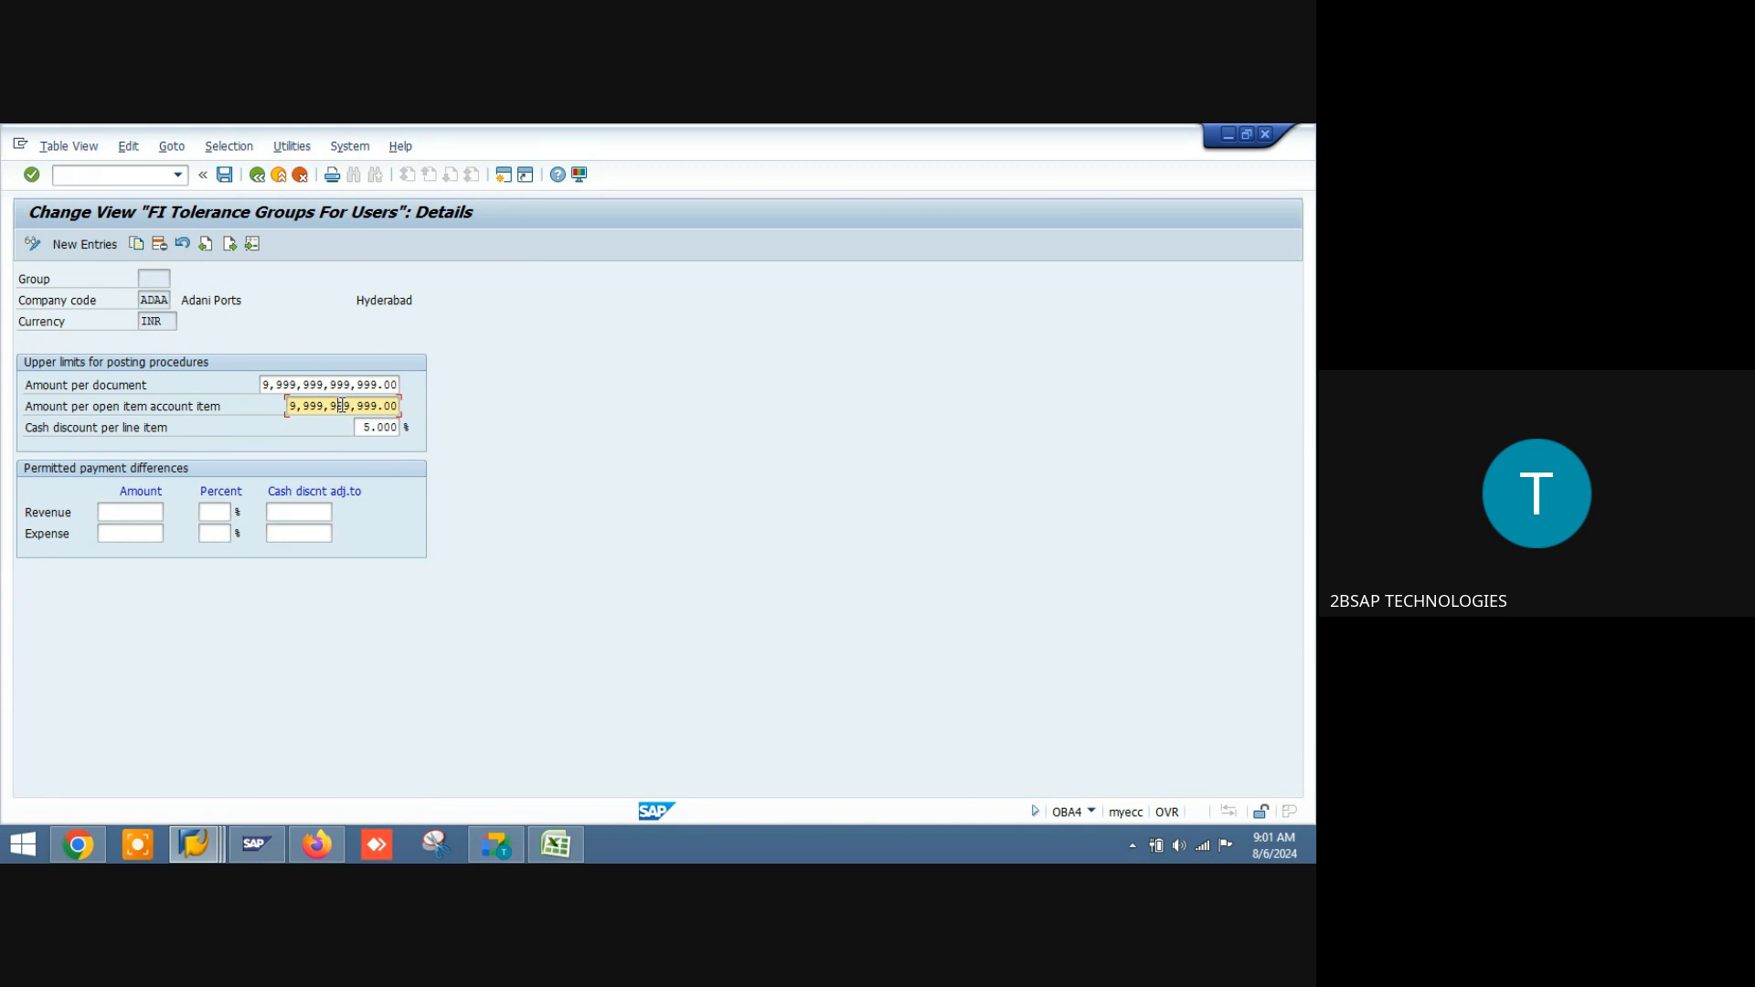
click(224, 178)
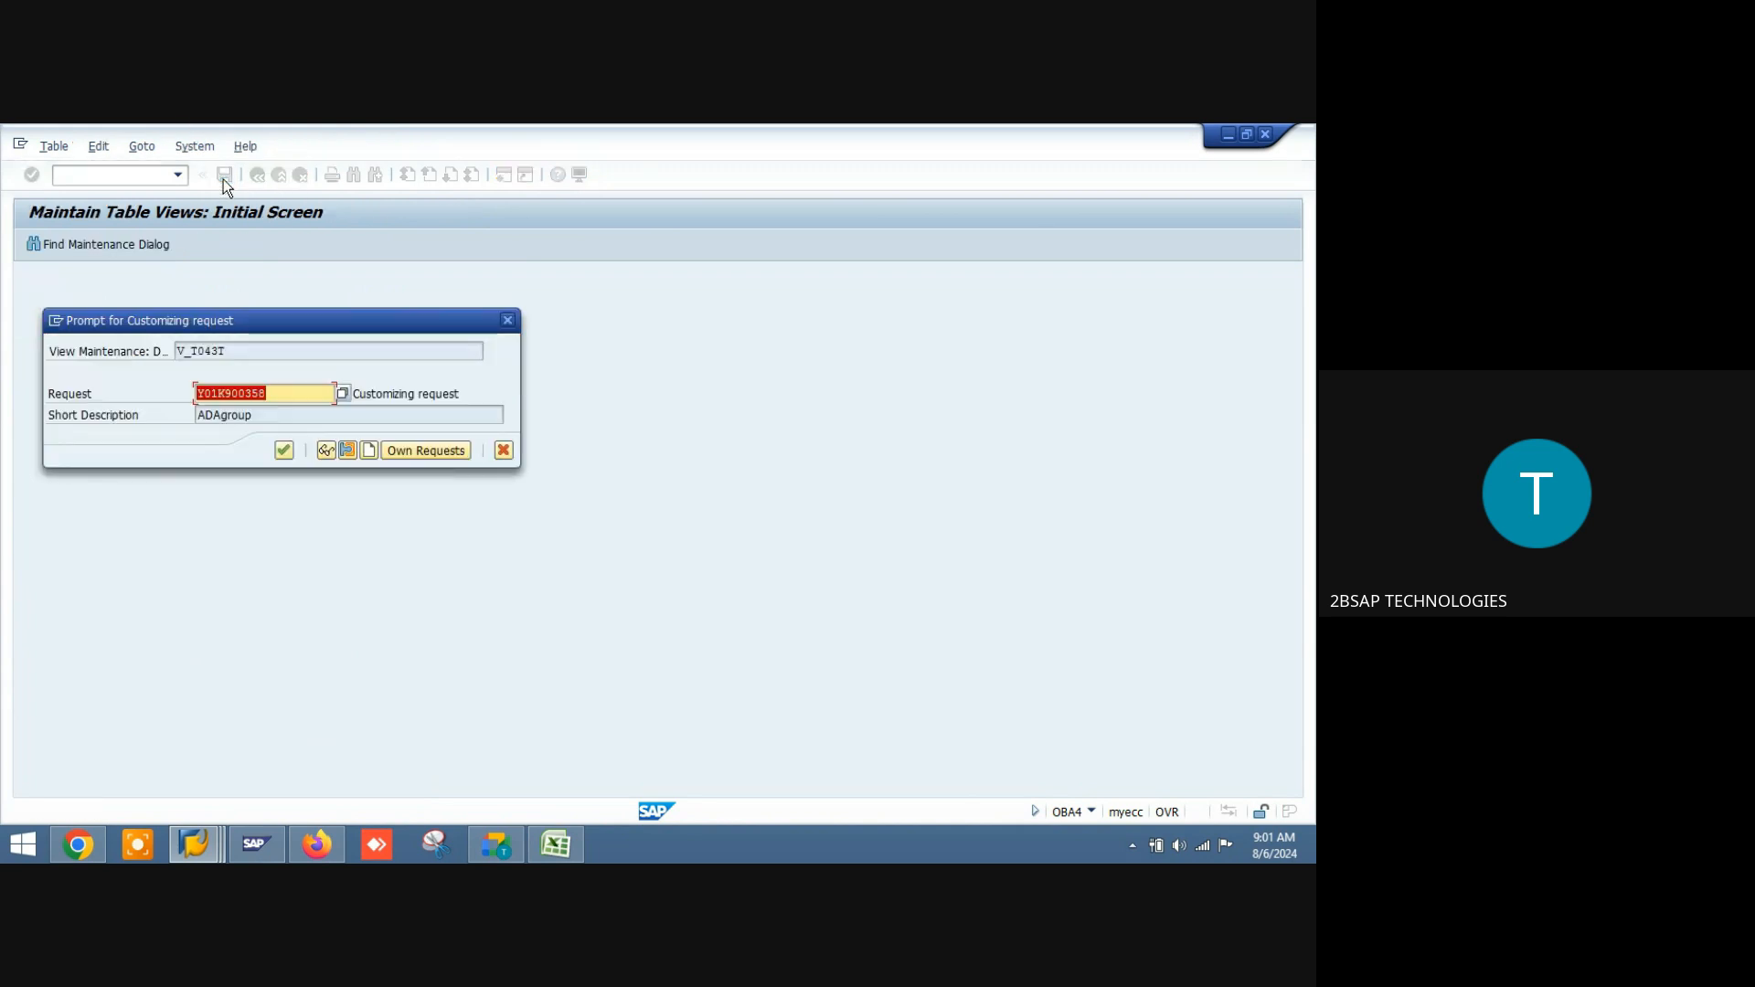
key(Return)
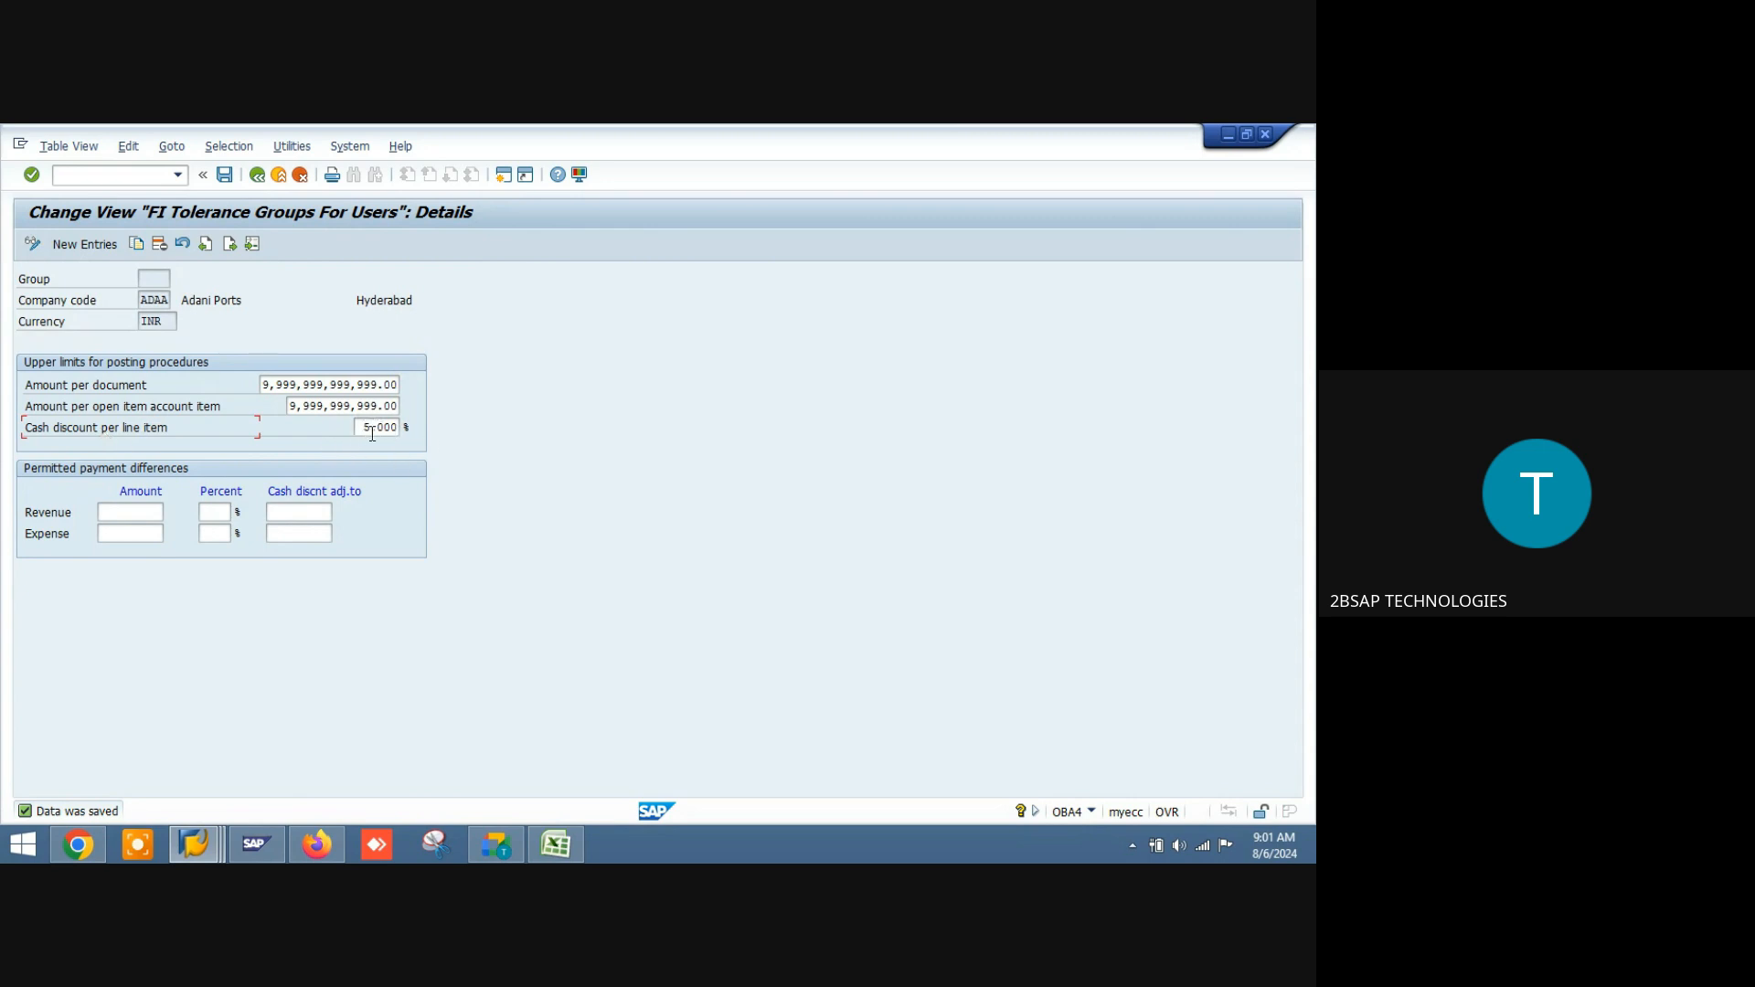
Step: Switch back to the ADAA vendor invoice, validate it again and dismiss the screen-sharing notification
key(alt+Tab)
key(Tab)
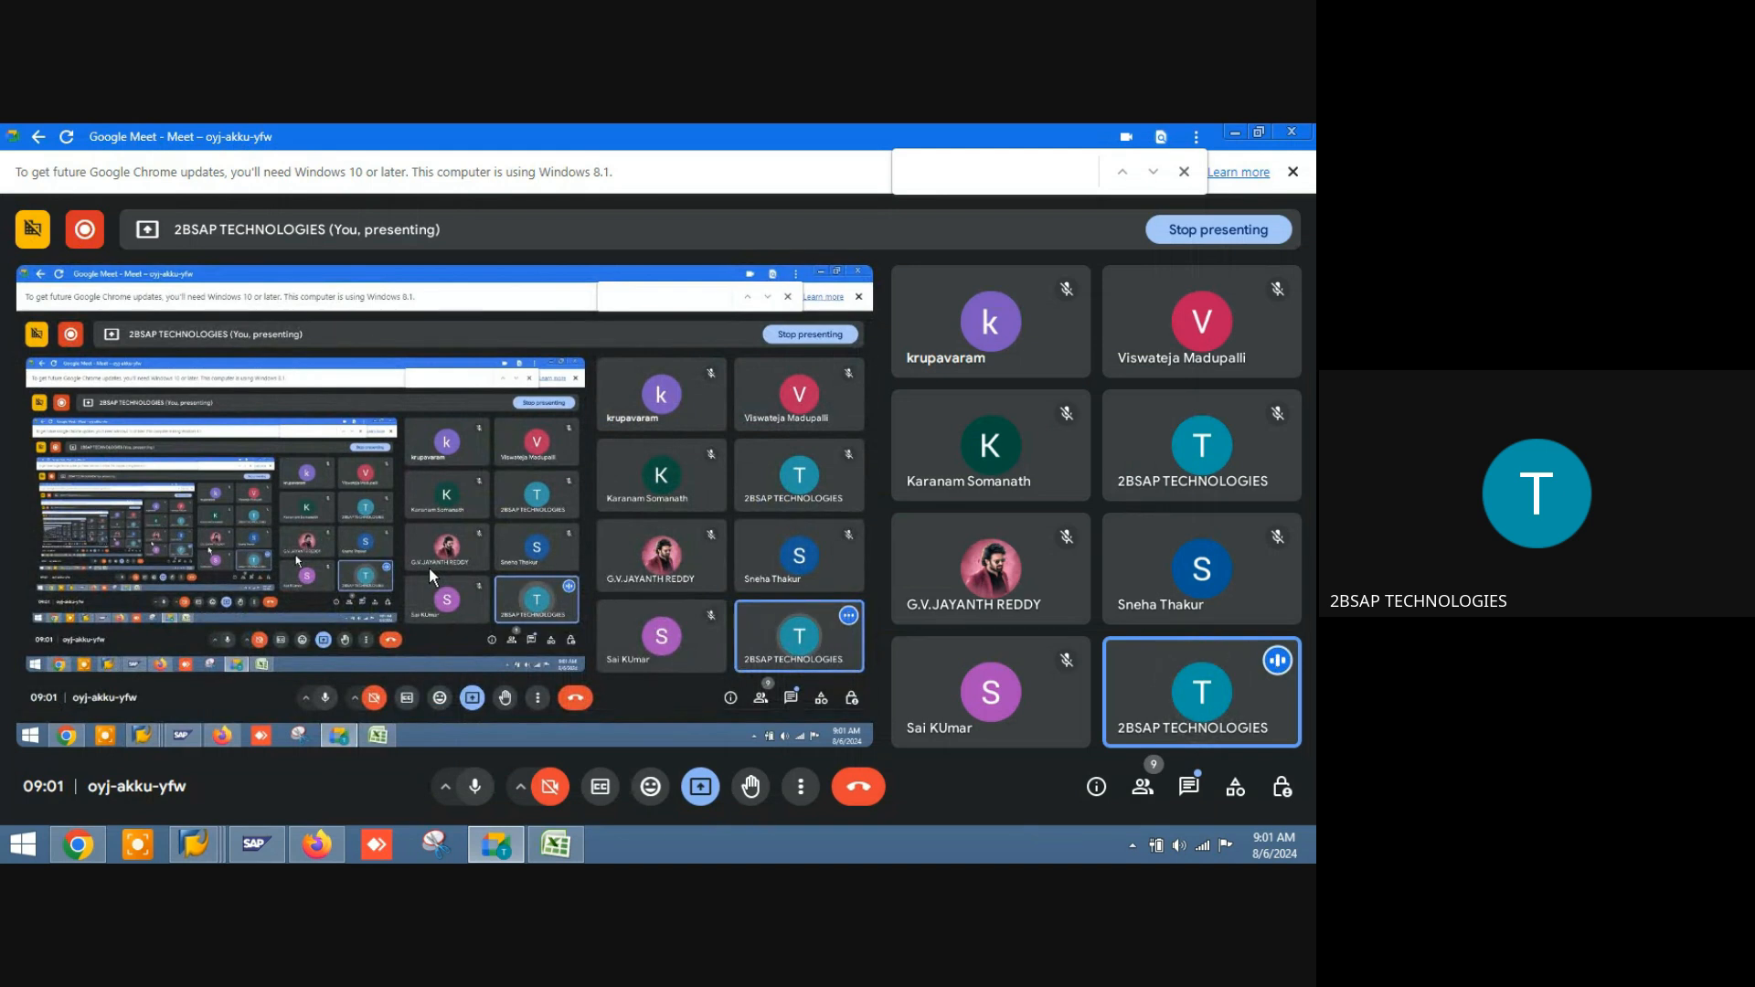
key(alt+Tab)
key(alt+Tab)
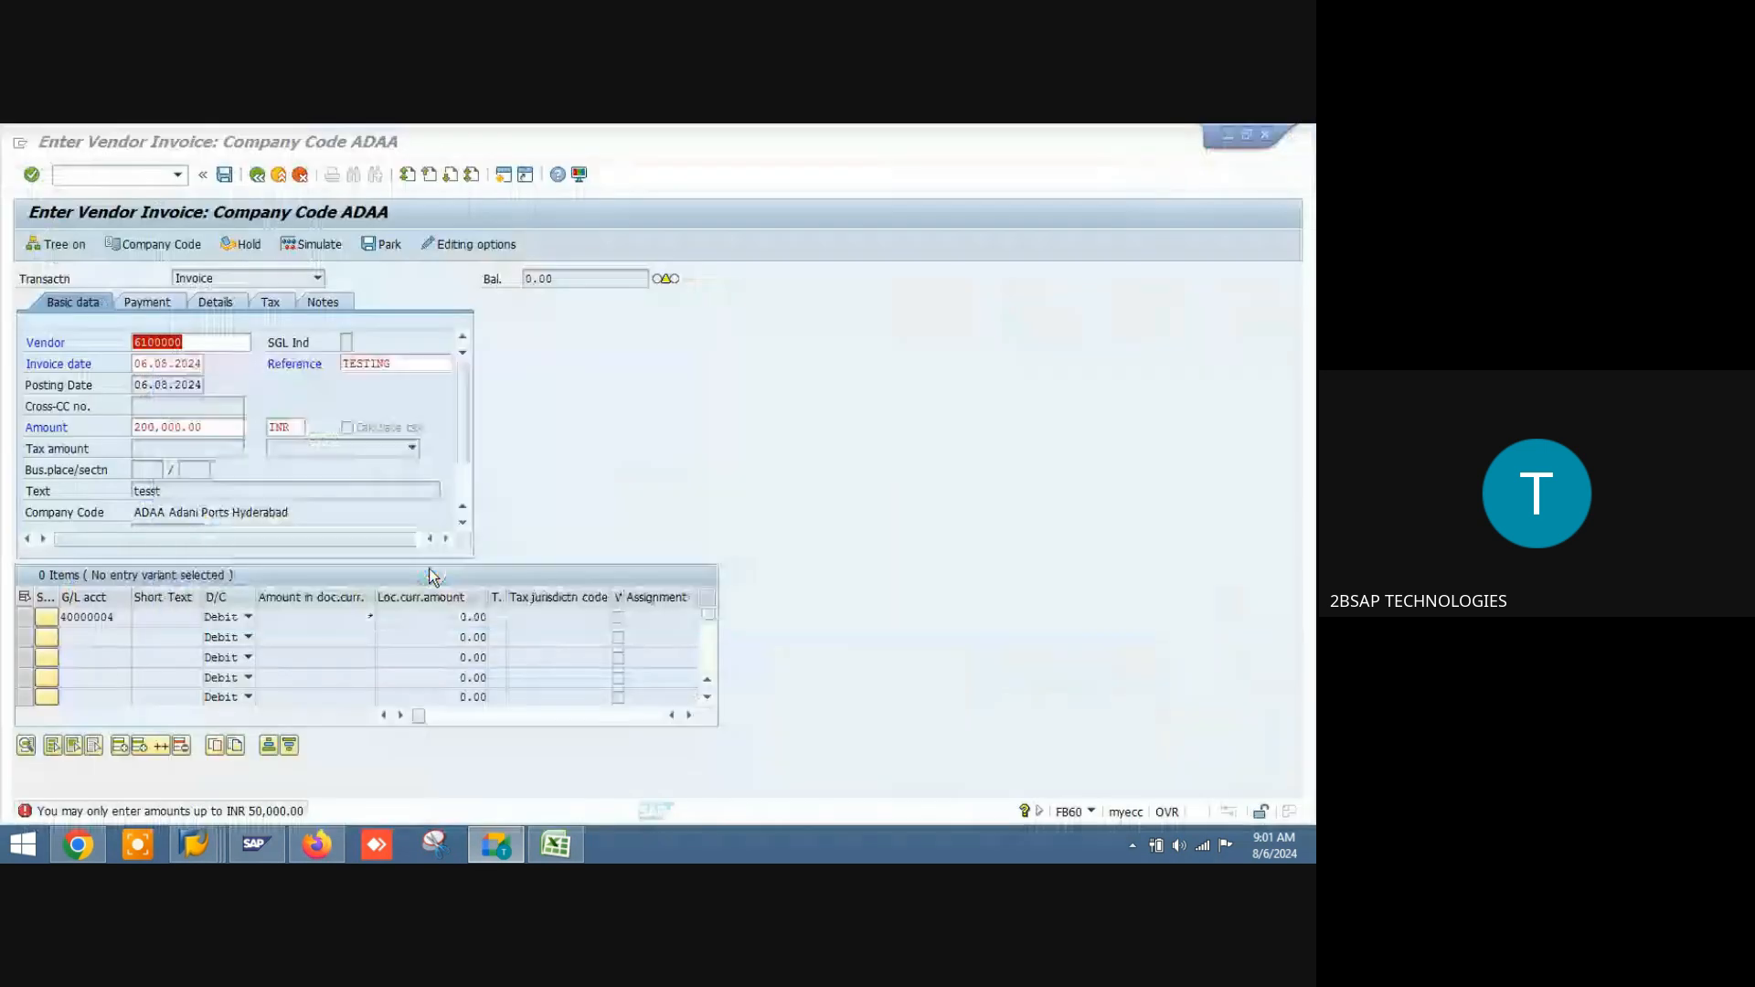
key(Return)
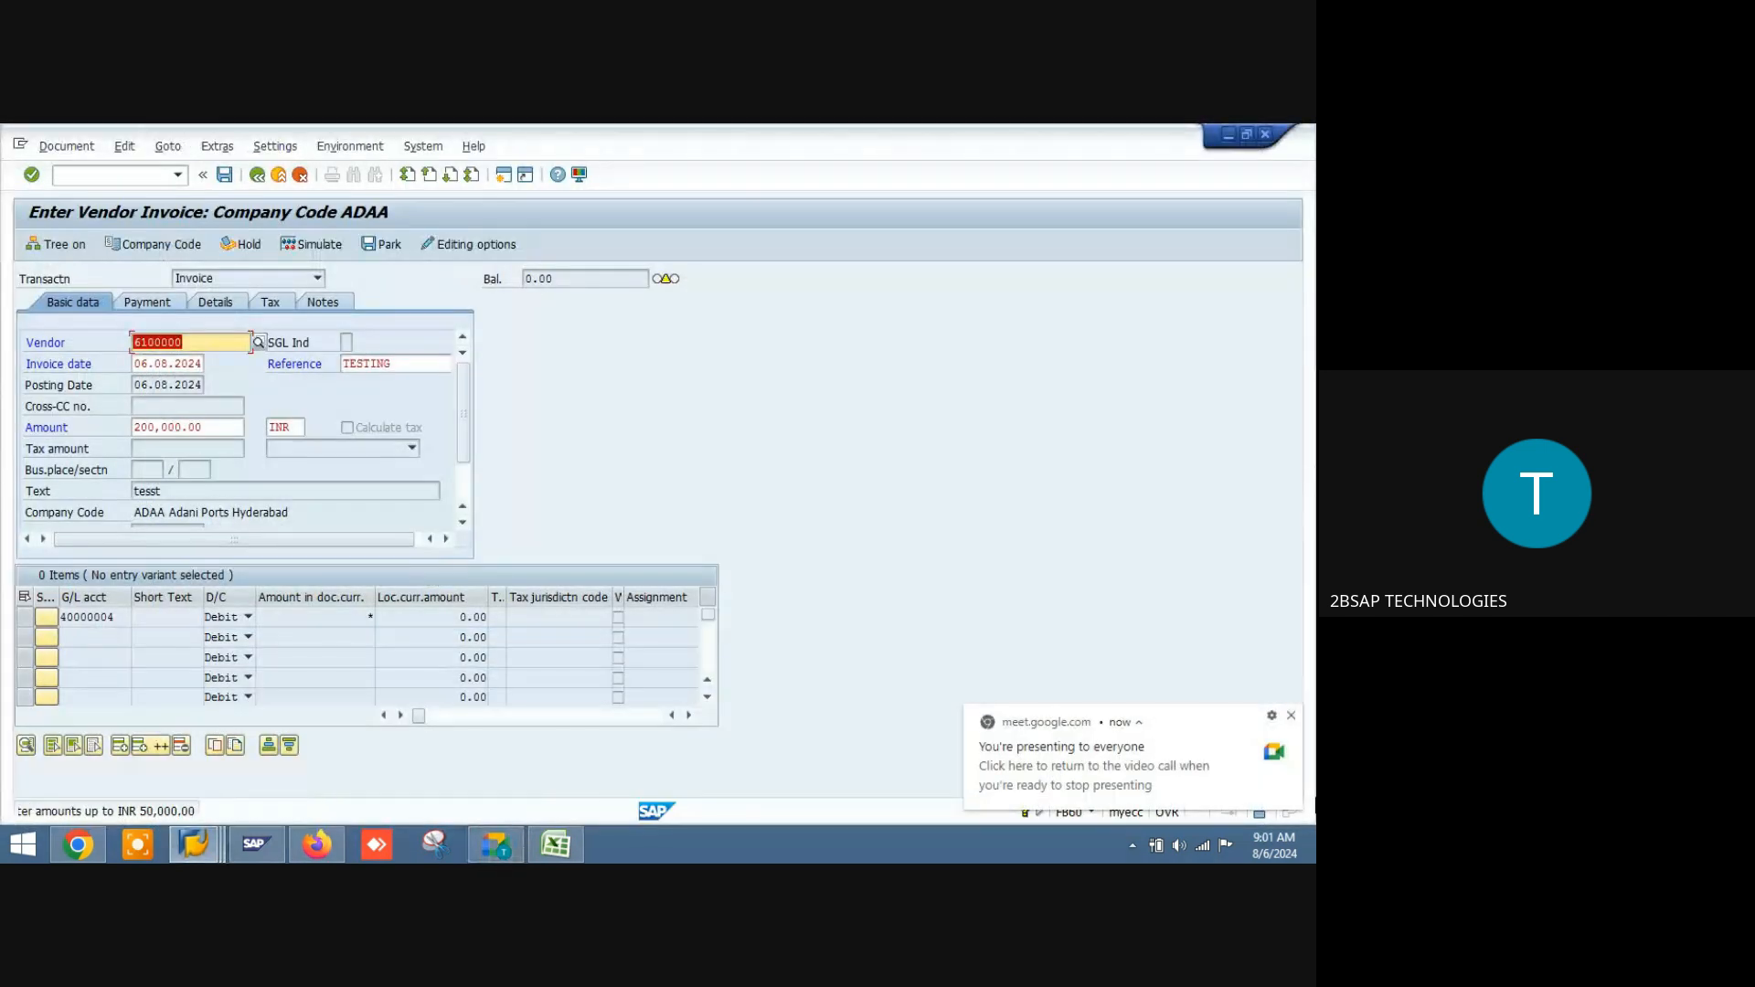
click(1290, 716)
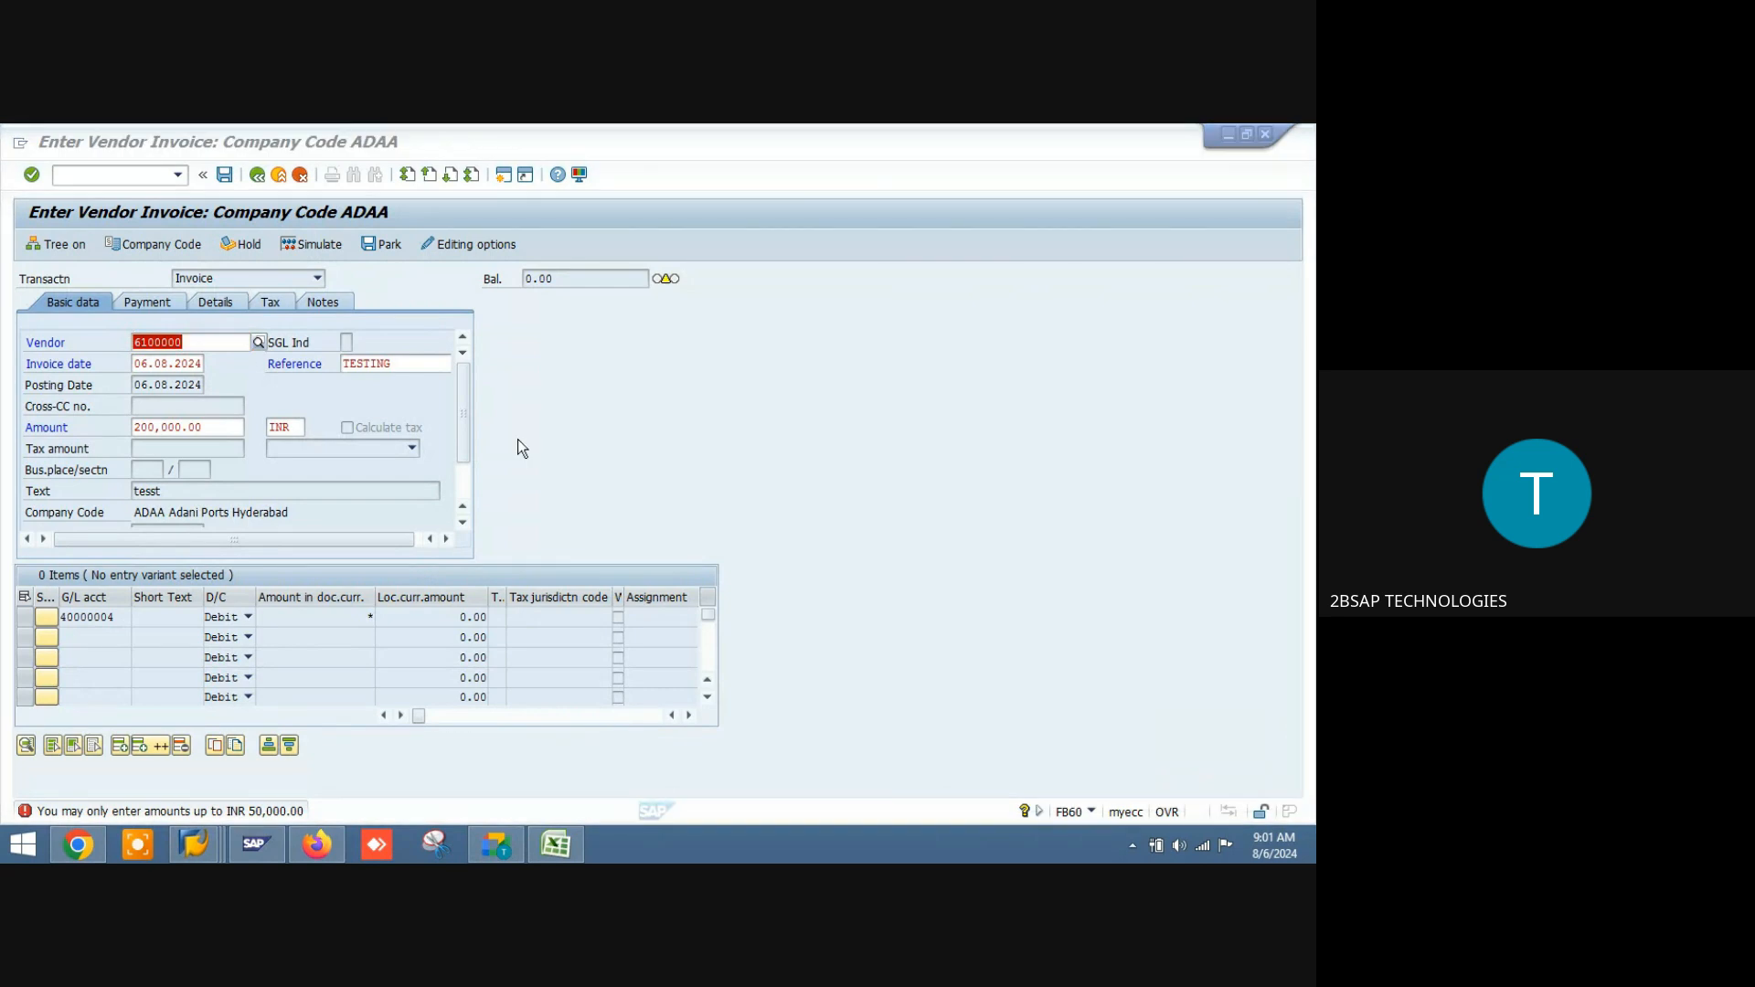
Step: Restart the vendor invoice entry with /nfb60 to get a blank invoice for company code ADAA
click(90, 177)
key(Down)
key(Down)
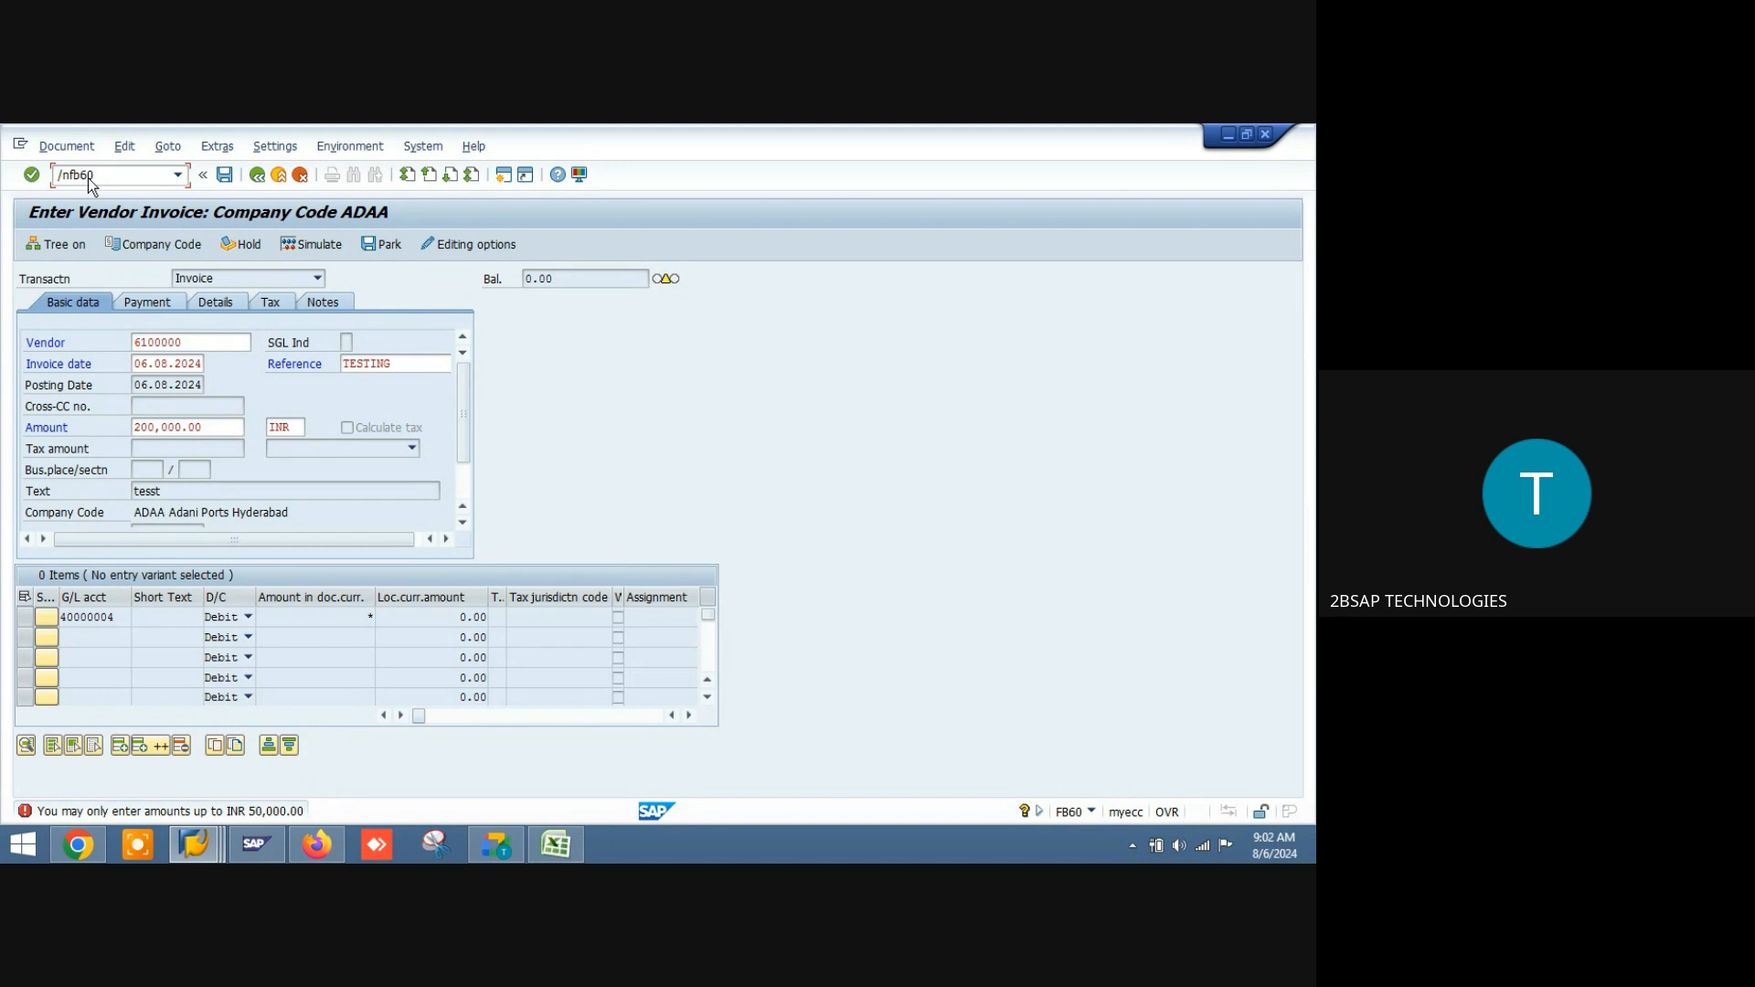
key(Return)
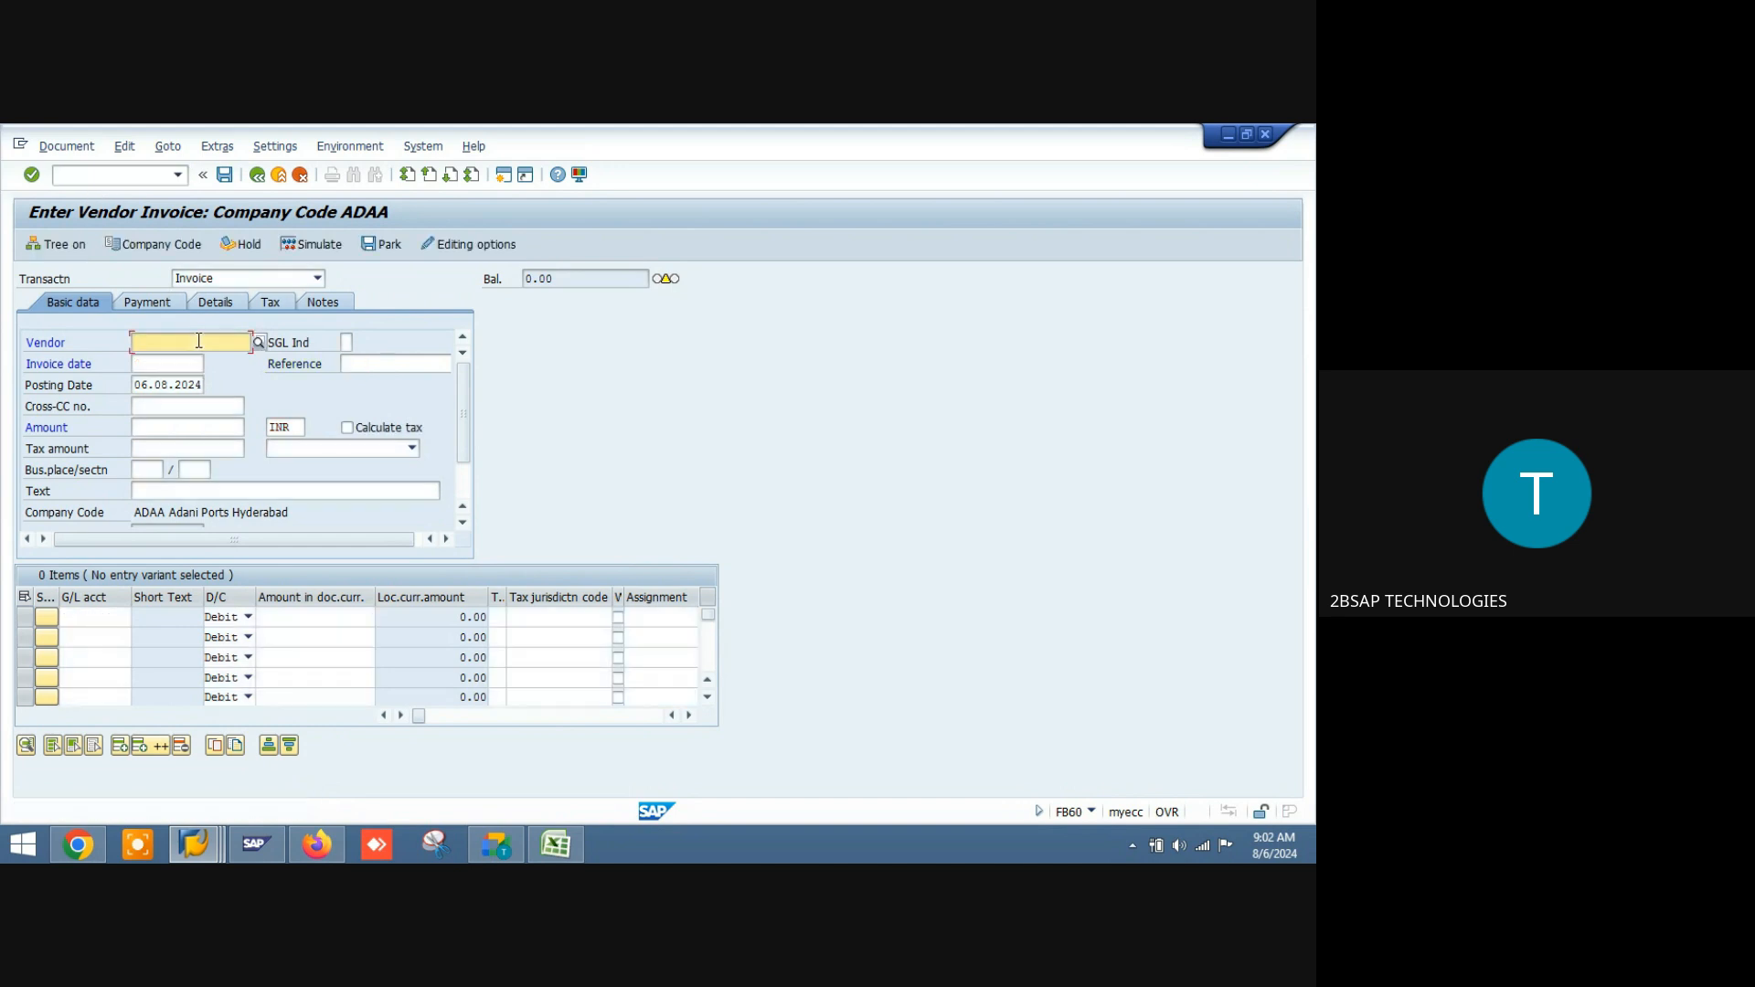
Step: Enter the vendor number, the invoice date 06.08.2024 and the reference testing in the new invoice
text(6100000)
key(Tab)
text(06.08.2024)
key(Tab)
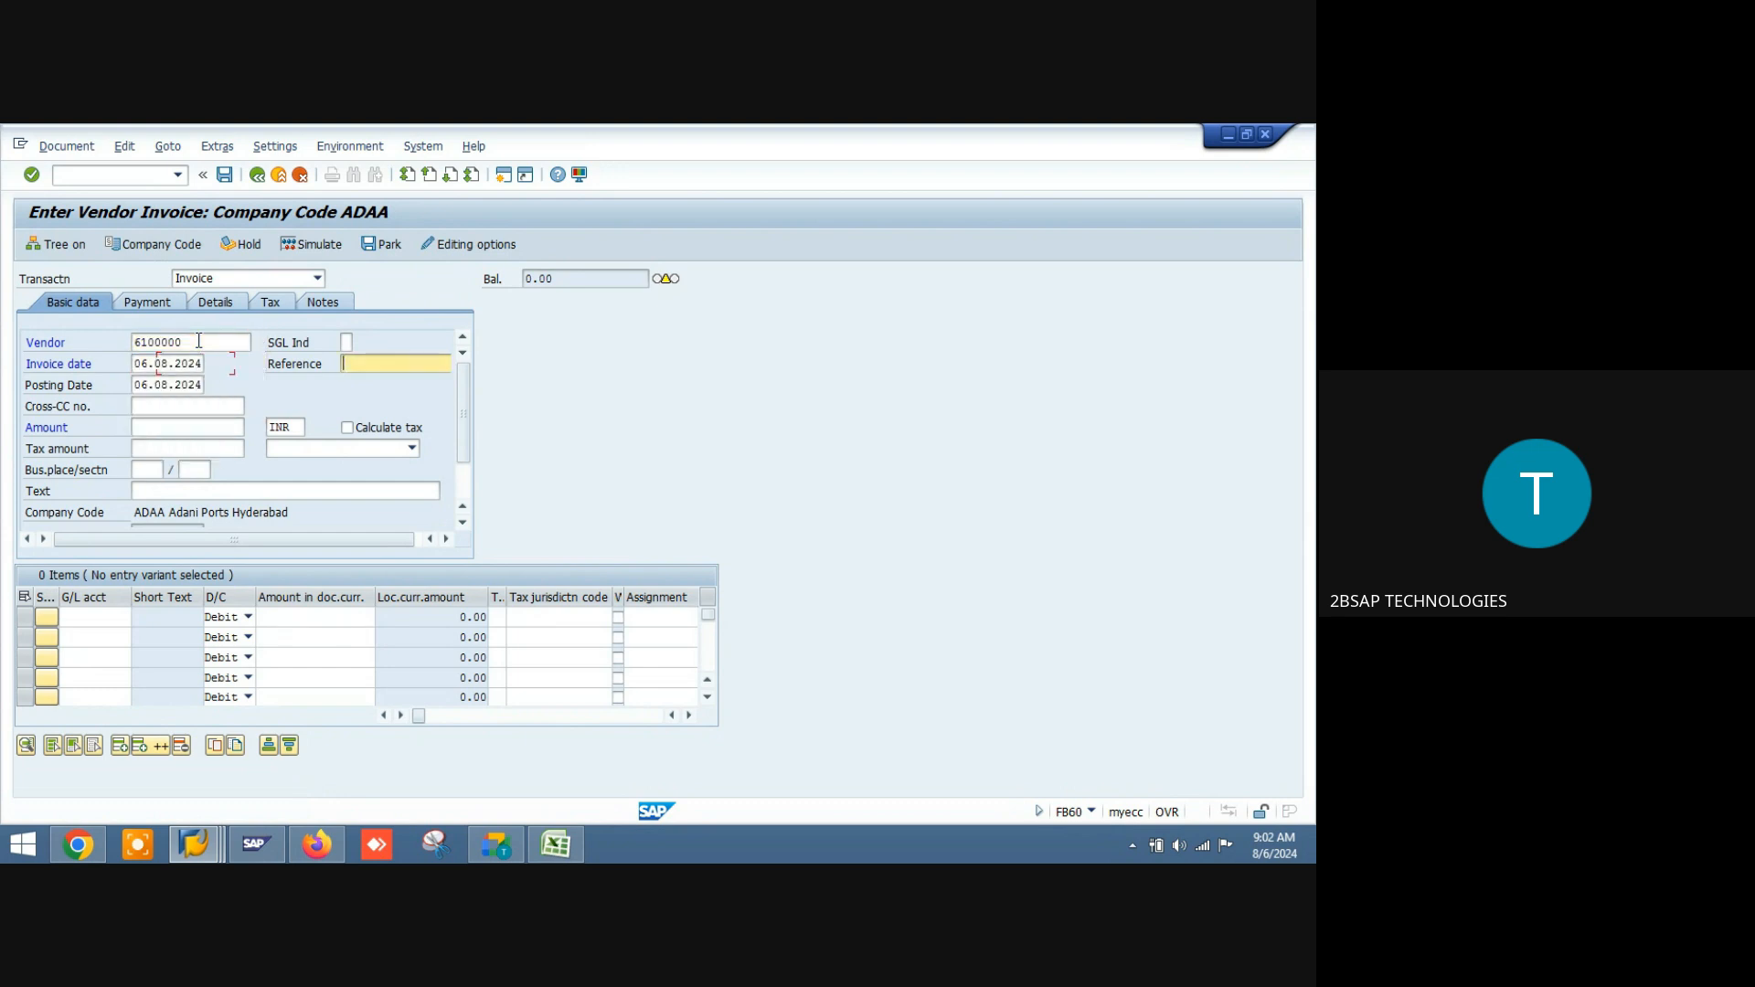
key(Down)
key(Tab)
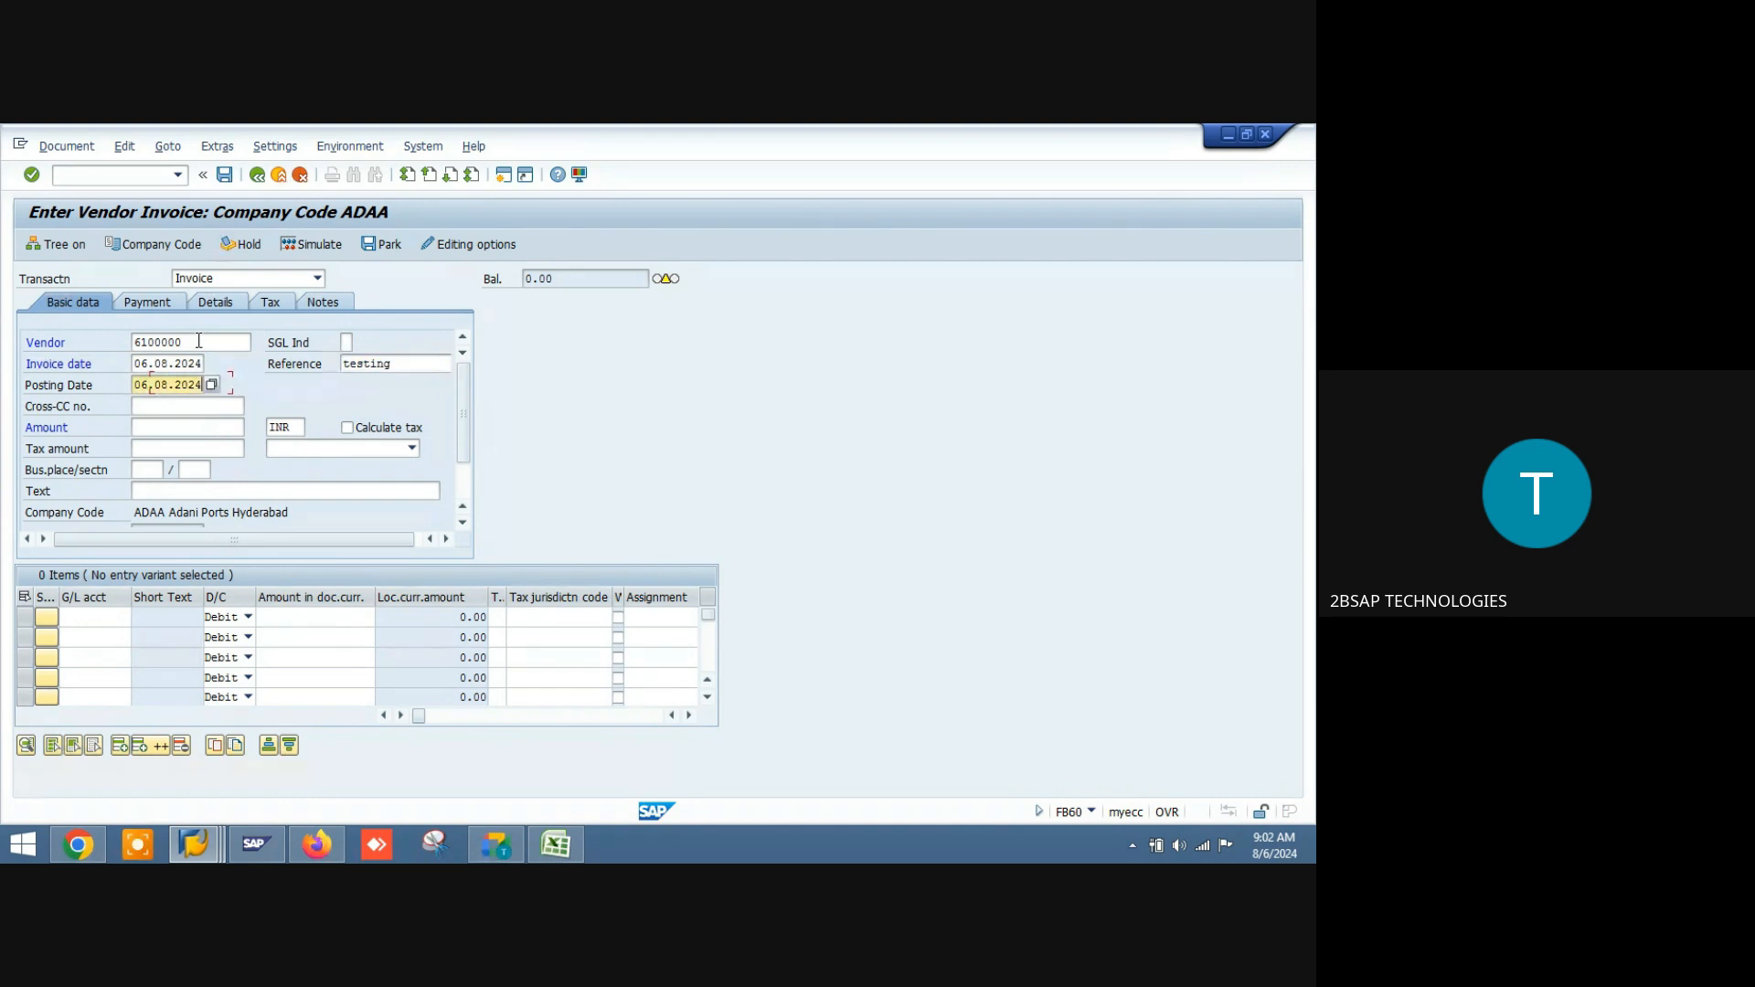
Step: Set the invoice amount to 200,000.00 INR and enter tesst as the invoice text
key(Tab)
key(Tab)
key(Down)
key(Tab)
key(Tab)
key(Tab)
key(Tab)
key(Tab)
key(Tab)
key(Tab)
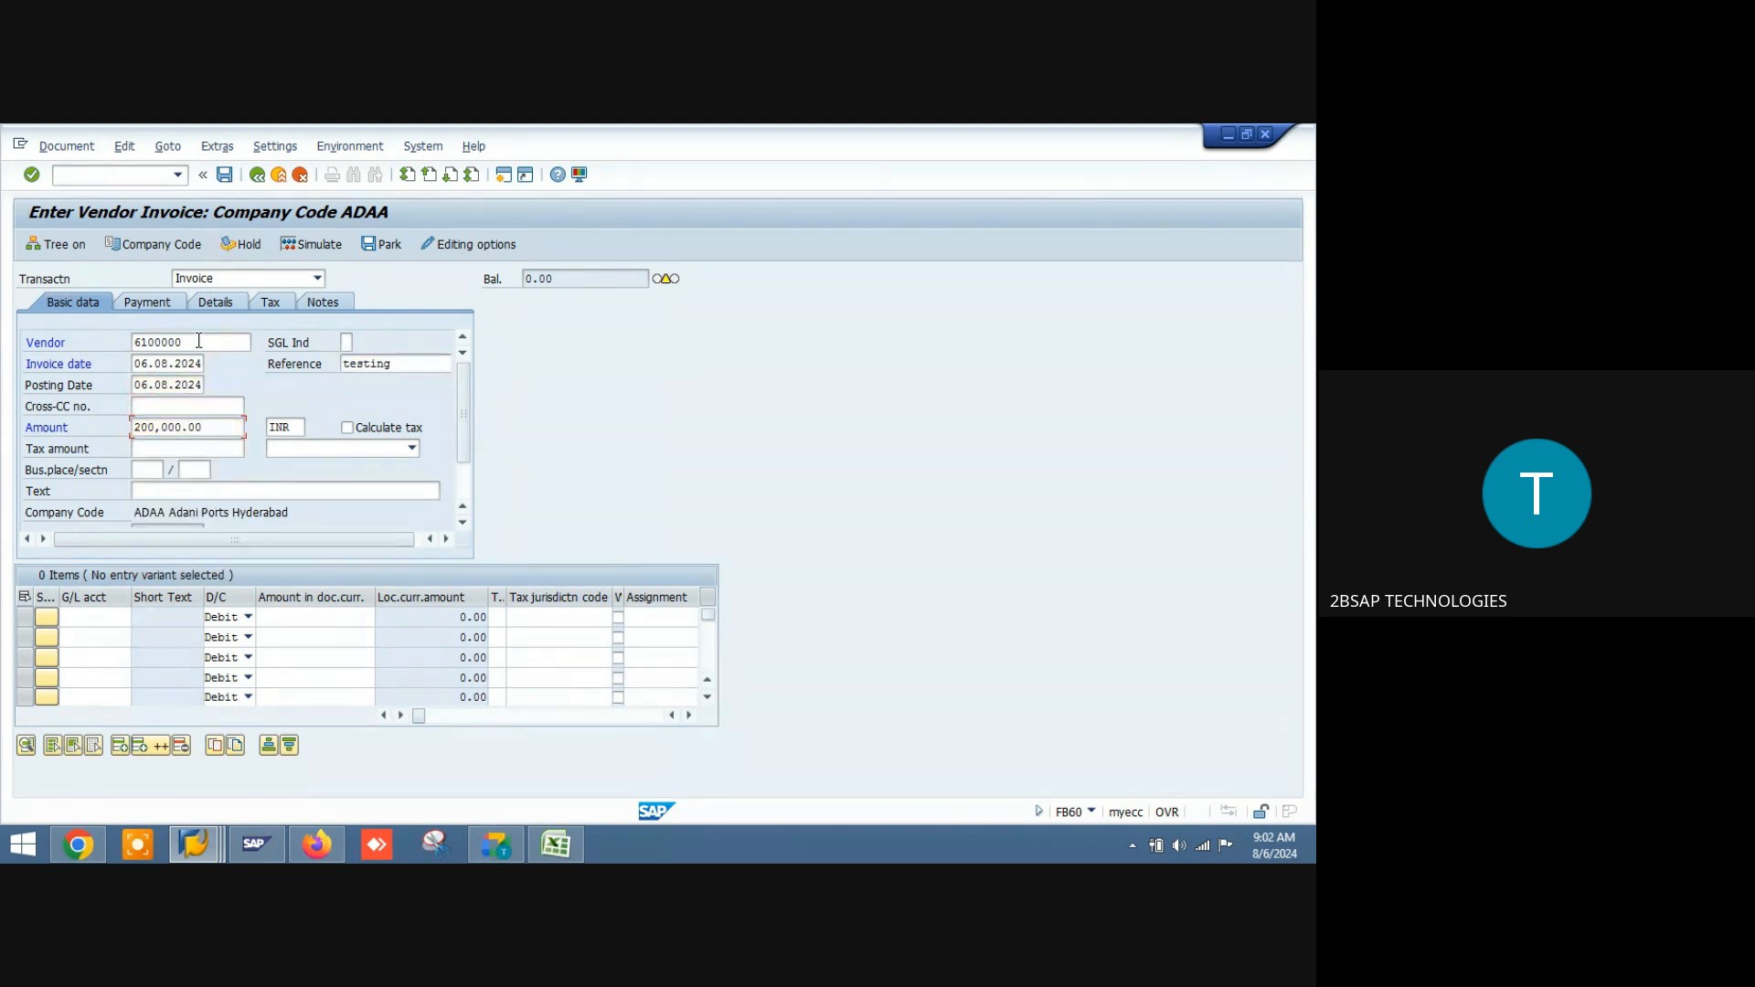
key(Down)
key(Tab)
key(Tab)
key(Tab)
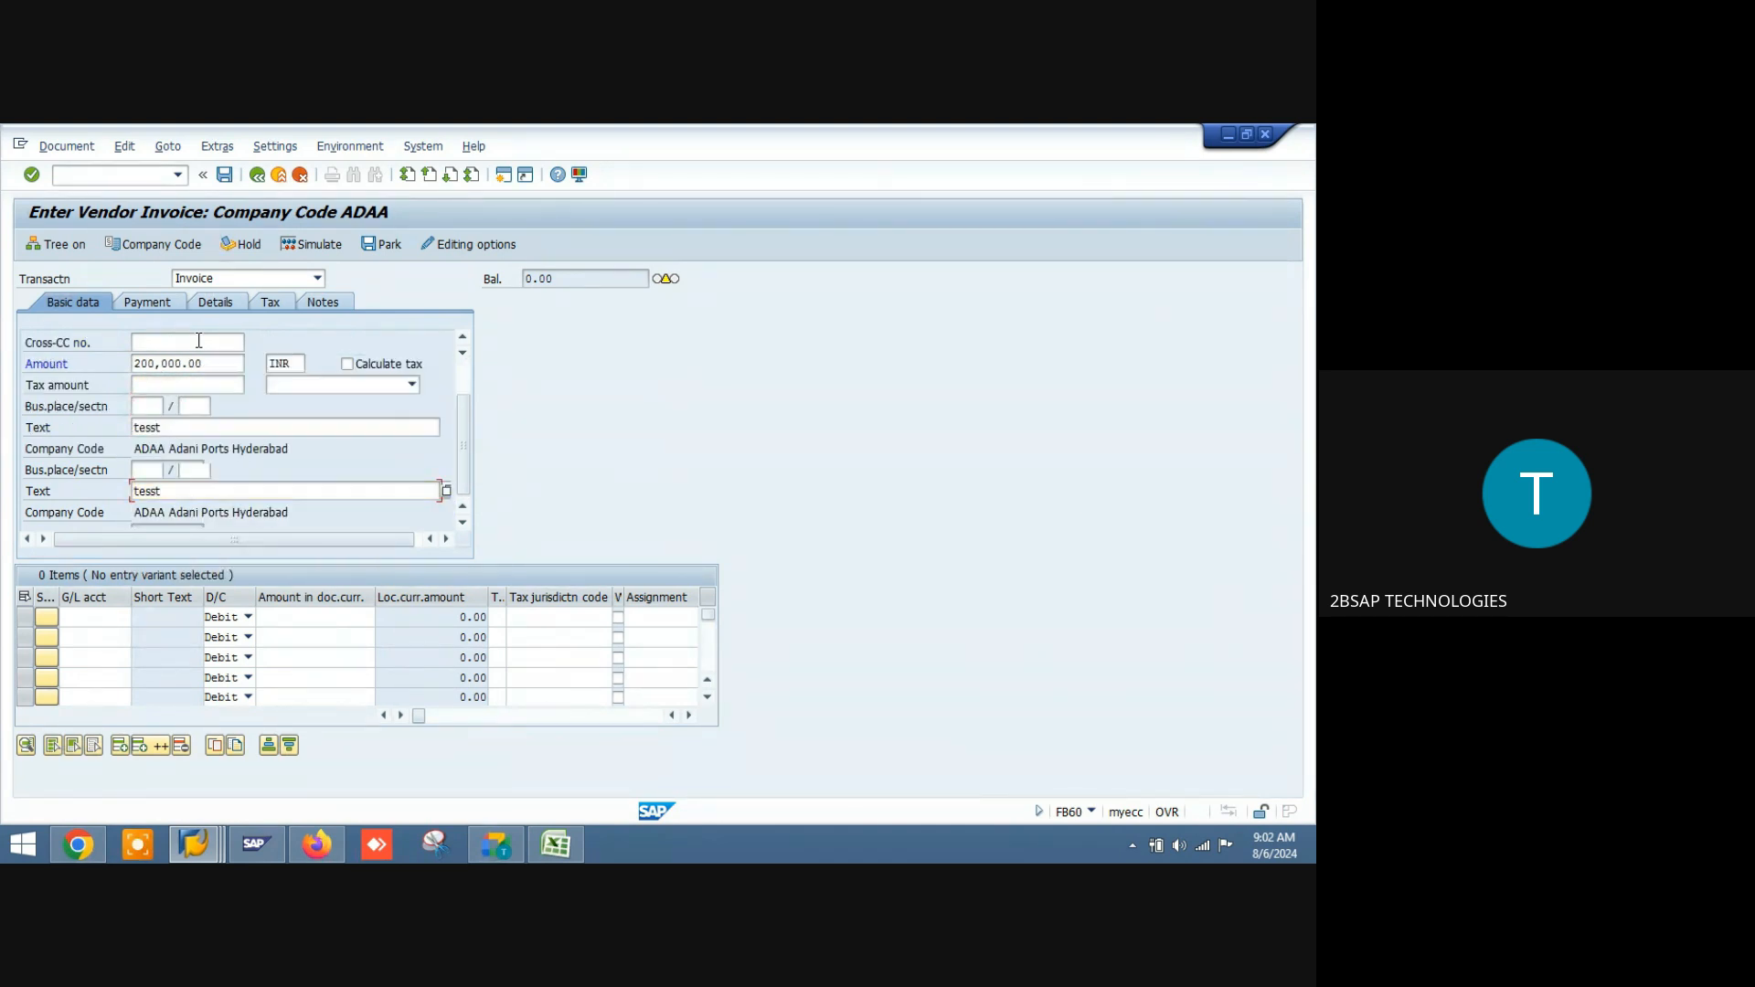
Step: Enter a debit line for G/L account 40000004 with amount 200,000.00 and validate the invoice
key(Down)
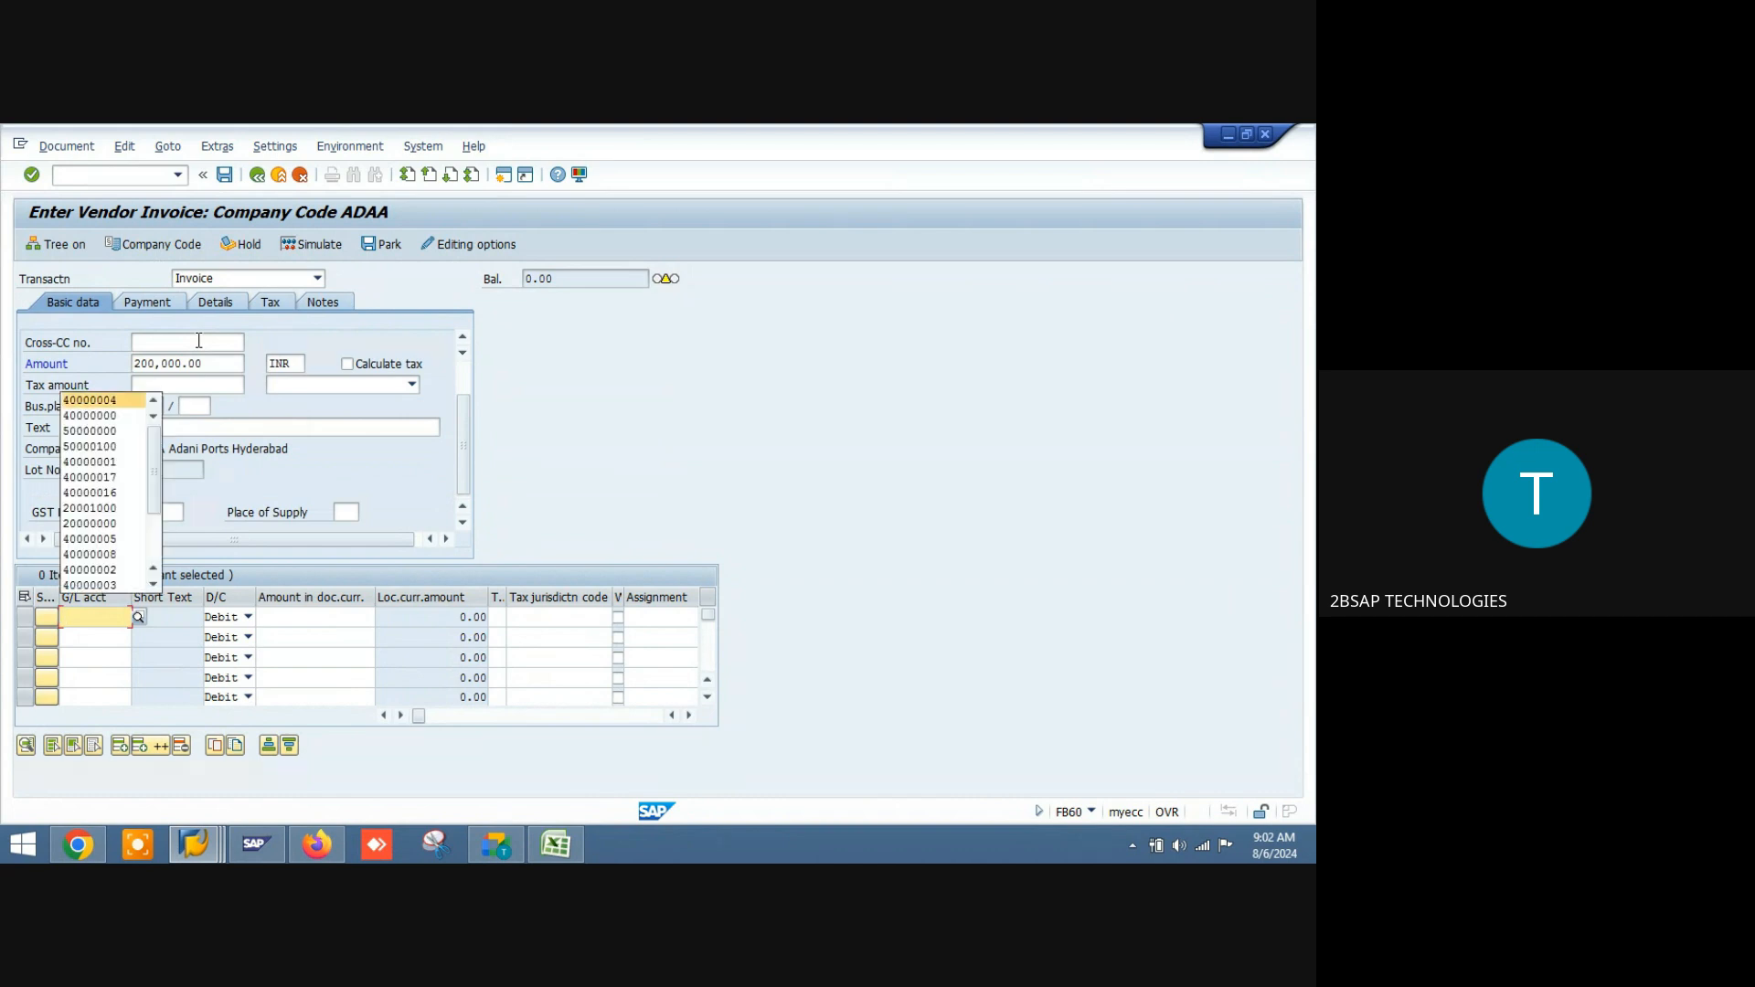
key(Tab)
key(Tab)
key(BackSpace)
key(Down)
key(Return)
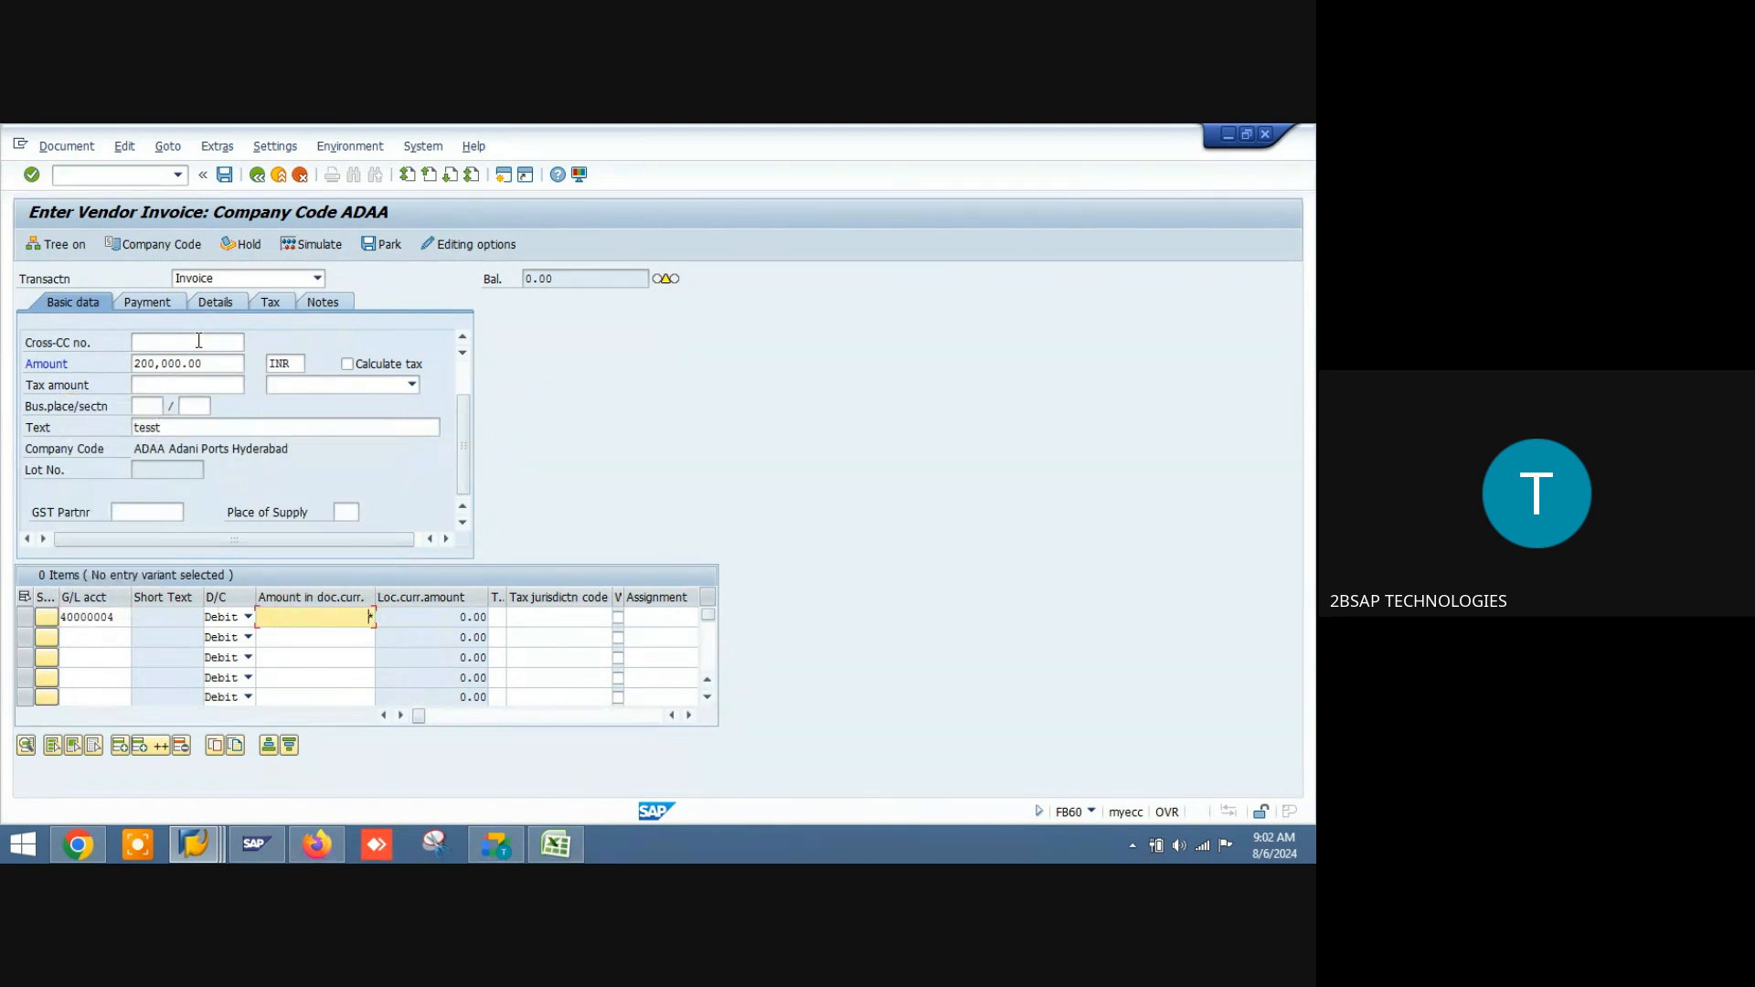
click(464, 381)
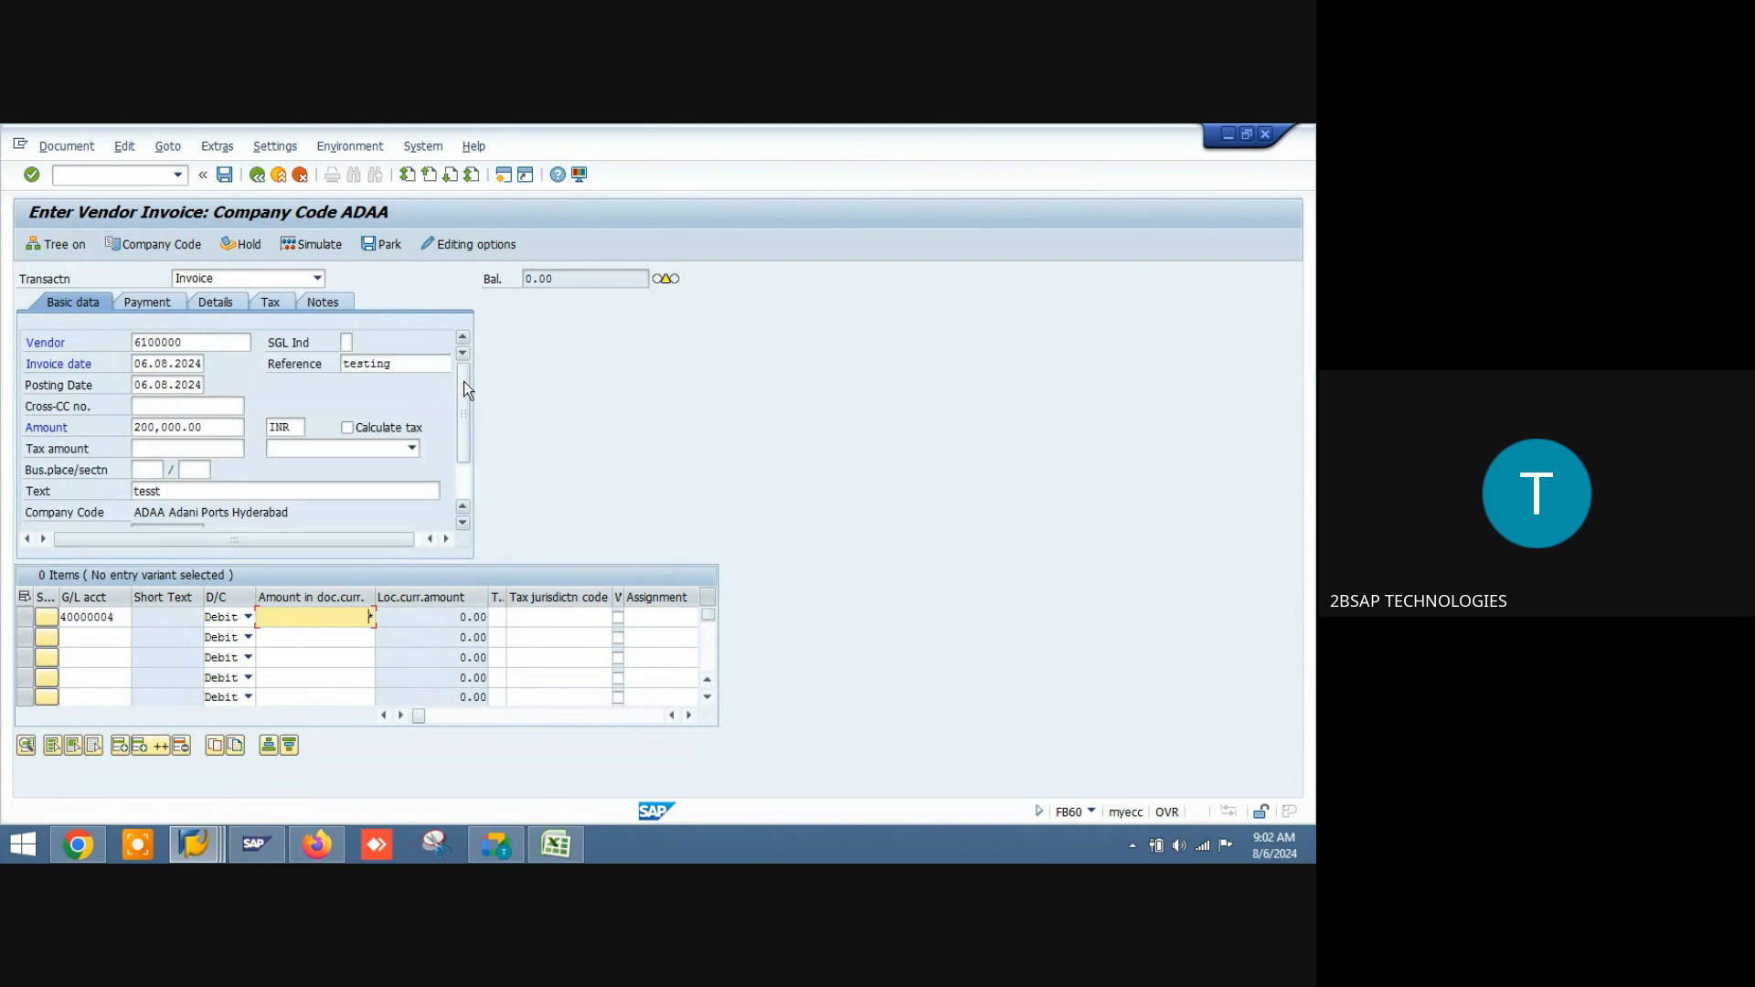
key(Return)
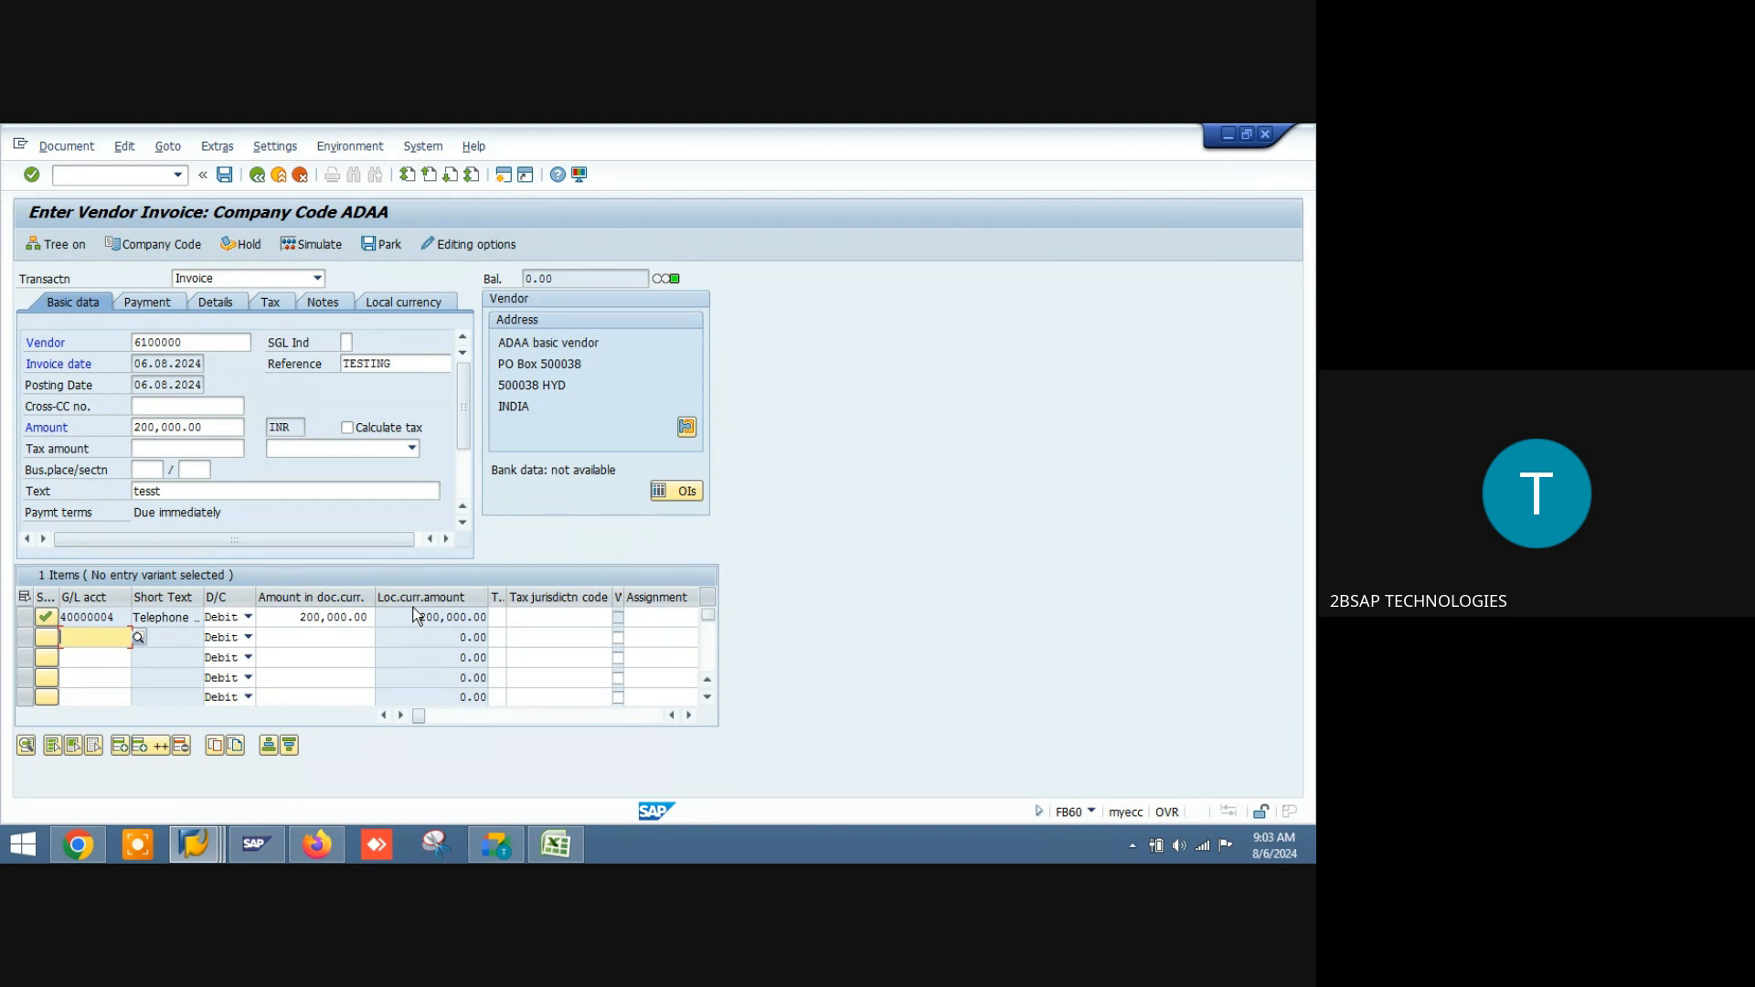
Step: Simulate the vendor invoice to review its vendor and telephone expense lines, and return to invoice entry, accepting deletion of automatically created items
key(ctrl+s)
click(66, 146)
click(98, 300)
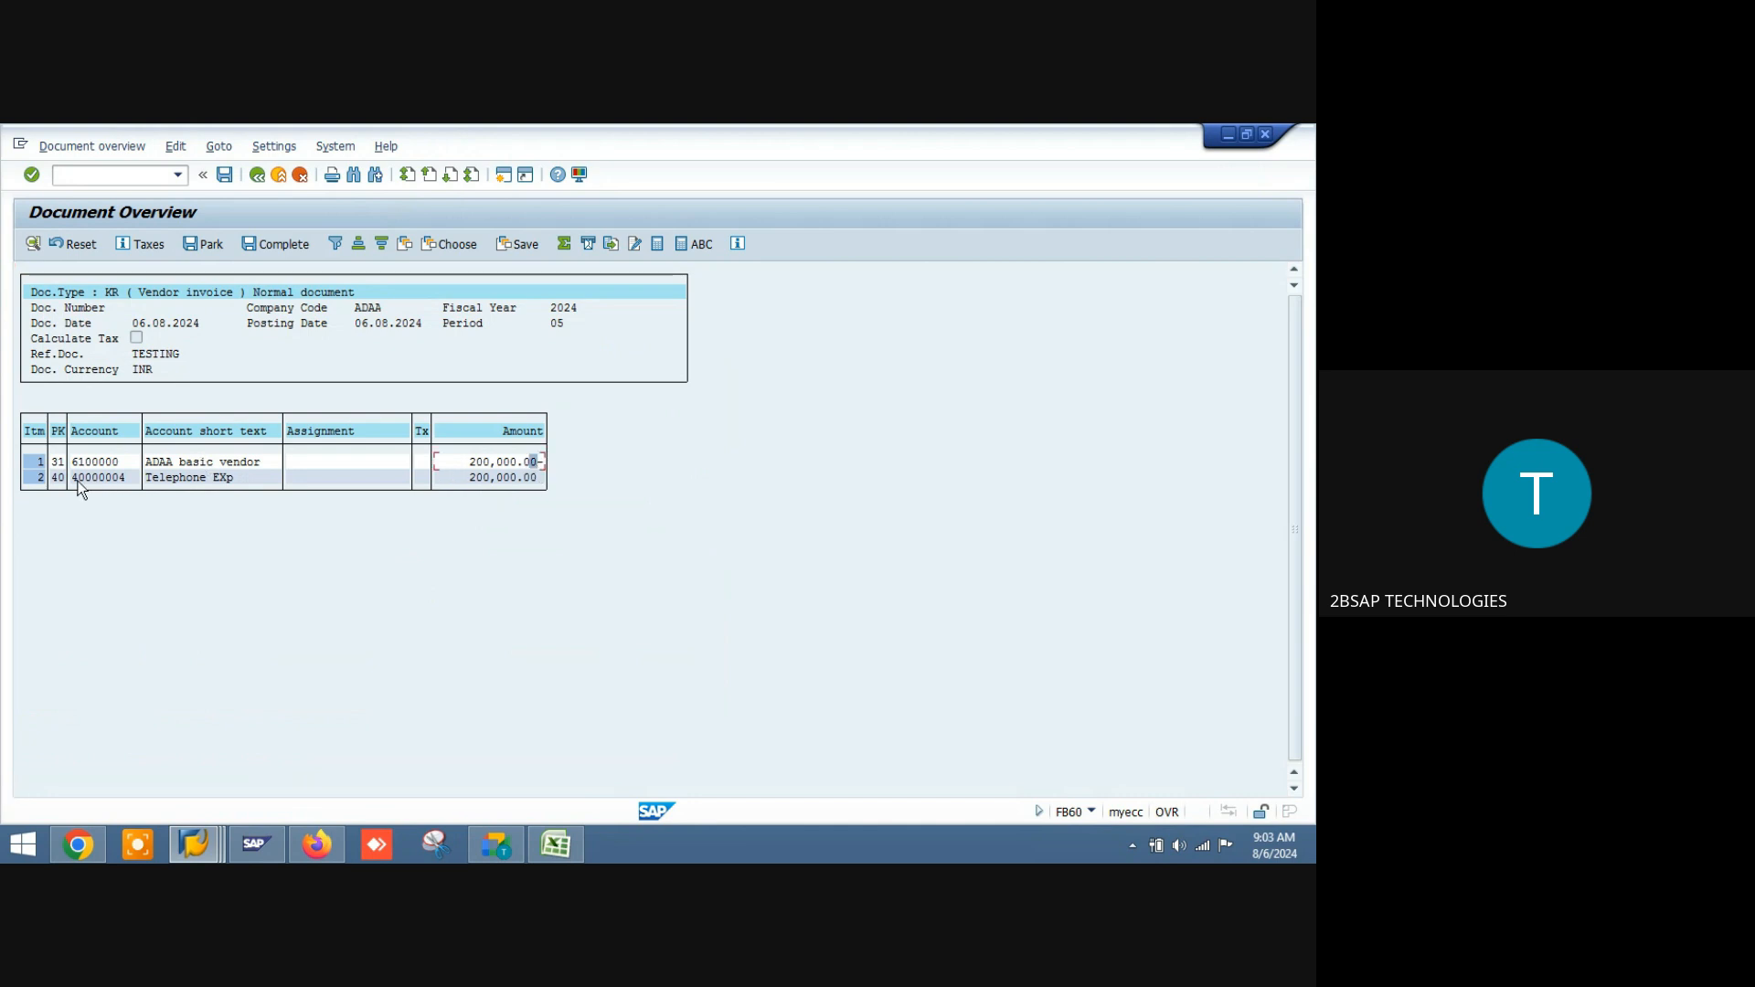
click(186, 483)
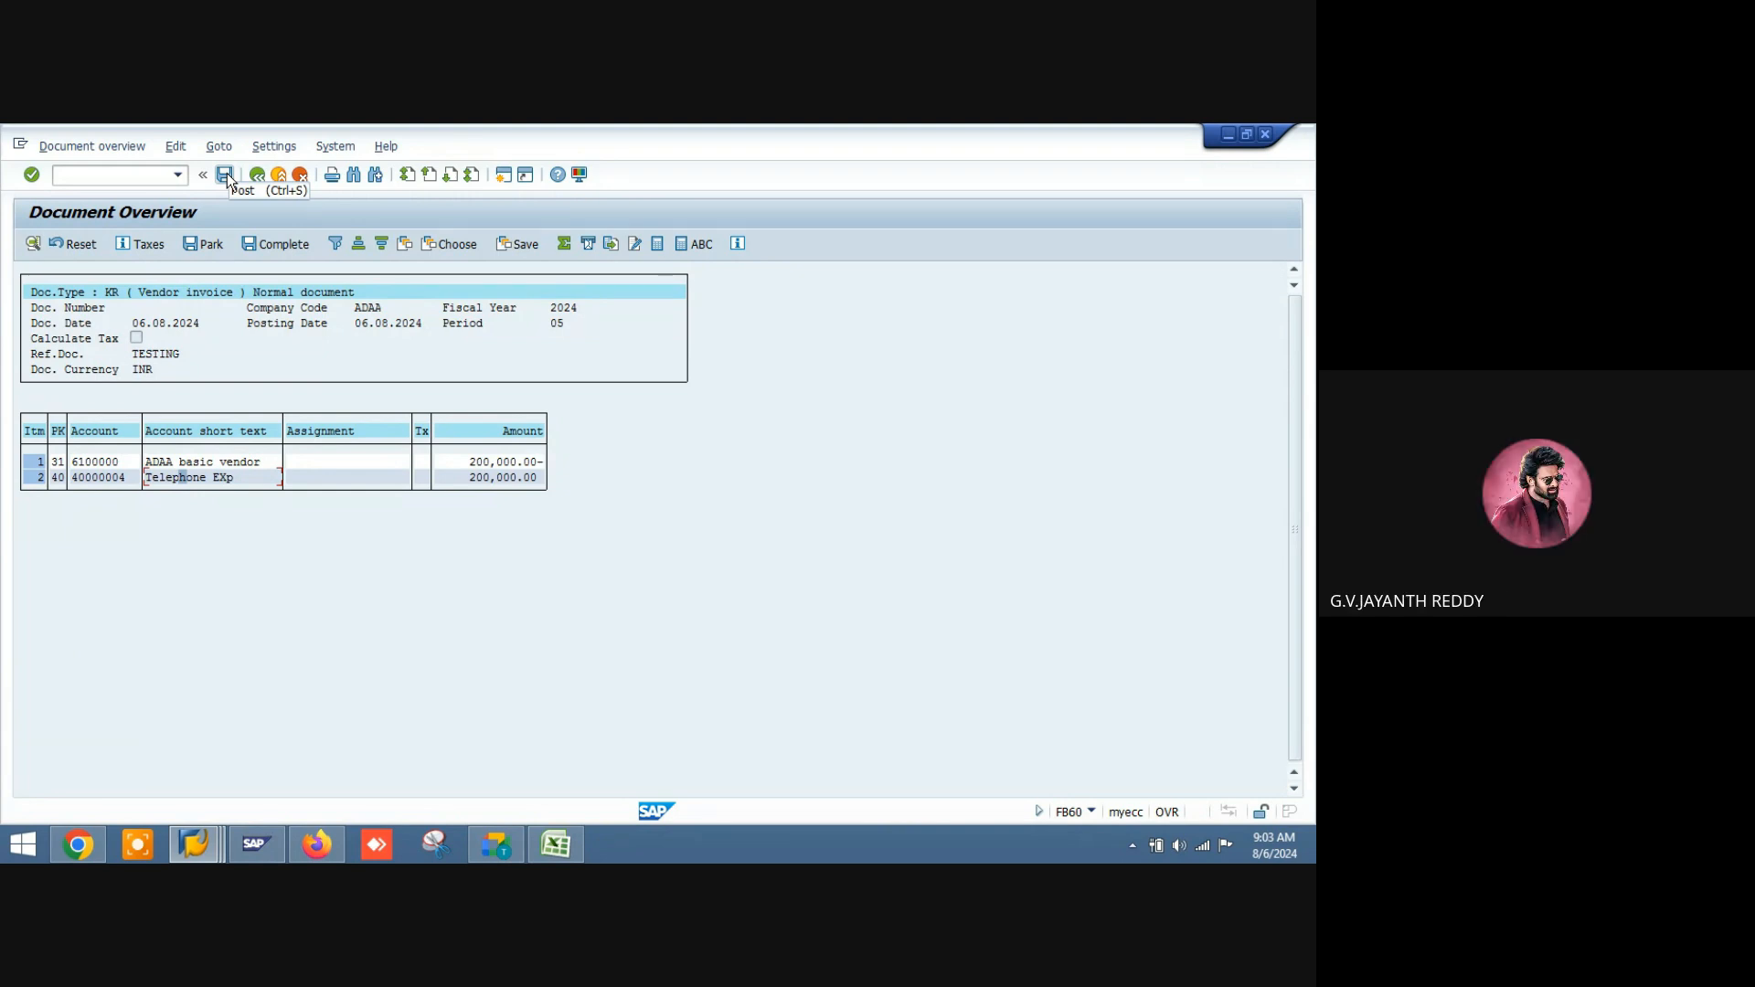
click(256, 179)
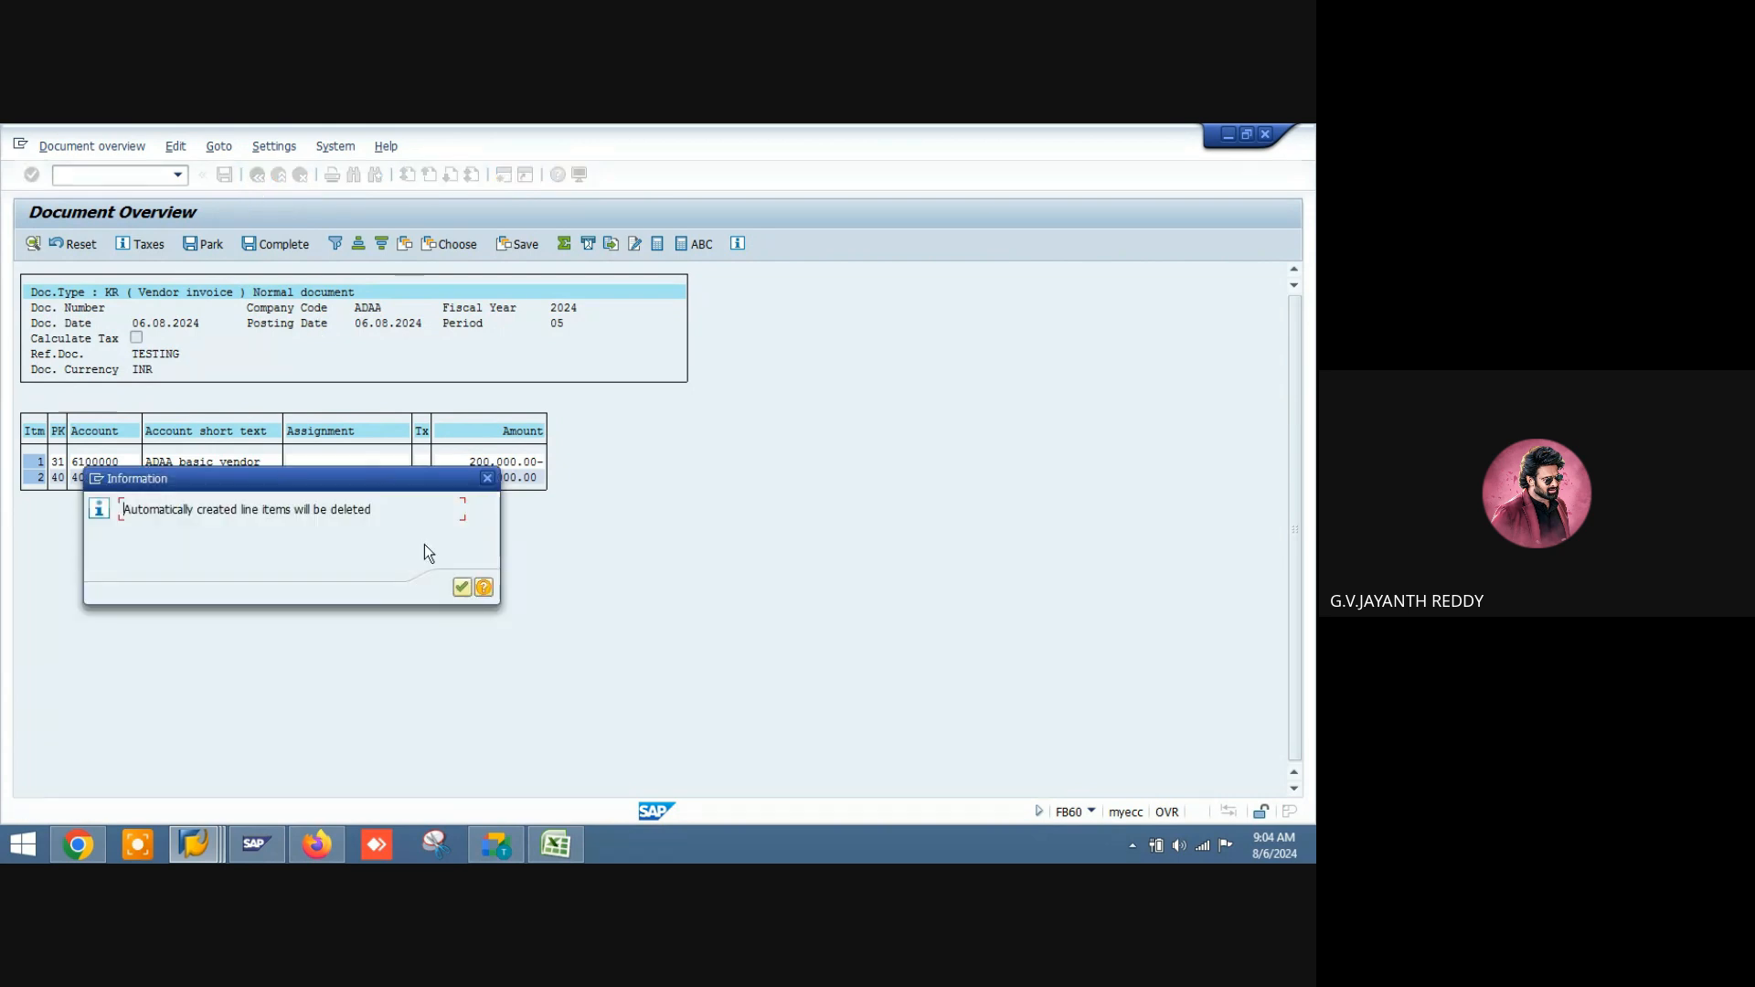
click(460, 587)
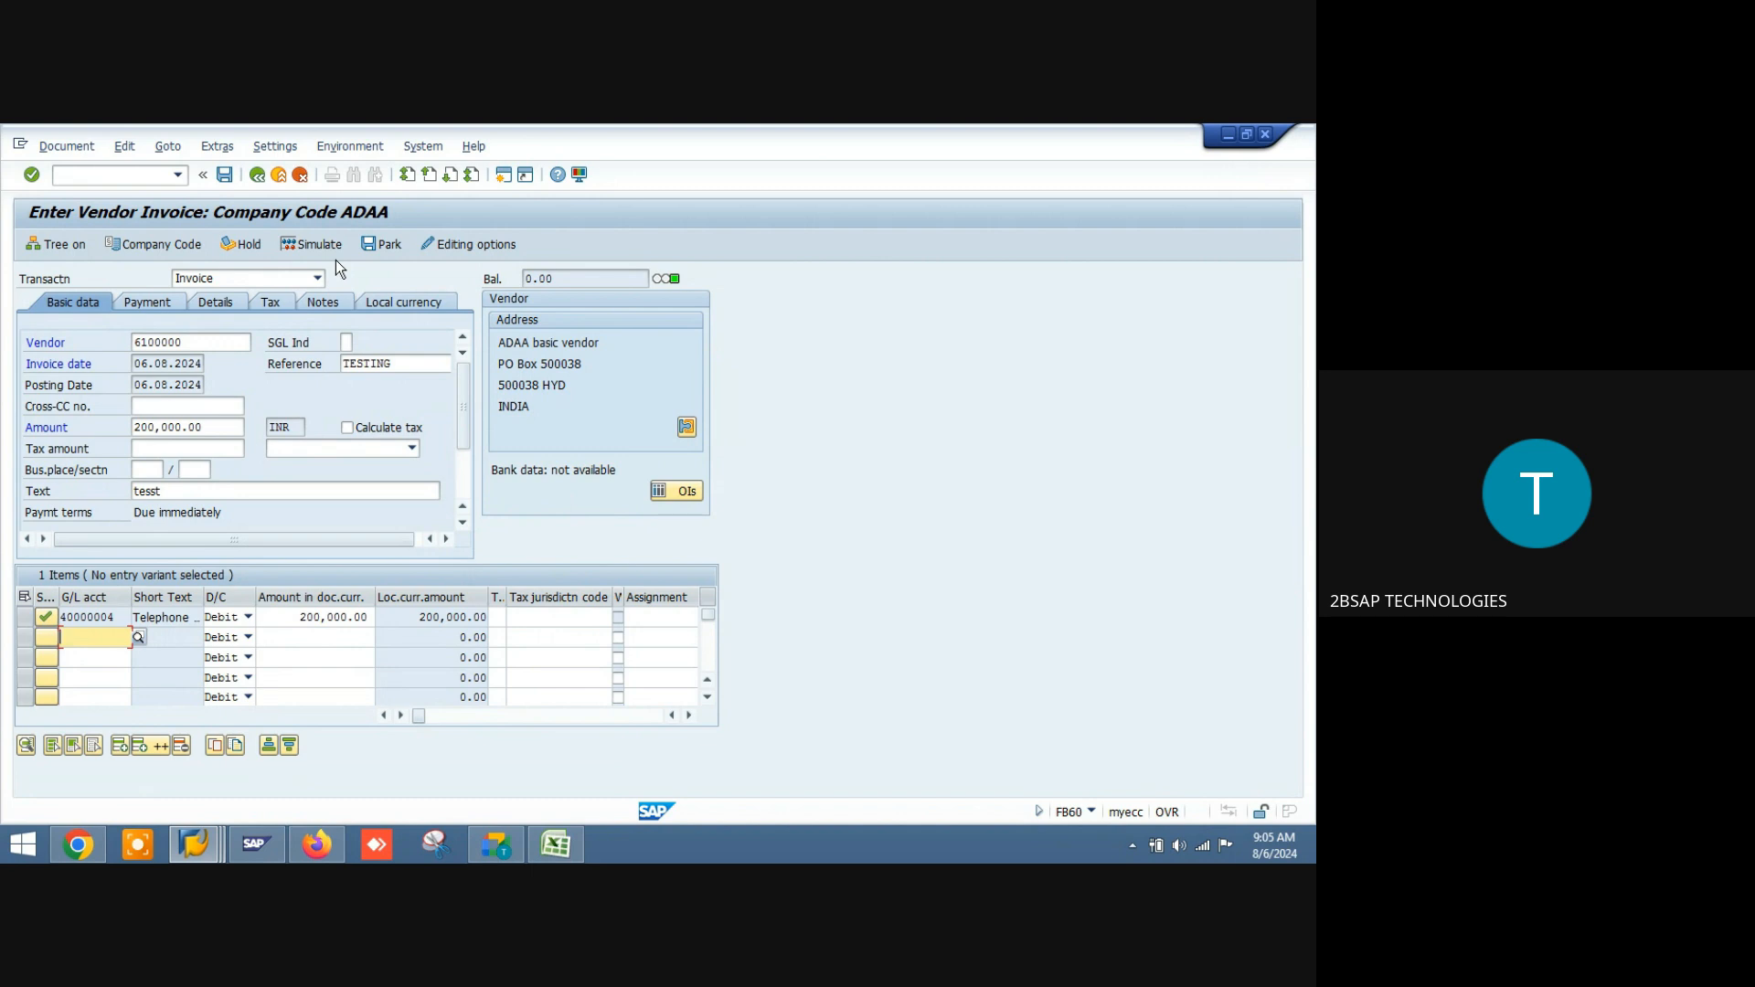
Step: Simulate the invoice again, try to post it and open the detailed explanation of the error
click(313, 244)
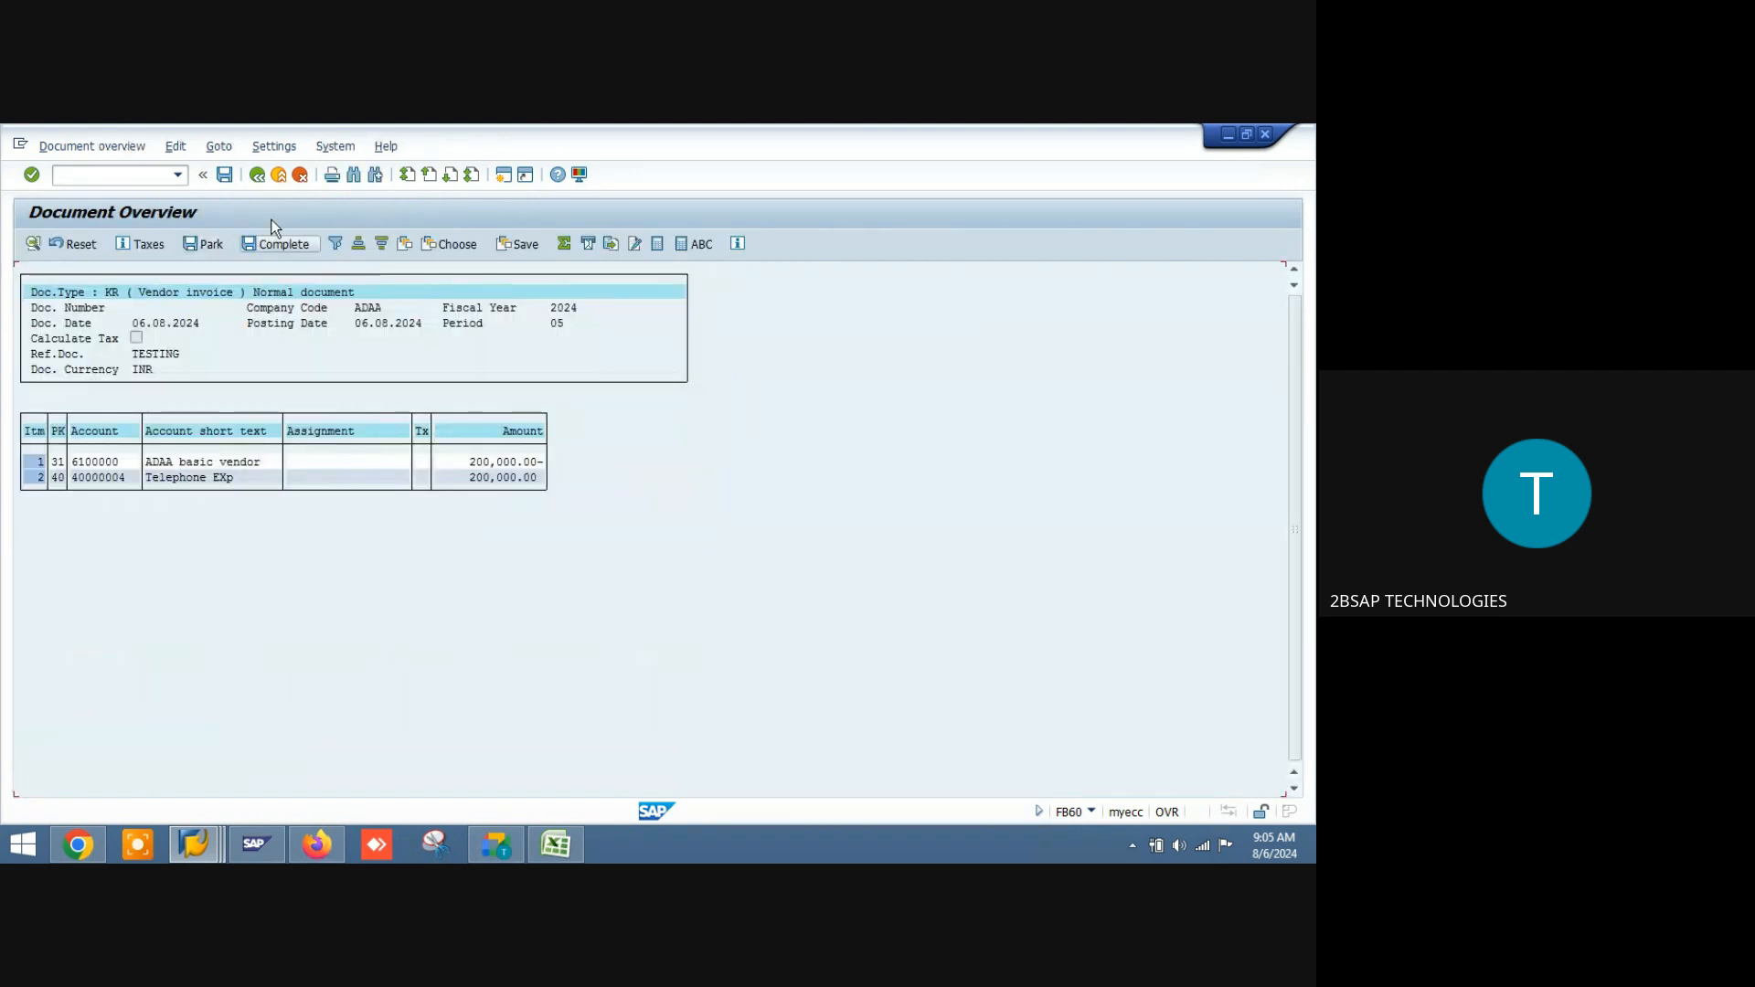
click(225, 181)
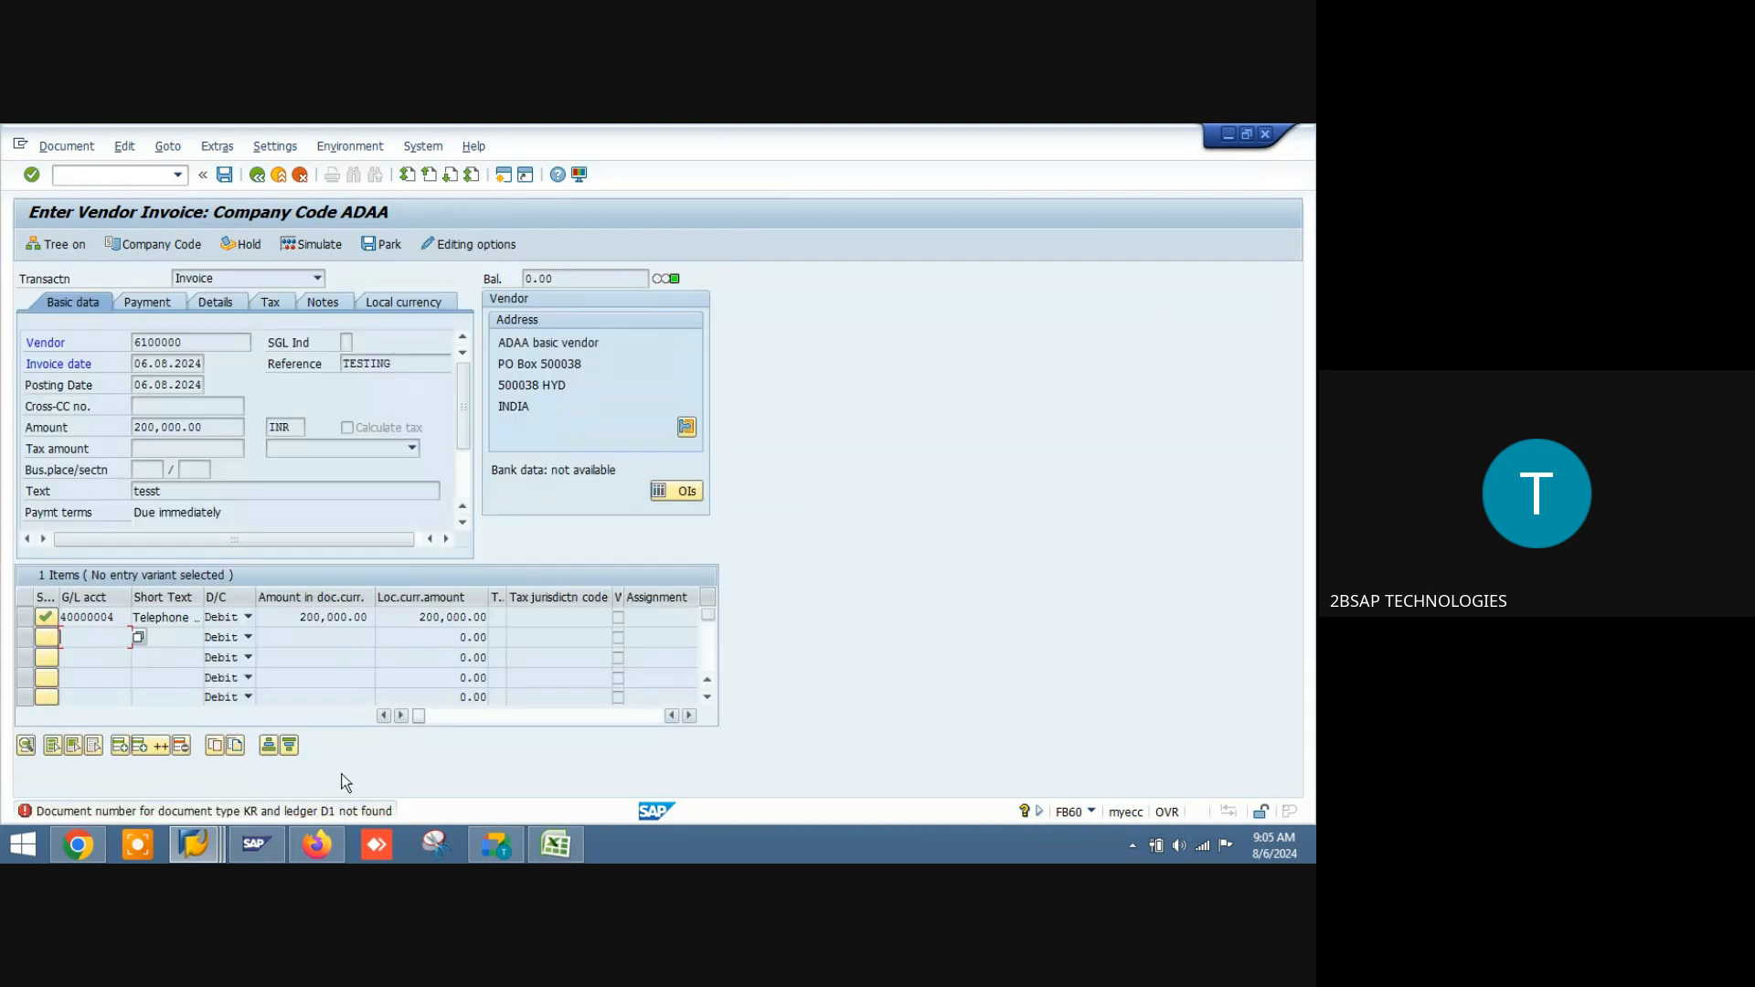
click(315, 811)
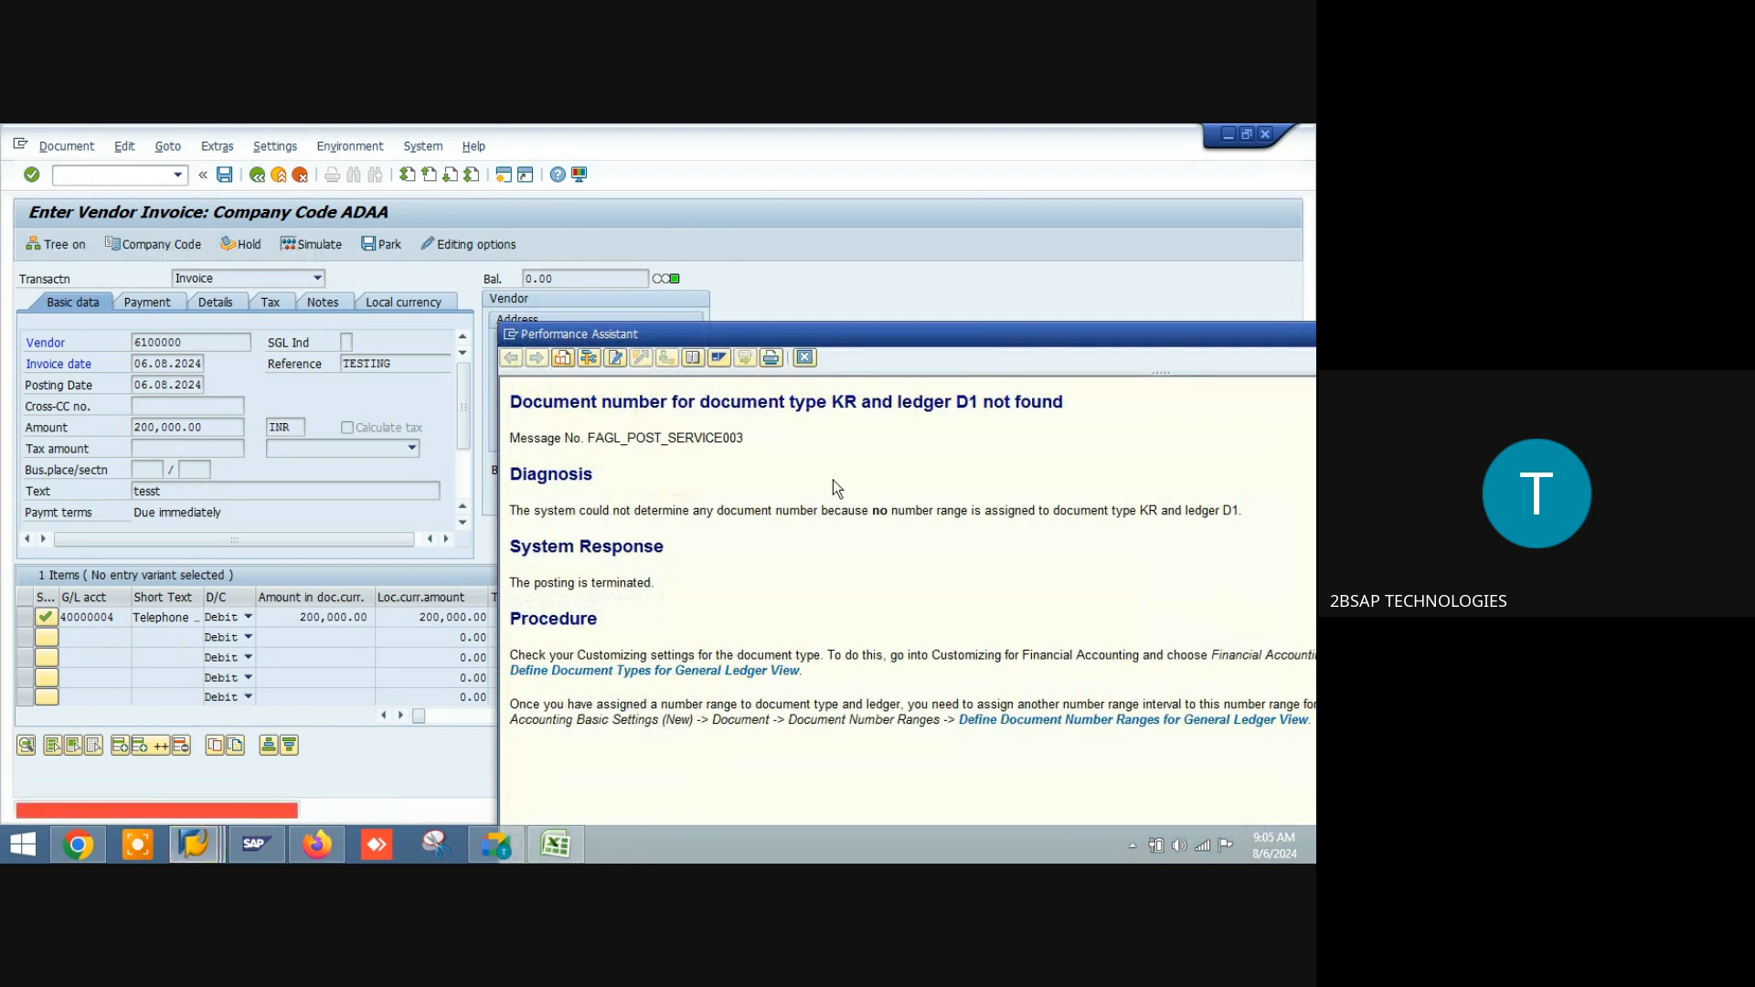
drag(893, 335, 720, 237)
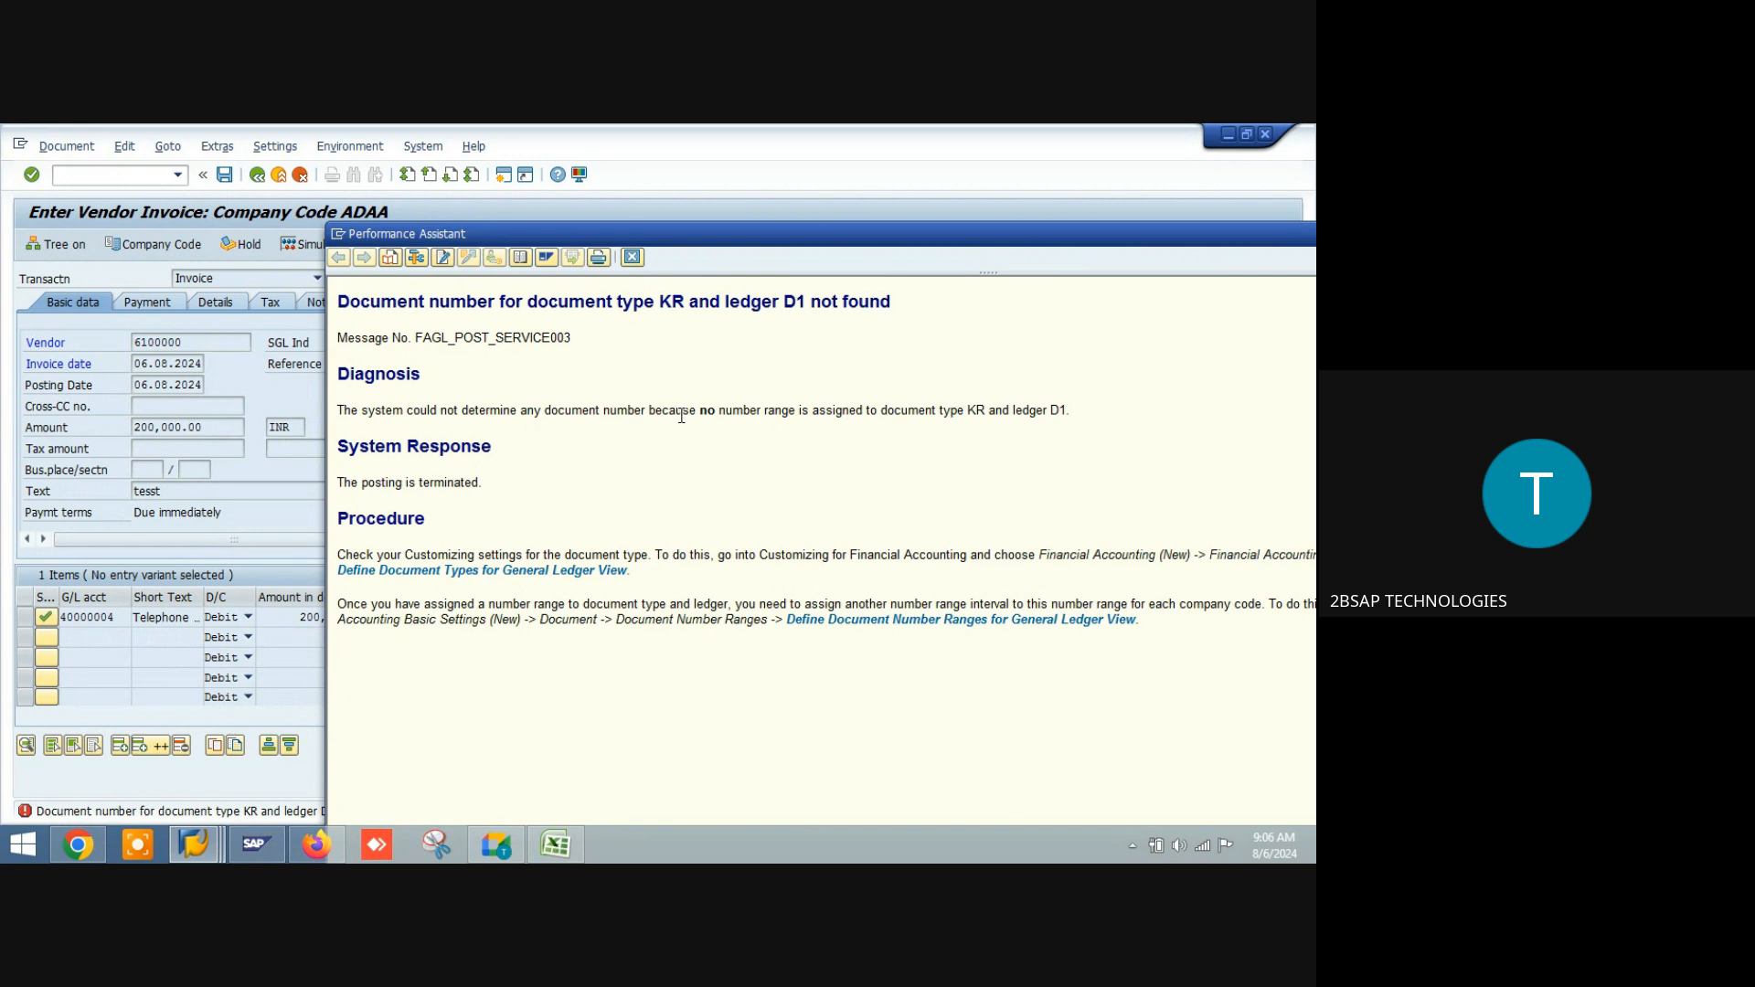
Step: Follow the error help to Define Document Types for General Ledger View in the IMG and display the IMG activity keys
click(527, 571)
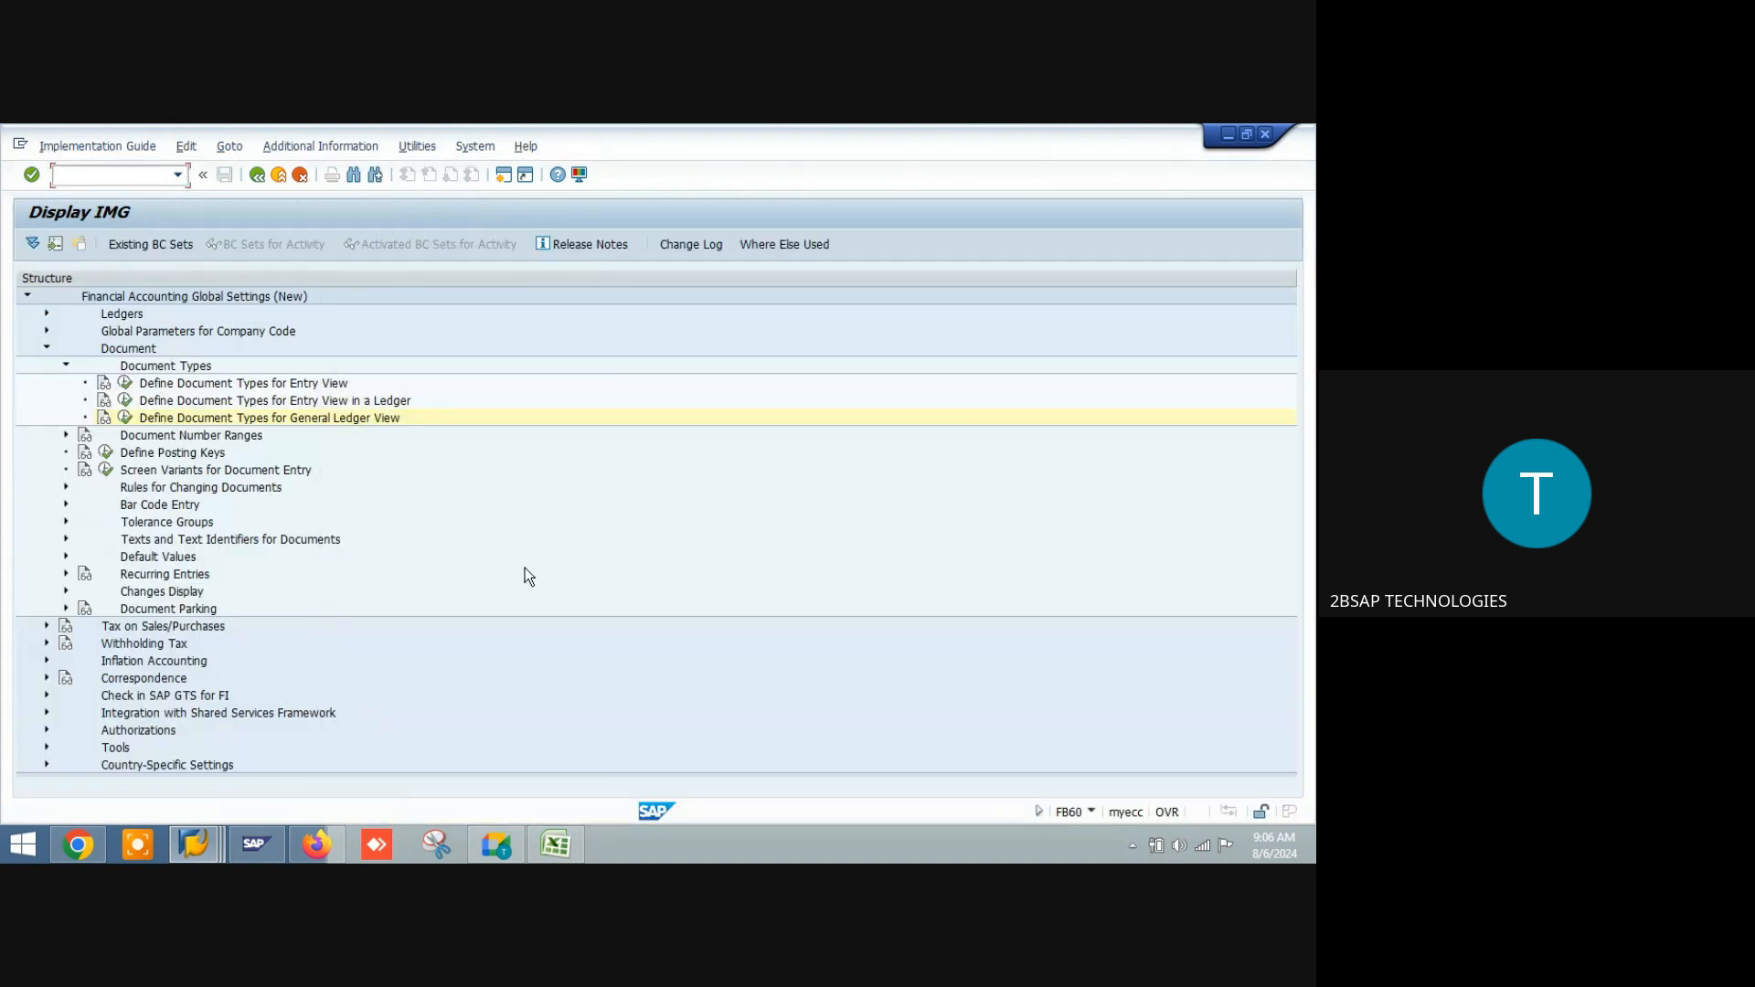
click(356, 419)
click(315, 143)
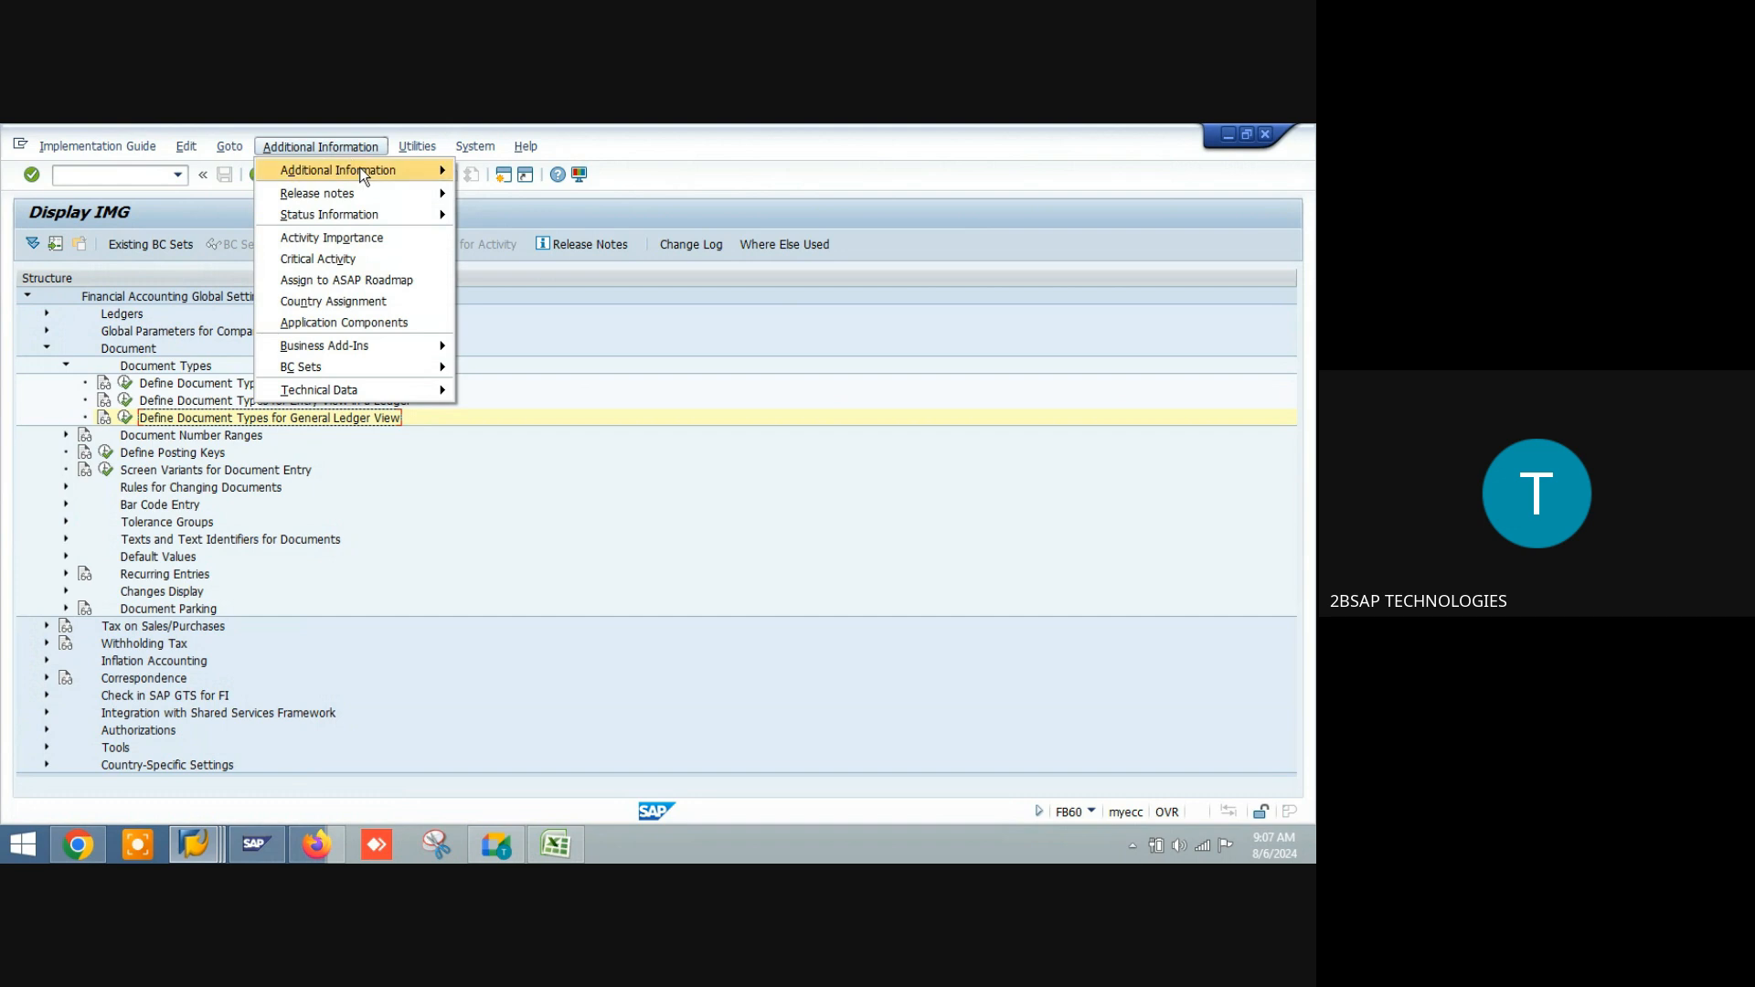
mouse_move(355, 169)
mouse_move(530, 192)
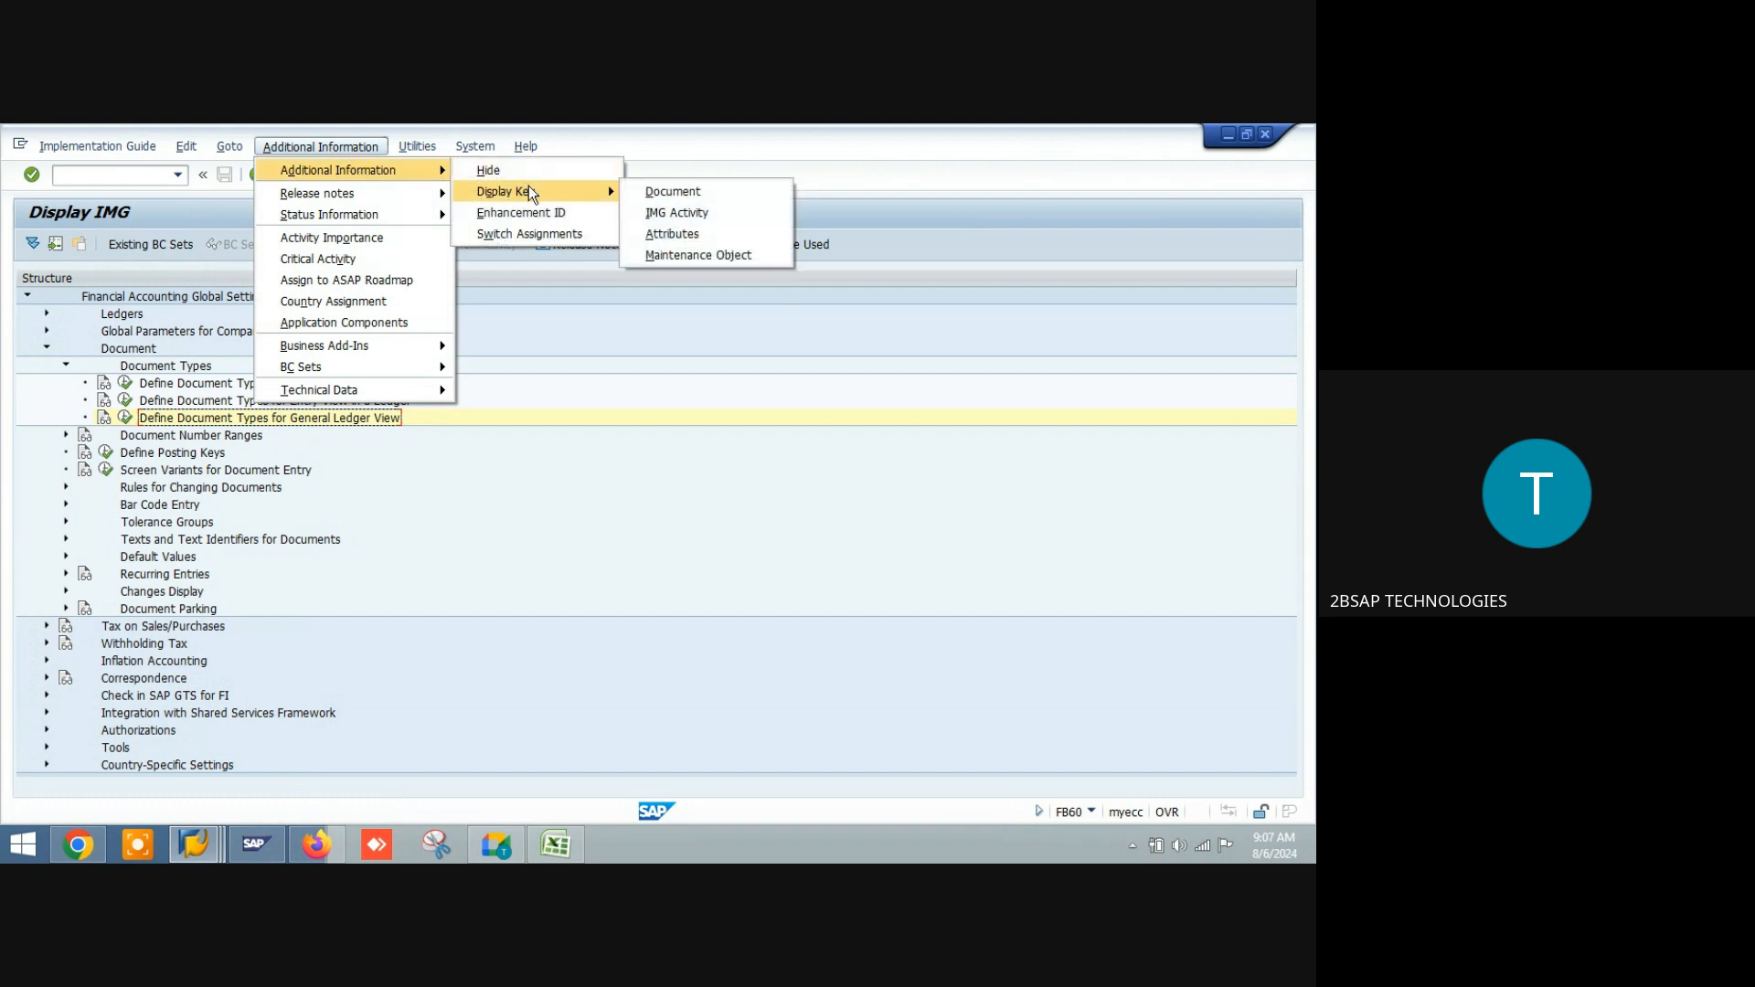
click(658, 212)
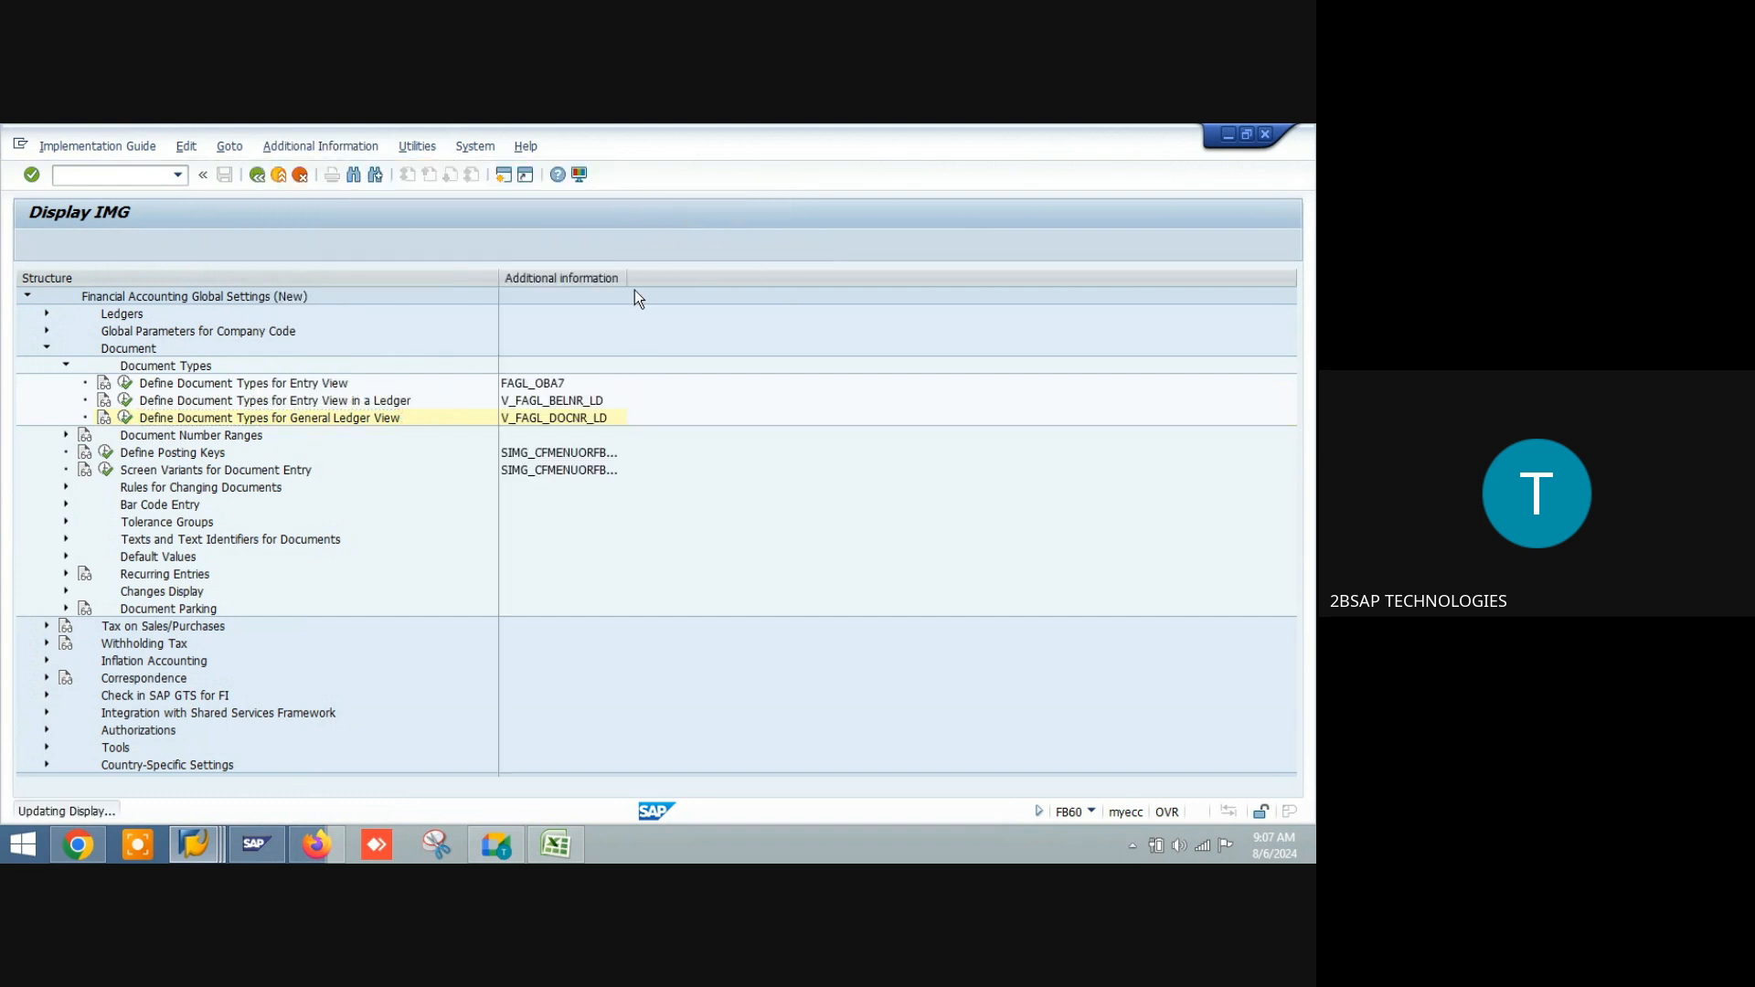
drag(625, 281, 727, 348)
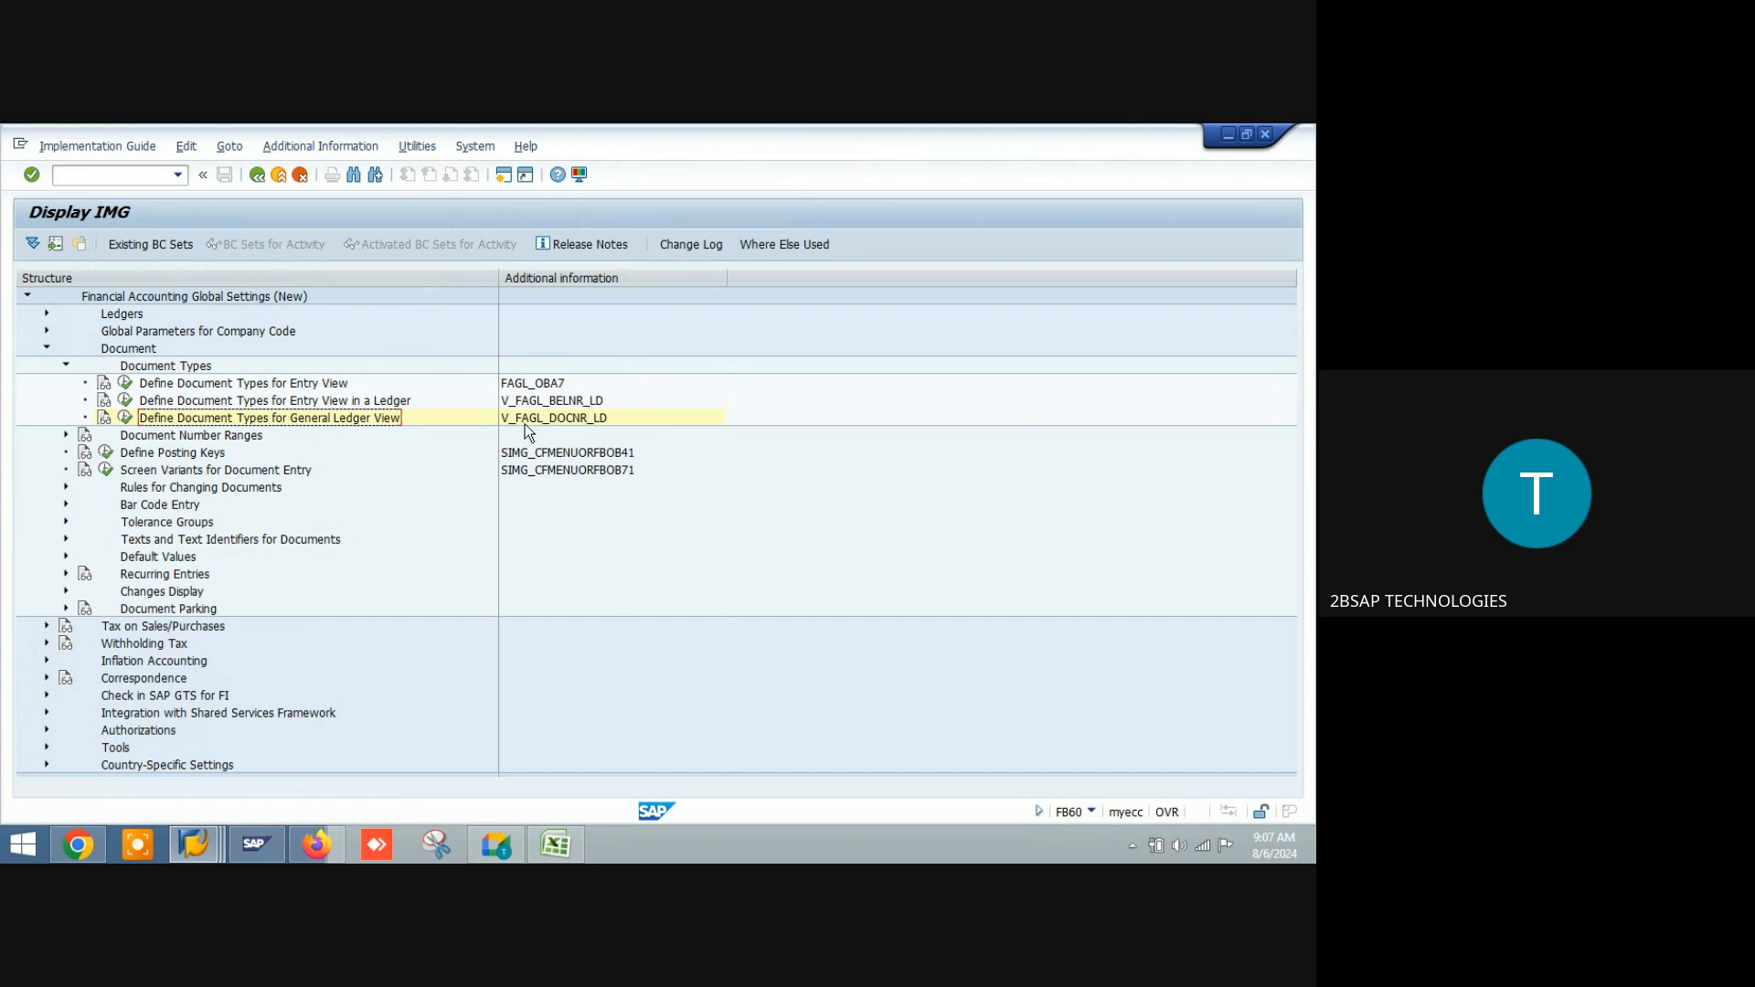
Step: Run the Define Document Types for General Ledger View activity with ledger D1 as the work area
click(579, 418)
click(376, 421)
click(126, 417)
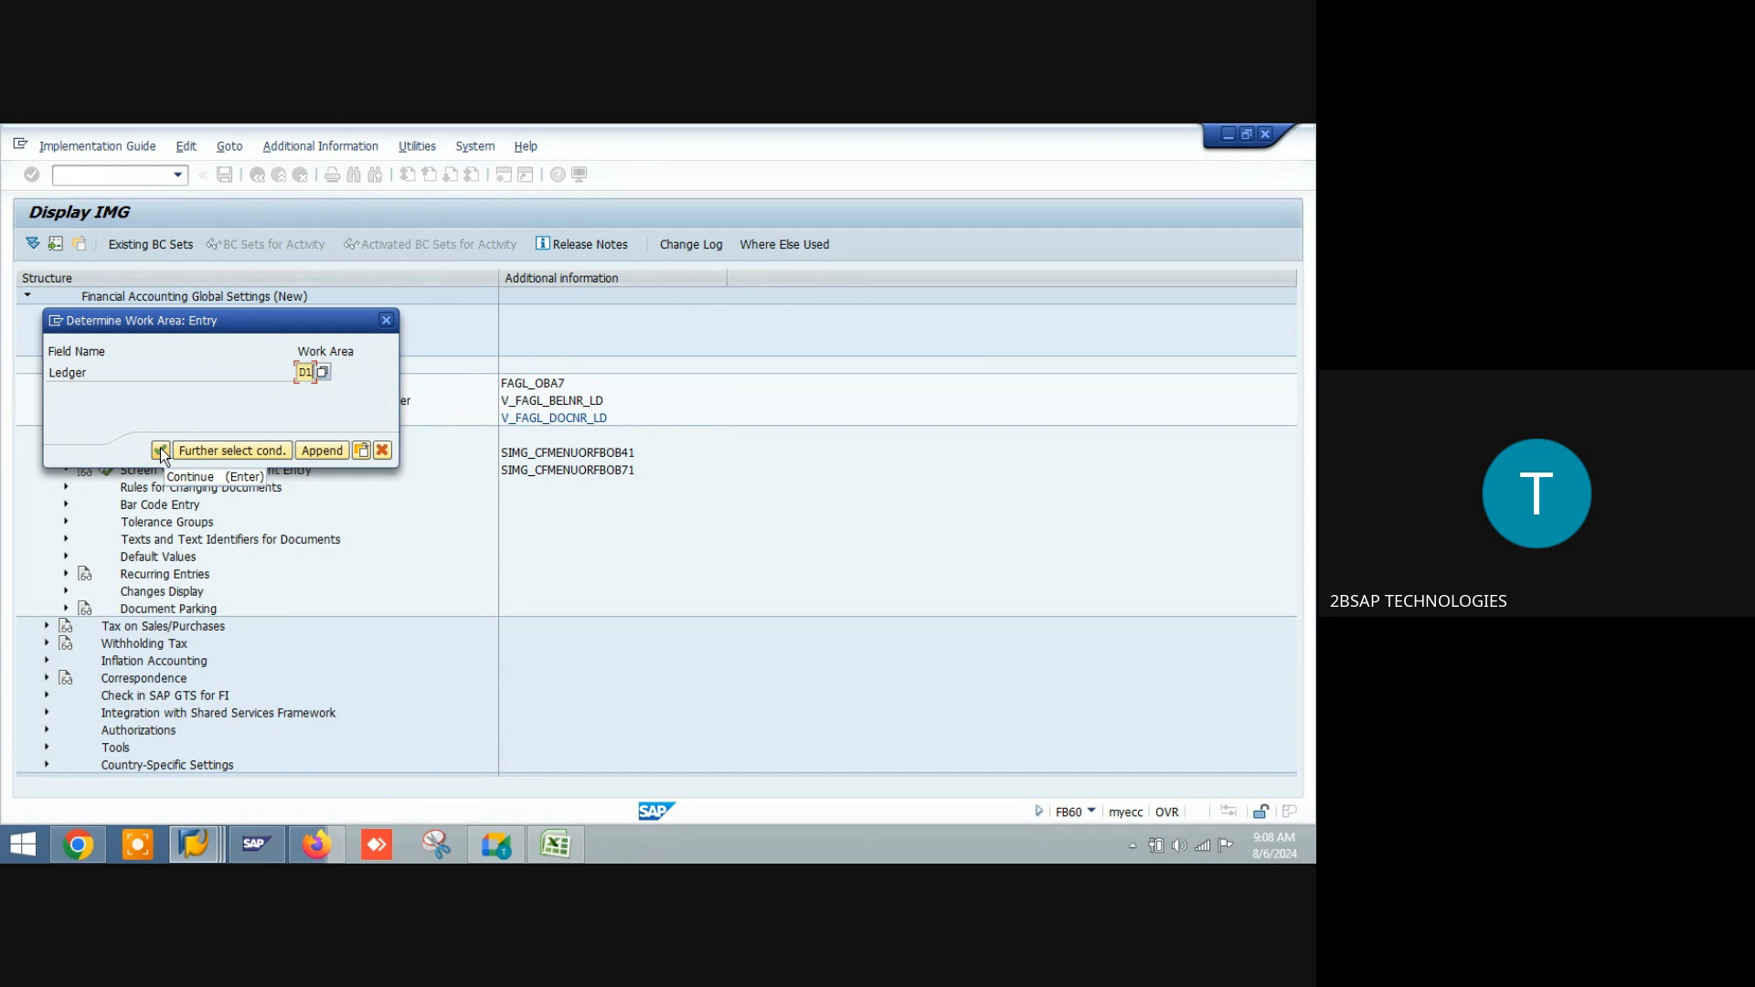
click(160, 450)
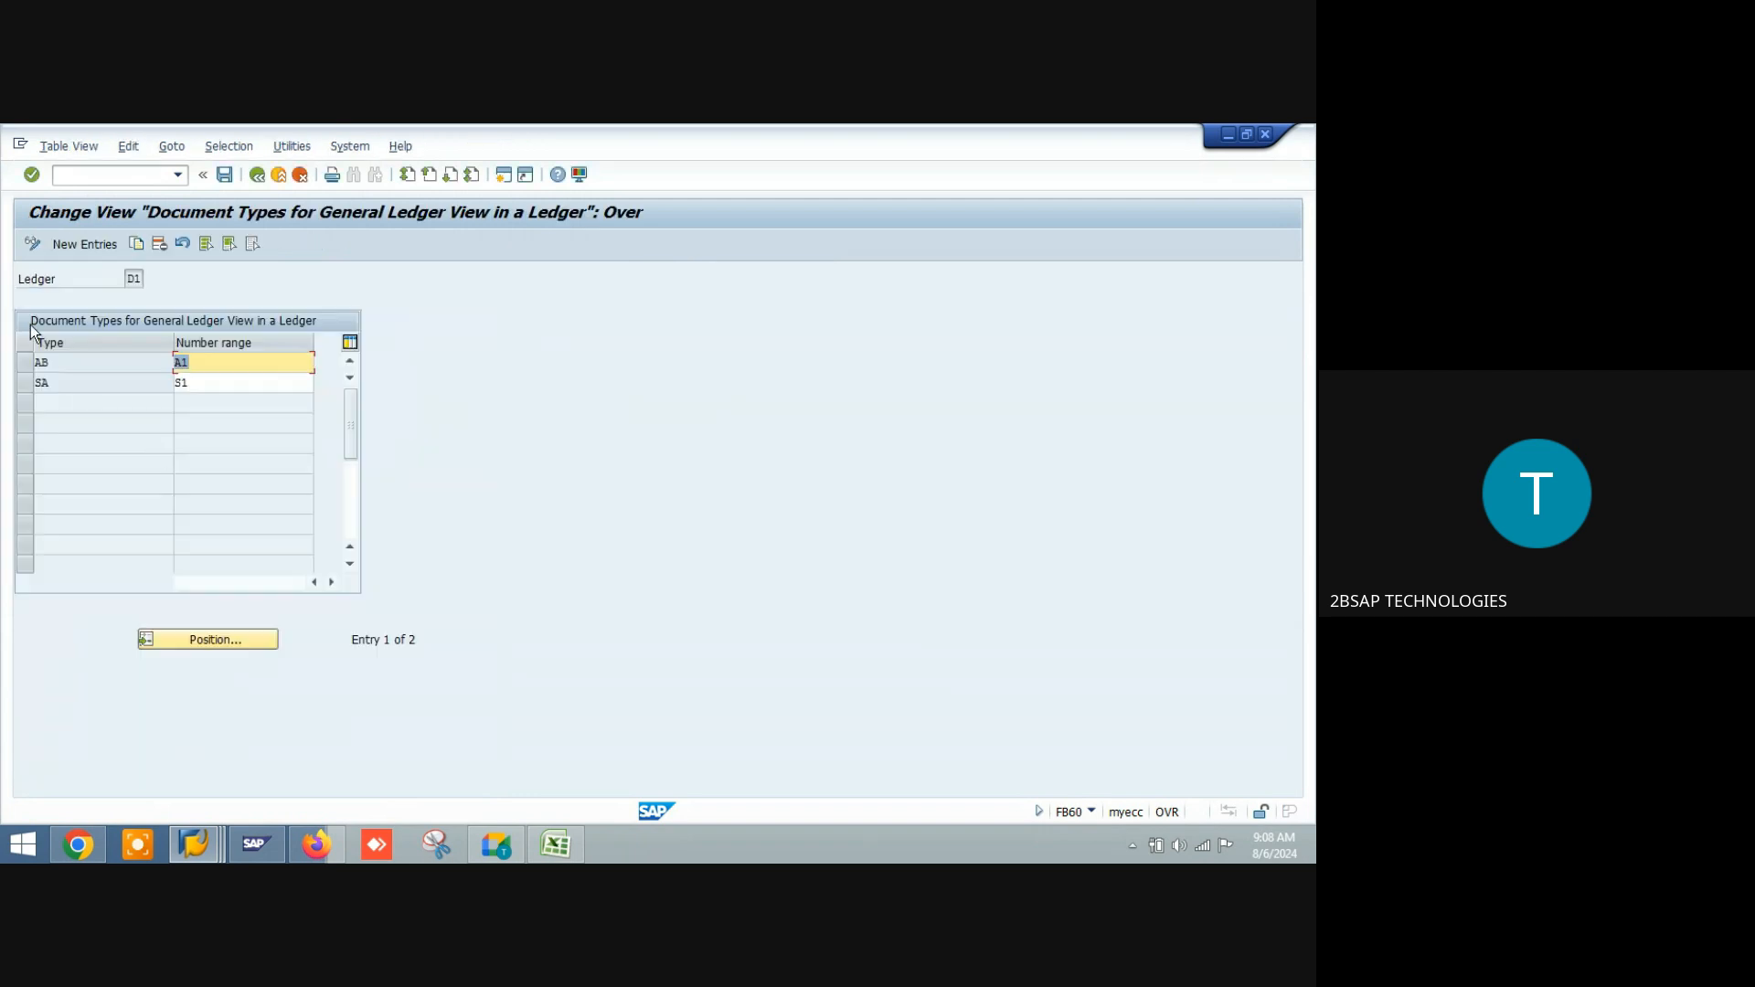
Step: Add a new entry for document type KR with number range A1 in ledger D1
click(86, 245)
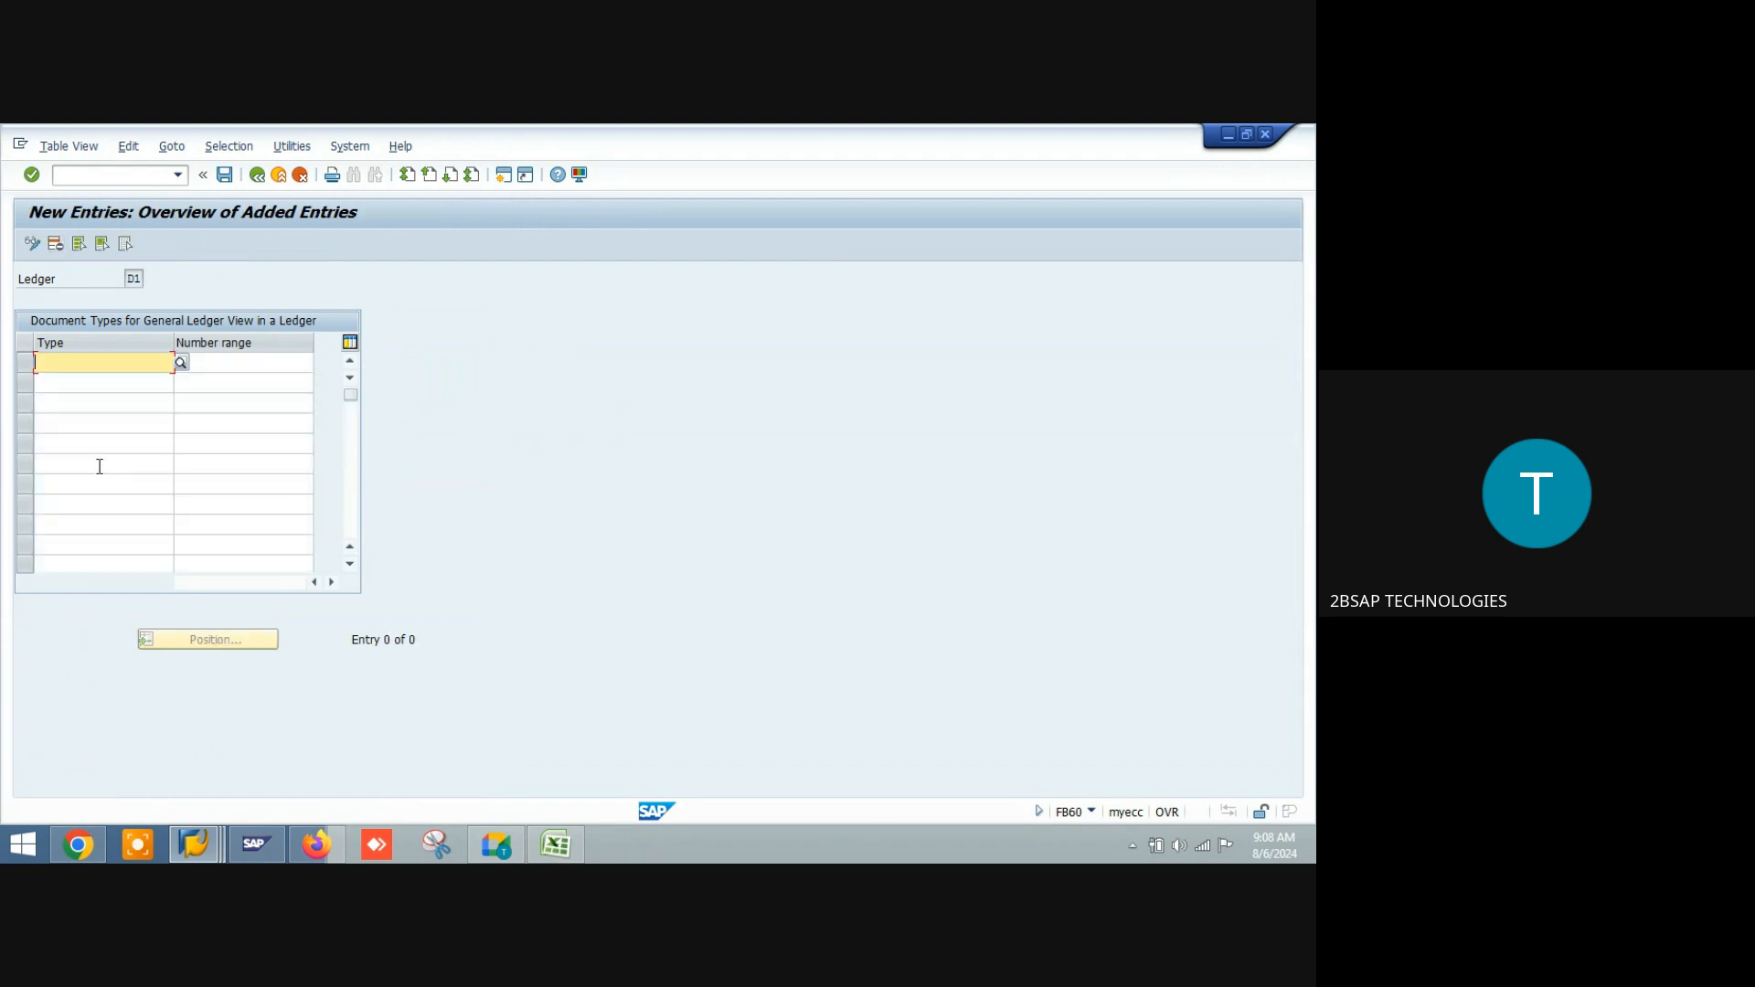
text(KR)
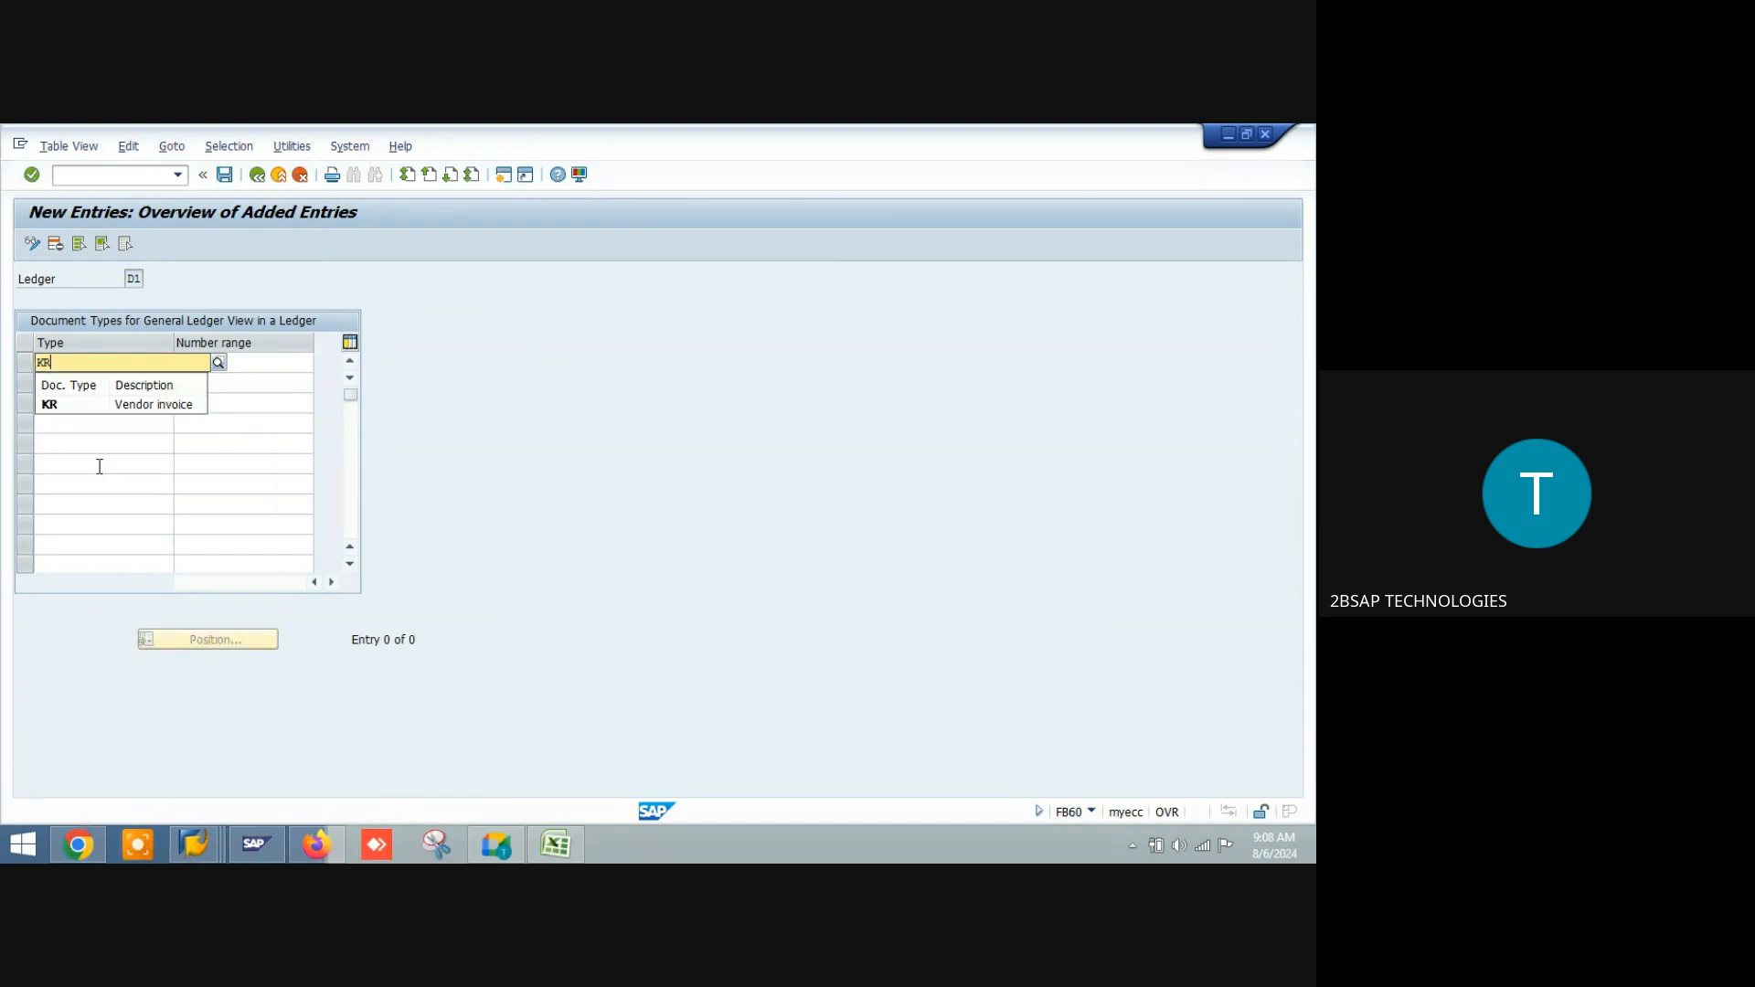
key(Down)
key(Return)
key(Tab)
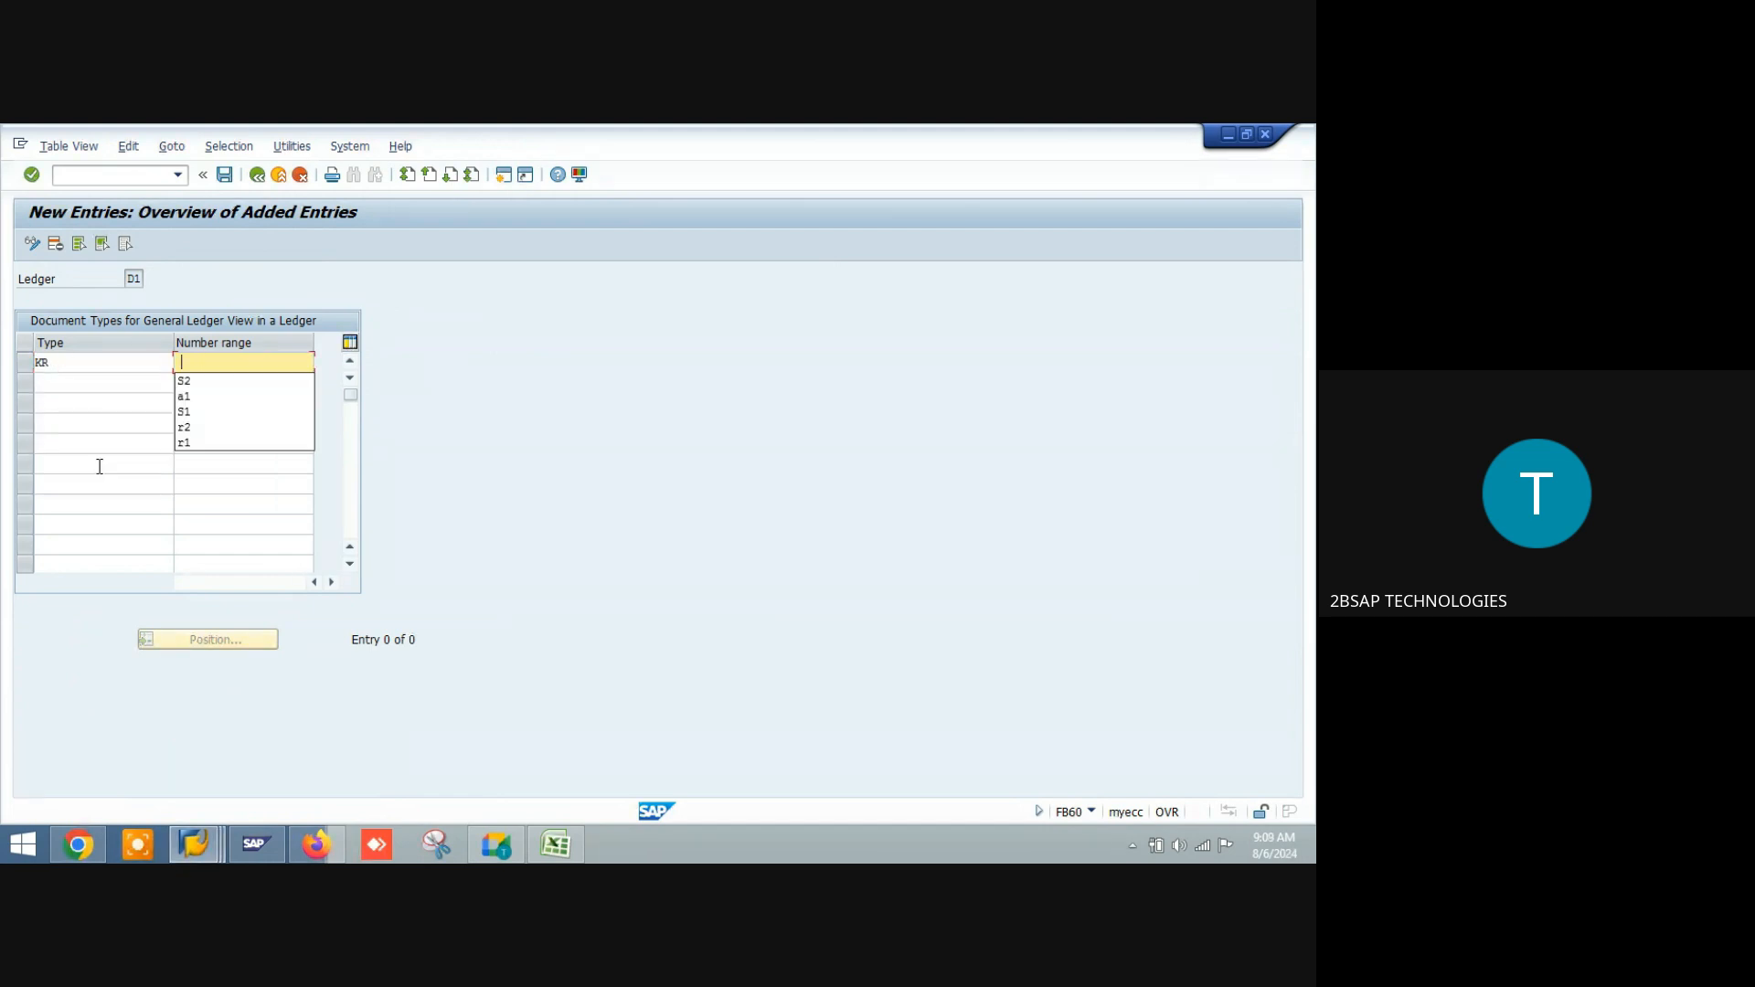
key(Down)
key(Down)
key(Return)
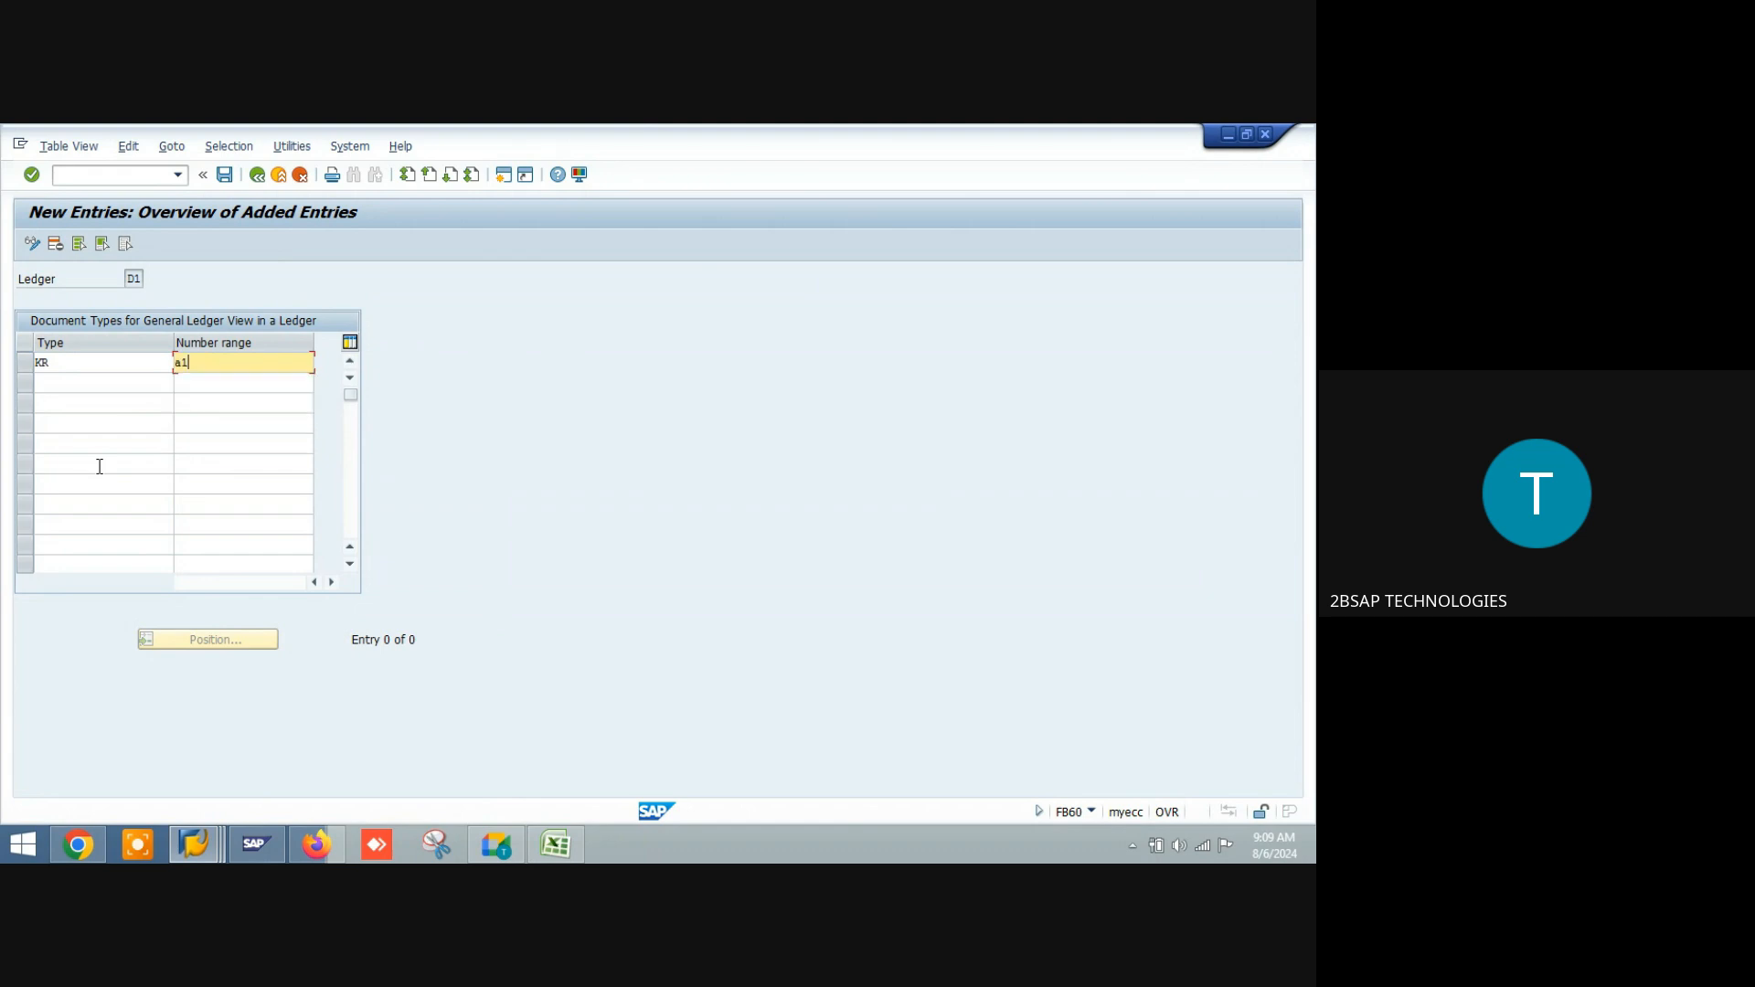
key(Return)
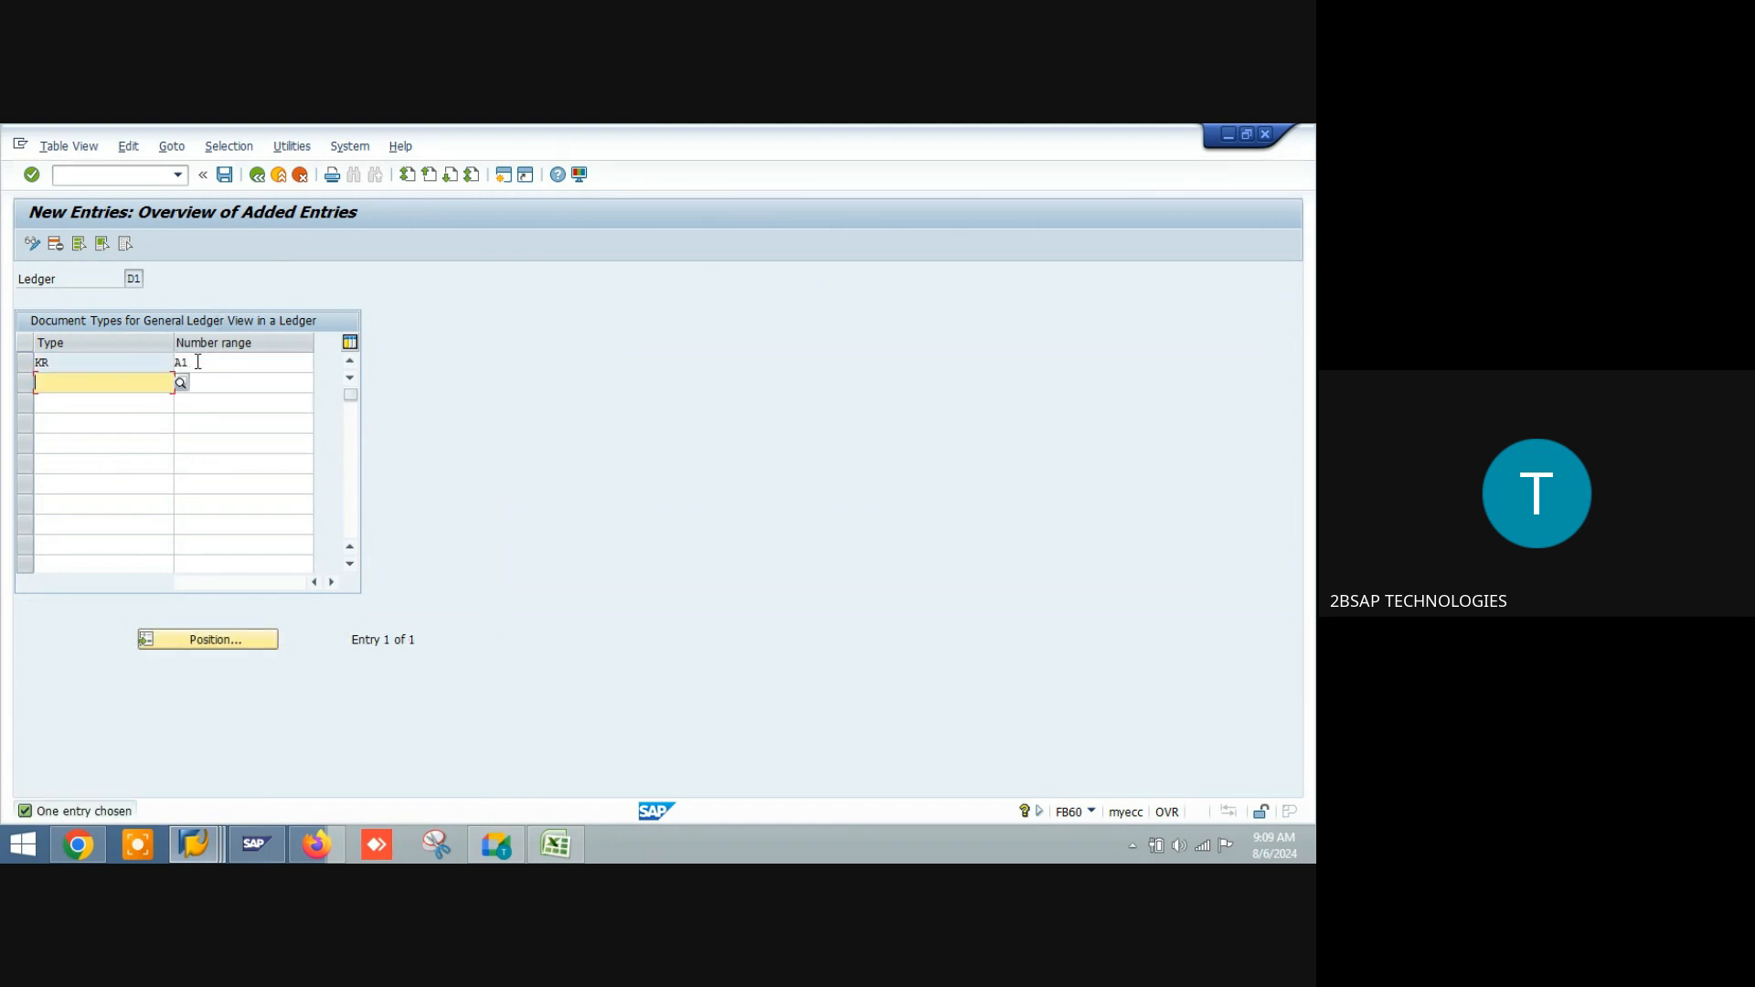
click(227, 360)
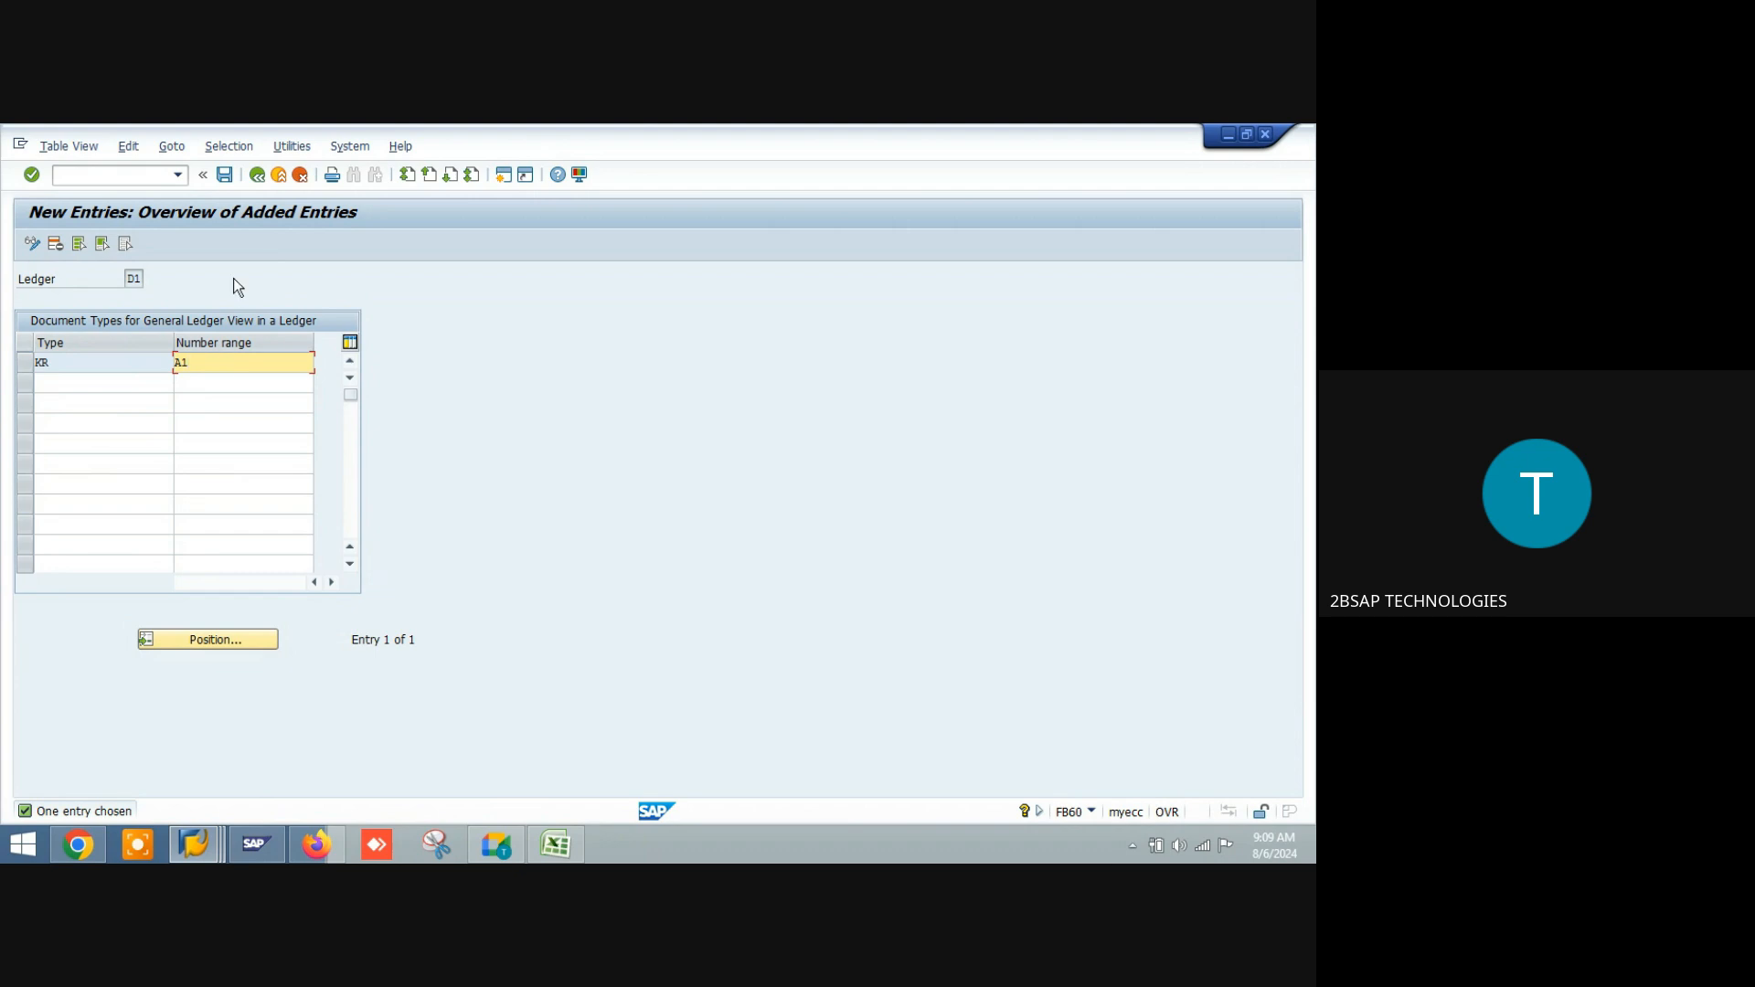
Step: Save the new document type entry in the ADAgroup customizing request
click(225, 175)
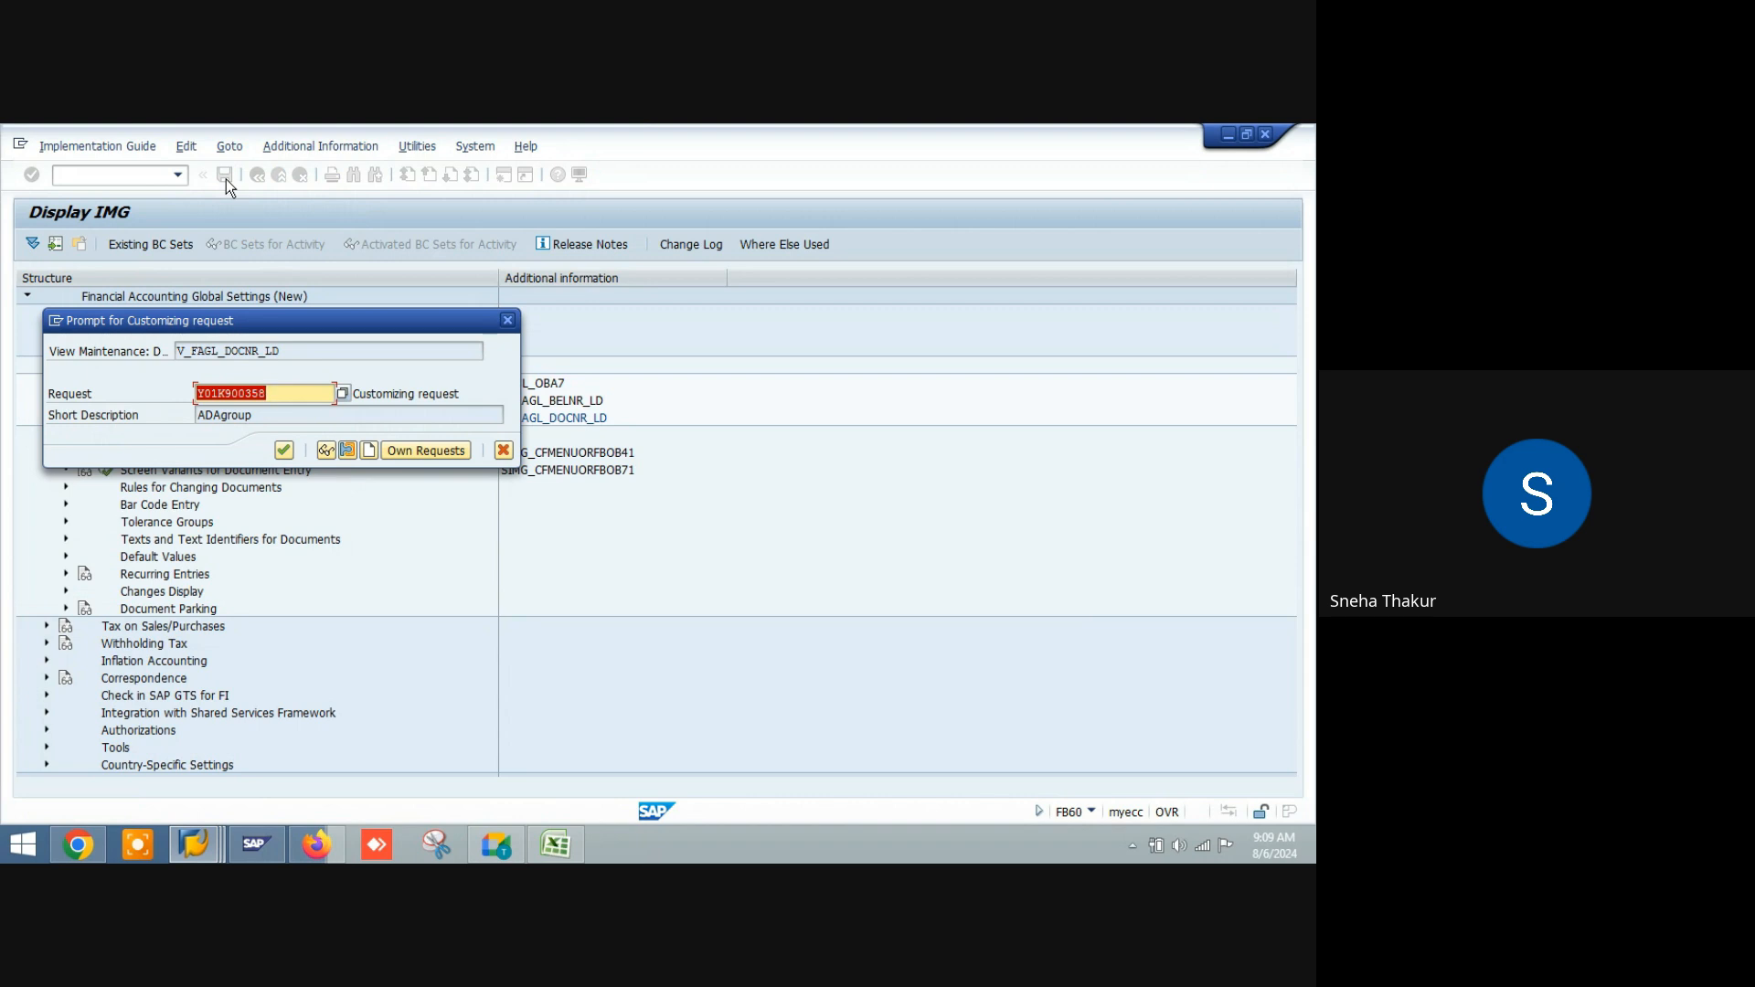
key(alt+Tab)
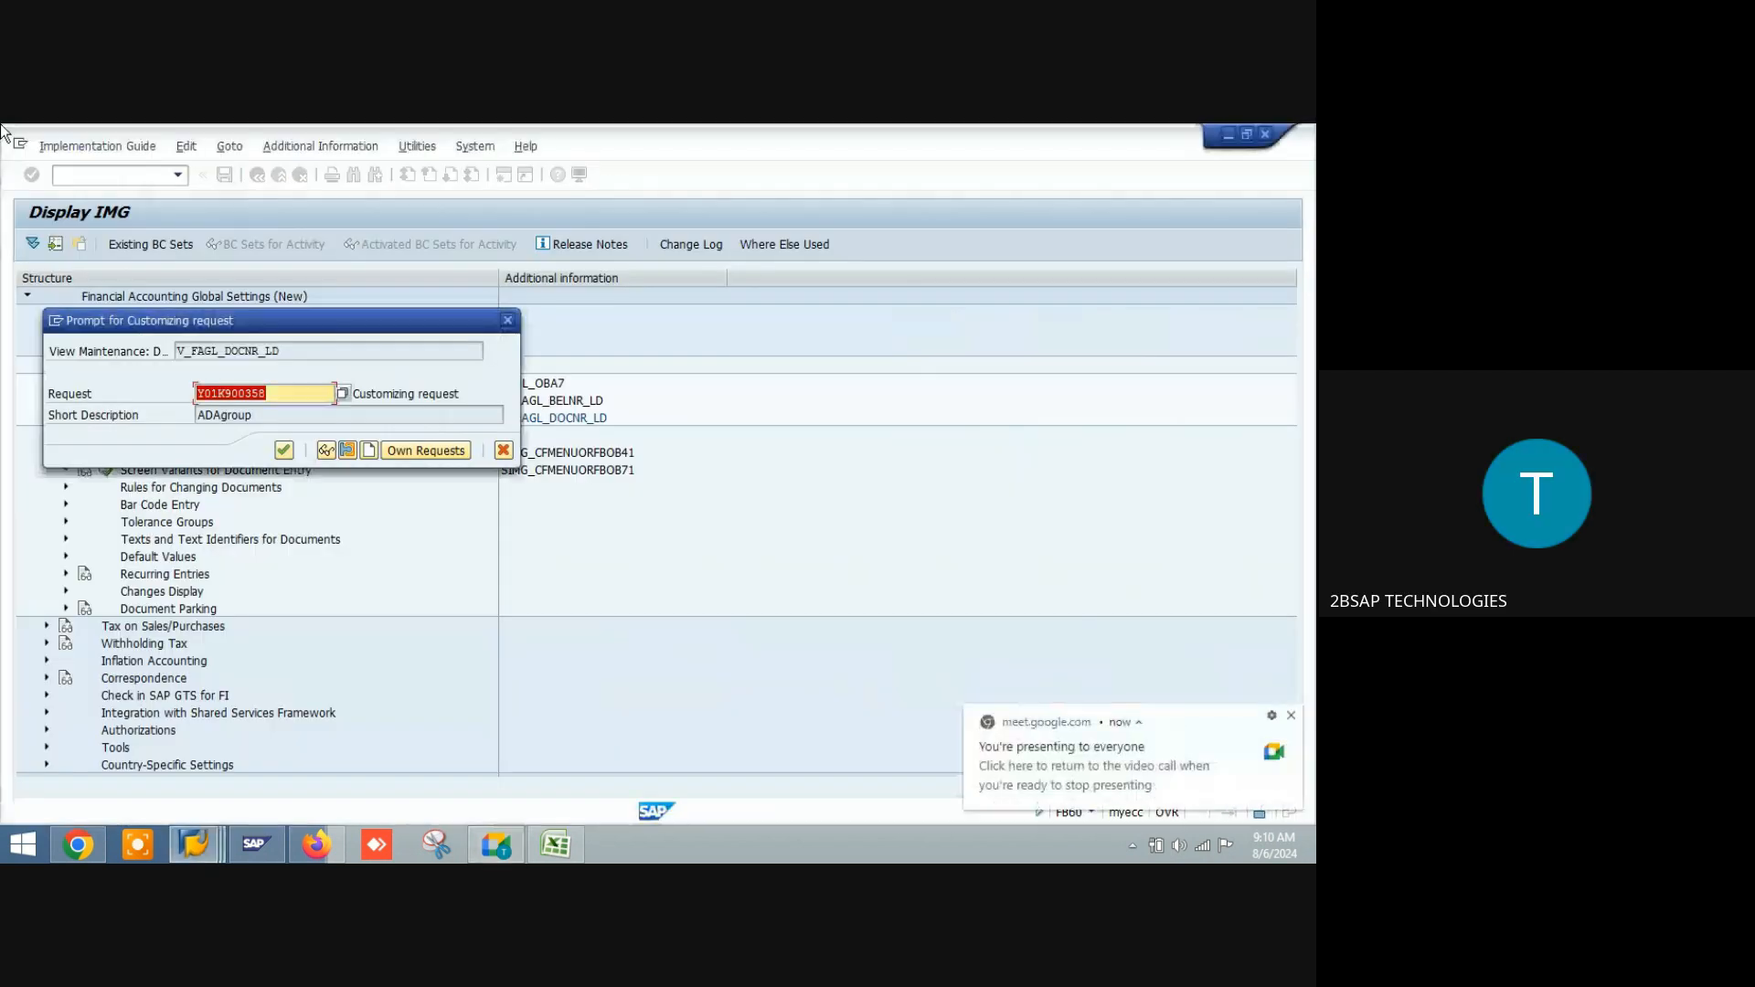
click(283, 450)
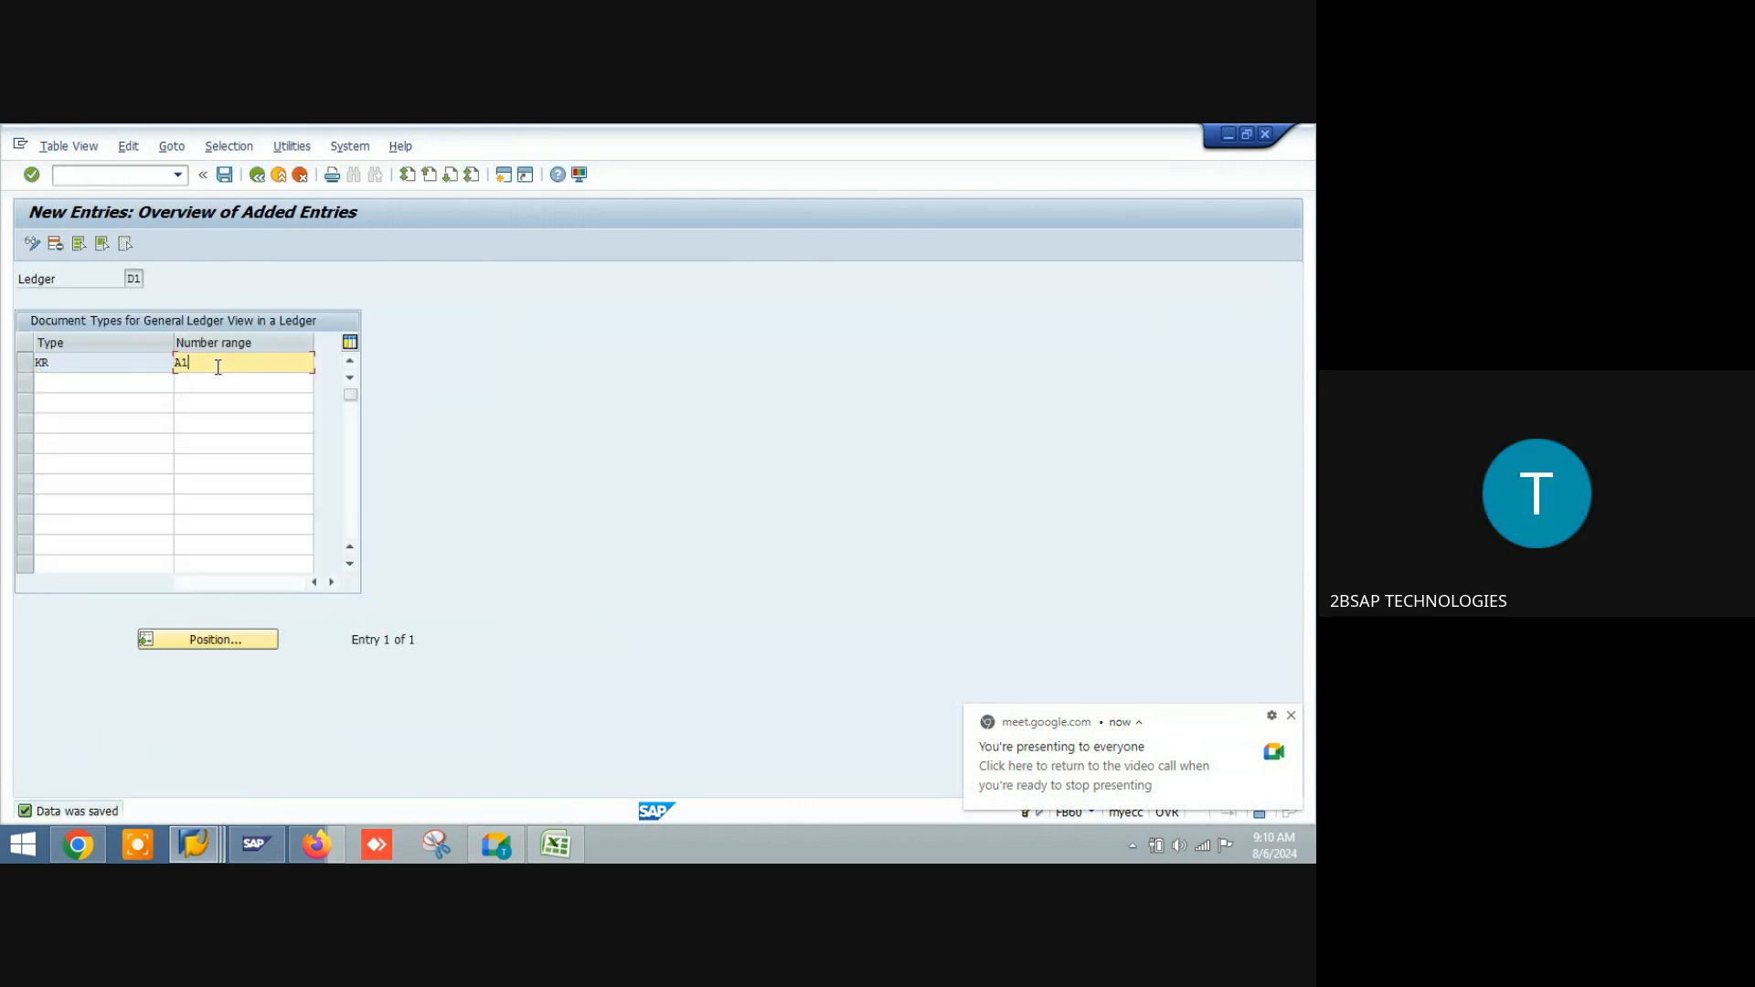
key(alt+Tab)
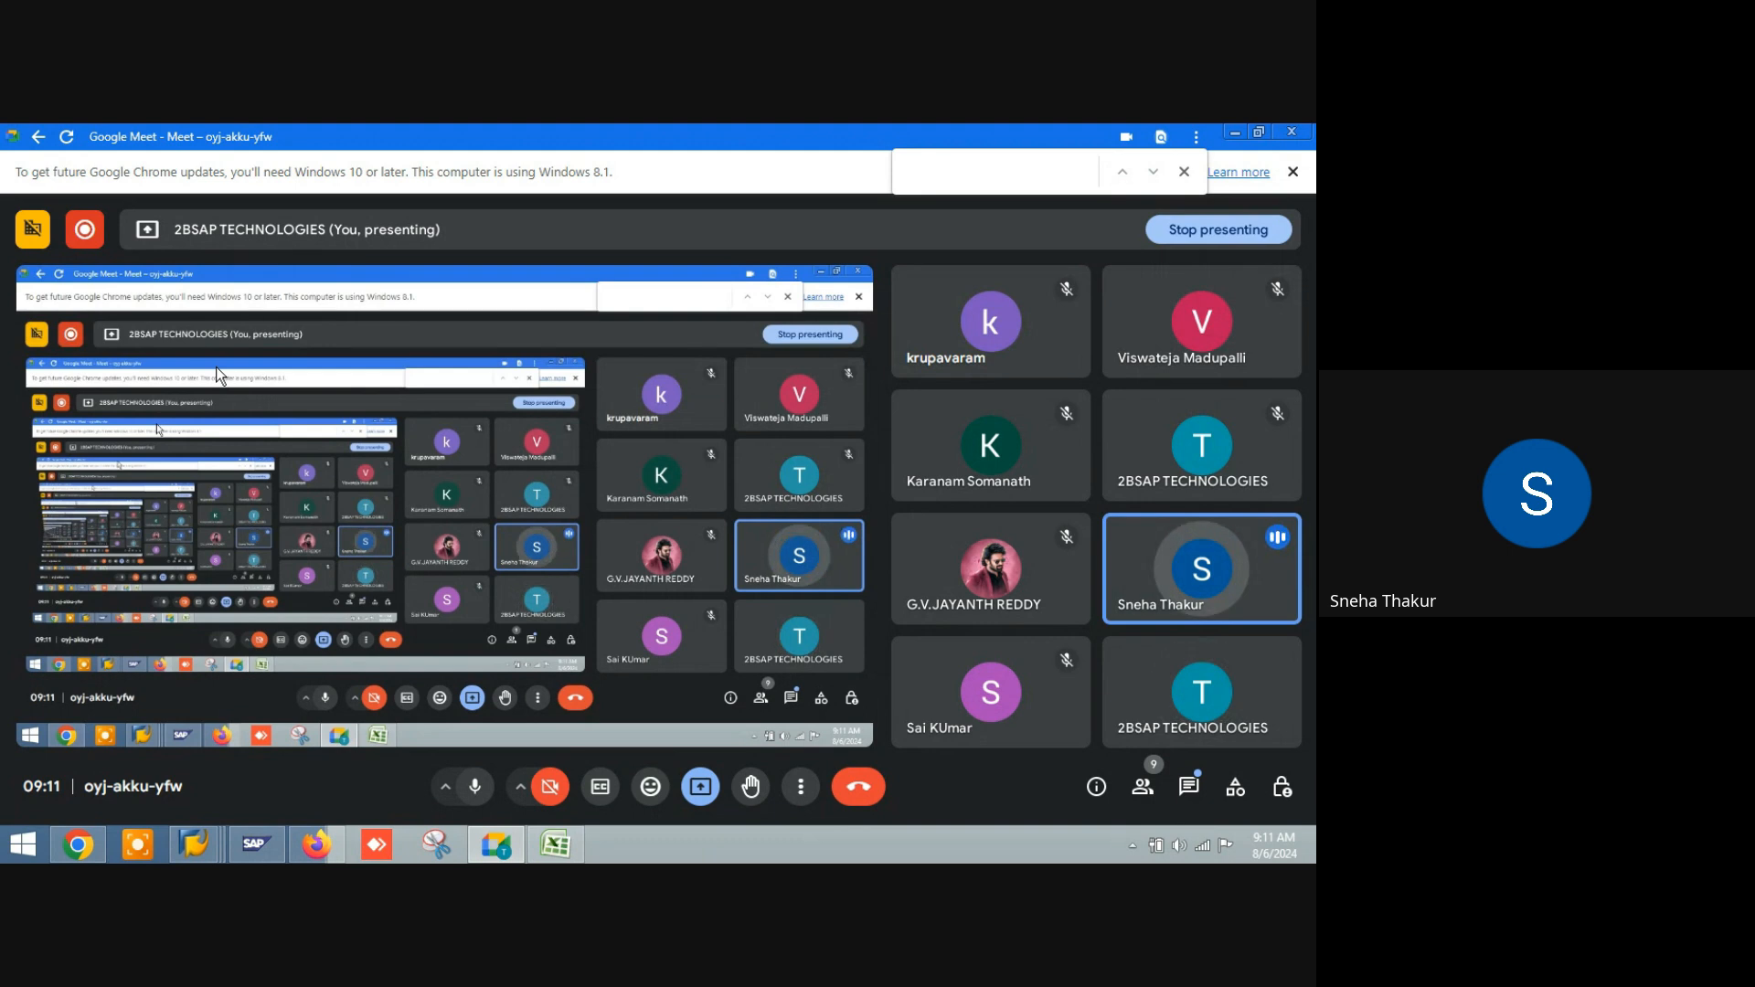
key(alt+Tab)
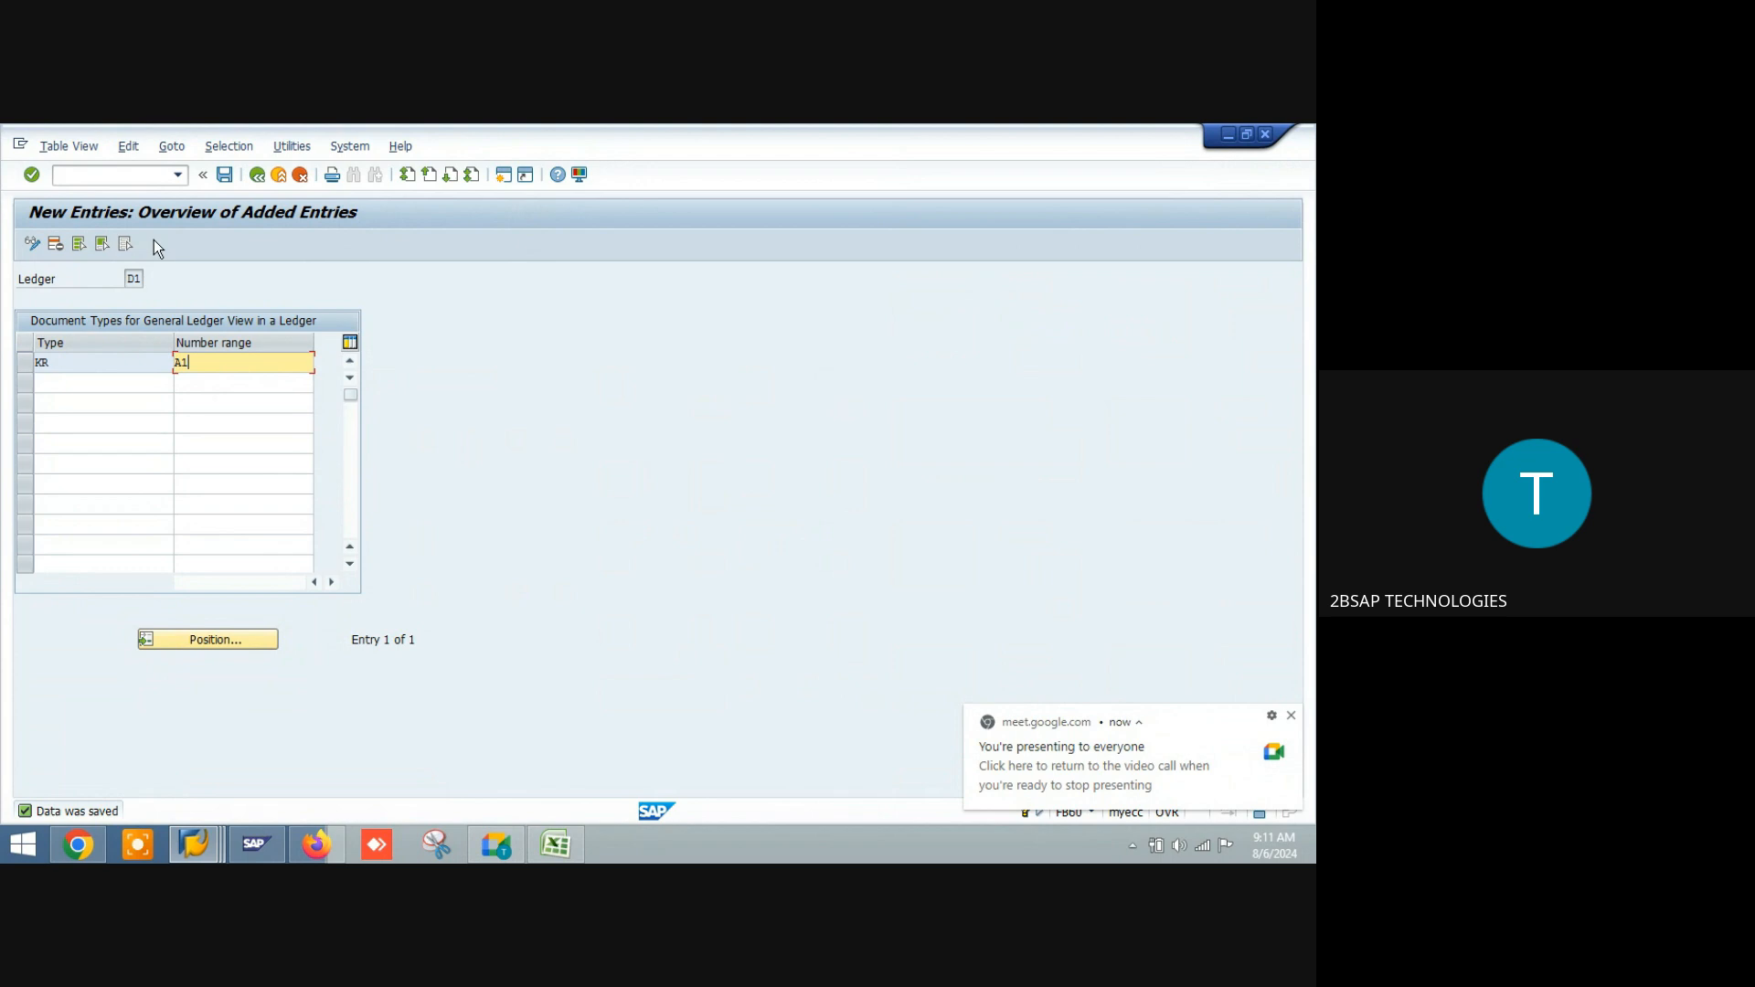
Step: Return to the document type overview for ledger D1 and review the number ranges of AB, KR and SA
click(261, 177)
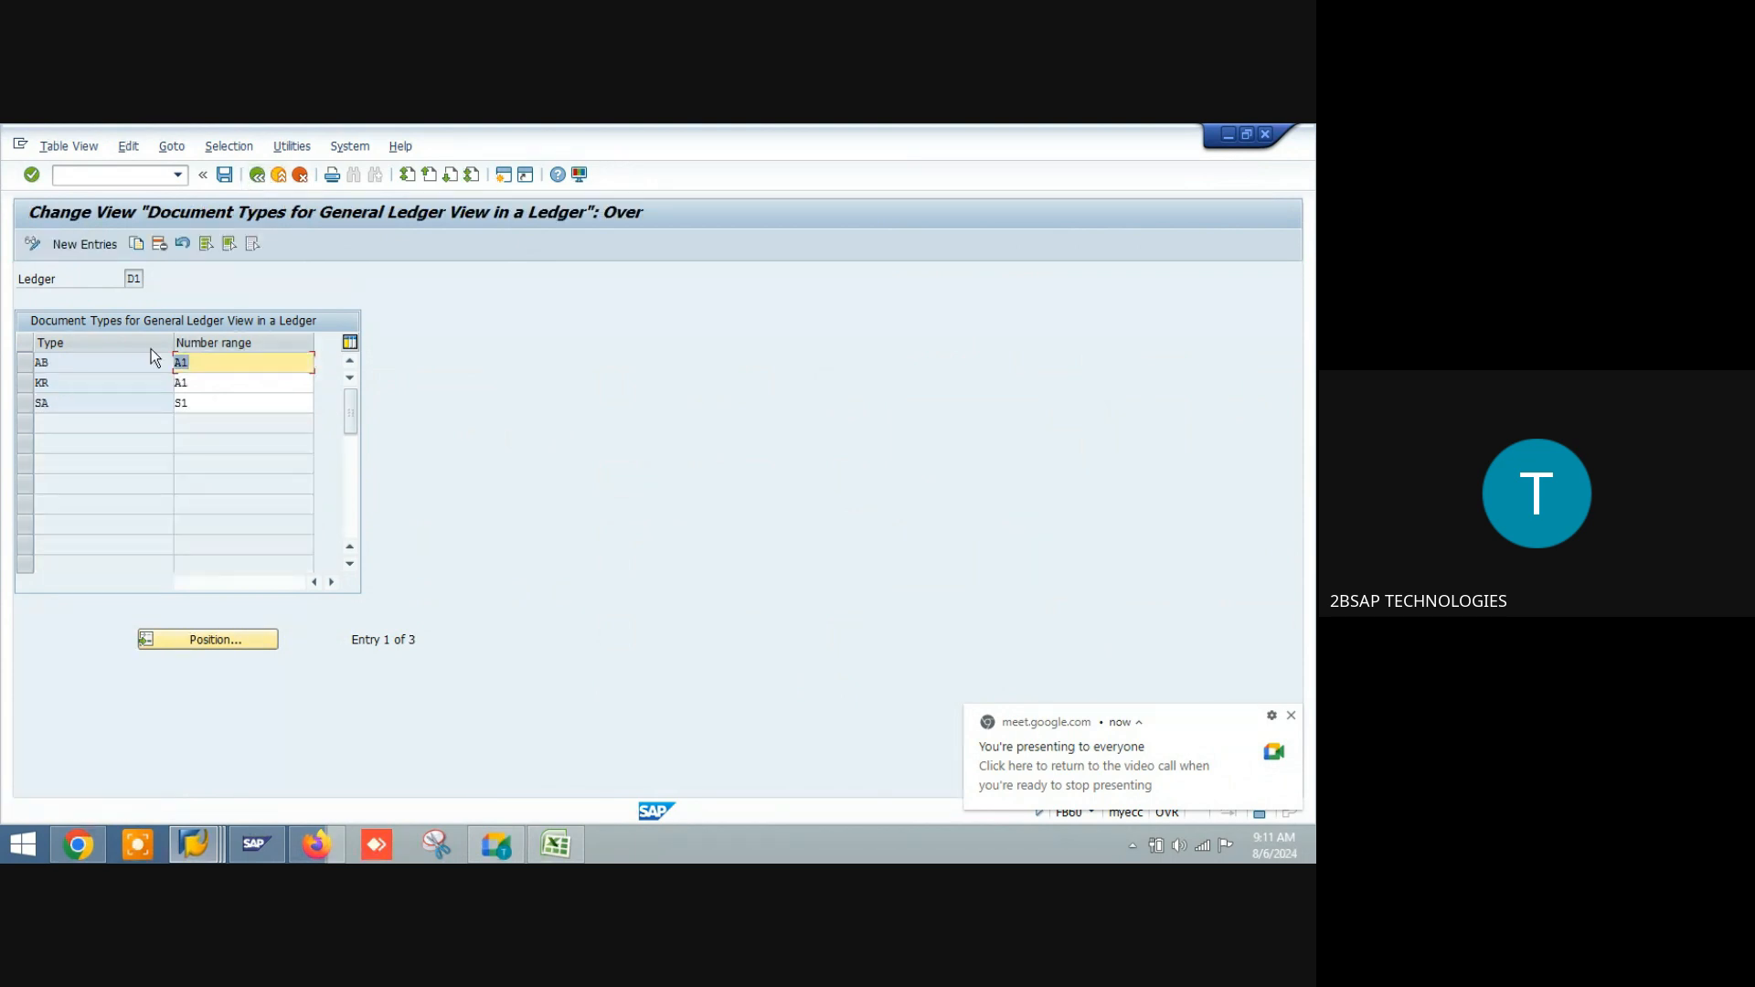
click(35, 405)
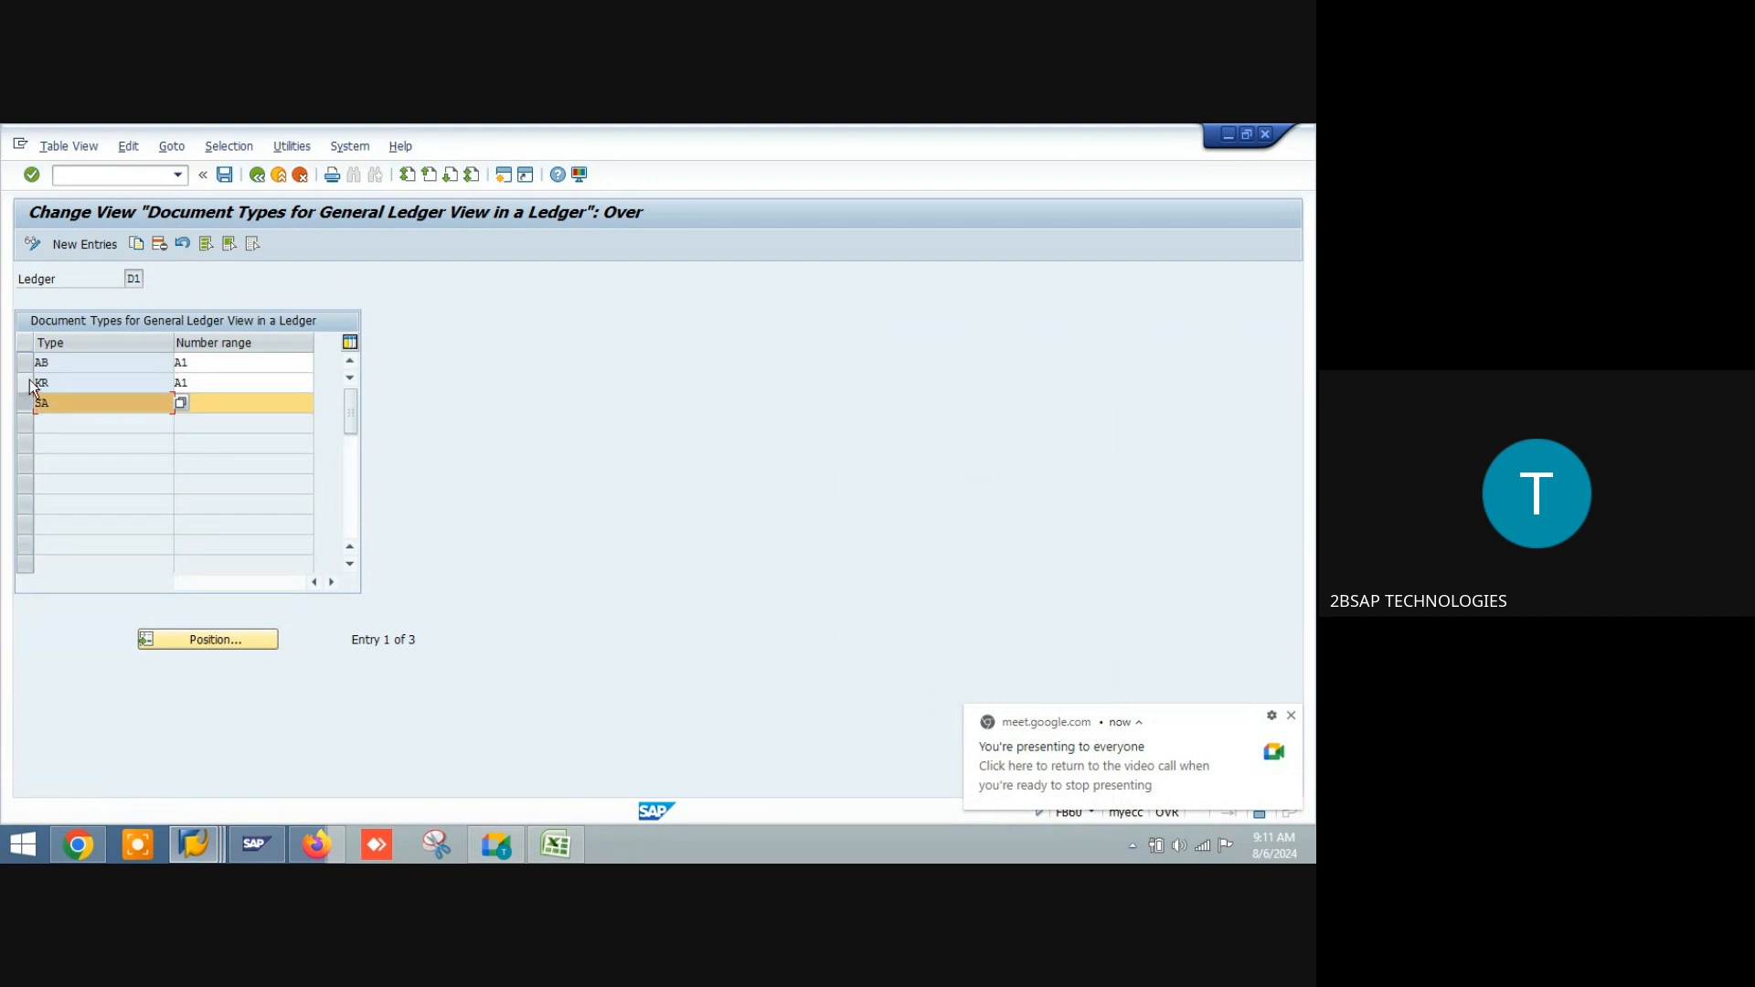
click(26, 382)
click(26, 362)
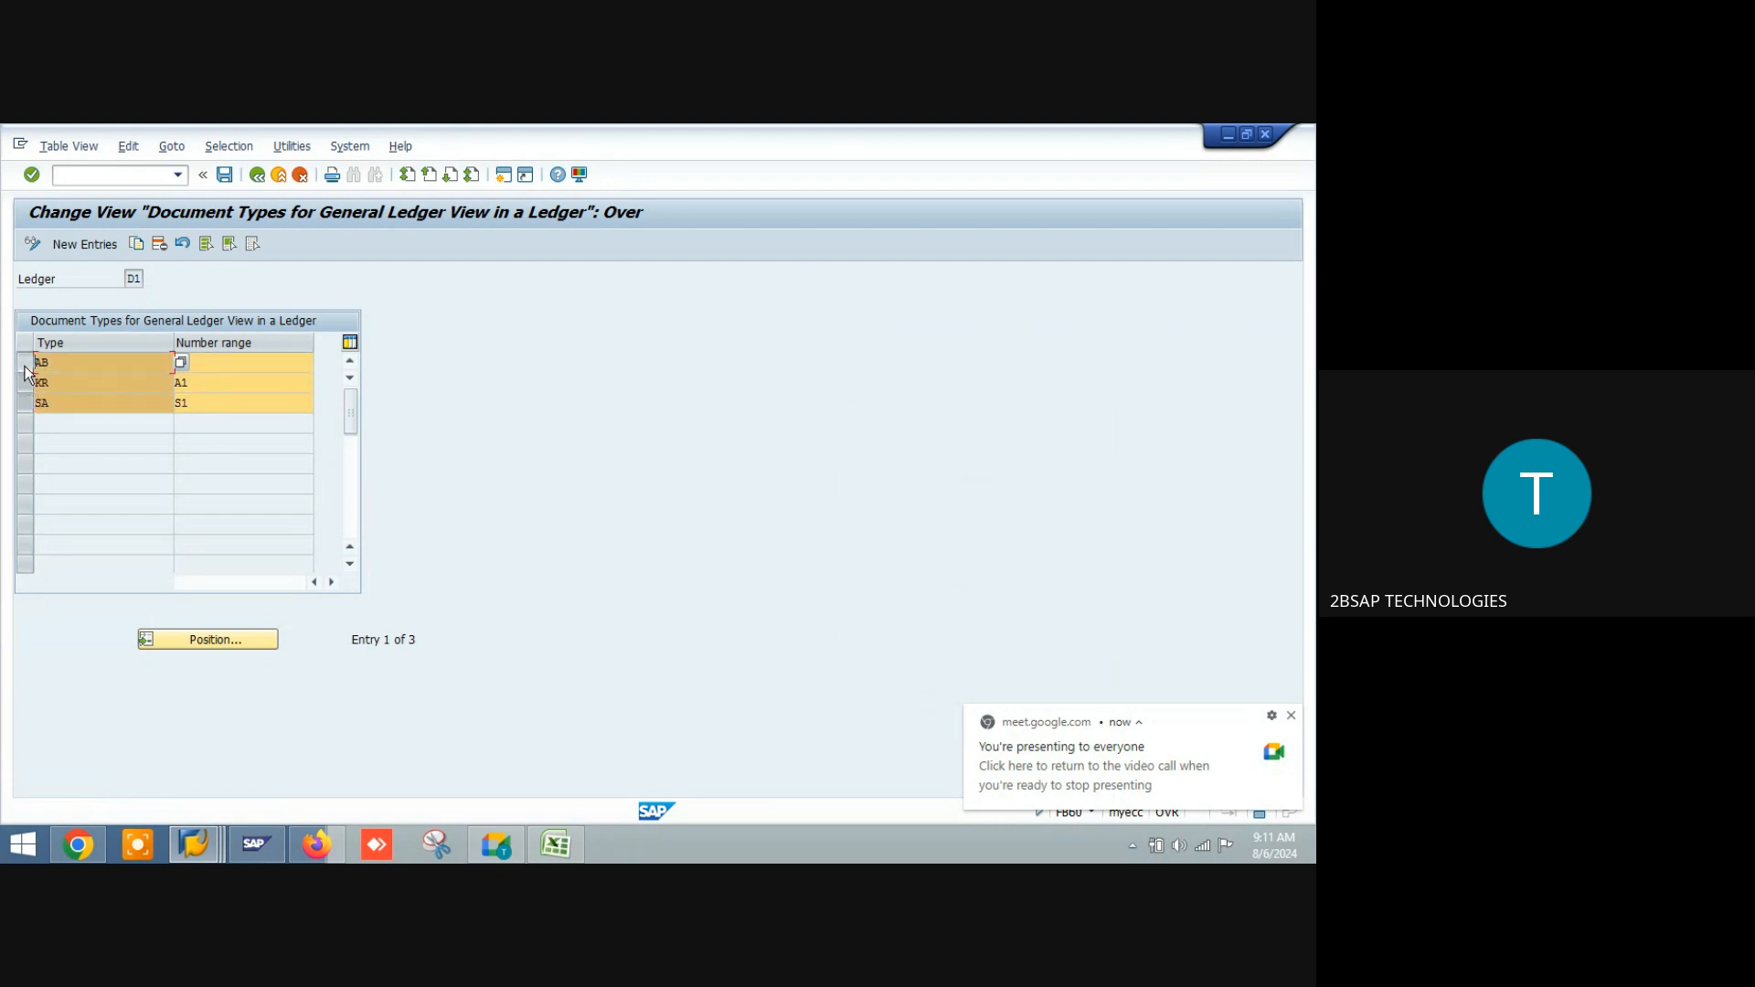
click(28, 385)
click(25, 403)
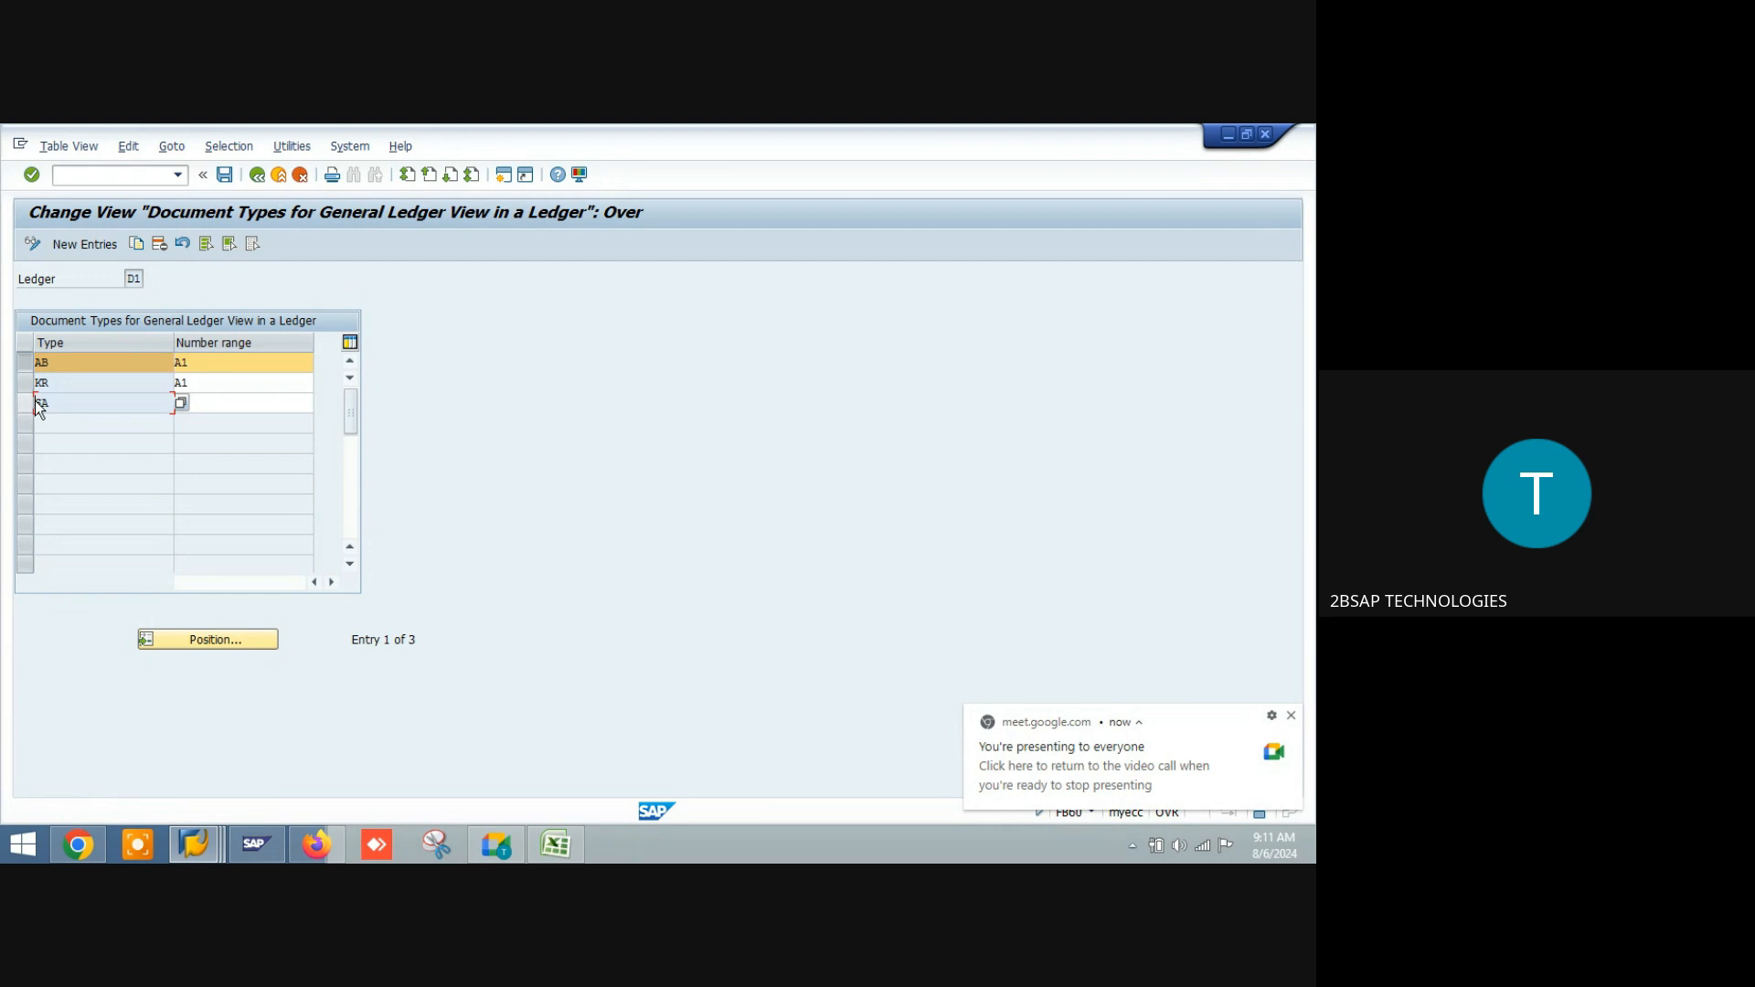
text(S1)
click(26, 363)
click(212, 391)
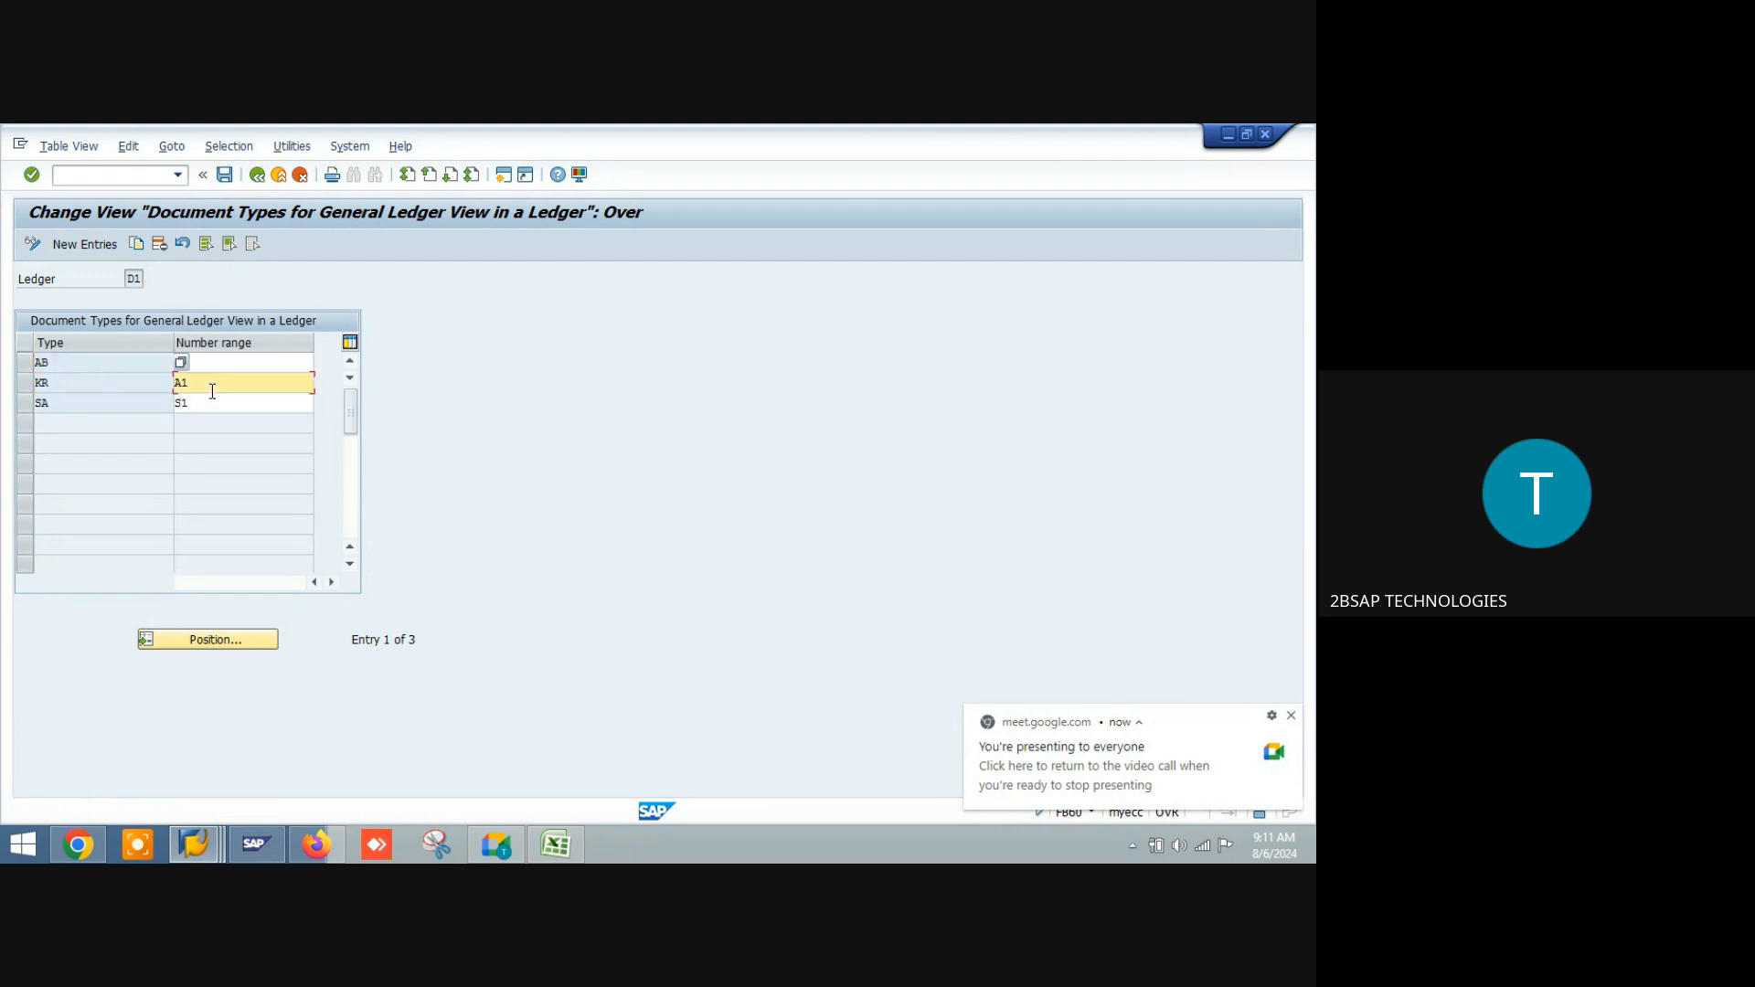
key(BackSpace)
text(2)
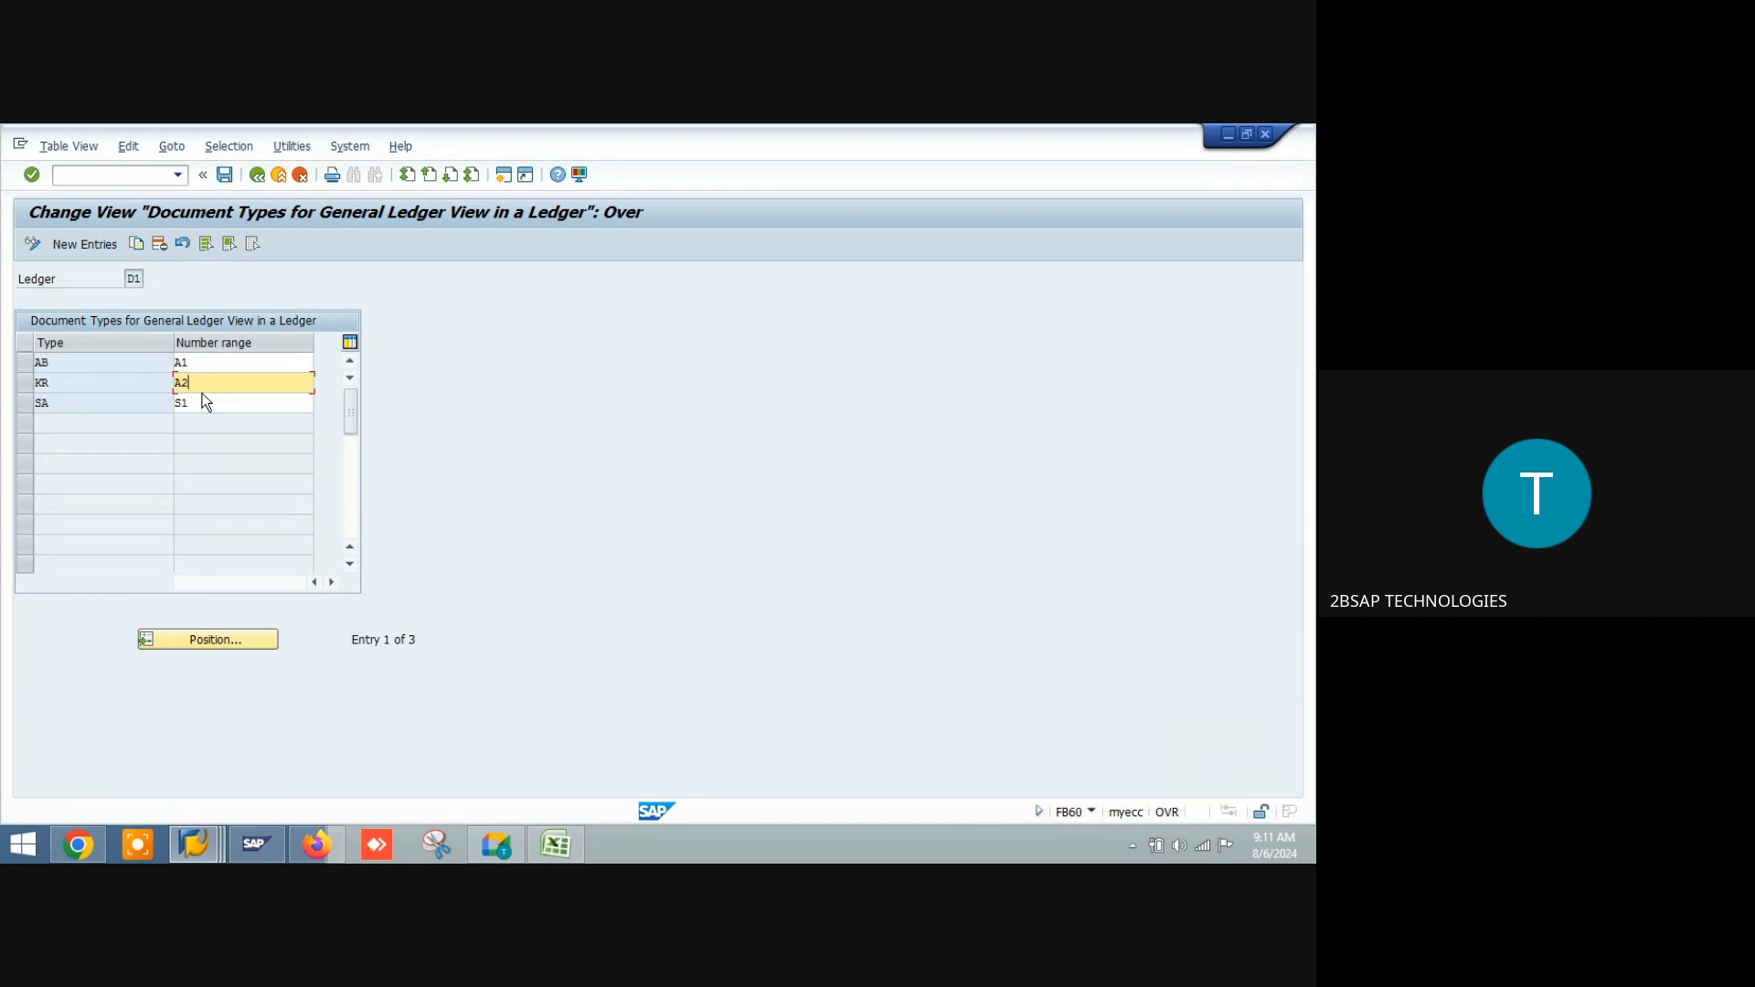
key(BackSpace)
text(1)
Step: Save the document types of ledger D1 and return to the implementation guide structure
key(Return)
click(228, 174)
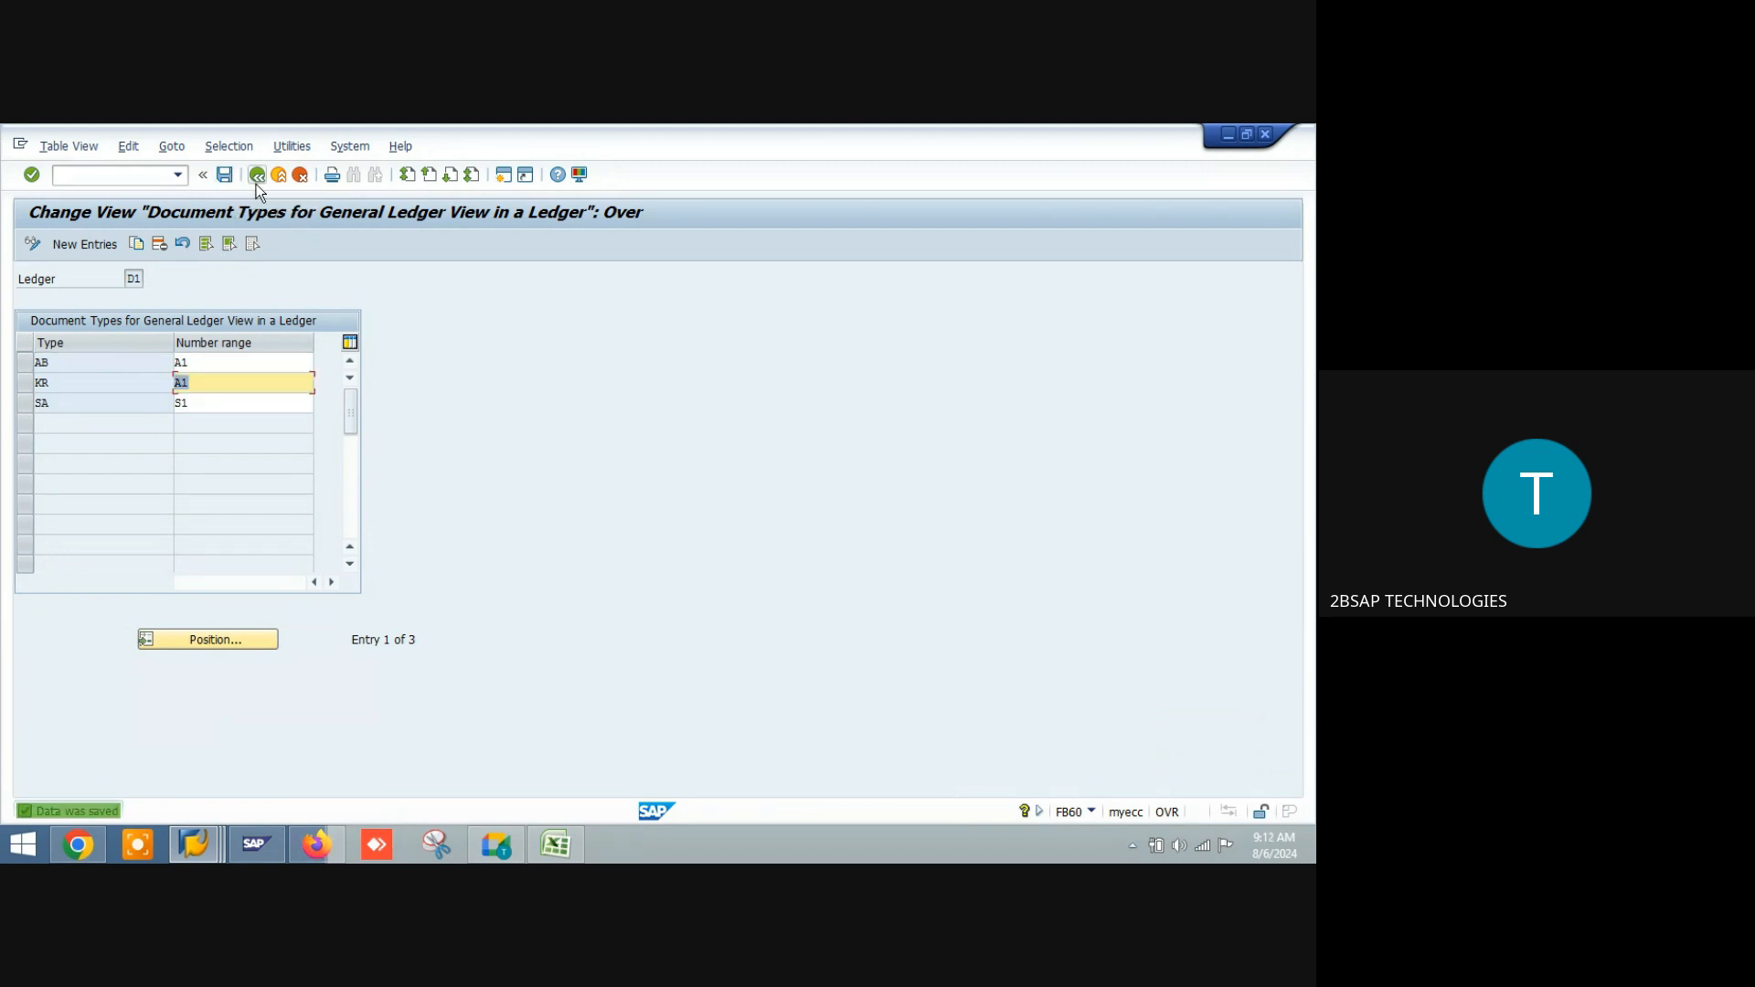
click(258, 177)
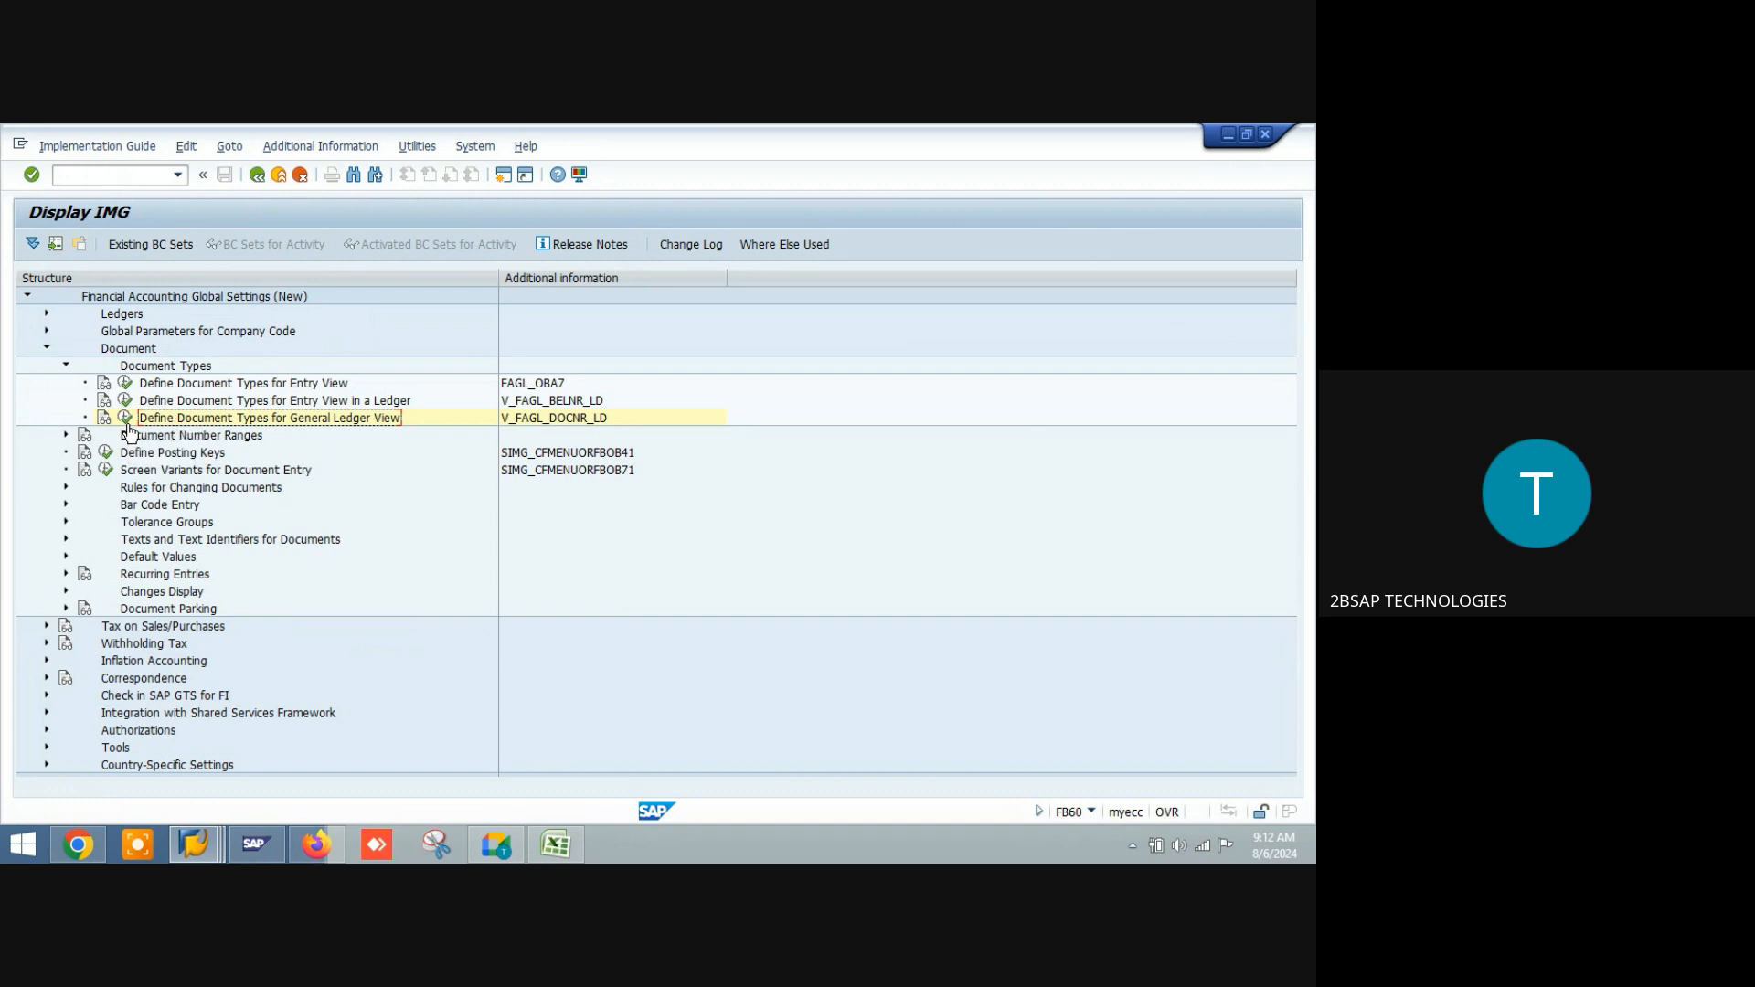
Step: Open the intervals of Define Document Number Ranges for General Ledger View for company code ADAA
click(66, 435)
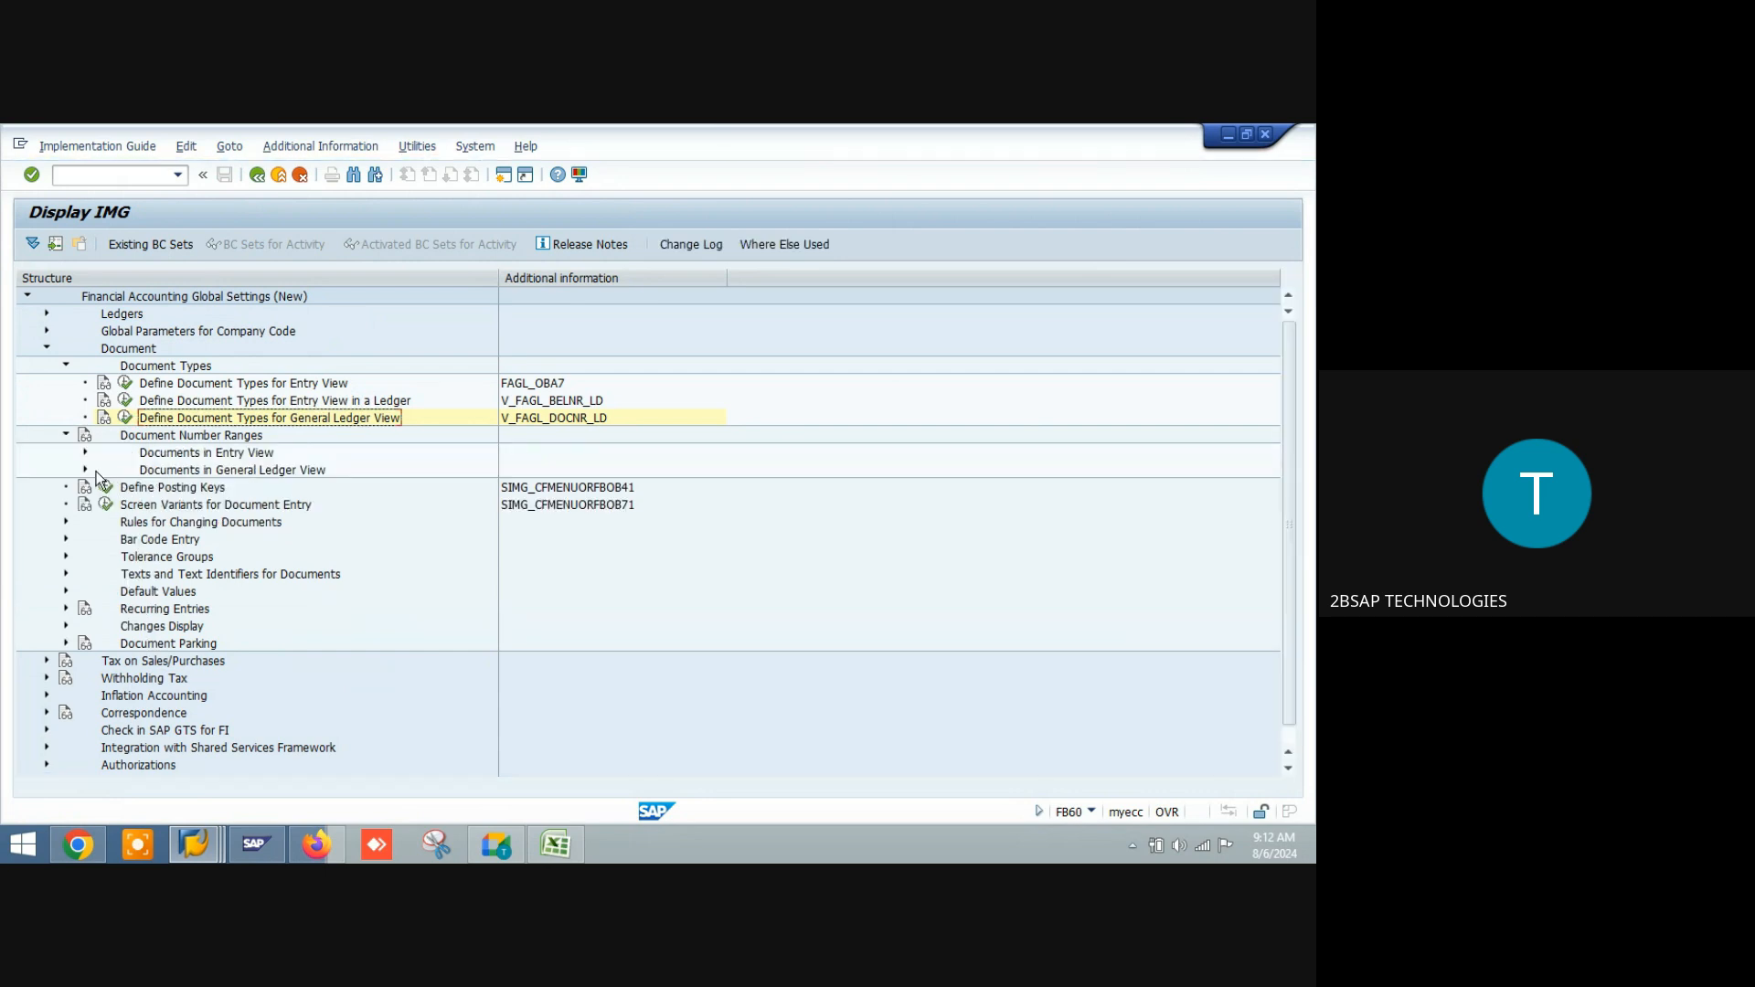
click(85, 470)
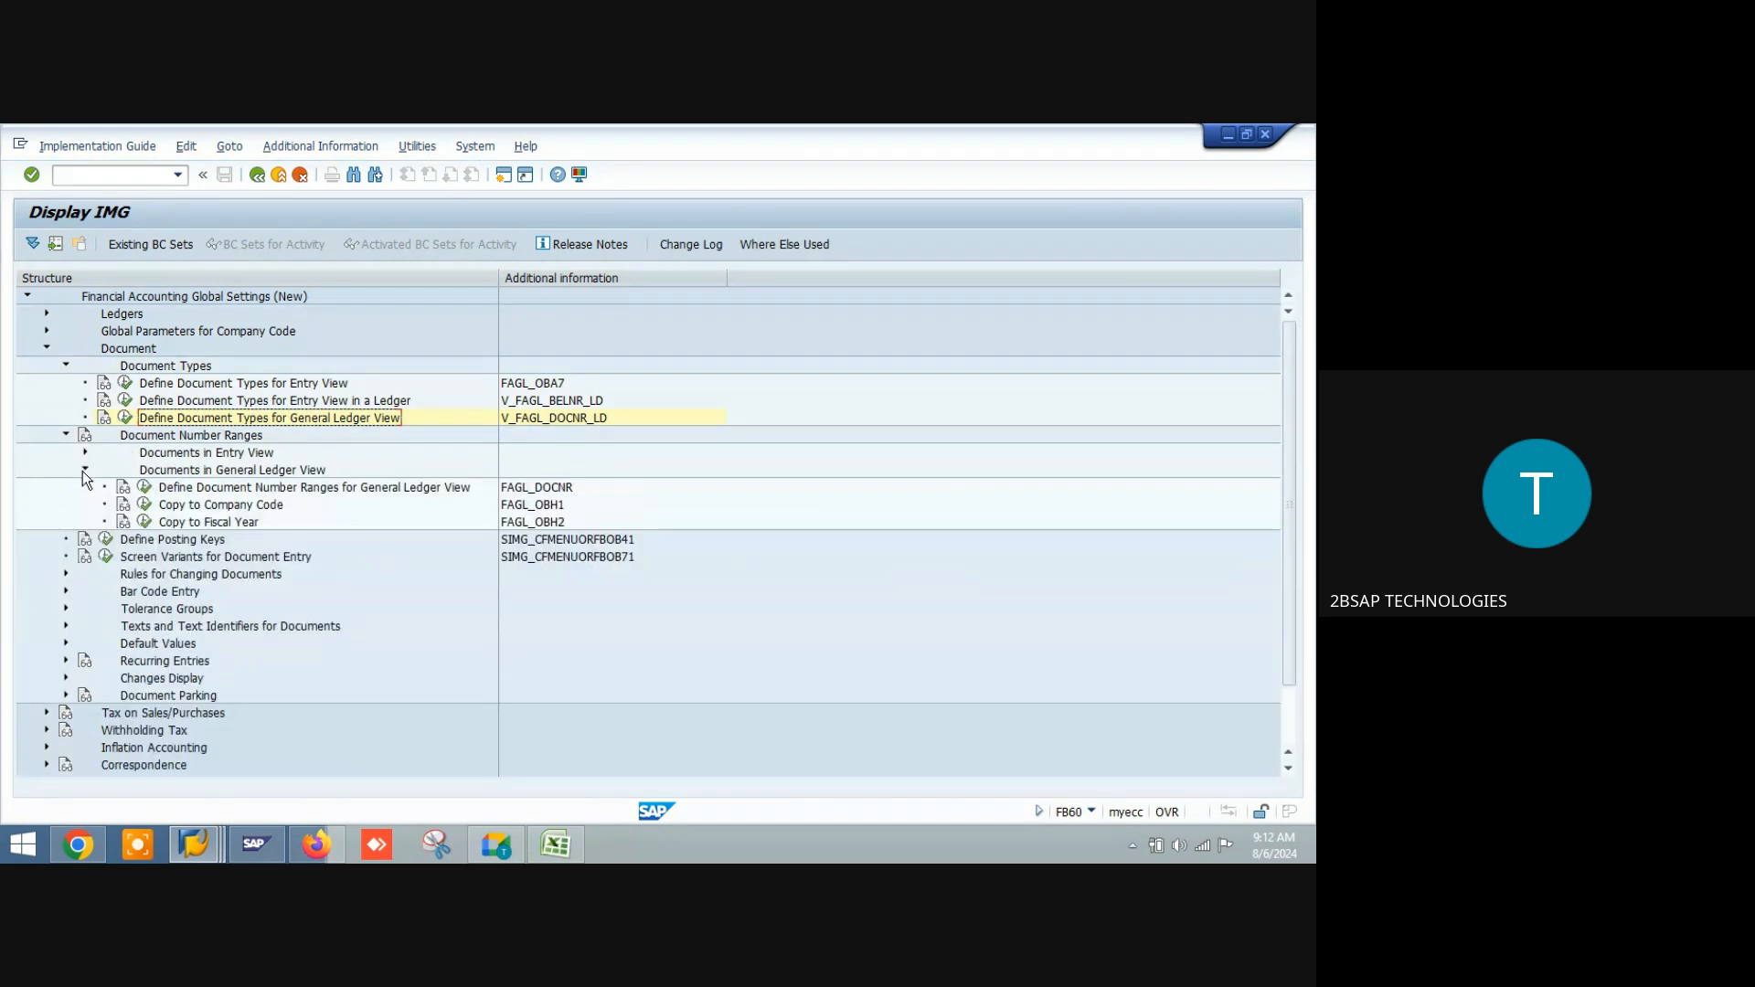
click(145, 488)
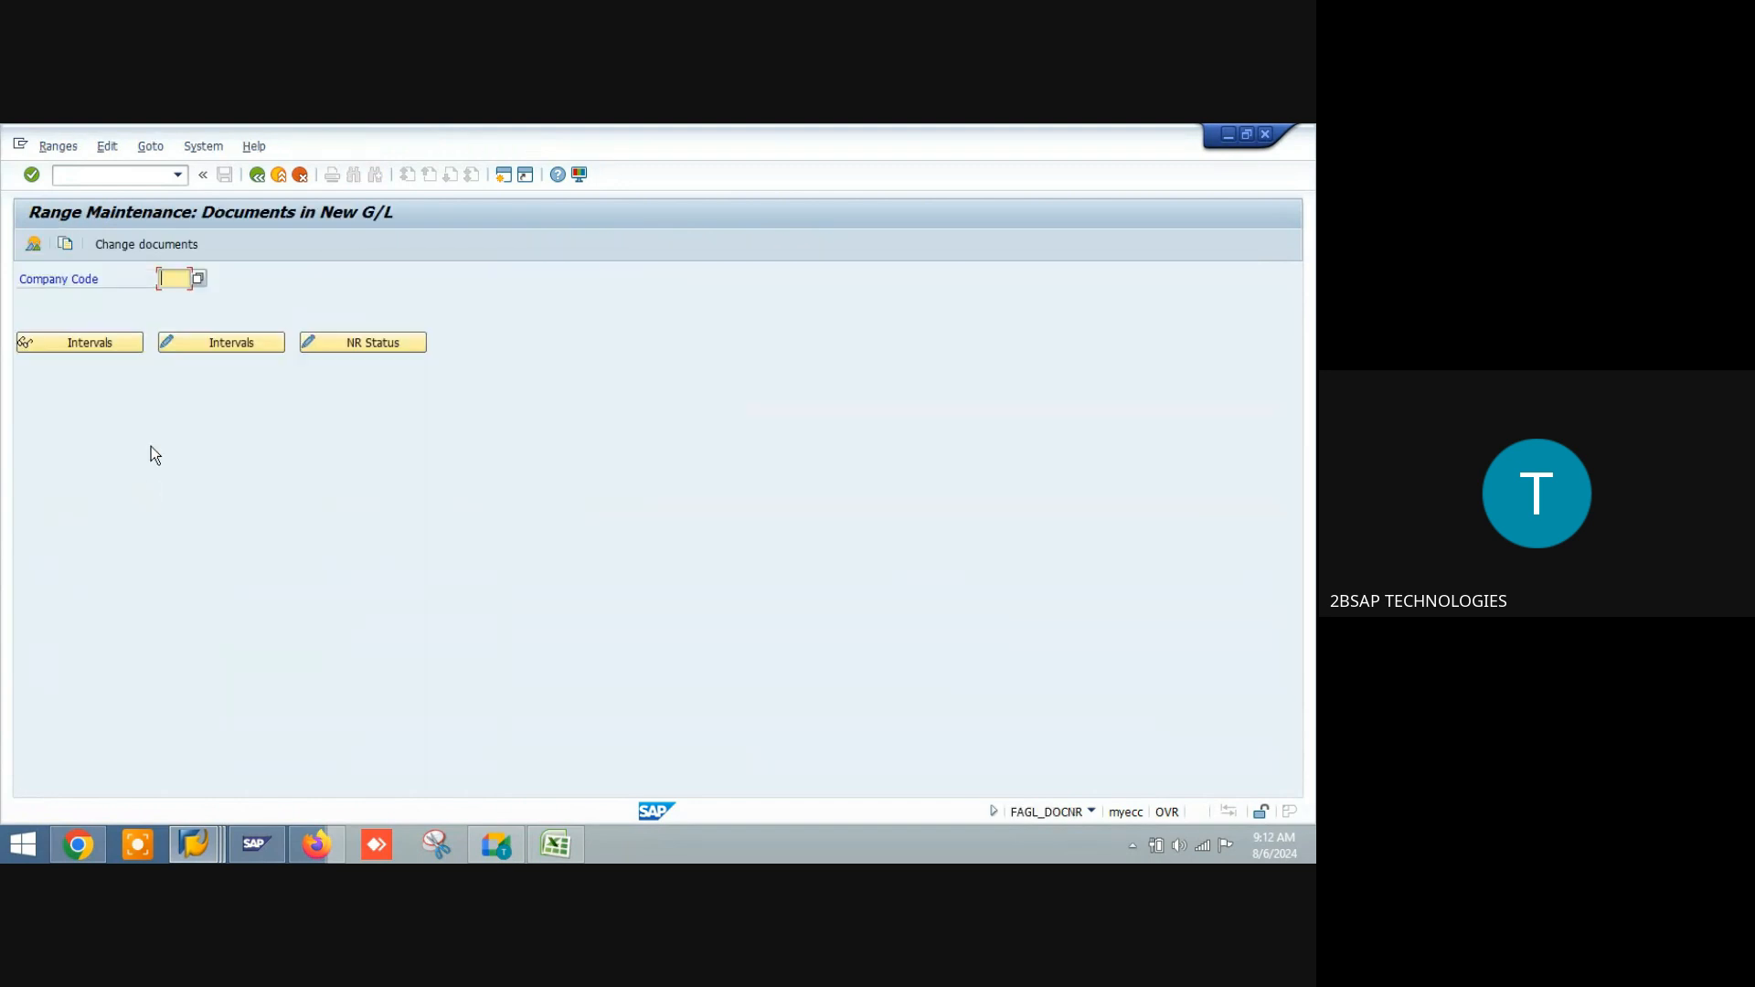
click(172, 278)
click(192, 334)
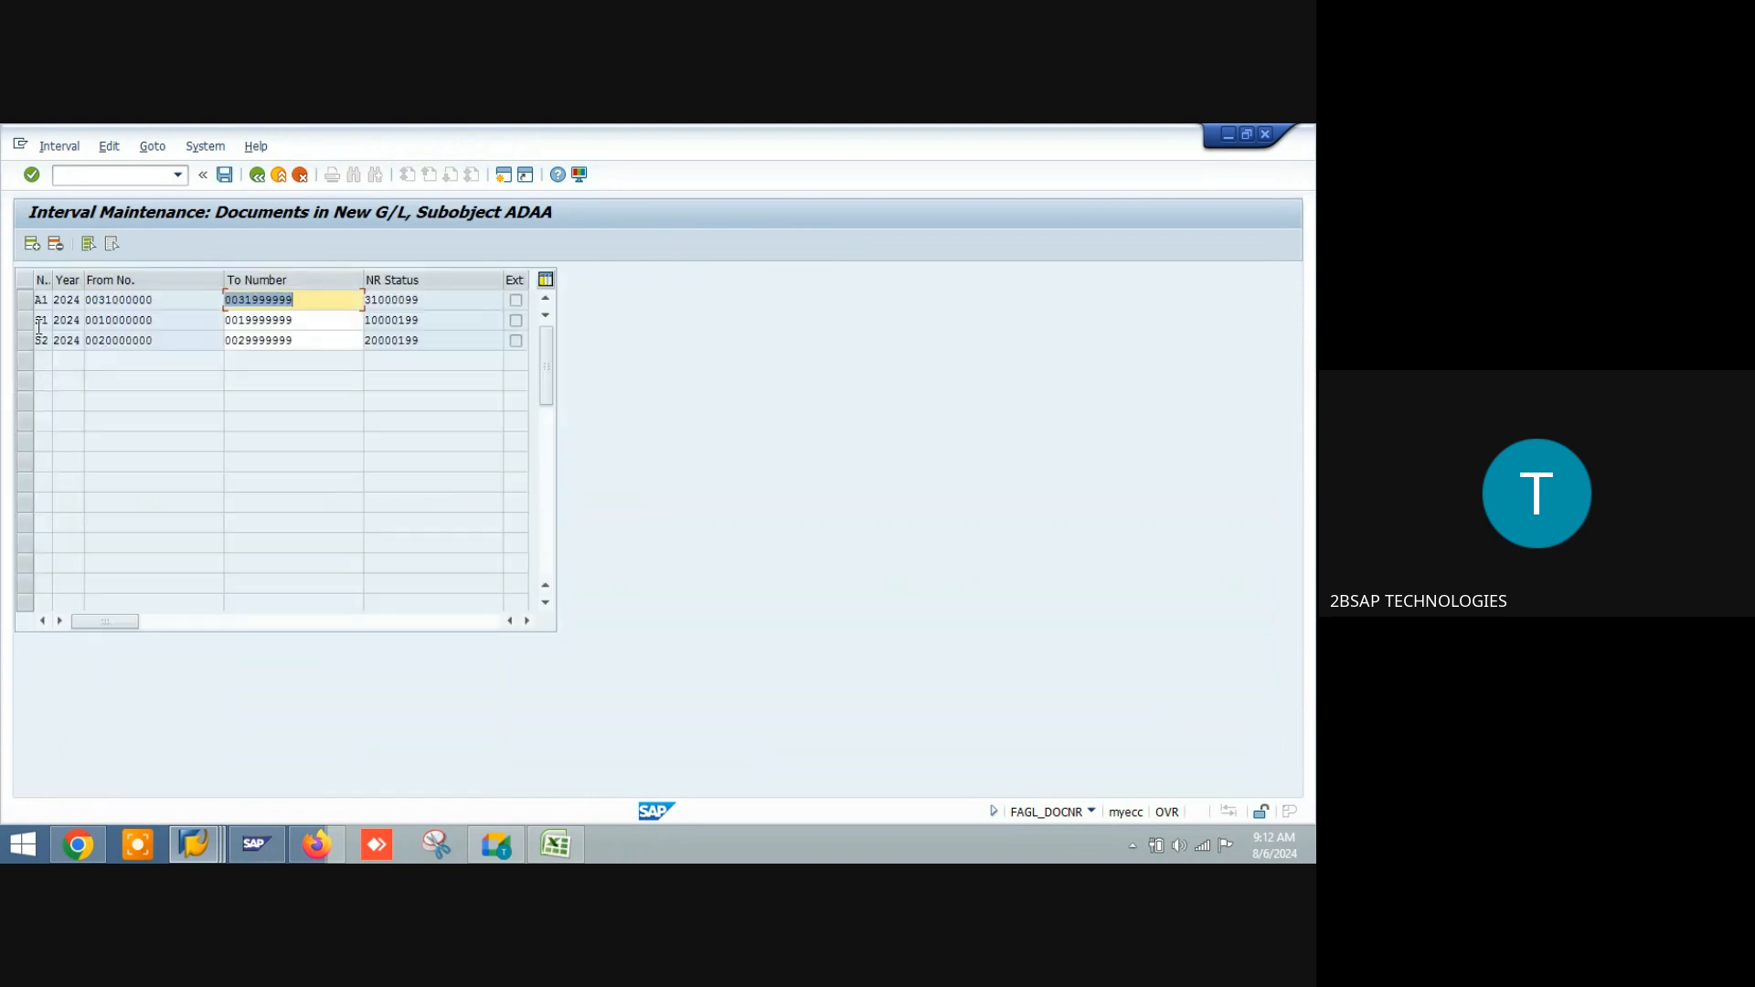
Step: Examine the 2024 interval of number range A1 and return to the implementation guide structure
click(29, 300)
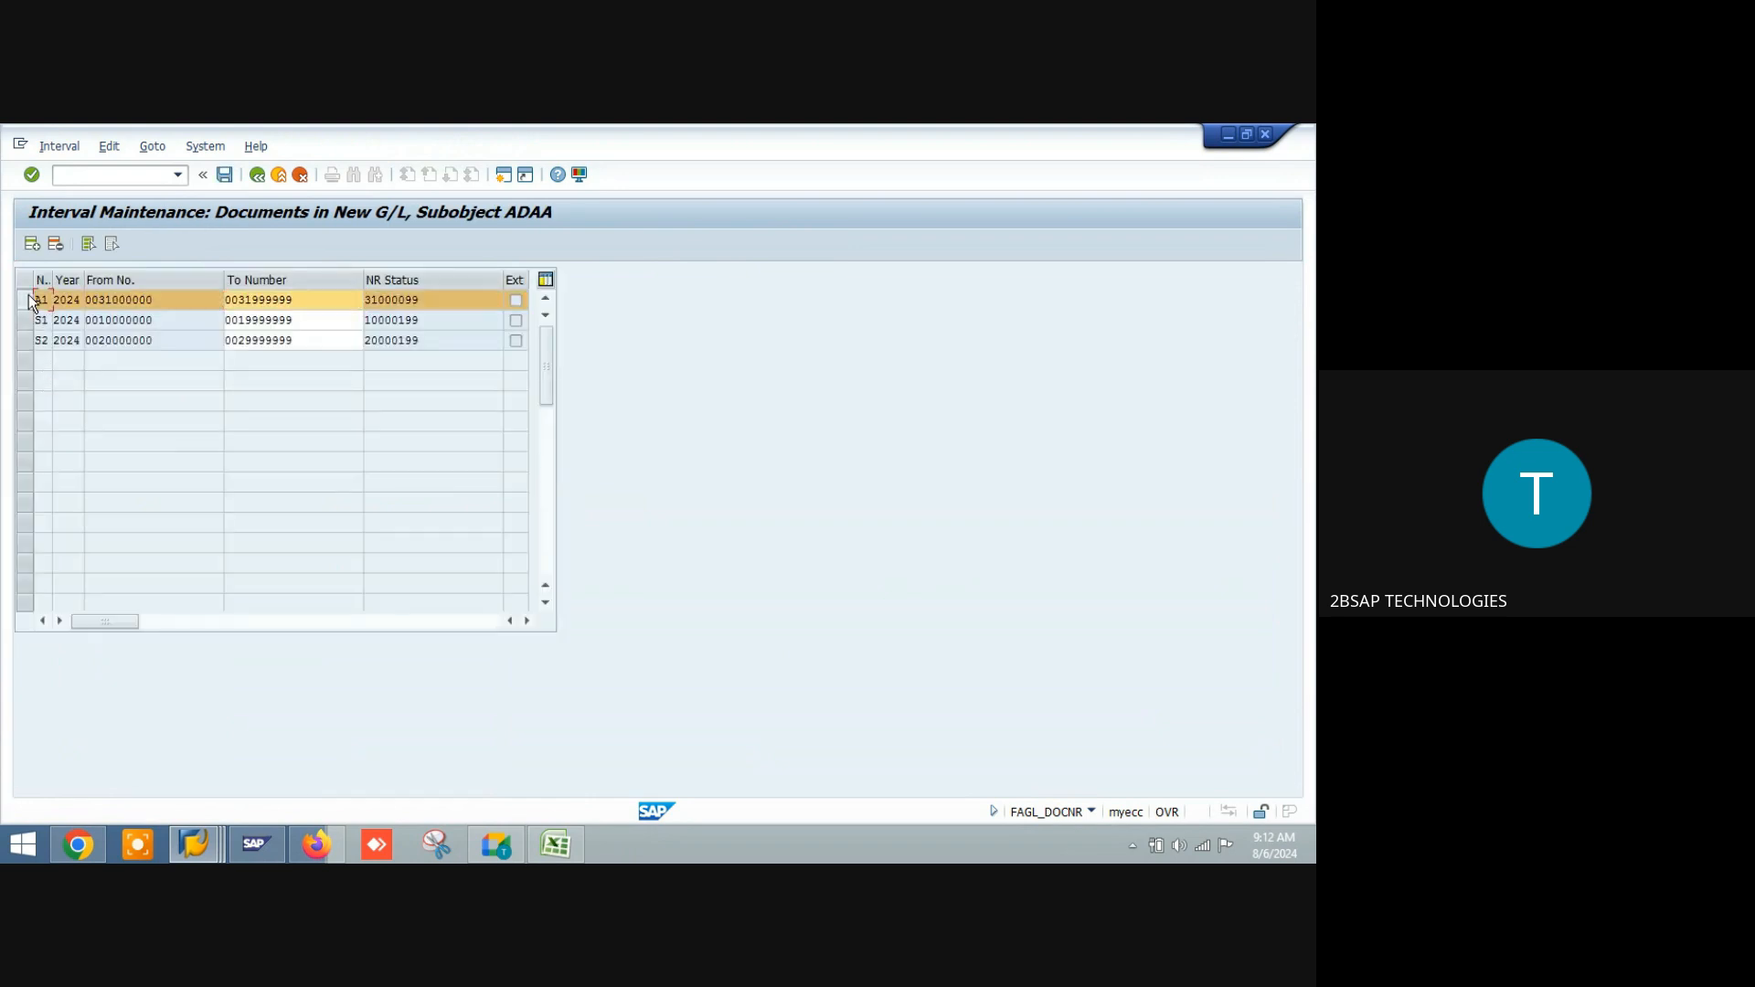
click(28, 300)
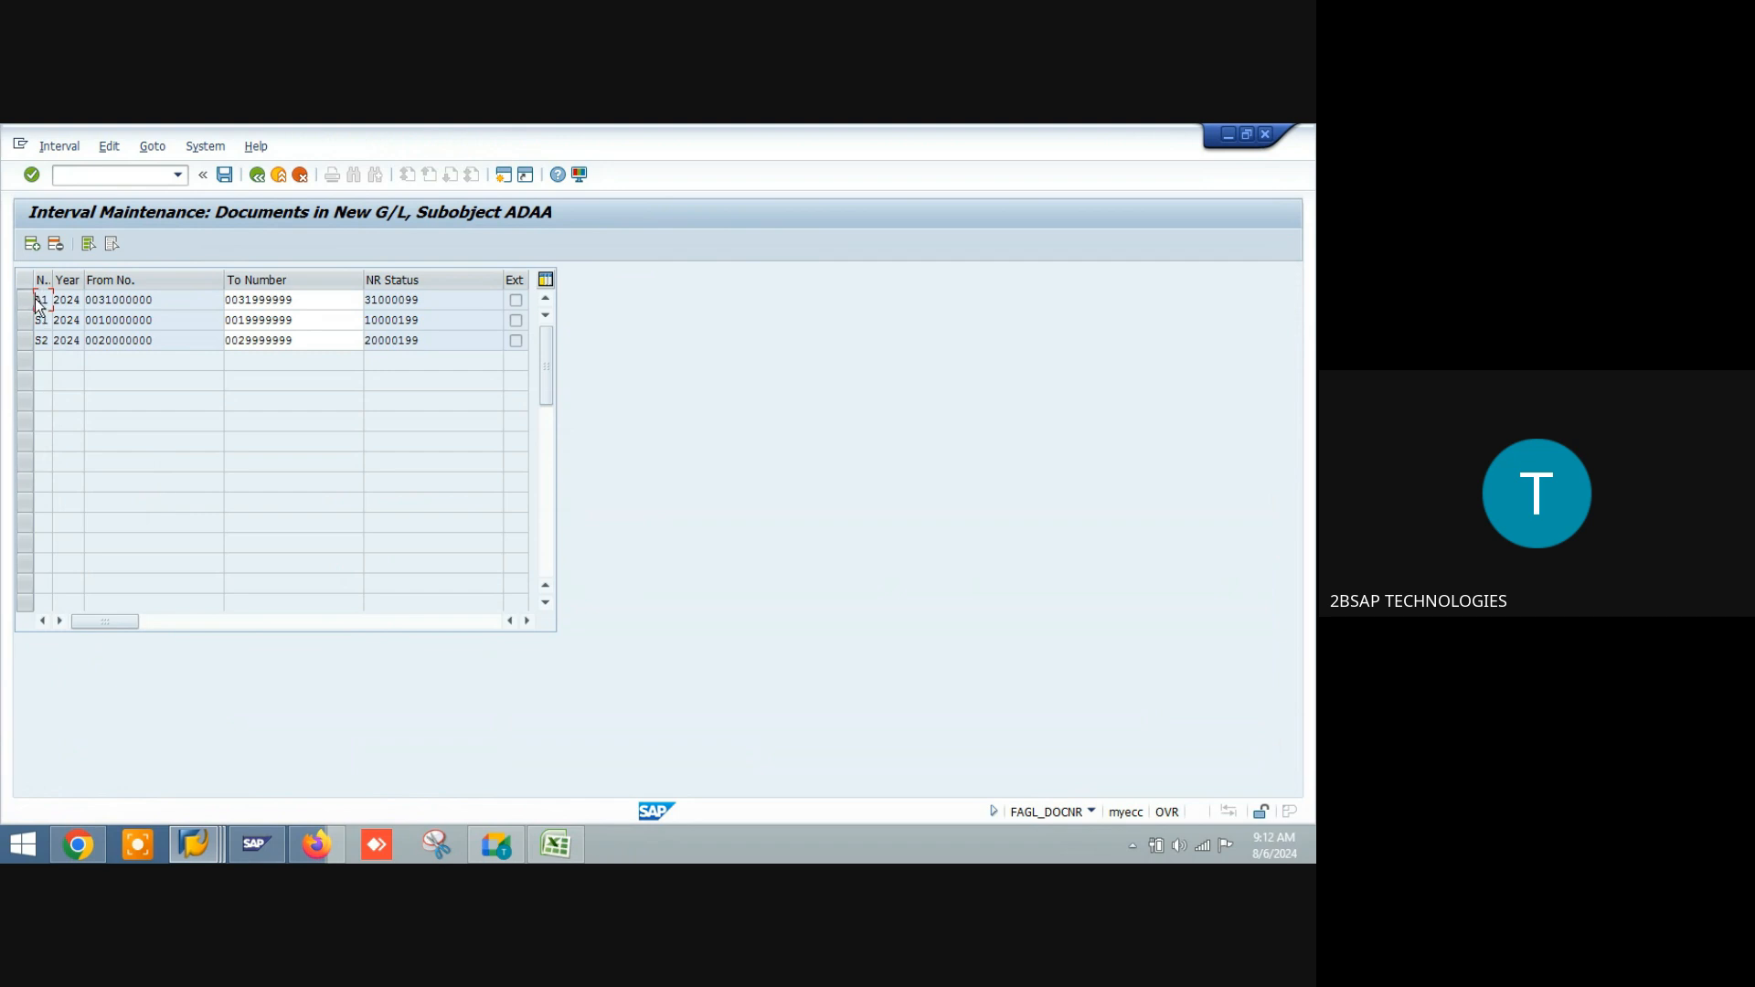
click(263, 179)
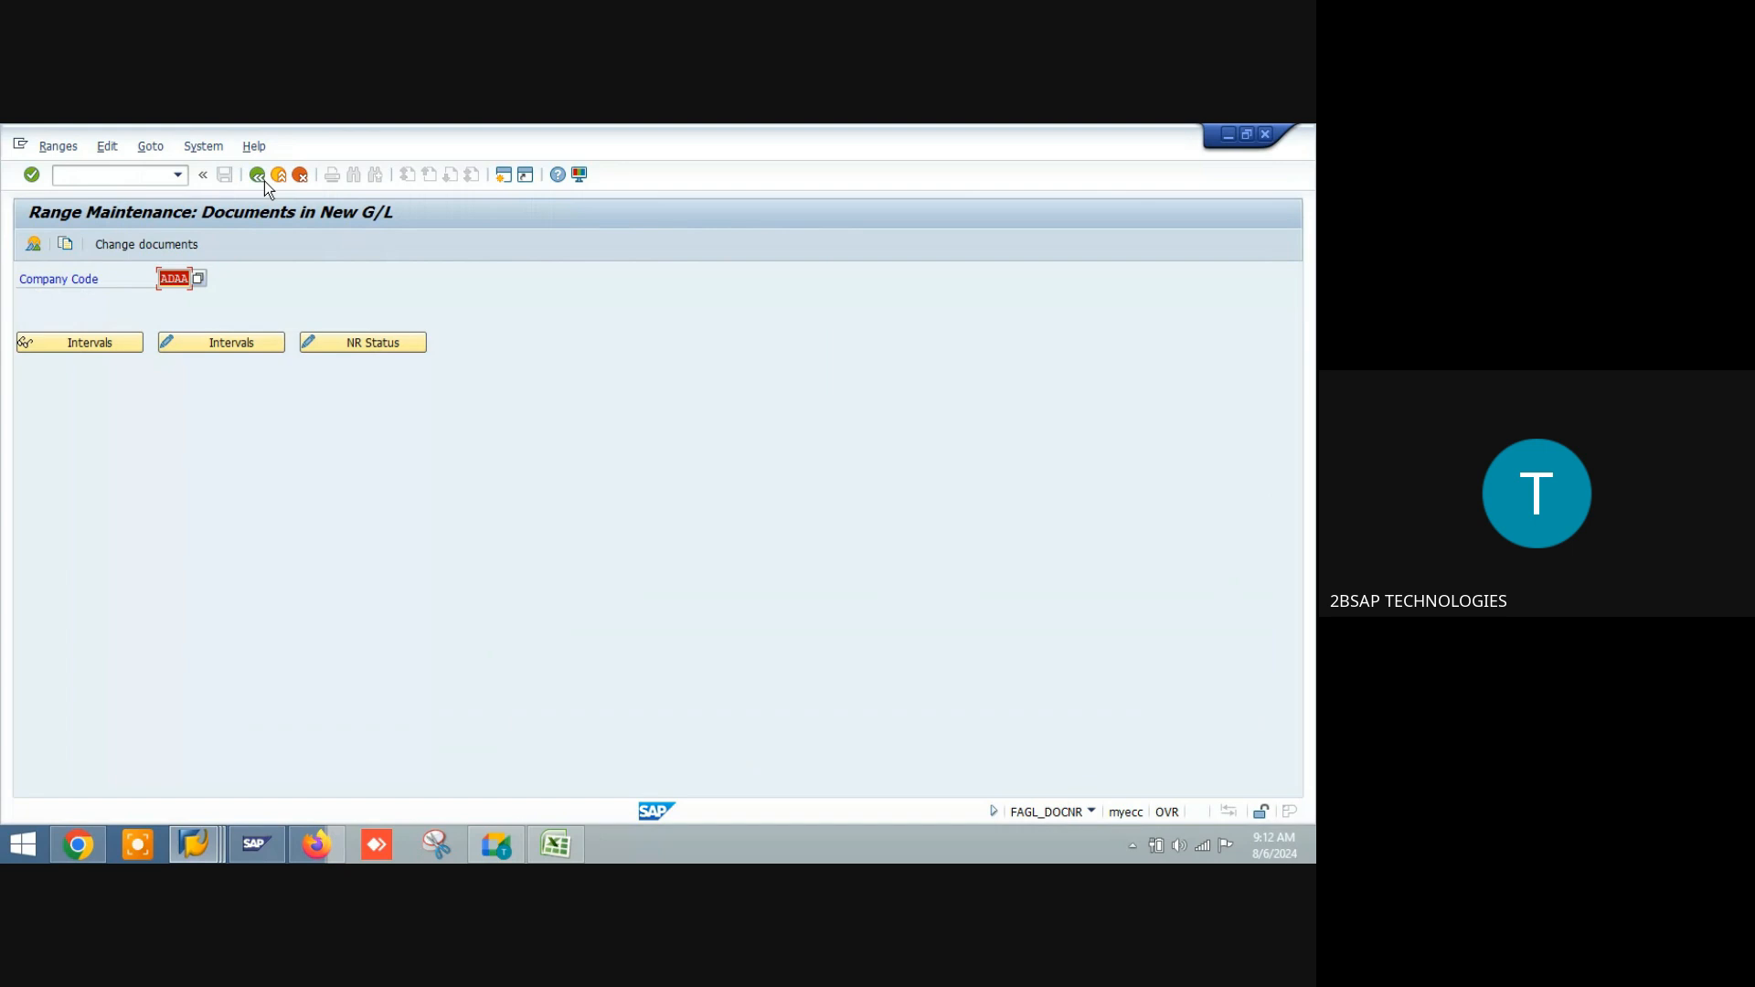
click(265, 179)
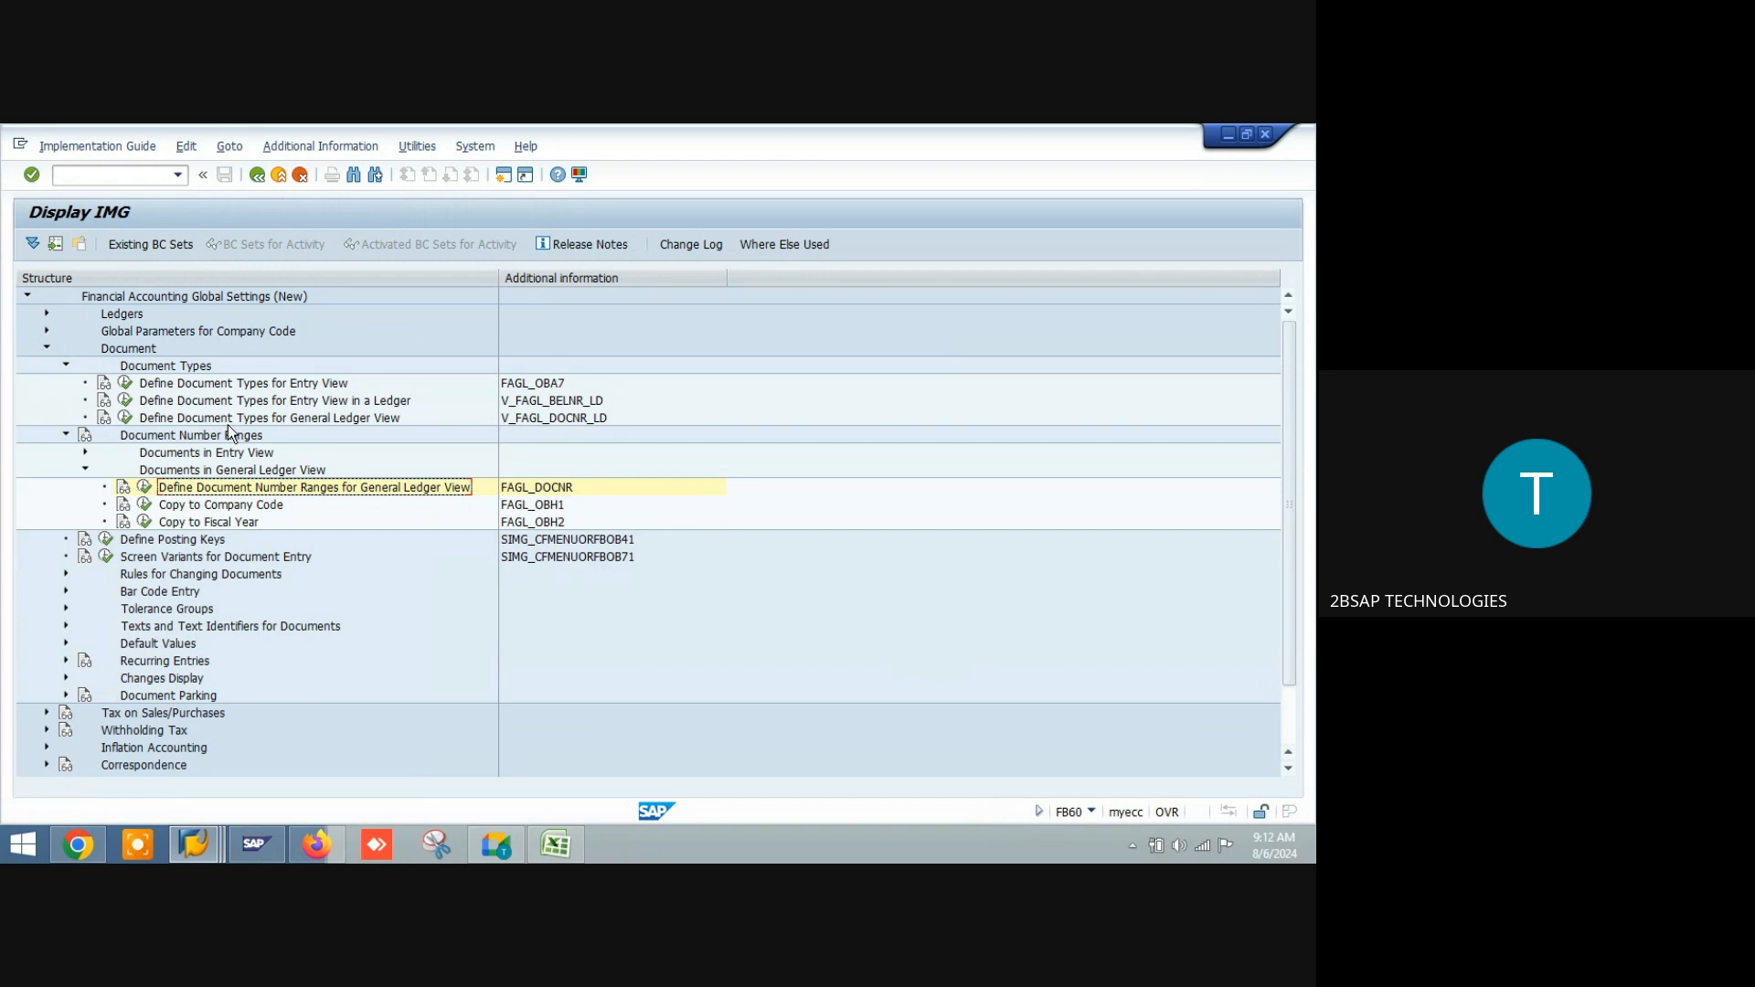
Step: Run the Define Document Types for General Ledger View activity with ledger D2 as the work area
click(126, 419)
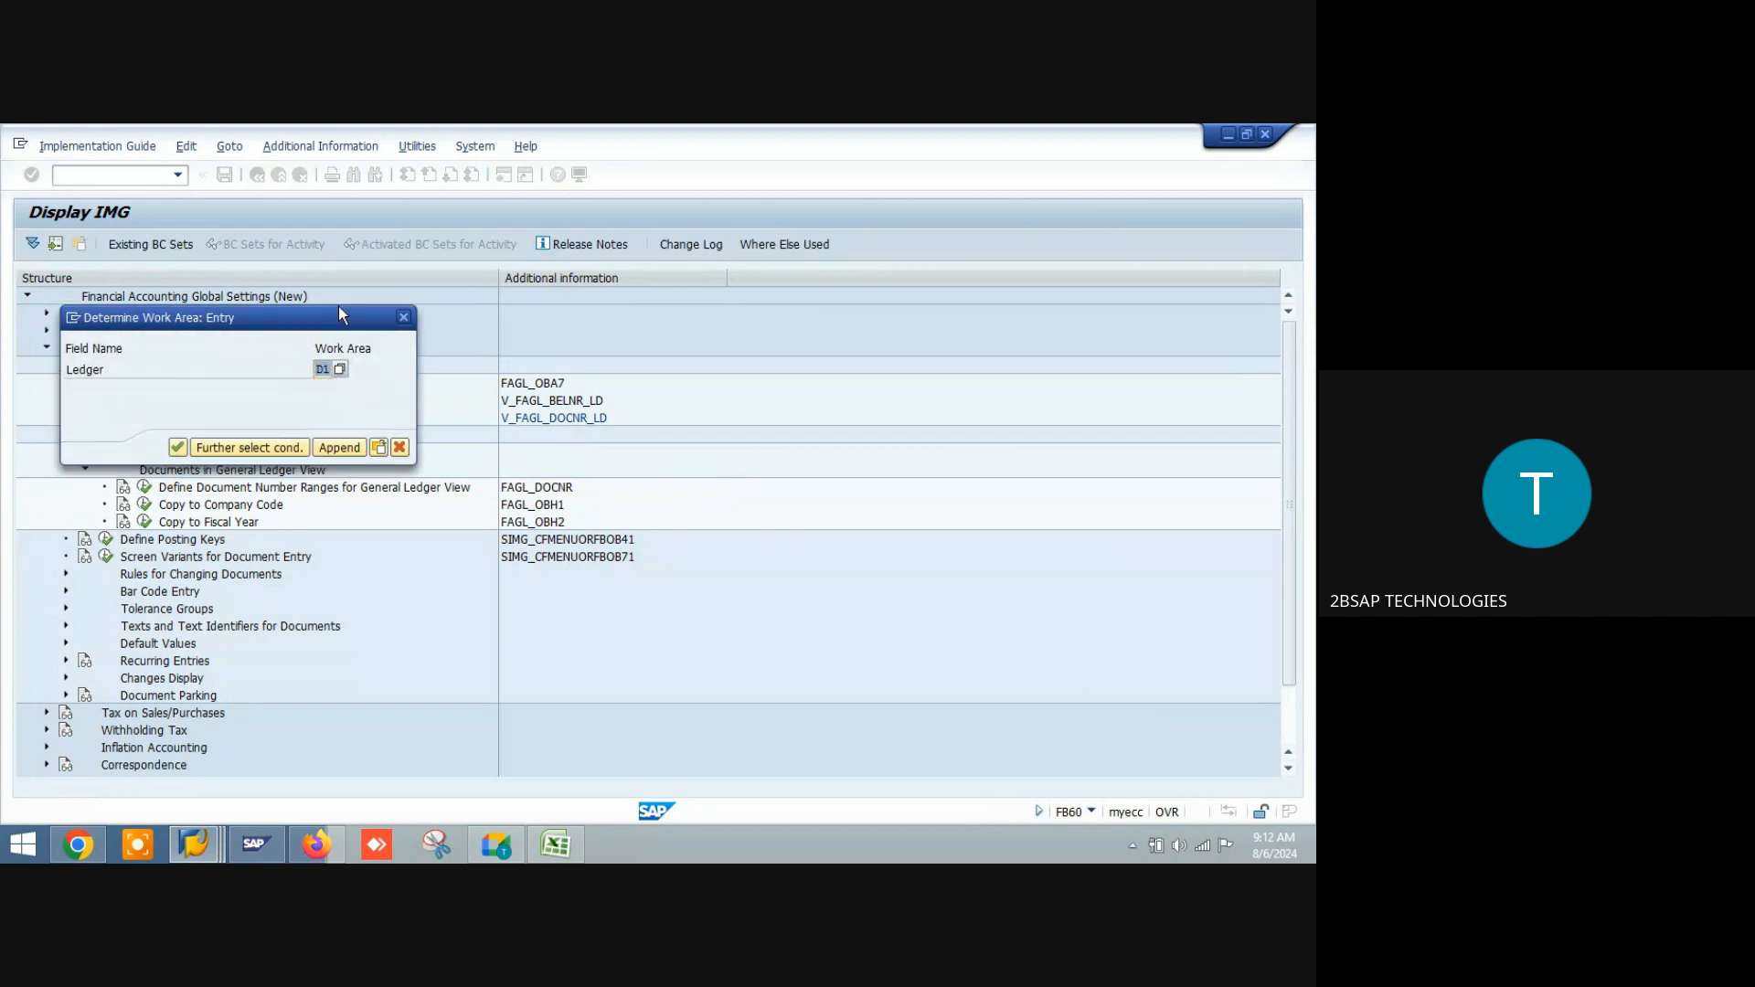
text(D02)
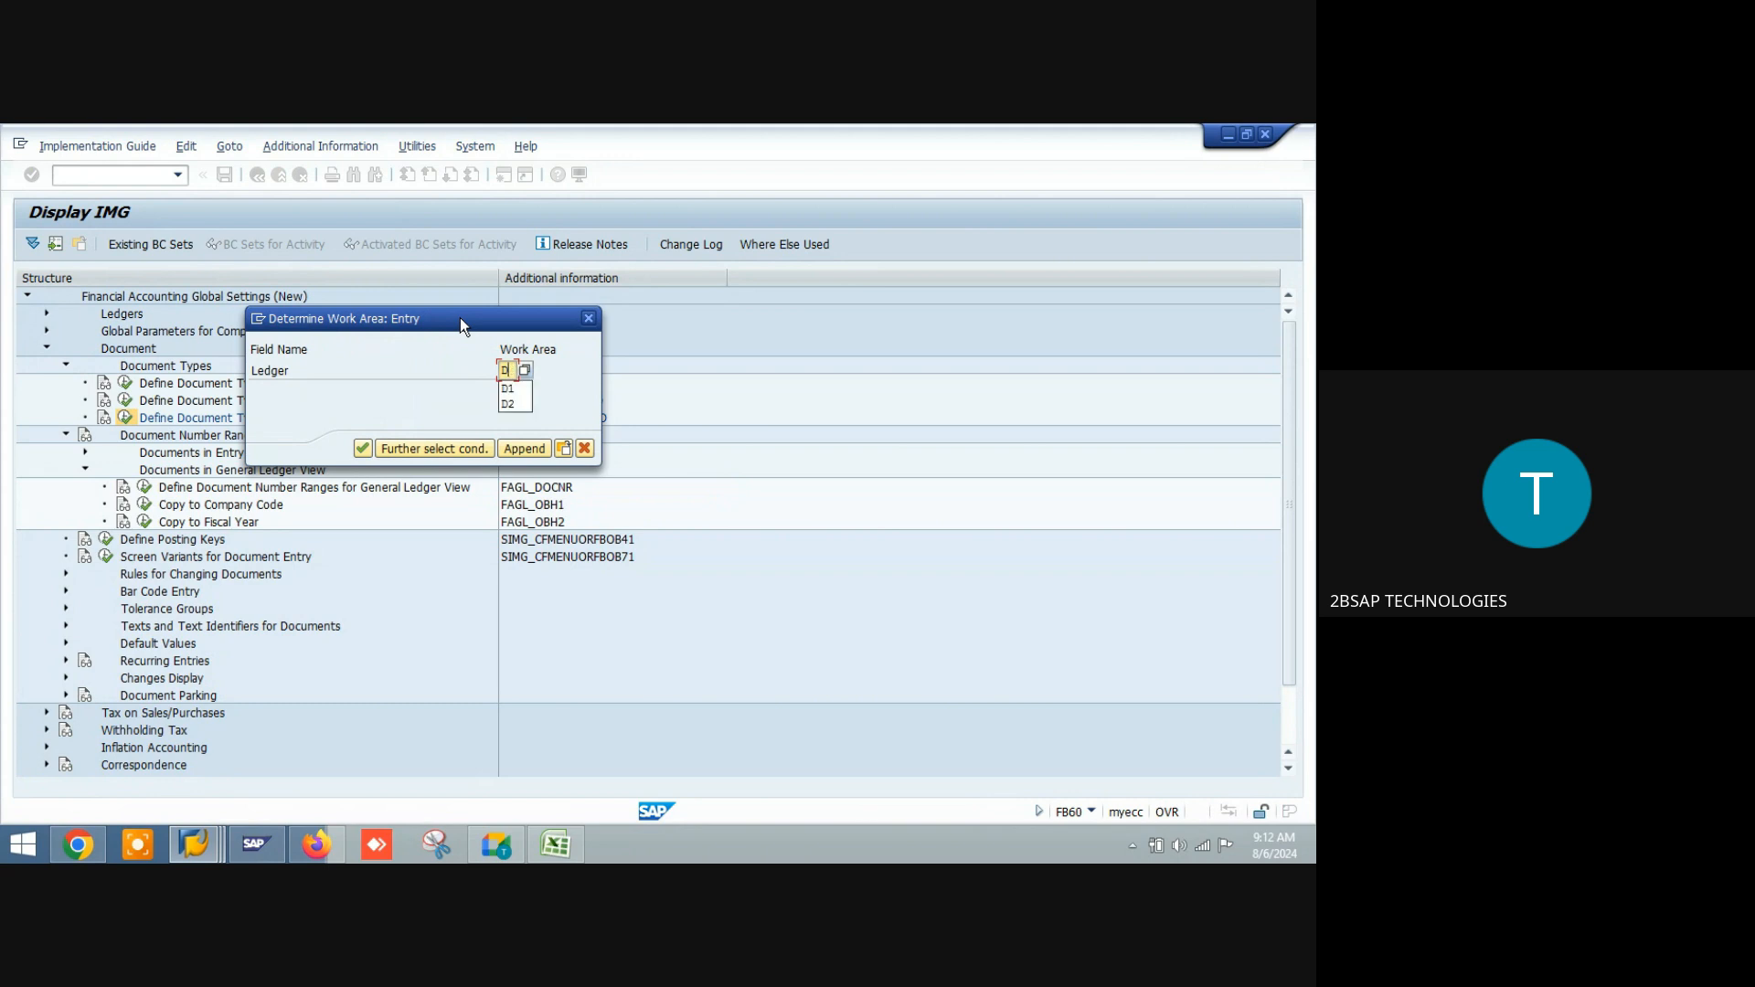
drag(446, 321, 667, 285)
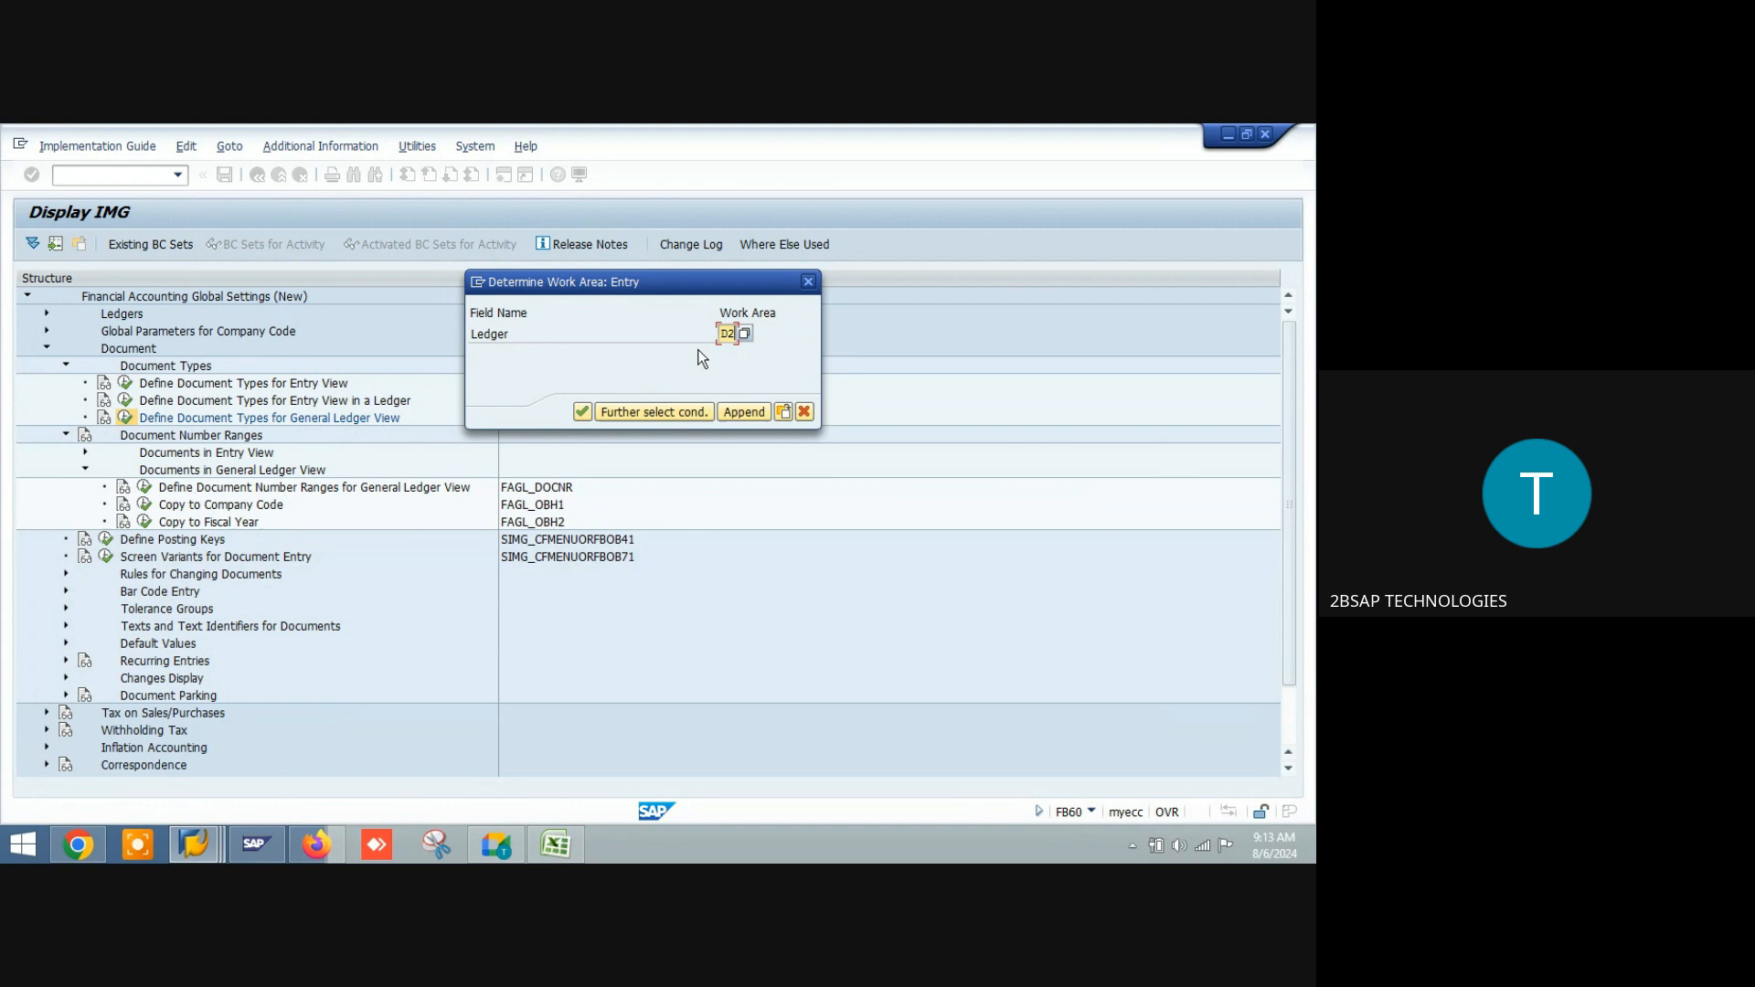
click(582, 413)
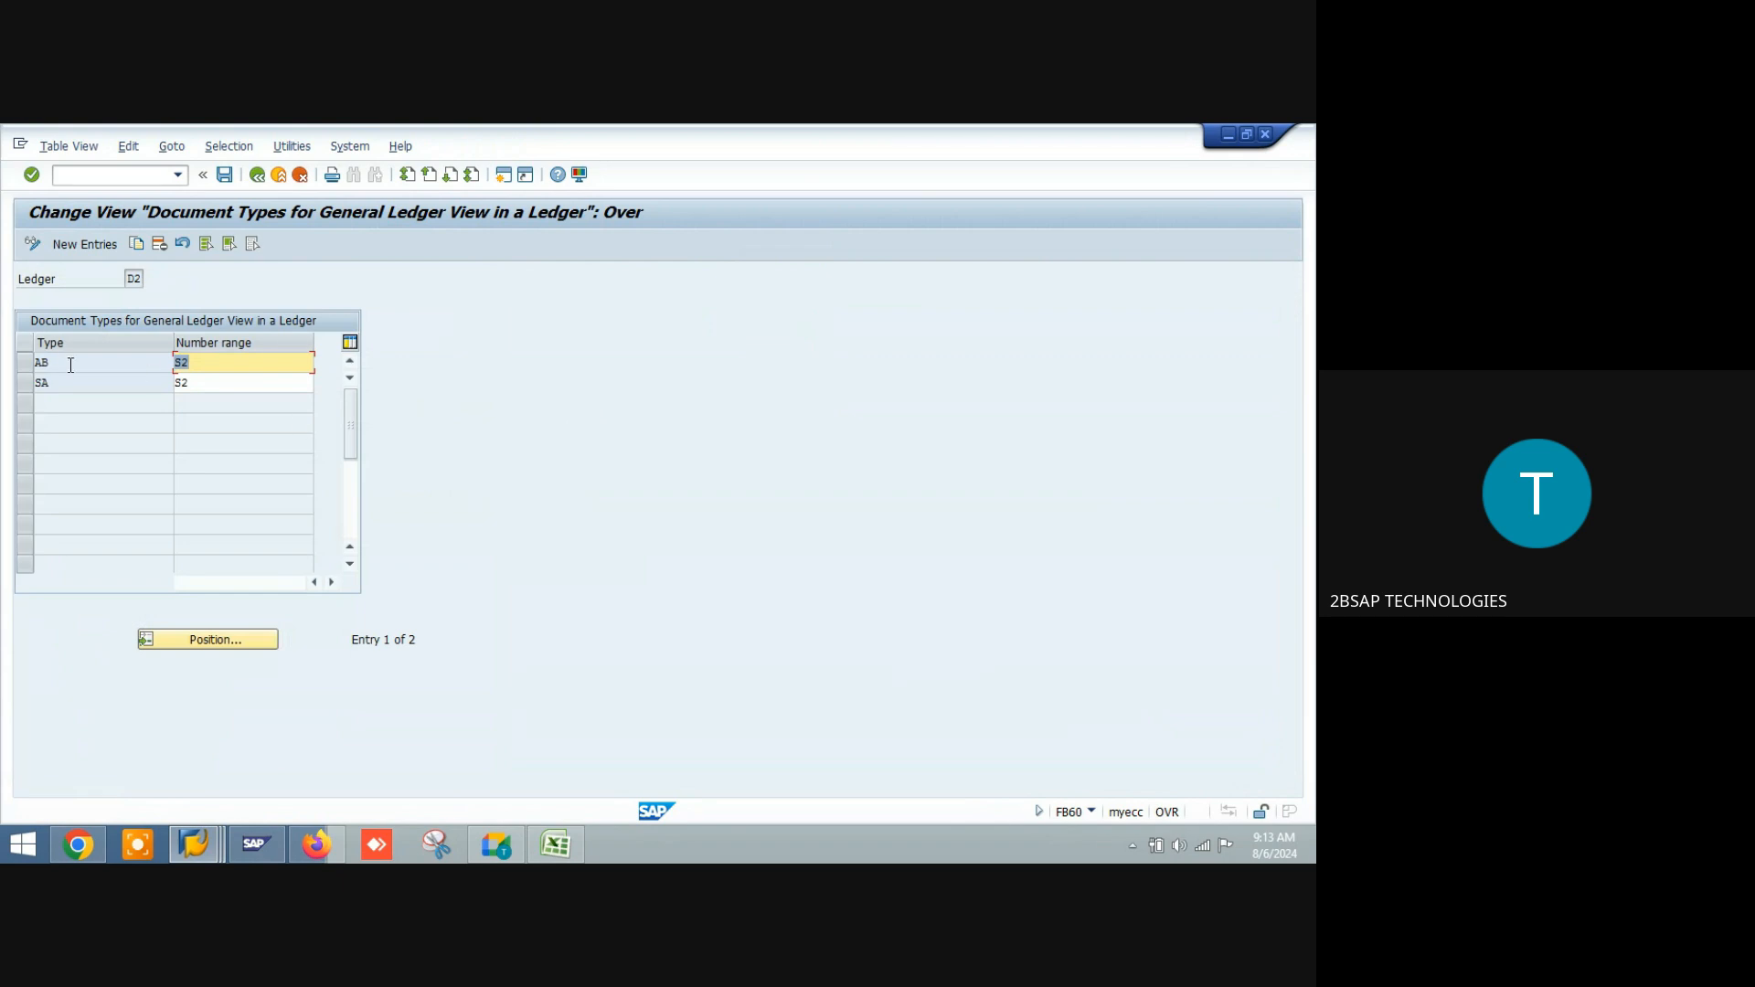
Step: Check the number range of SA and add a new entry for document type KR with number range S2 in ledger D2
click(55, 384)
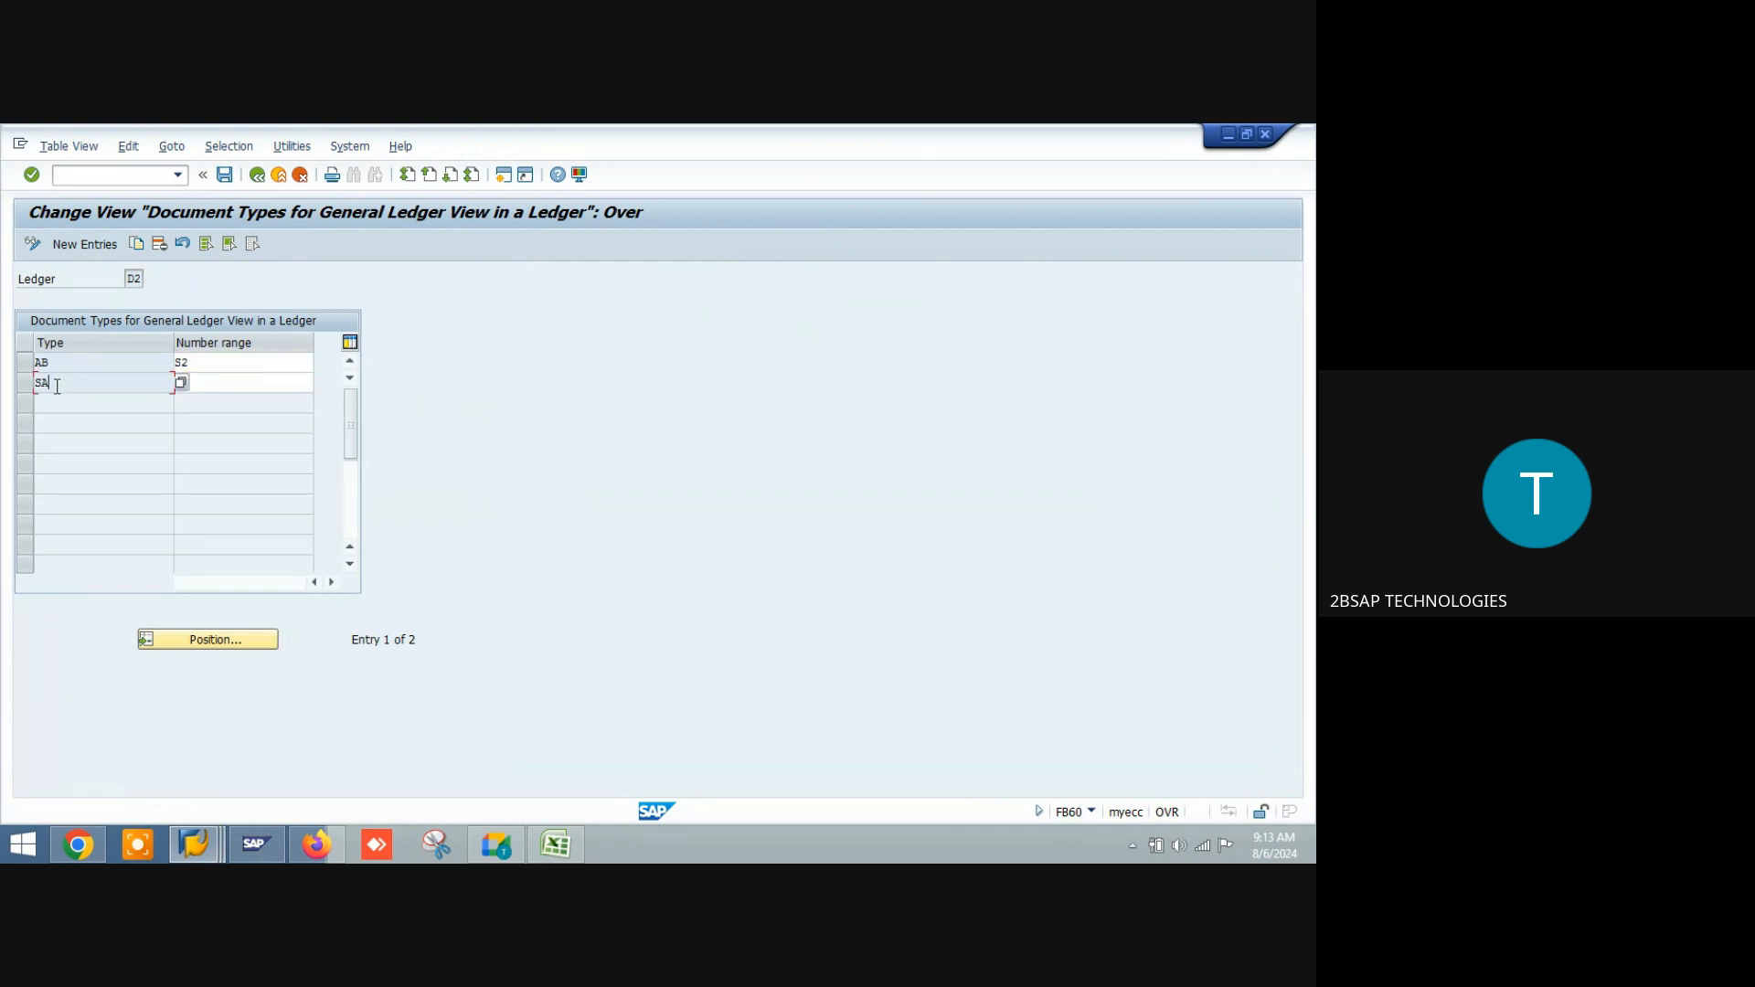
click(223, 383)
double_click(223, 382)
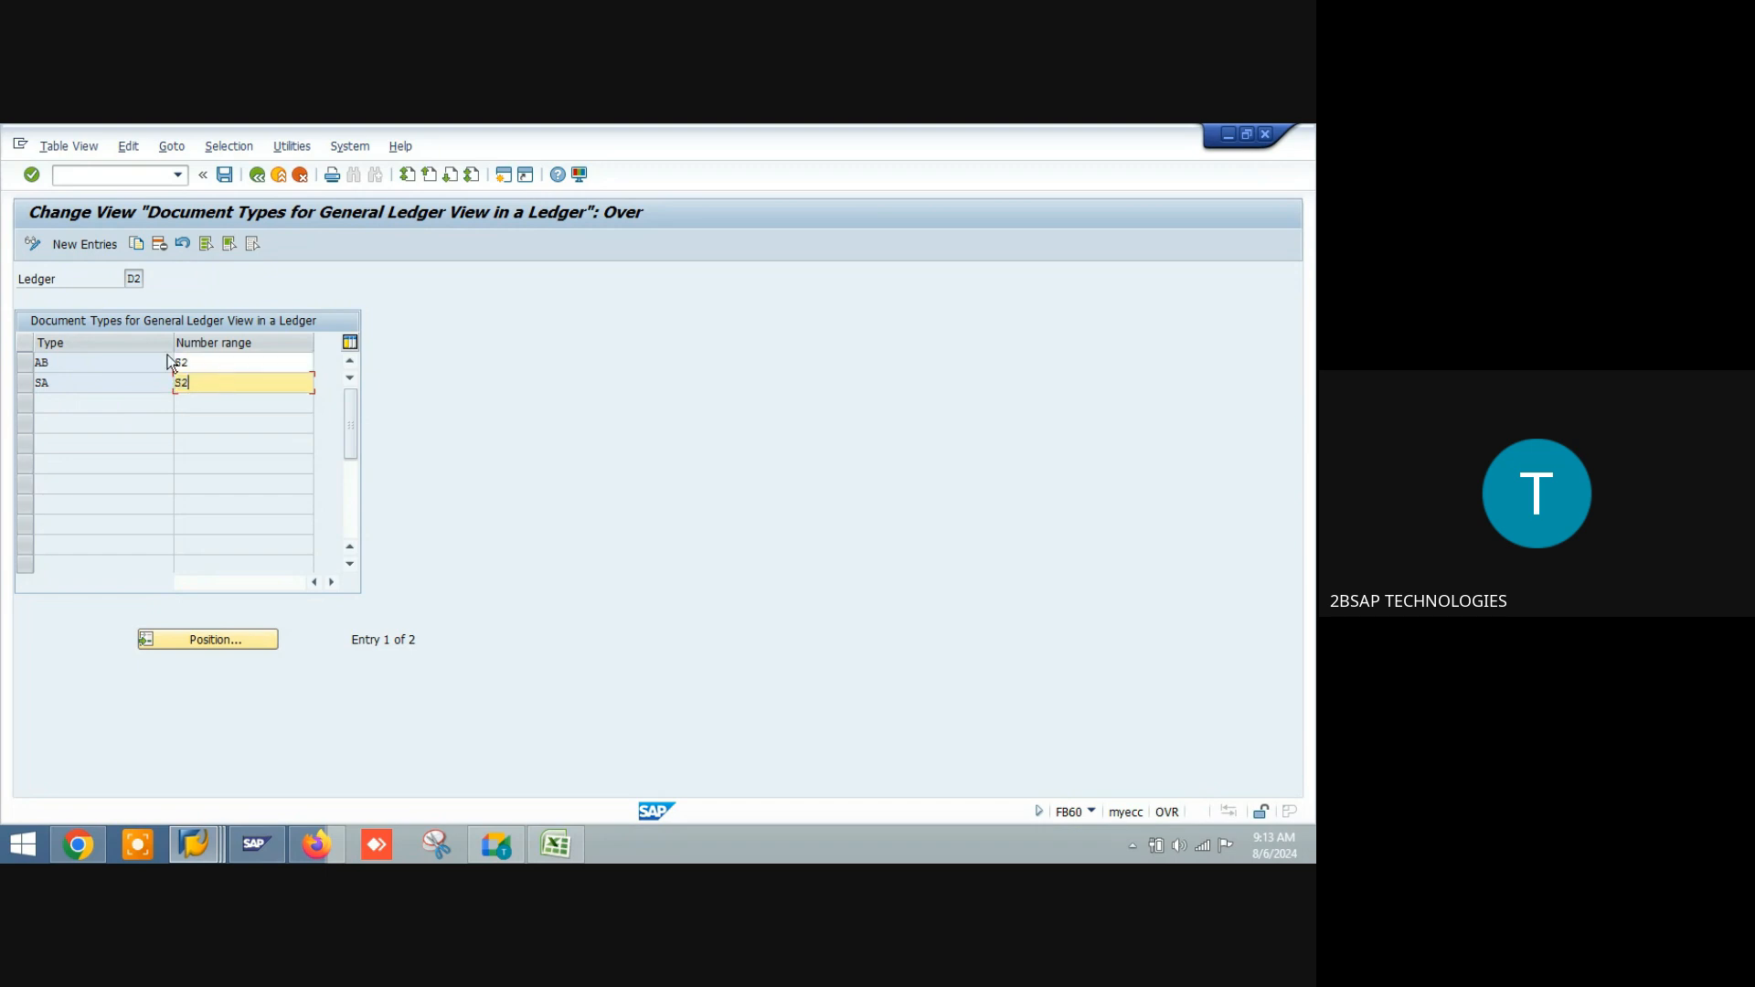
click(97, 251)
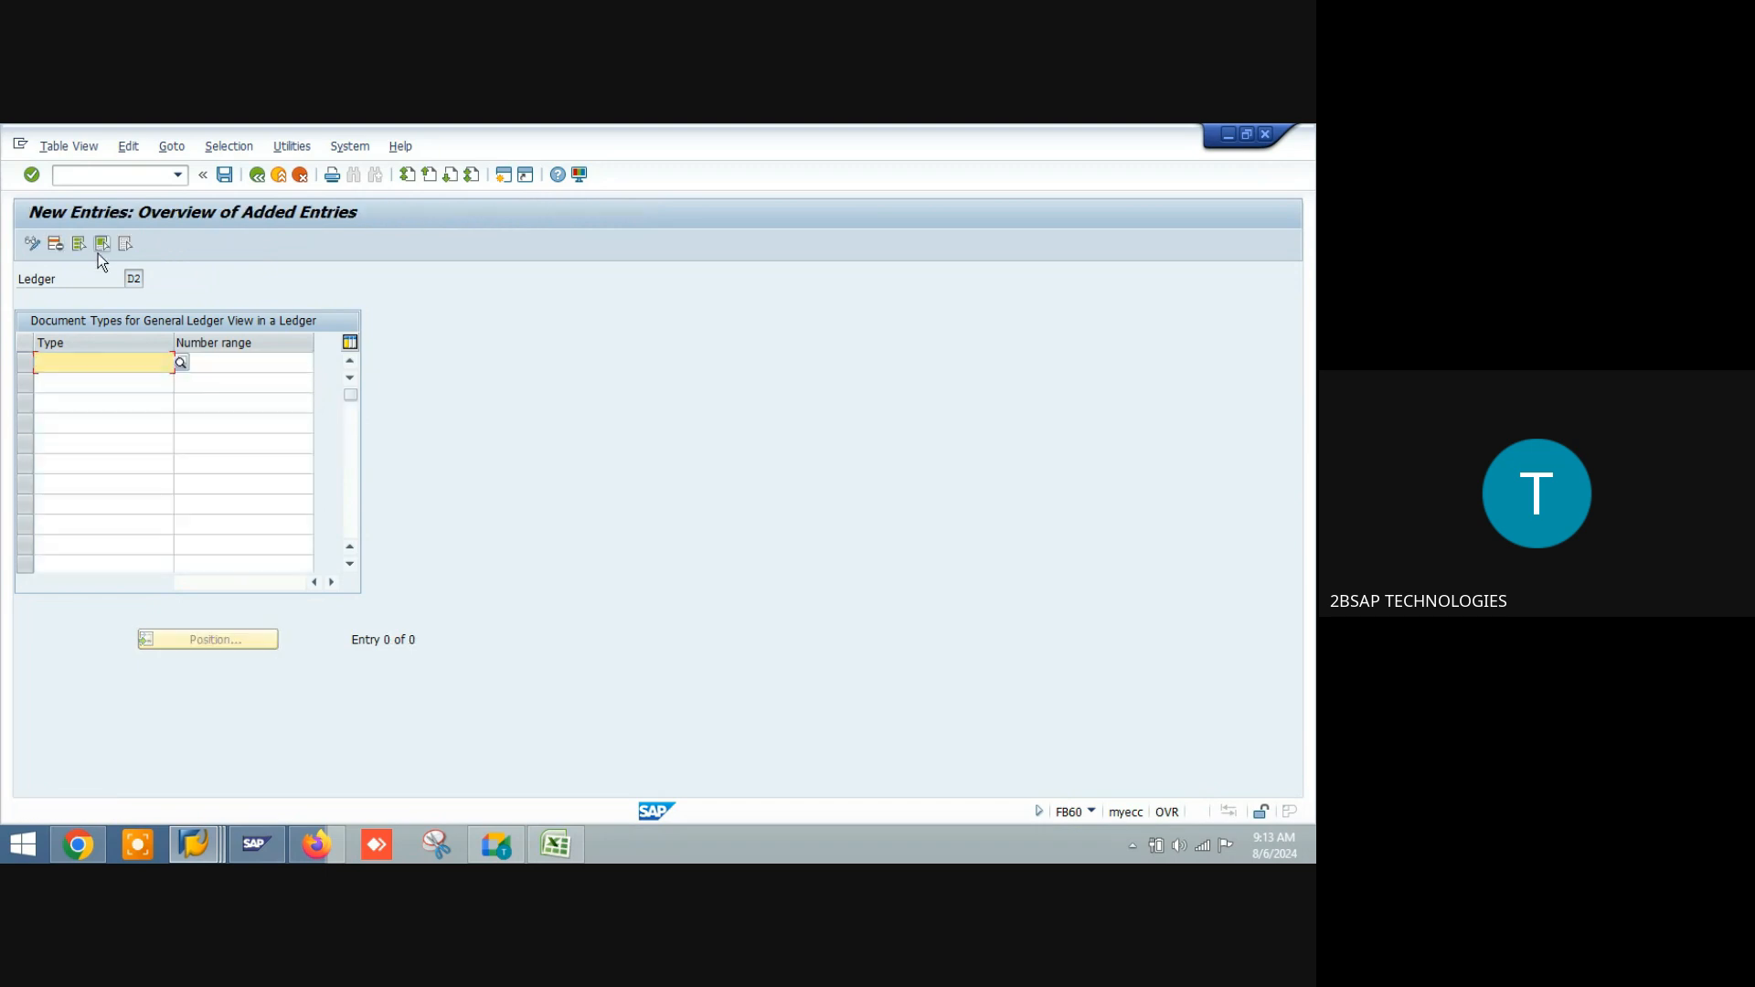
text(KR)
key(Tab)
text(S2)
key(Return)
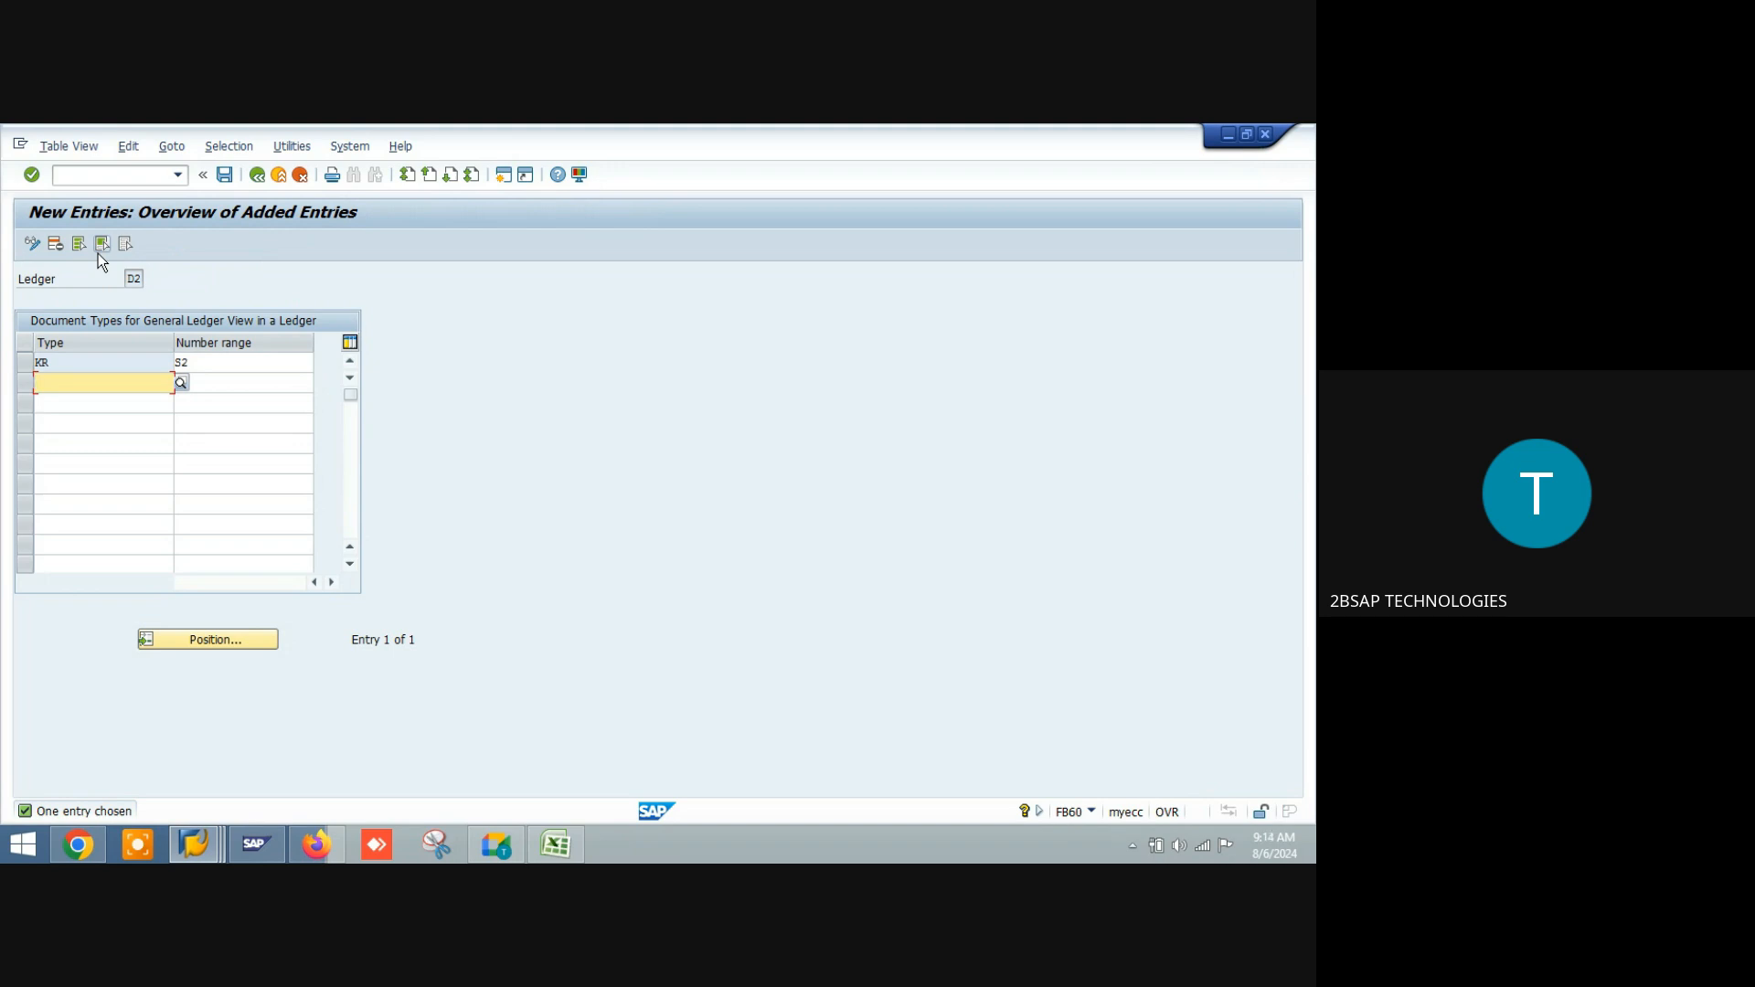
Step: Save the KR entry for ledger D2 in the ADAgroup customizing request
click(226, 177)
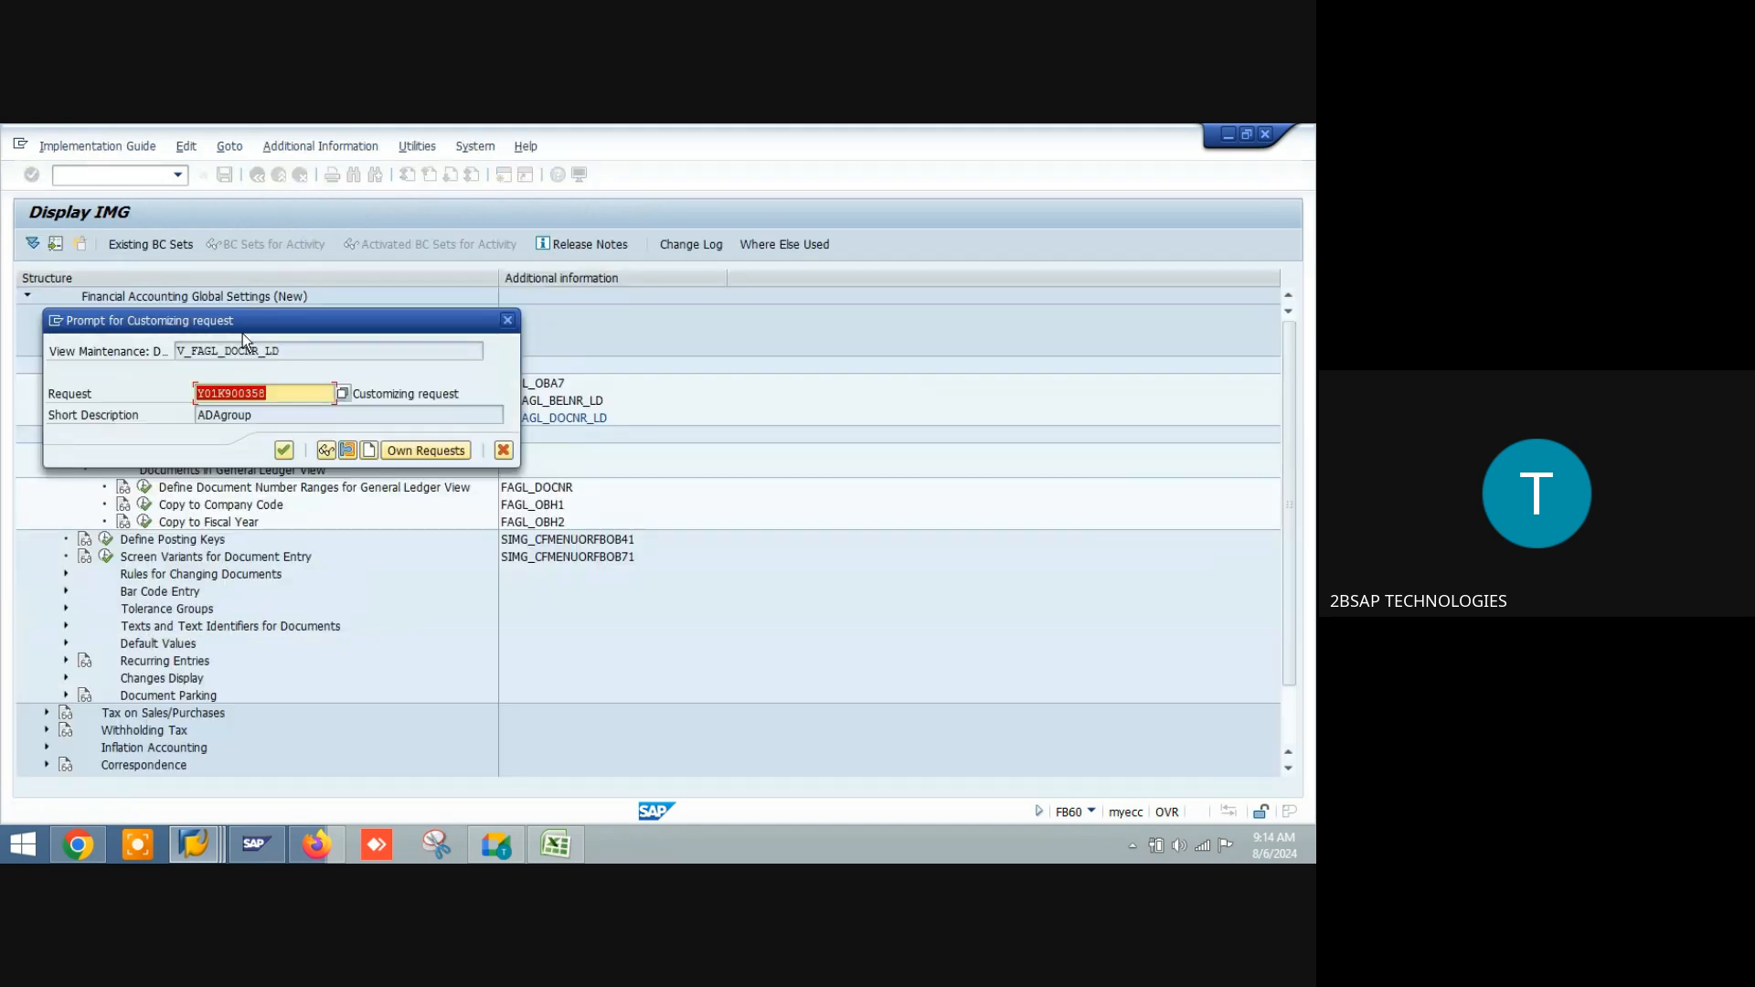
click(283, 451)
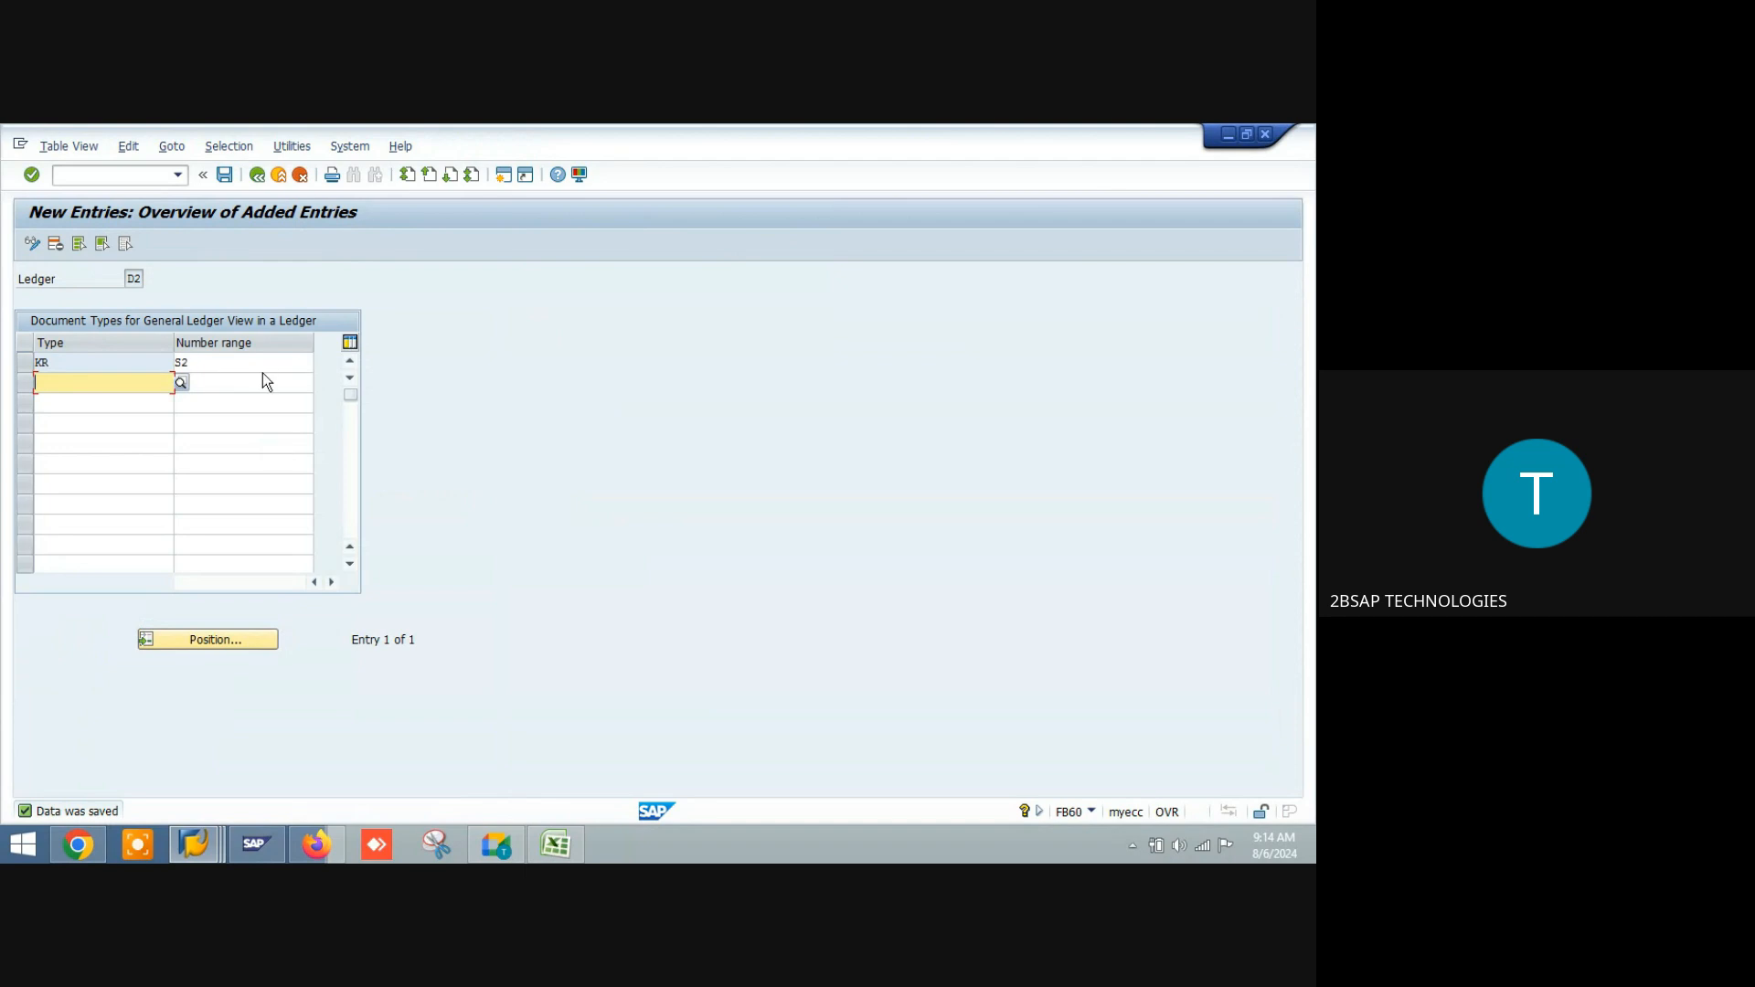
click(273, 362)
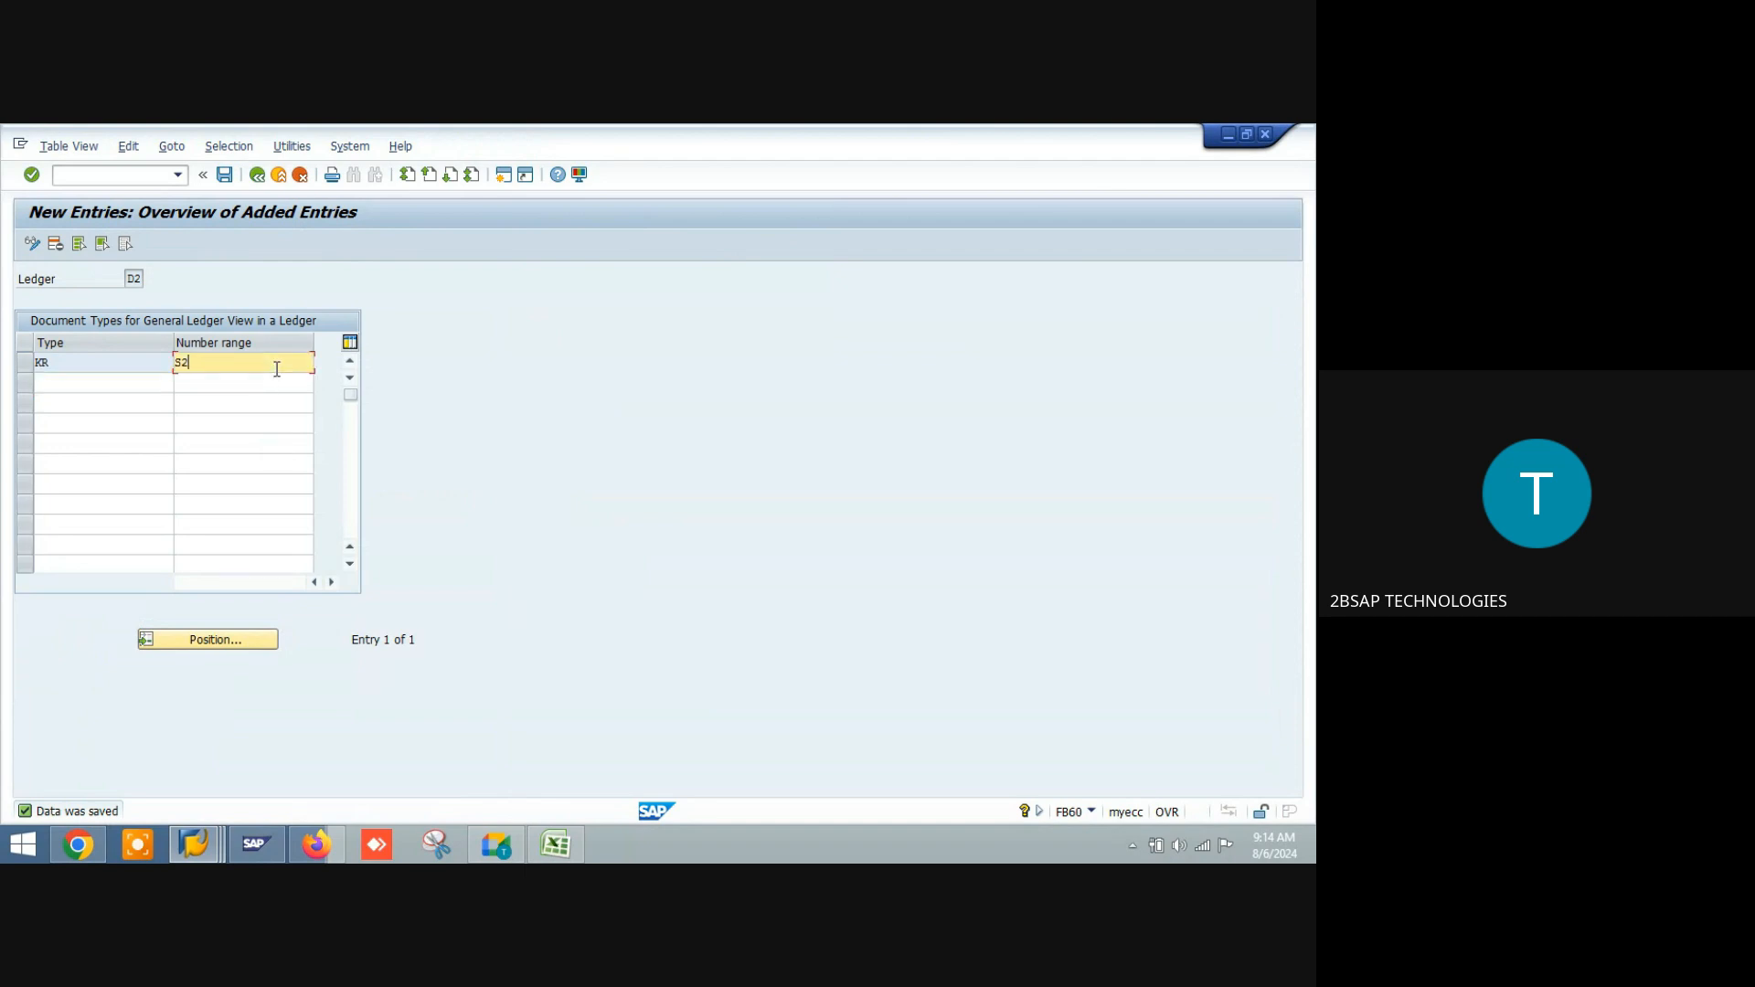
click(225, 175)
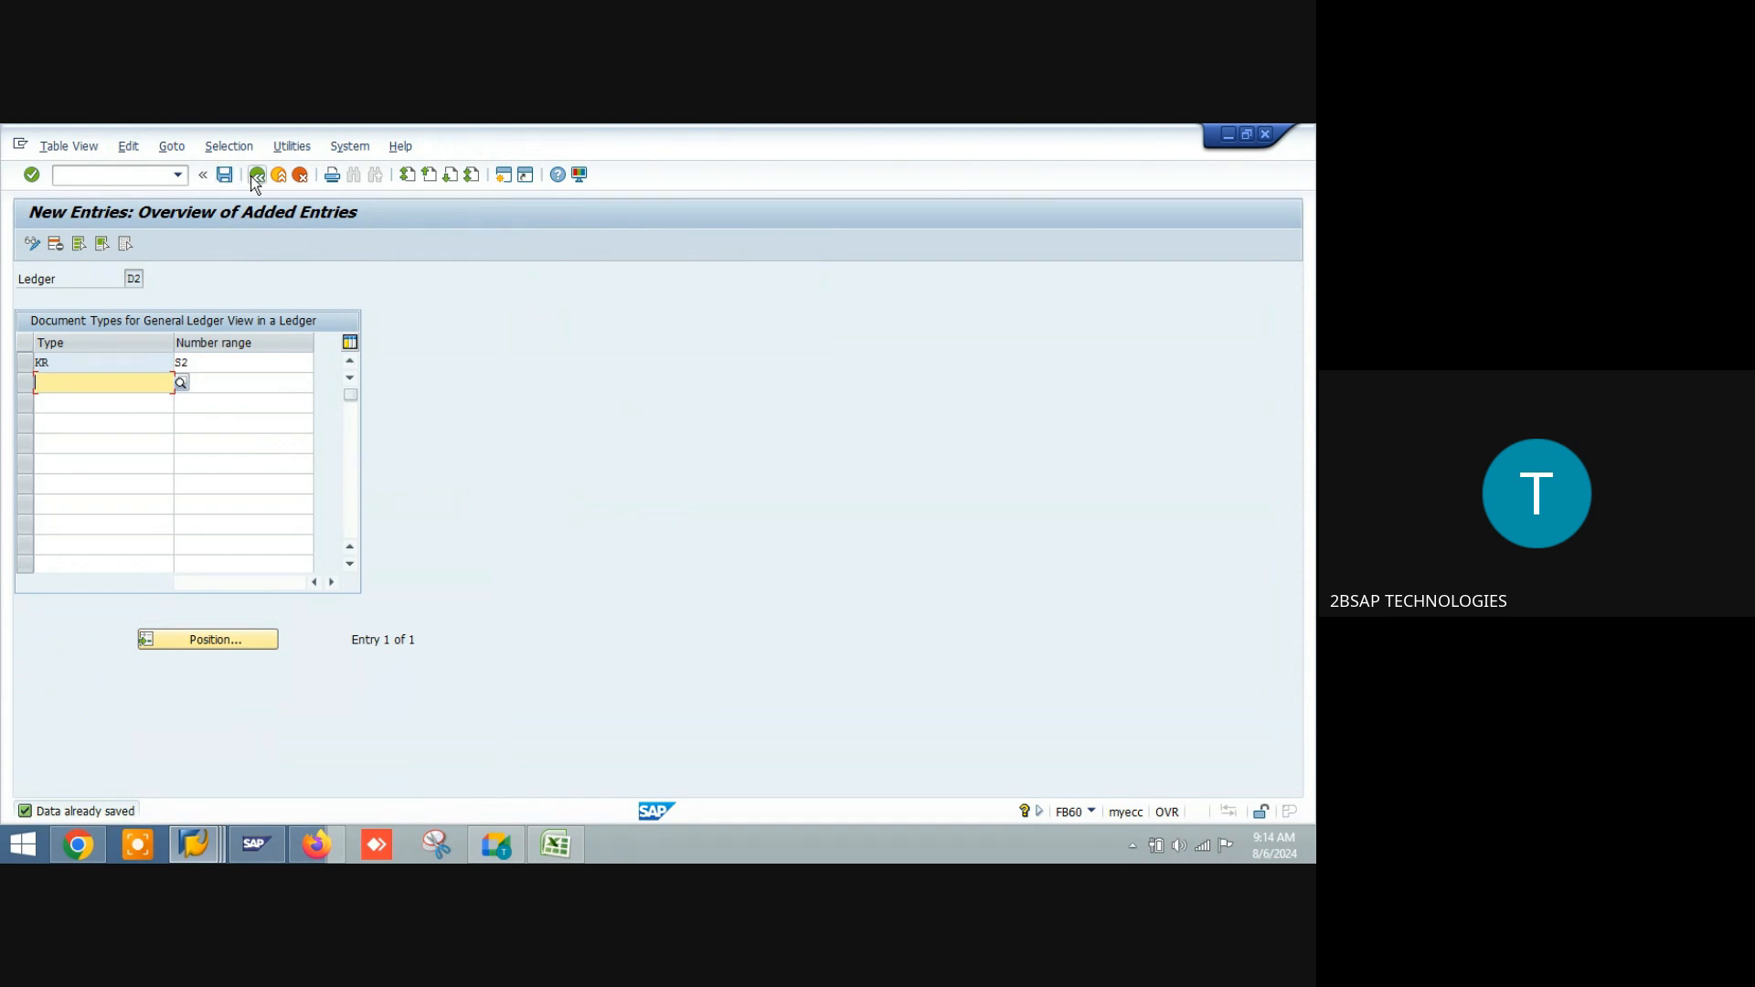
Step: Leave the customizing activity, return to the vendor invoice and close the error message help
click(256, 178)
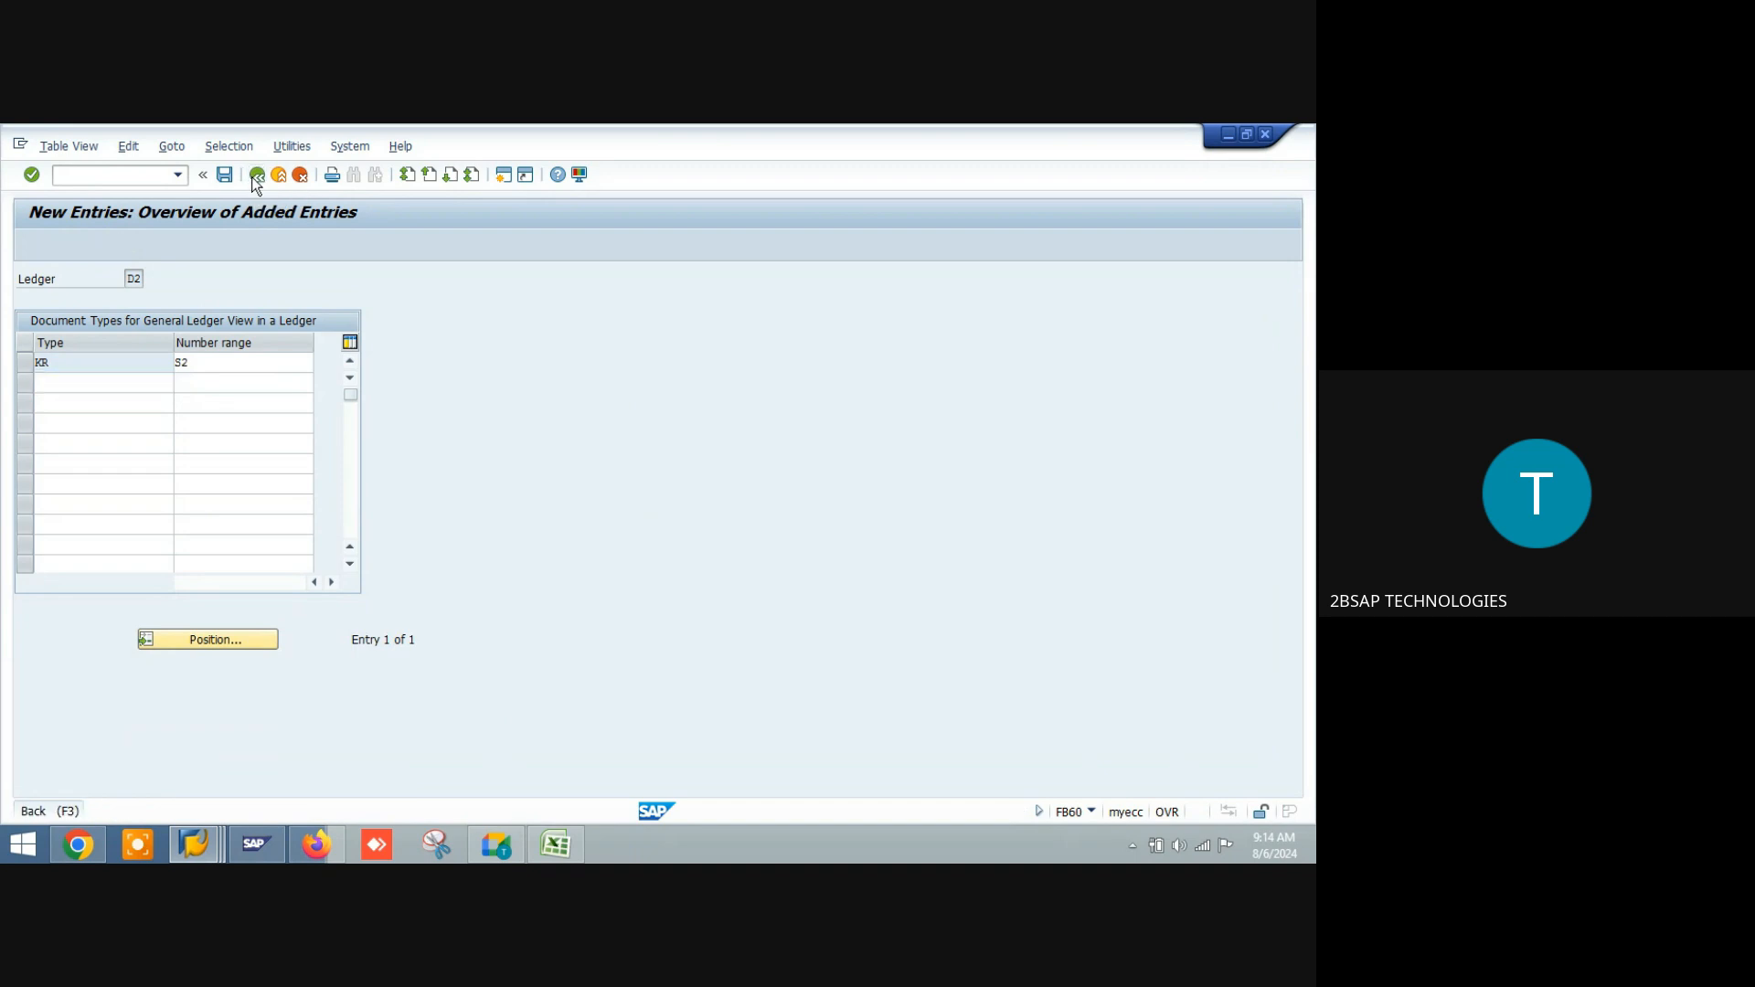
click(279, 175)
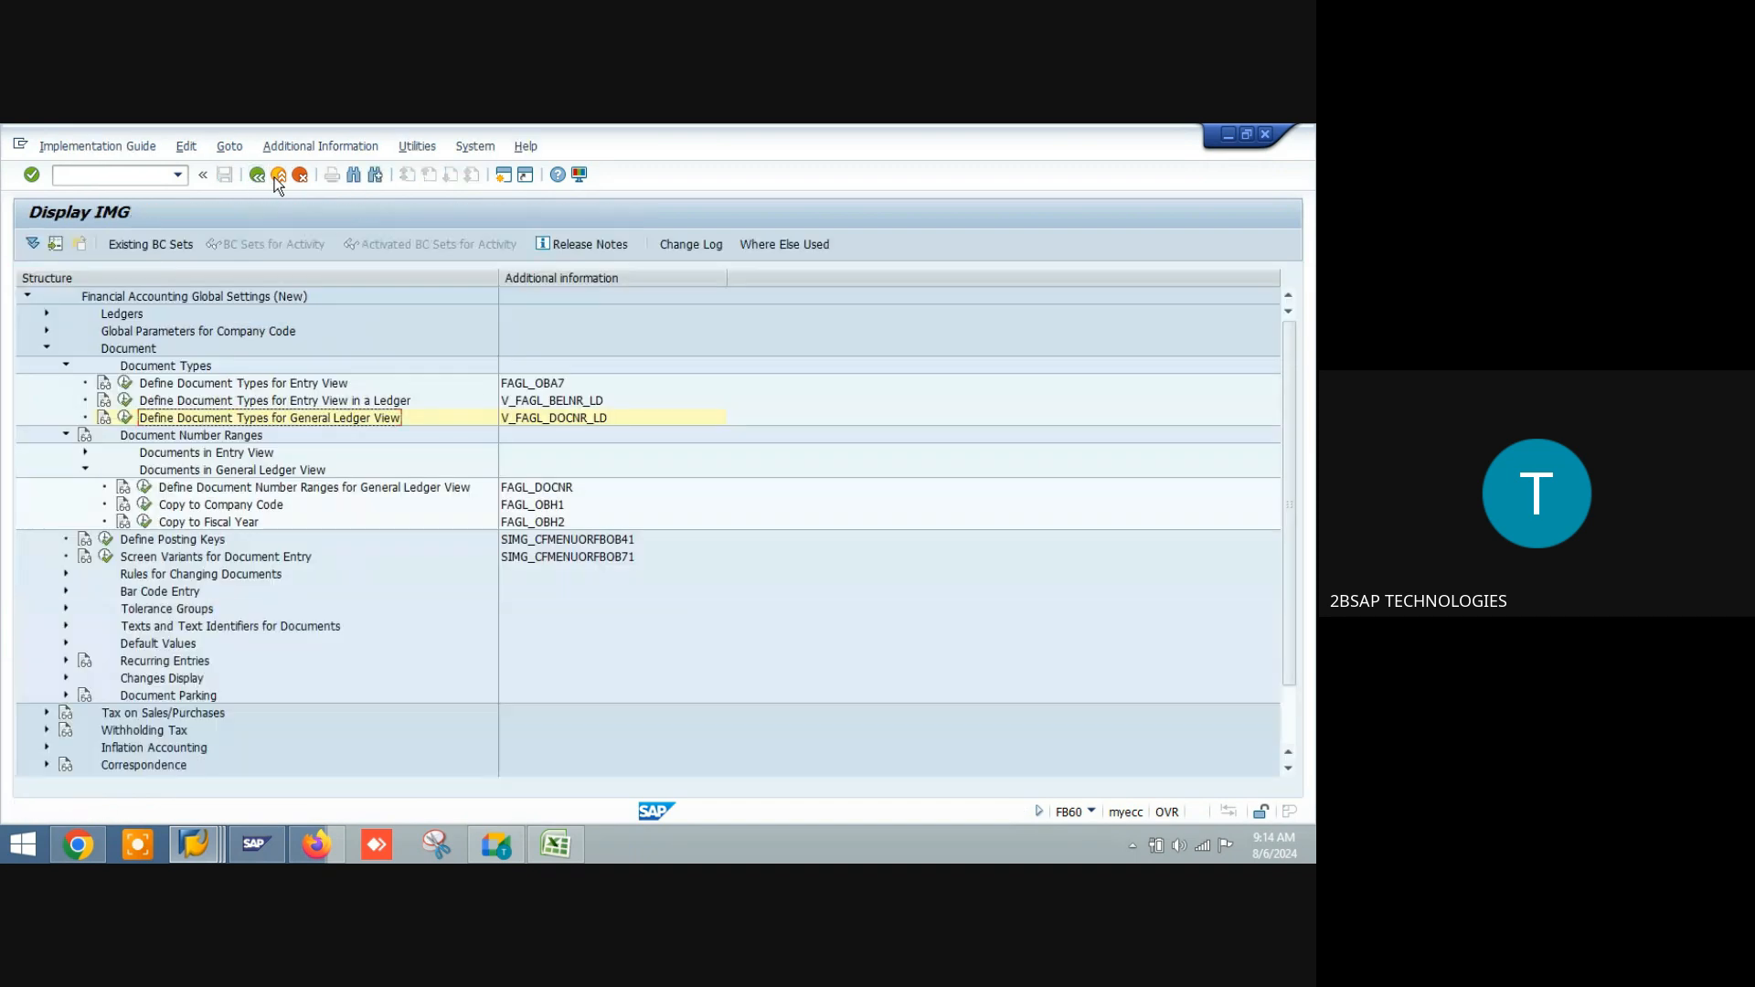
click(278, 176)
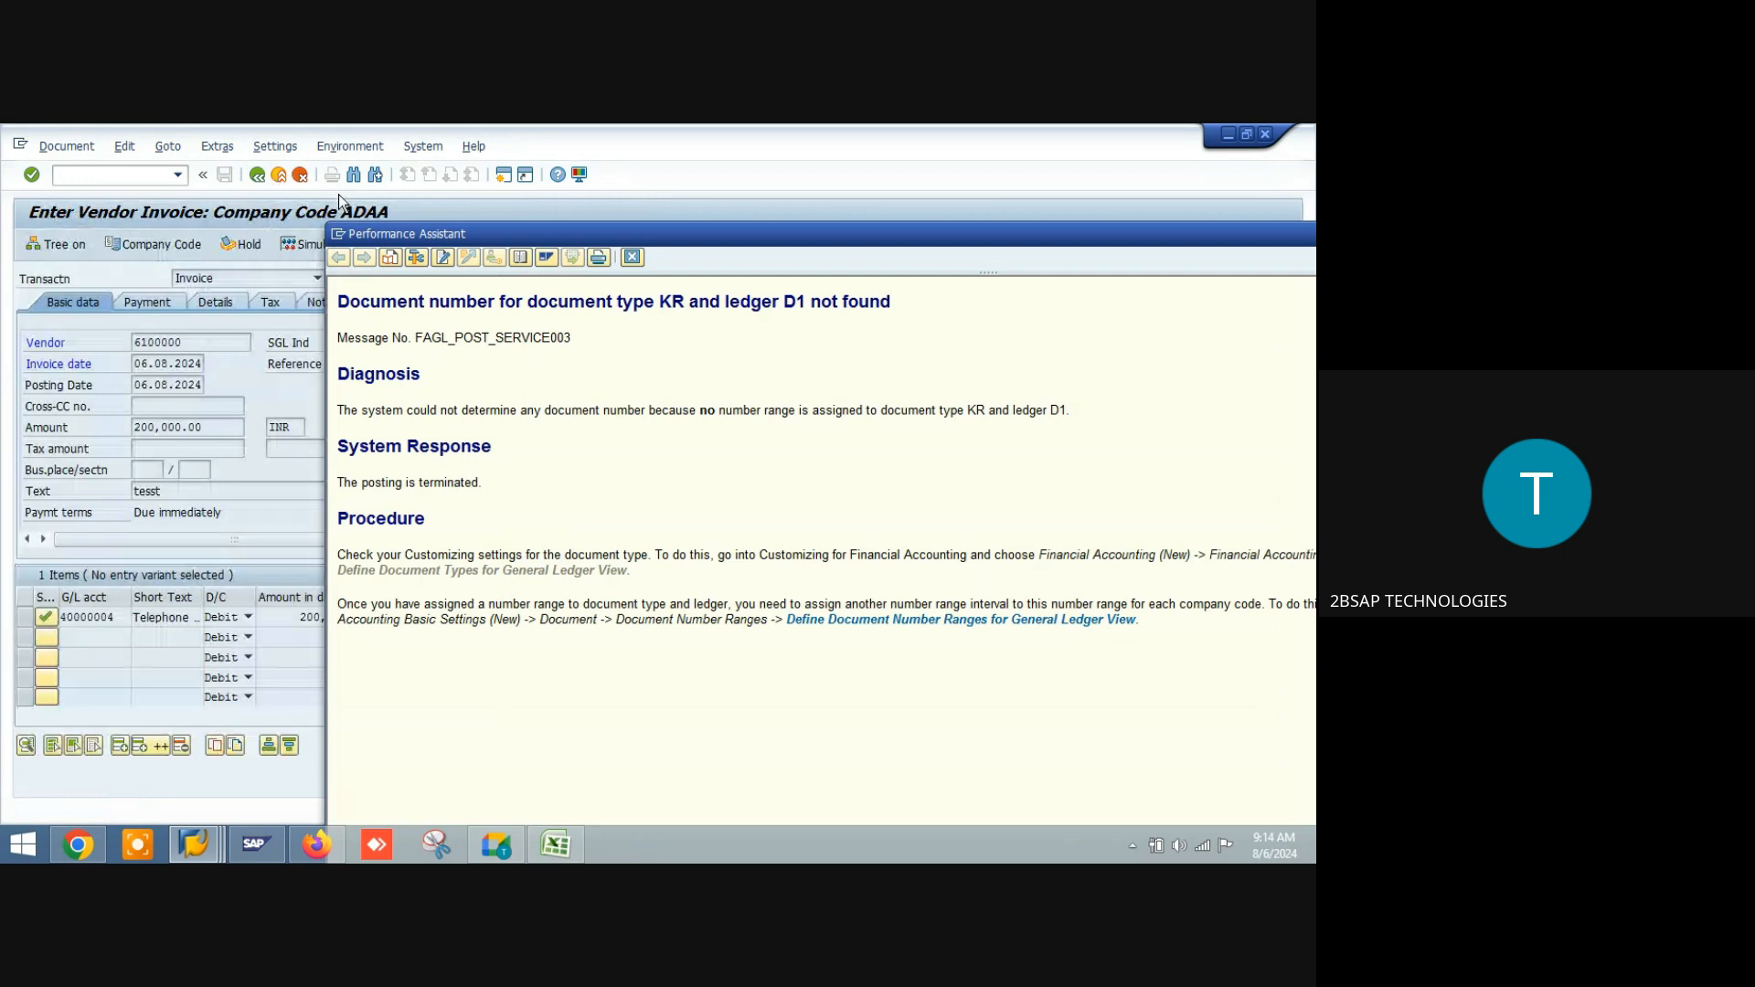
click(631, 260)
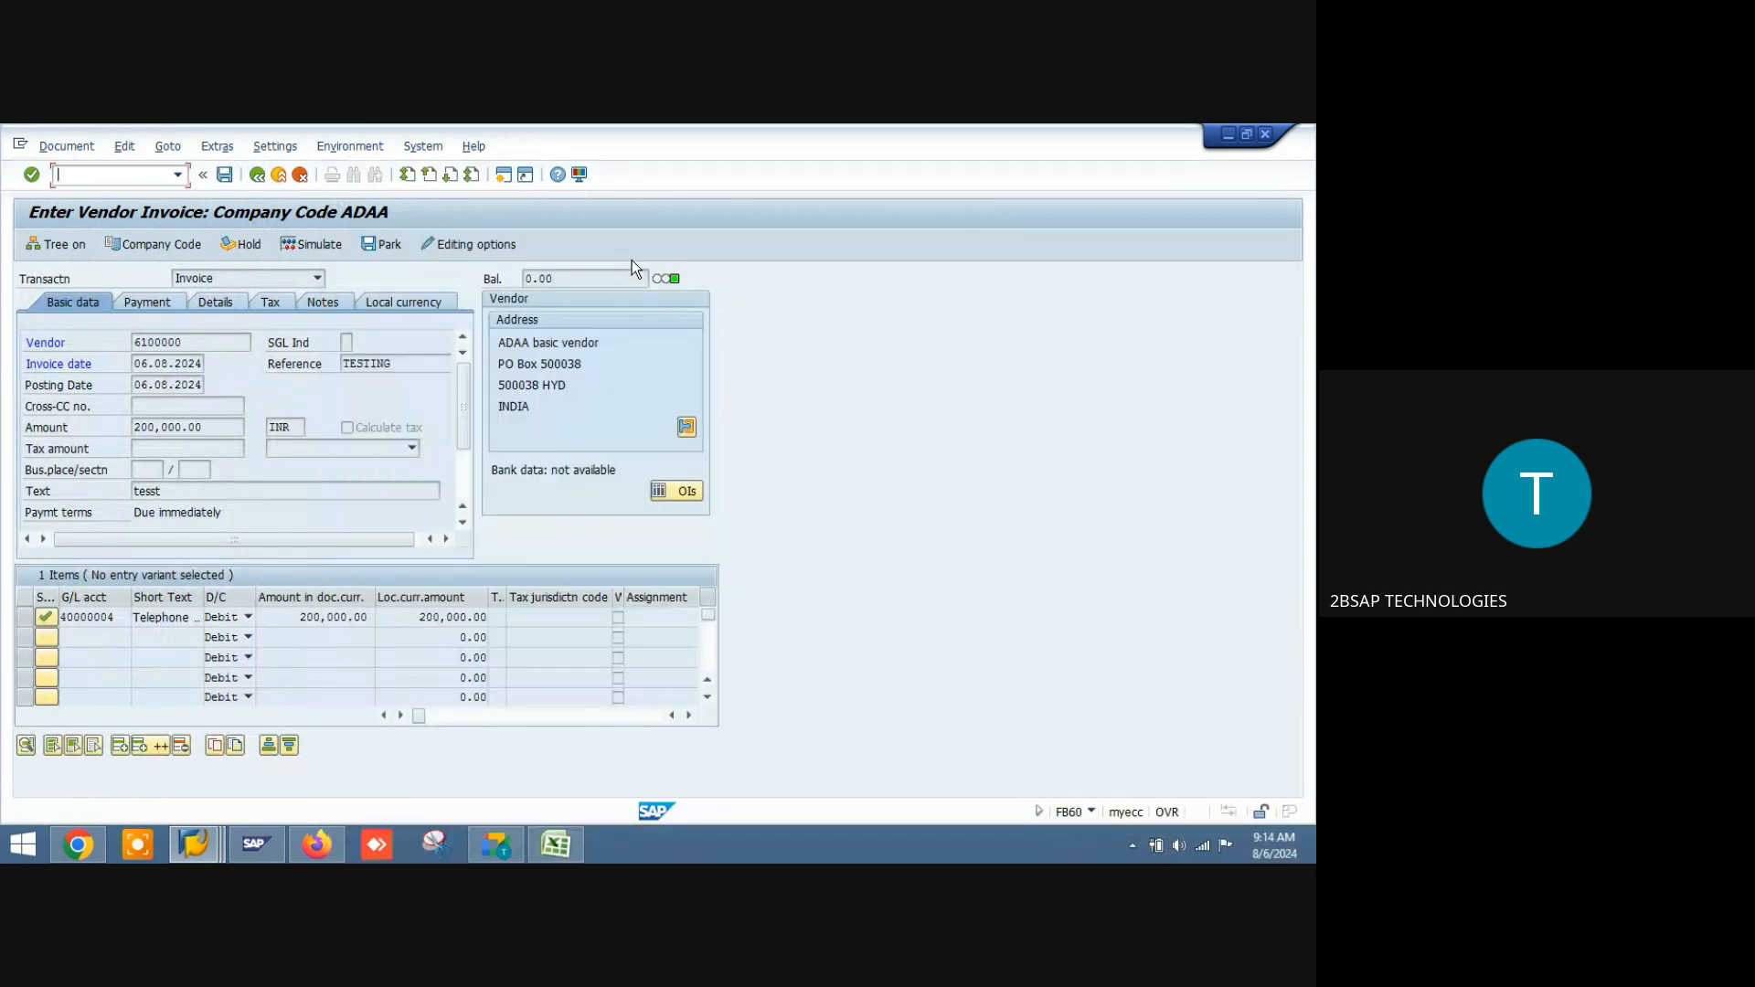
Step: Simulate the vendor invoice for company code ADAA and post it from the document overview
click(32, 175)
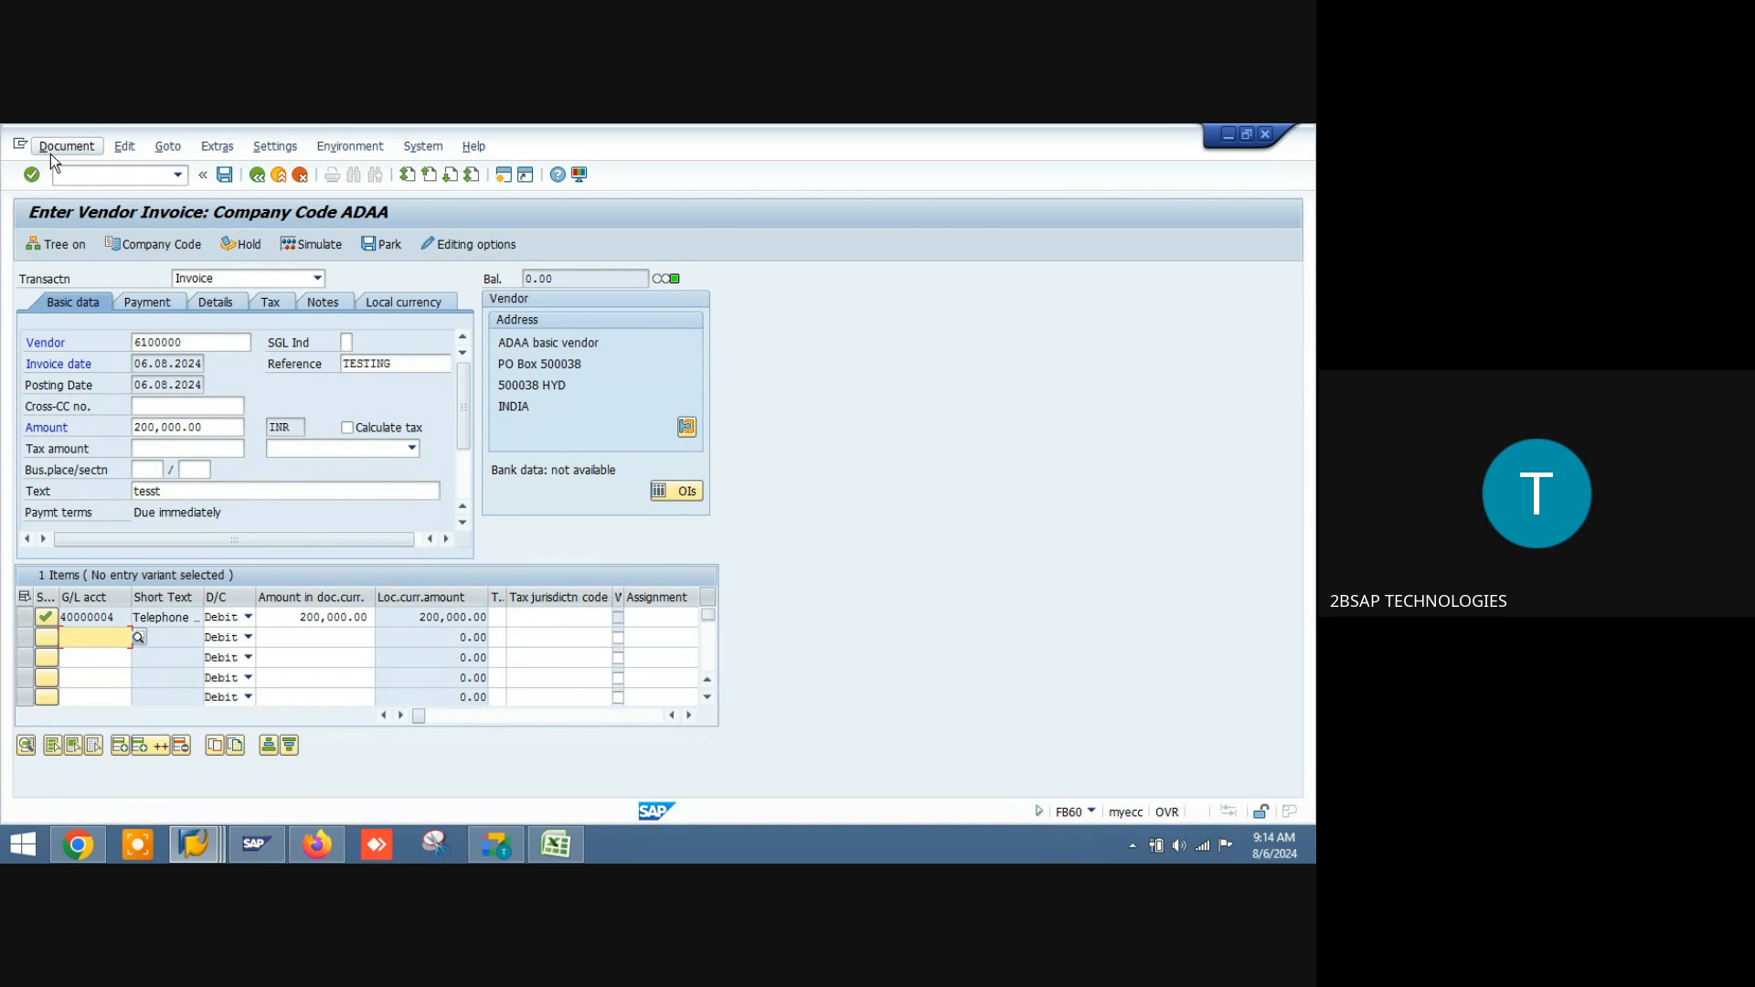
click(51, 151)
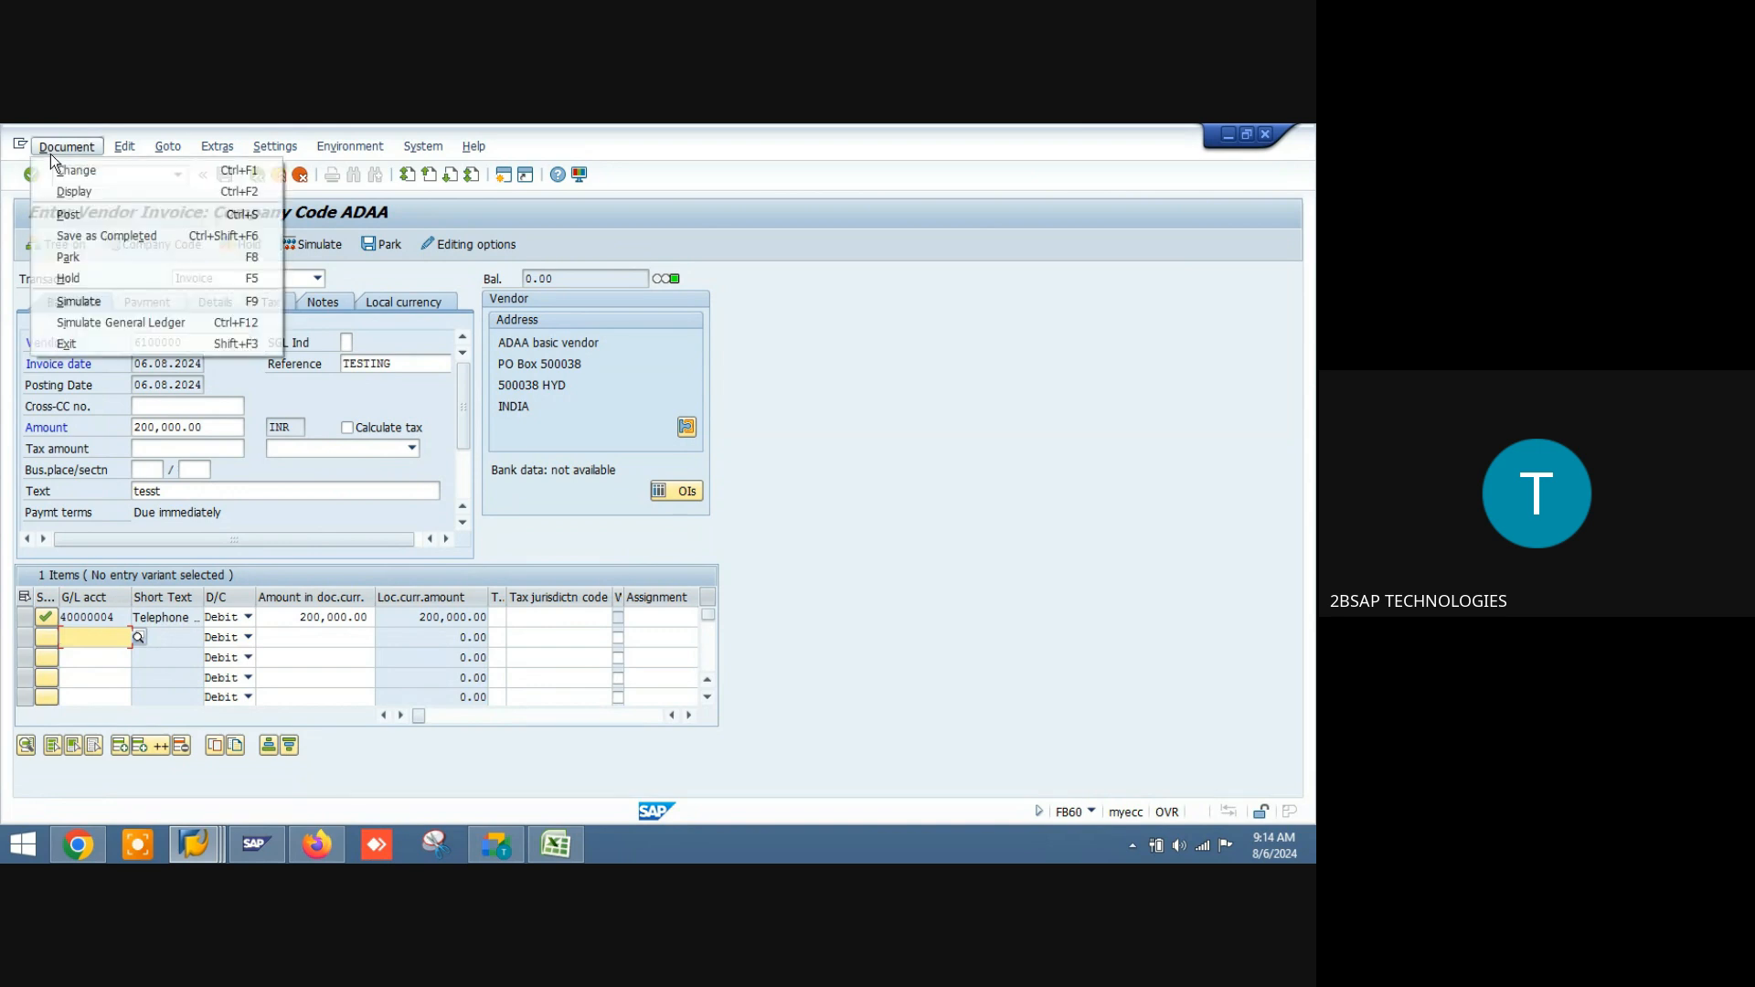
click(83, 301)
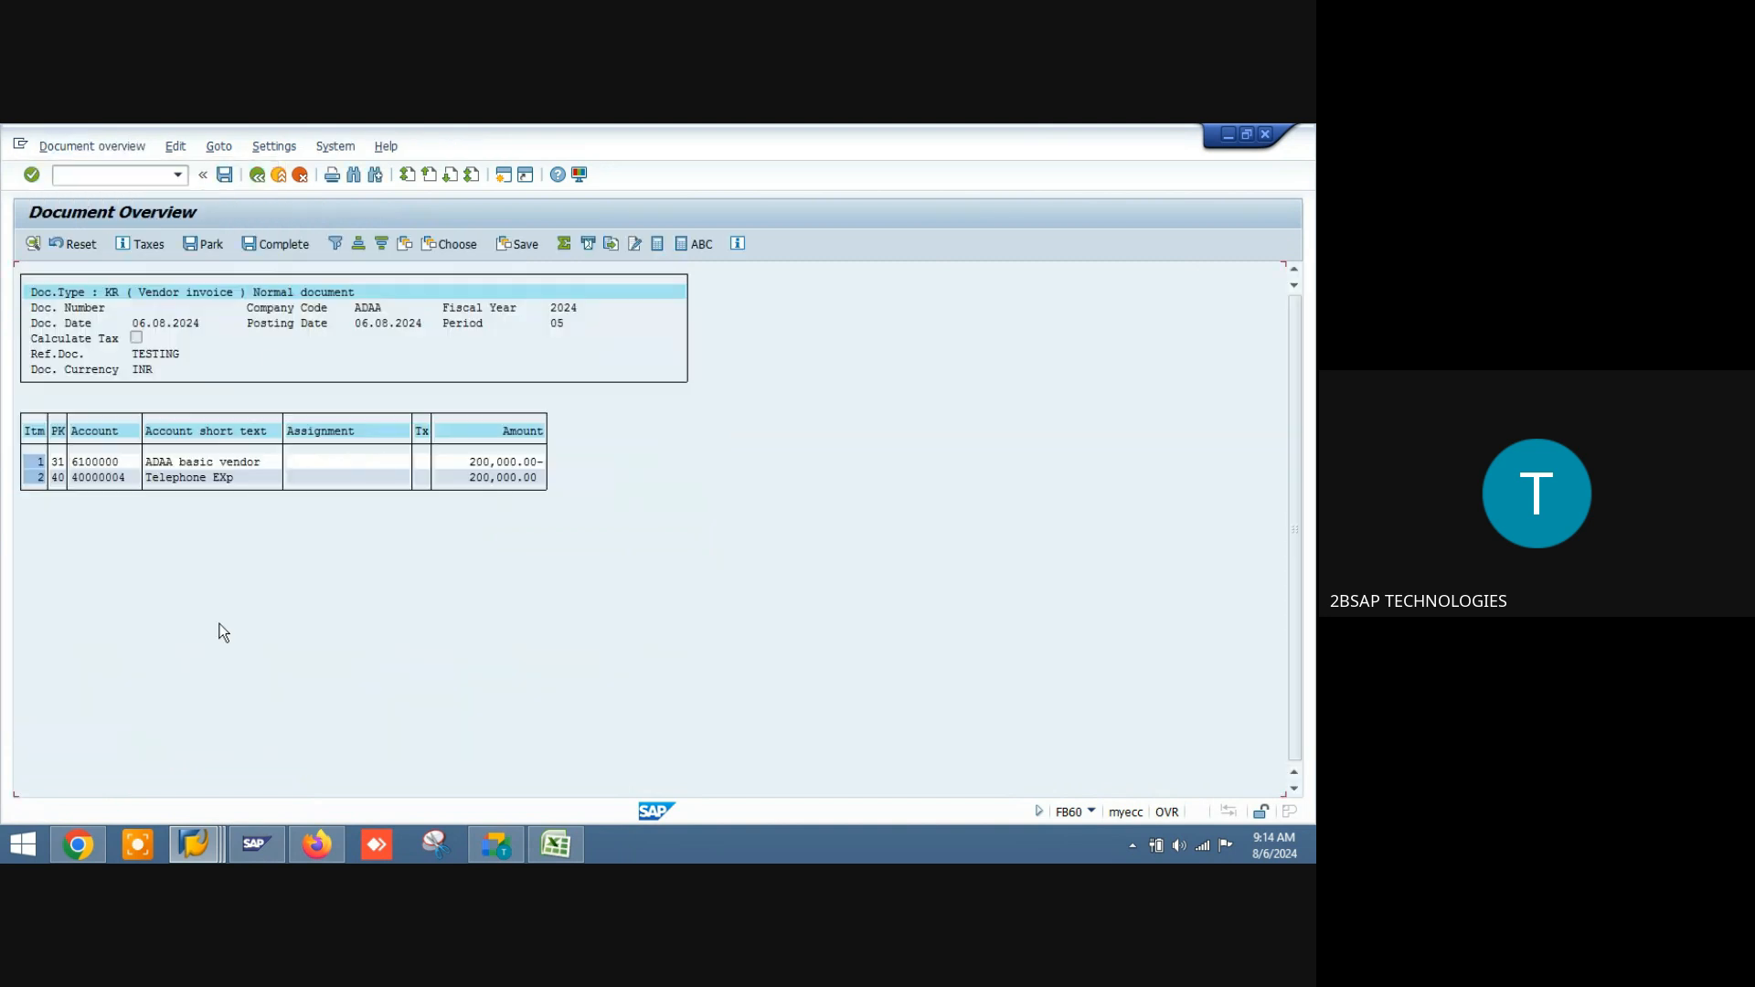
click(223, 180)
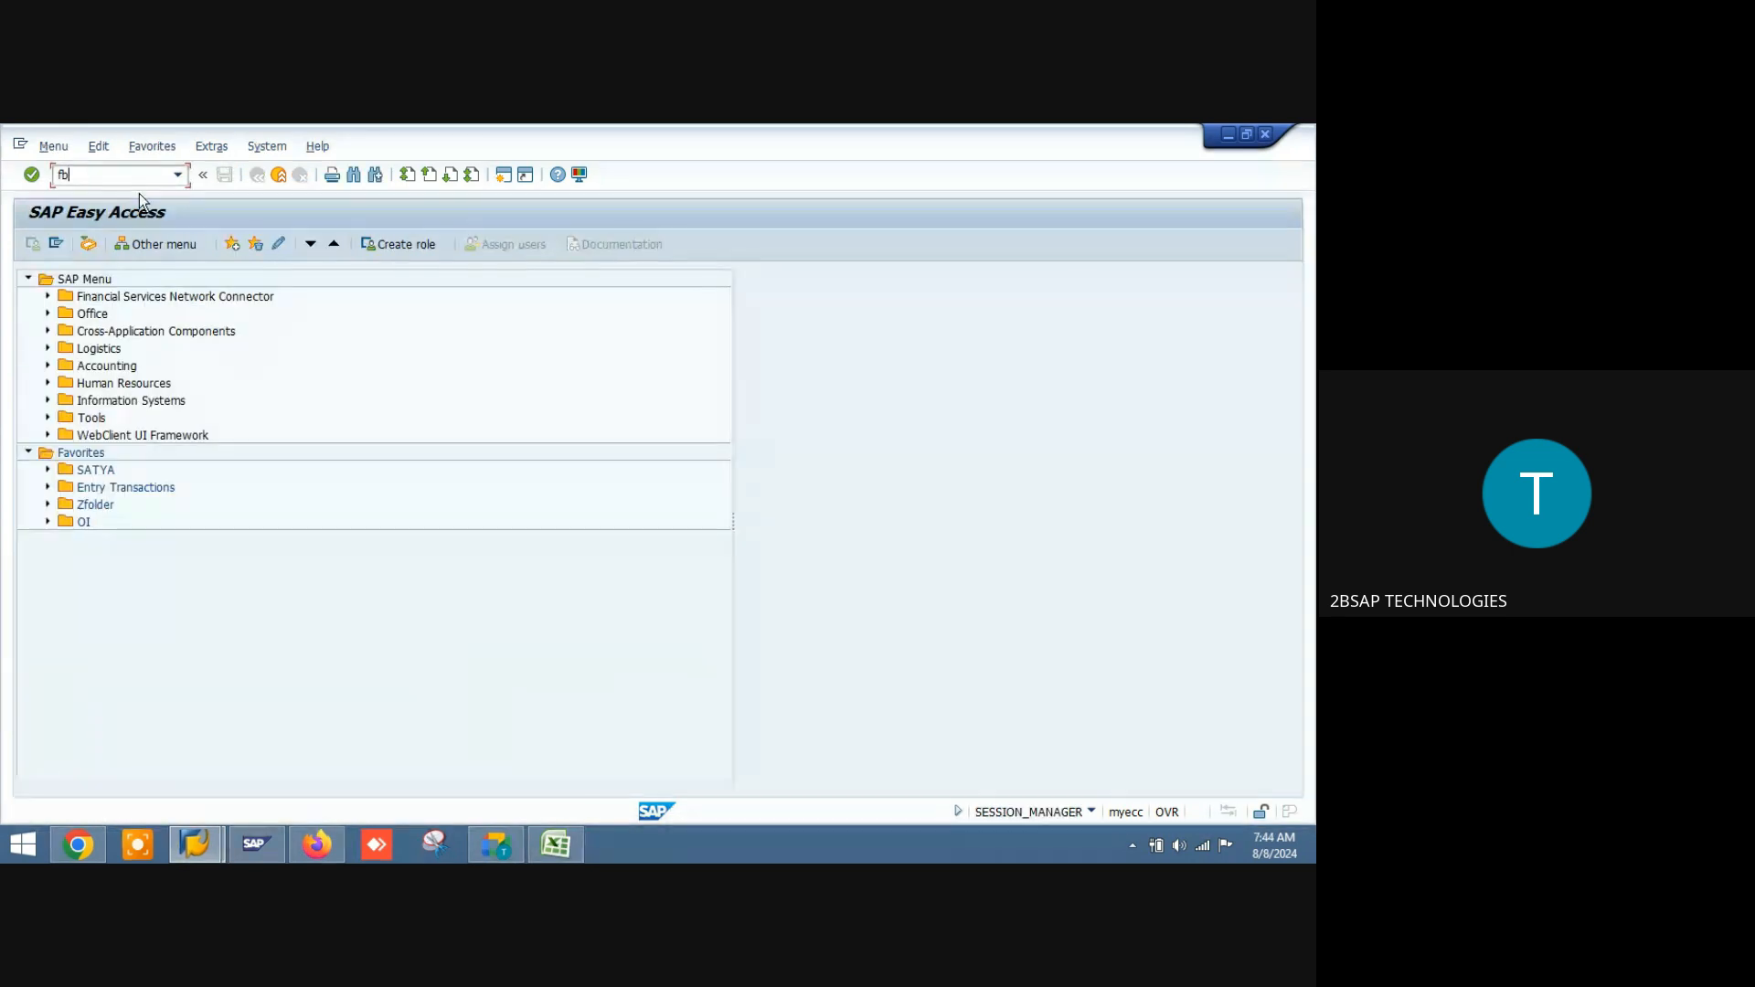
Step: Open the initial screen for displaying a document with transaction FB03
text(30)
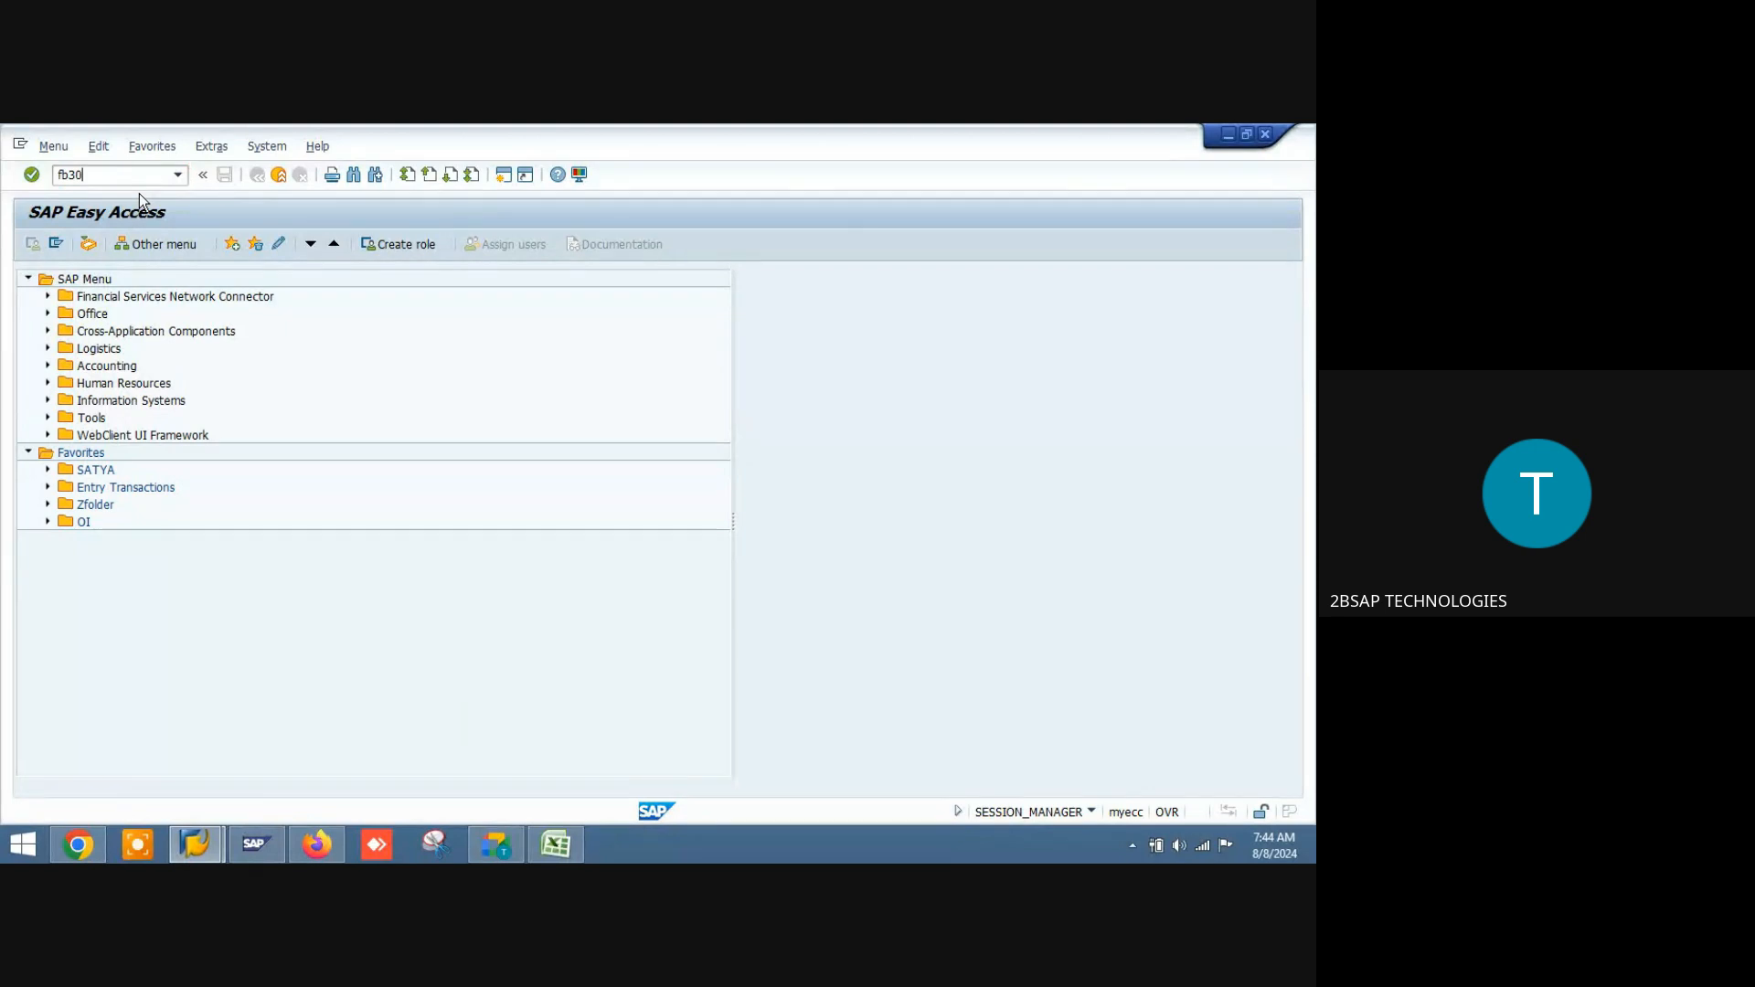
key(Return)
text(fb30)
key(Return)
text(fb03)
key(Return)
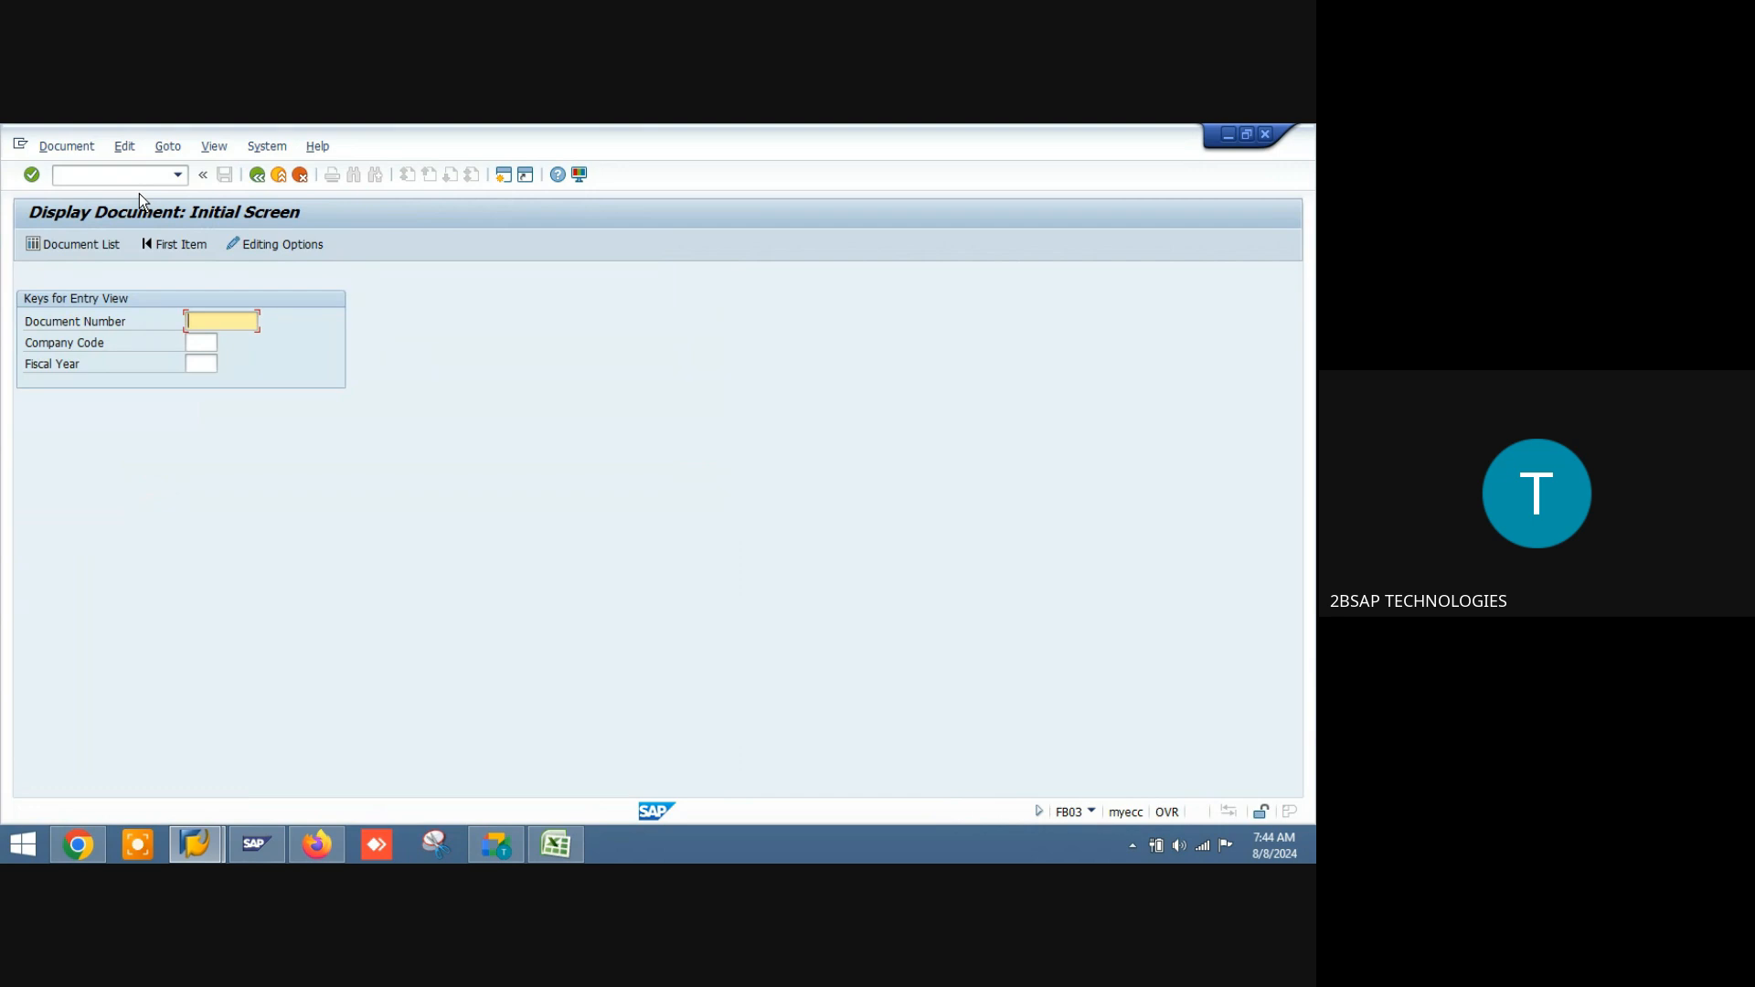
text(1900000000)
key(Tab)
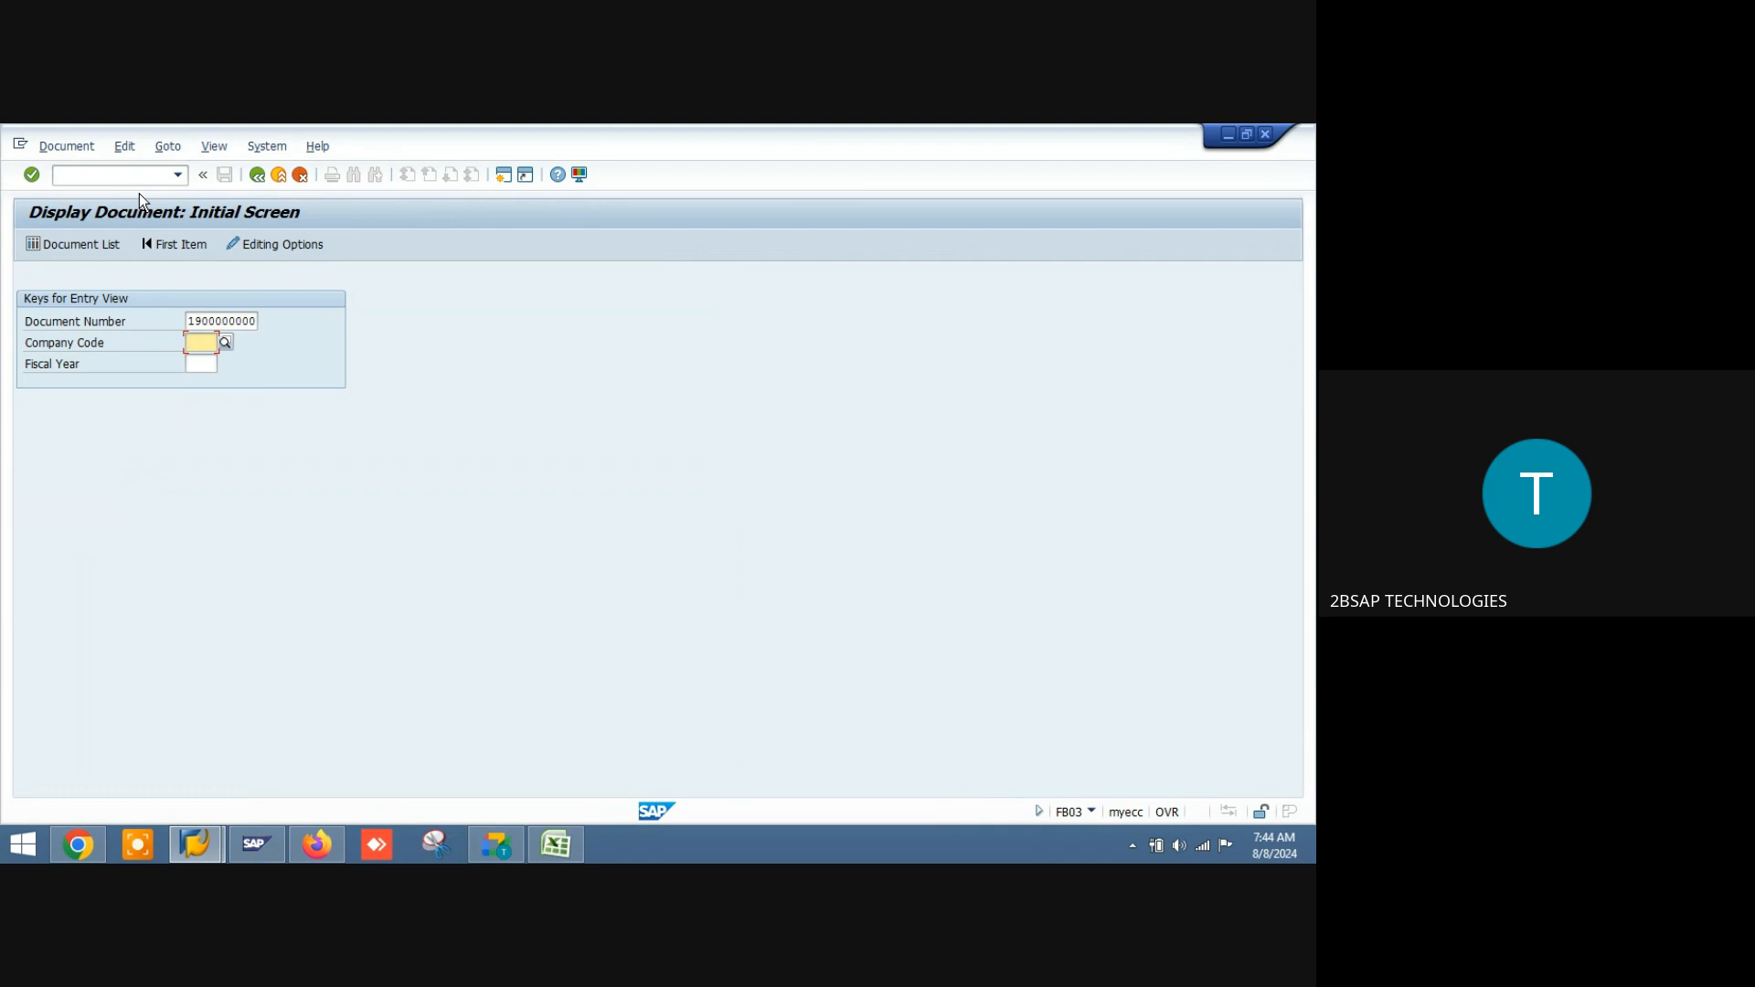
text(adaa)
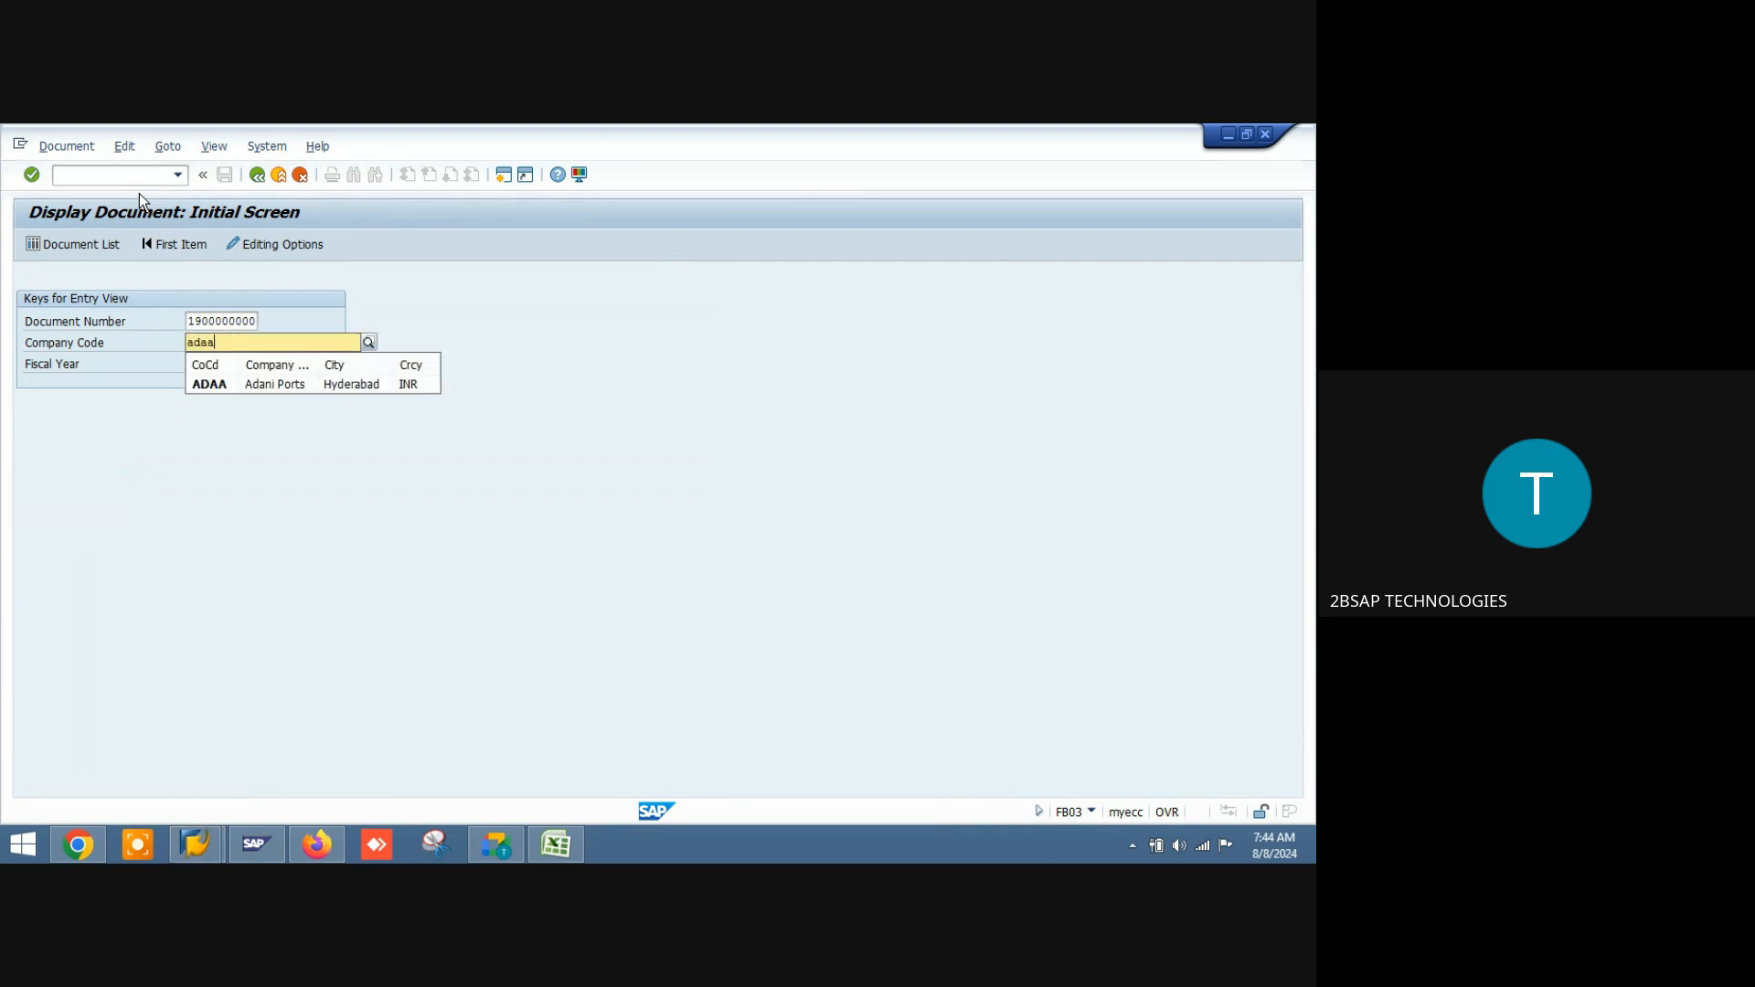
key(Tab)
text(2024)
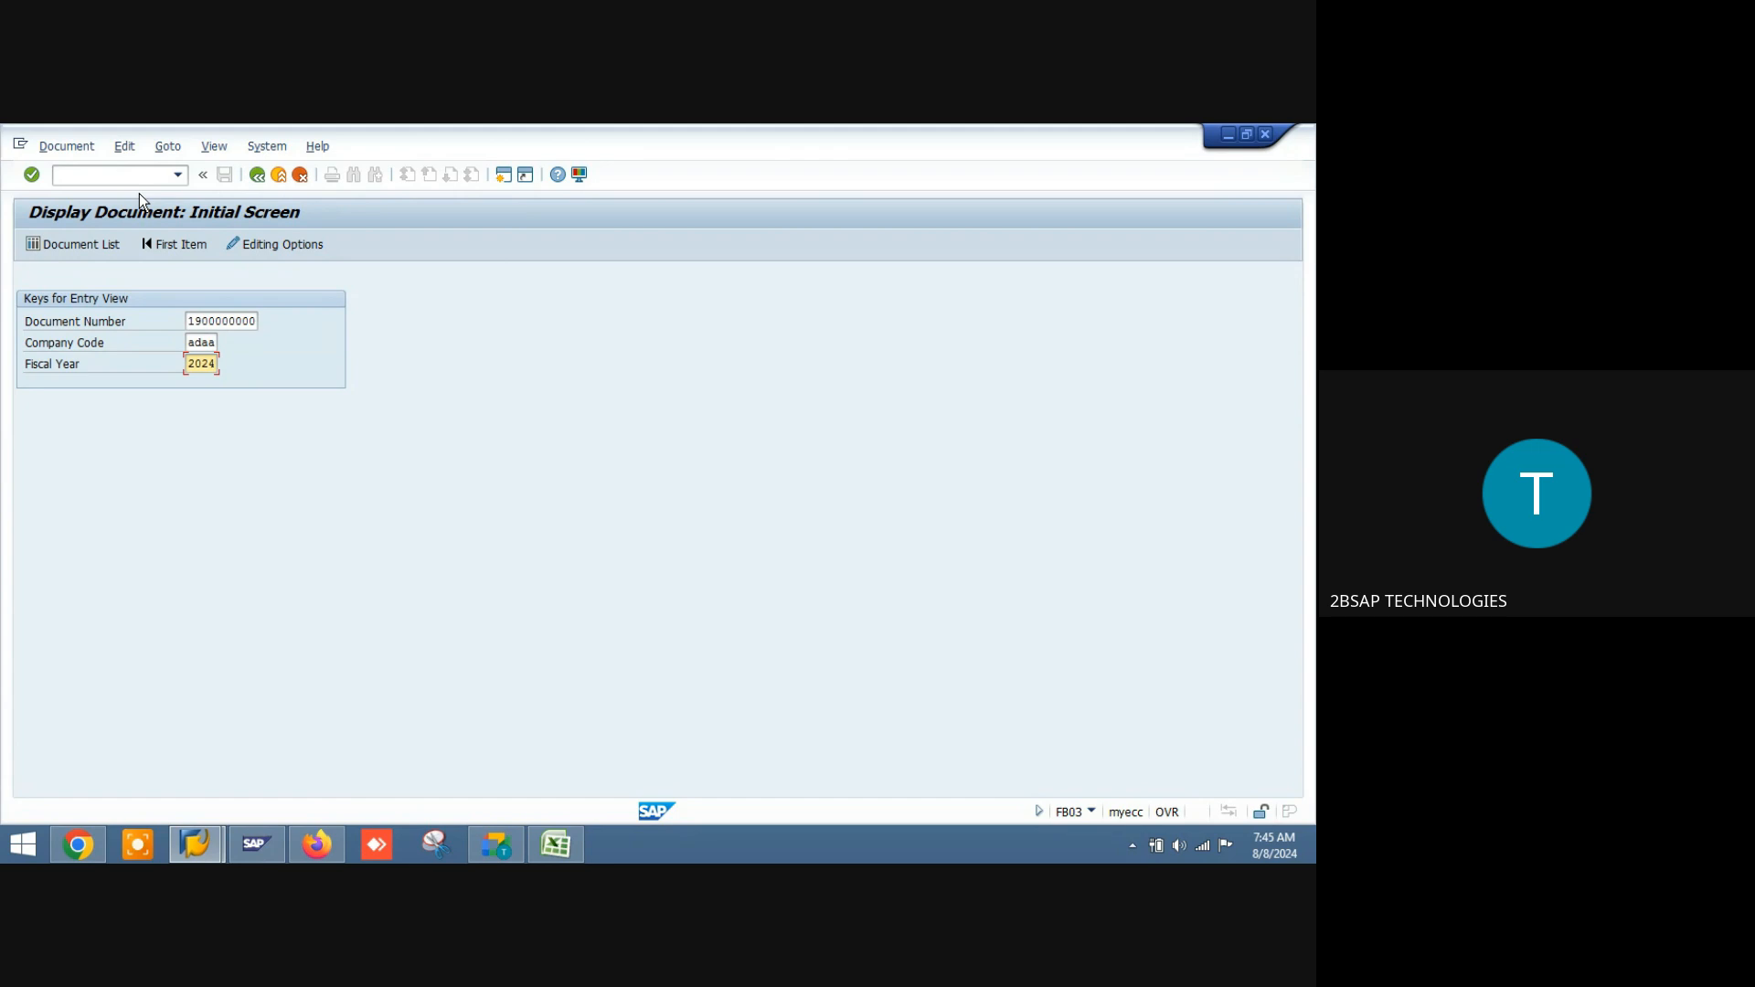
key(Return)
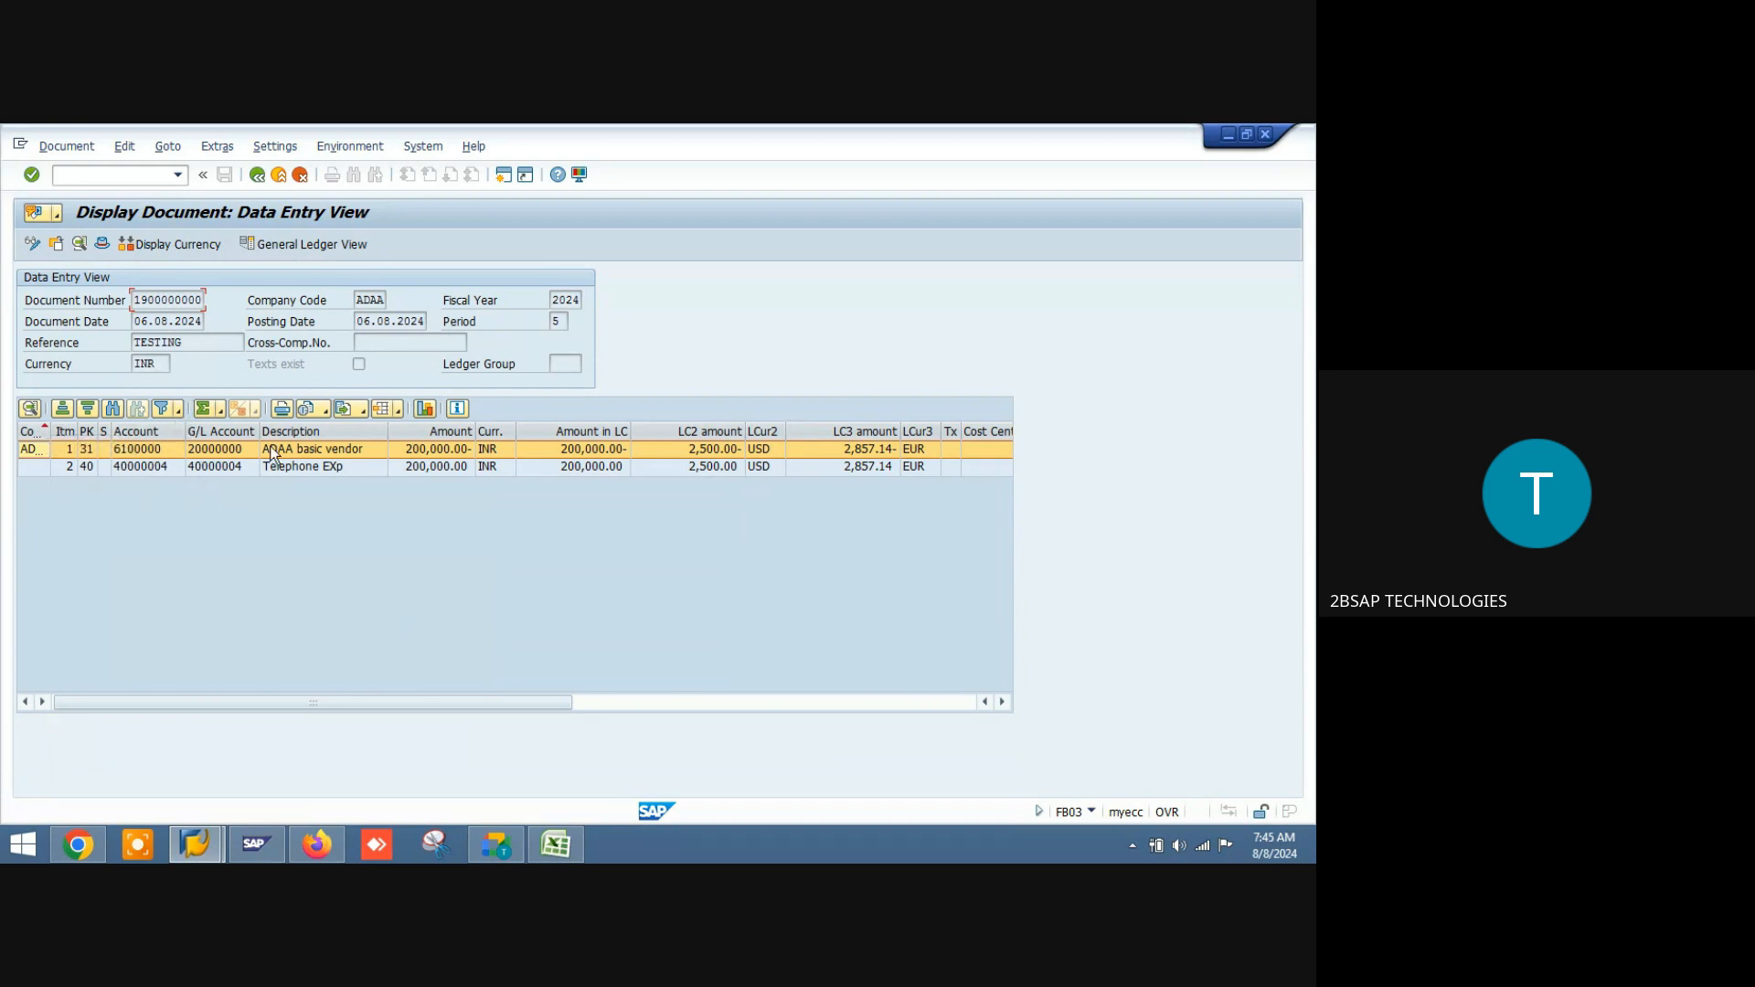
Step: Examine the account, G/L account and description of the telephone expense and vendor line items
click(138, 467)
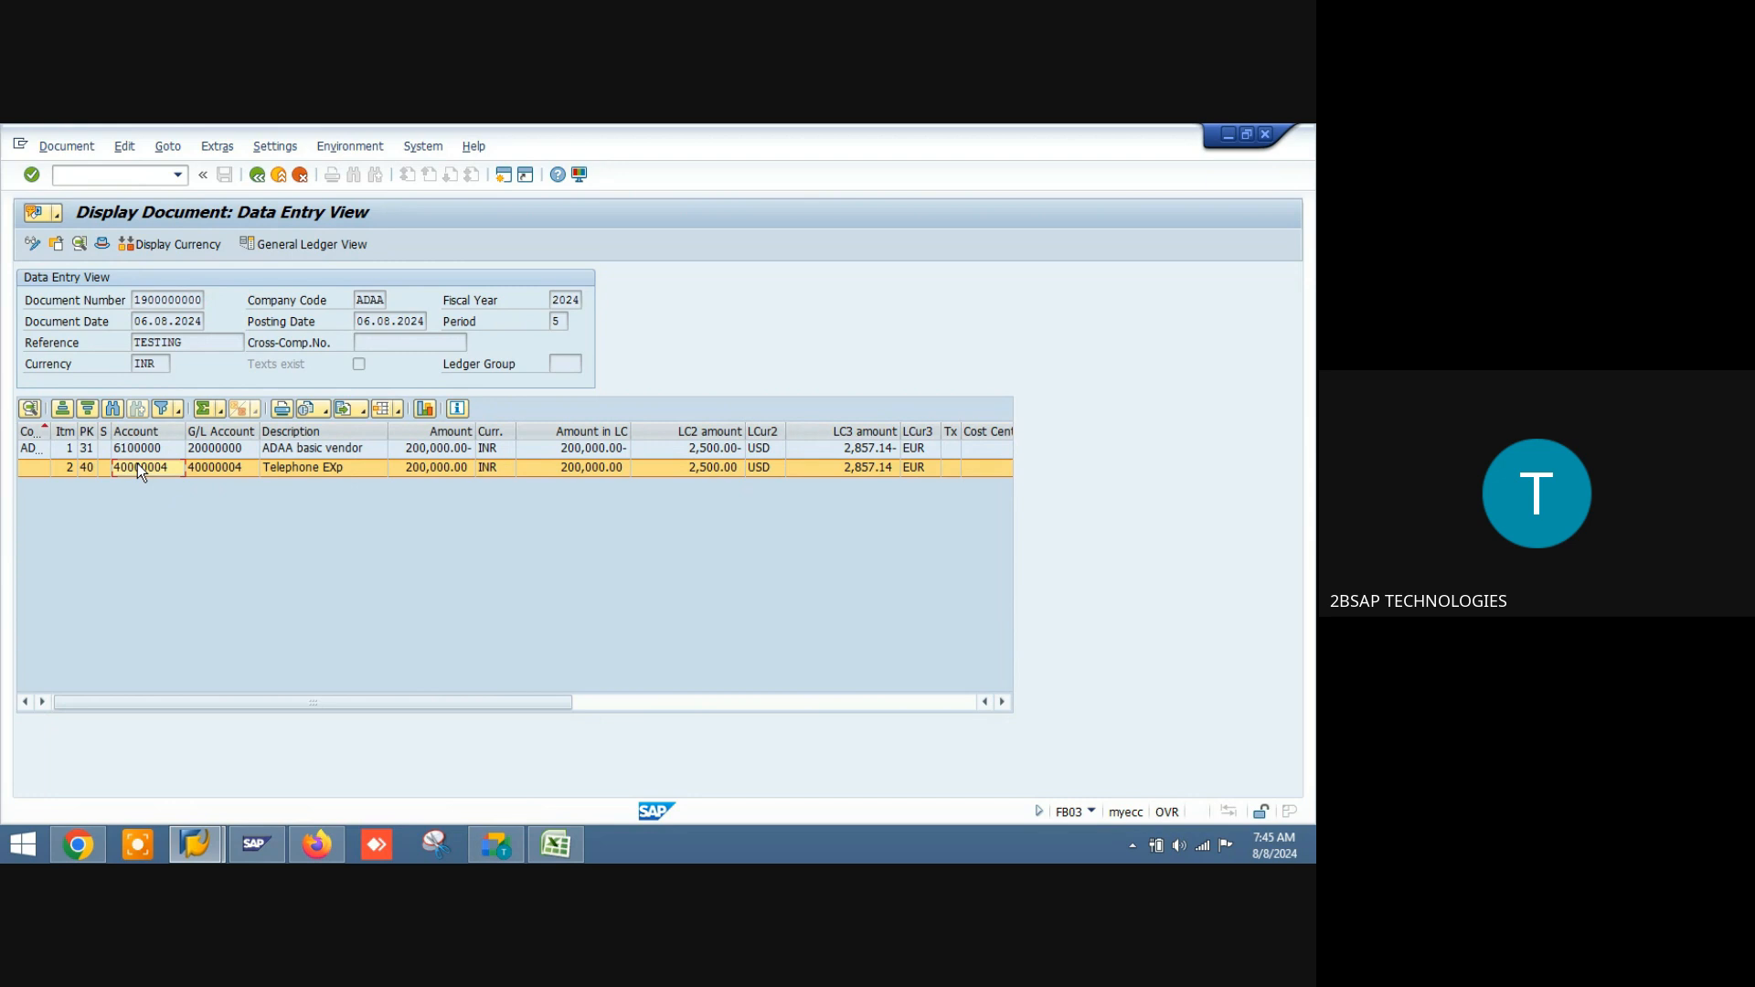
click(137, 464)
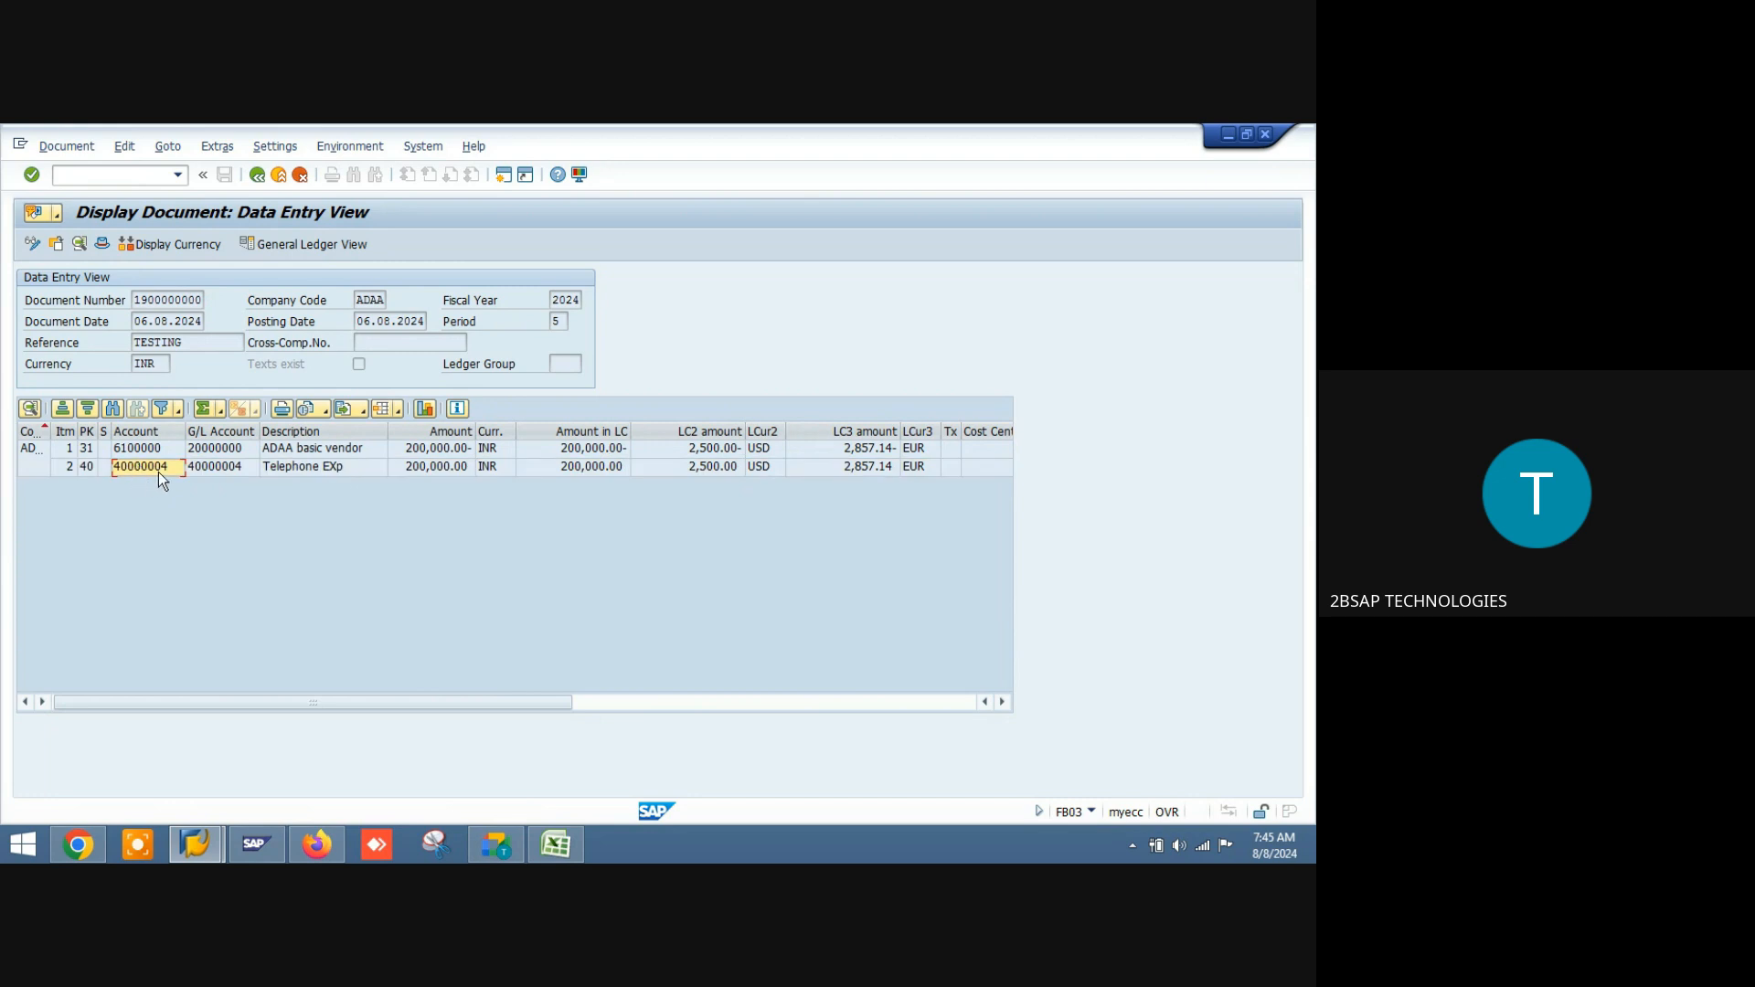
click(295, 468)
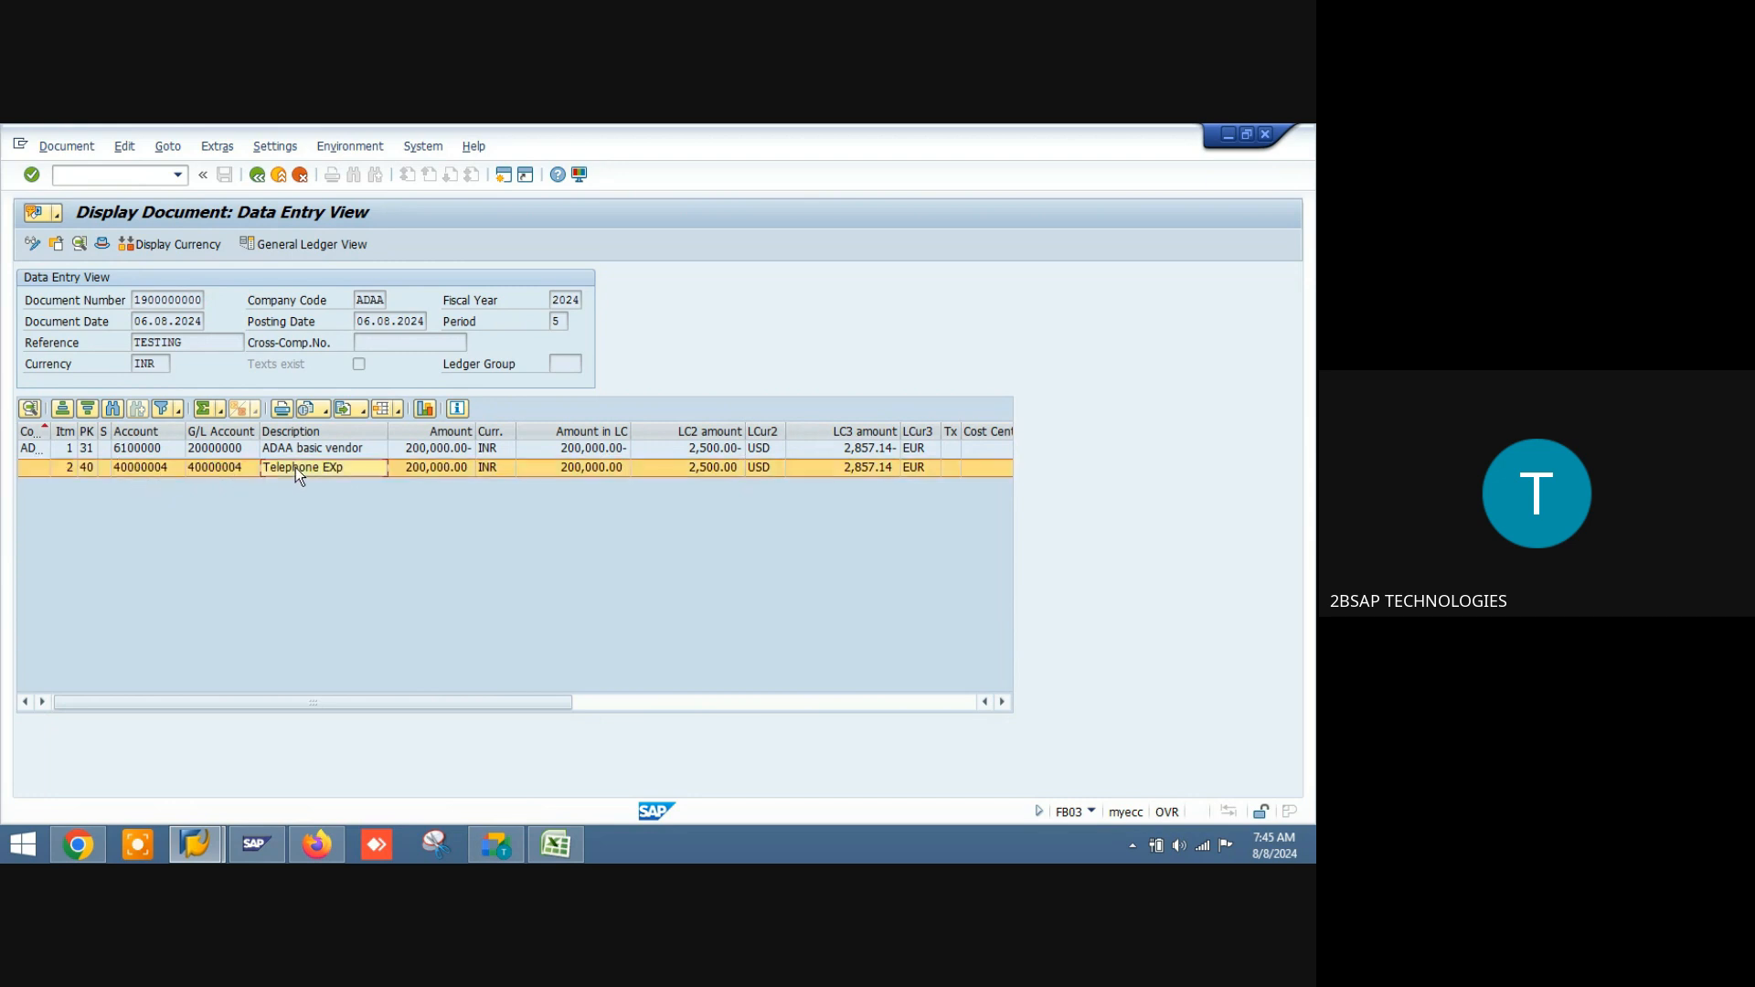
click(141, 448)
click(141, 448)
click(220, 431)
click(209, 449)
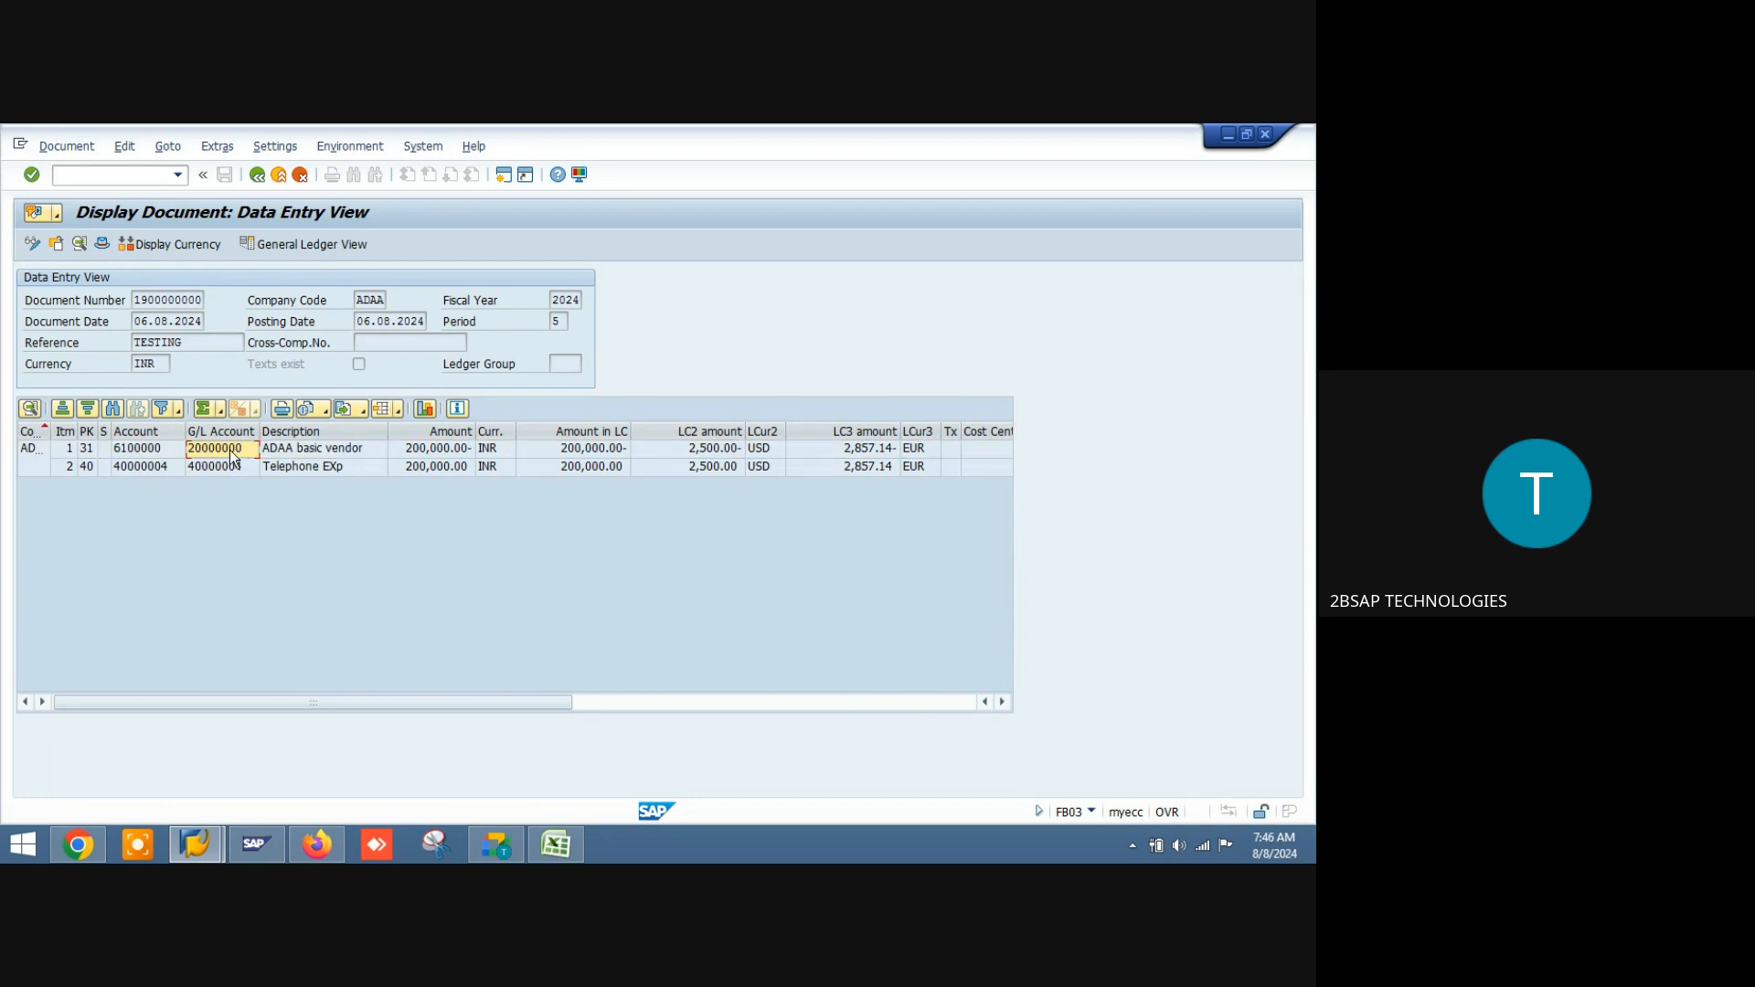
Step: Start transaction FK02 in a new session and enter the vendor account copied from the invoice's first line item
click(504, 175)
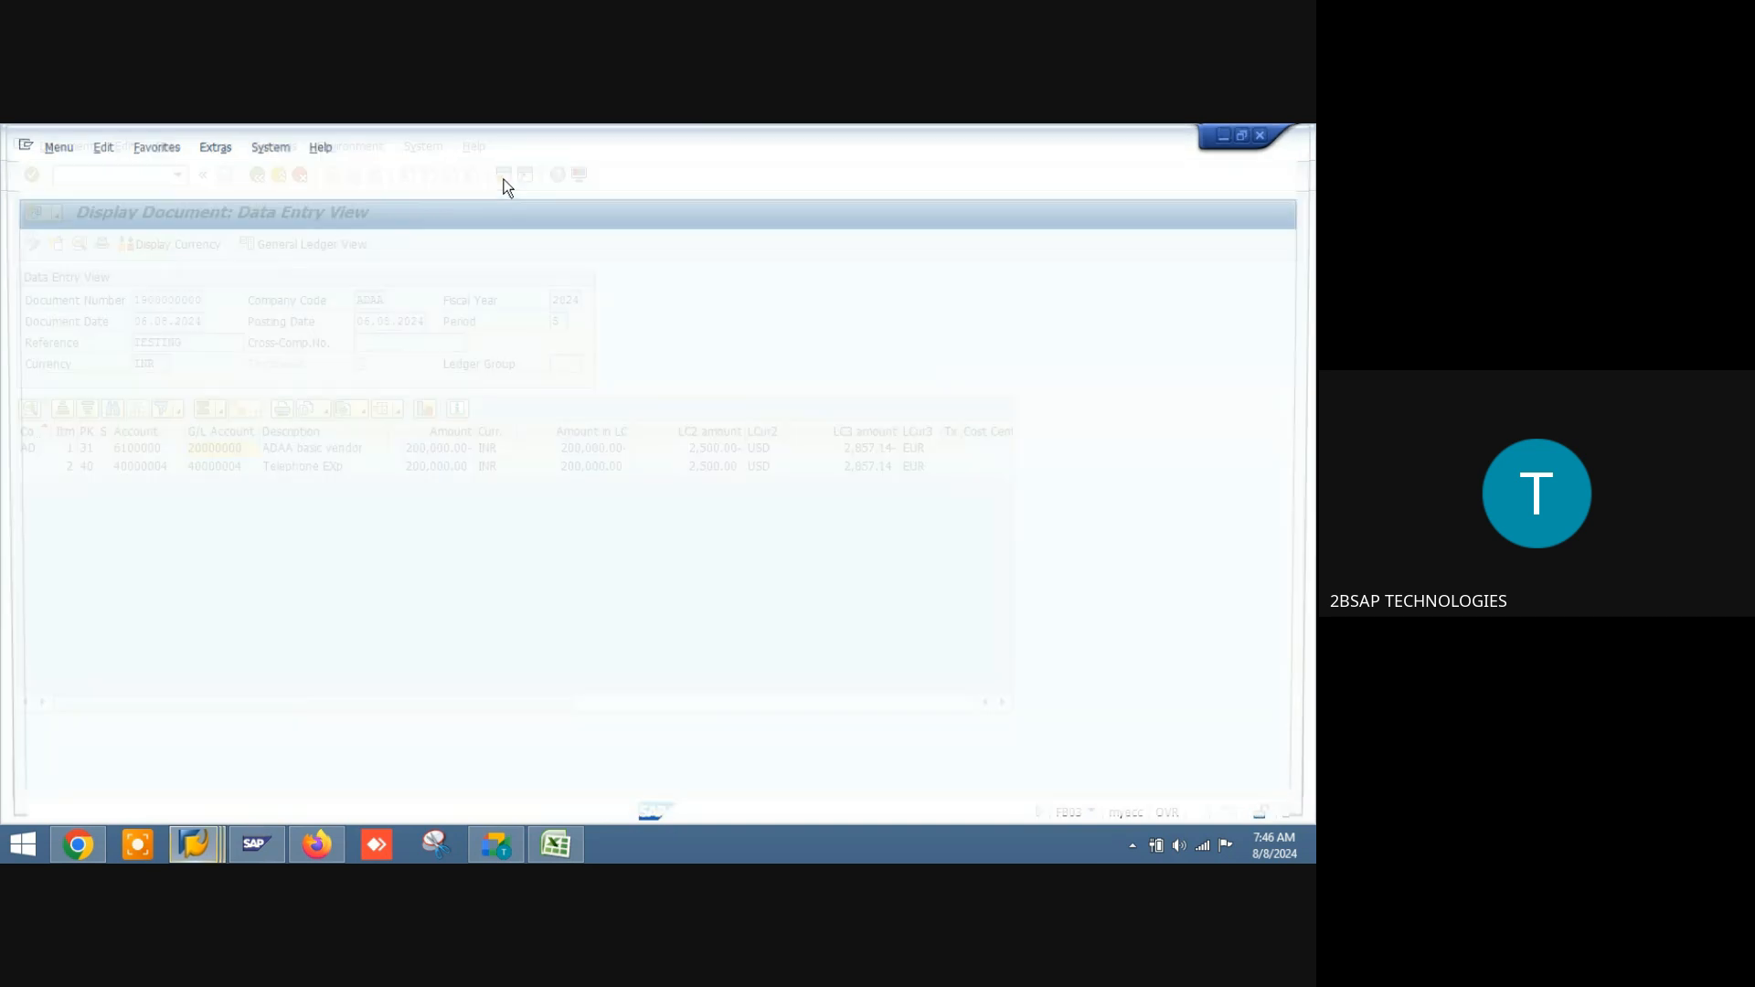
text(fk02)
key(Return)
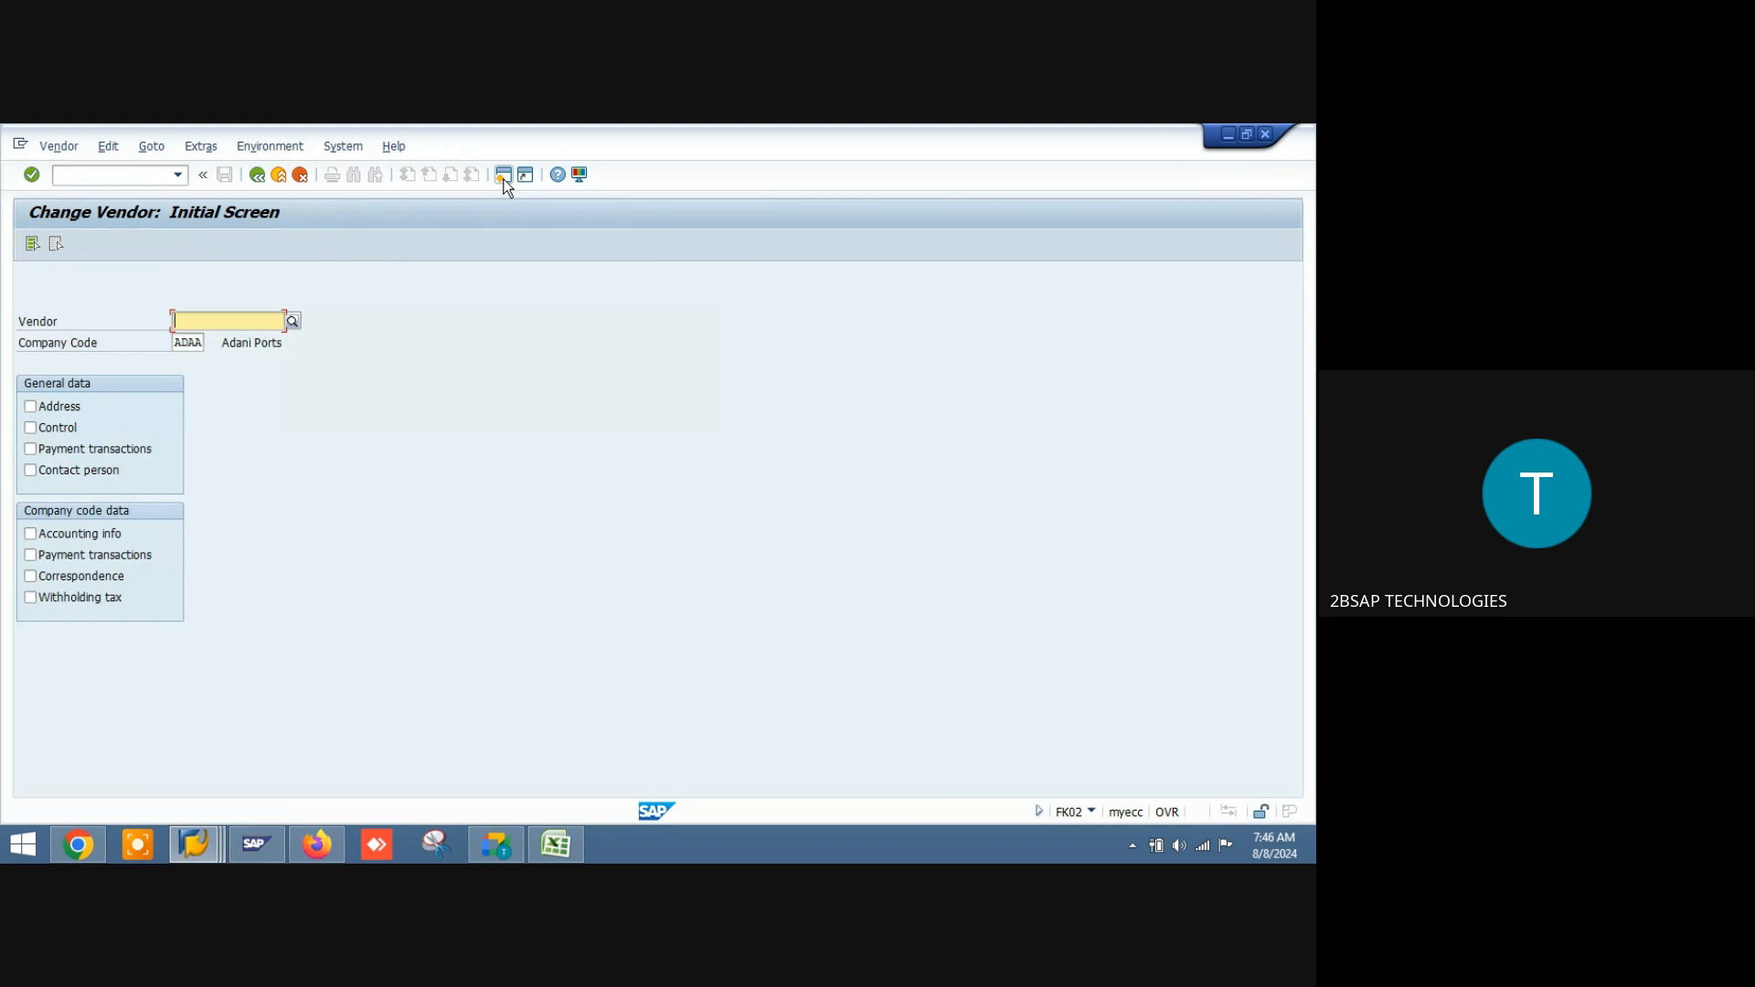
key(alt+Tab)
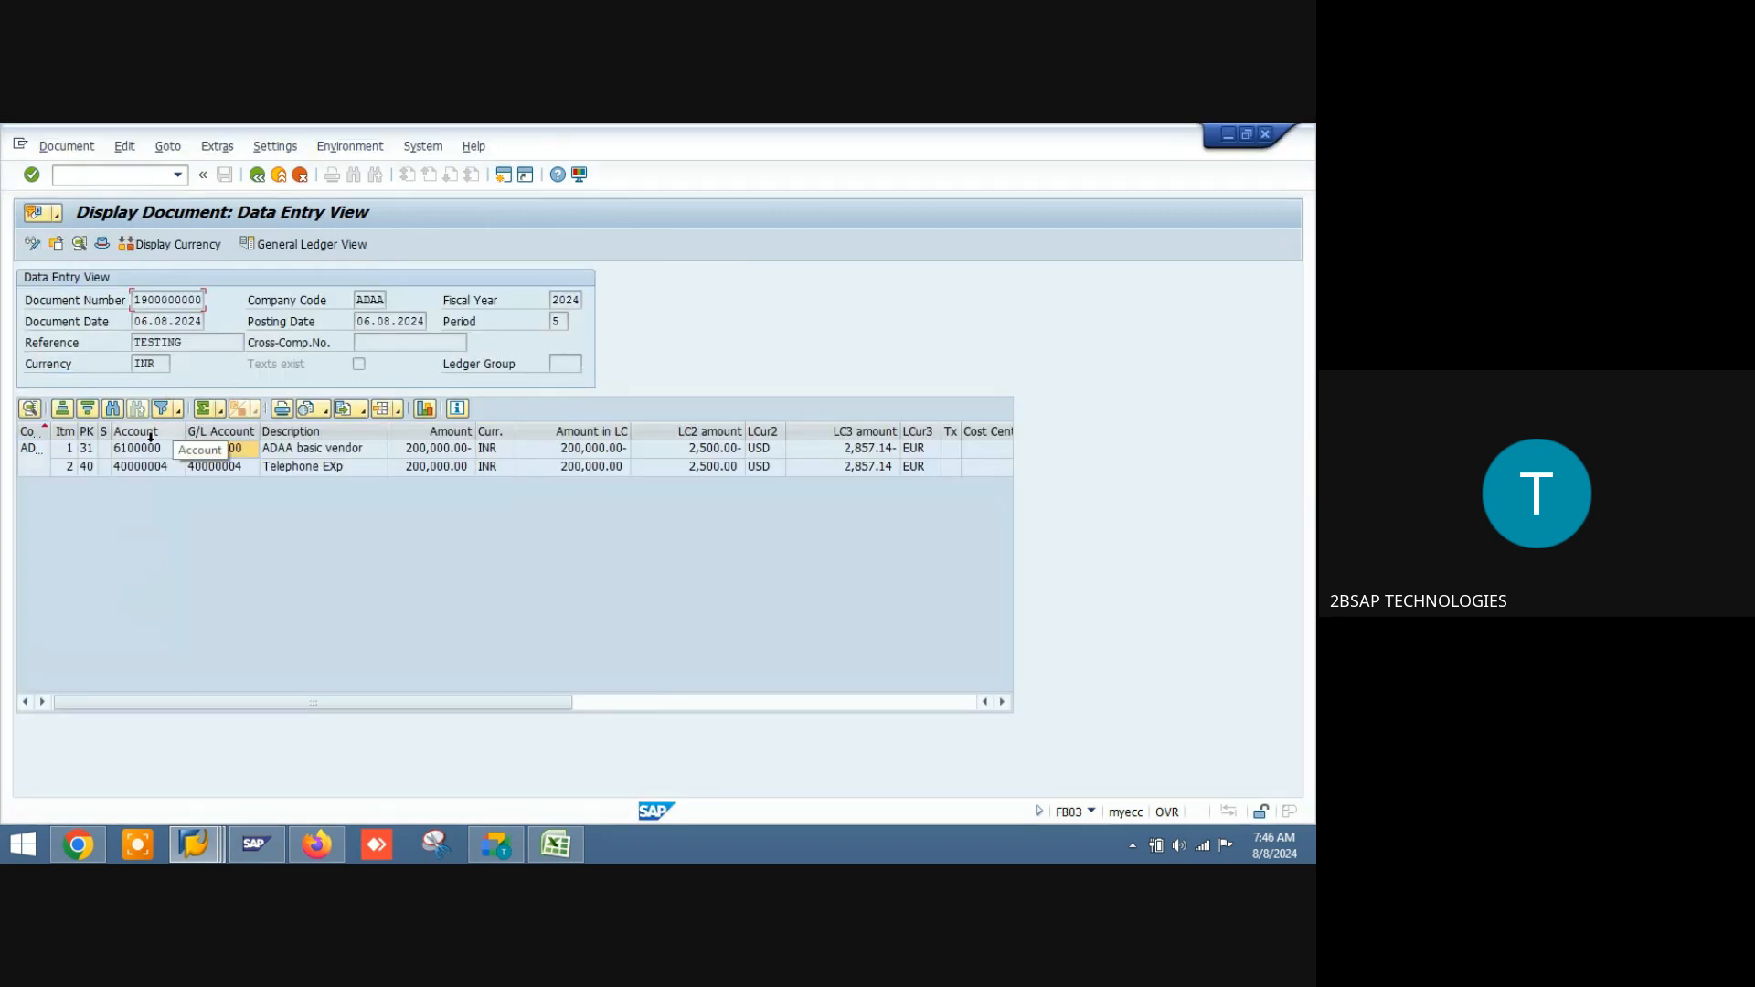
click(142, 452)
key(ctrl+c)
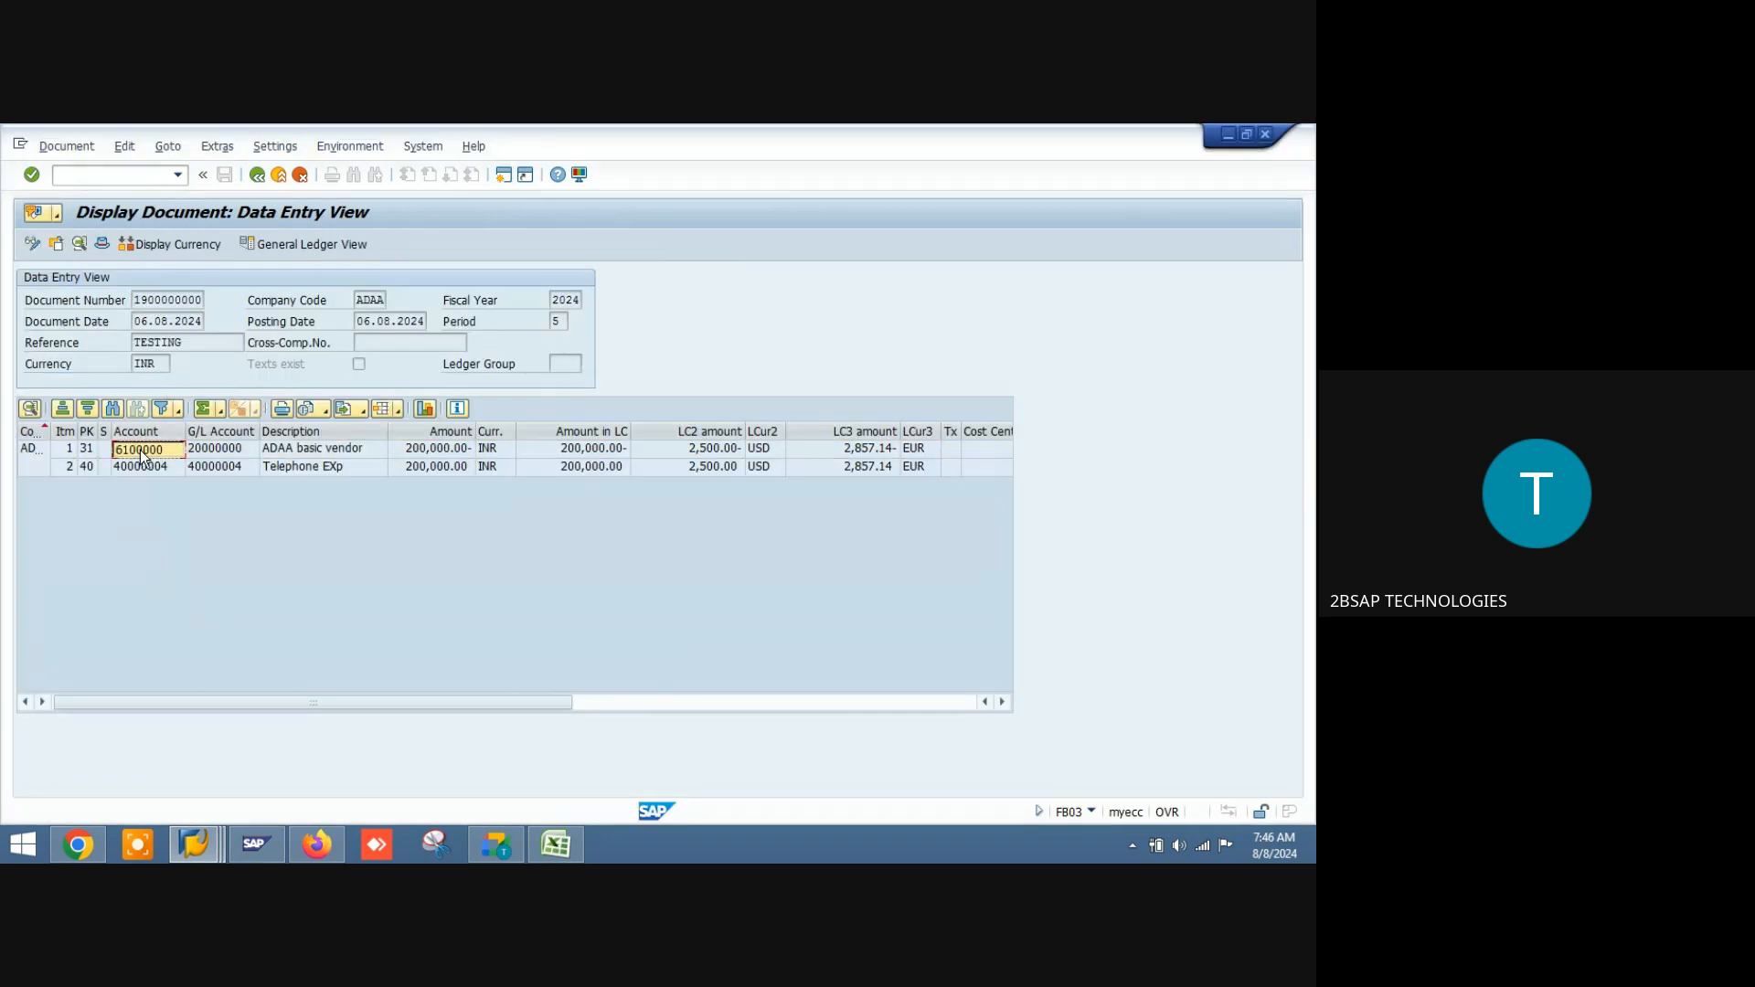
key(alt+Tab)
key(ctrl+v)
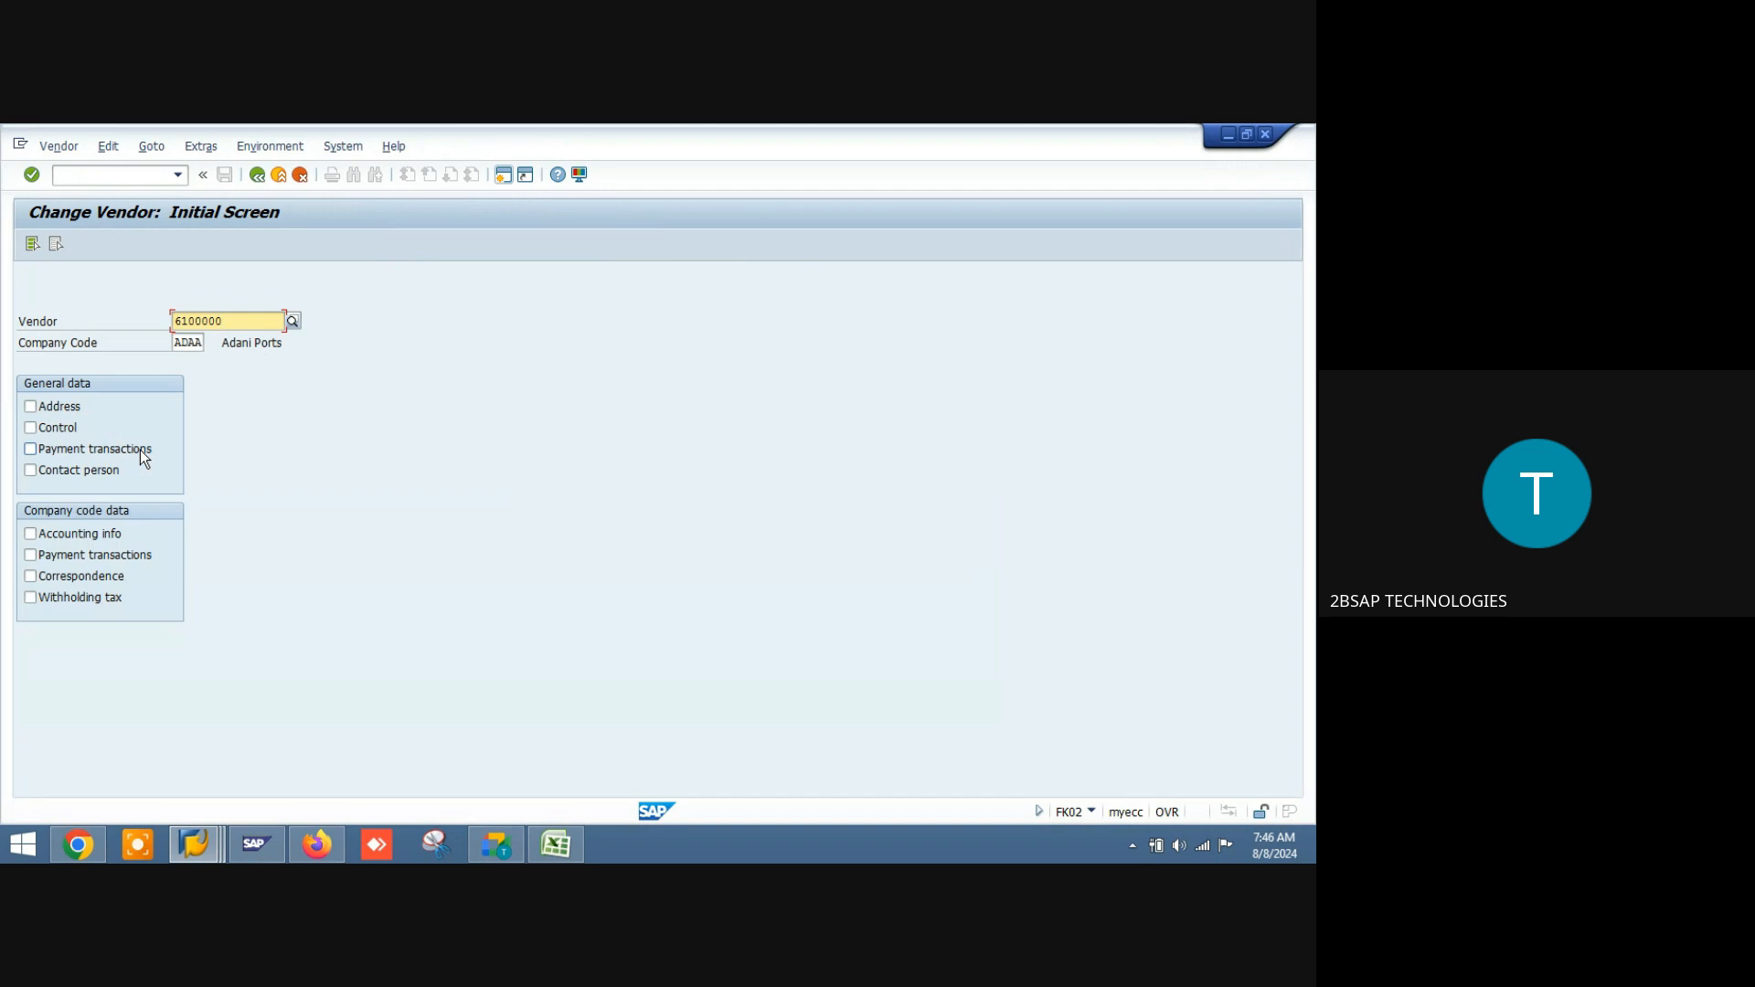
Step: Open the vendor with Address, Control, Payment transactions and Contact person general data plus the Accounting info company code data
key(Tab)
key(Tab)
key(space)
key(Tab)
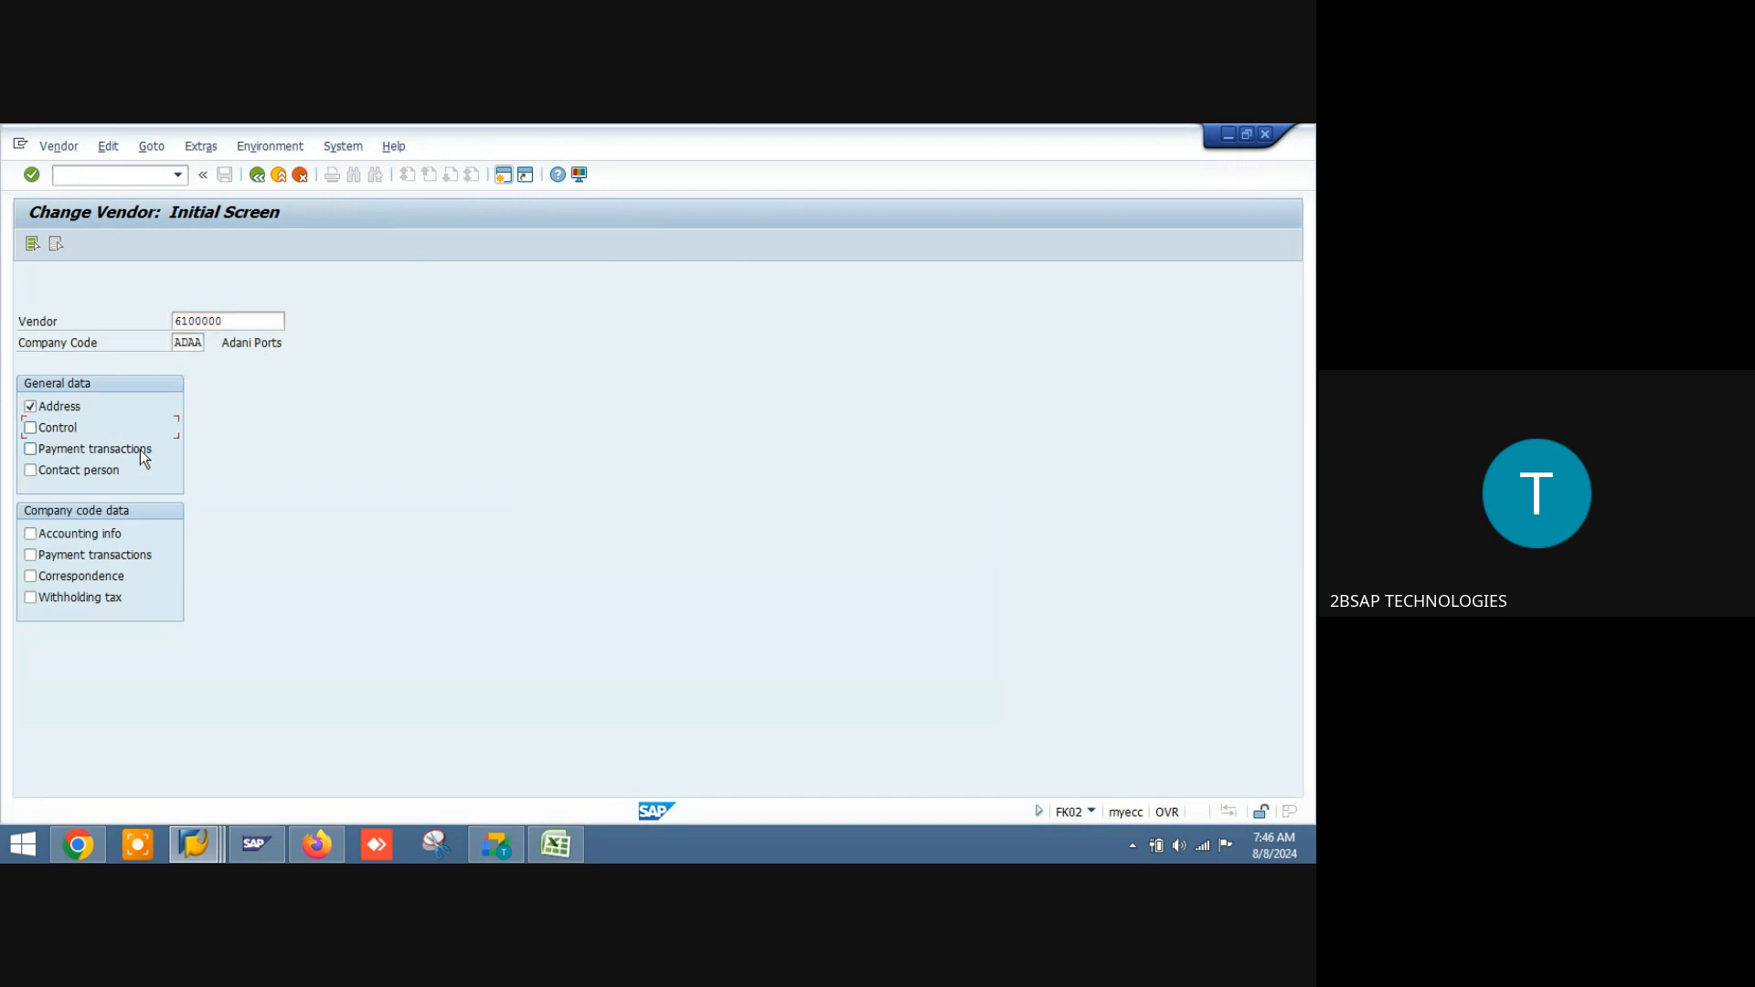
key(space)
key(Tab)
key(space)
key(Tab)
key(space)
key(Tab)
key(space)
key(Return)
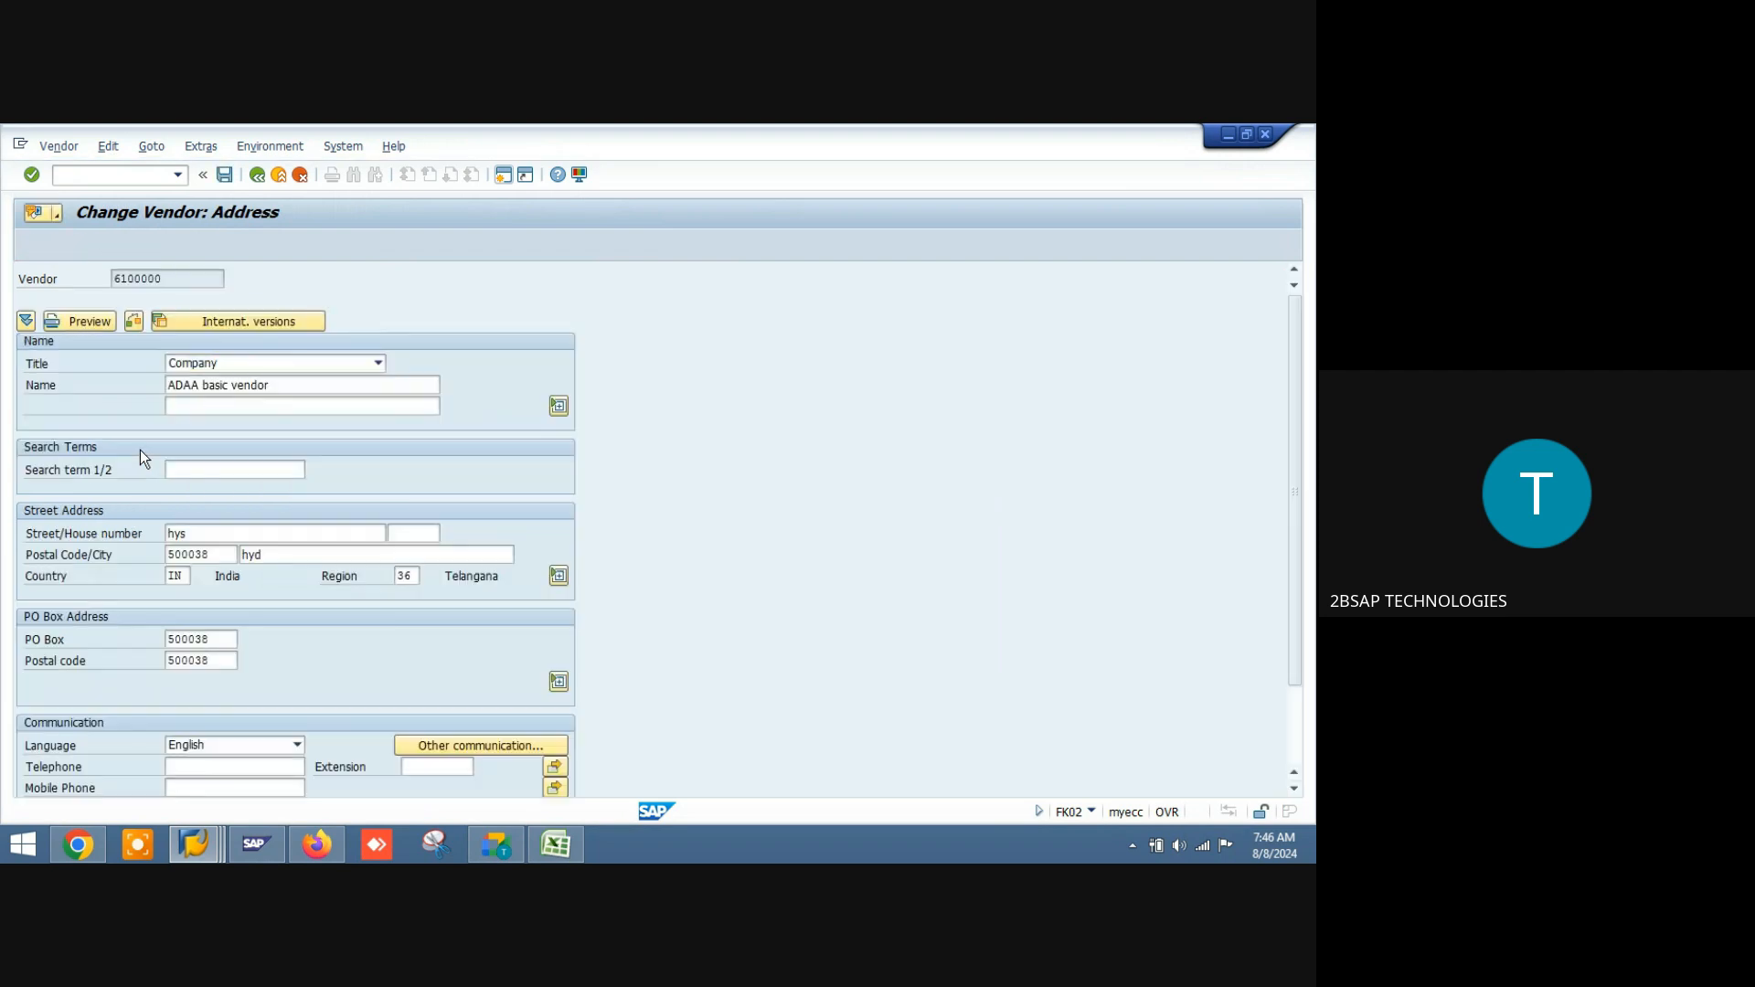
Step: Go through the vendor's views to the accounting information and compare the vendor number with its reconciliation account
key(Return)
key(Return)
key(Return)
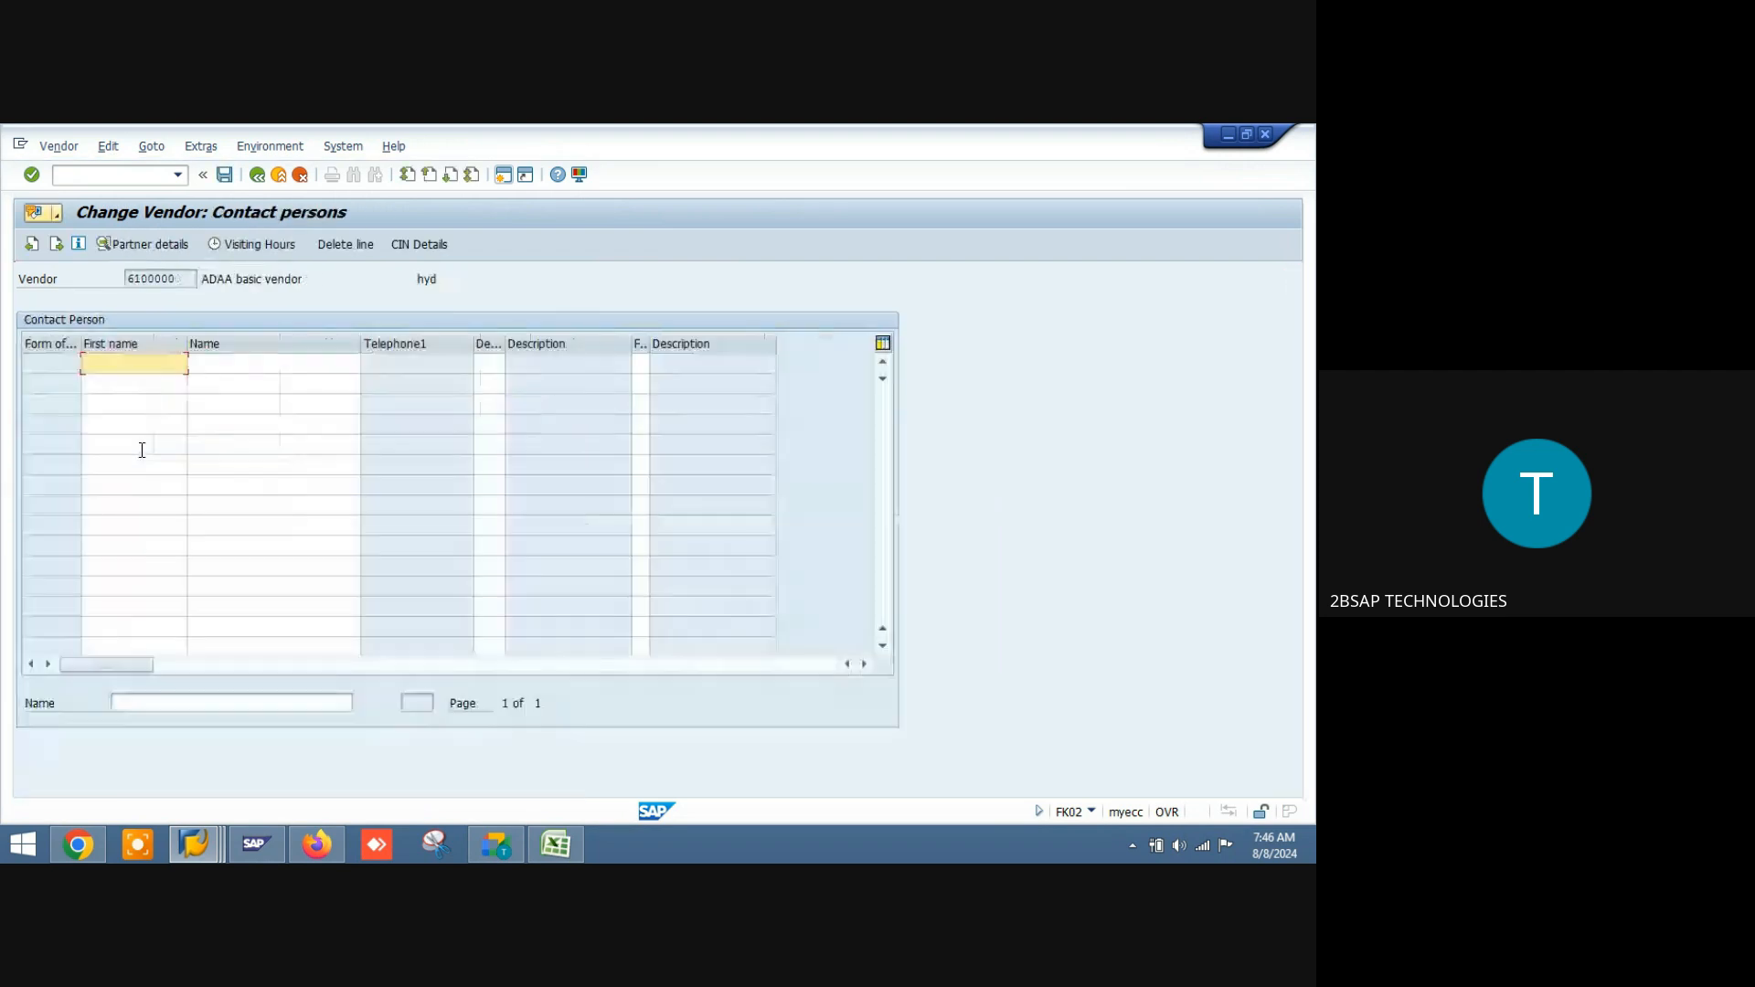
key(Return)
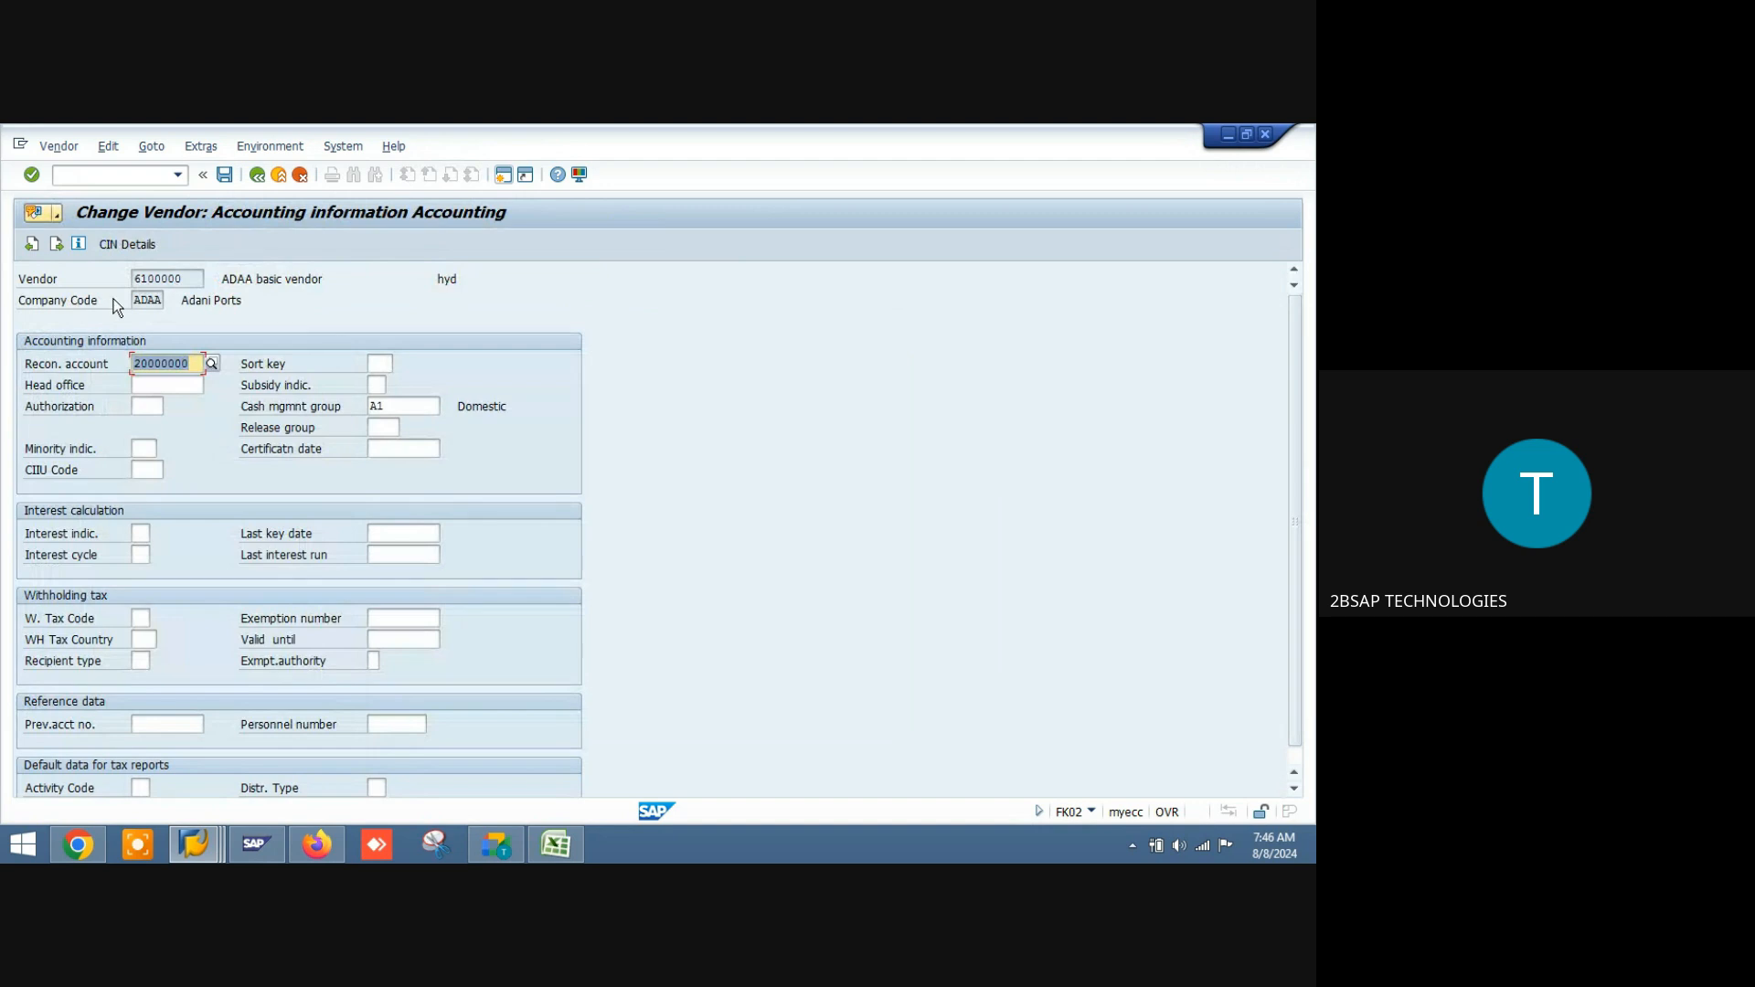
click(183, 279)
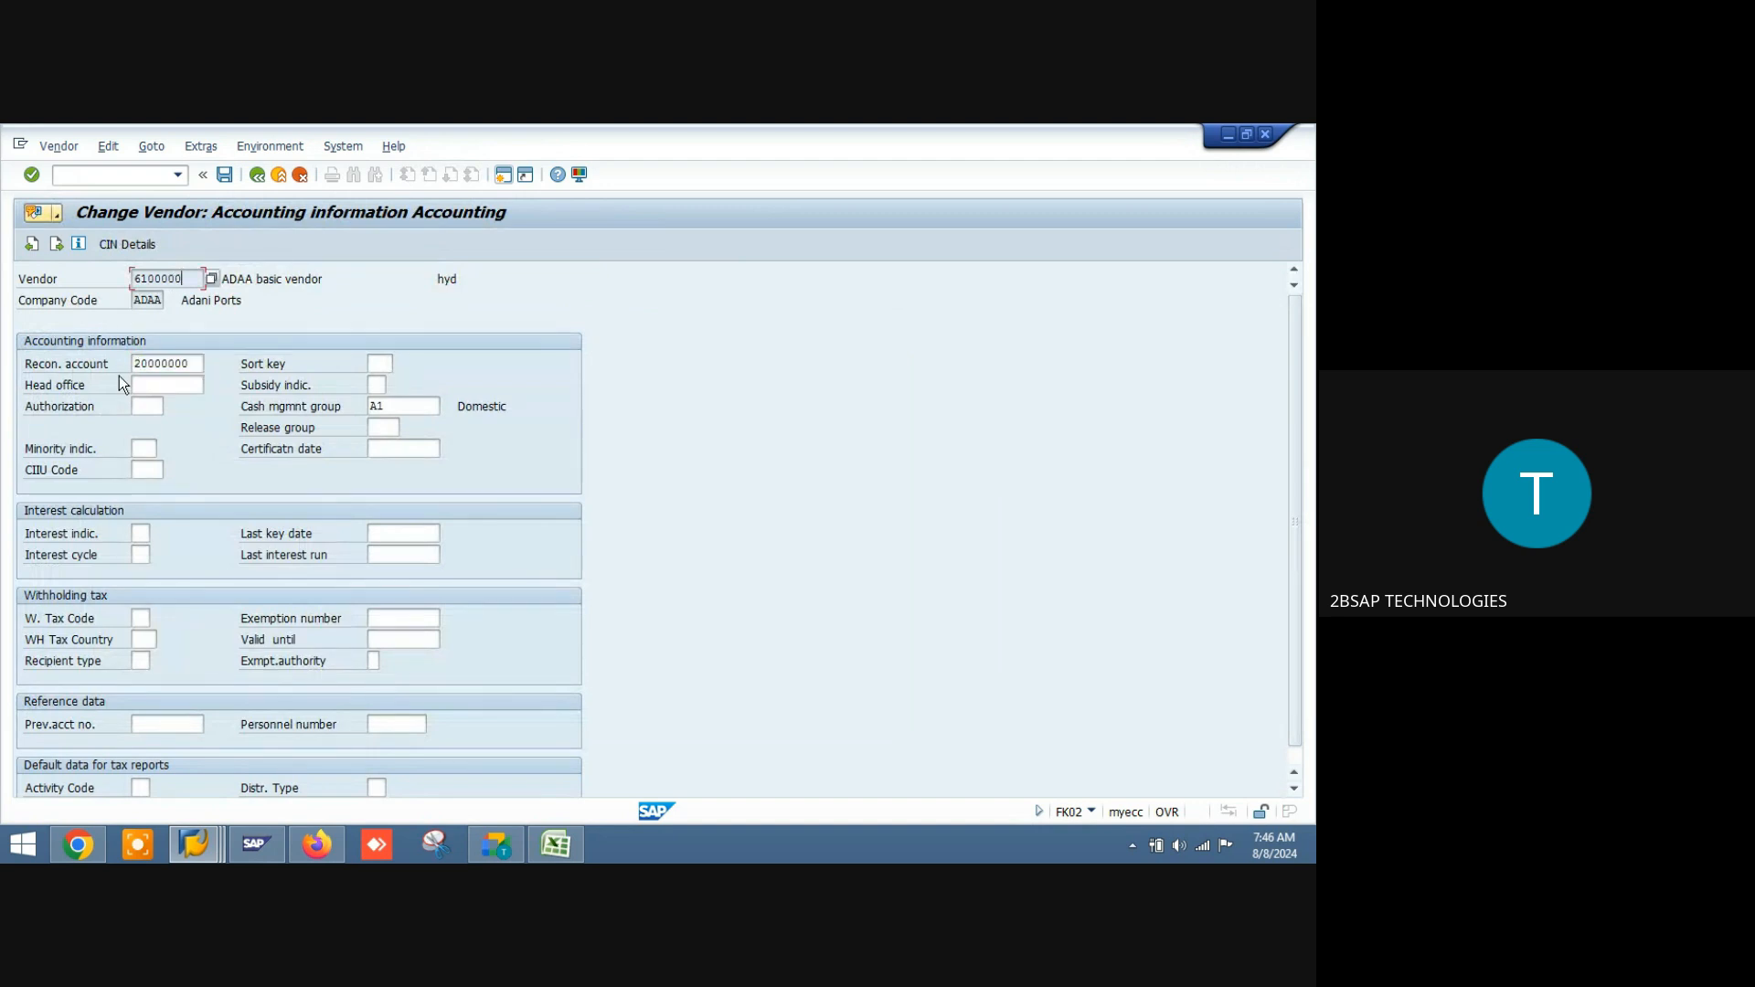
click(191, 364)
click(183, 278)
click(196, 361)
click(181, 281)
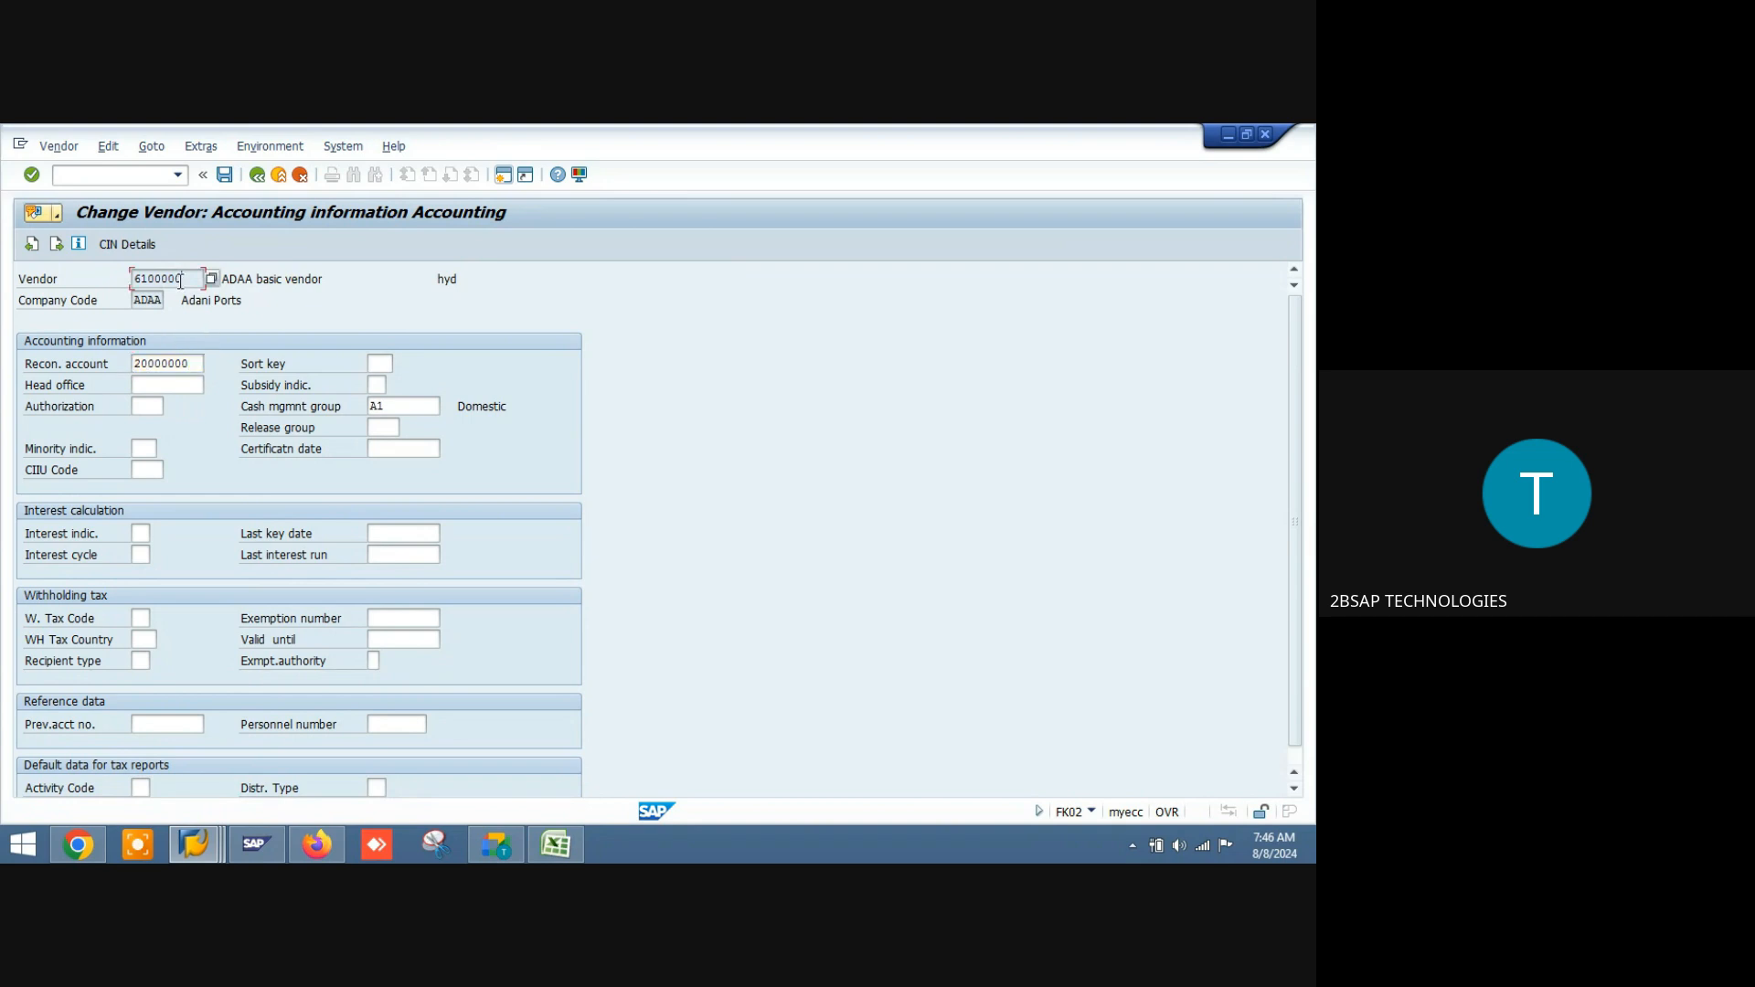
double_click(197, 363)
click(196, 277)
Step: Return to the displayed invoice, check its G/L Account column and switch to the general ledger view
key(alt+Tab)
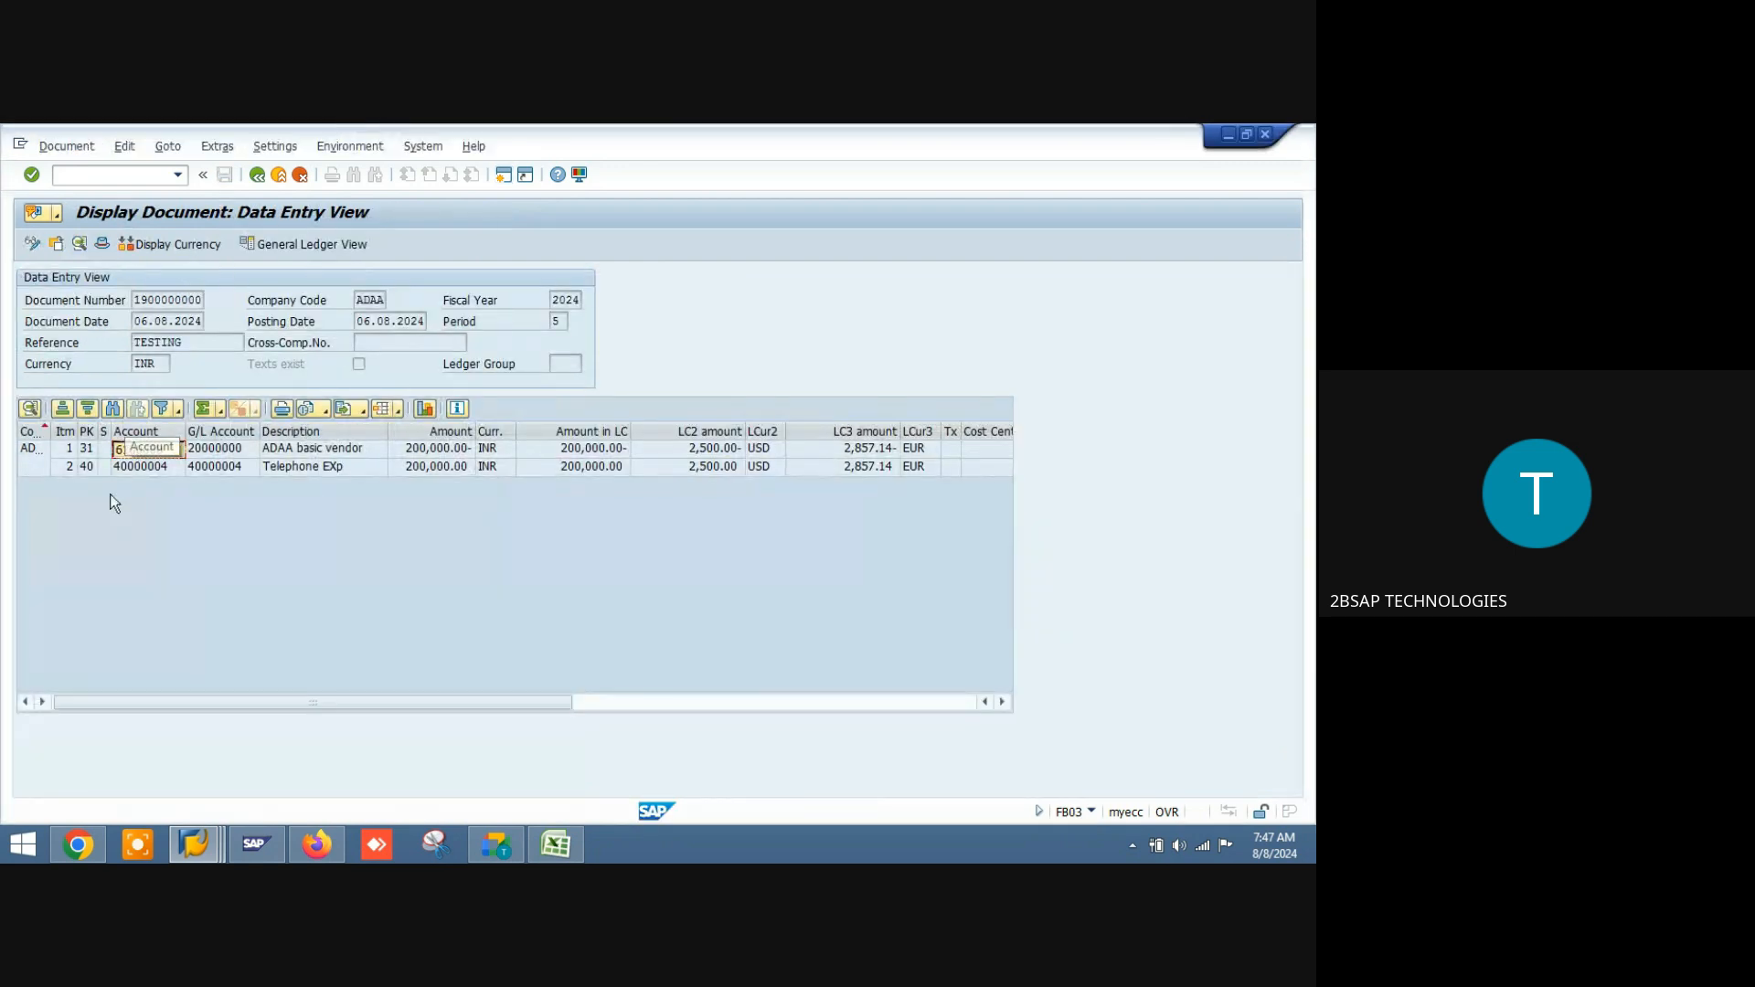
click(219, 432)
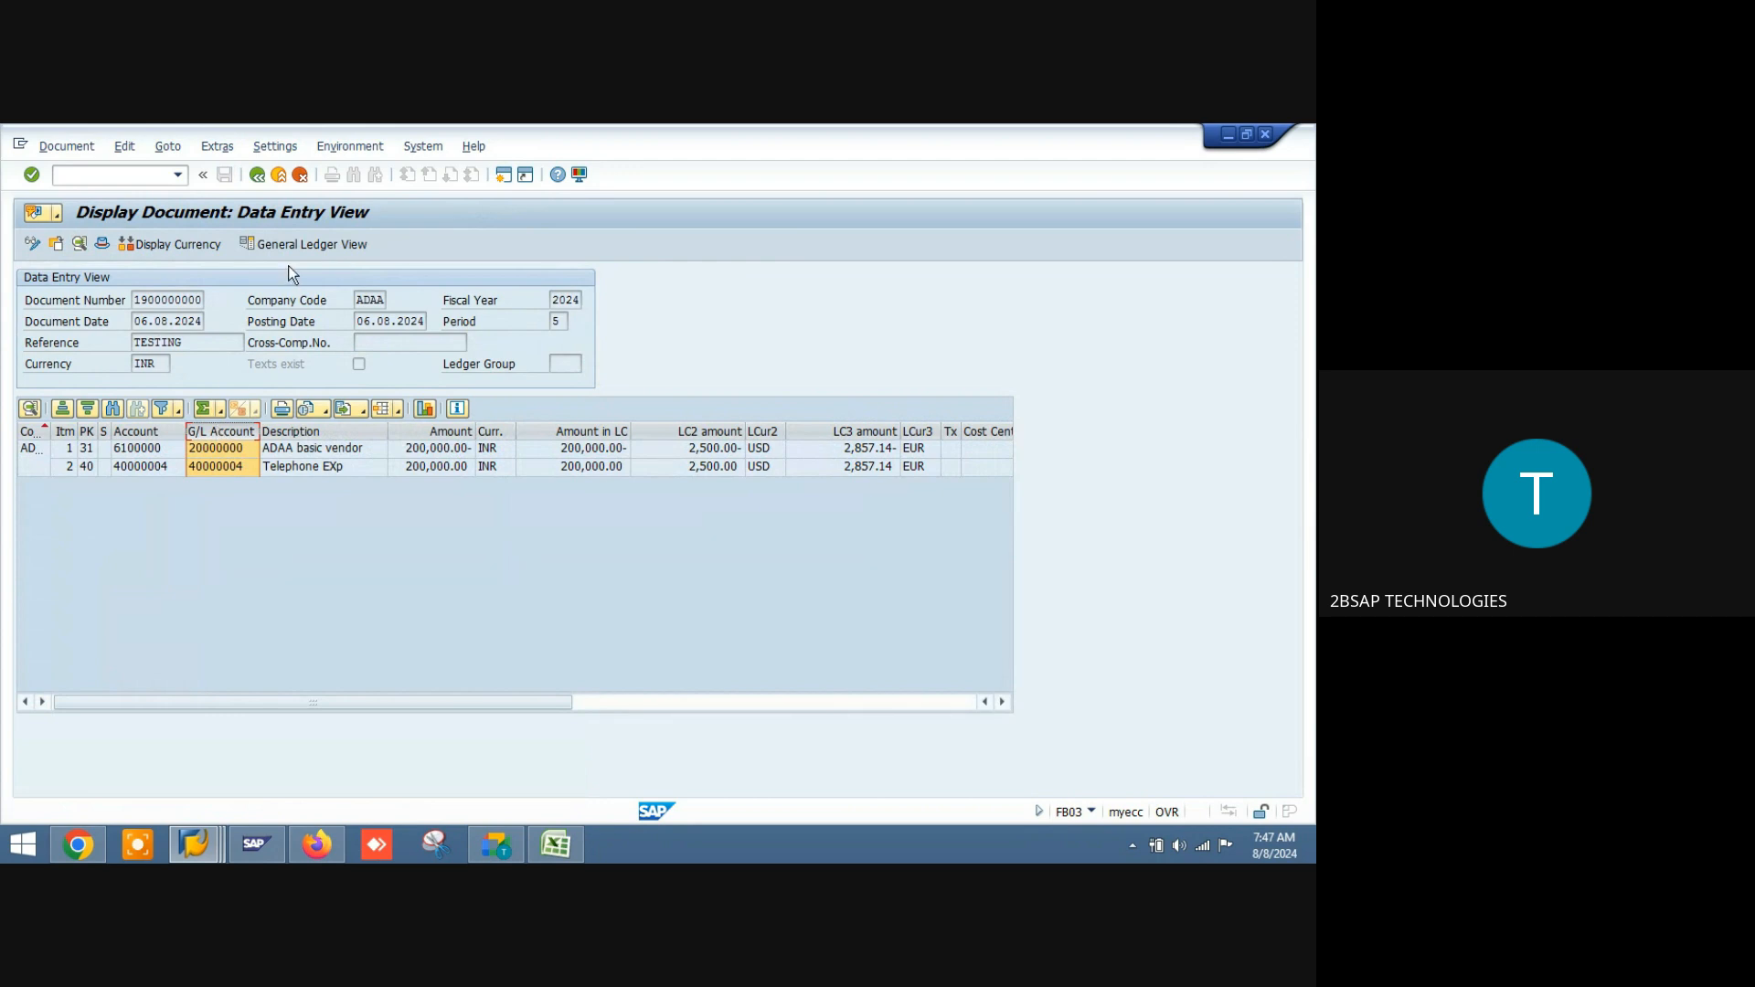
click(309, 250)
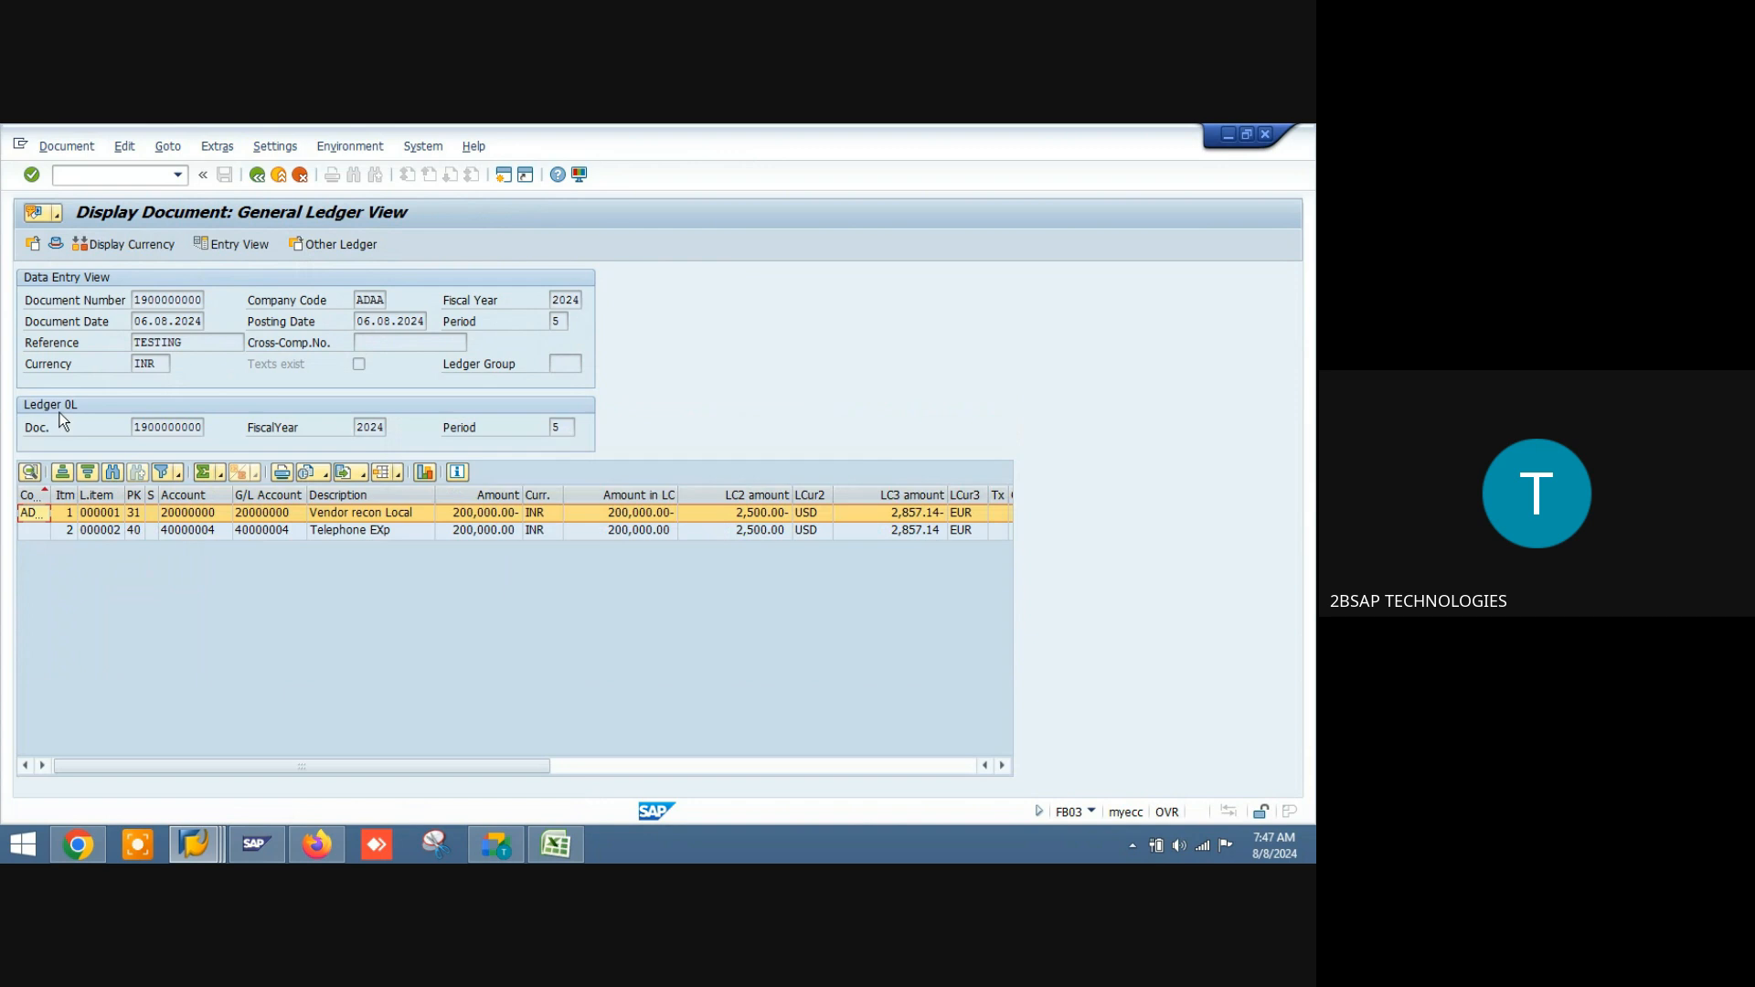
Step: View the invoice's general ledger entries in ledger D1 (IFRS ledger) and ledger D2 (USGAAP)
click(326, 246)
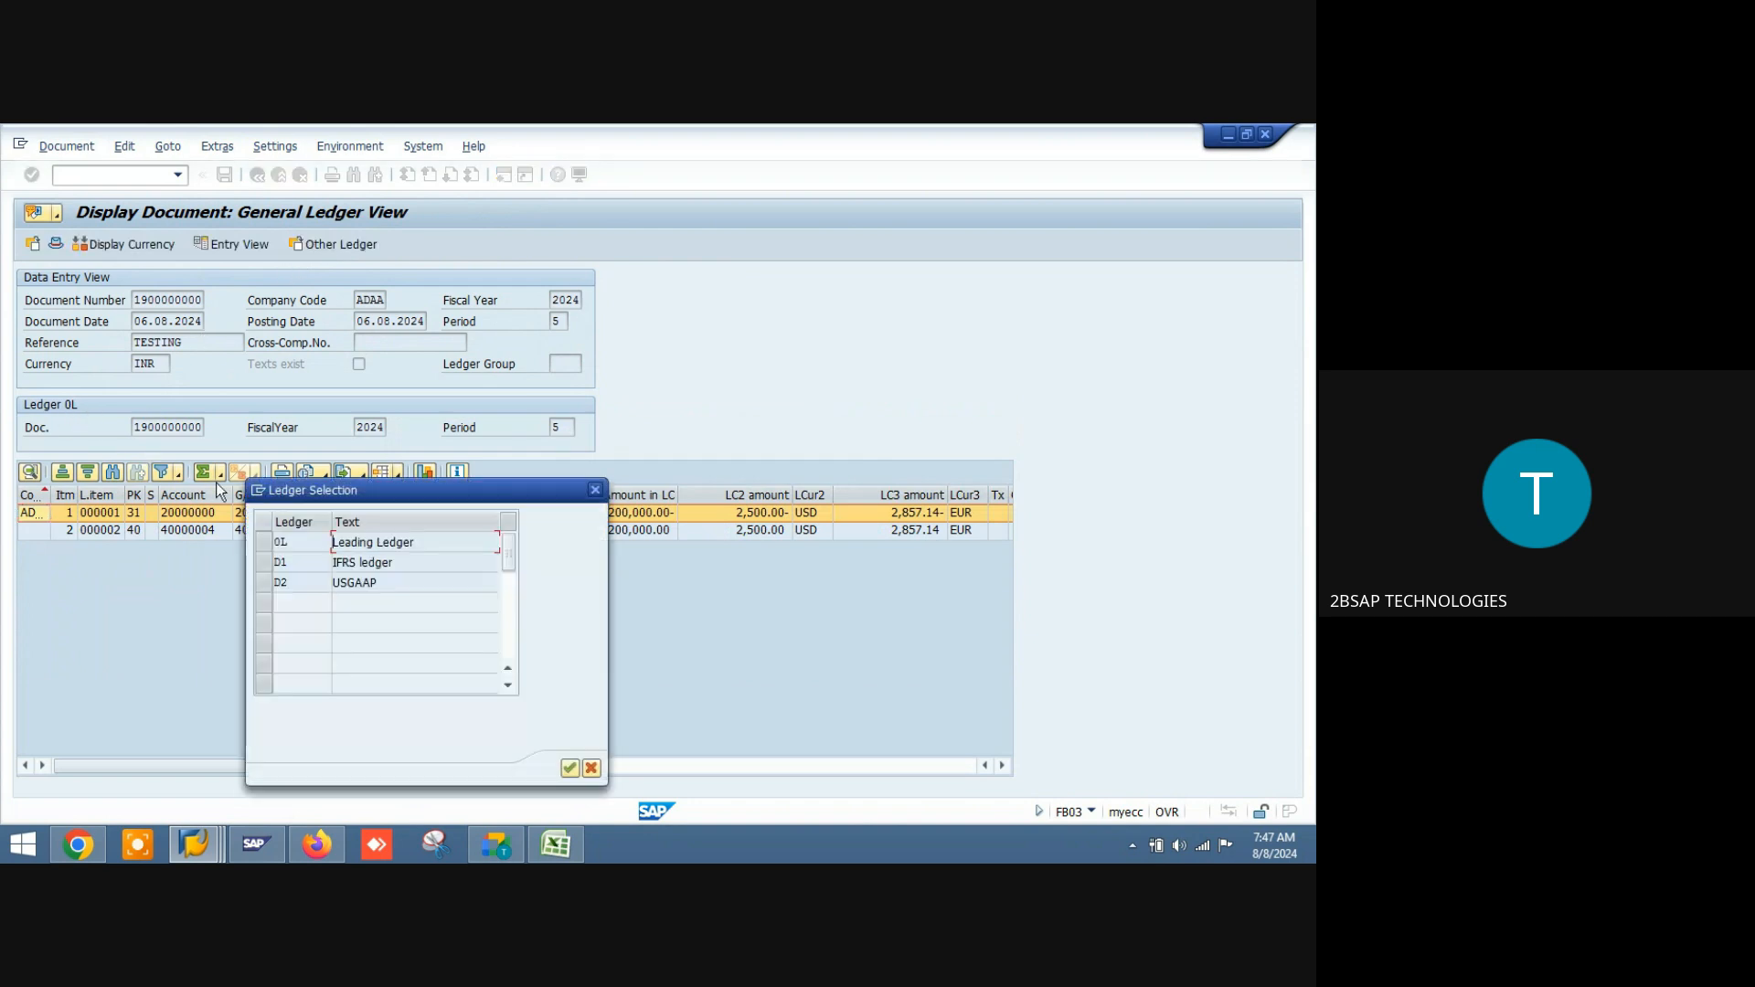
click(267, 562)
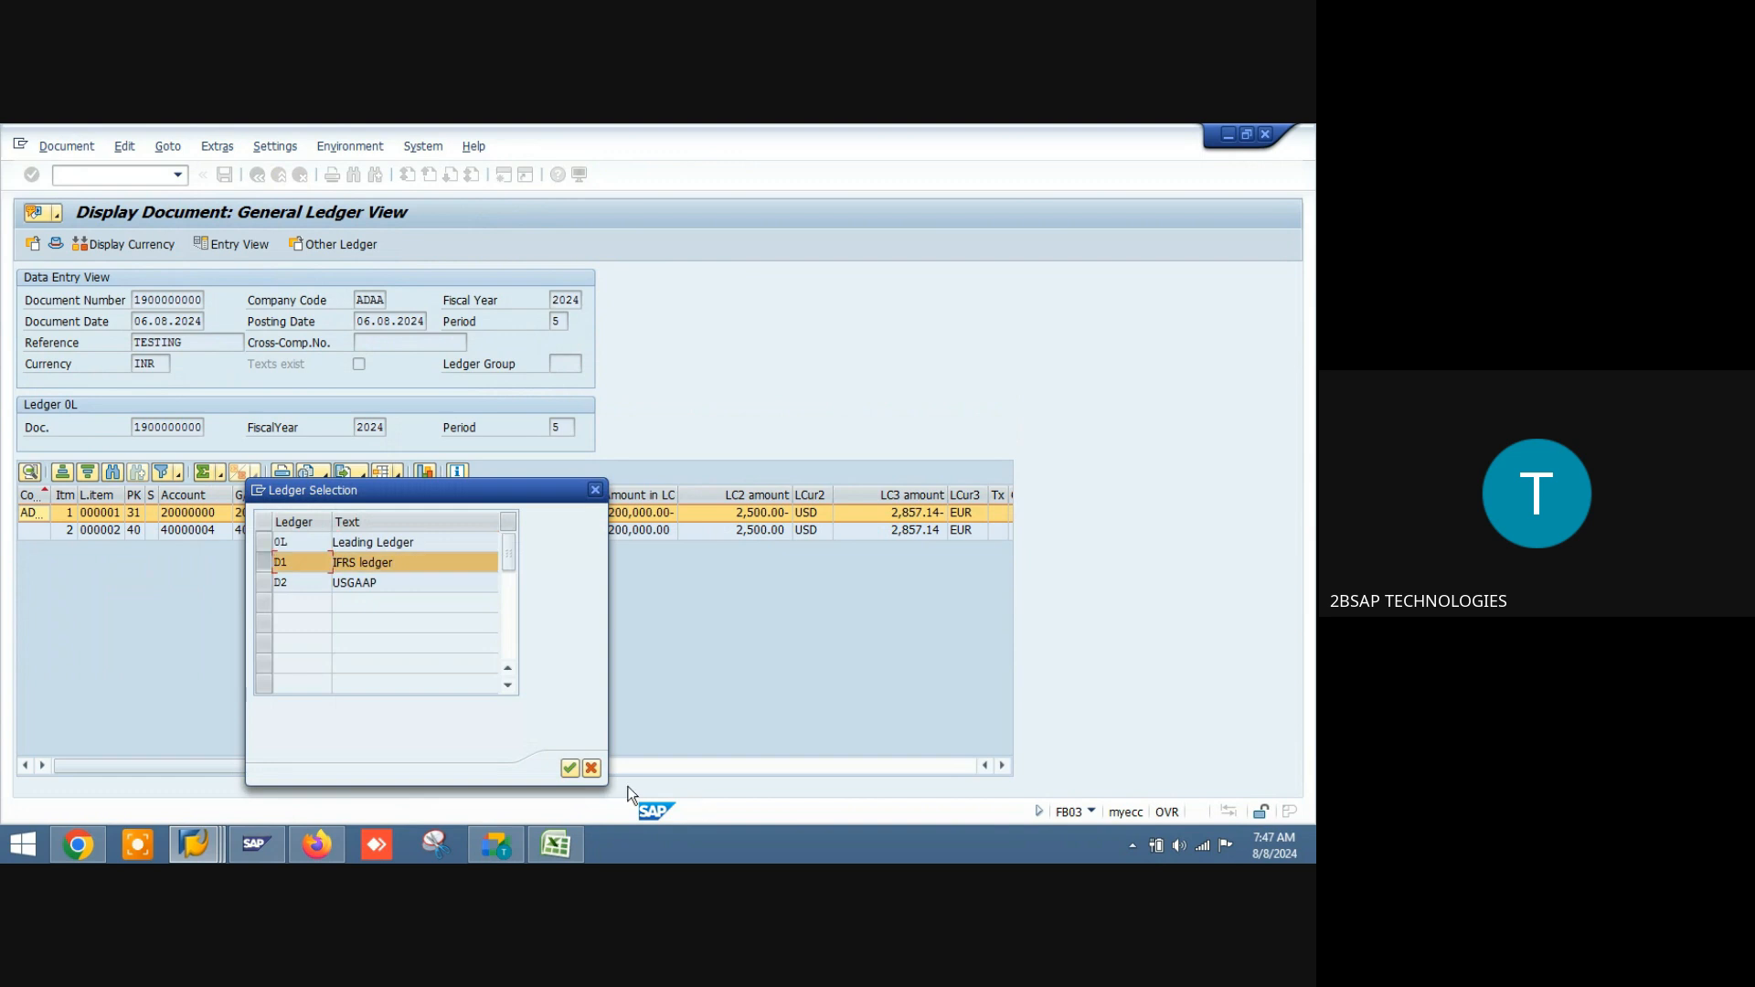
click(570, 768)
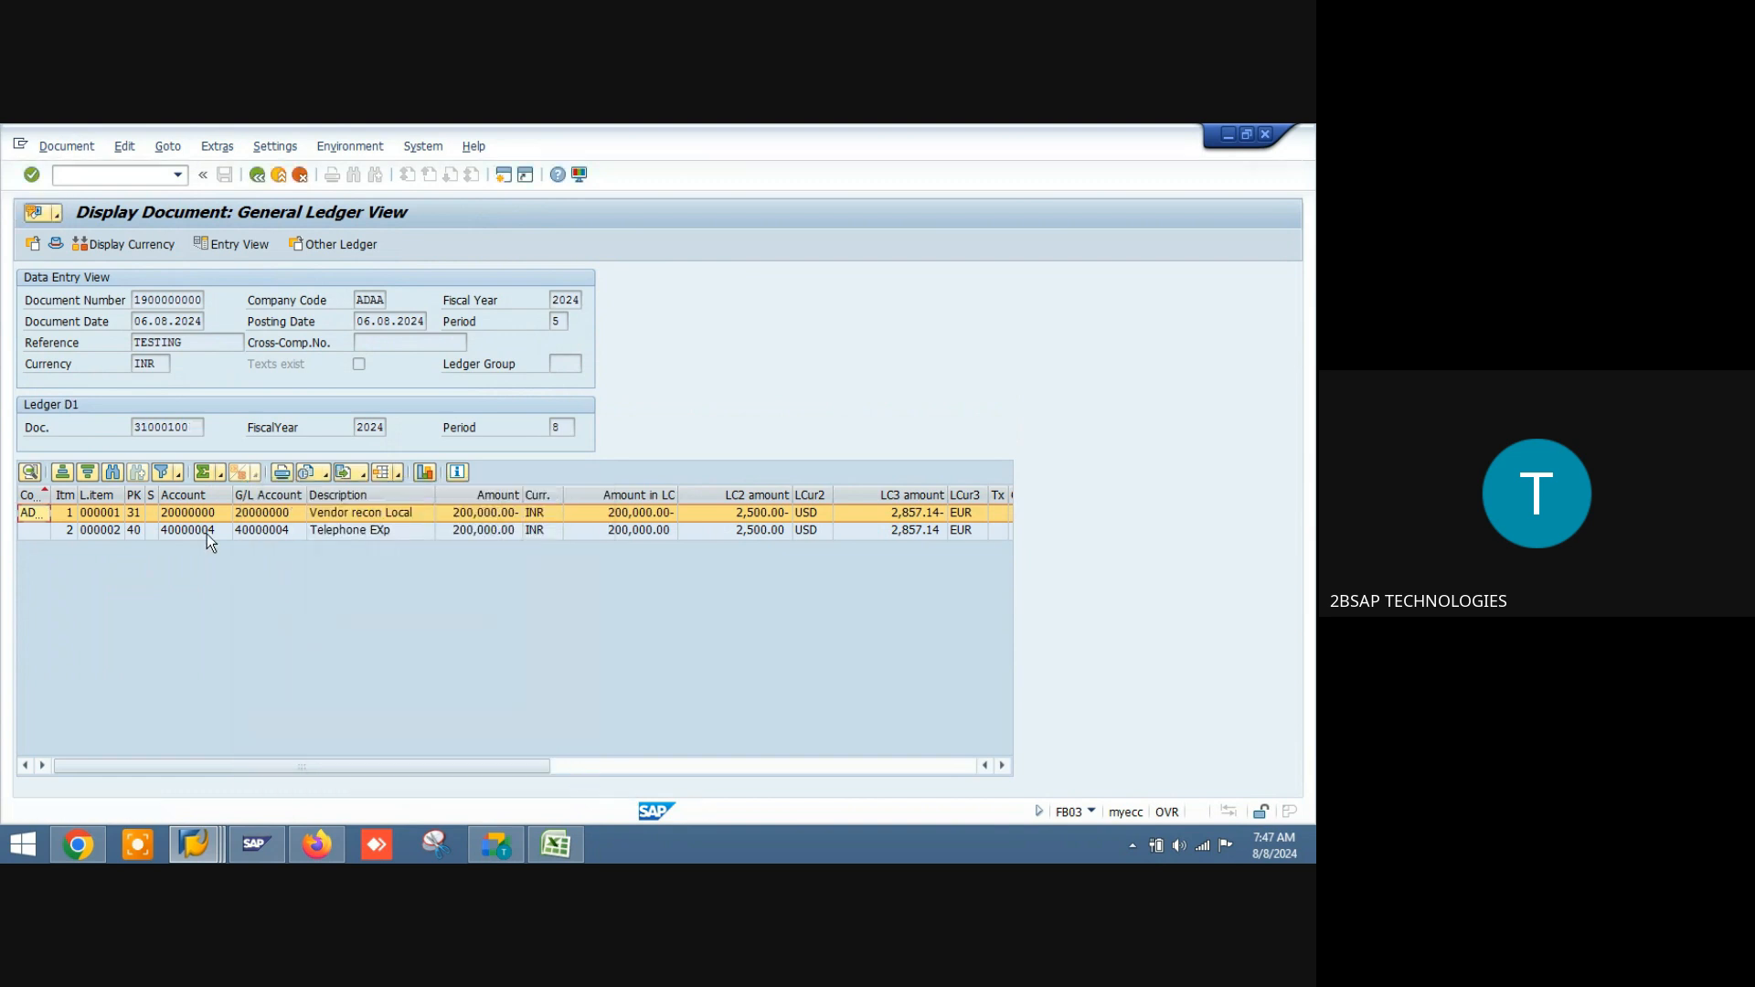
click(332, 245)
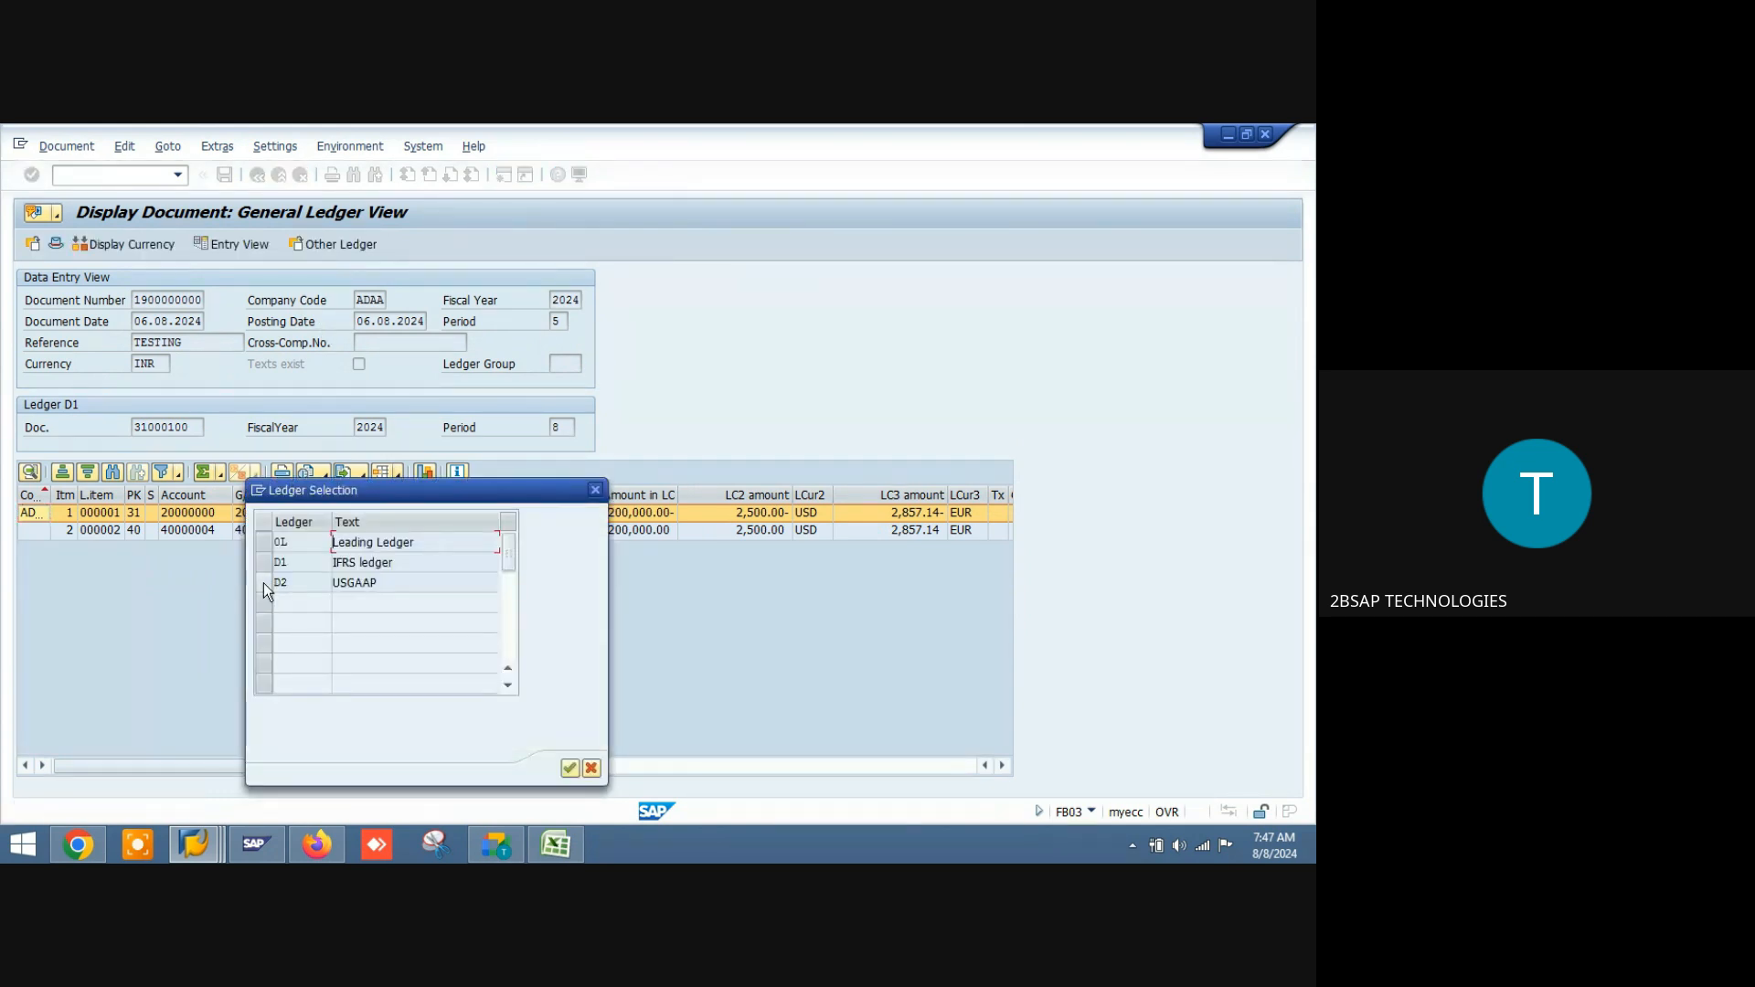
click(263, 582)
click(570, 767)
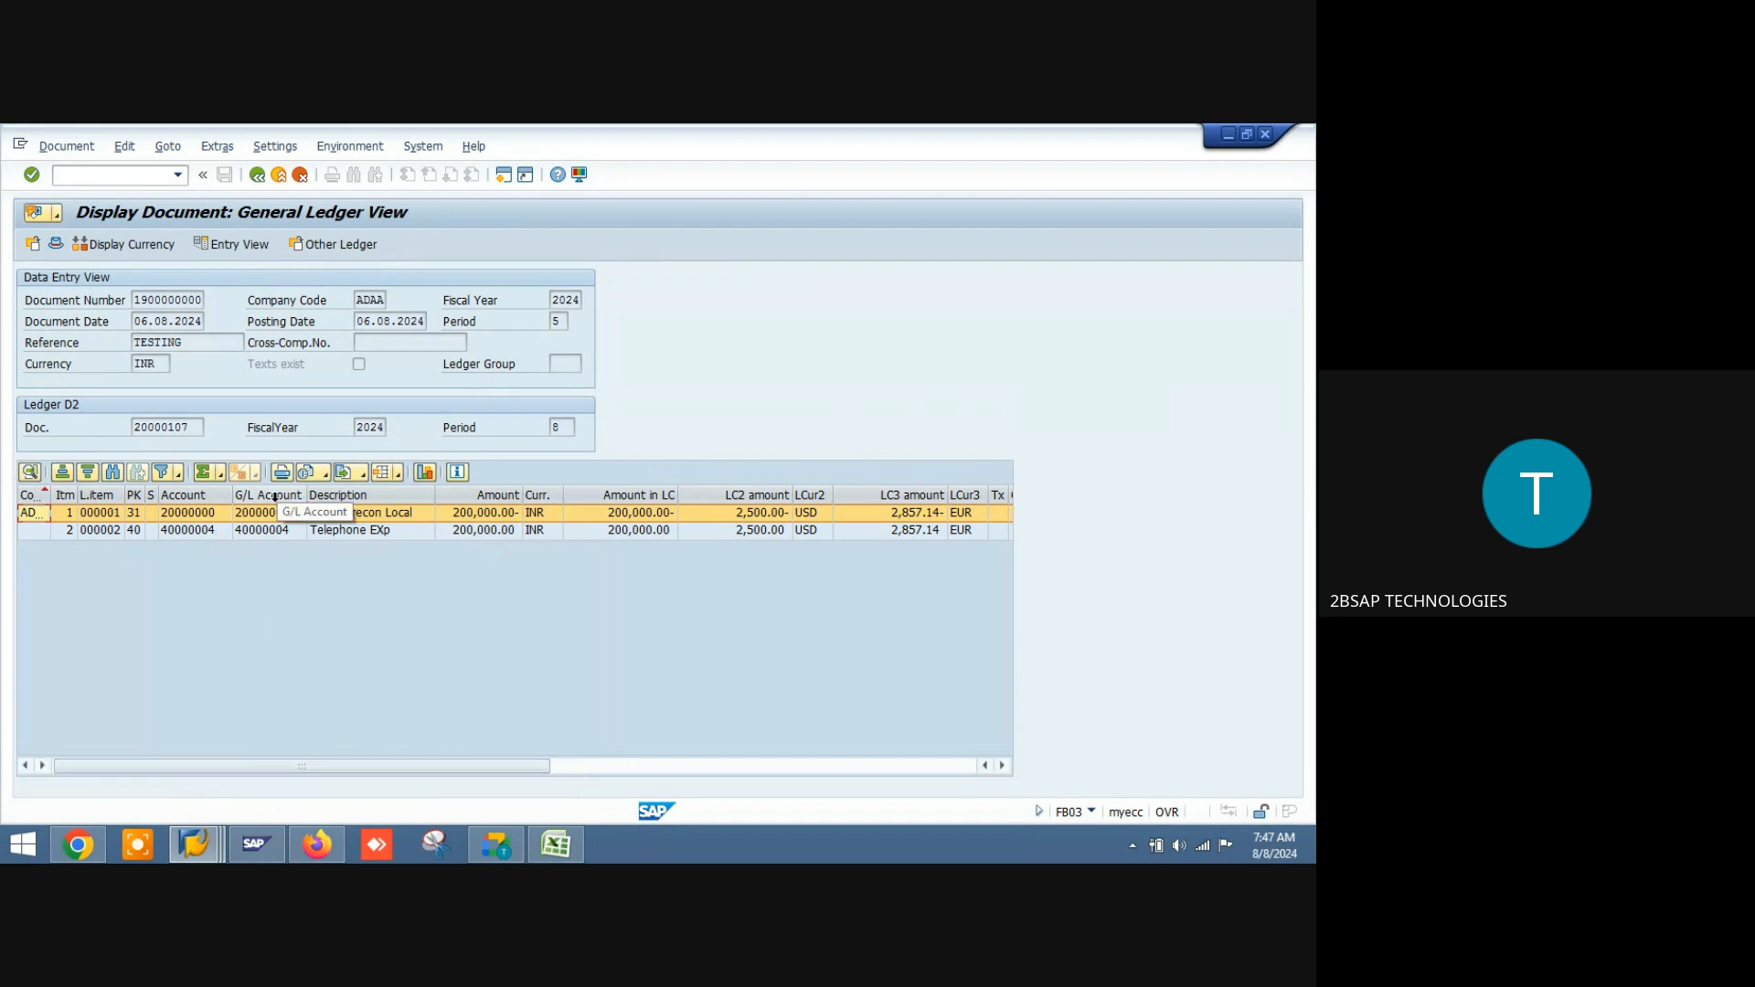
Step: Start transaction FS10N in a new session and copy the vendor line's G/L account from the displayed document
click(502, 178)
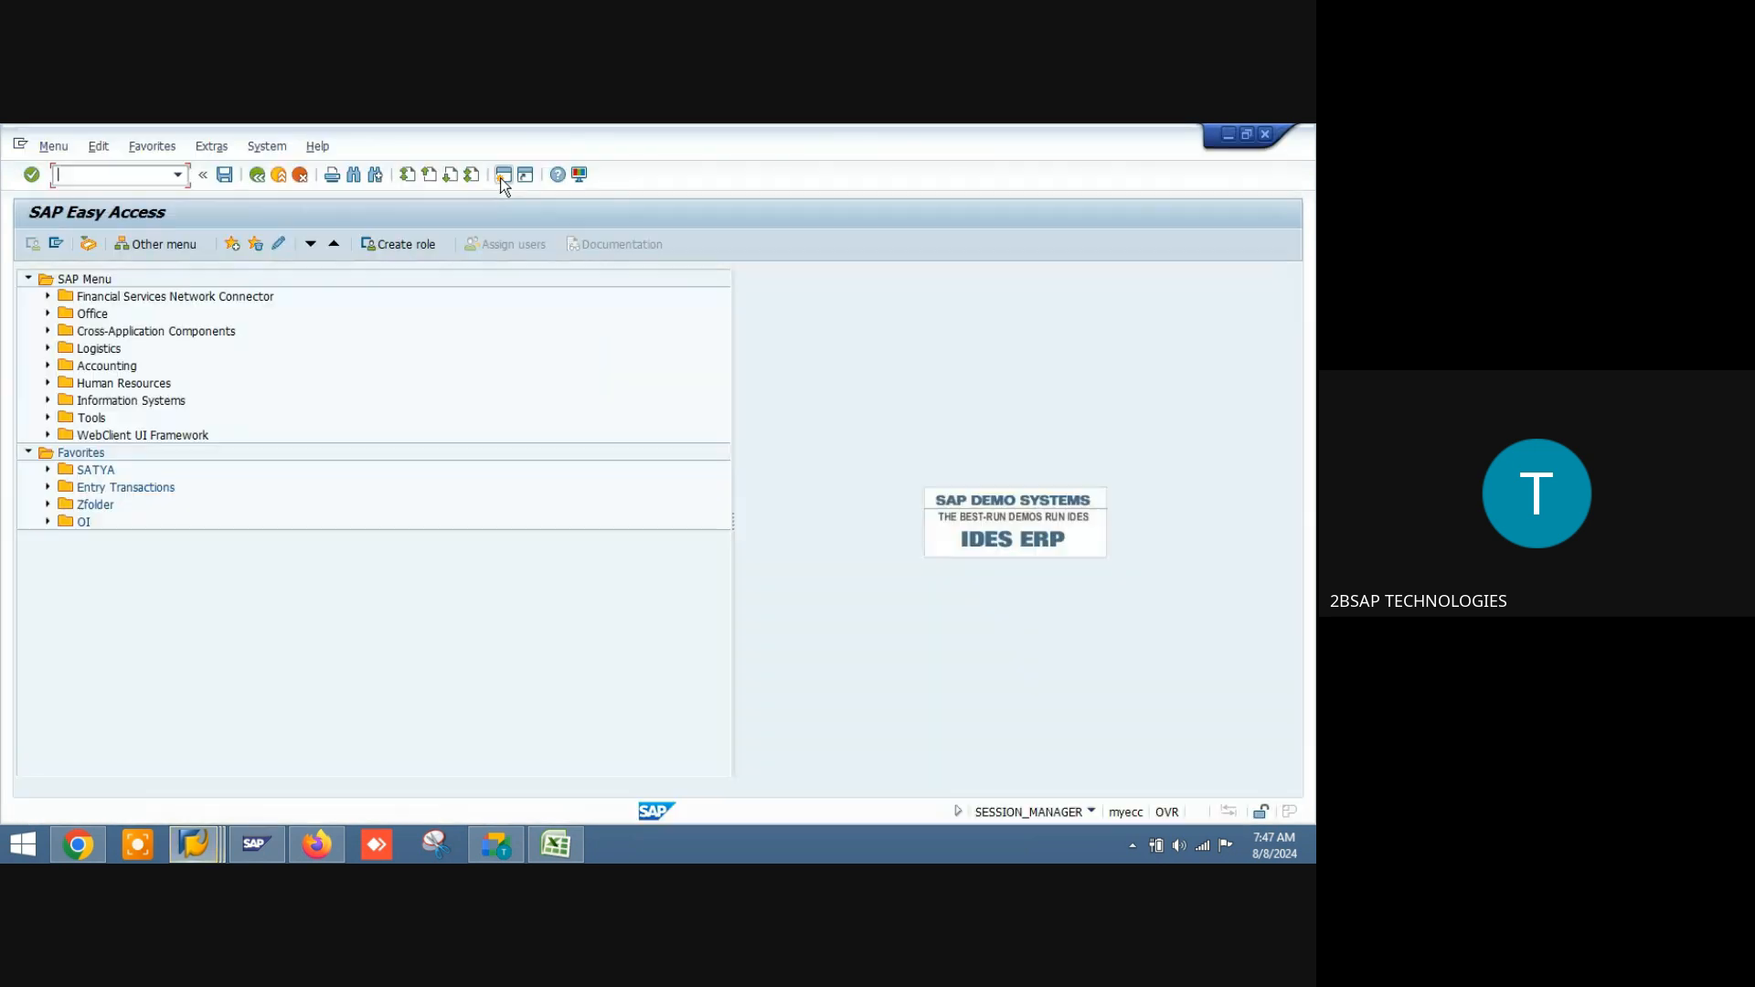
text(fs10n)
key(Return)
key(alt+Tab)
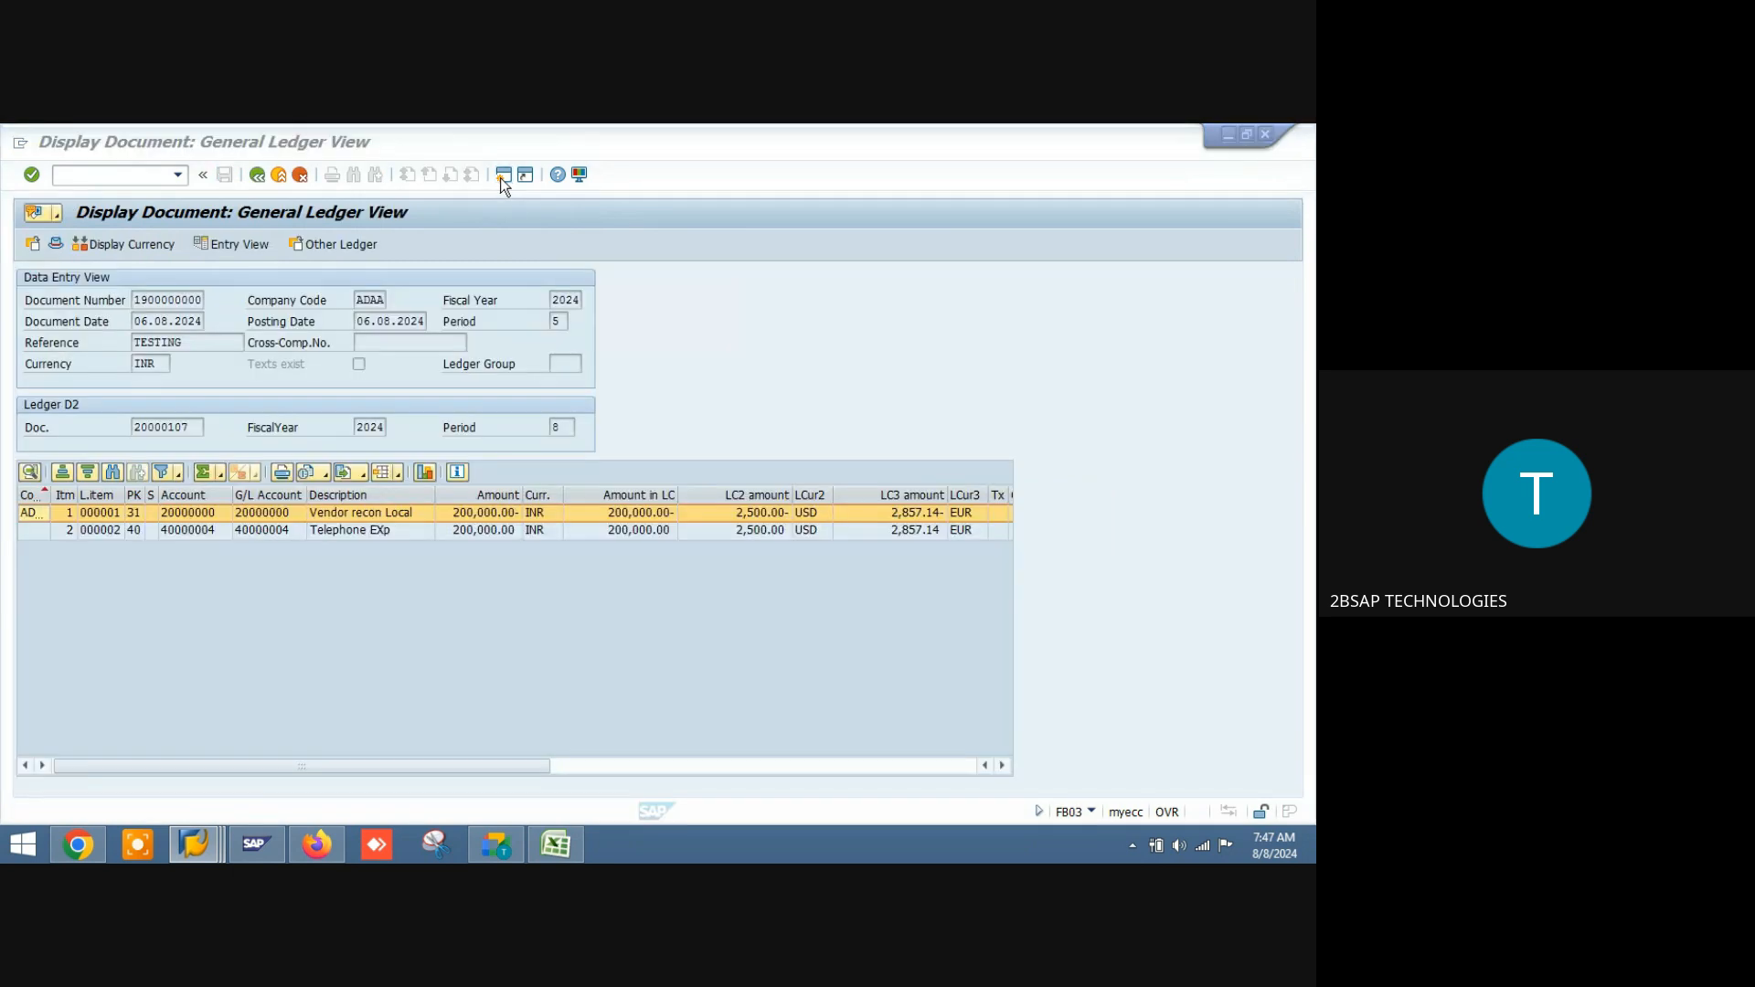
click(260, 513)
key(ctrl+c)
key(alt+Tab)
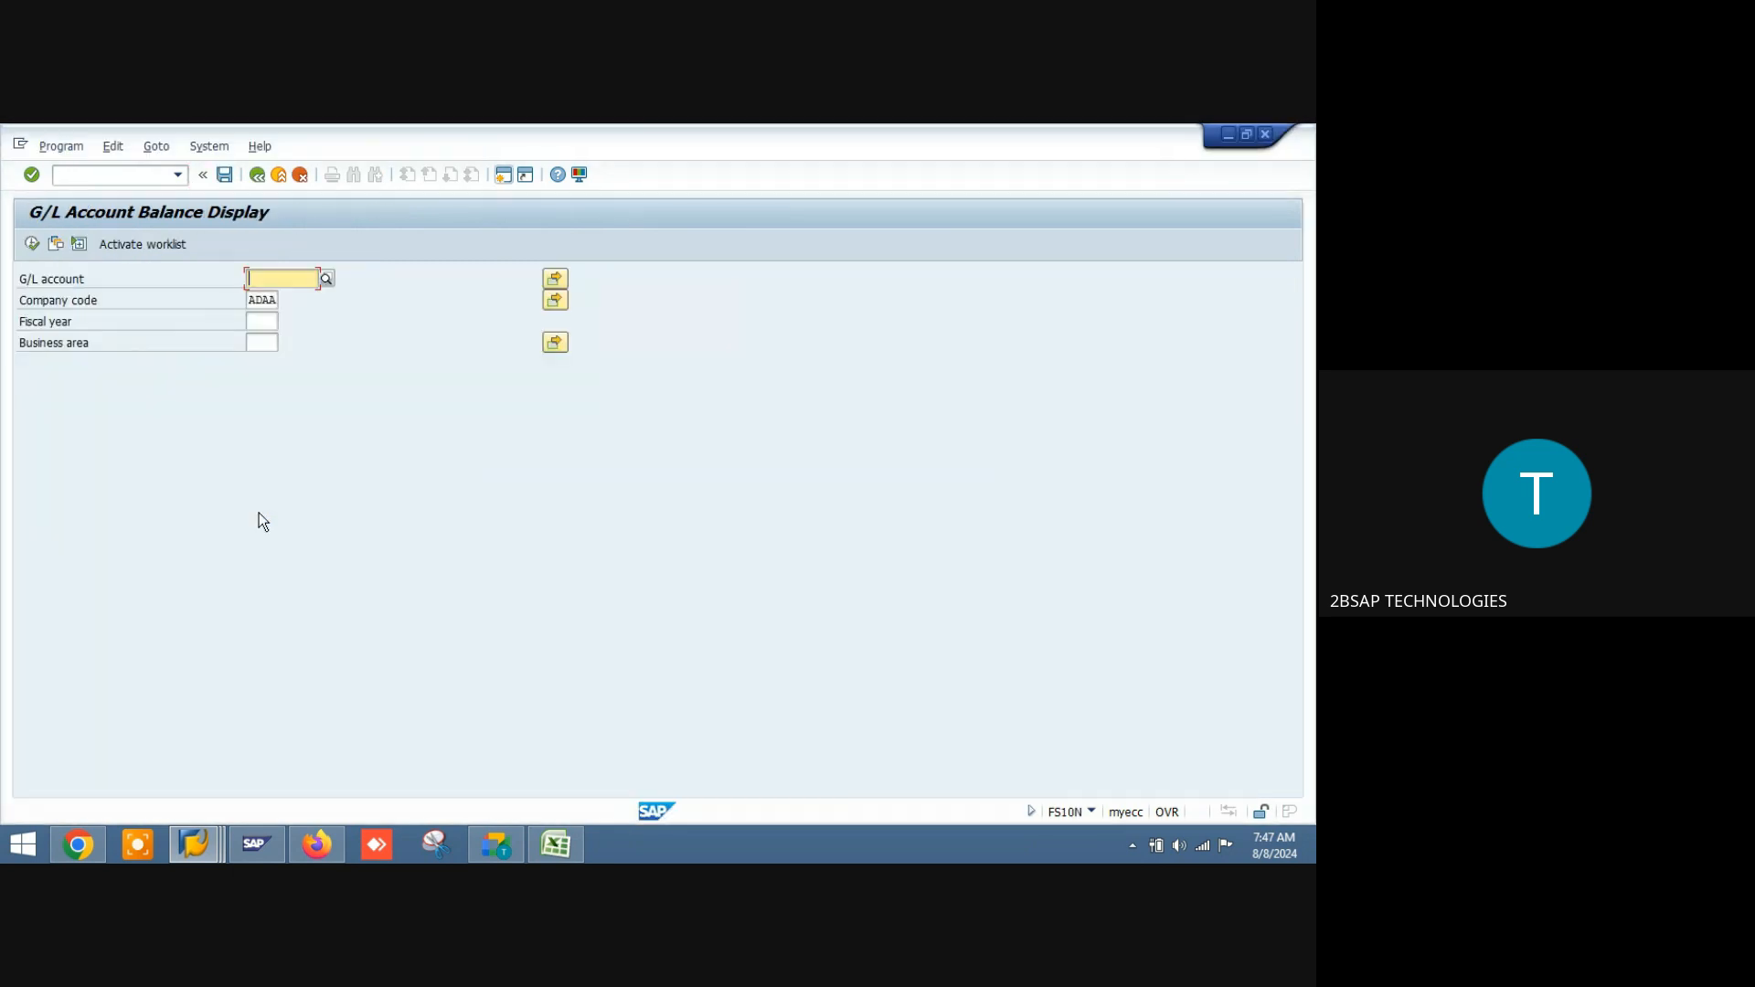
Step: Display the balance of the copied G/L account for company code ADAA and fiscal year 2024
key(ctrl+v)
key(shift+Home)
click(256, 322)
text(2024)
key(shift+Home)
click(32, 244)
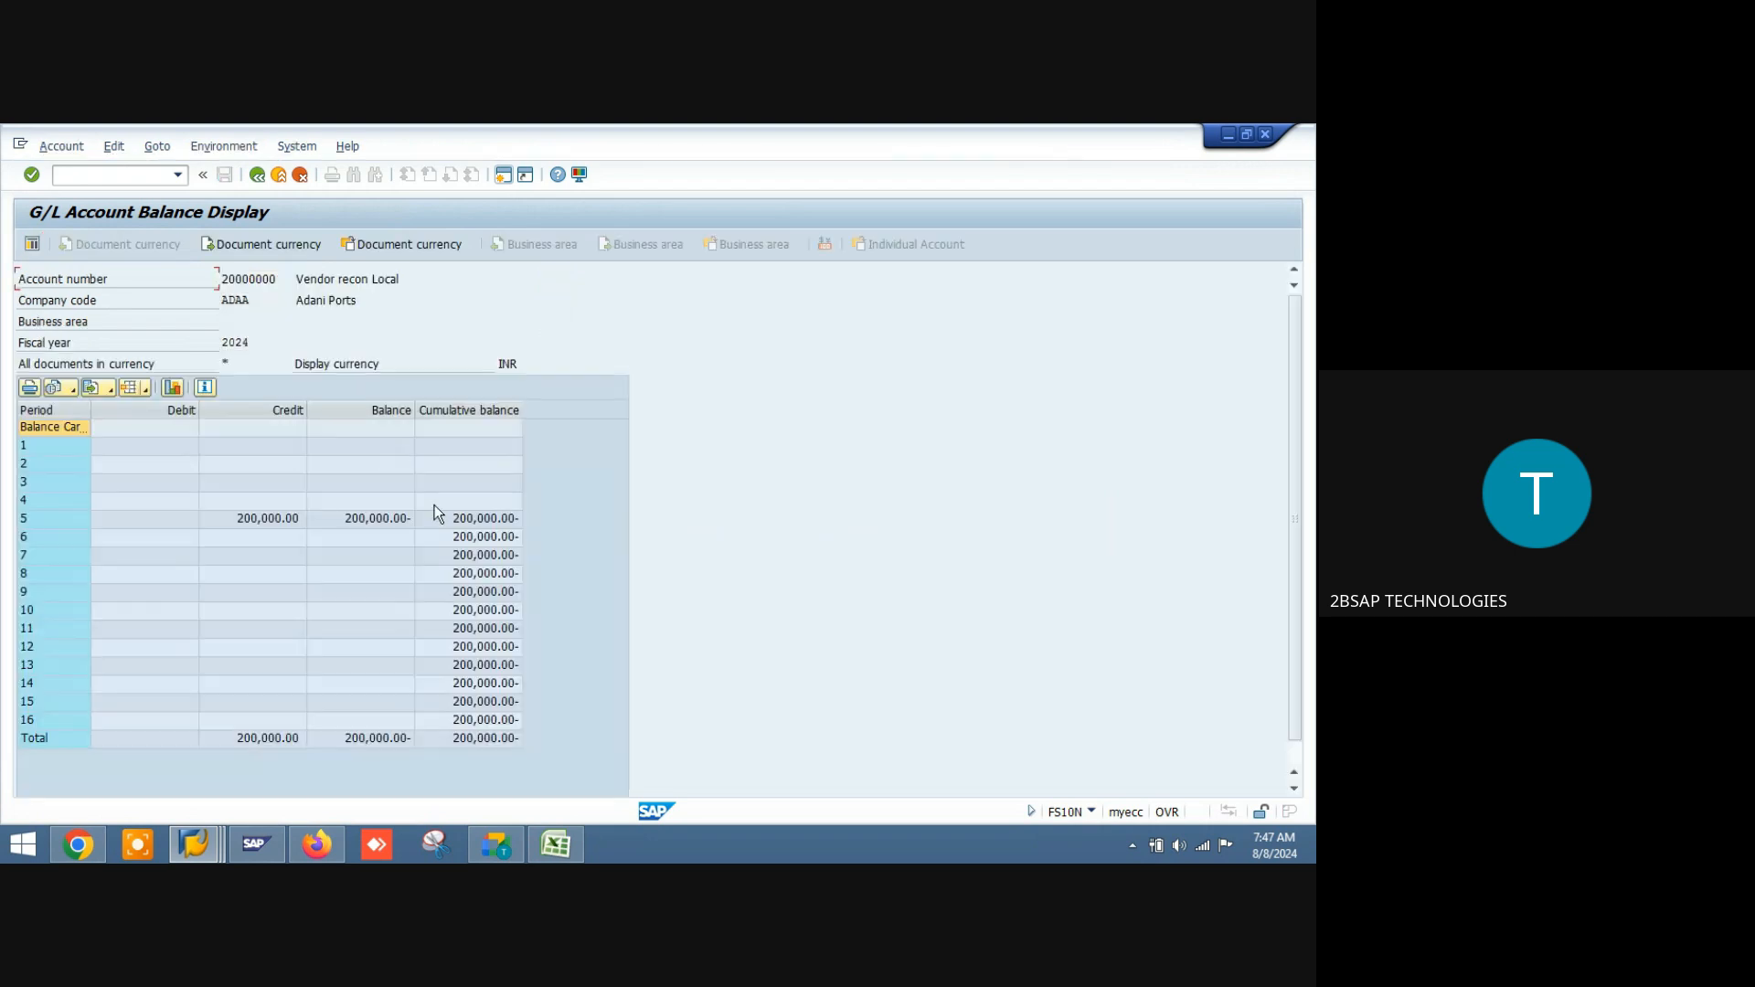
Step: Check the credit, balance and cumulative balance of period 5 for the vendor reconciliation account
click(254, 525)
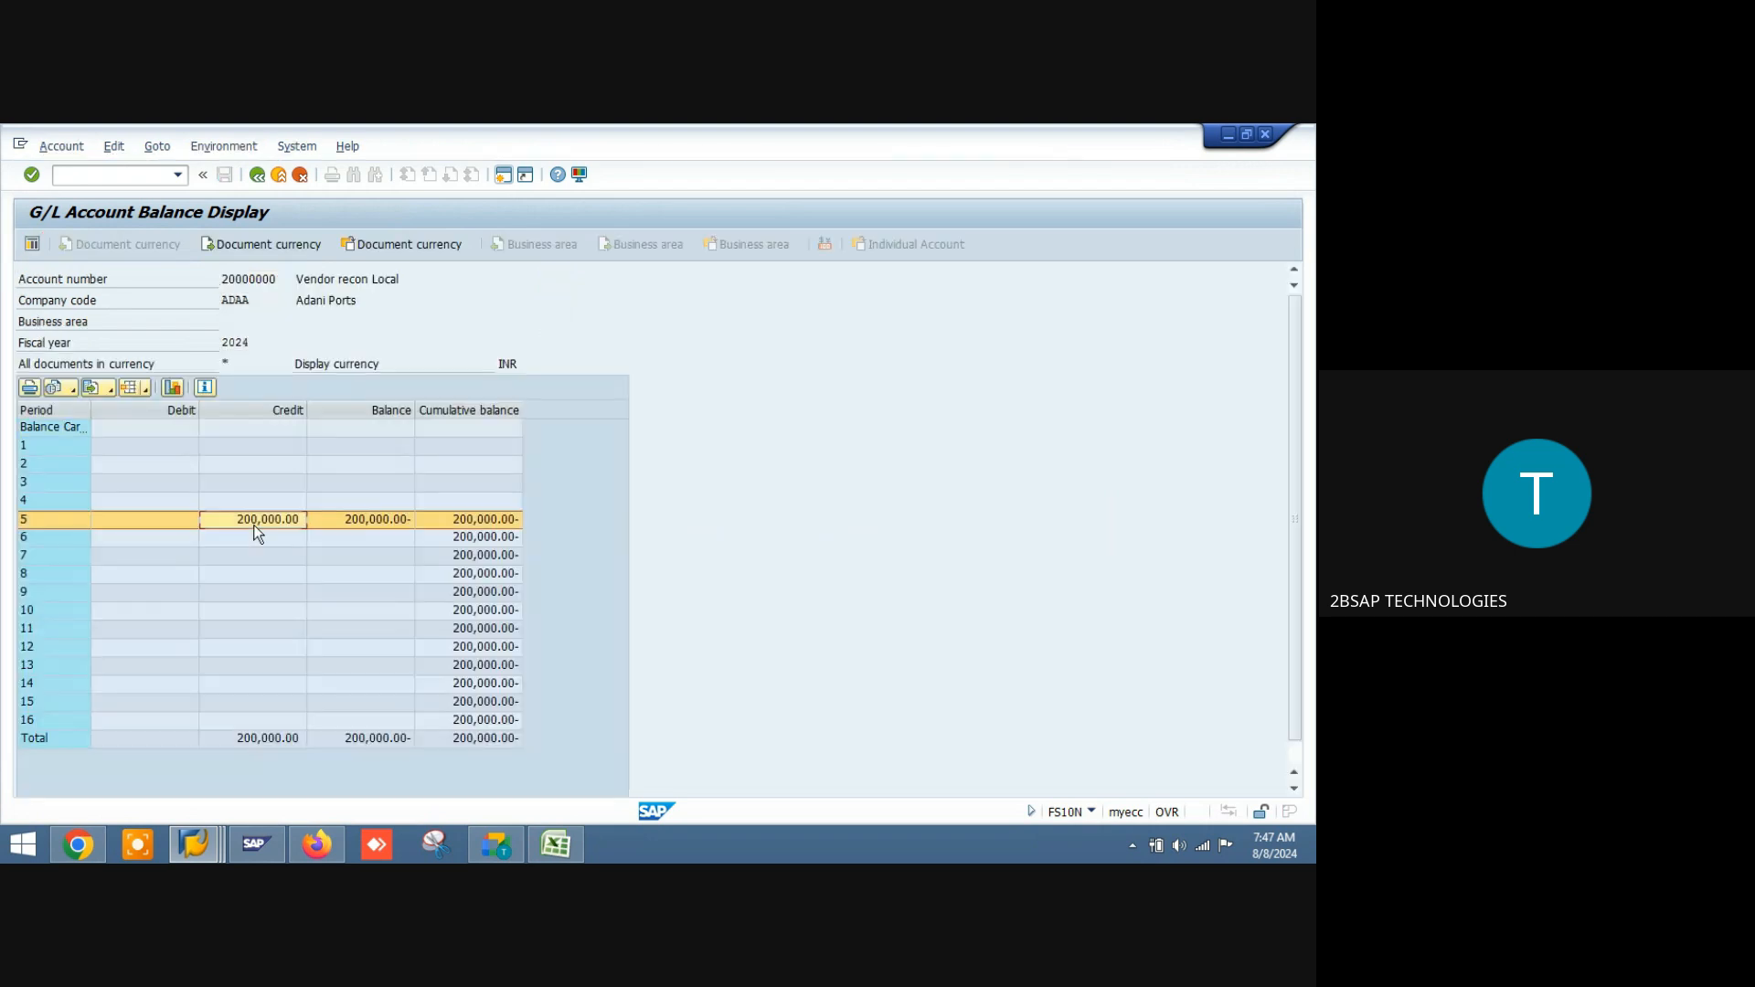
click(366, 520)
click(460, 521)
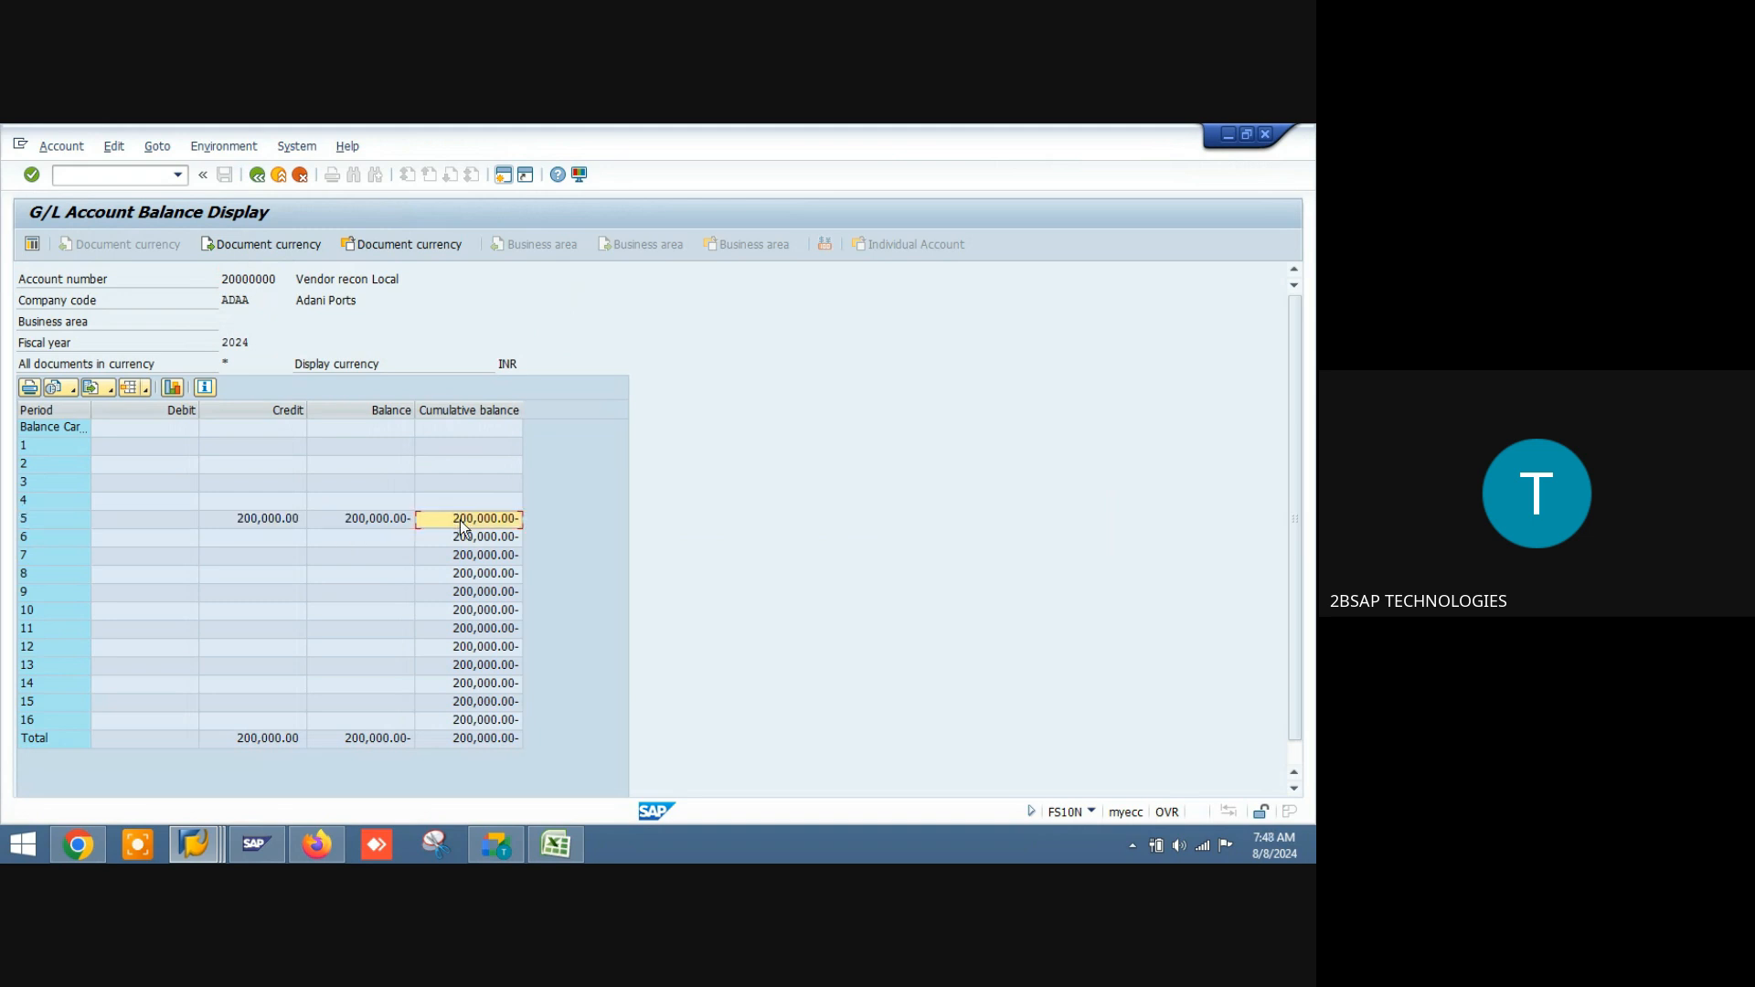
Step: Start transaction F.01 in a new session and set the financial statement version and chart of accounts to ADAA
click(507, 181)
text(f.01)
key(Return)
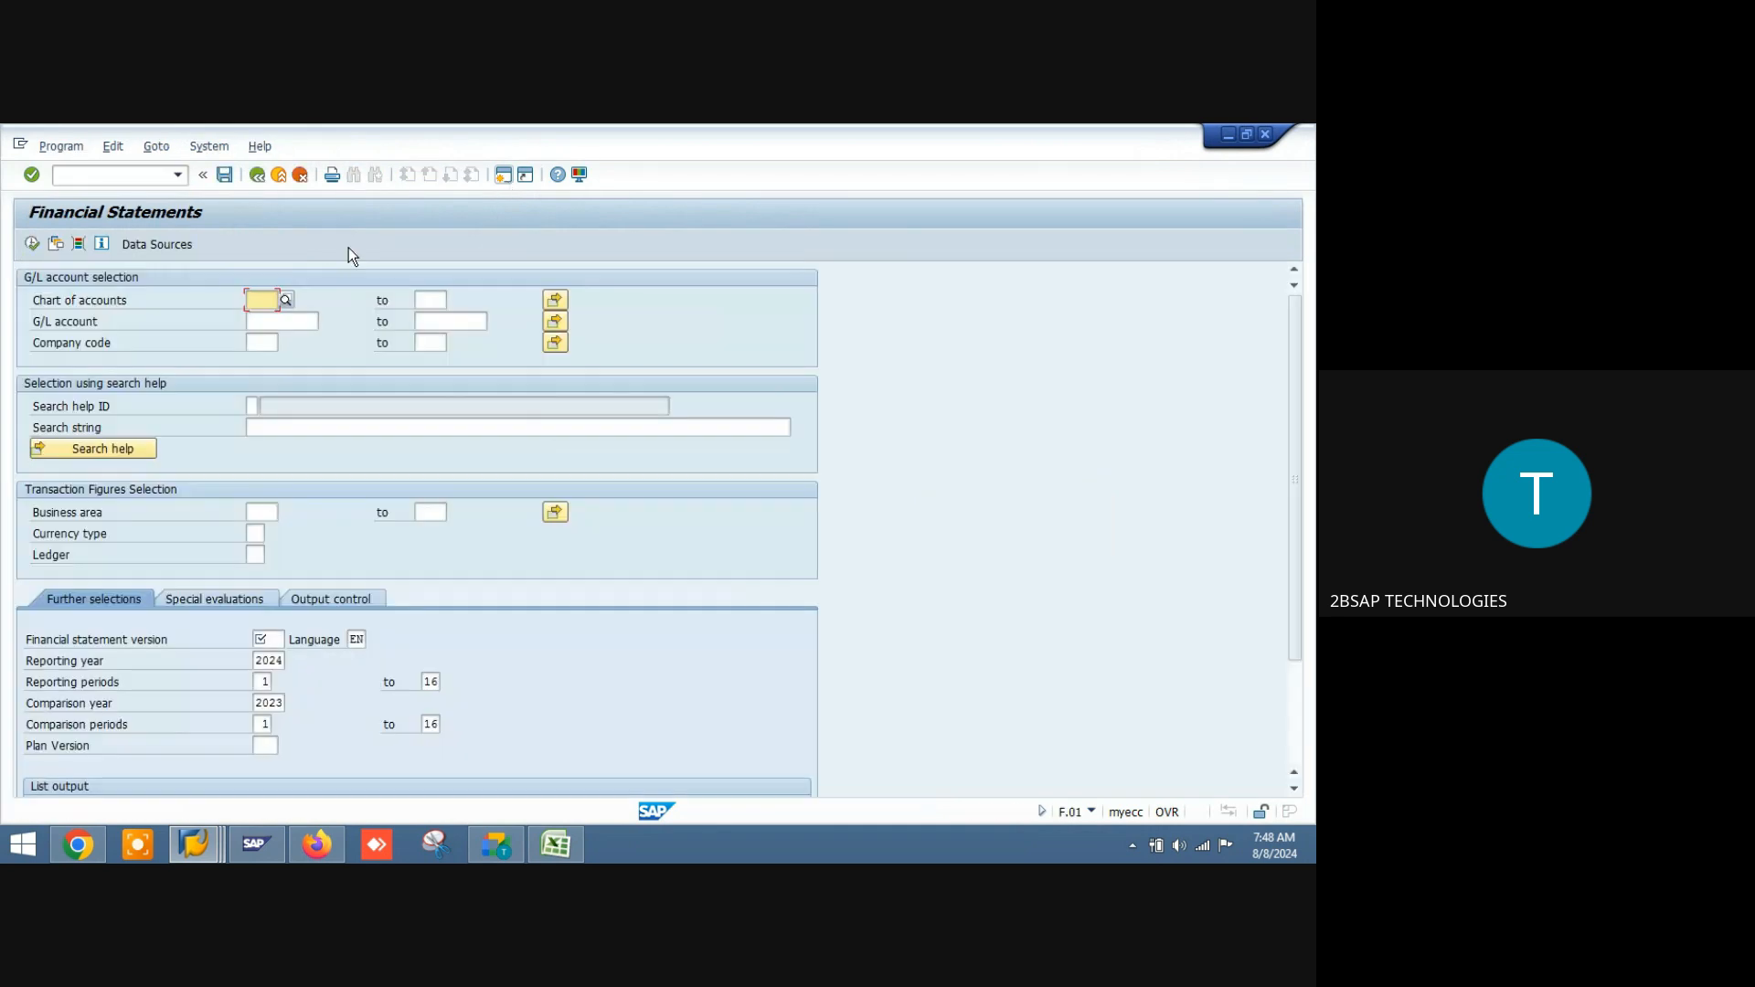
click(268, 639)
click(269, 659)
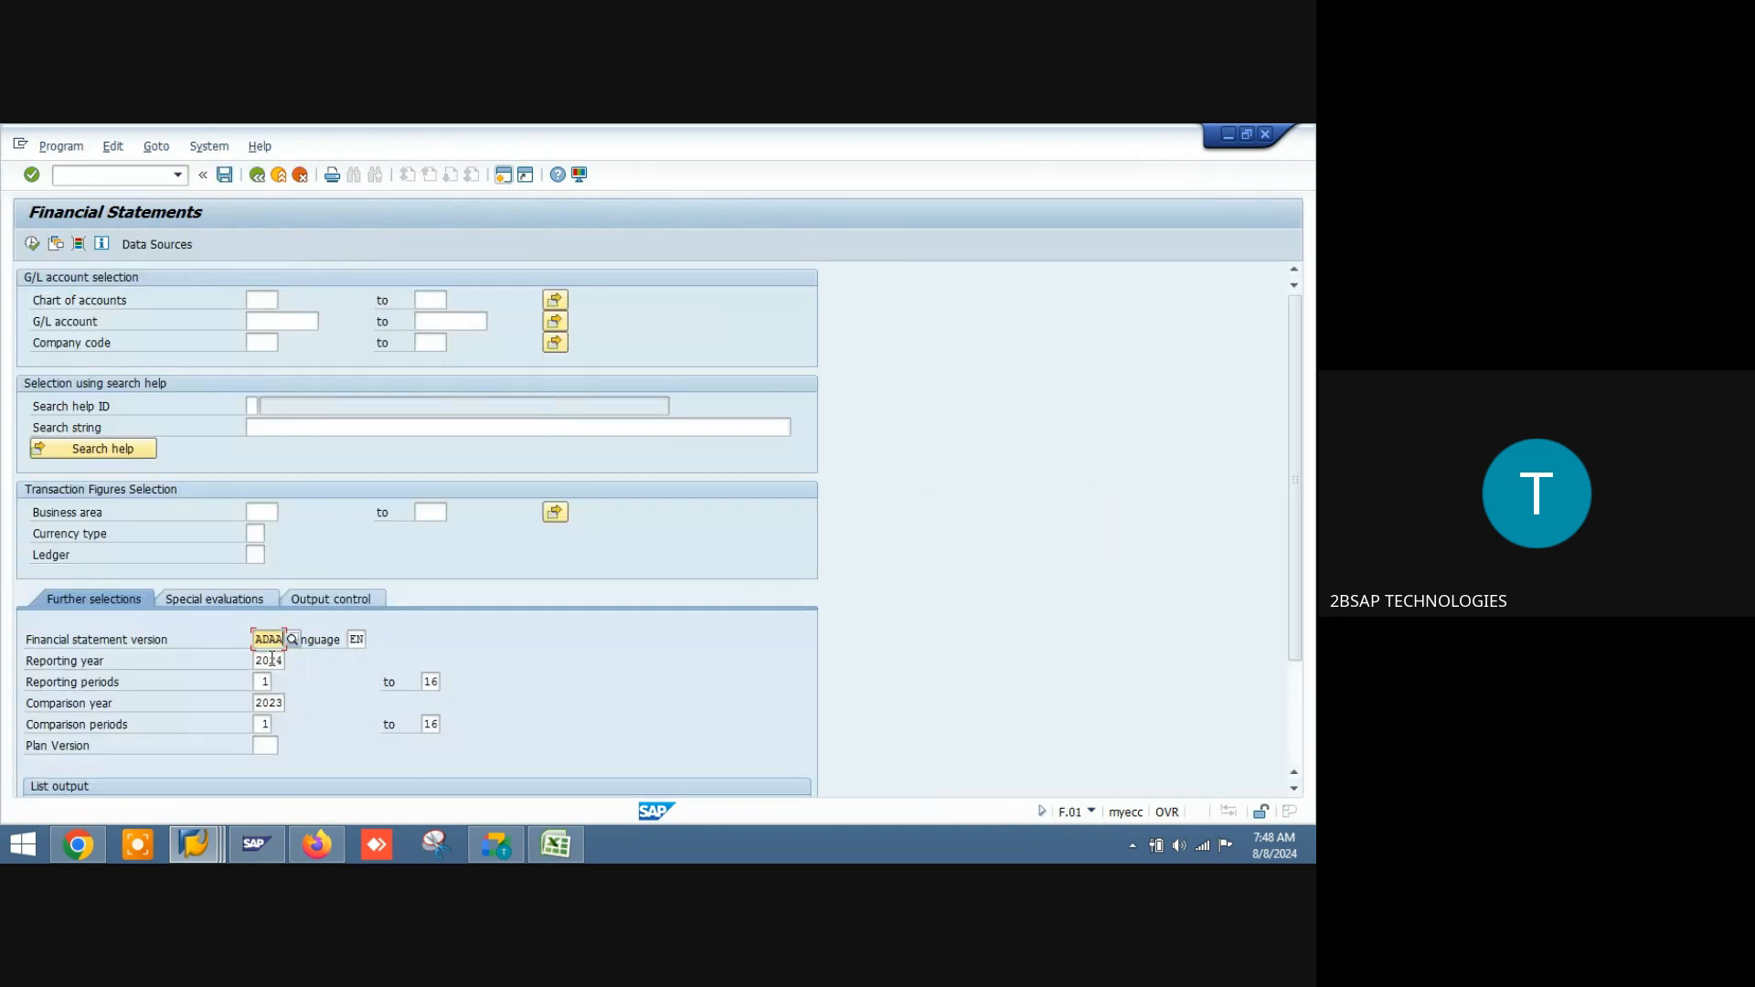
click(270, 320)
click(269, 301)
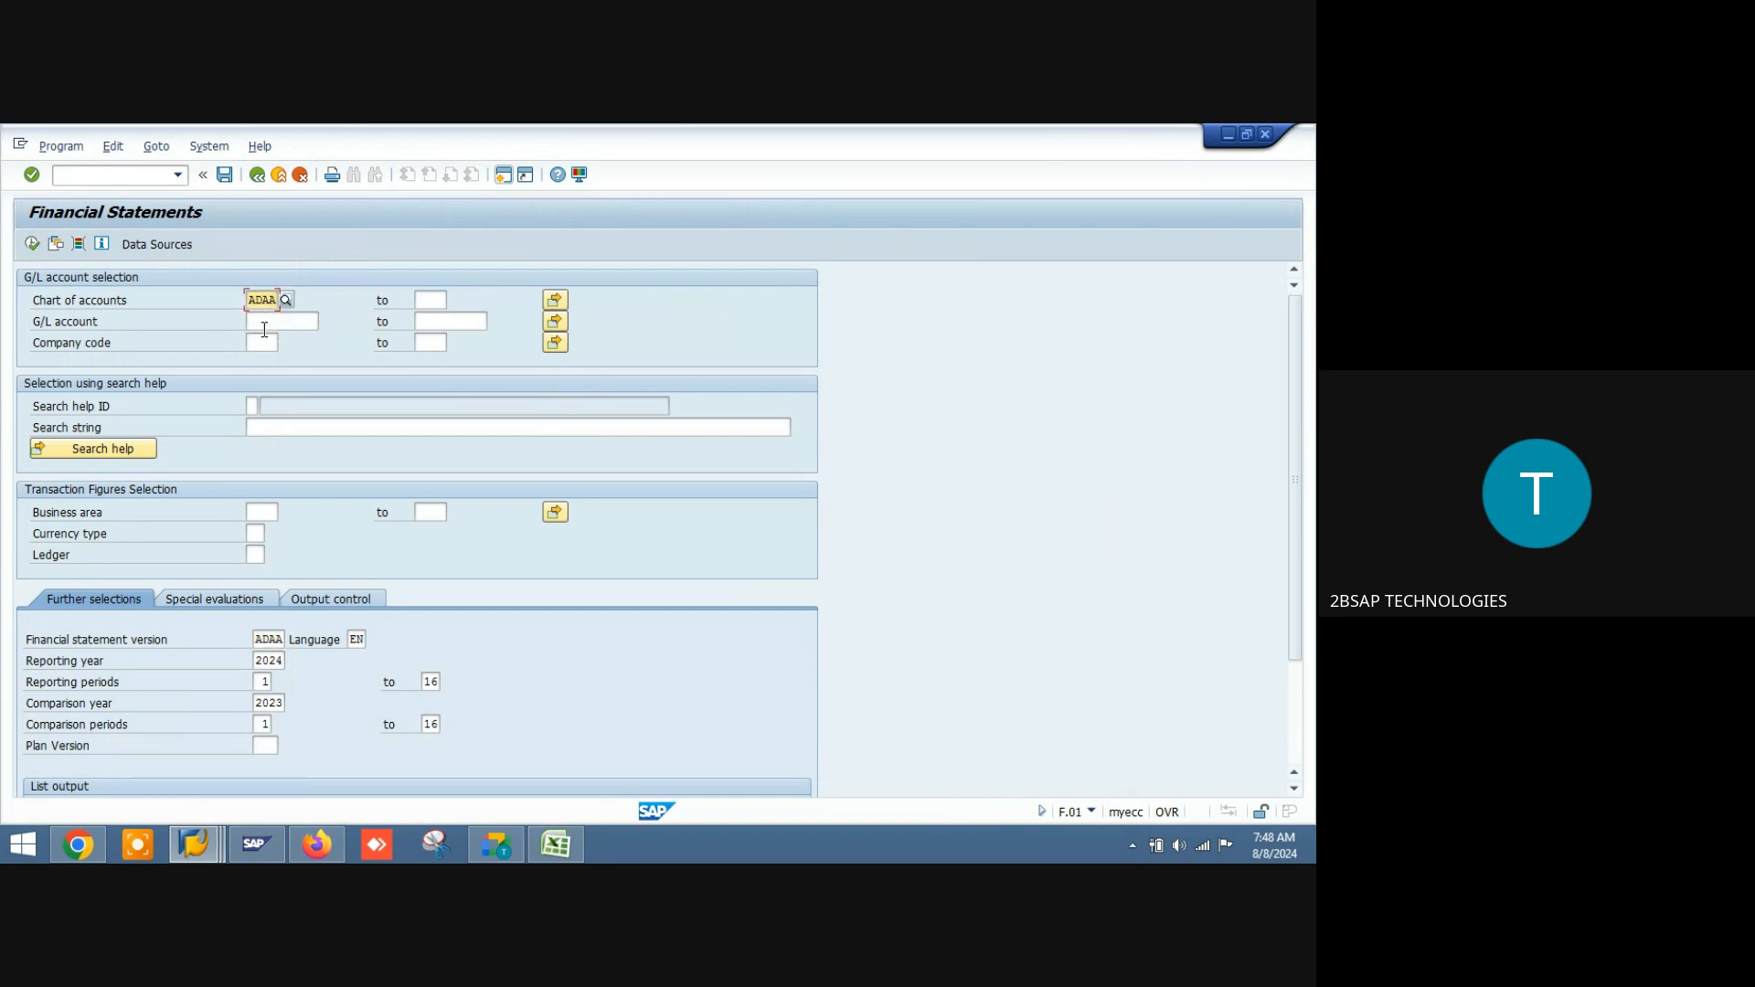
Step: Fill in the company code, choose ALV Tree Control as list output and run the financial statements
click(262, 341)
click(263, 361)
key(Return)
click(1295, 742)
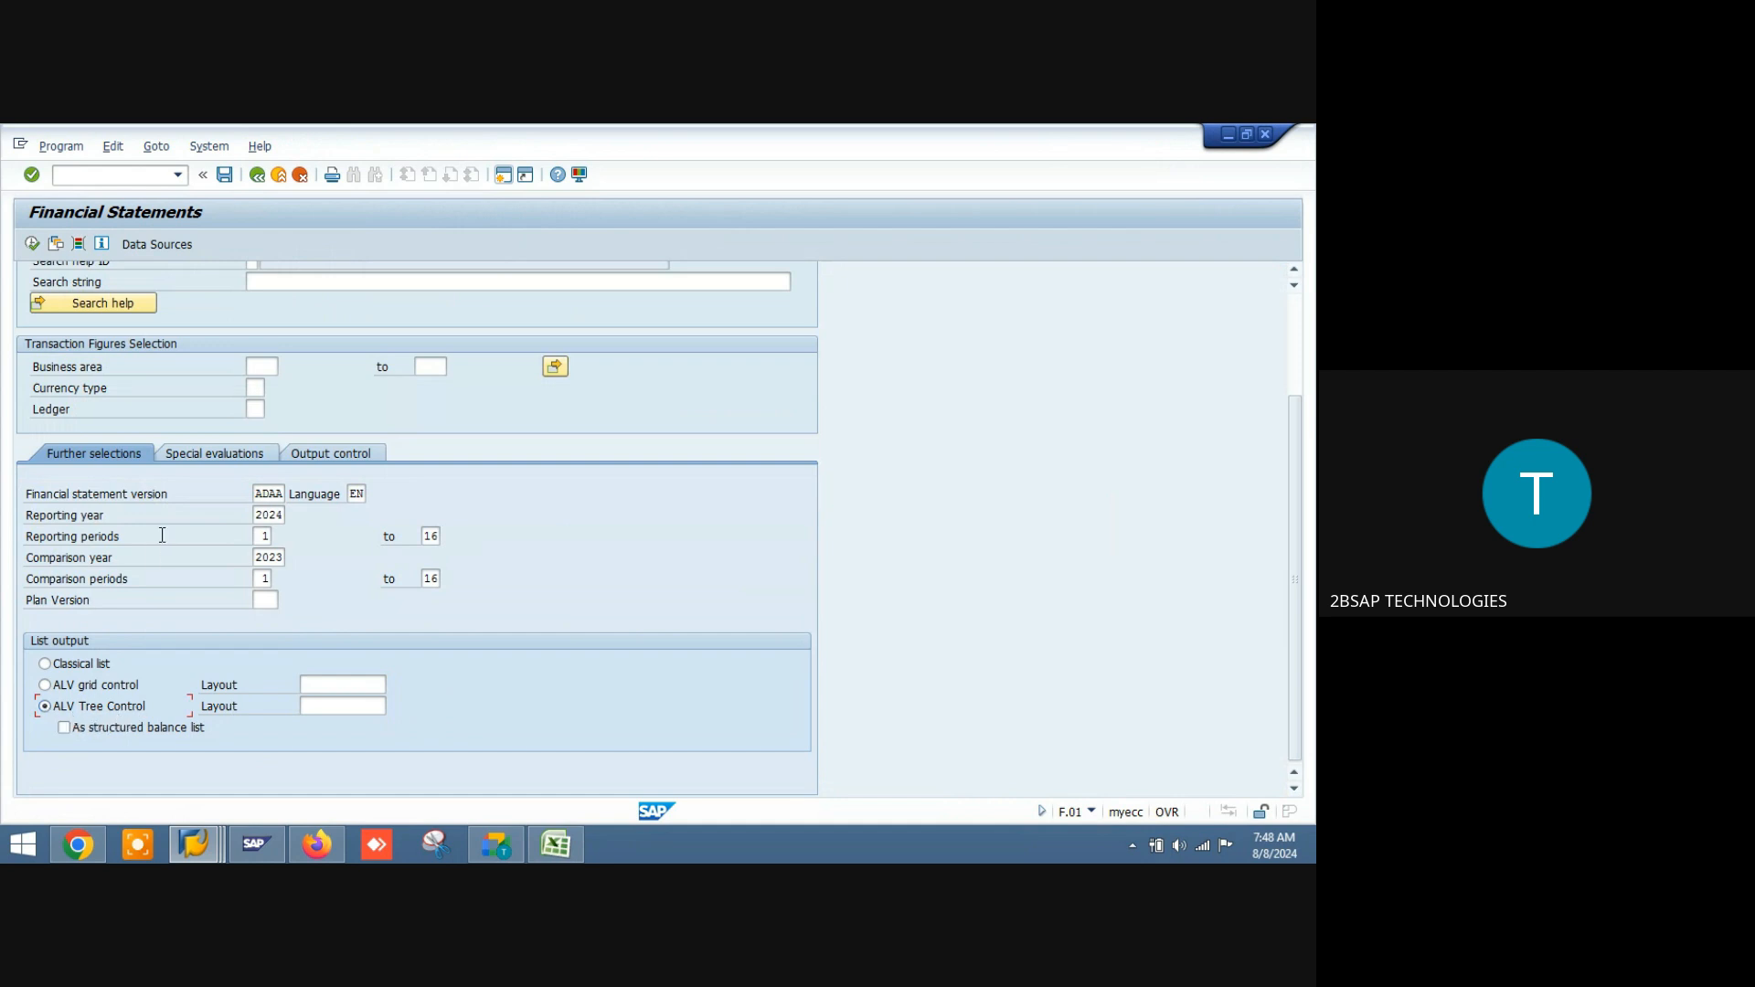
click(33, 244)
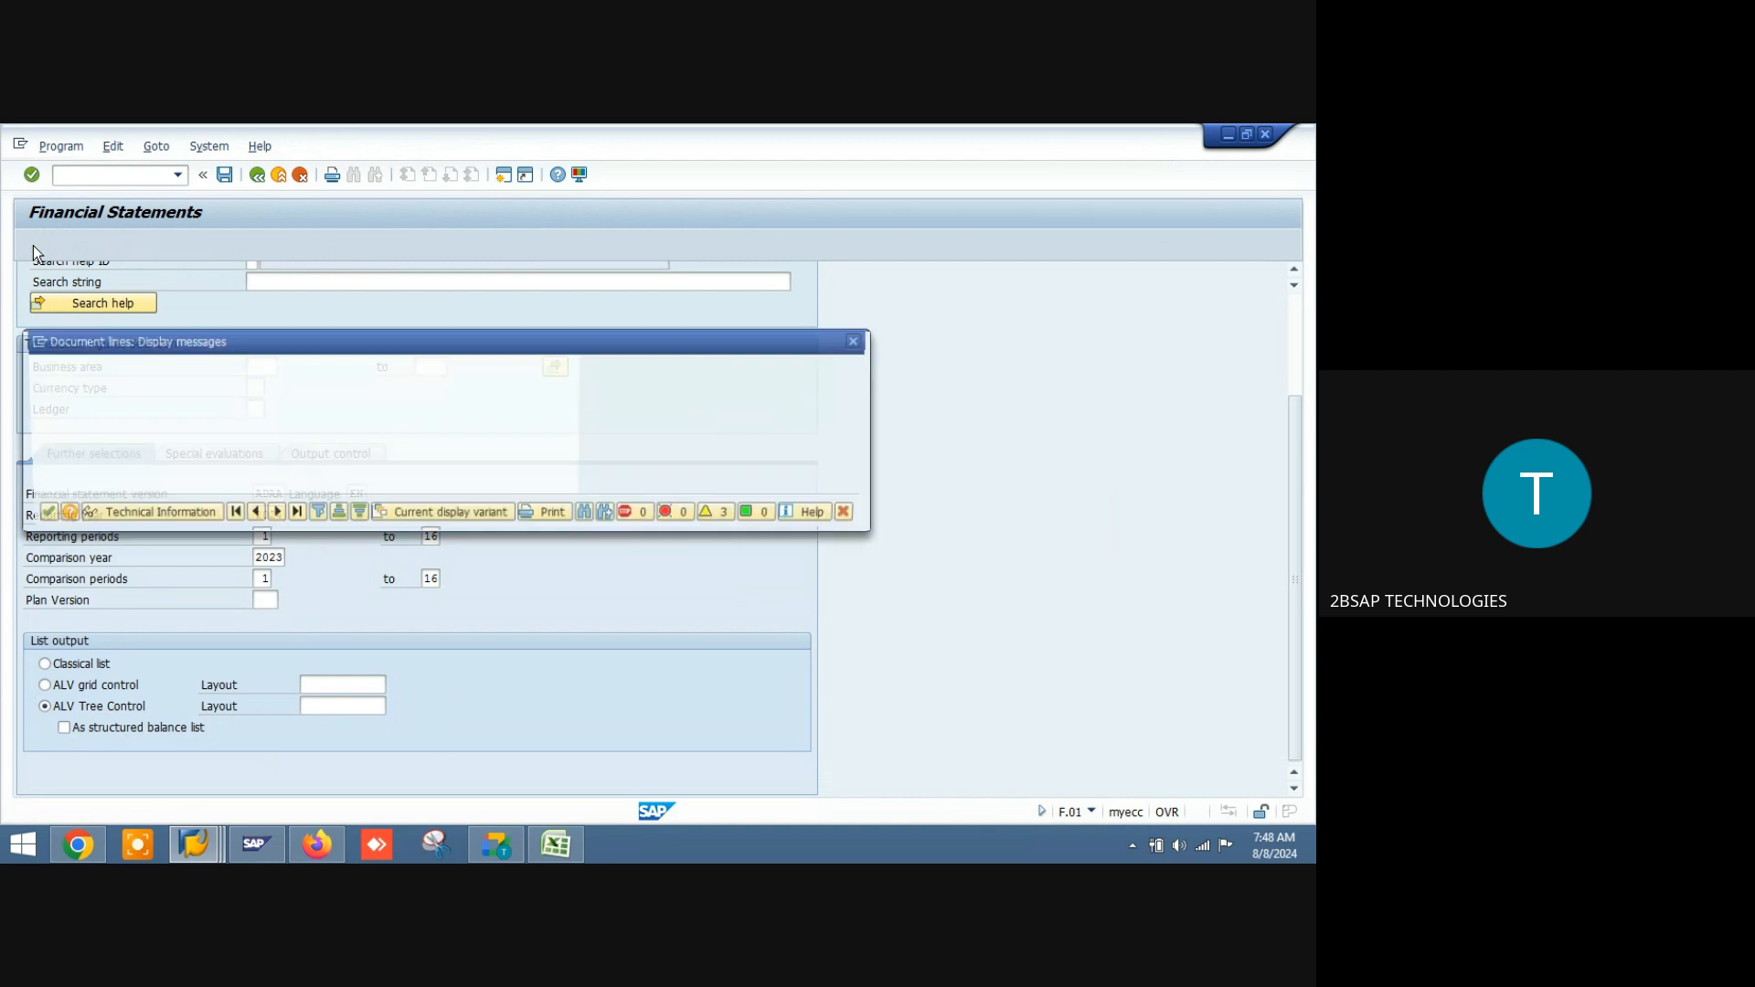
click(39, 513)
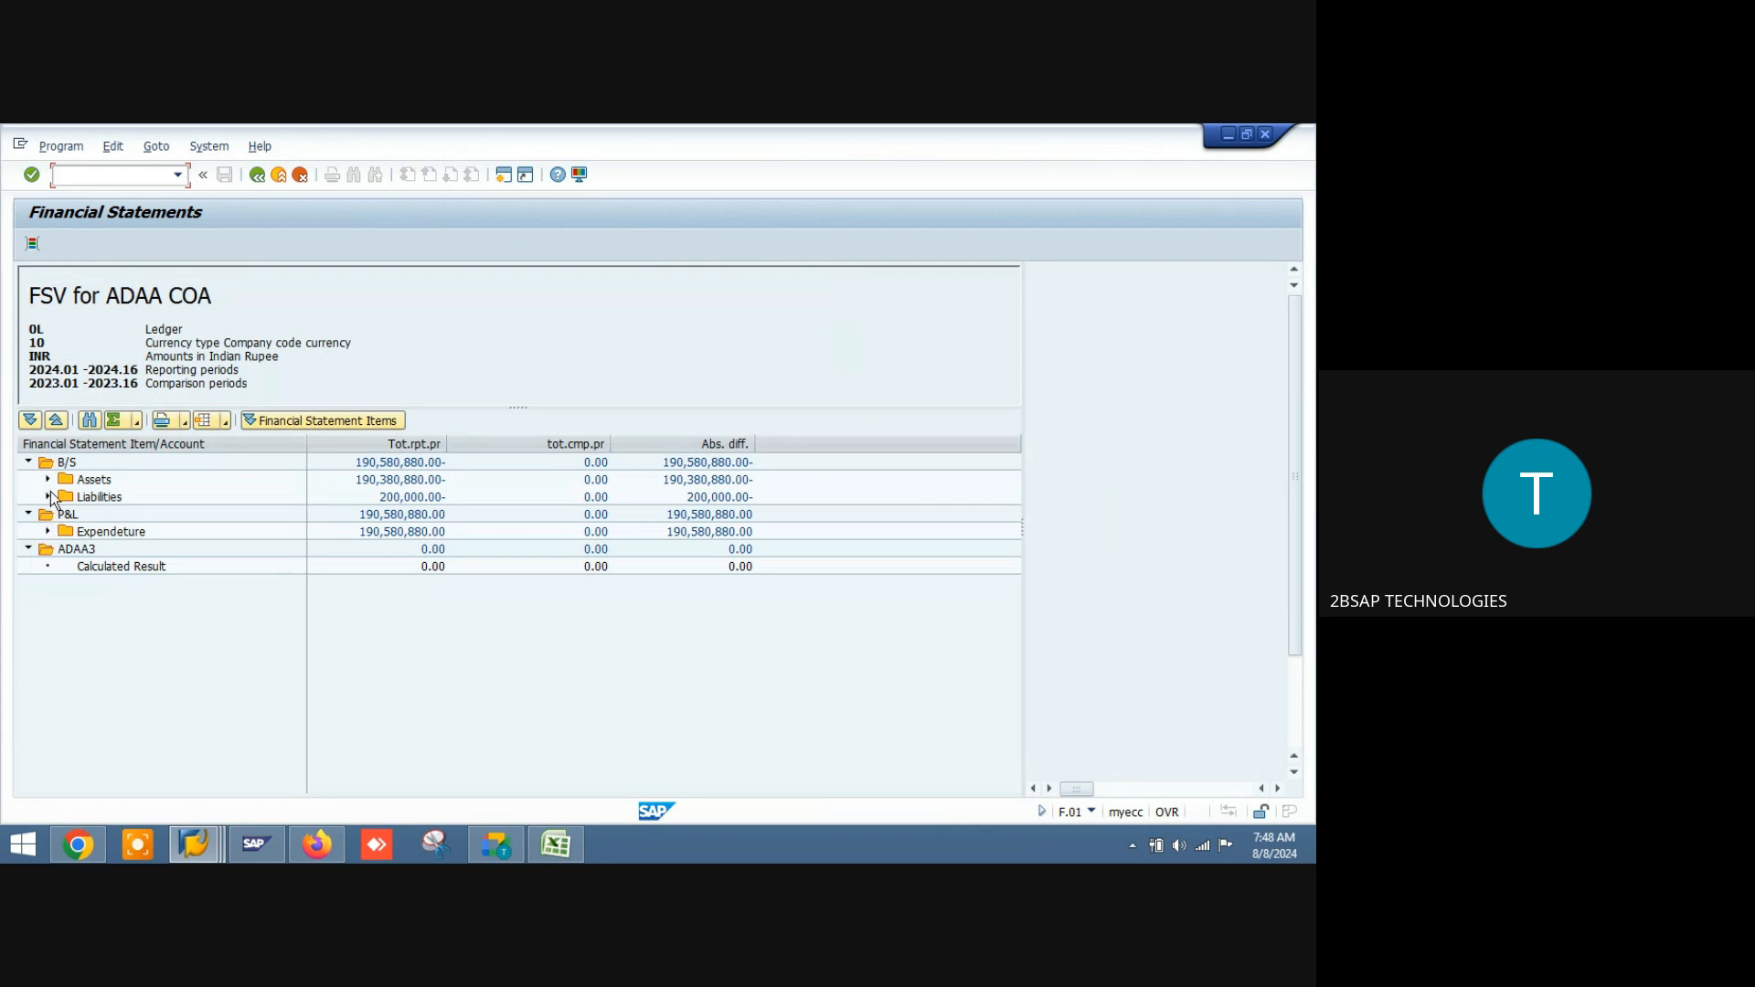
Step: Expand Liabilities and Fixed liabilities in the balance sheet and check the reporting period amount of Vendor recon Local
click(47, 497)
click(66, 514)
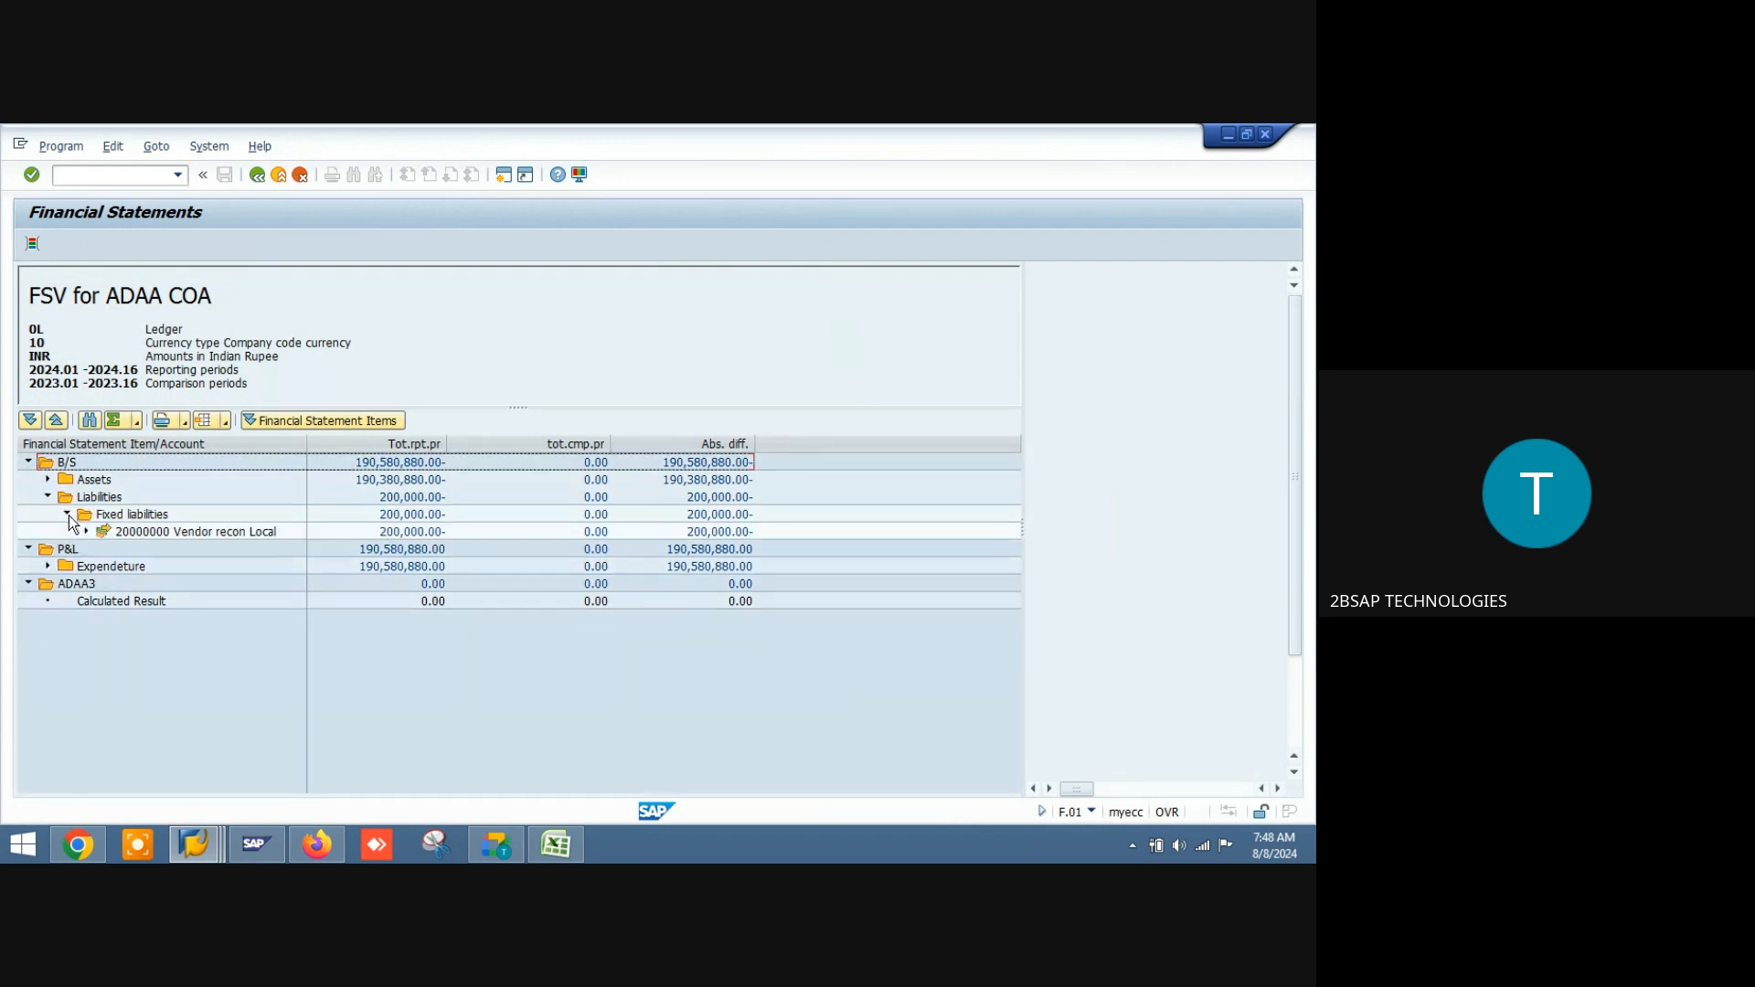
click(391, 533)
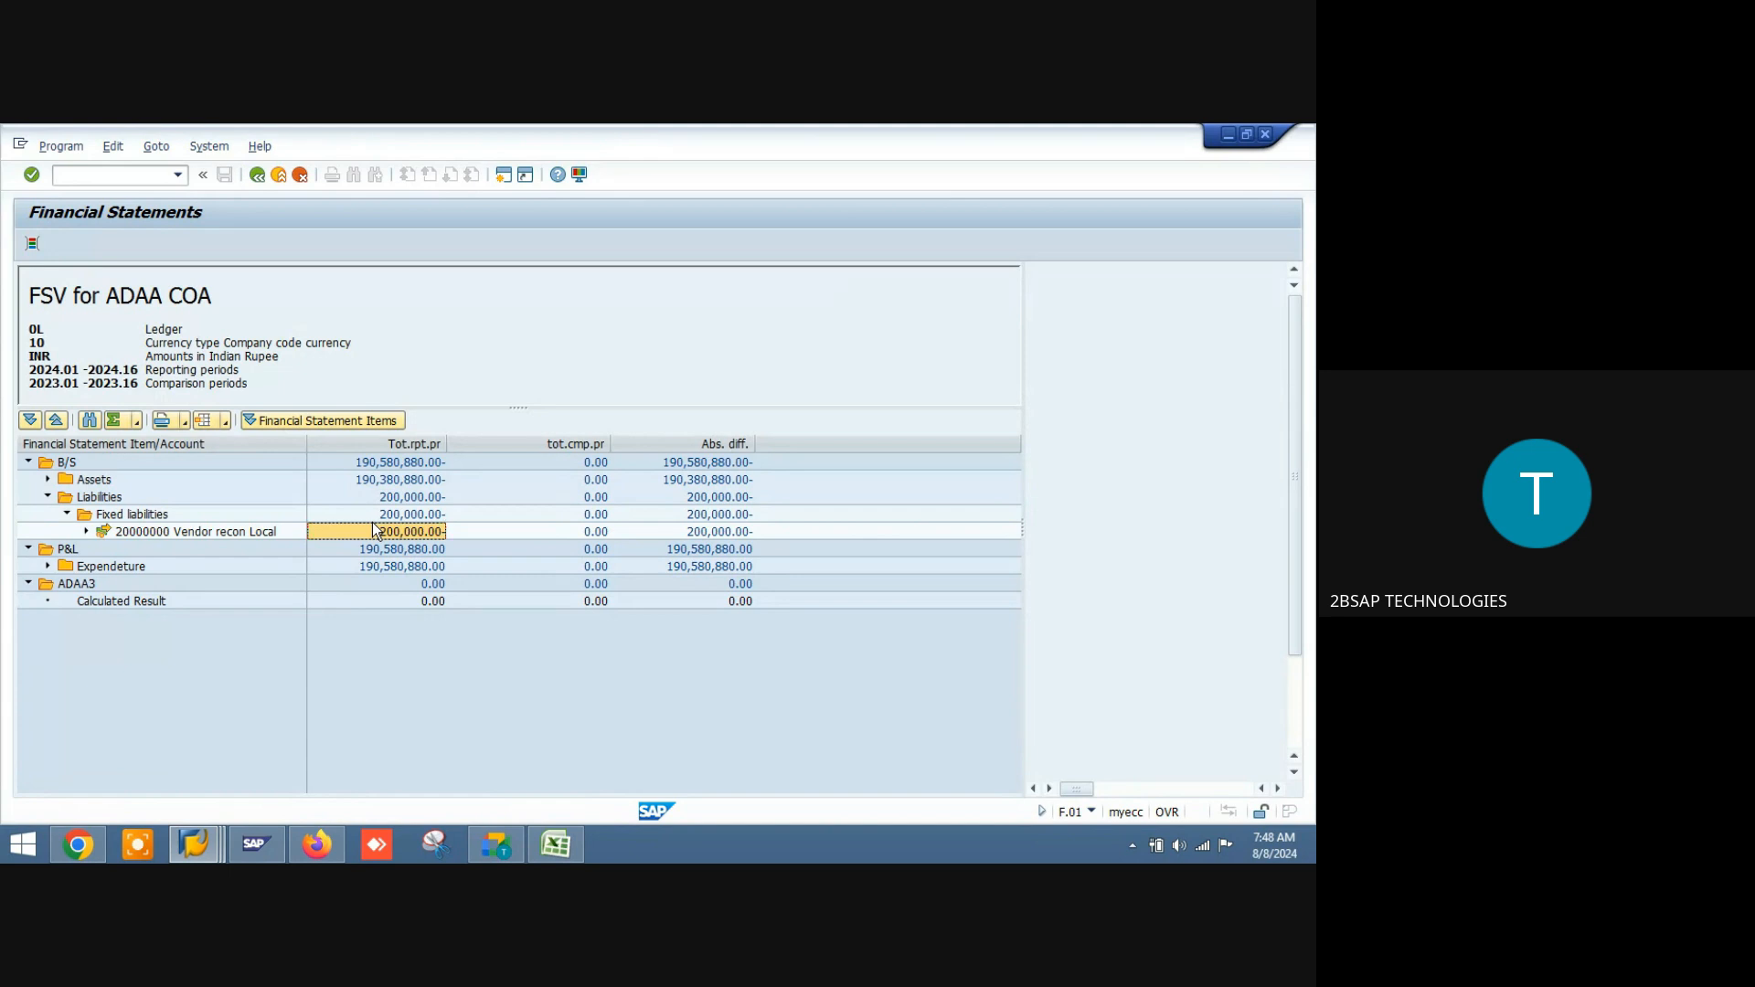
Step: Show the invoice document in its data entry view and compare its vendor account with the financial statements
key(alt+Tab)
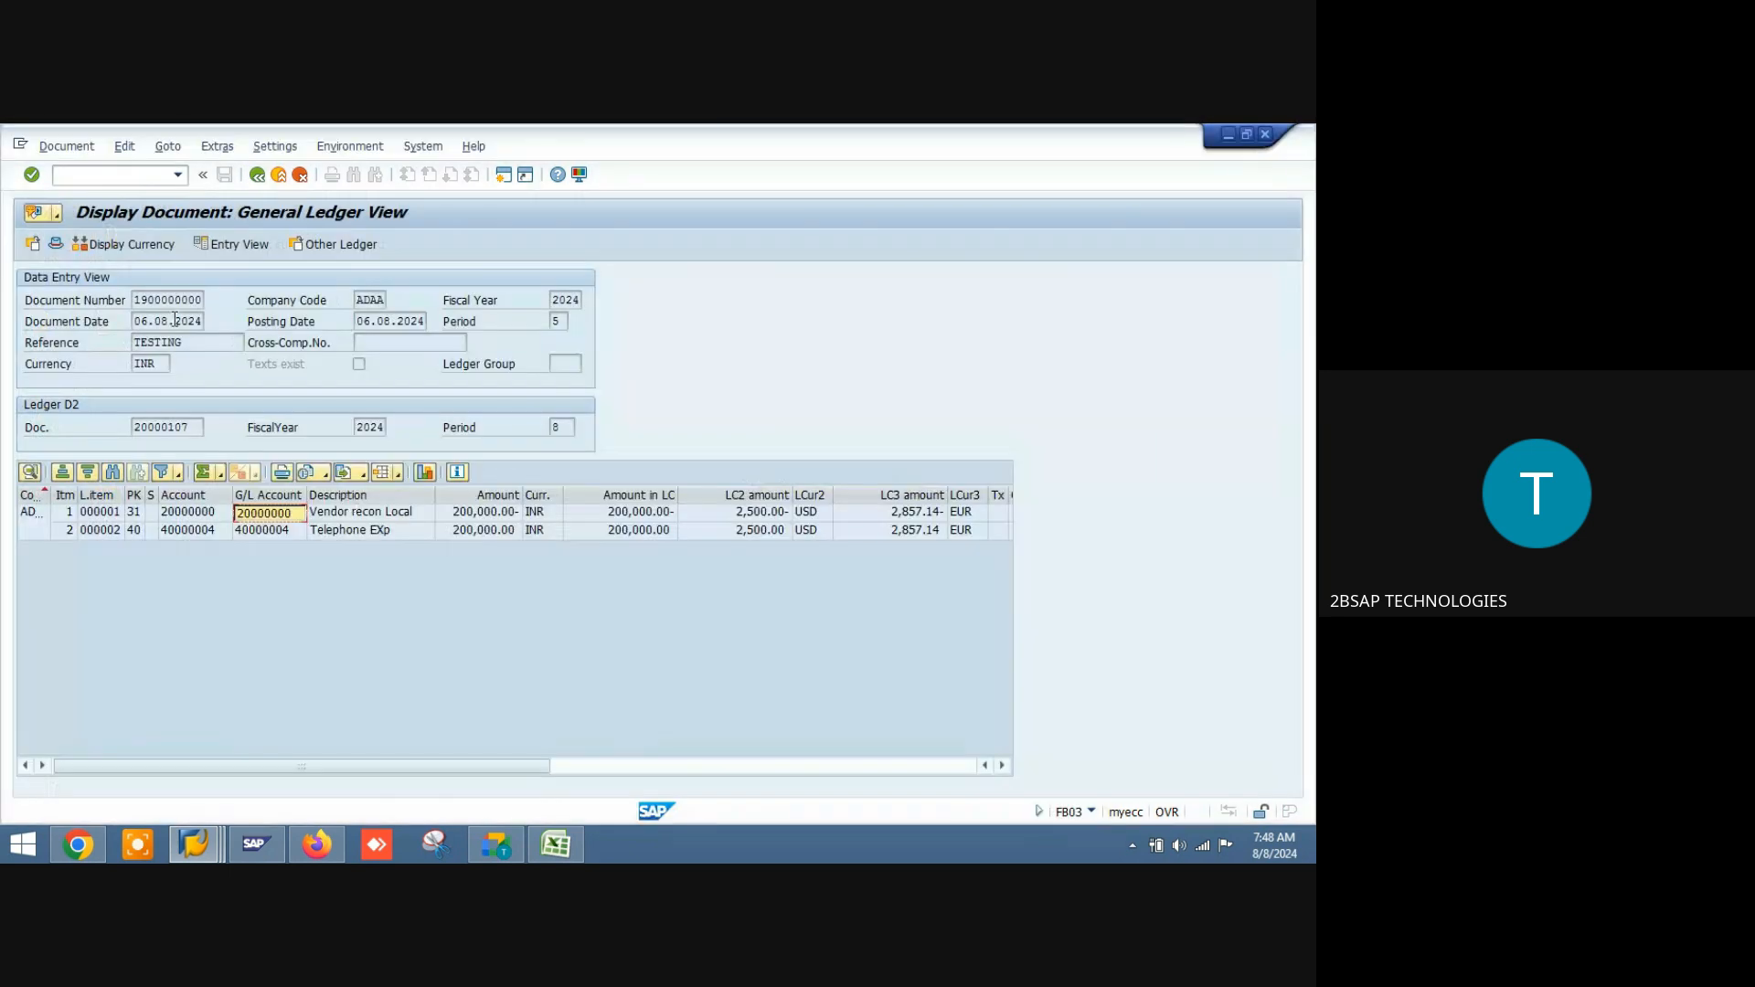
click(267, 246)
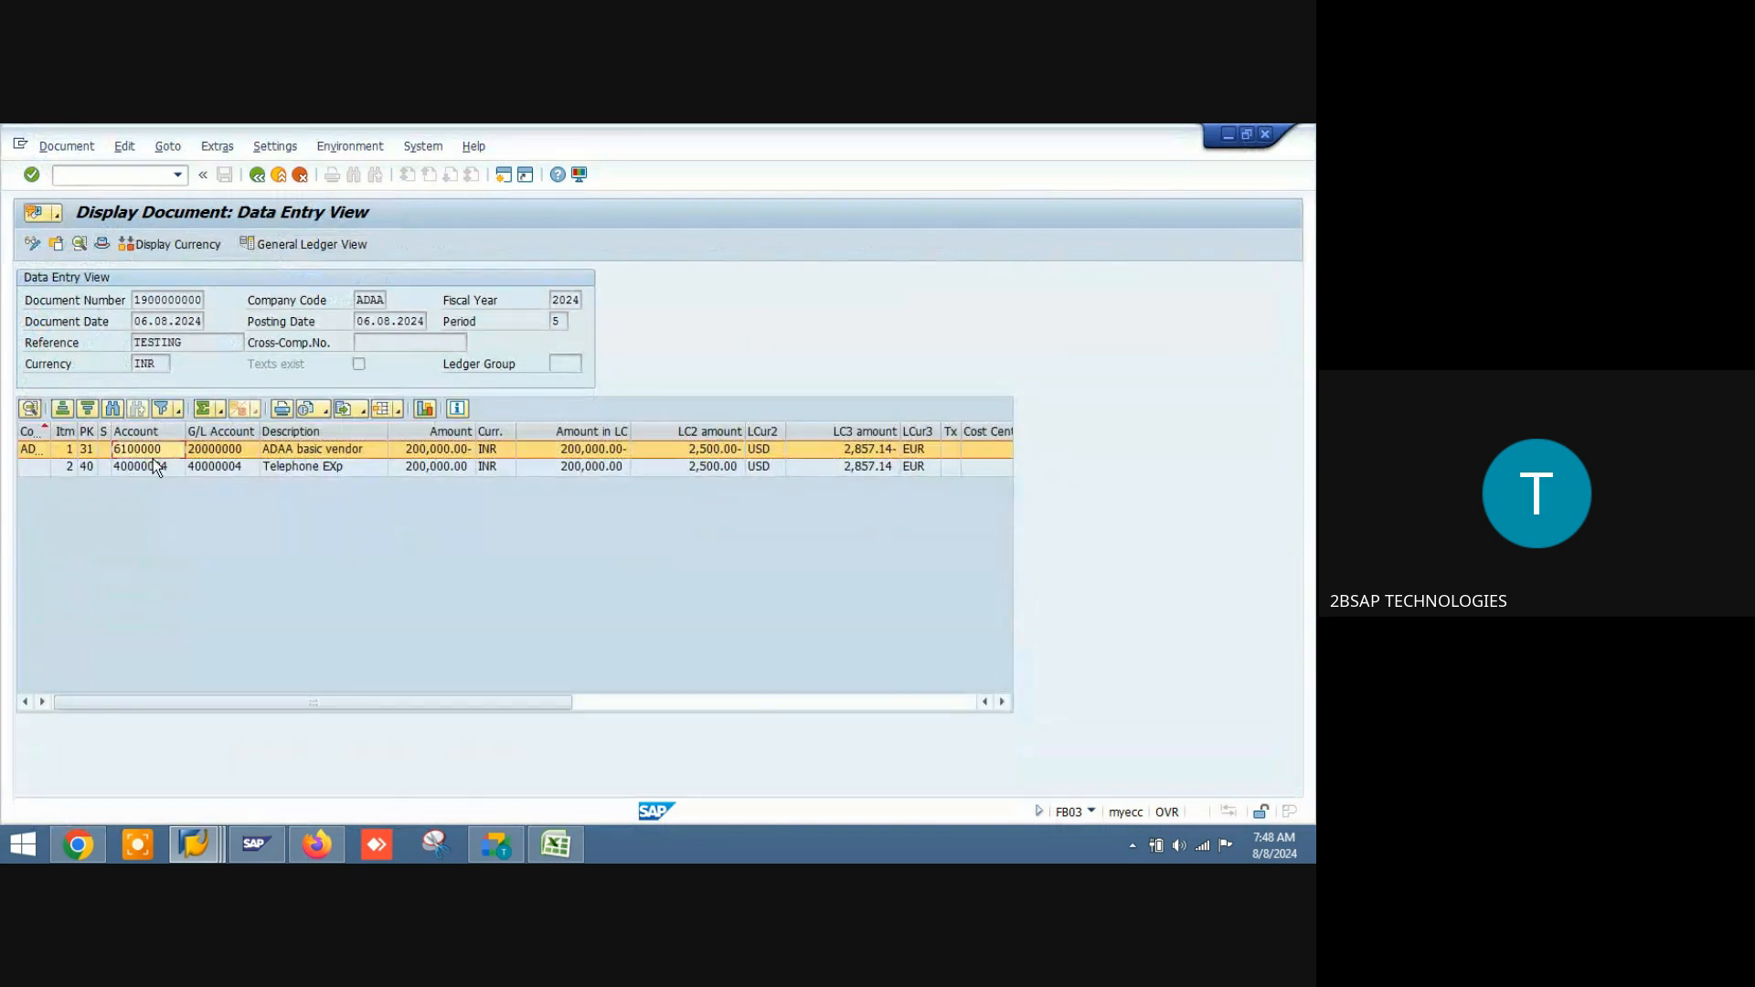
click(161, 450)
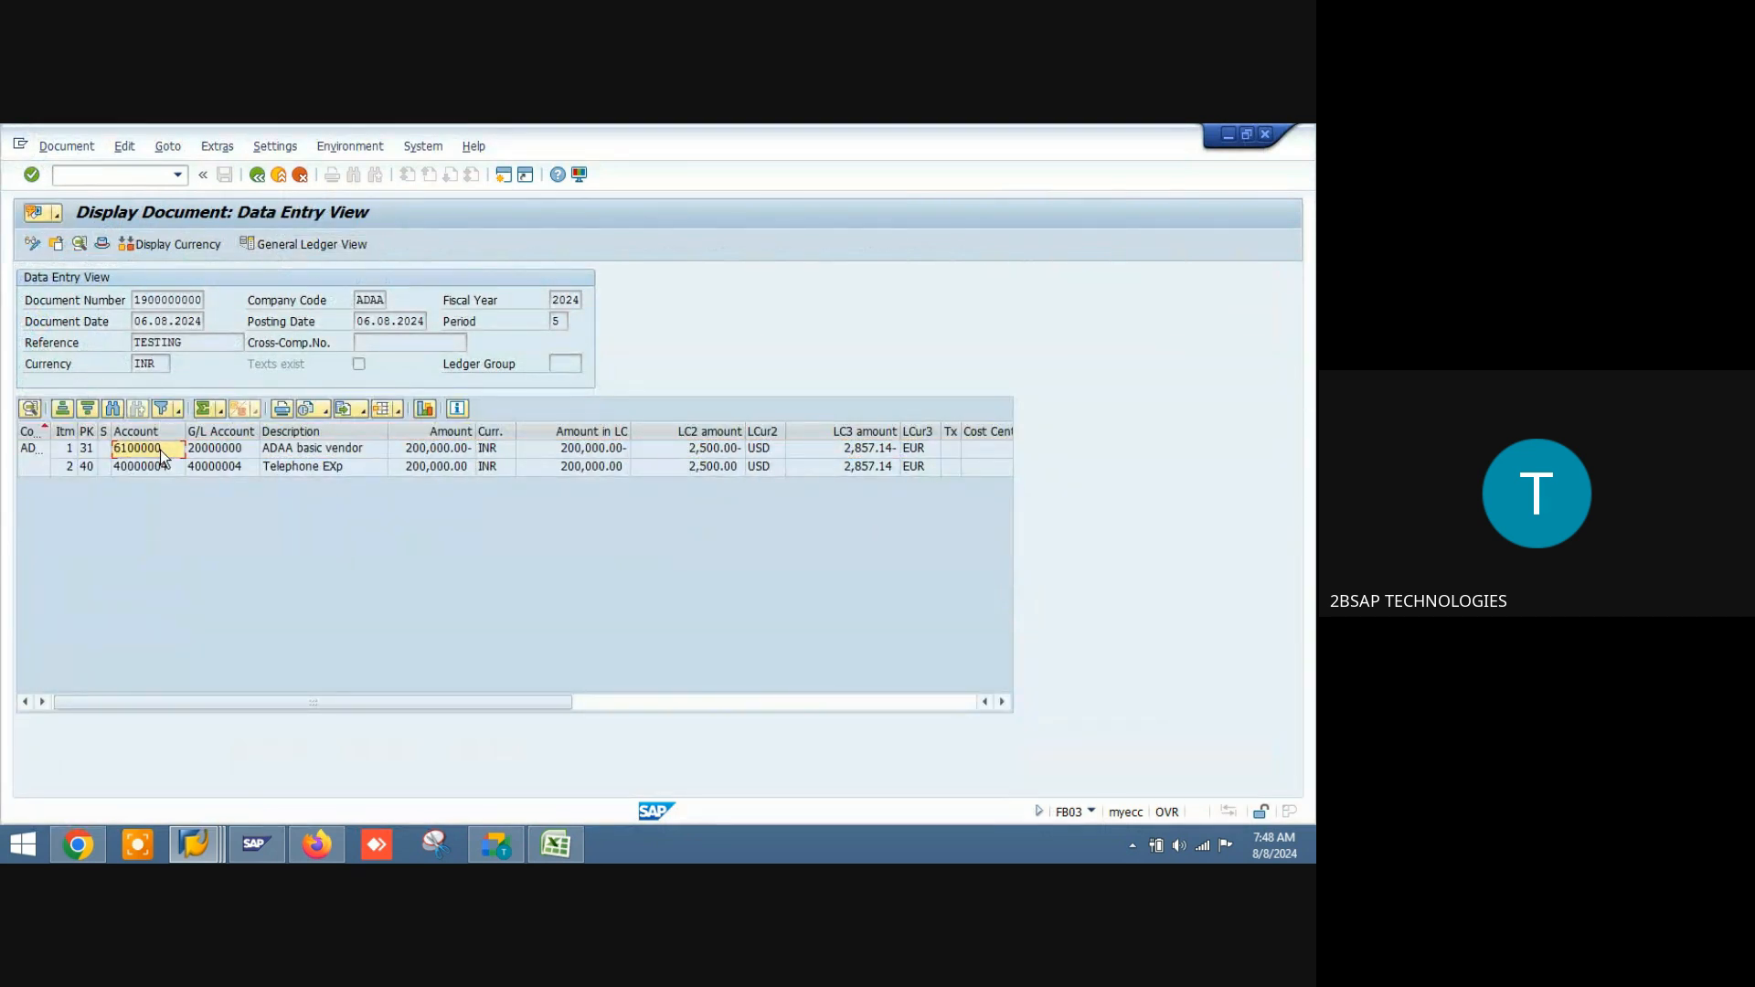
key(alt+Tab)
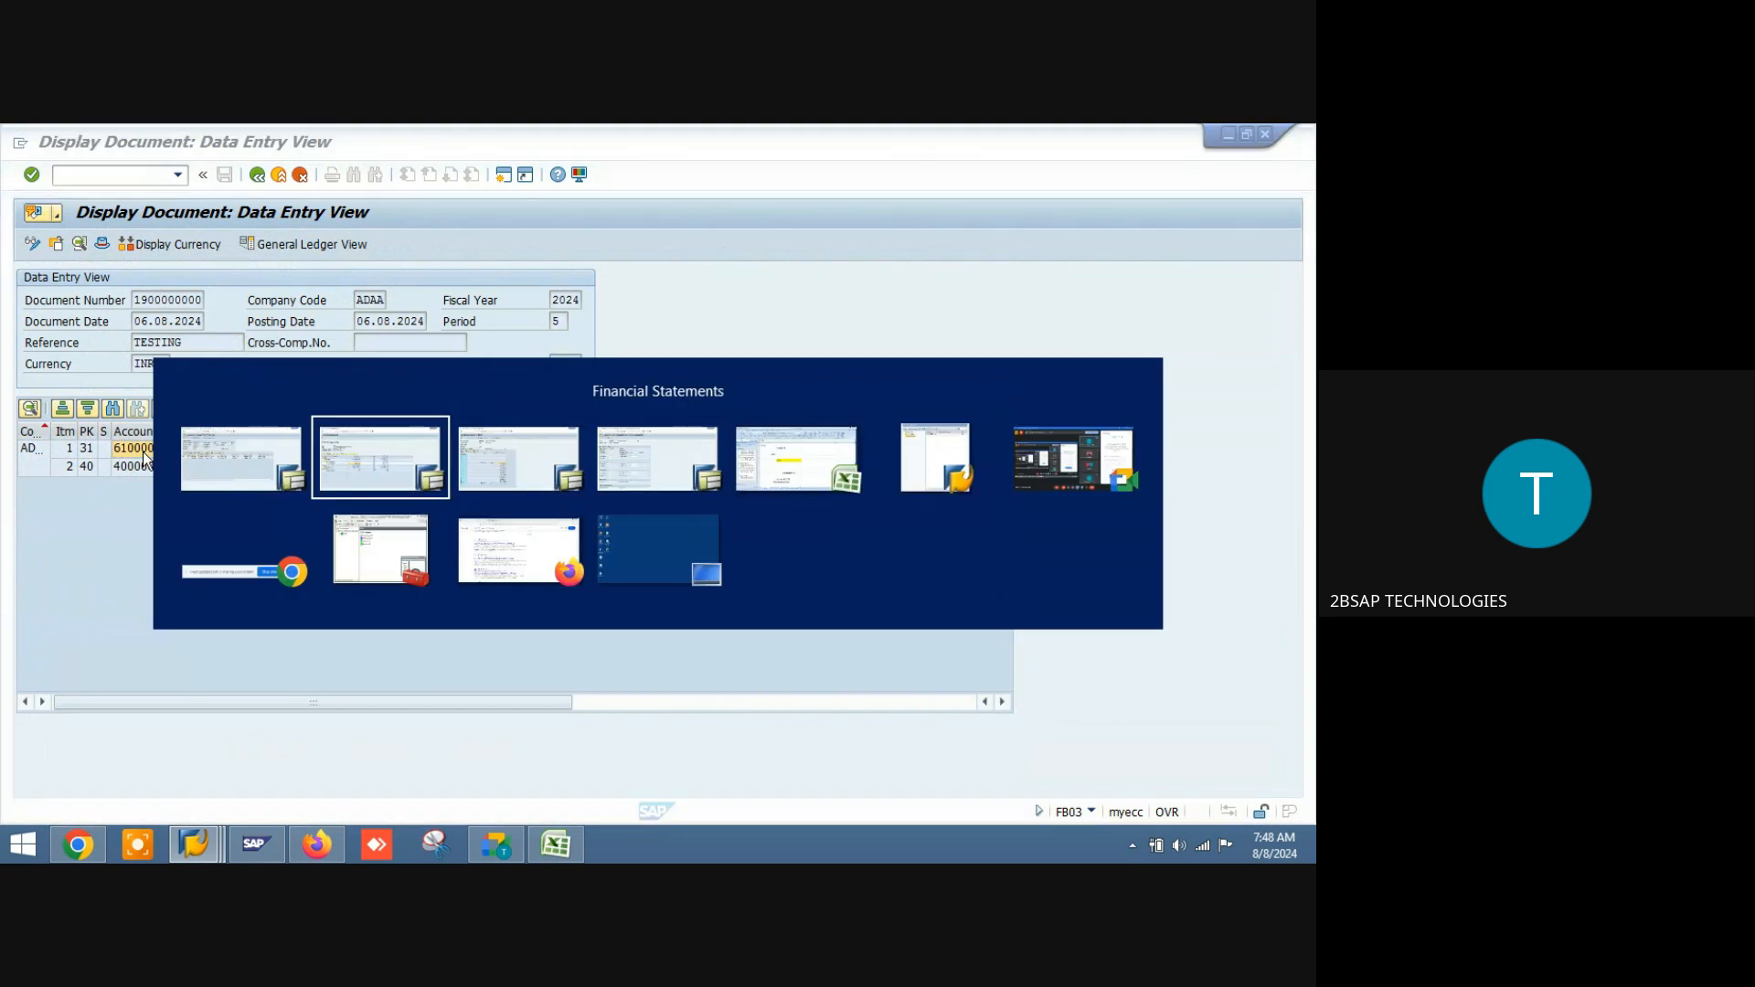
key(alt+Tab)
key(alt+Tab)
key(alt+Tab)
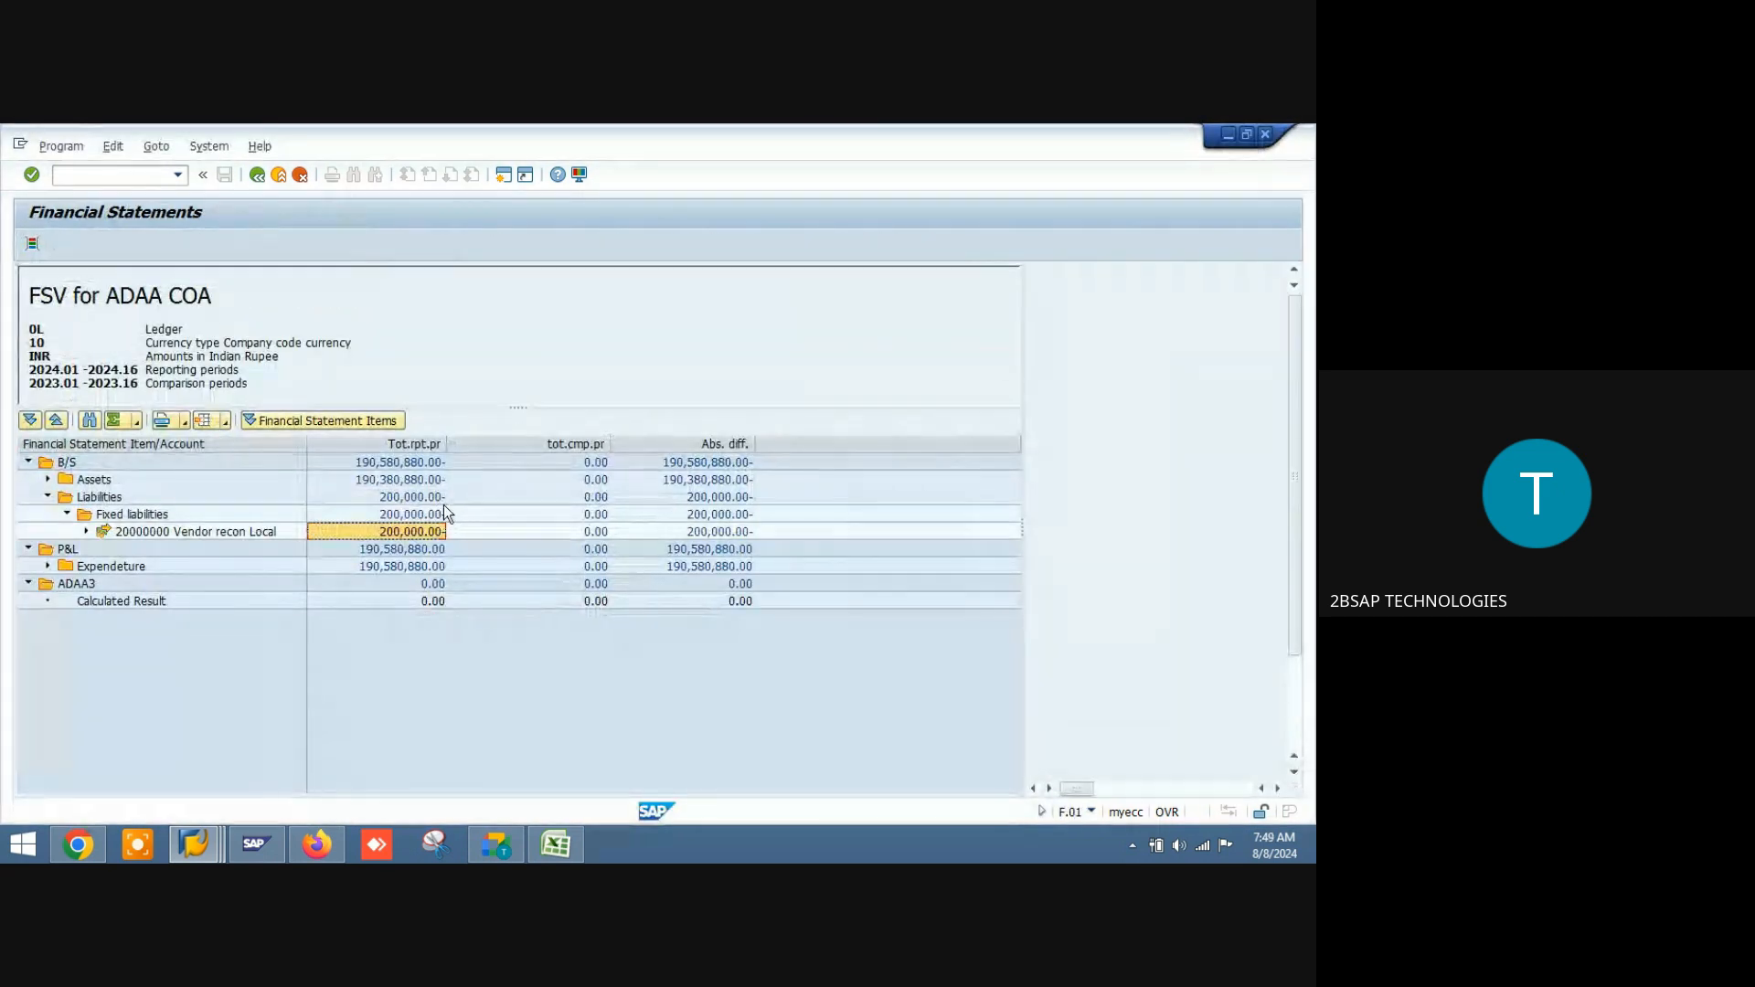
Step: Return to the invoice document and check the vendor line's account and G/L account
key(alt+Tab)
key(alt+Tab)
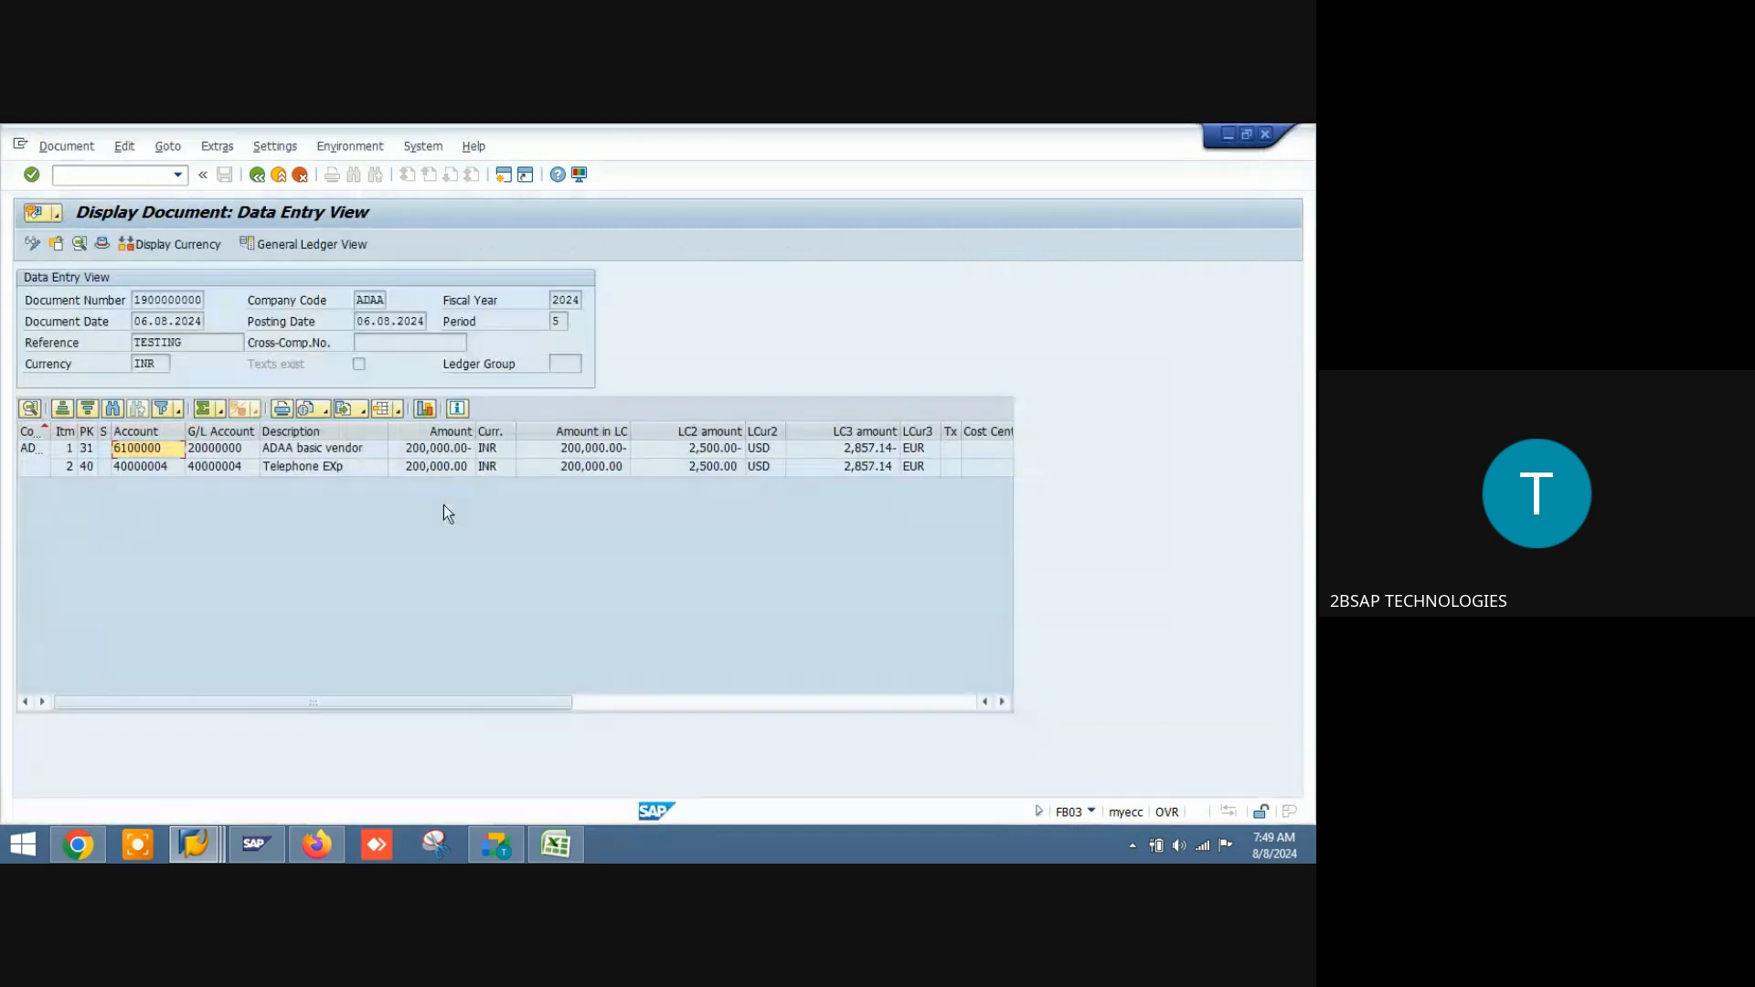
click(154, 455)
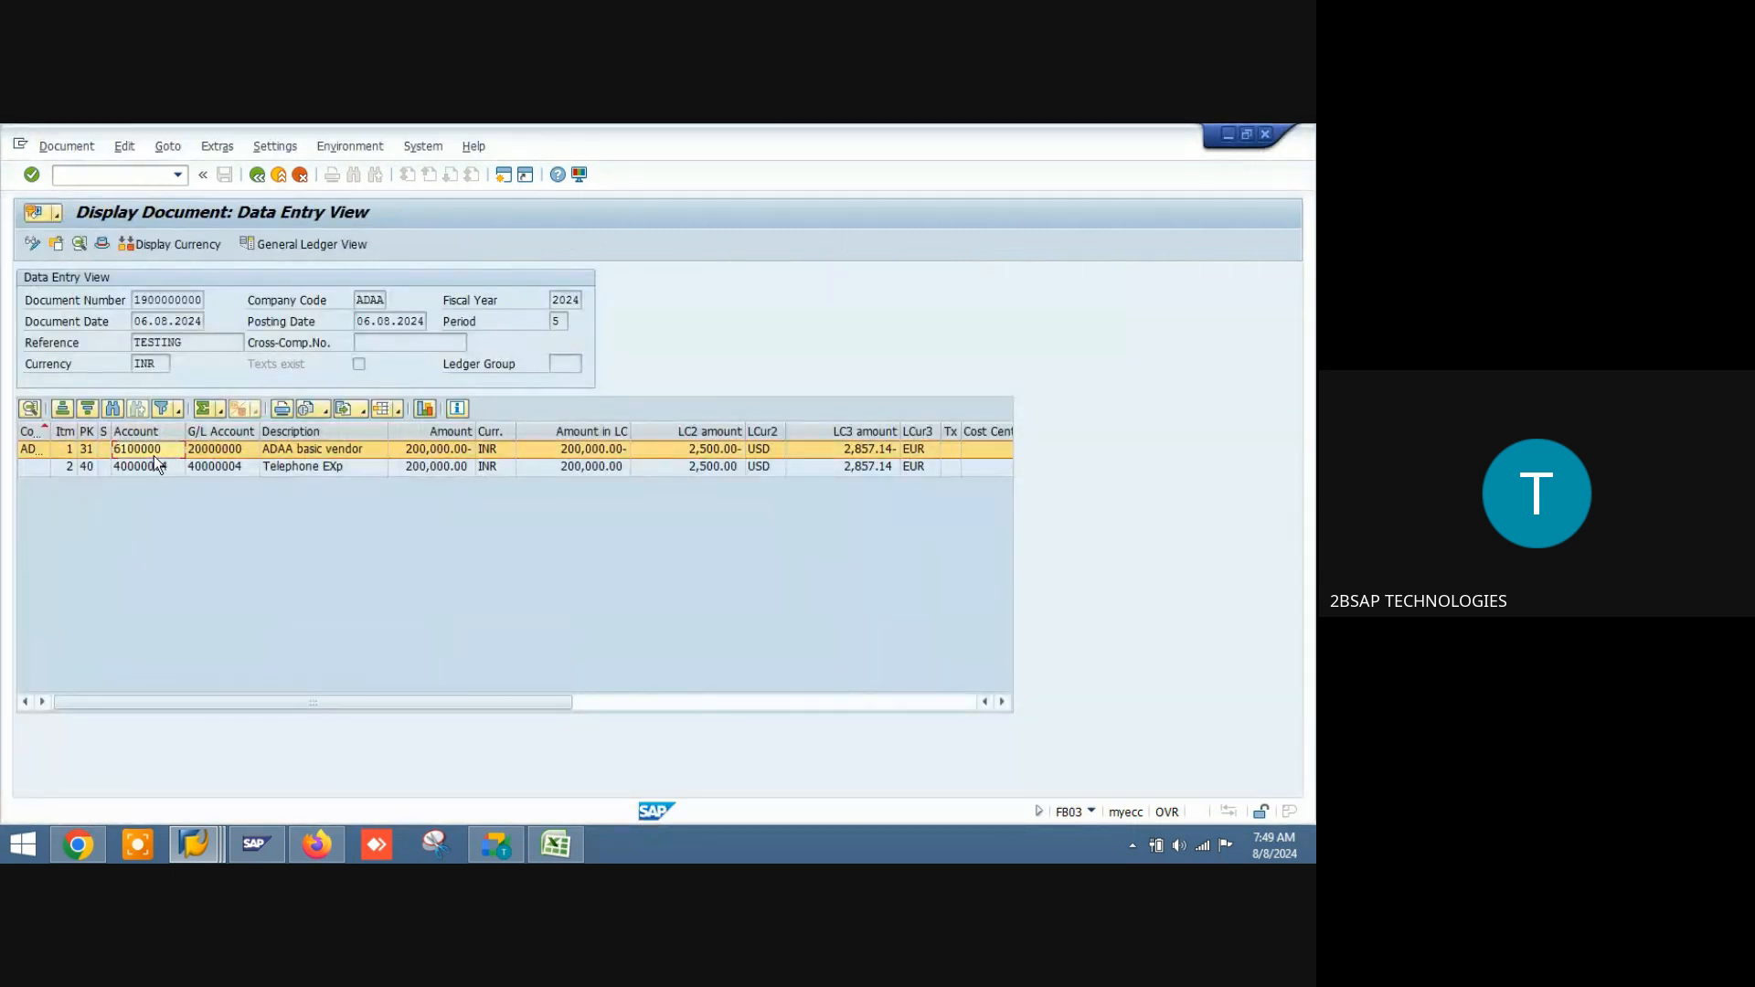
click(209, 451)
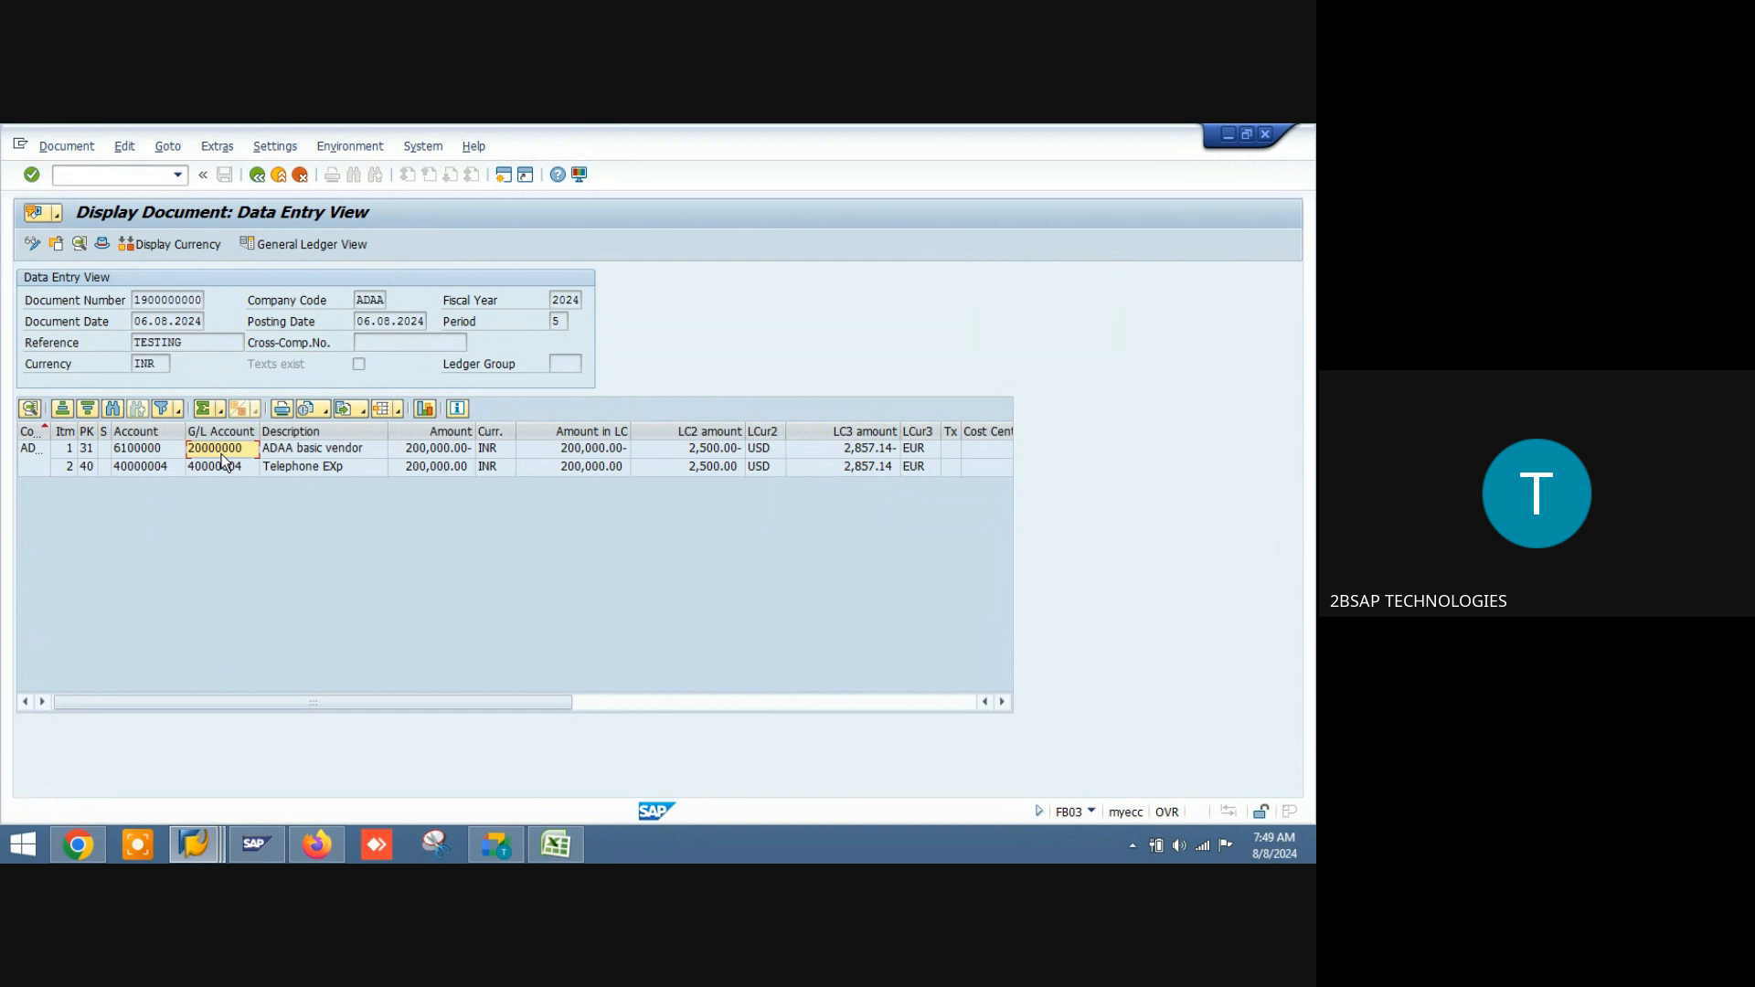
Step: Switch to the FK02 session and check the vendor's reconciliation account in the accounting information
key(alt+Tab)
key(alt+Tab)
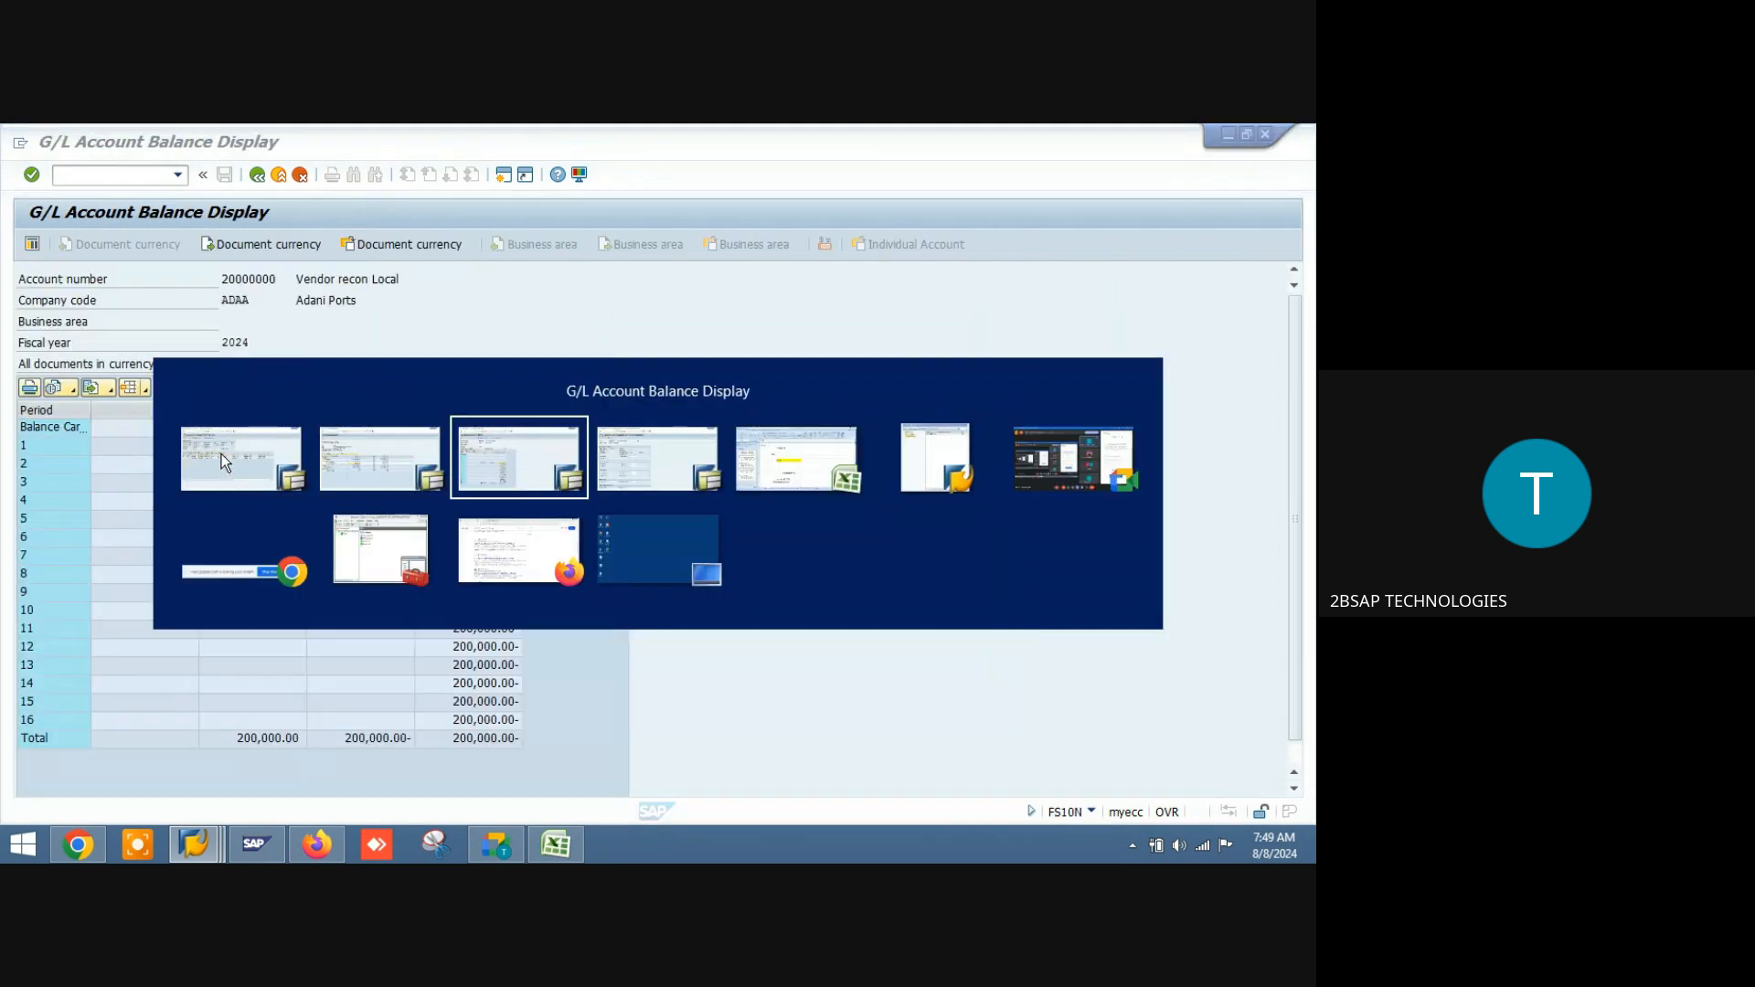
click(221, 453)
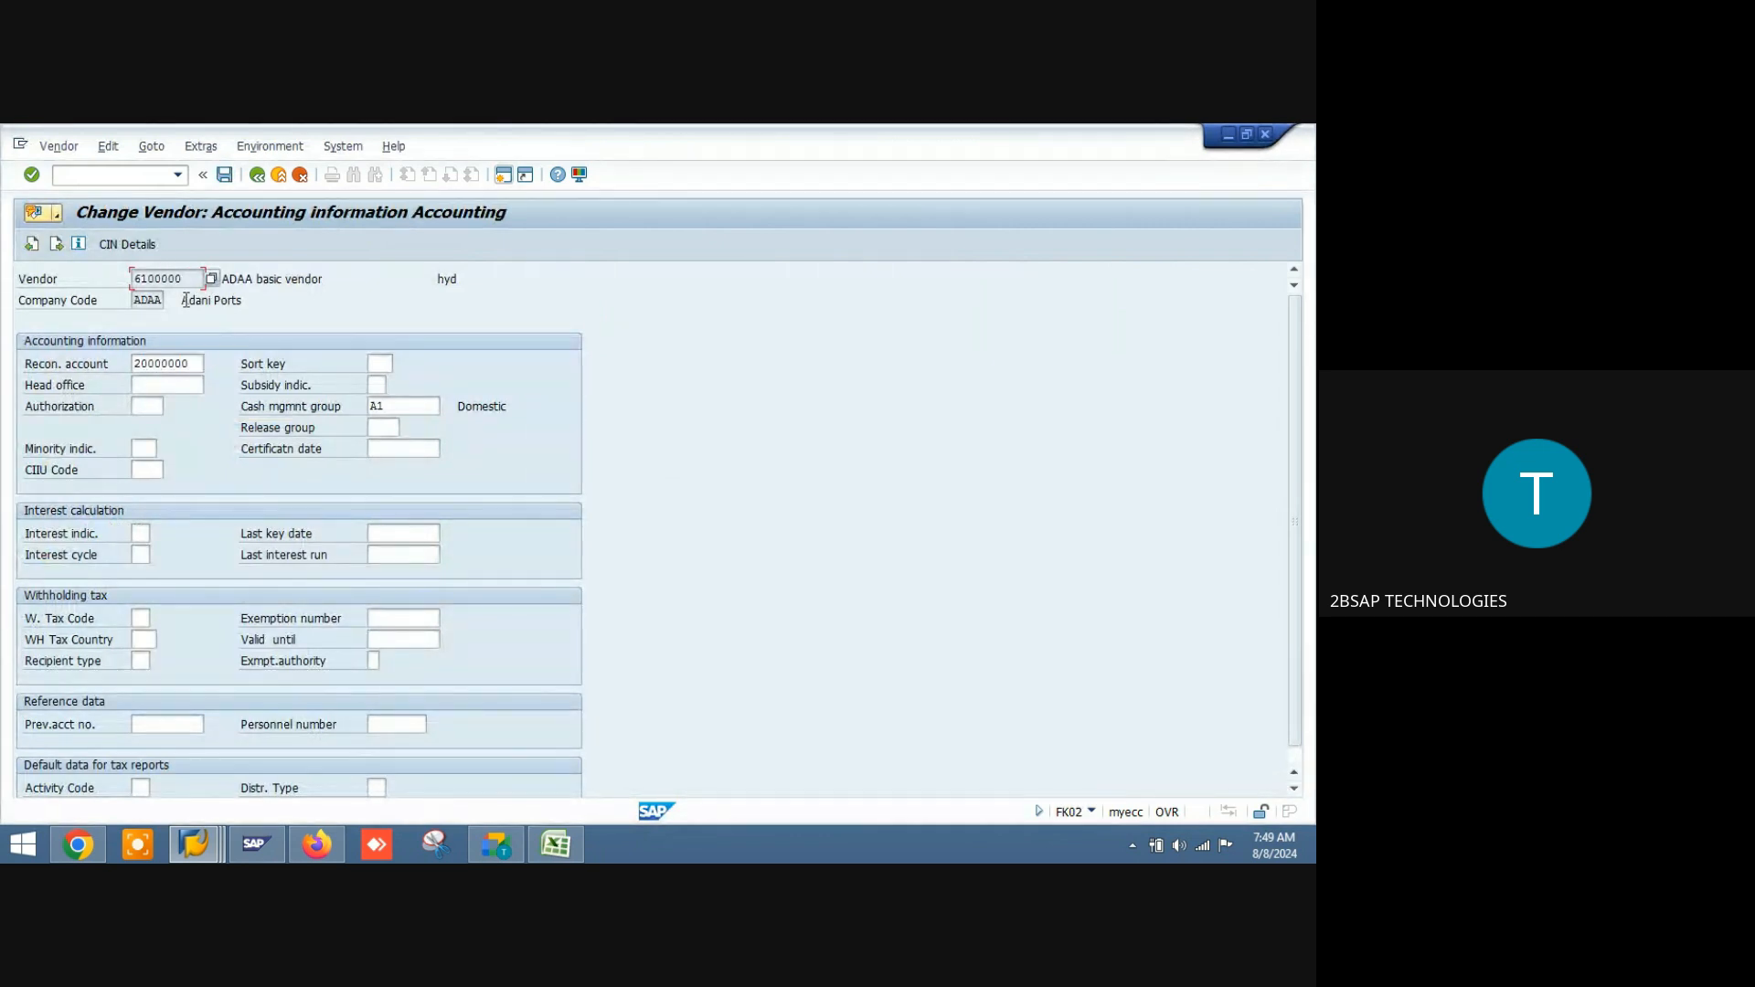
click(197, 361)
click(191, 276)
click(187, 361)
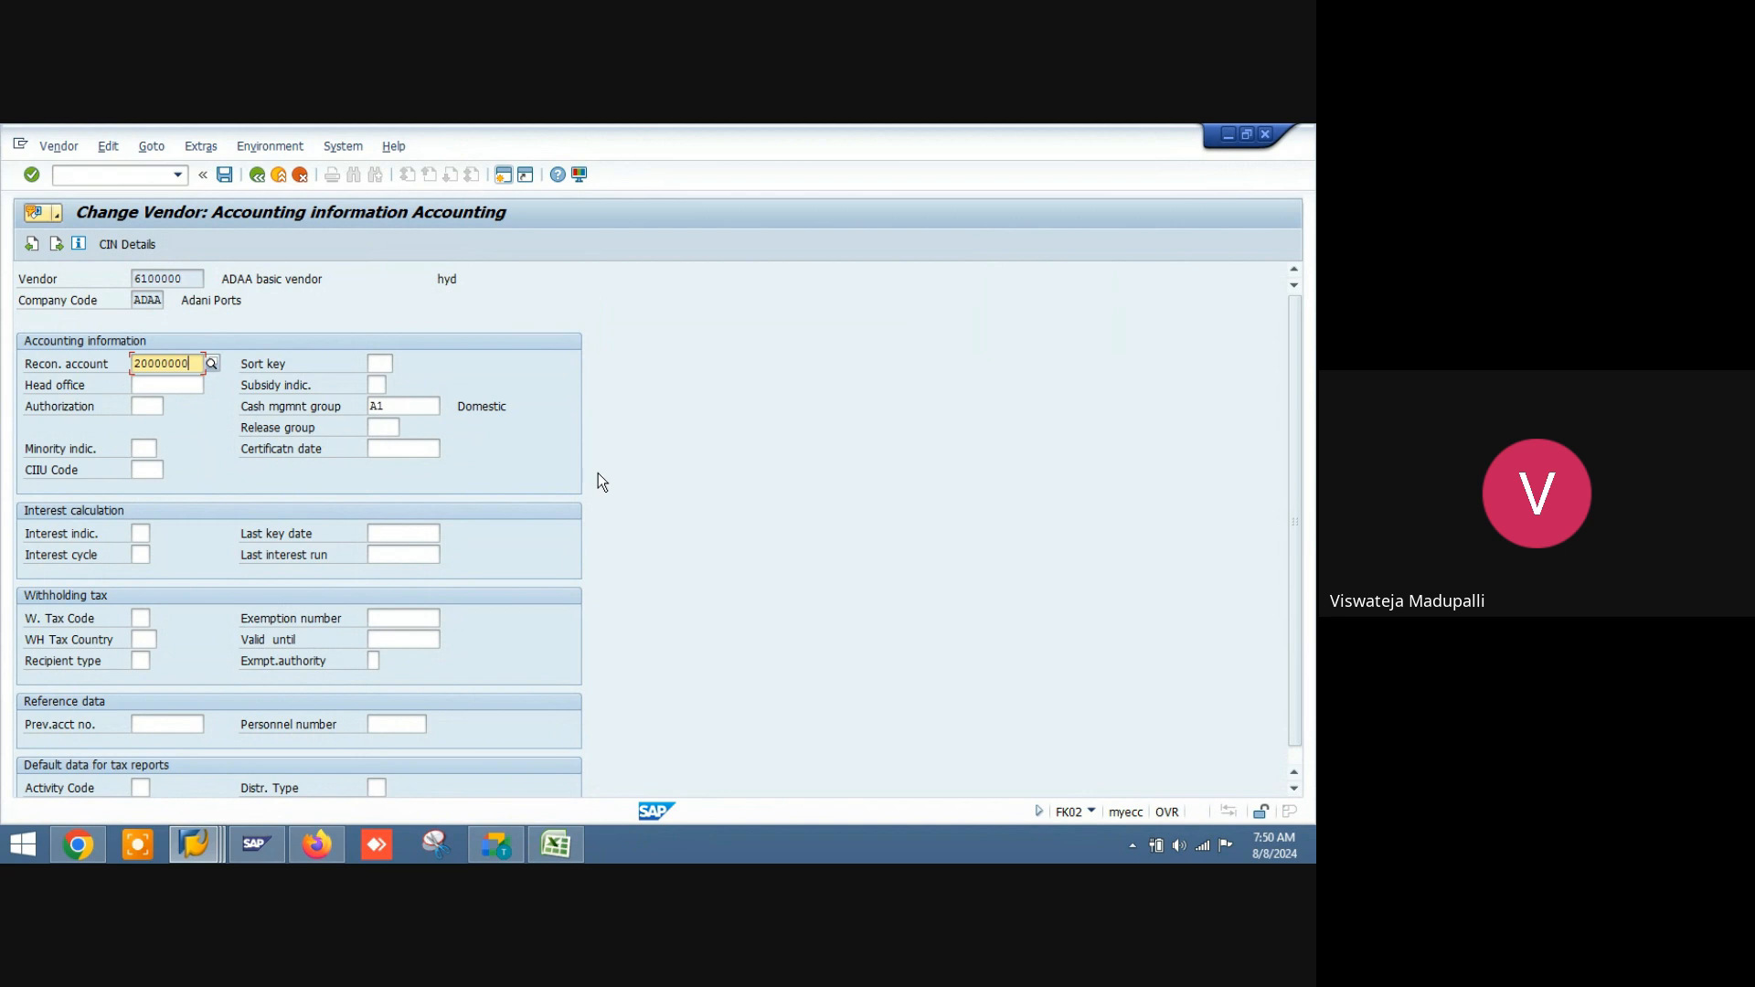
Step: Switch from the vendor master record to the FS10N balance display of the reconciliation account
key(alt+Tab)
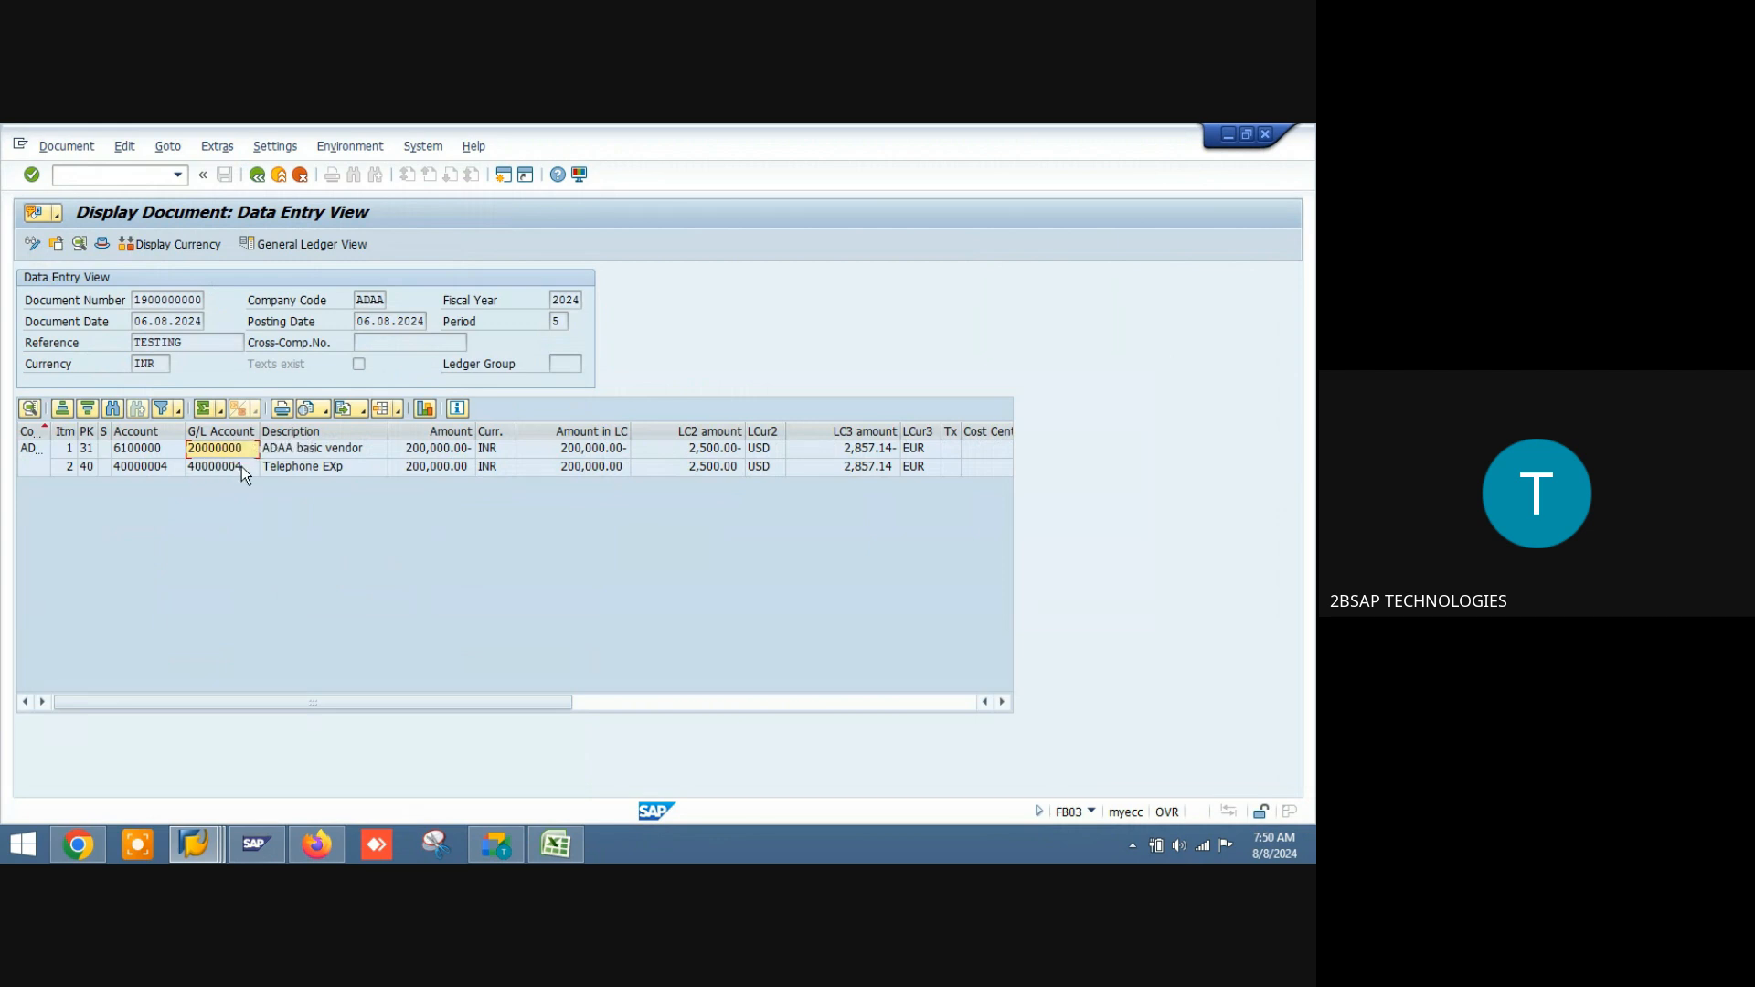
key(alt+Tab)
key(alt+Tab)
click(245, 469)
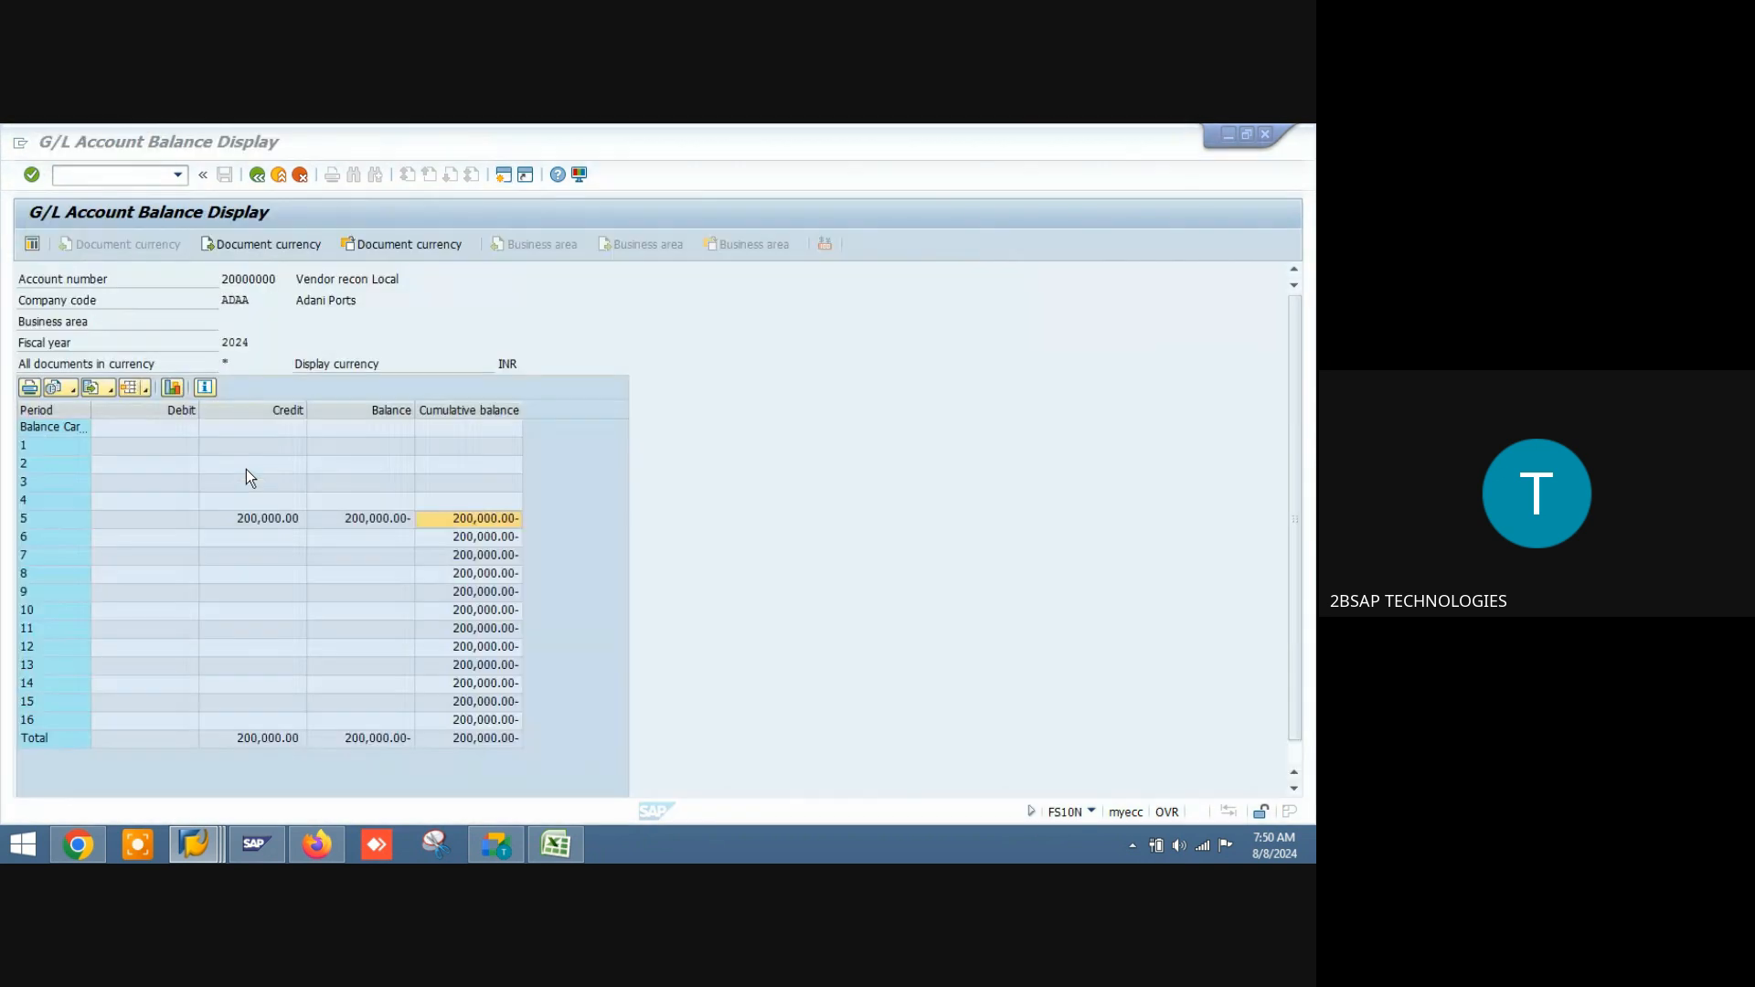
Step: Redisplay the vendor reconciliation account's balance for company code ADAA and fiscal year 2024, and select the period 5 credit
click(258, 175)
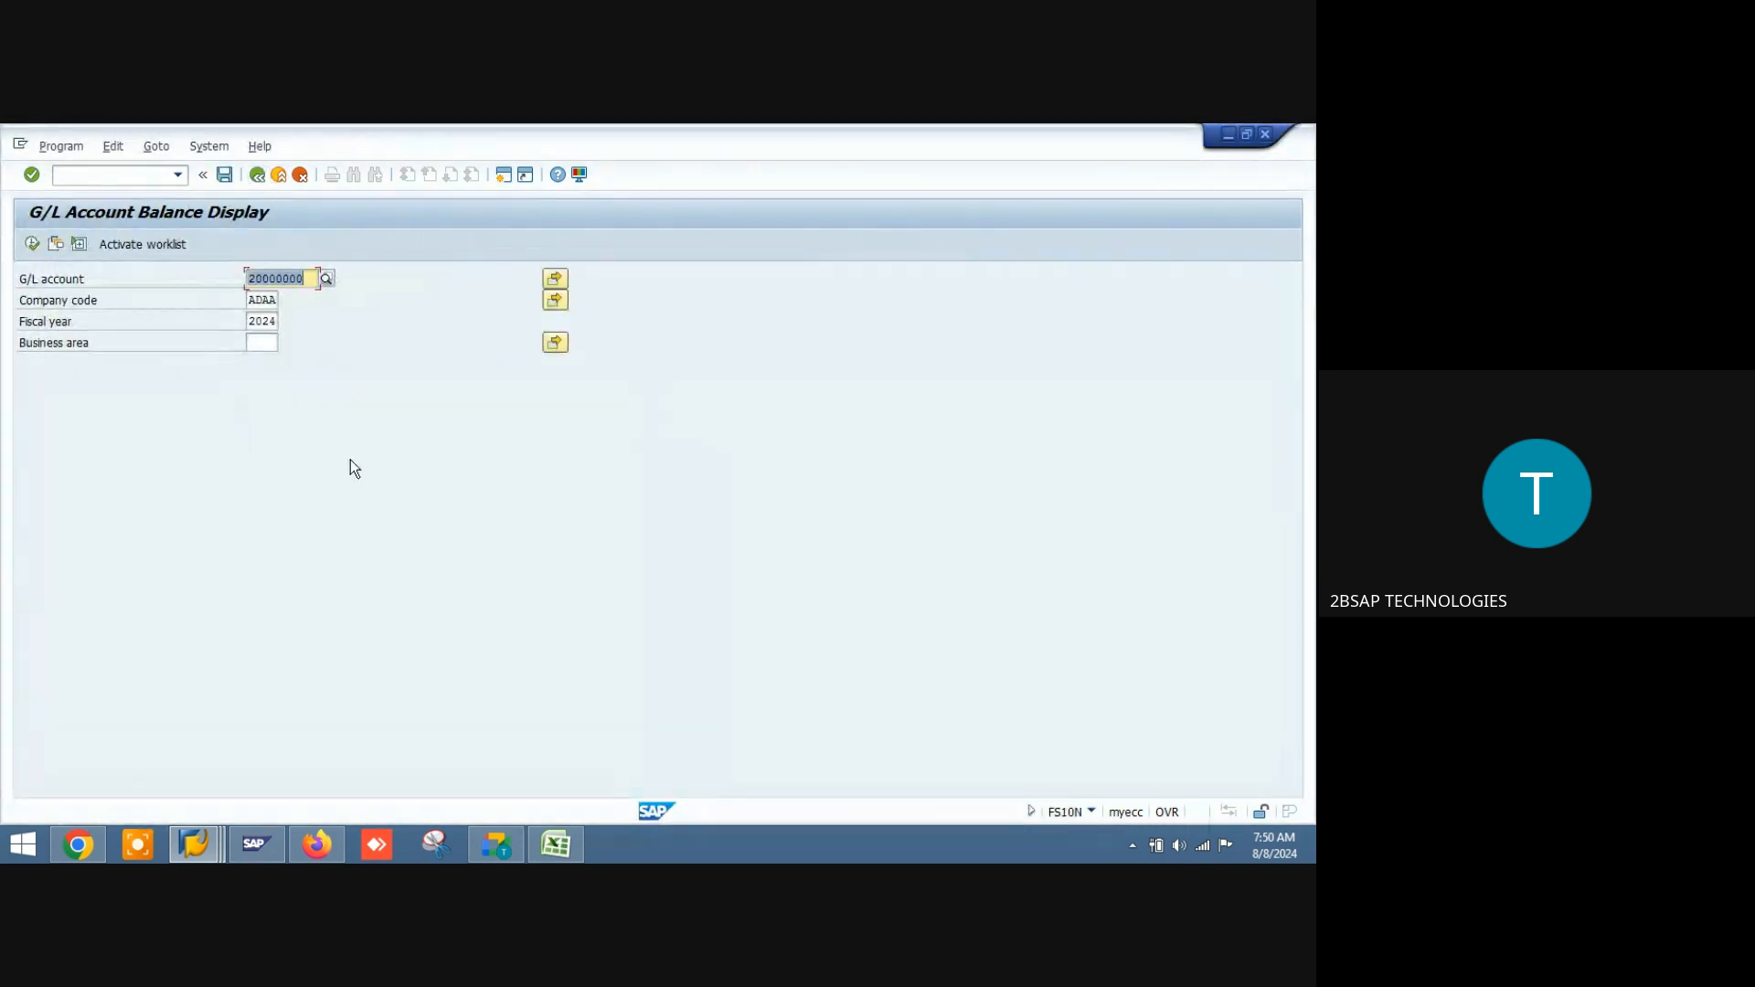
click(1091, 812)
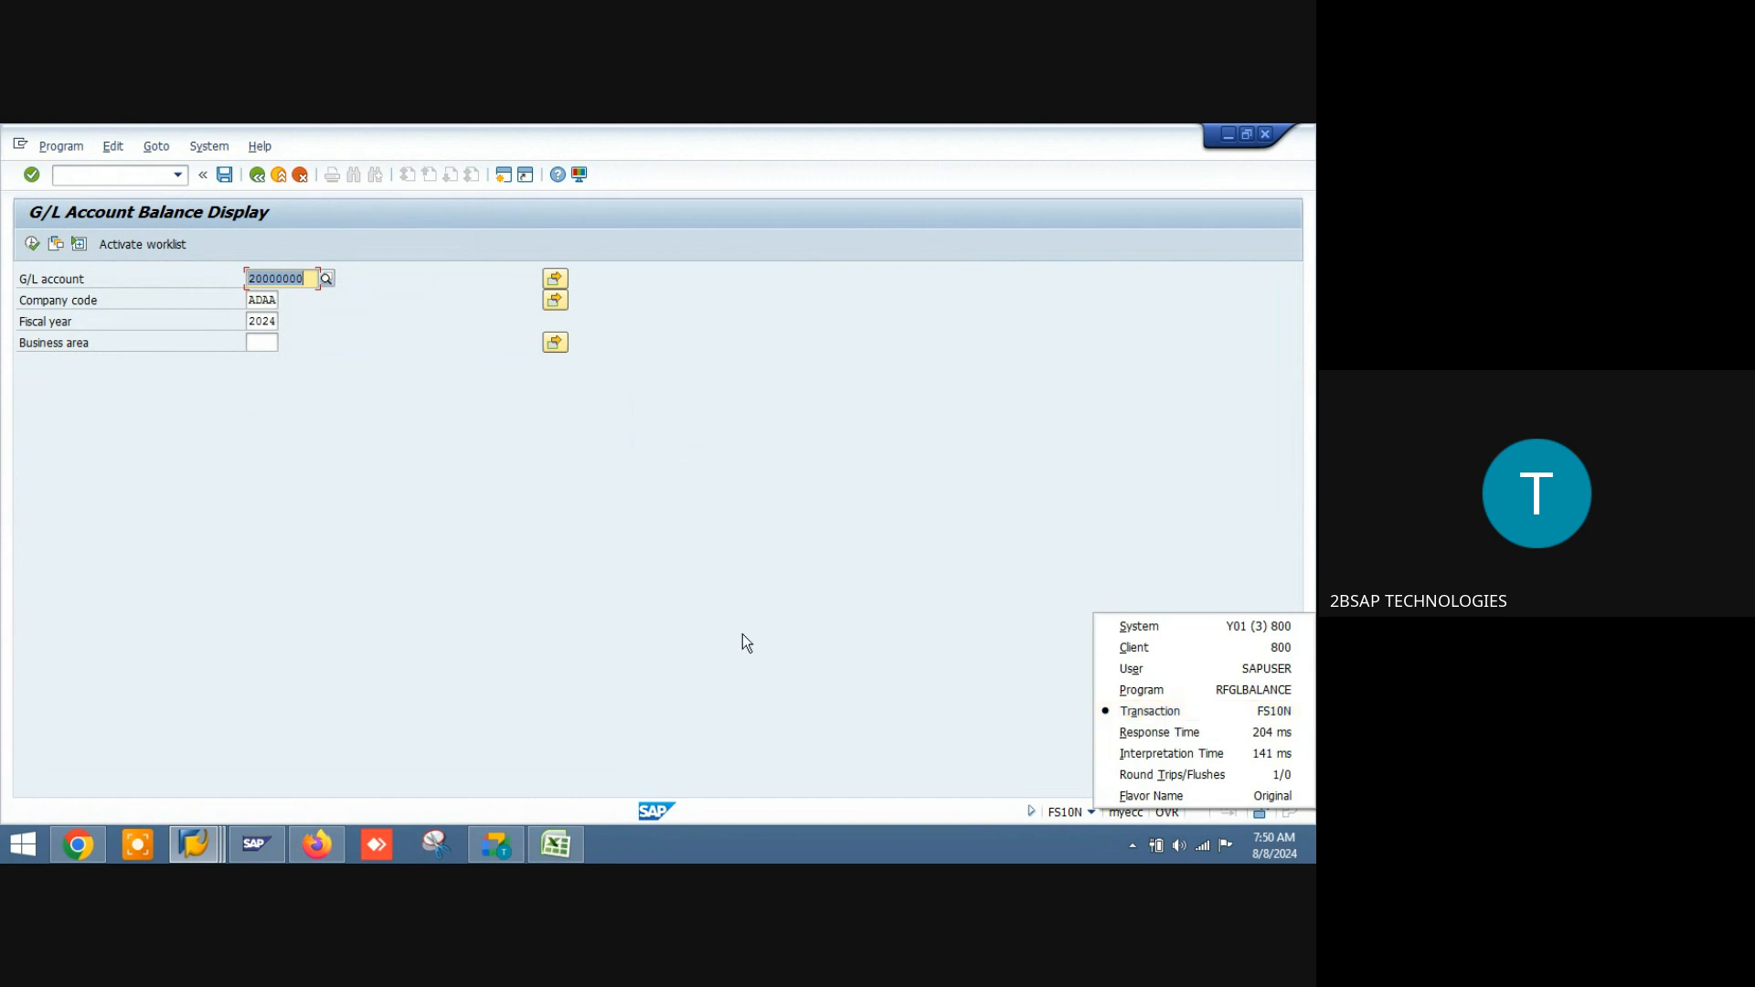
click(32, 245)
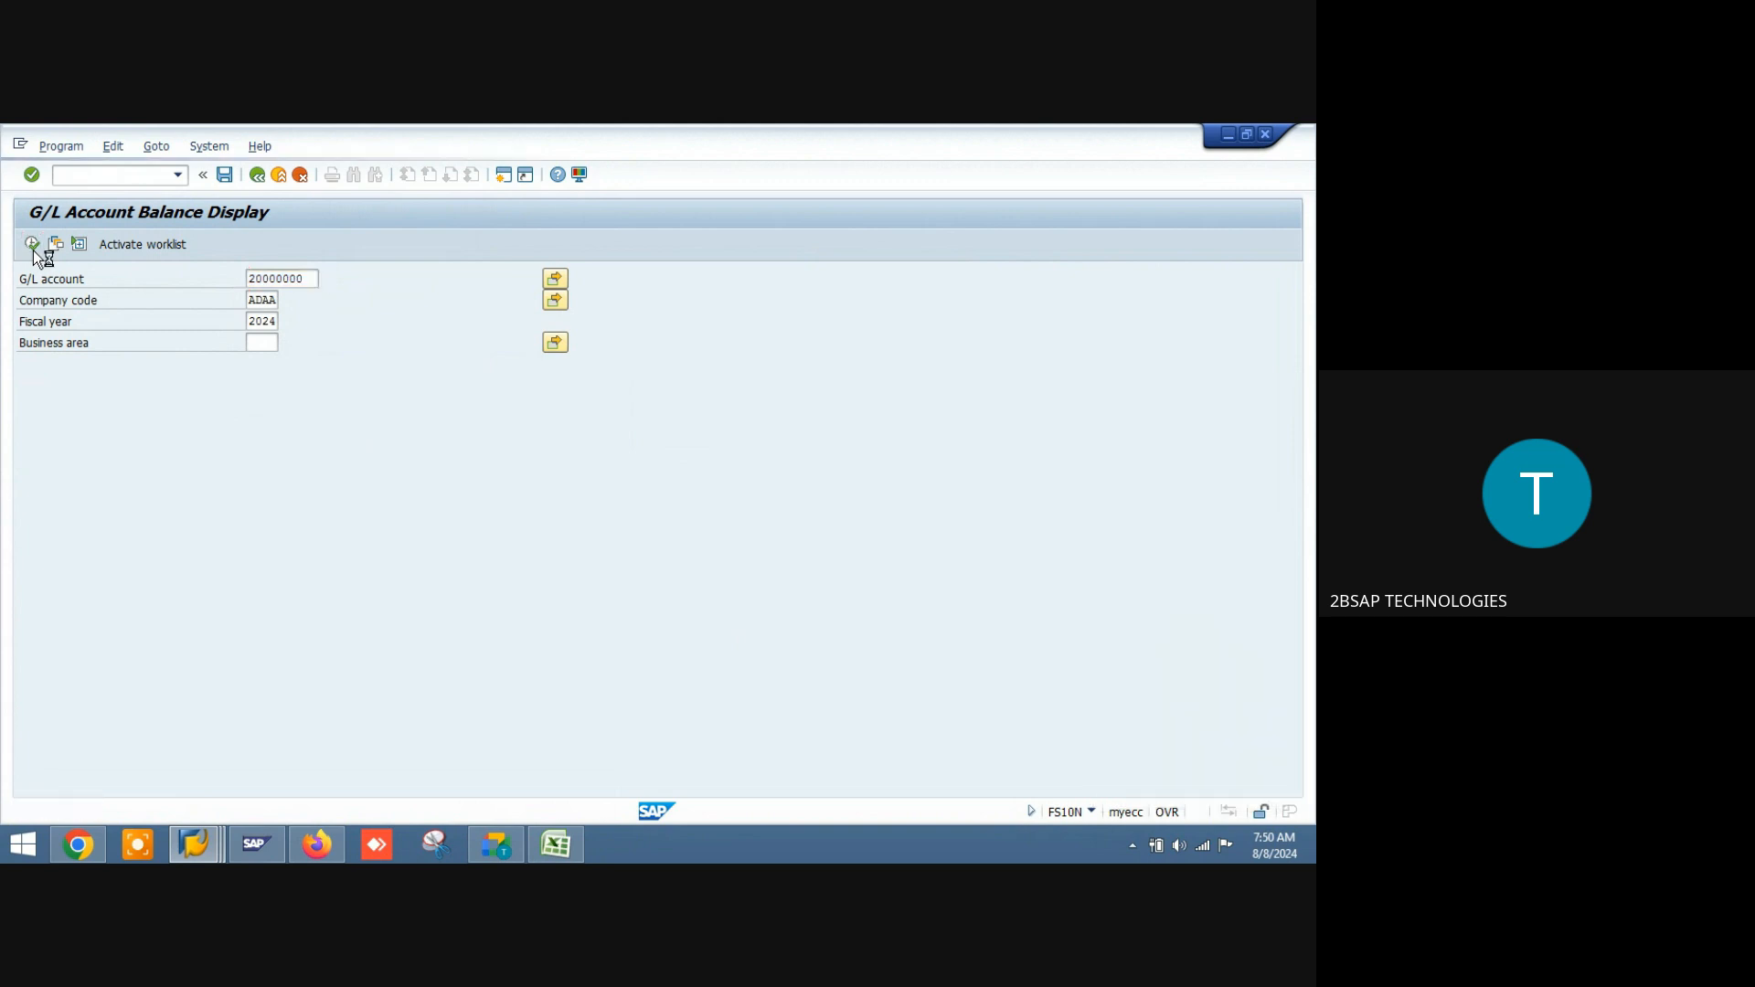
click(272, 519)
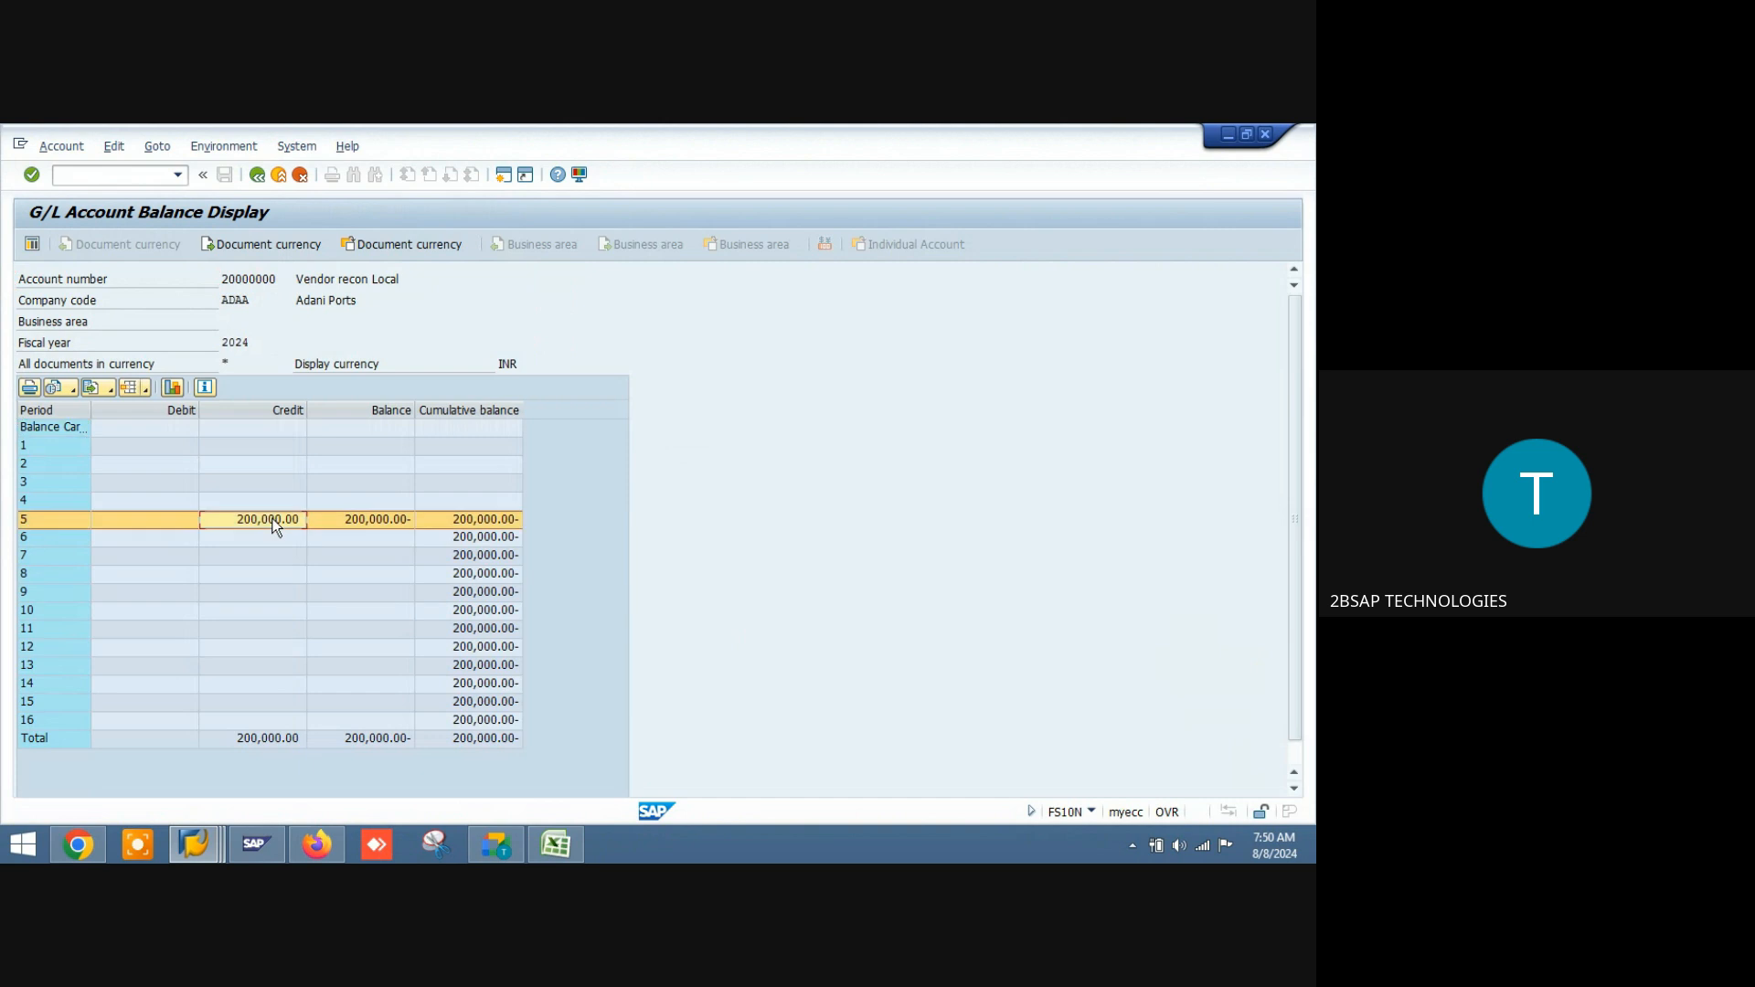